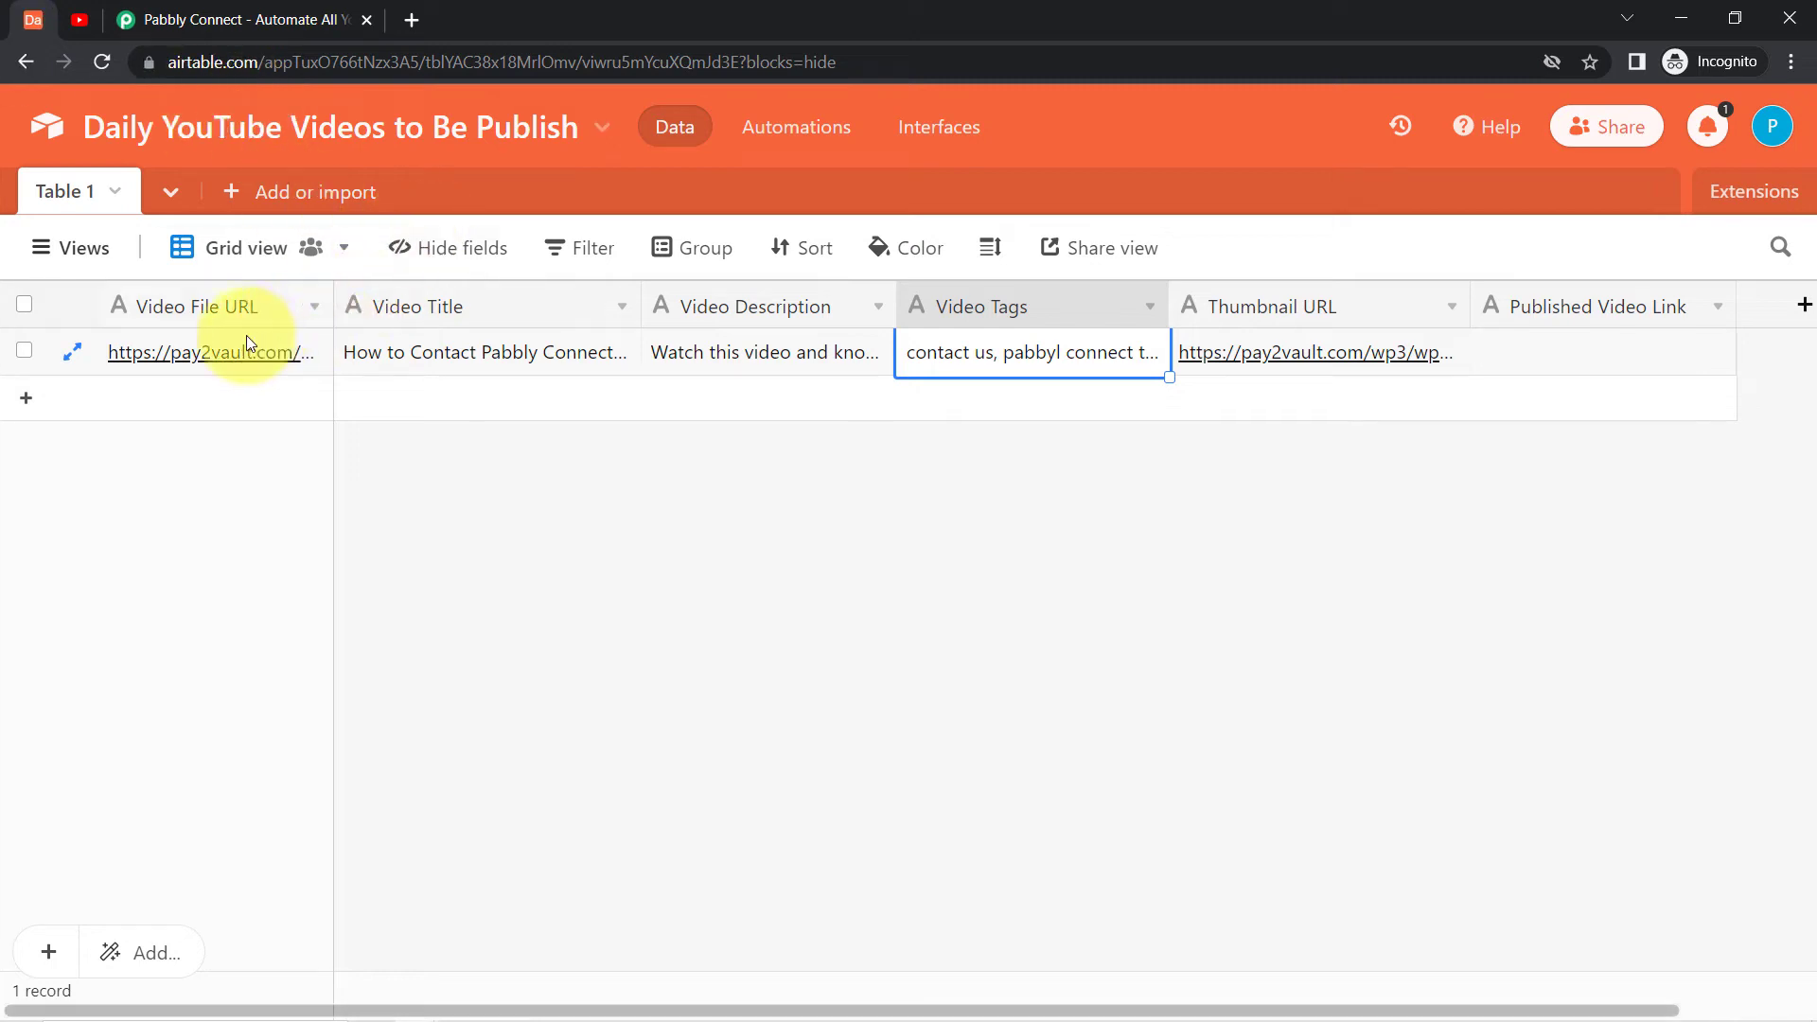
# Review the video record's title, description and tags fields in Airtable and the channel's video list in YouTube Studio.
pyautogui.click(313, 336)
pyautogui.press('Right')
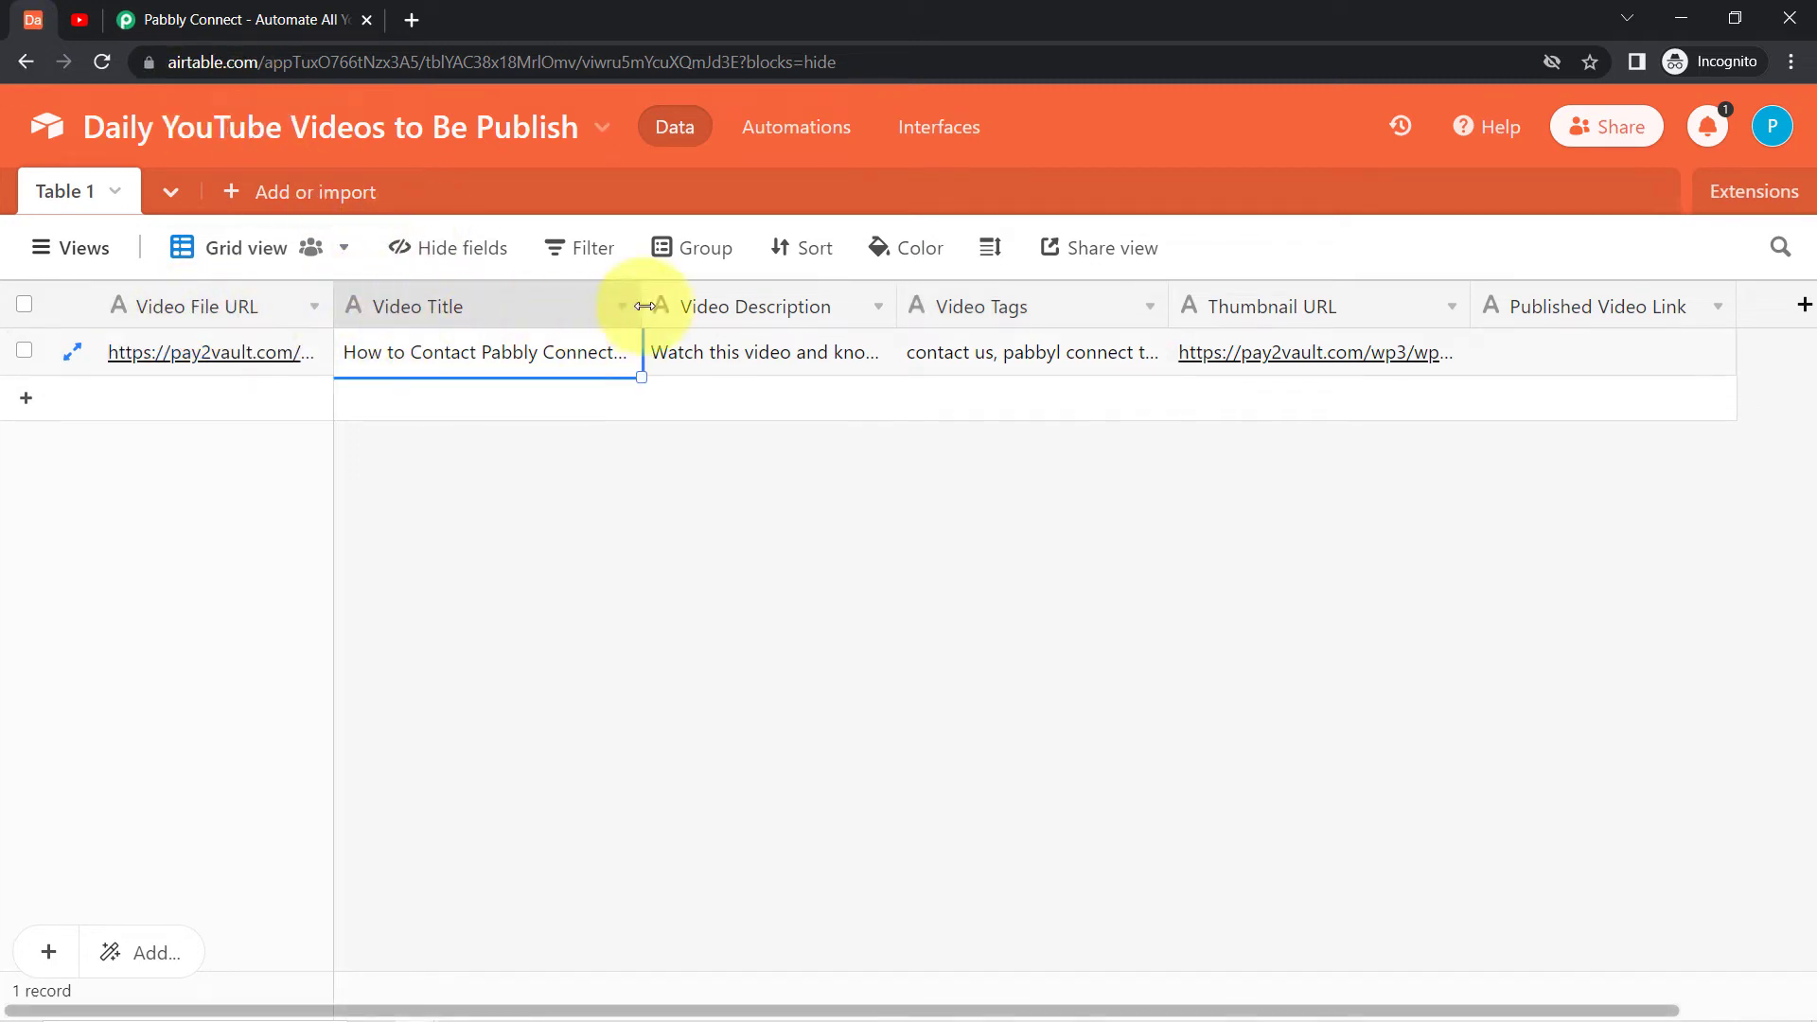
pyautogui.press('Right')
pyautogui.press('Right')
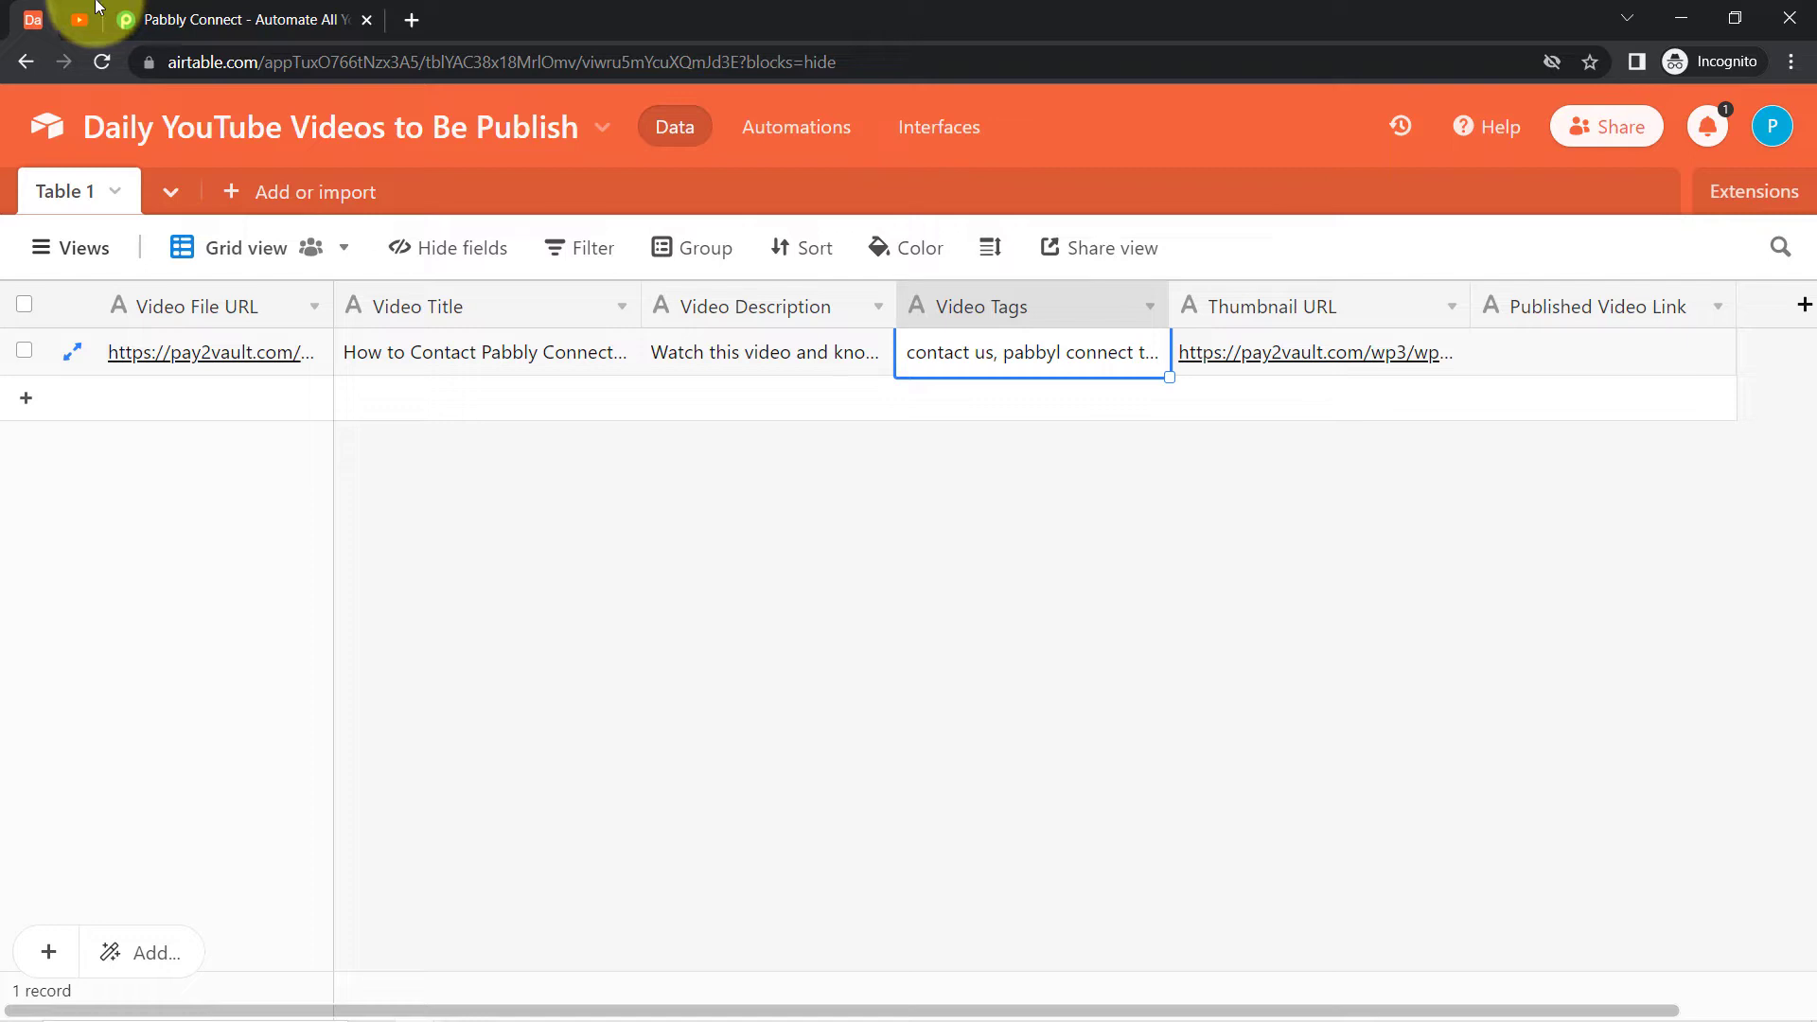
pyautogui.click(80, 19)
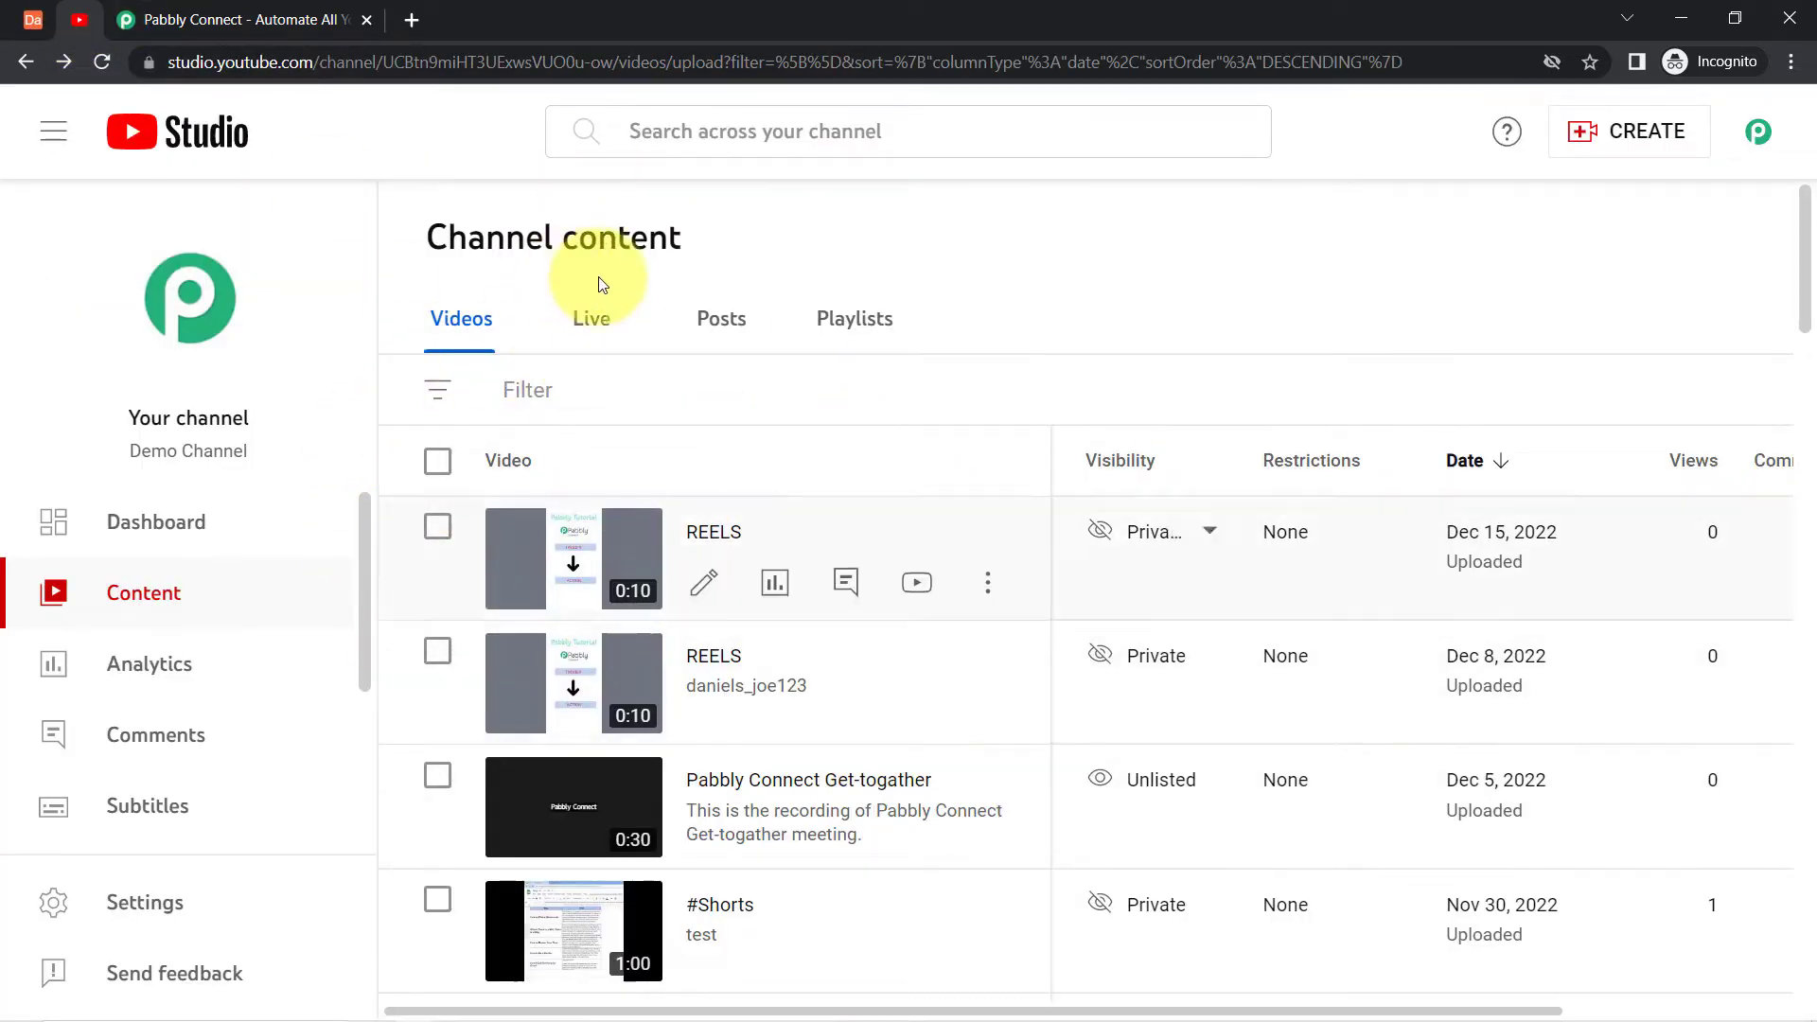
pyautogui.click(34, 20)
pyautogui.hotkey('ctrl', 'Tab')
pyautogui.click(34, 21)
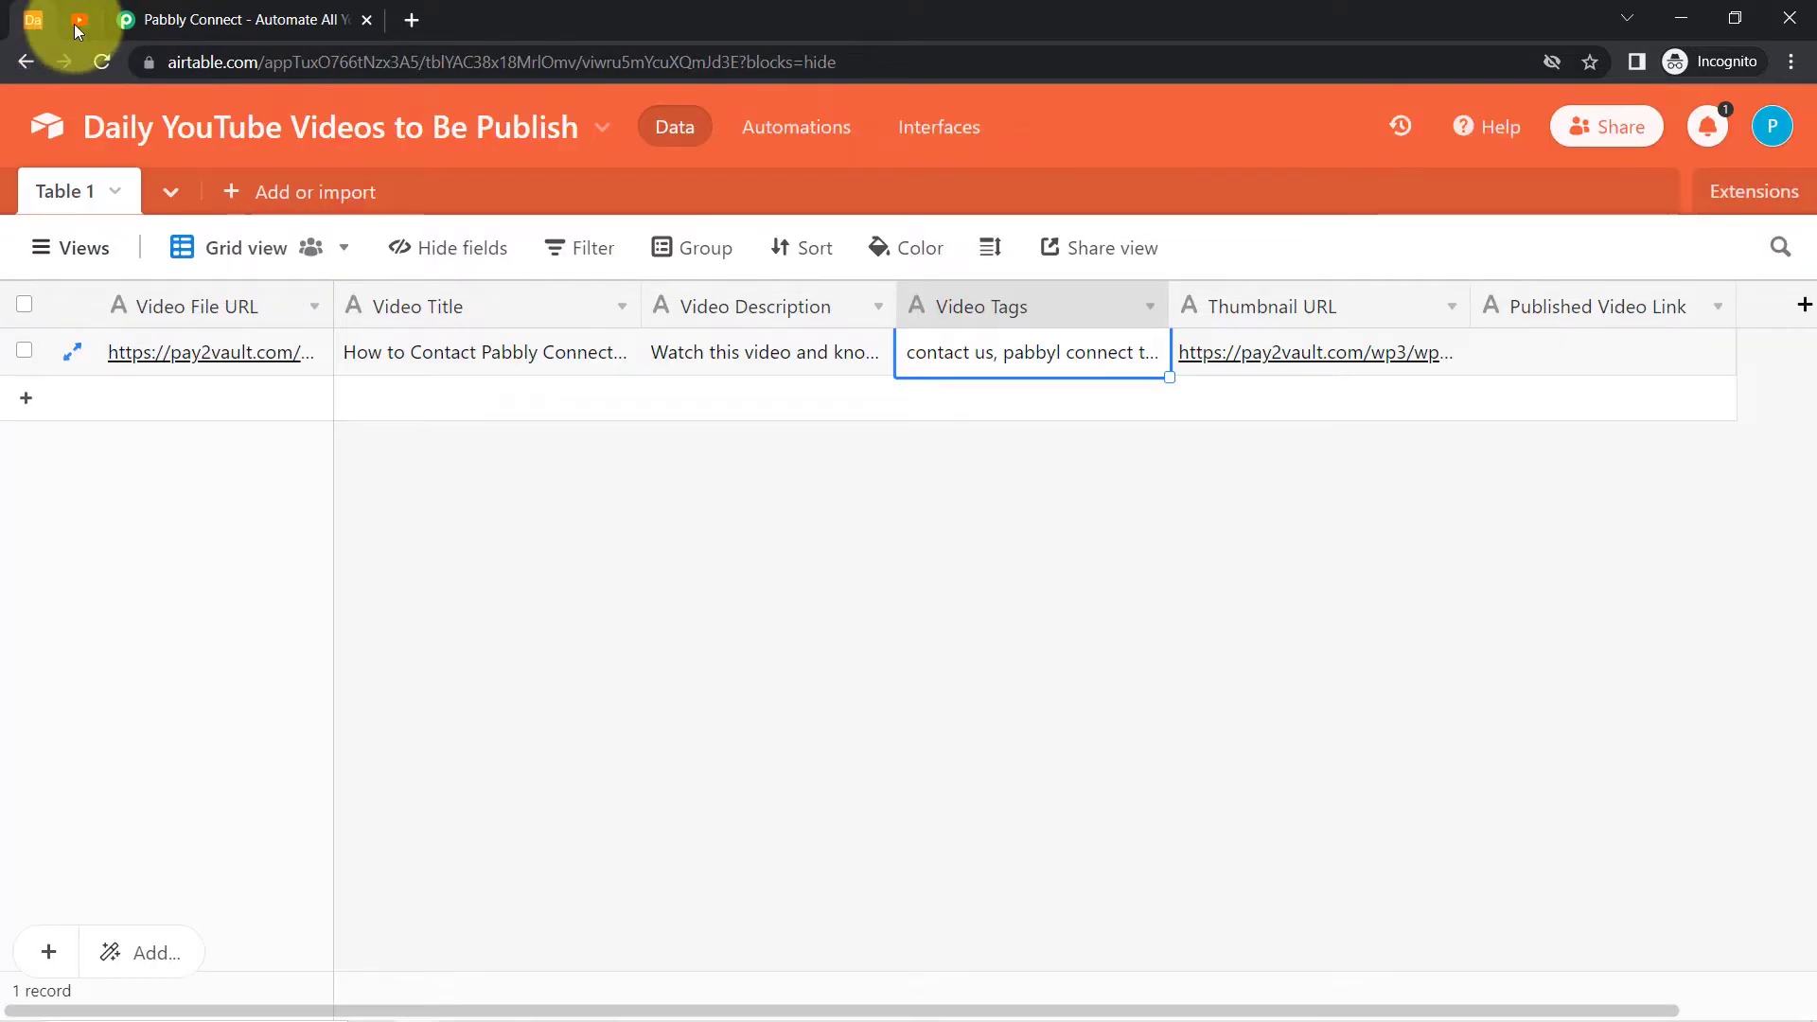
pyautogui.click(79, 20)
# Switch to the Pabbly Connect website and zoom the page out one level.
pyautogui.click(236, 20)
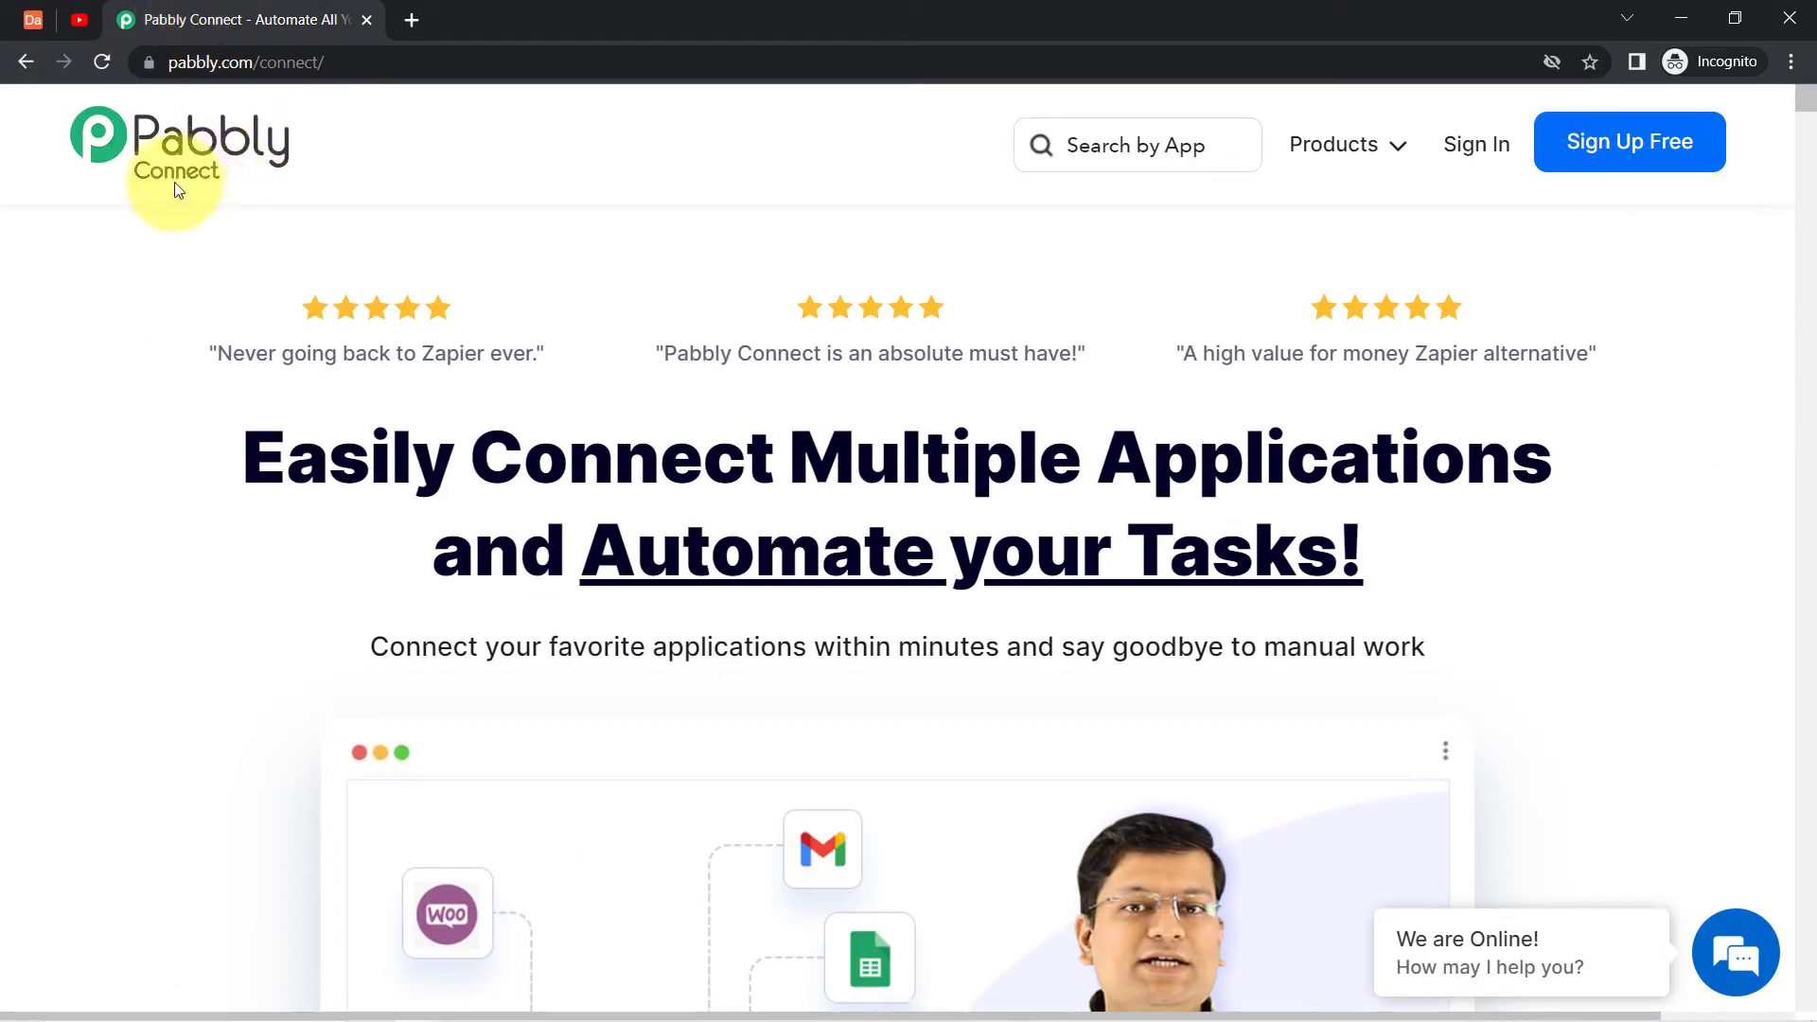
pyautogui.click(1792, 62)
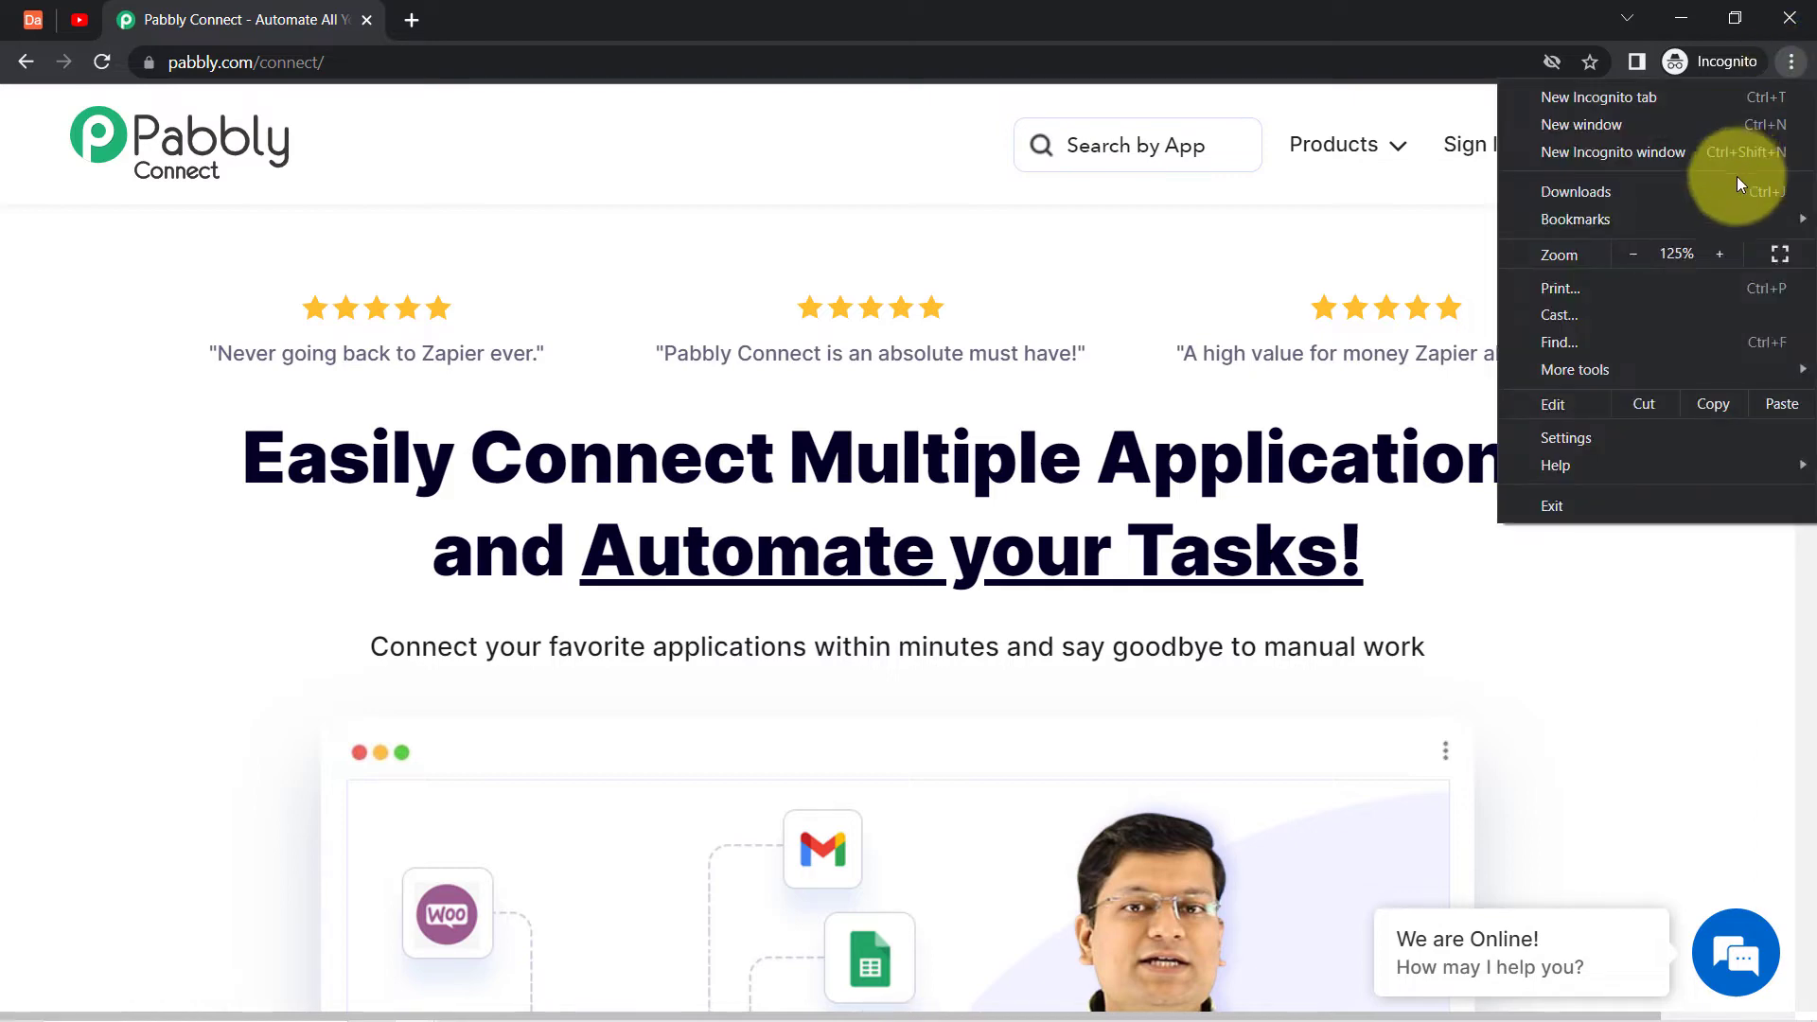
pyautogui.hotkey('ctrl', '-')
pyautogui.press('Escape')
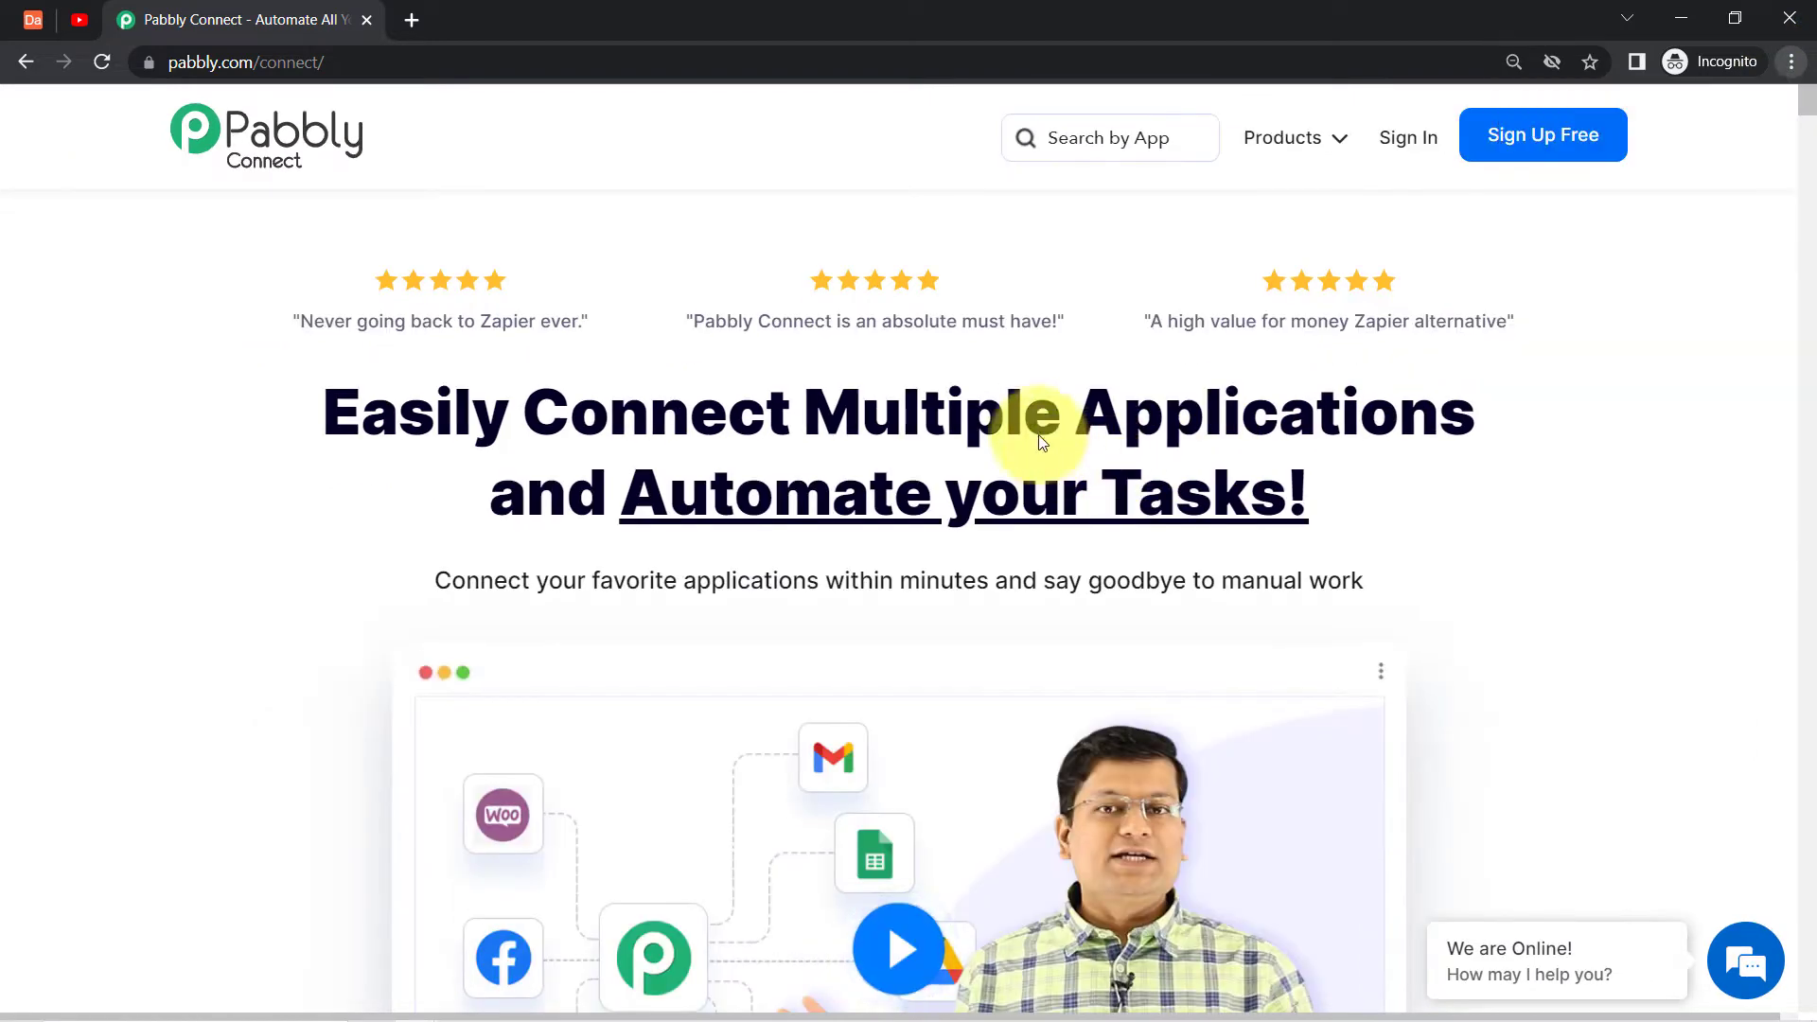
pyautogui.moveTo(197, 63); pyautogui.dragTo(368, 61)
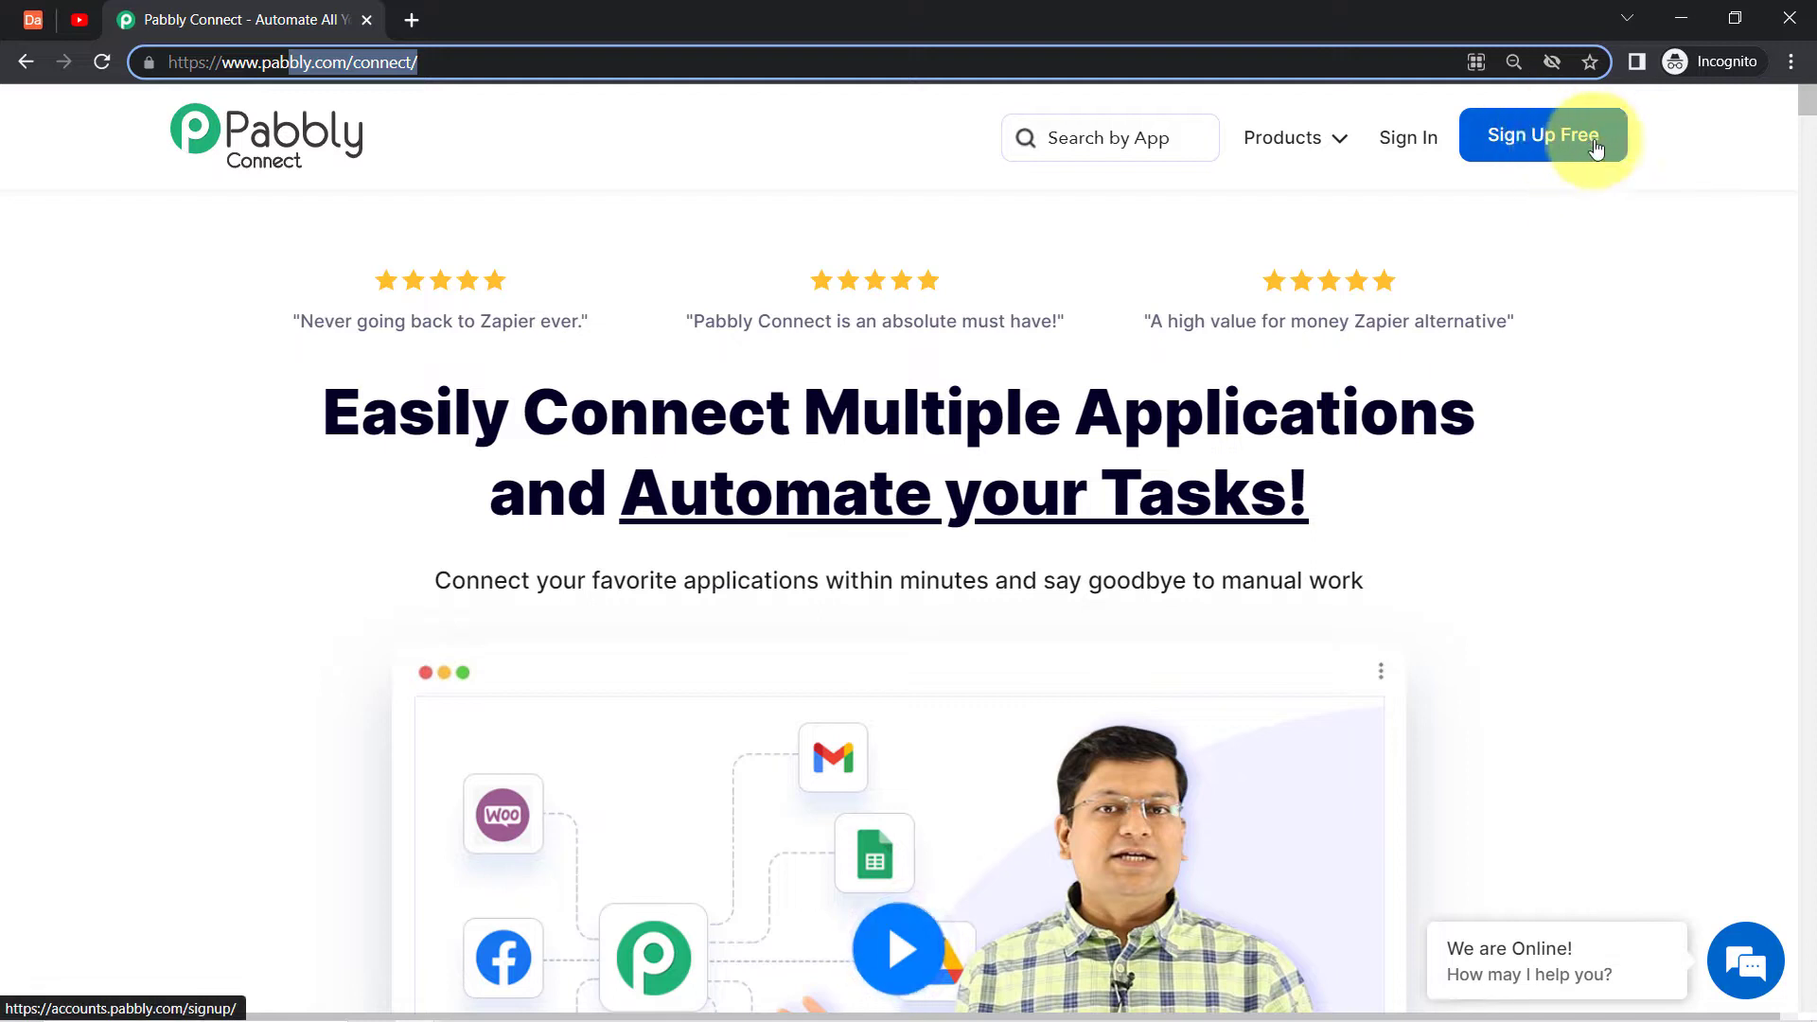
# Sign in to Pabbly and access Pabbly Connect from the list of all apps.
pyautogui.click(1409, 141)
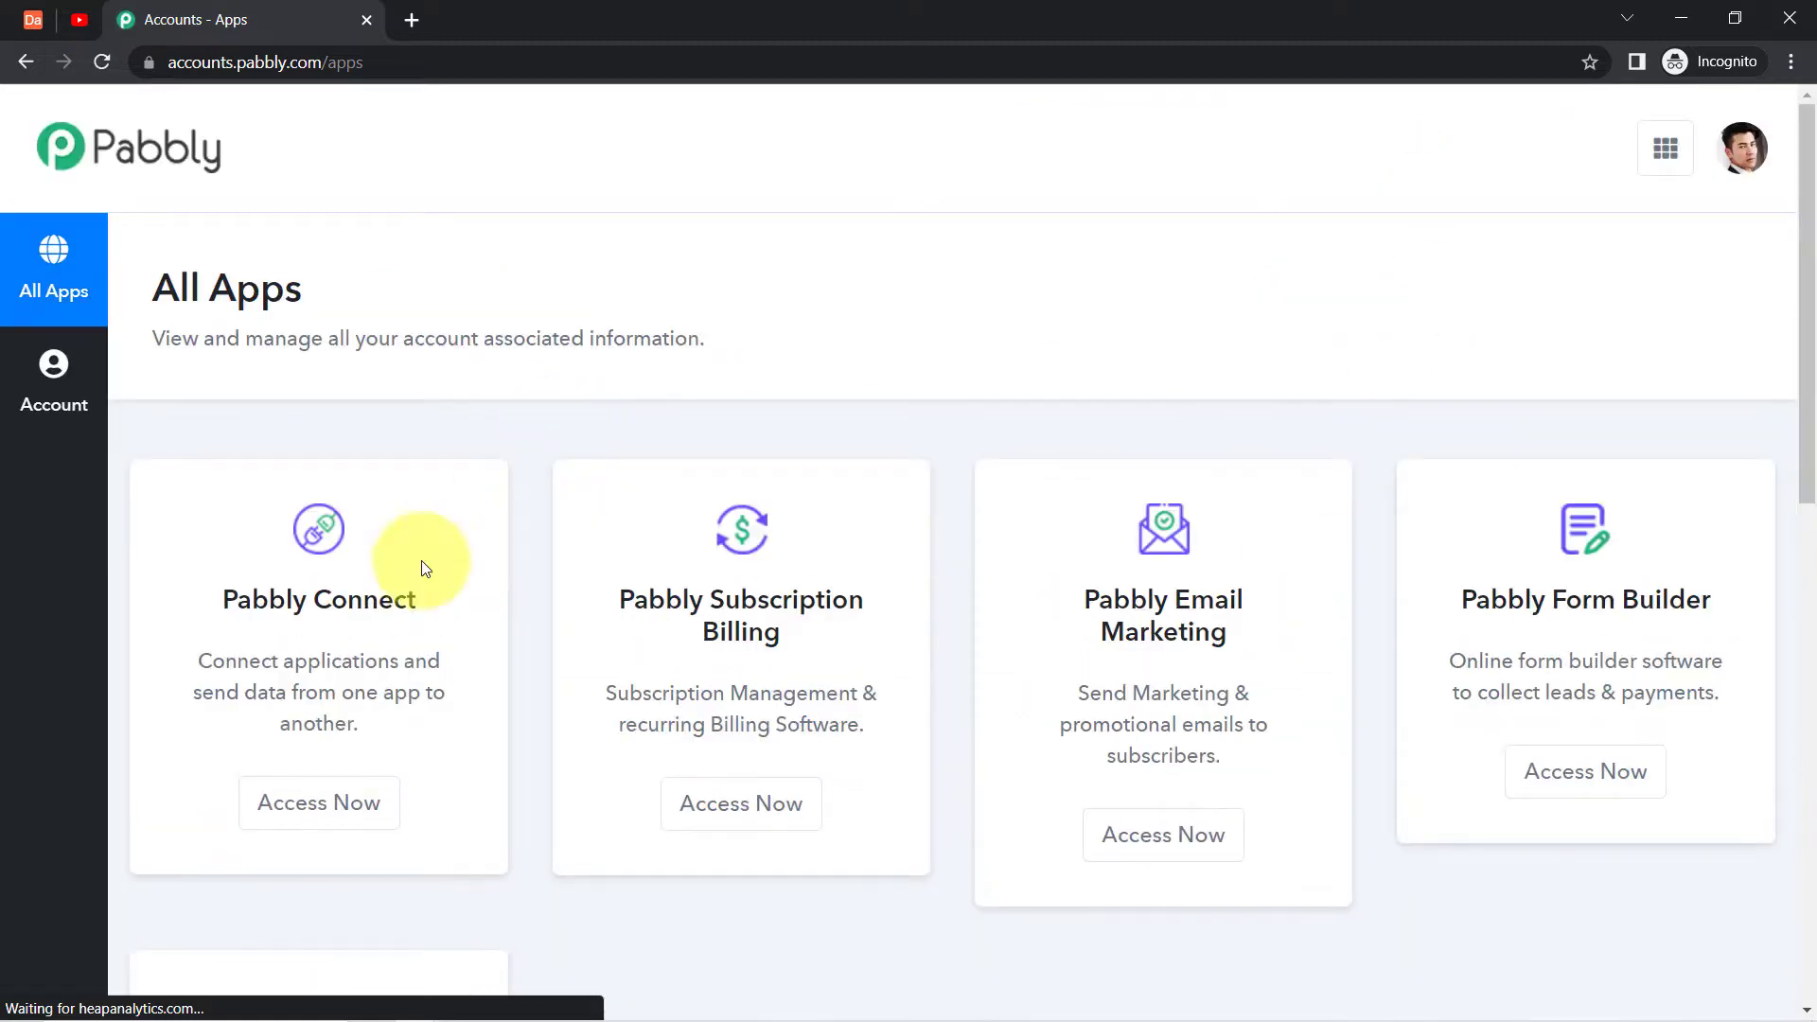
pyautogui.click(316, 803)
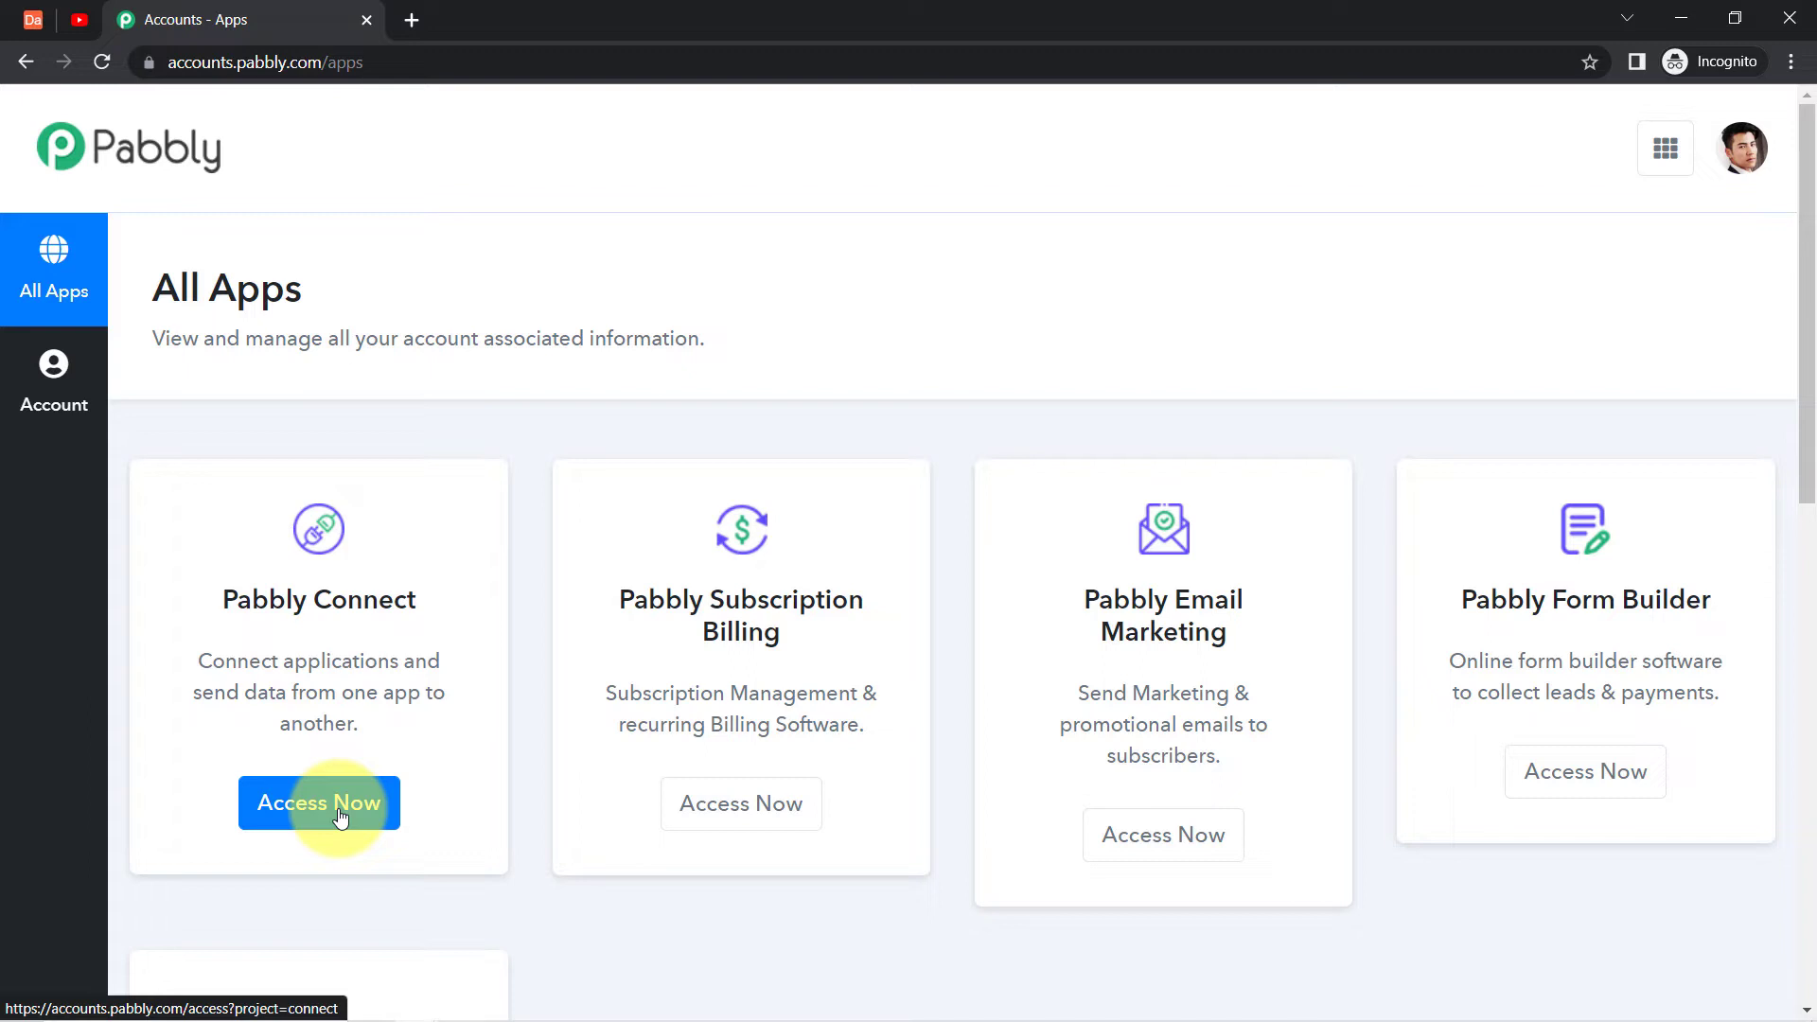
pyautogui.click(341, 814)
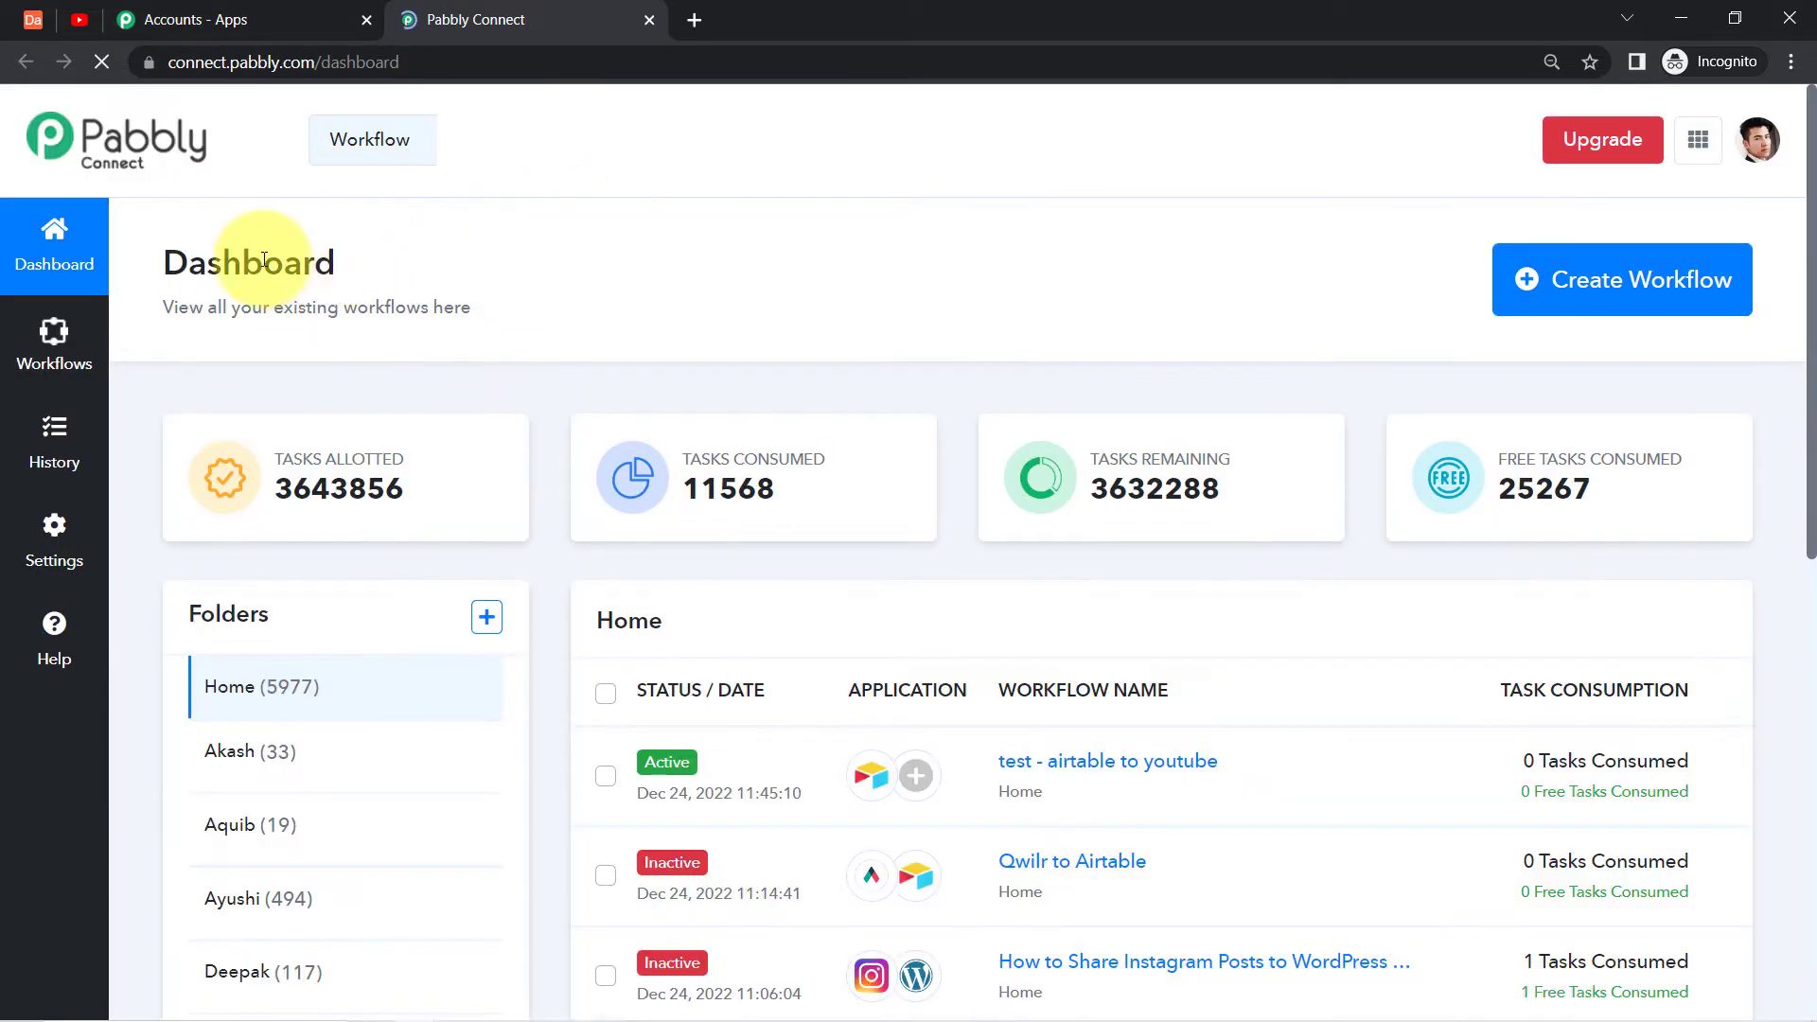
pyautogui.moveTo(223, 263); pyautogui.dragTo(352, 285)
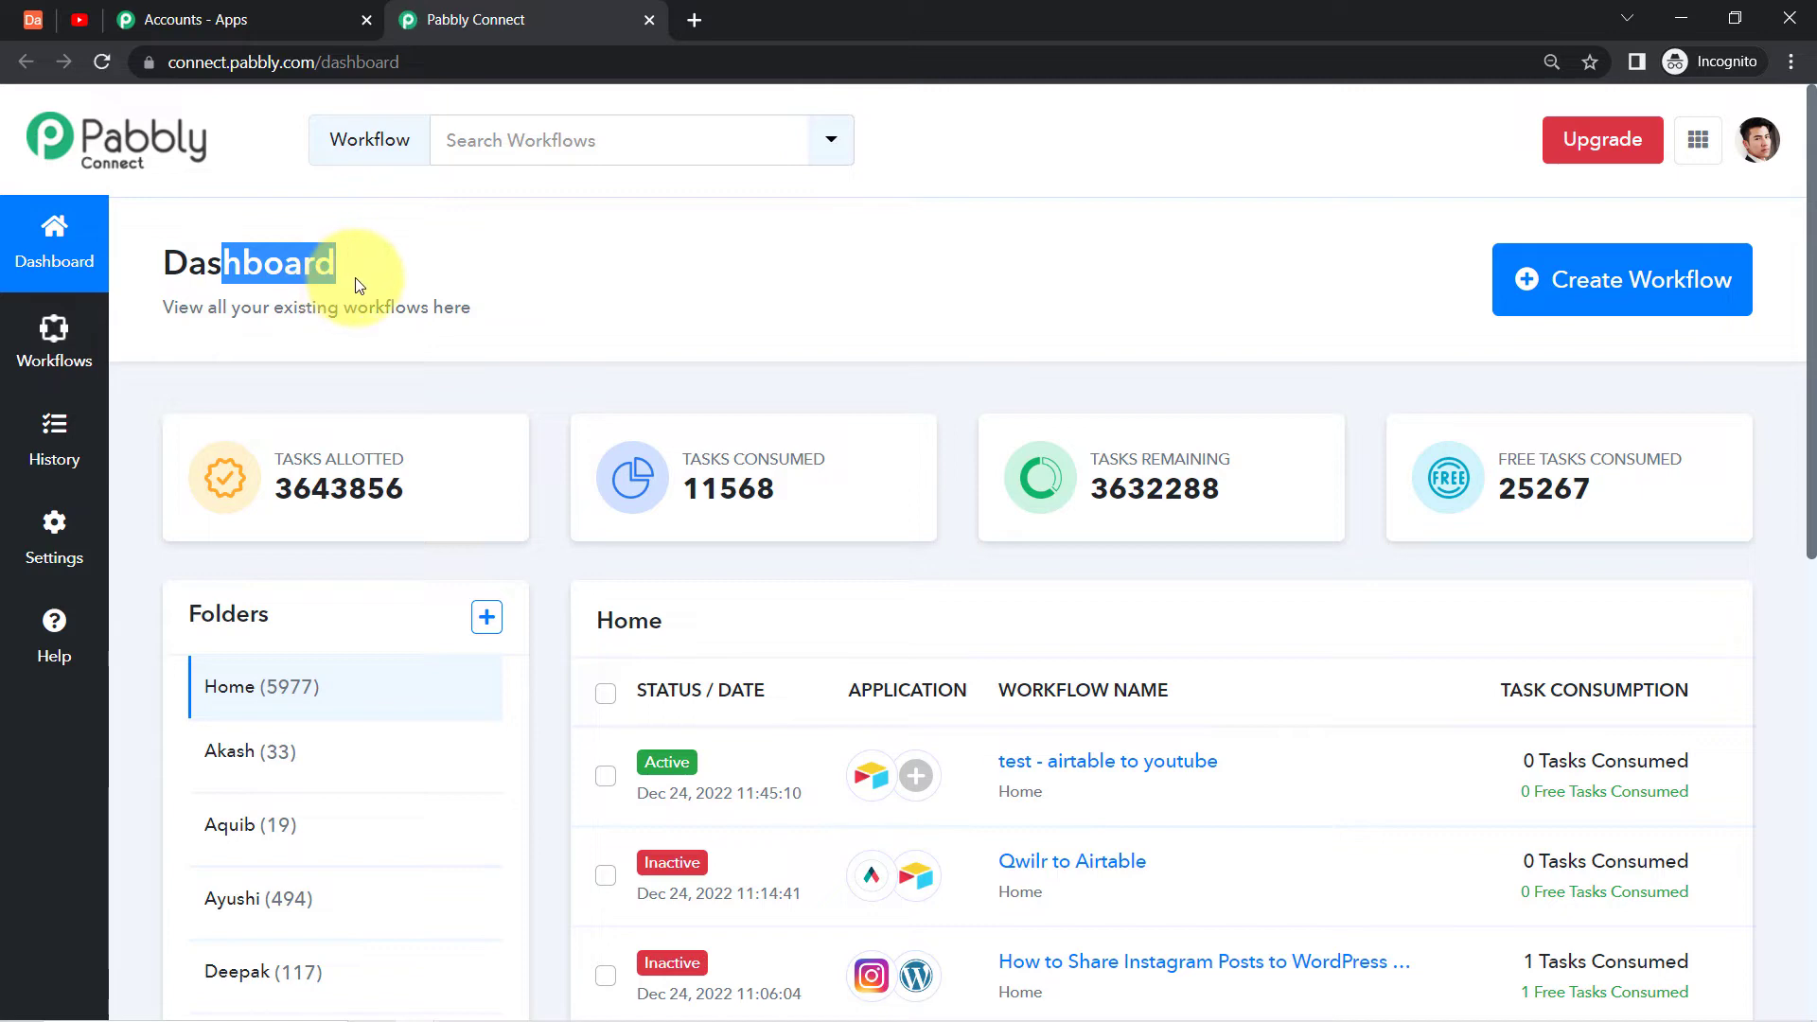
# Create a workflow whose name begins "When Video Details Added in Airtable -> Auto Upload Video on".
pyautogui.click(1576, 271)
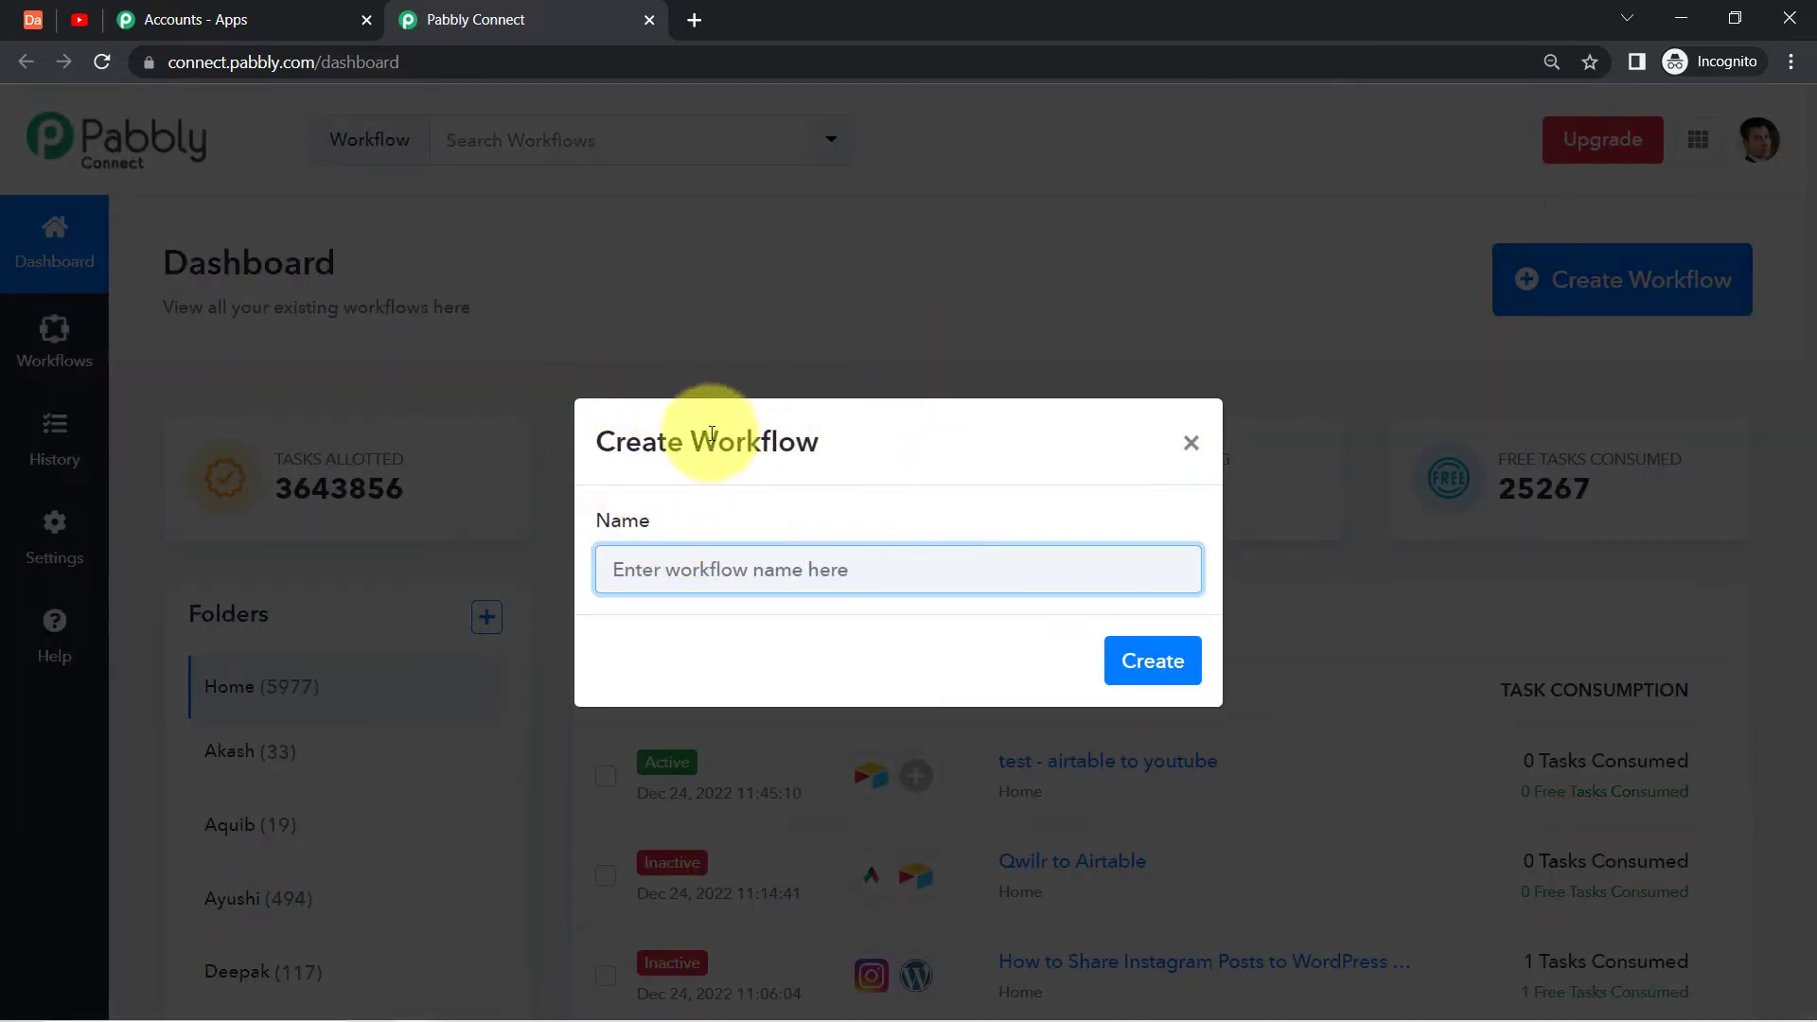
pyautogui.moveTo(636, 438); pyautogui.dragTo(800, 418)
pyautogui.click(679, 567)
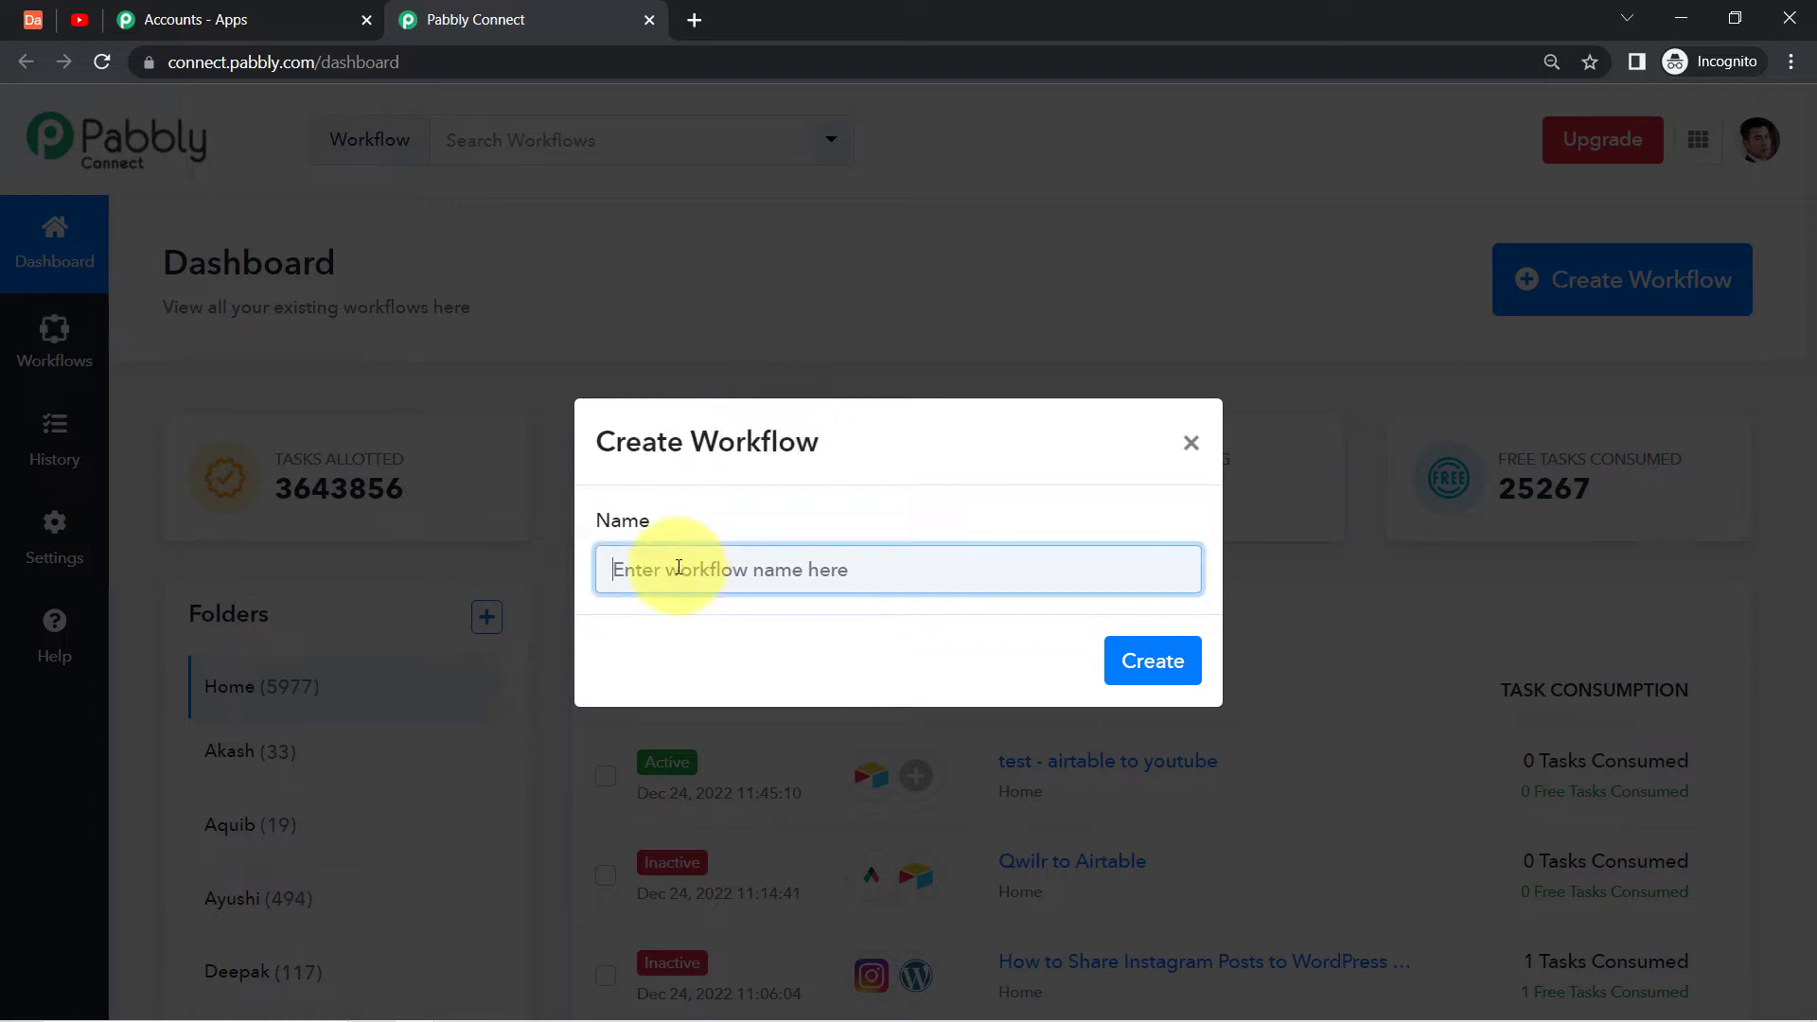
pyautogui.moveTo(722, 574); pyautogui.dragTo(593, 564)
pyautogui.click(644, 575)
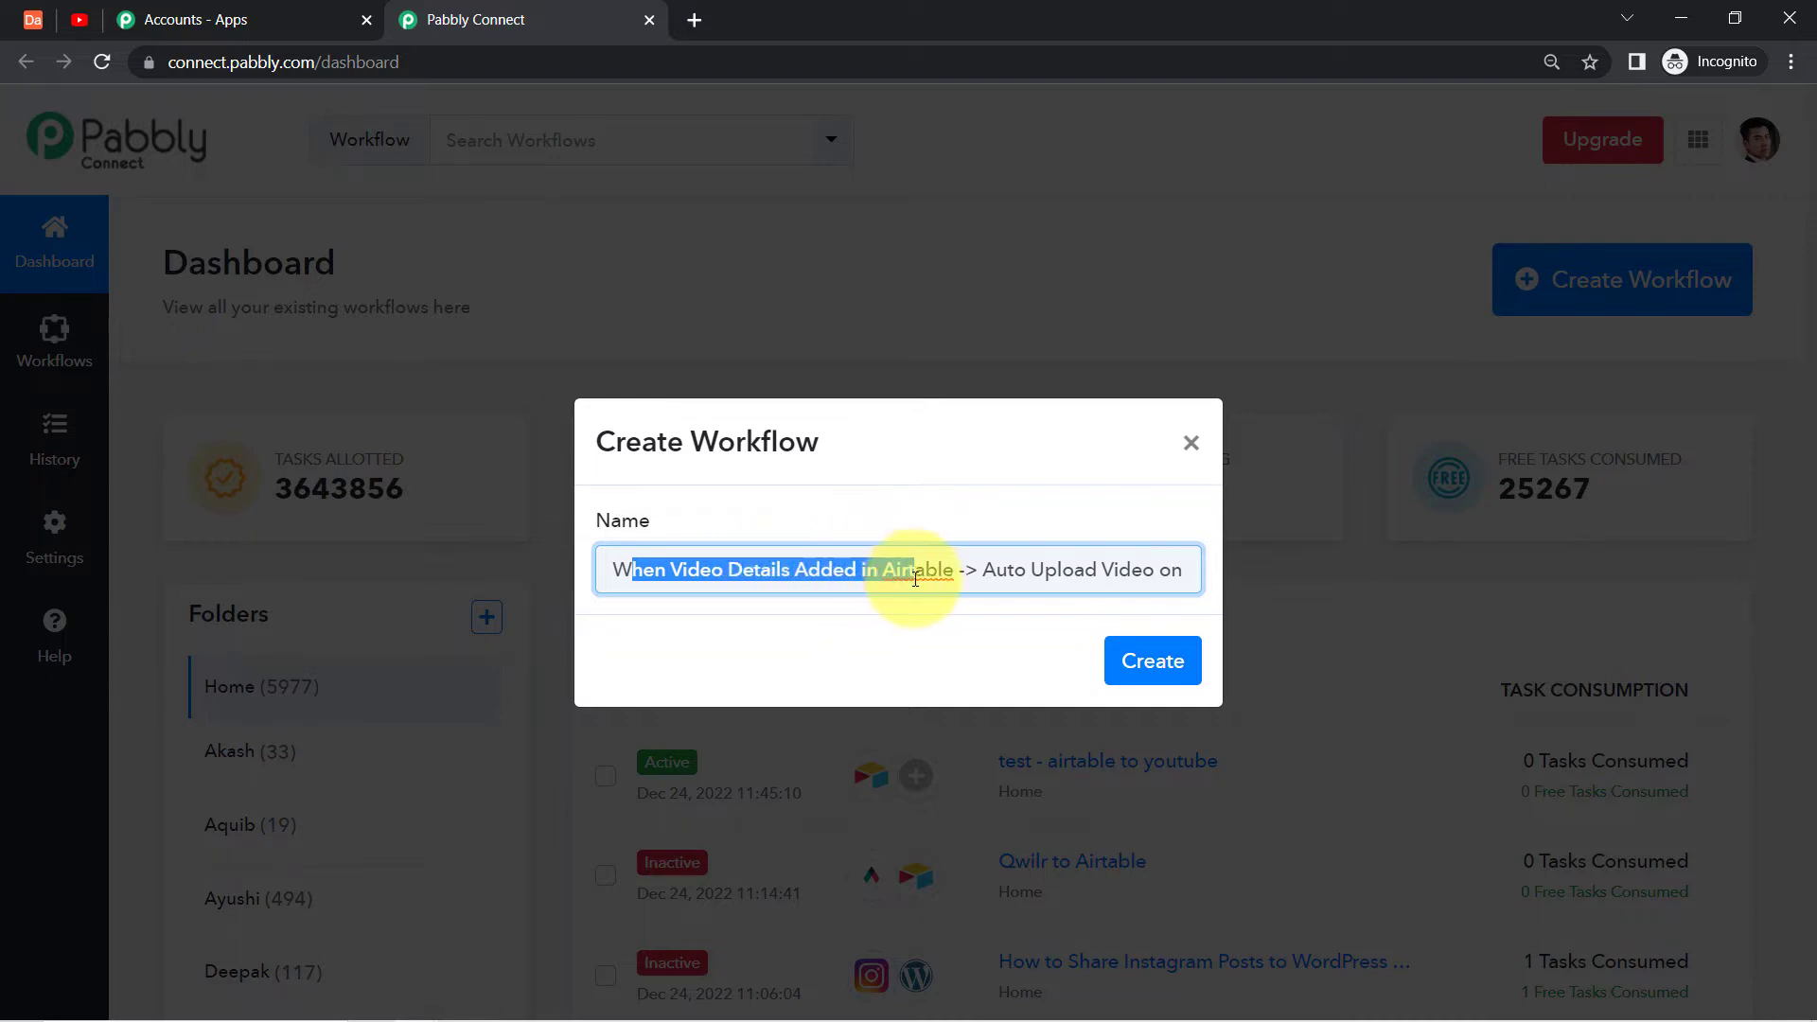
pyautogui.moveTo(1006, 572); pyautogui.dragTo(1179, 585)
pyautogui.click(1151, 661)
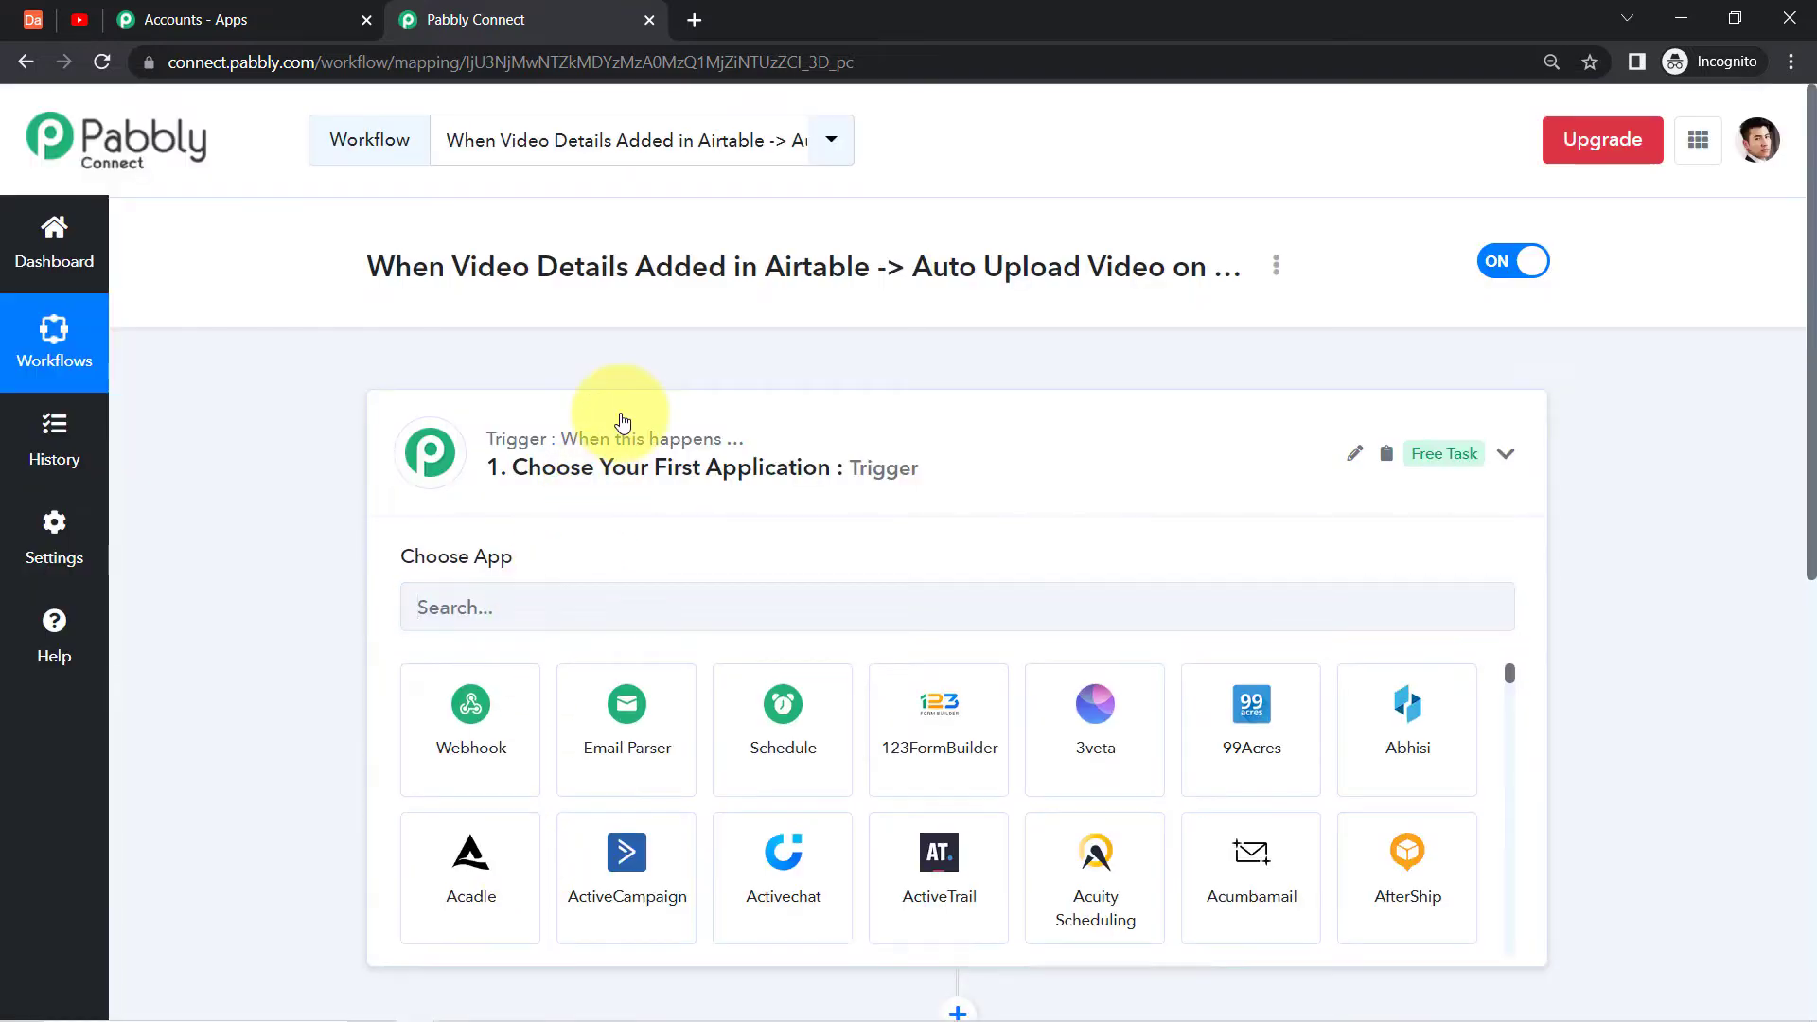
# Set the workflow's trigger application to Airtable with New Record as the trigger event.
pyautogui.click(624, 435)
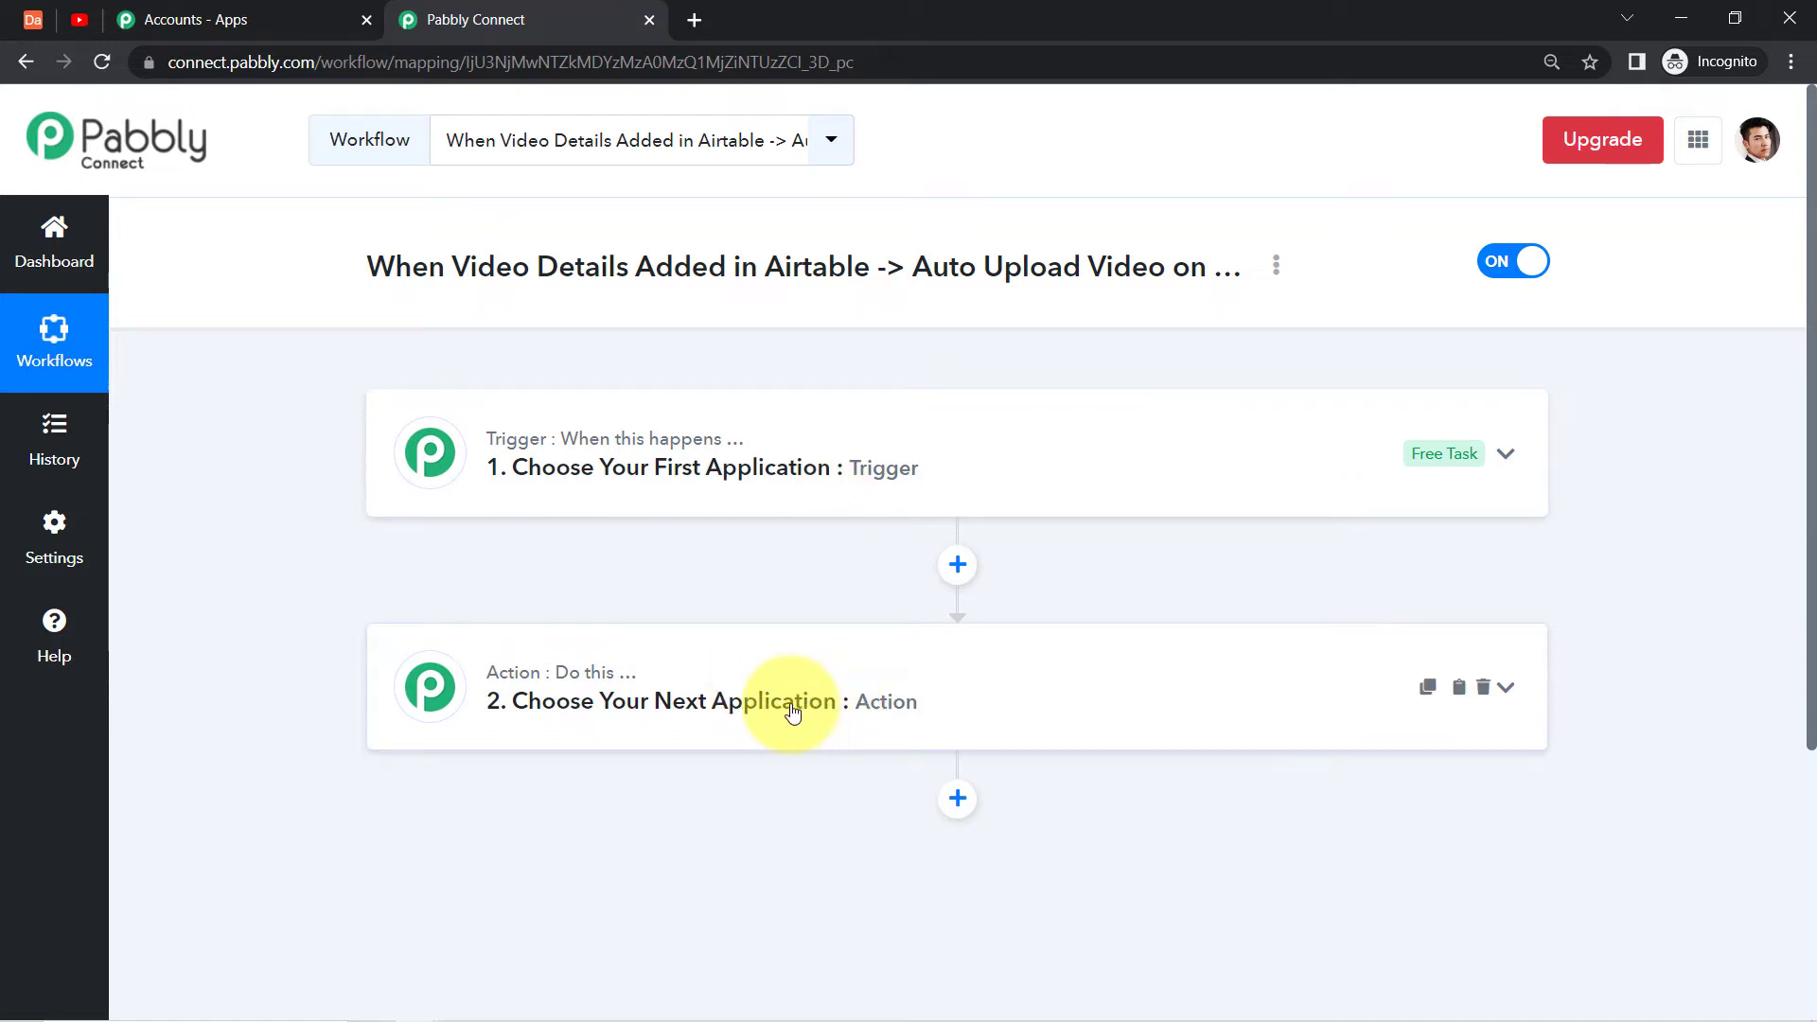
pyautogui.moveTo(454, 279); pyautogui.dragTo(1171, 296)
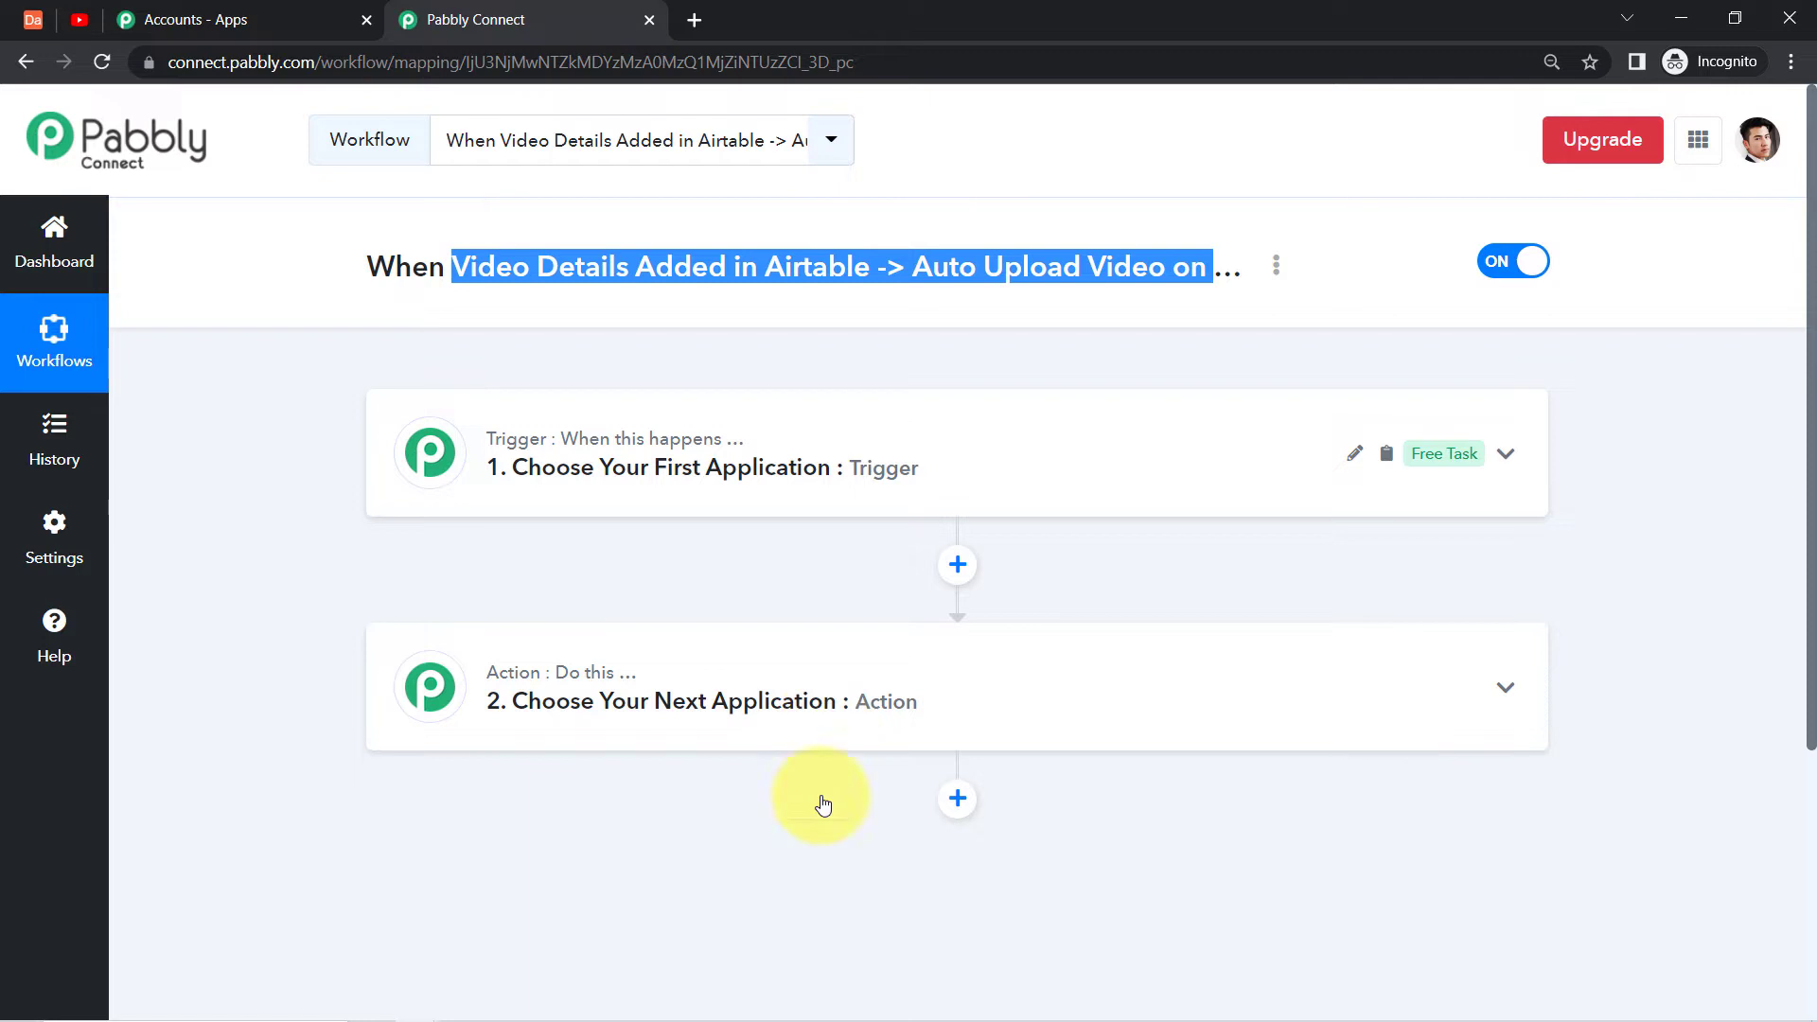
pyautogui.click(752, 445)
pyautogui.click(462, 620)
pyautogui.write('airt')
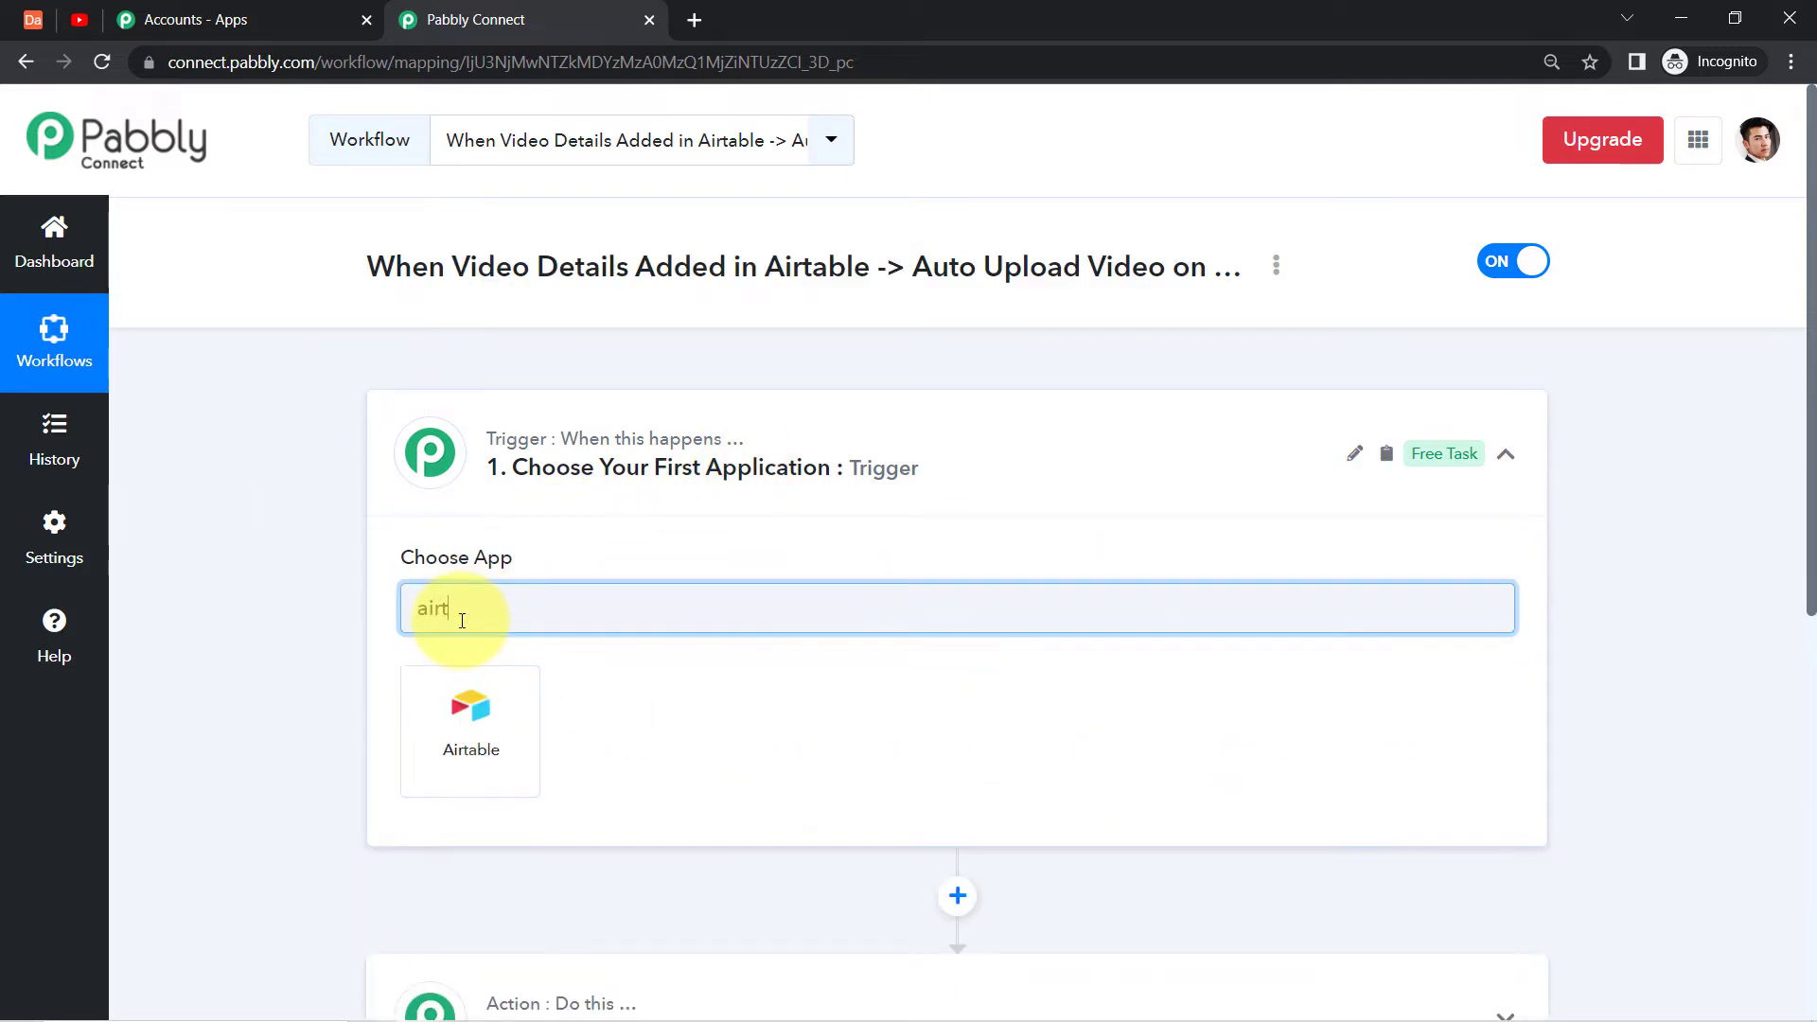
pyautogui.click(470, 715)
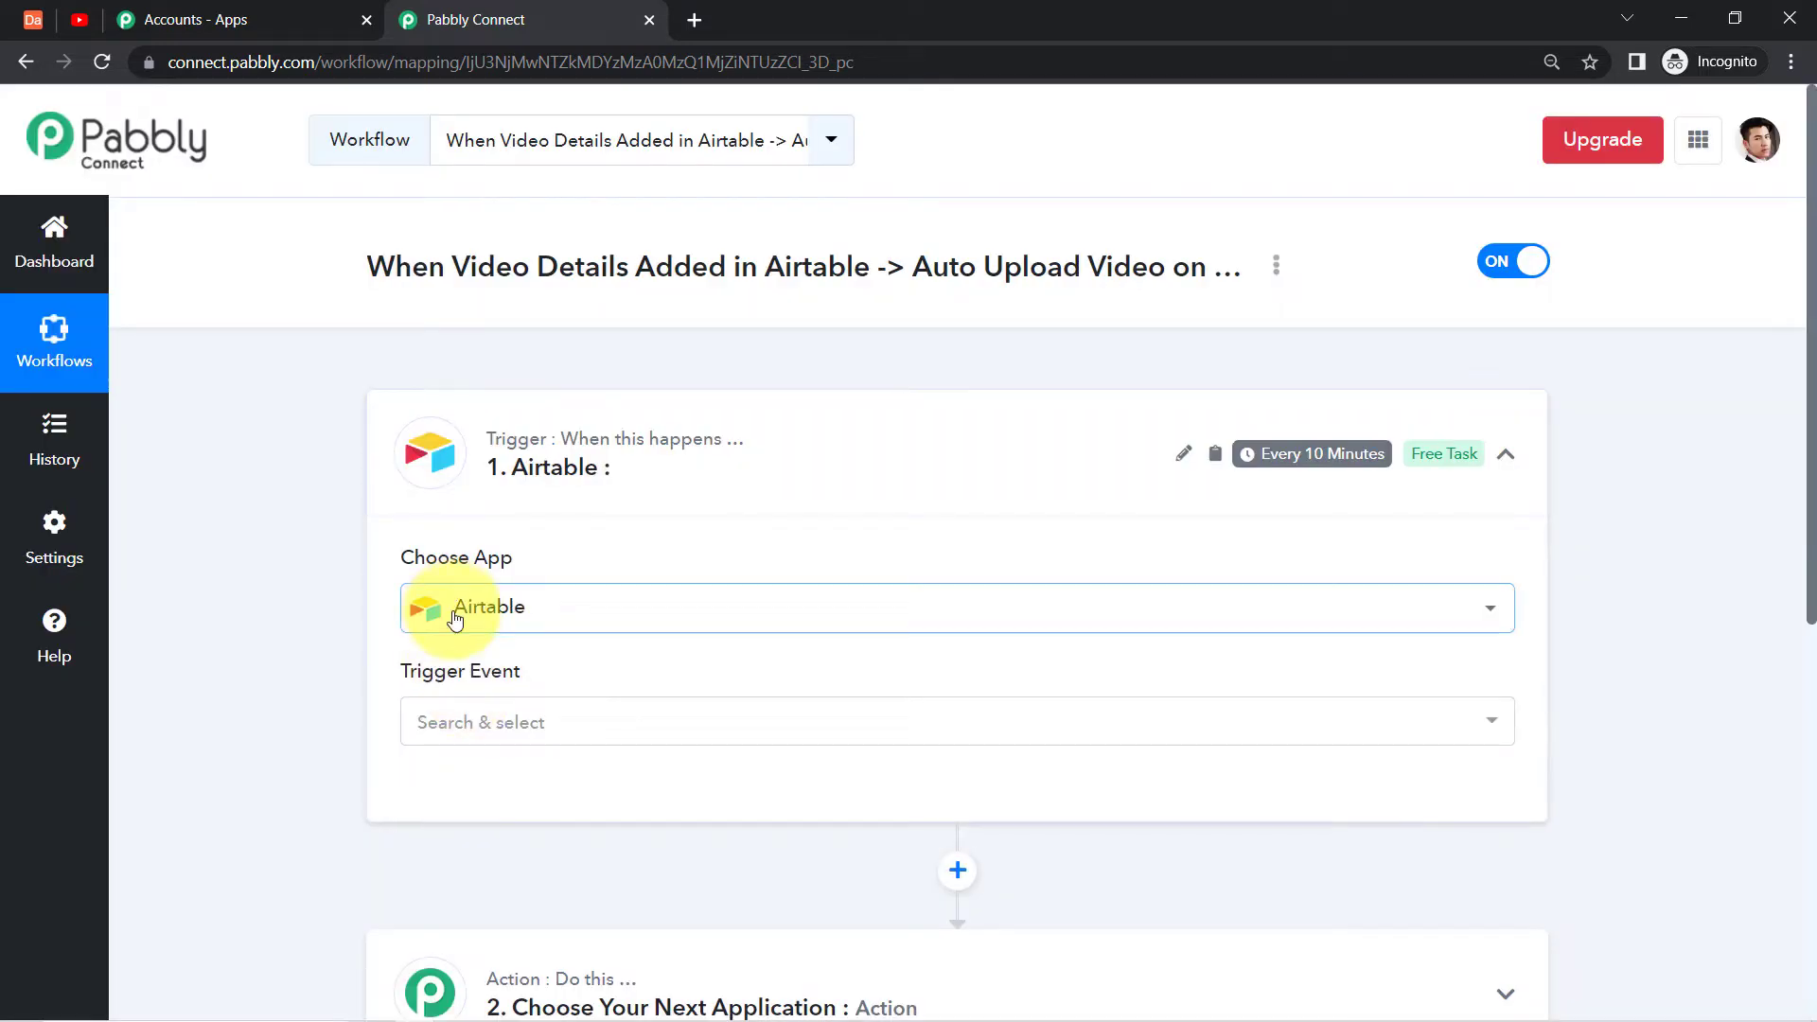
pyautogui.click(461, 724)
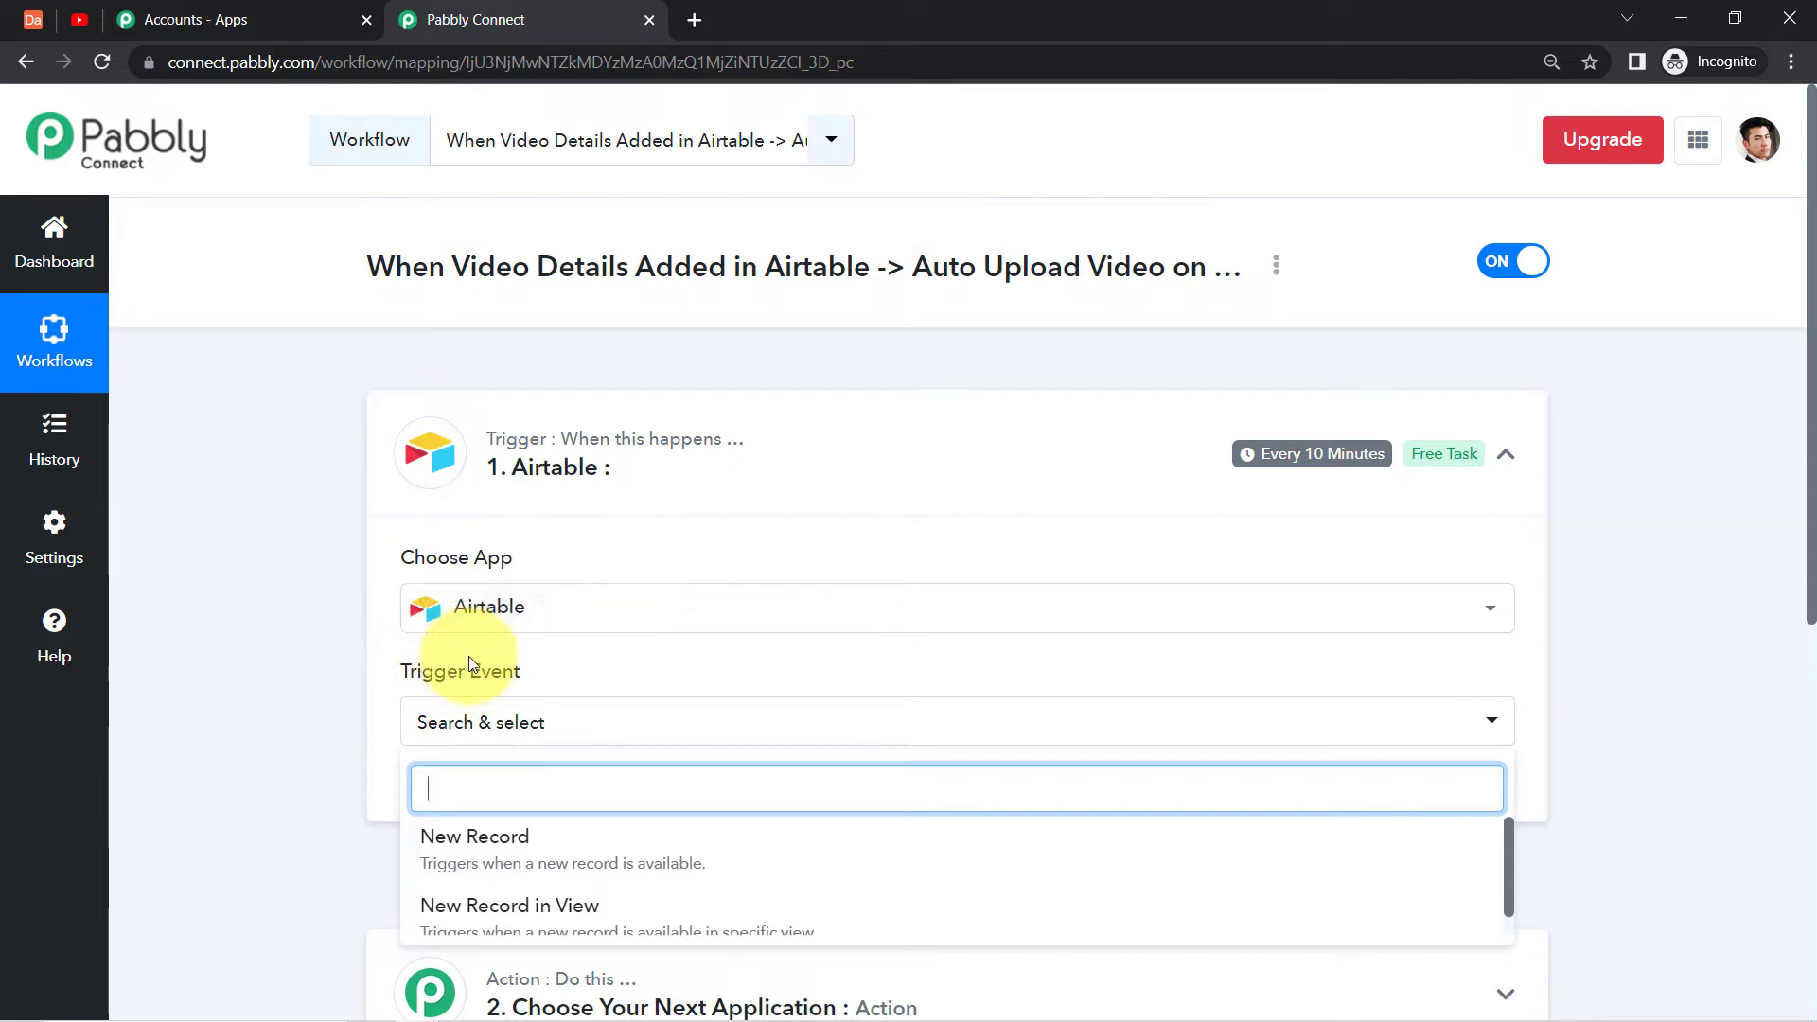
pyautogui.click(459, 851)
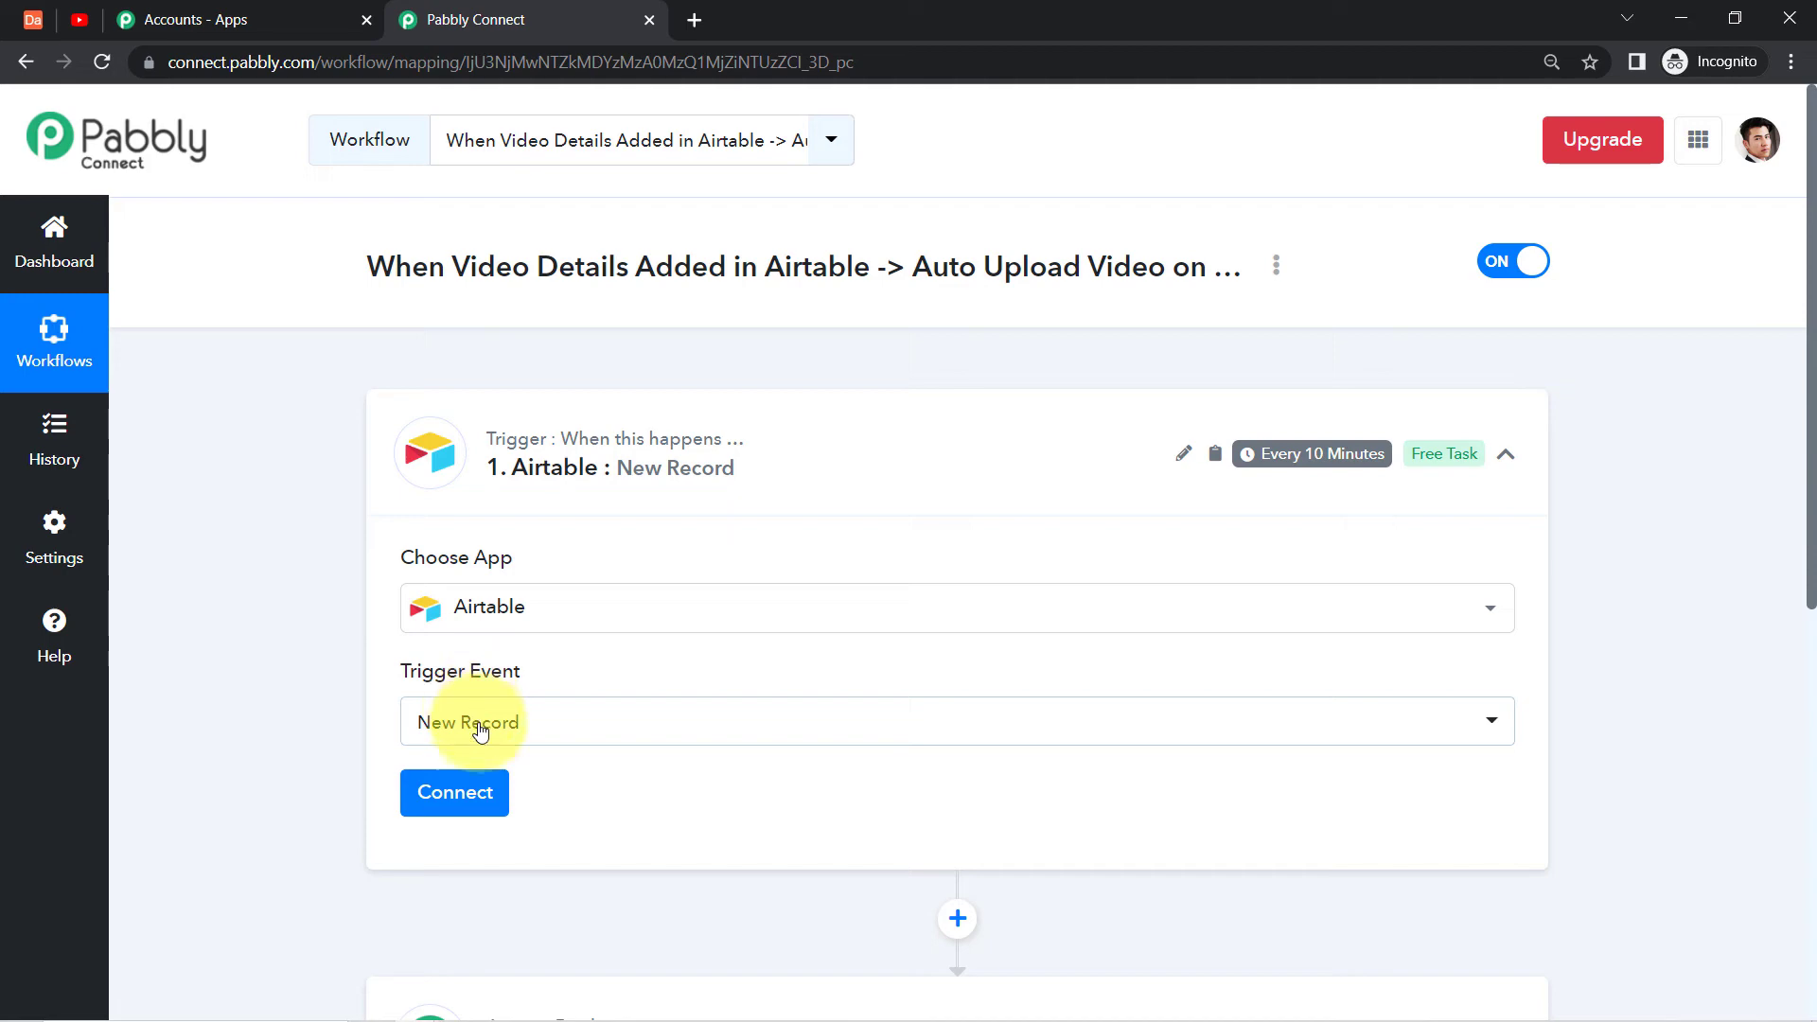
# Start adding a new Airtable account connection for the New Record trigger.
pyautogui.click(471, 801)
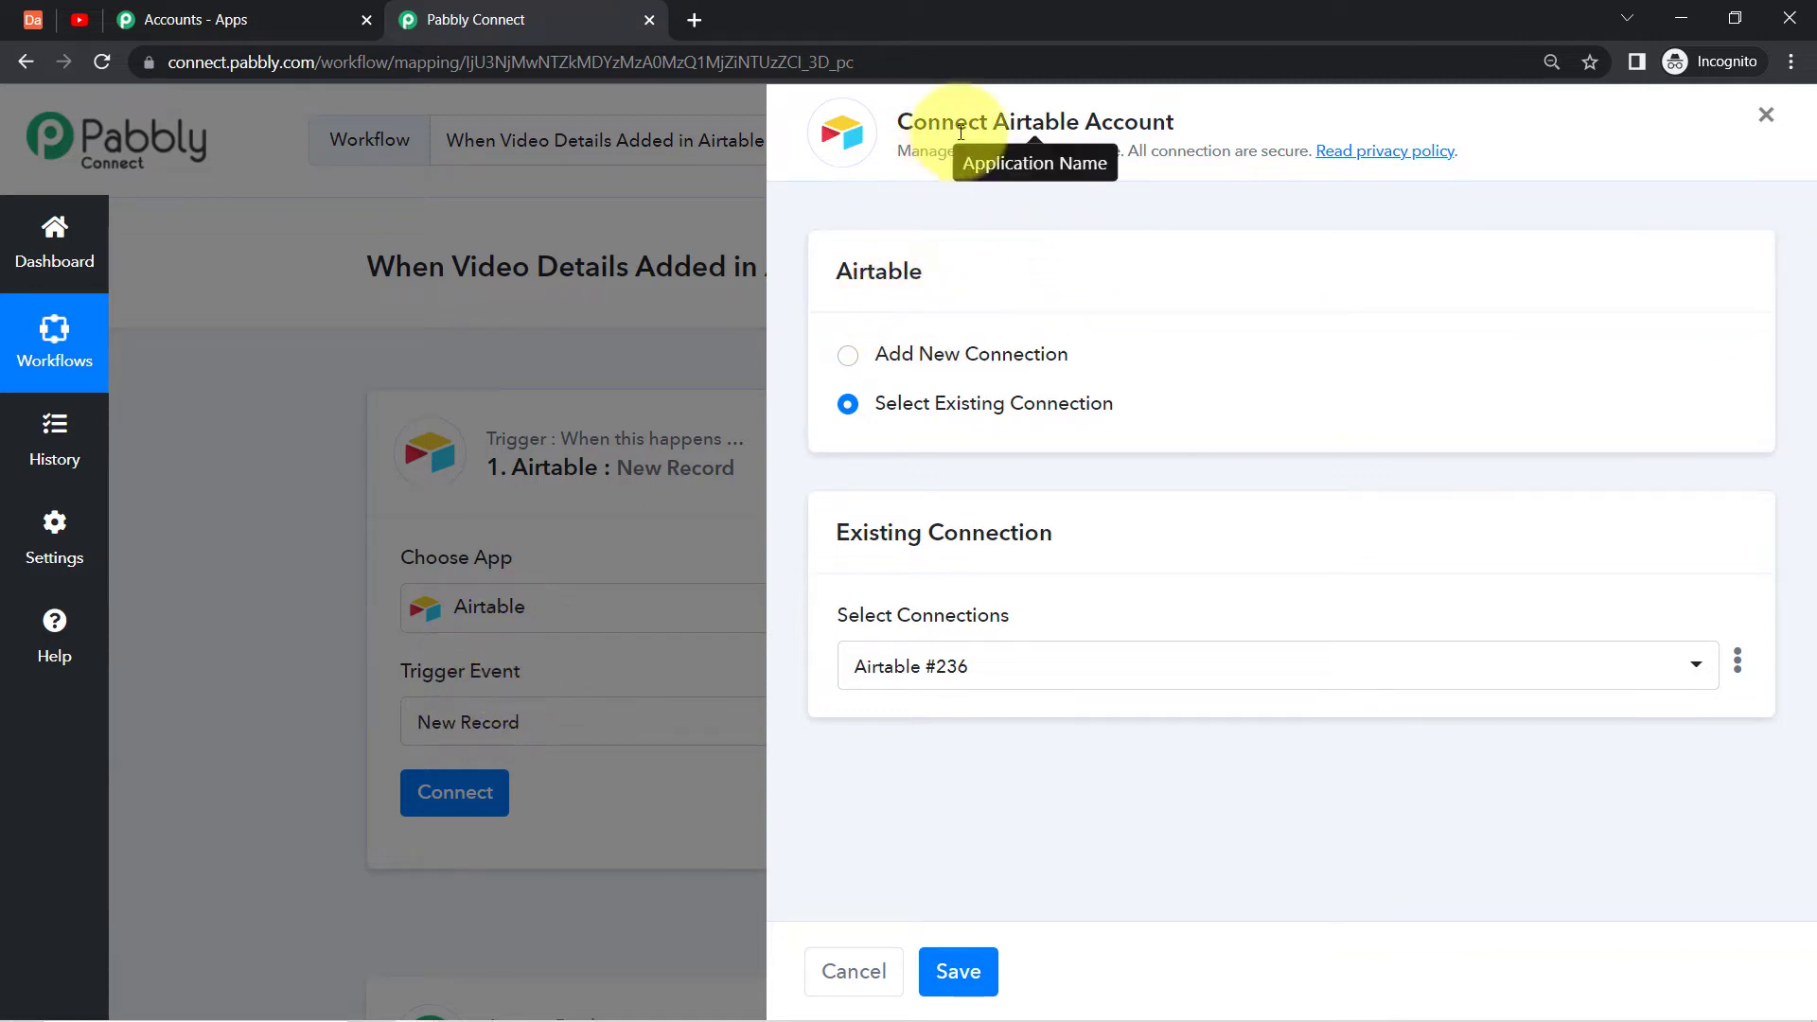
pyautogui.moveTo(952, 133); pyautogui.dragTo(1173, 123)
pyautogui.click(910, 354)
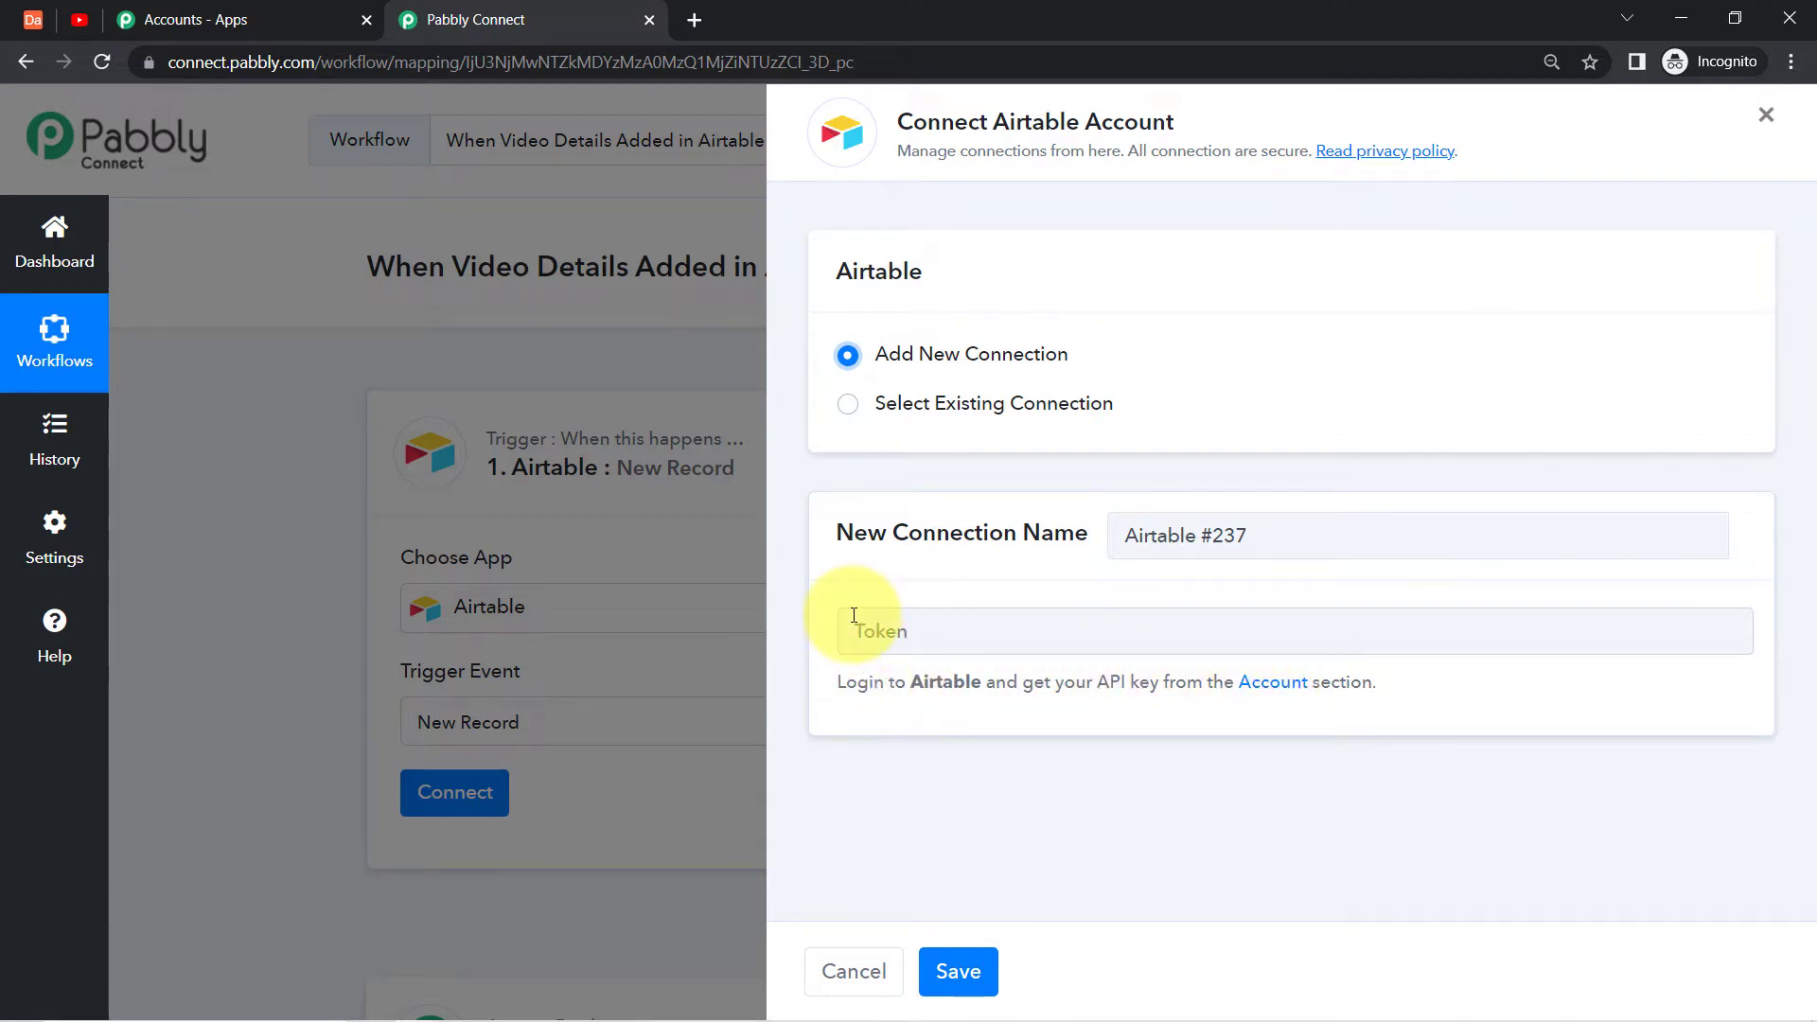
pyautogui.moveTo(858, 684); pyautogui.dragTo(1112, 682)
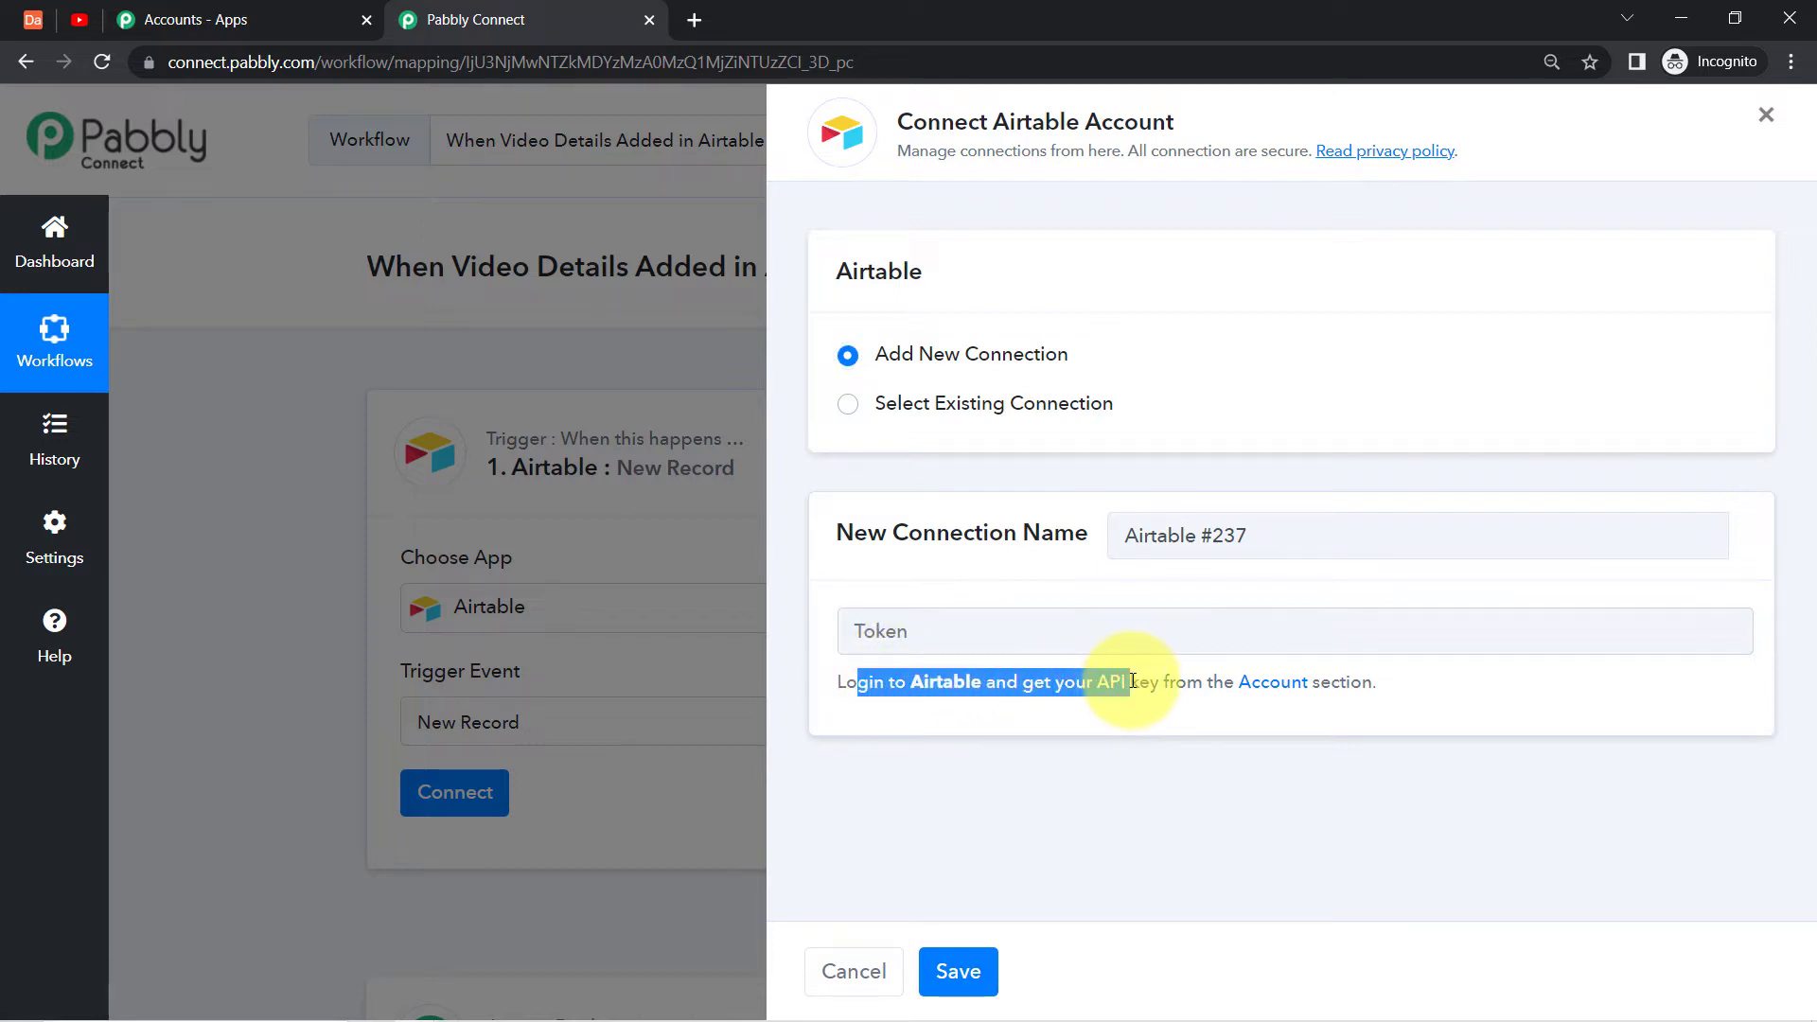
# Open the Airtable account page linked from the connection form in a new tab and copy the personal API key.
pyautogui.rightClick(1285, 700)
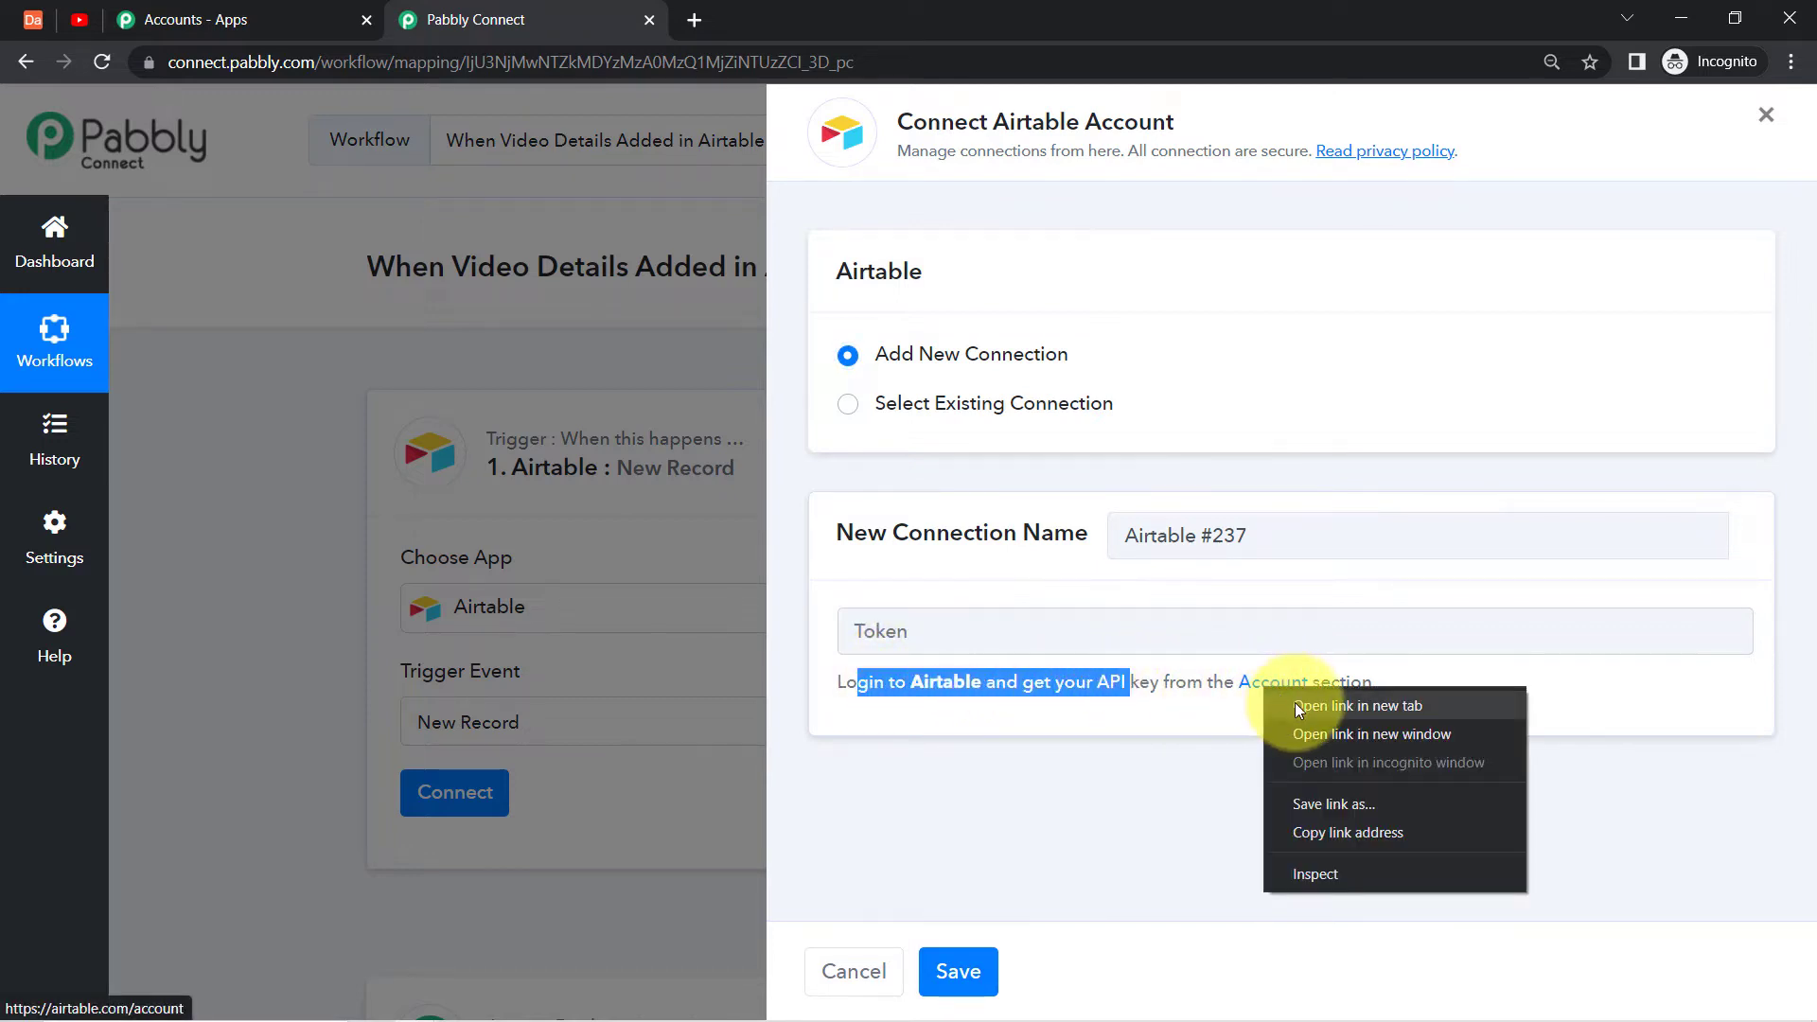
pyautogui.click(1296, 710)
pyautogui.click(747, 20)
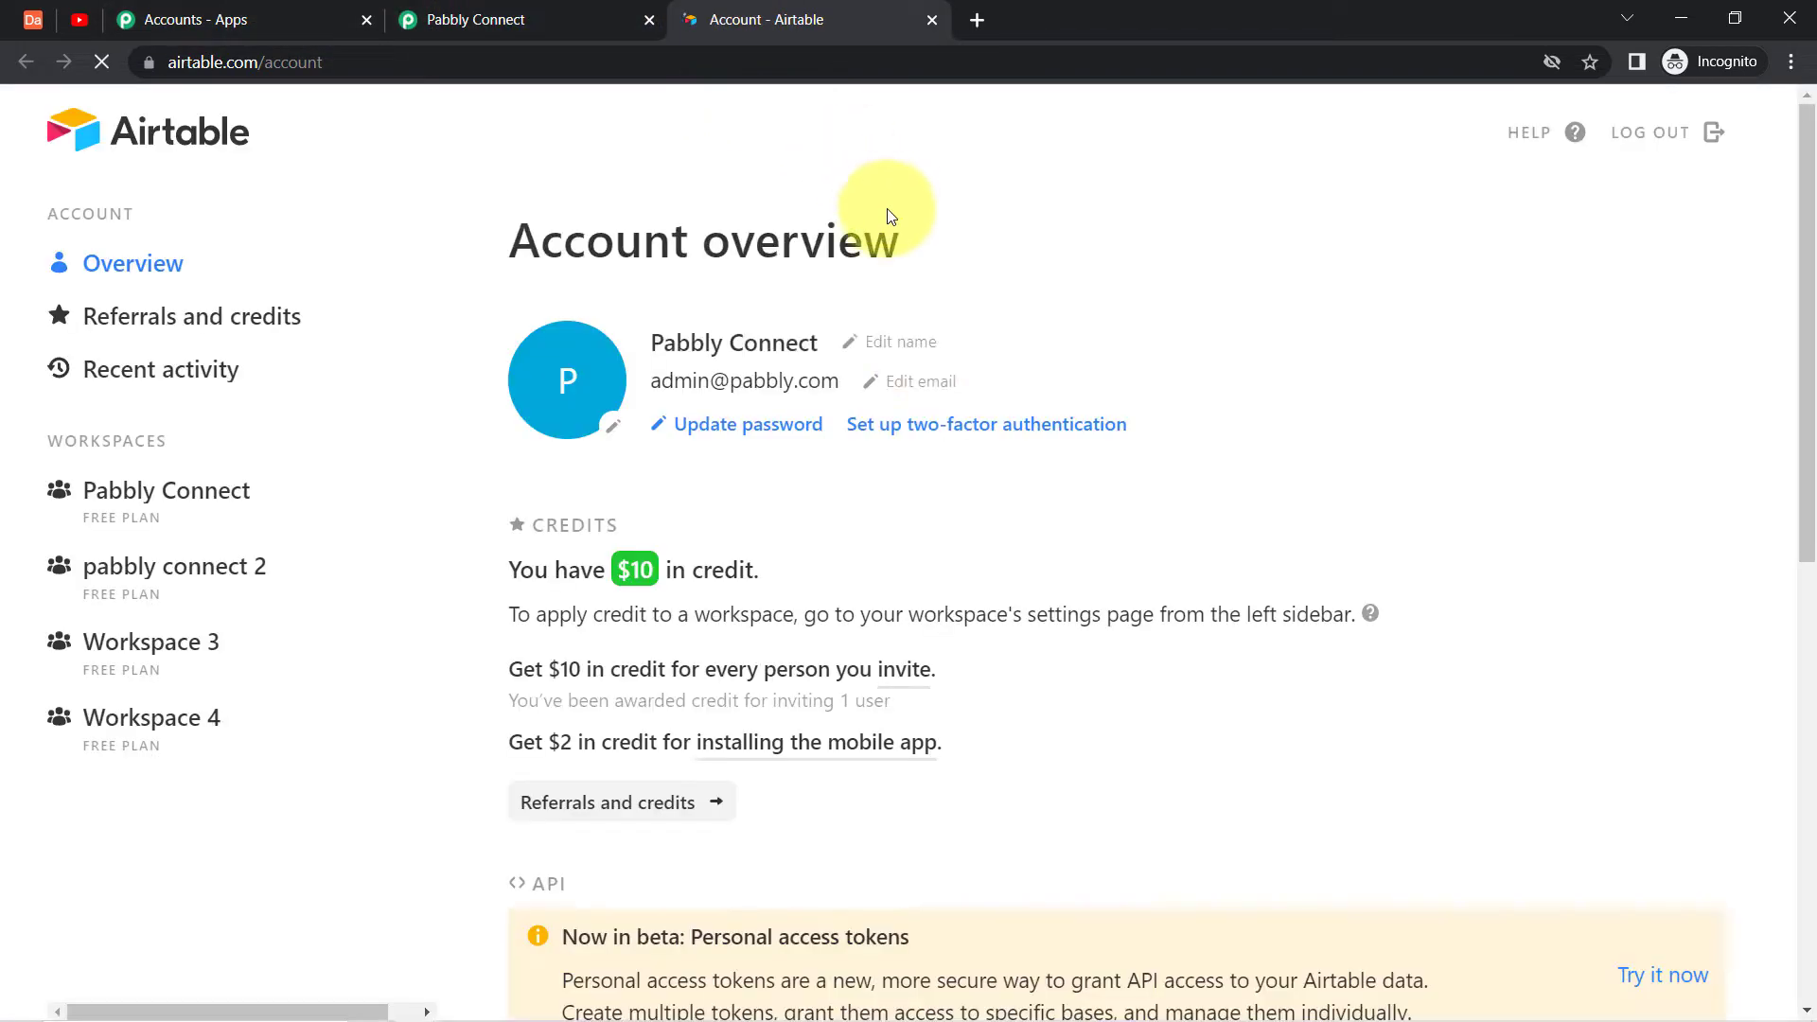
pyautogui.moveTo(1814, 209); pyautogui.dragTo(1814, 524)
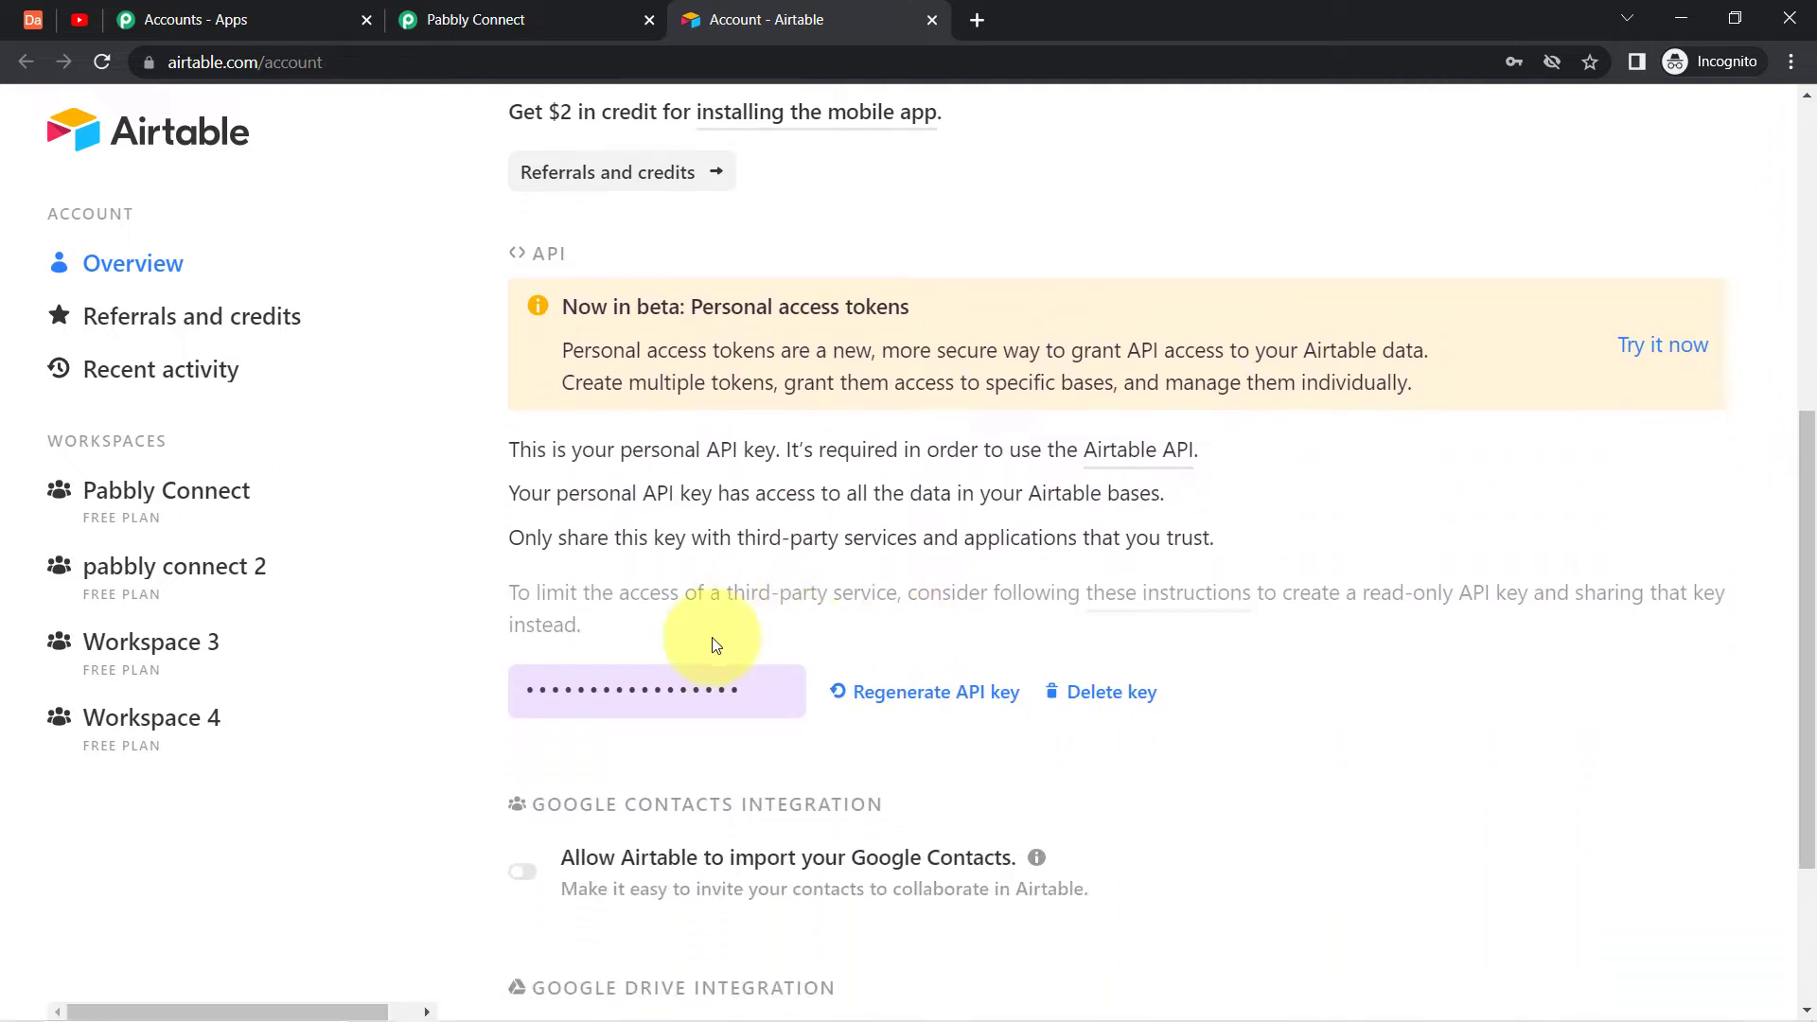
pyautogui.click(674, 680)
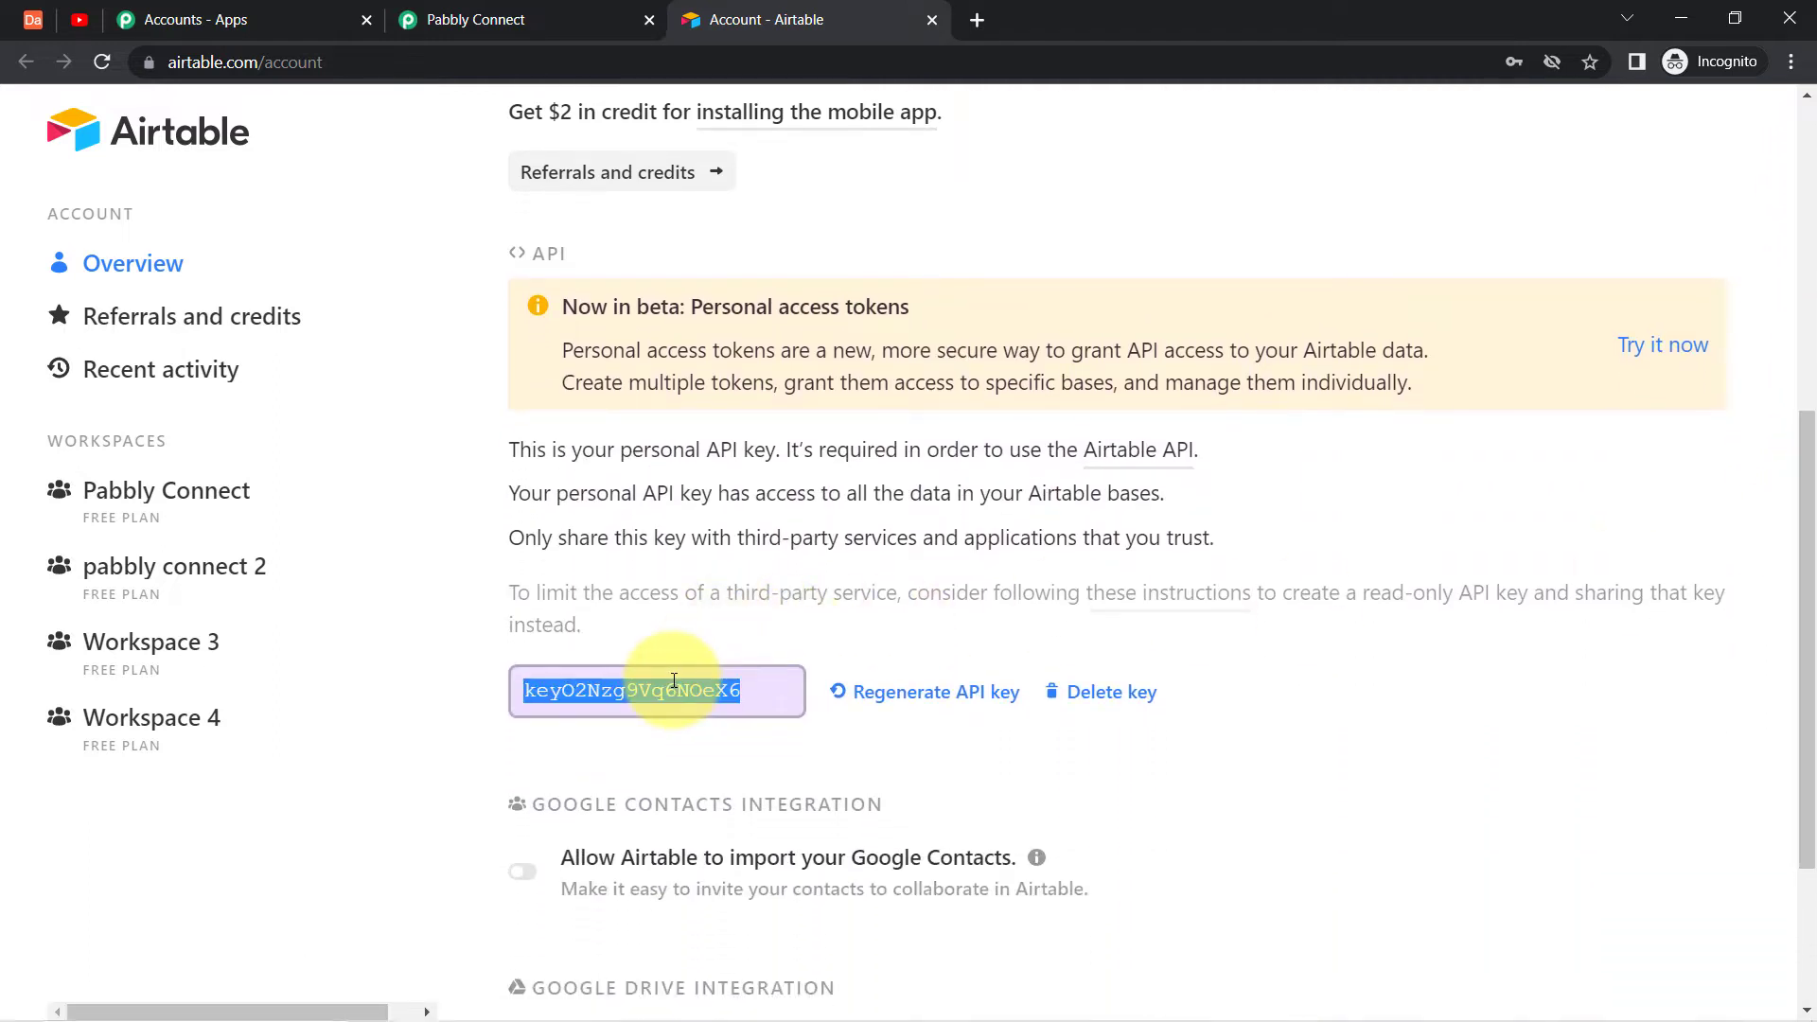
# Paste the Airtable API key as the new connection's token in Pabbly Connect and save the connection.
pyautogui.moveTo(40, 21)
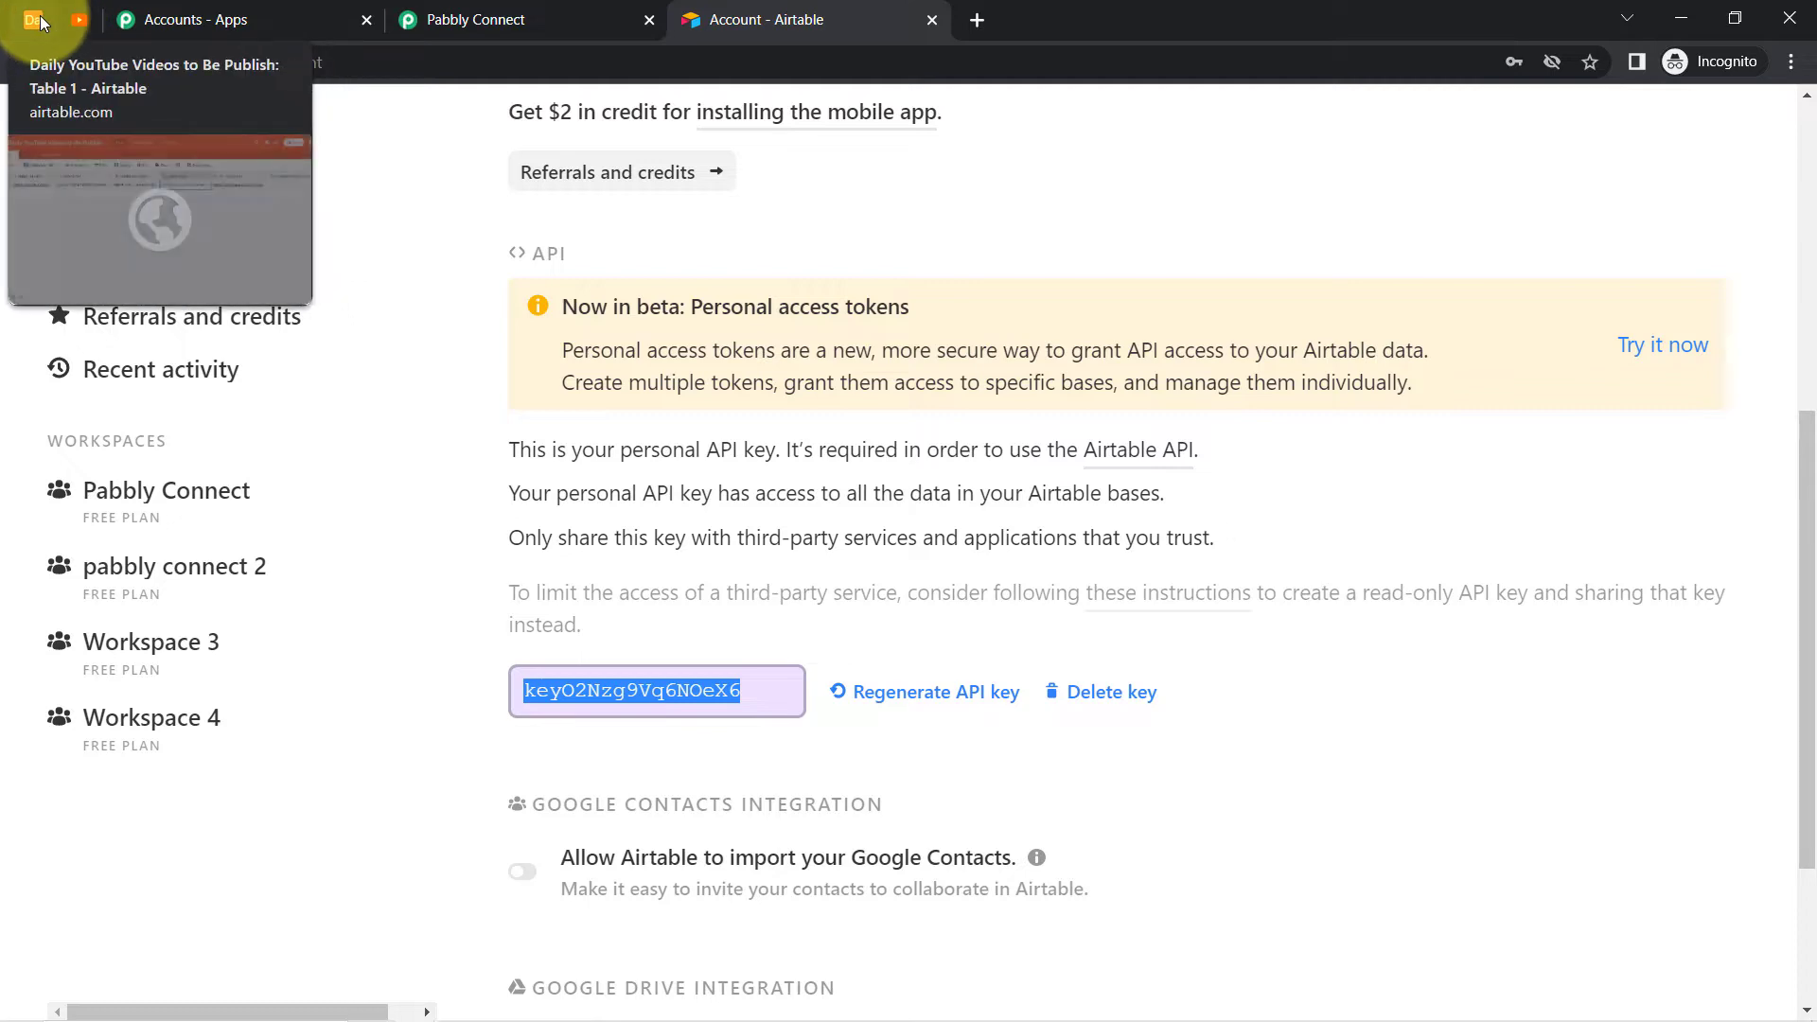
pyautogui.click(532, 16)
pyautogui.click(909, 633)
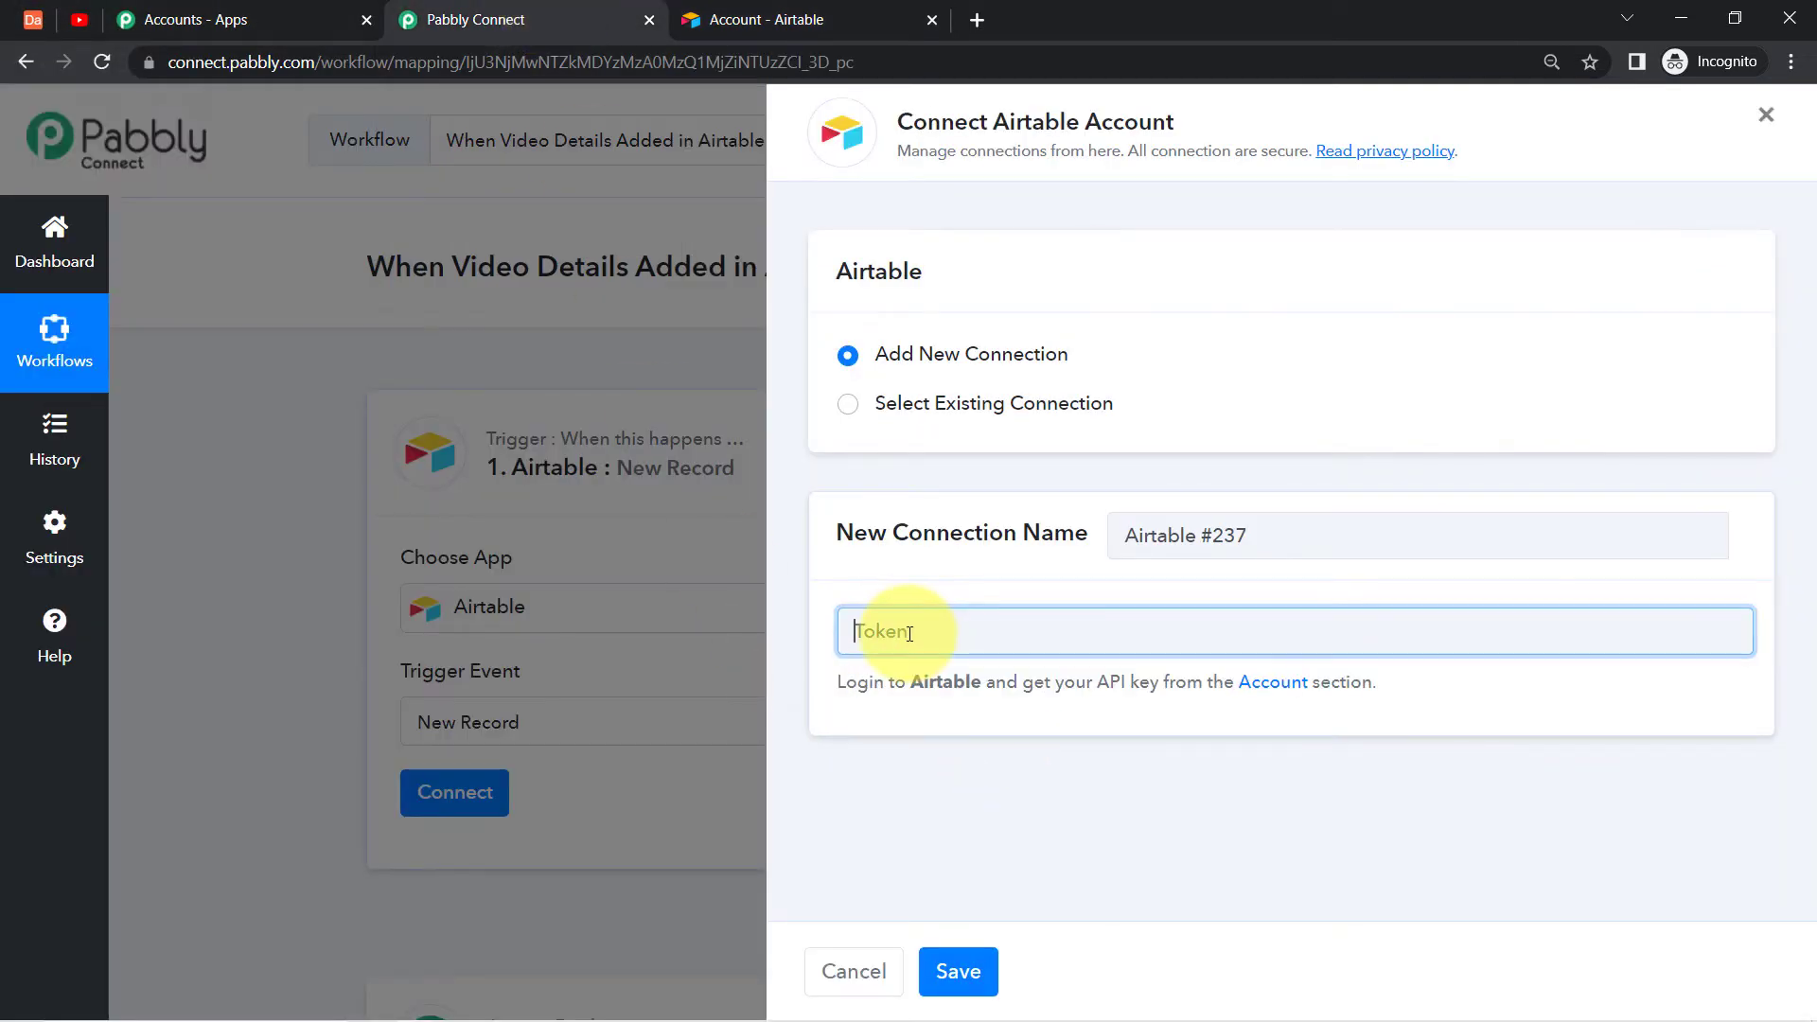
pyautogui.click(959, 970)
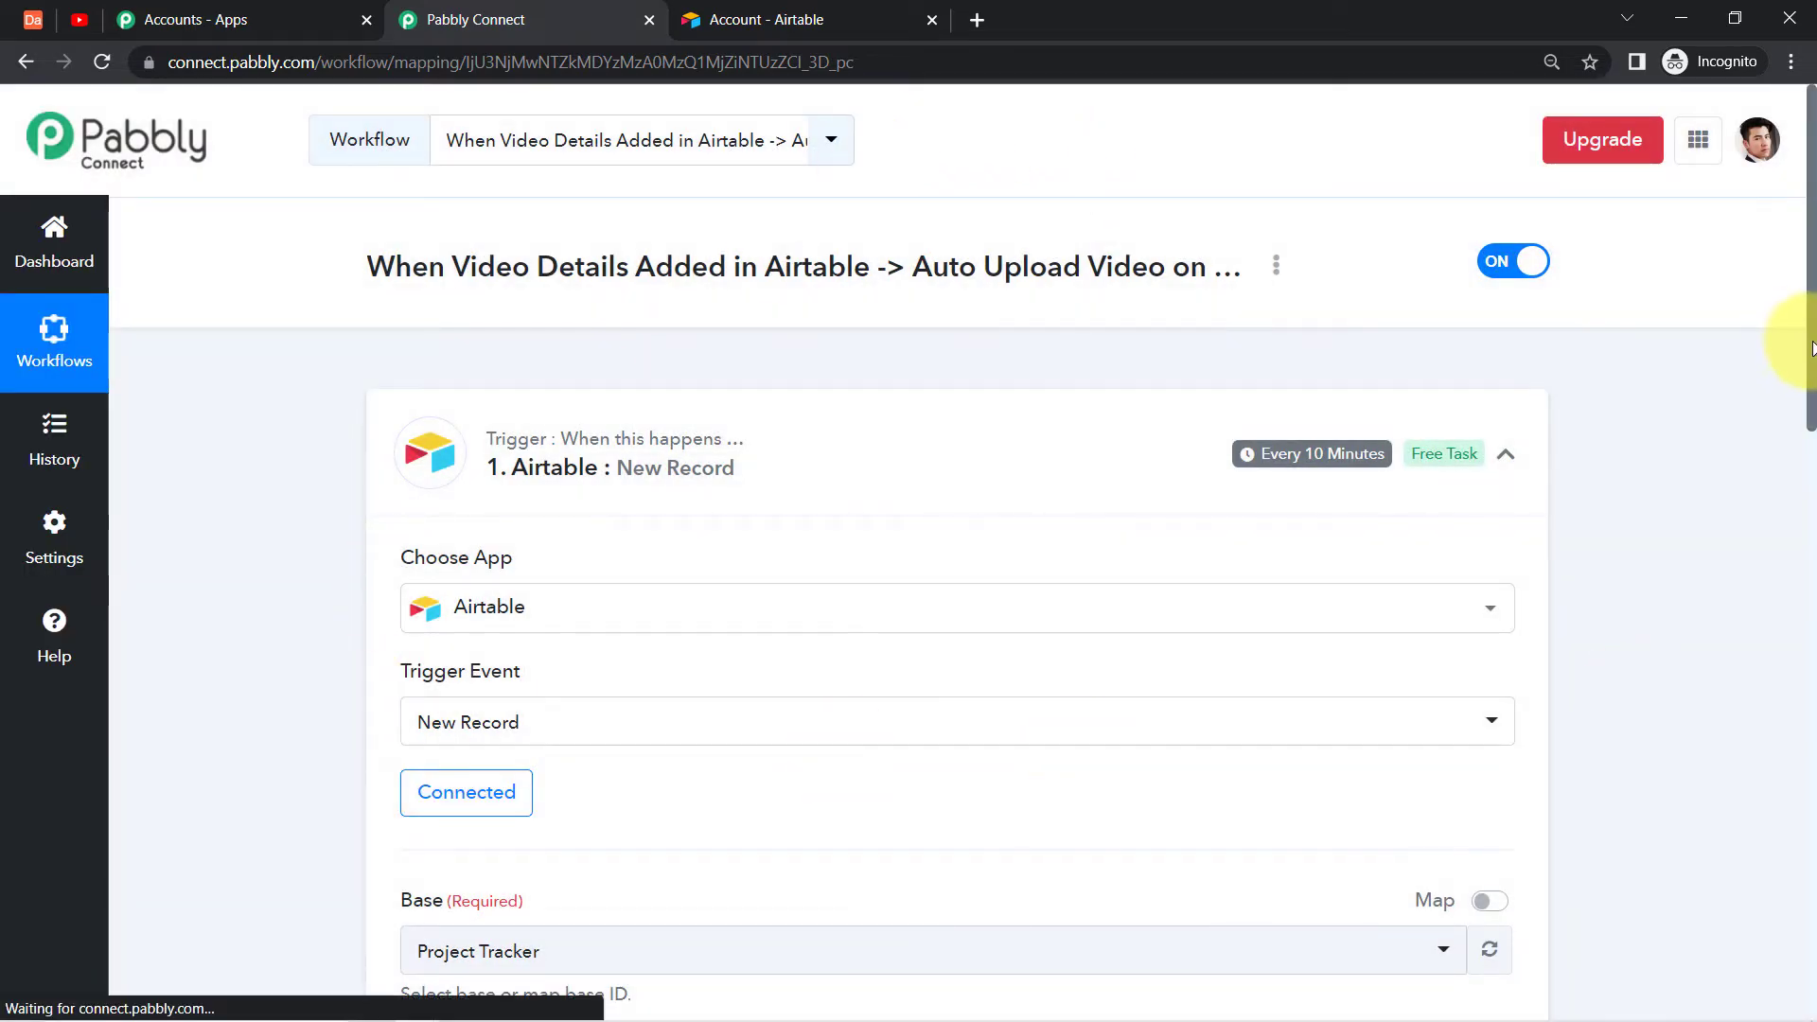
# Set the trigger's base to Daily YouTube Videos to Be Publish and check the selected table against the Airtable base.
pyautogui.scroll(-5, 1798, 407)
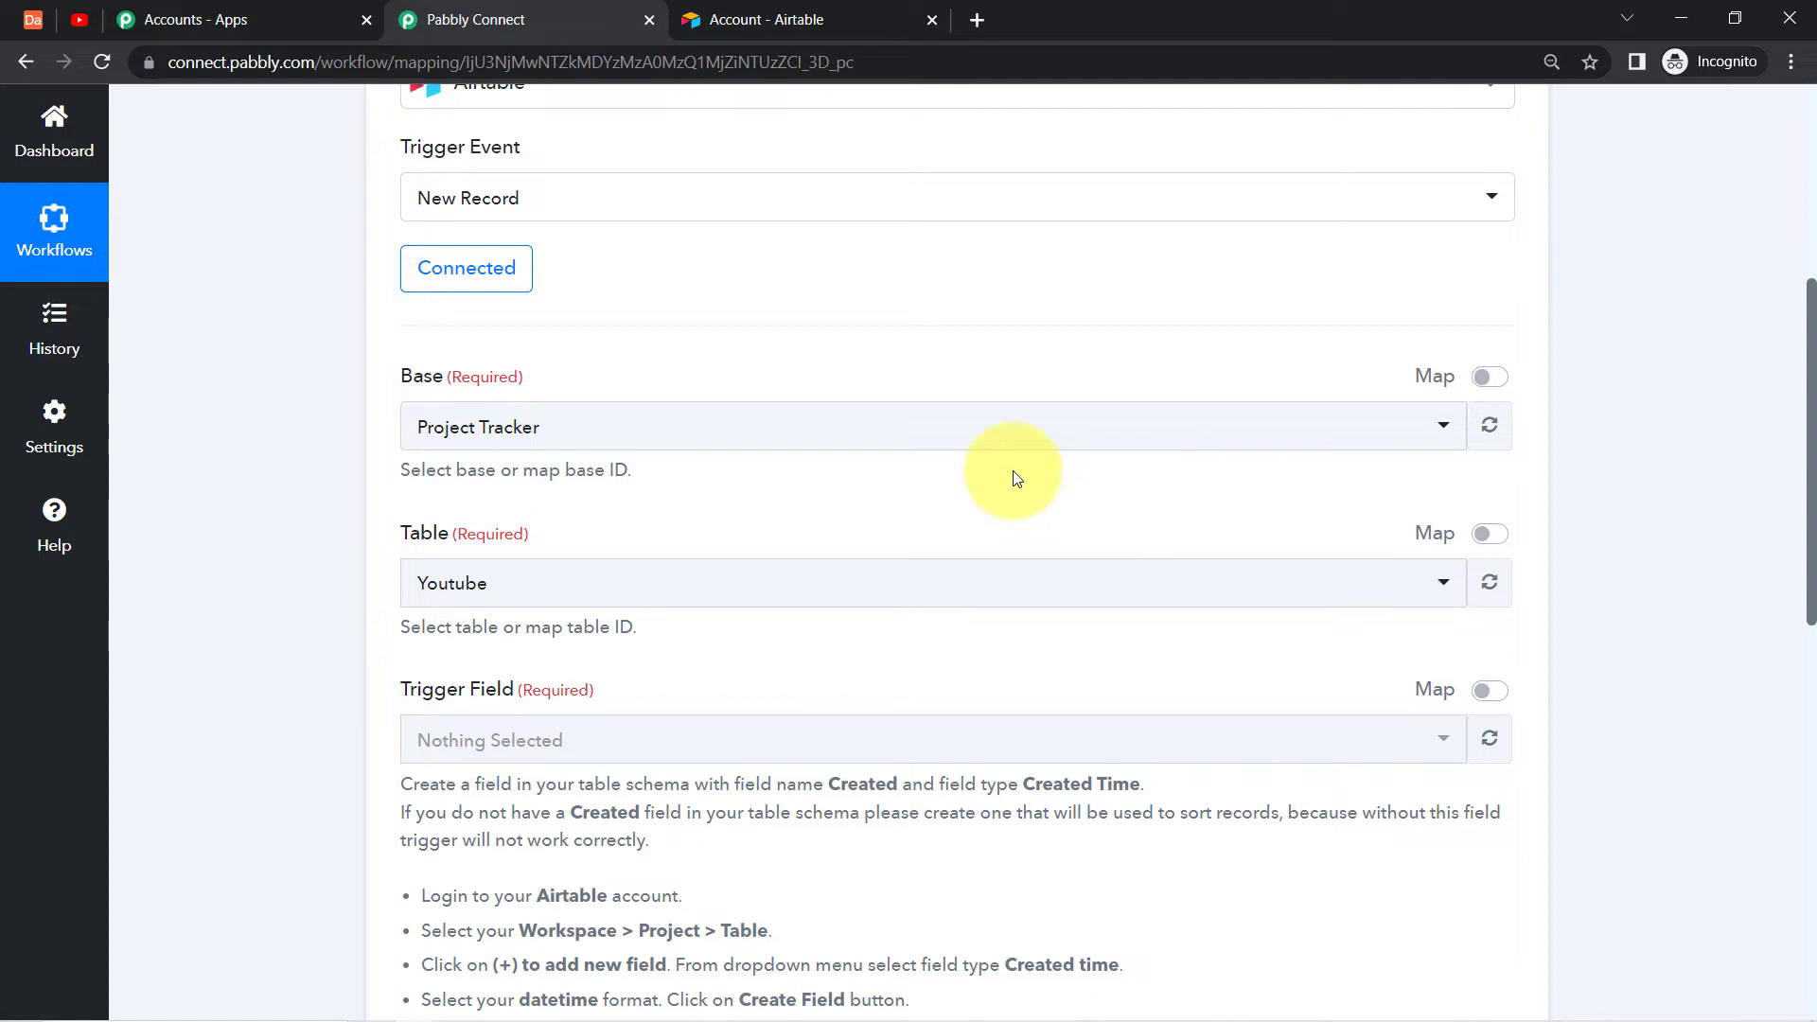
pyautogui.click(515, 425)
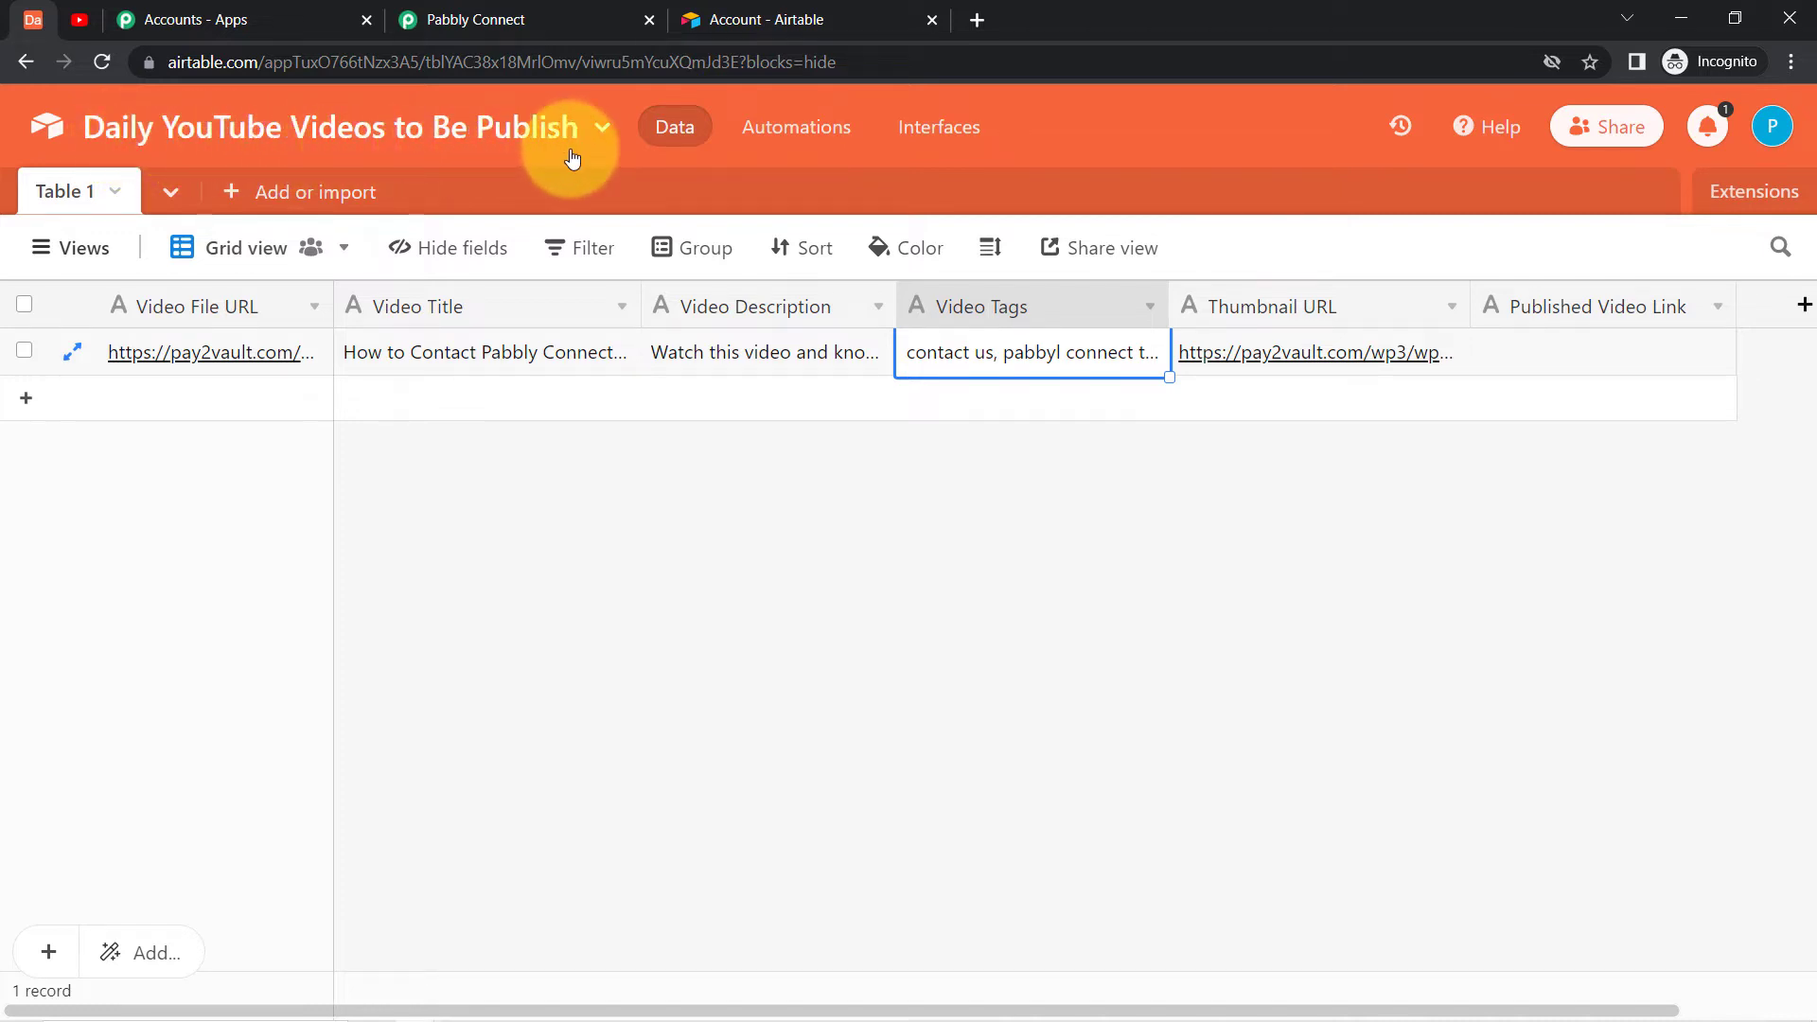
pyautogui.click(492, 14)
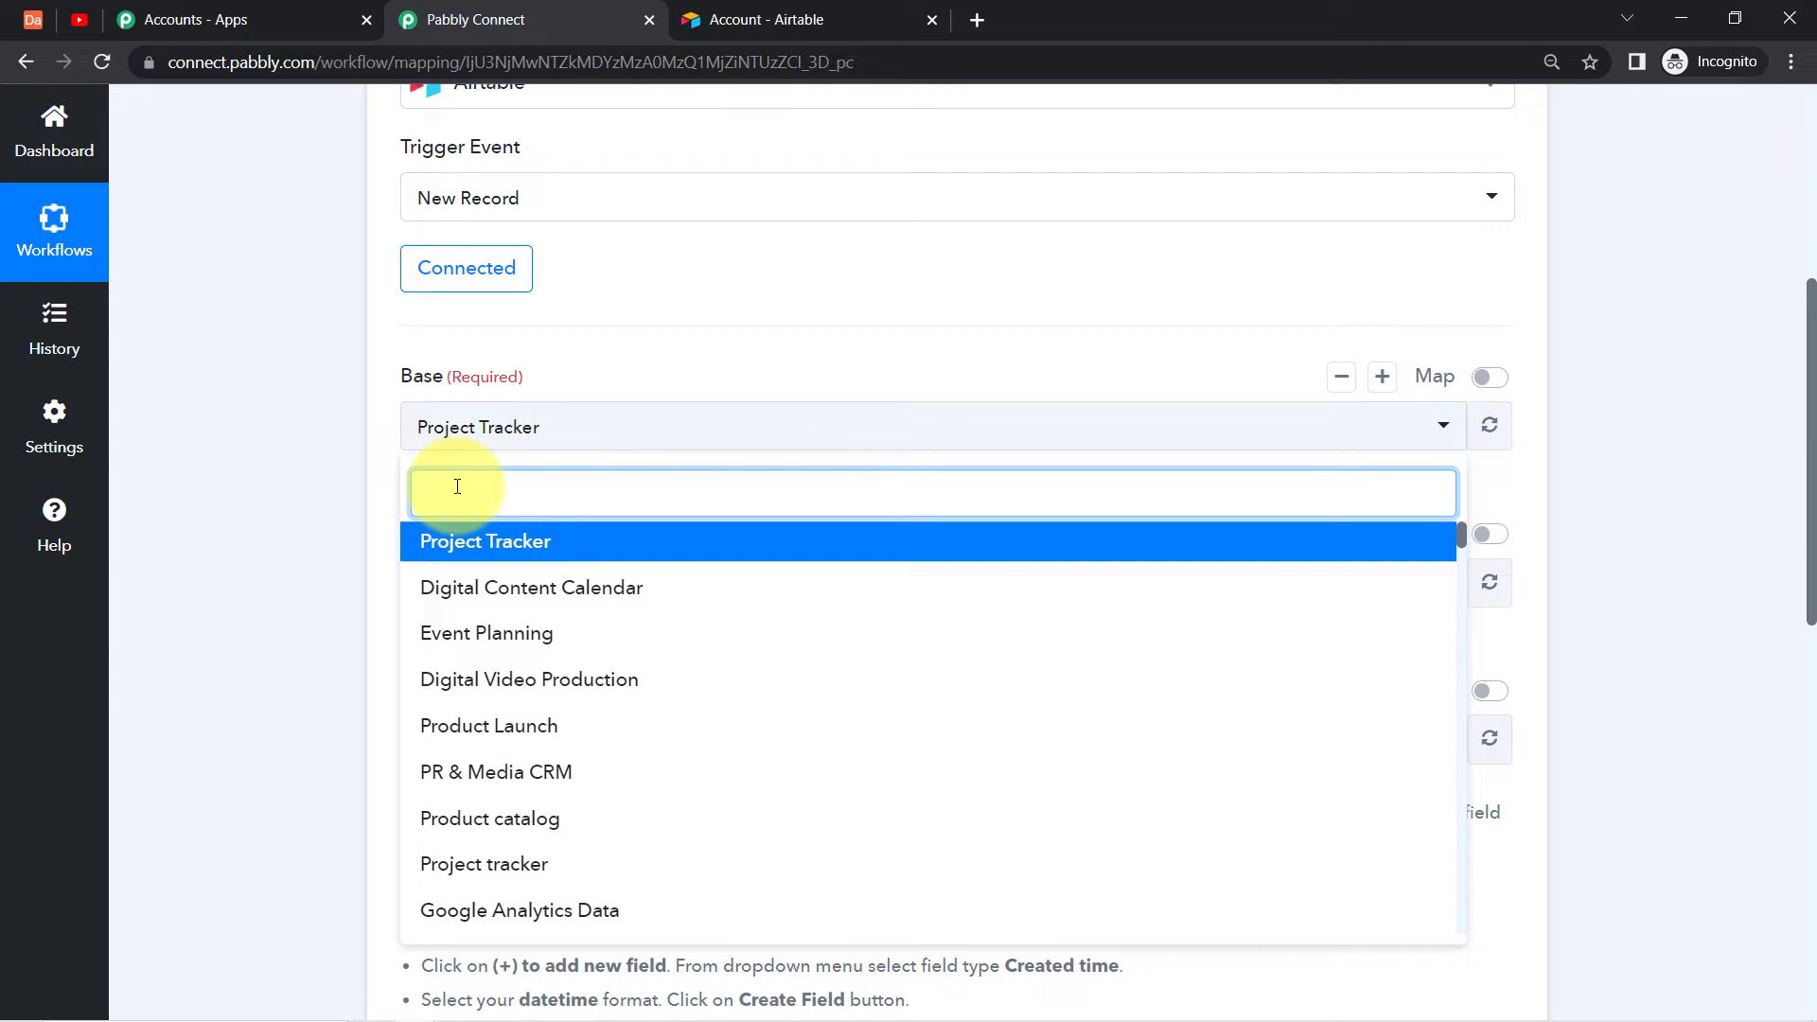
pyautogui.write('daily')
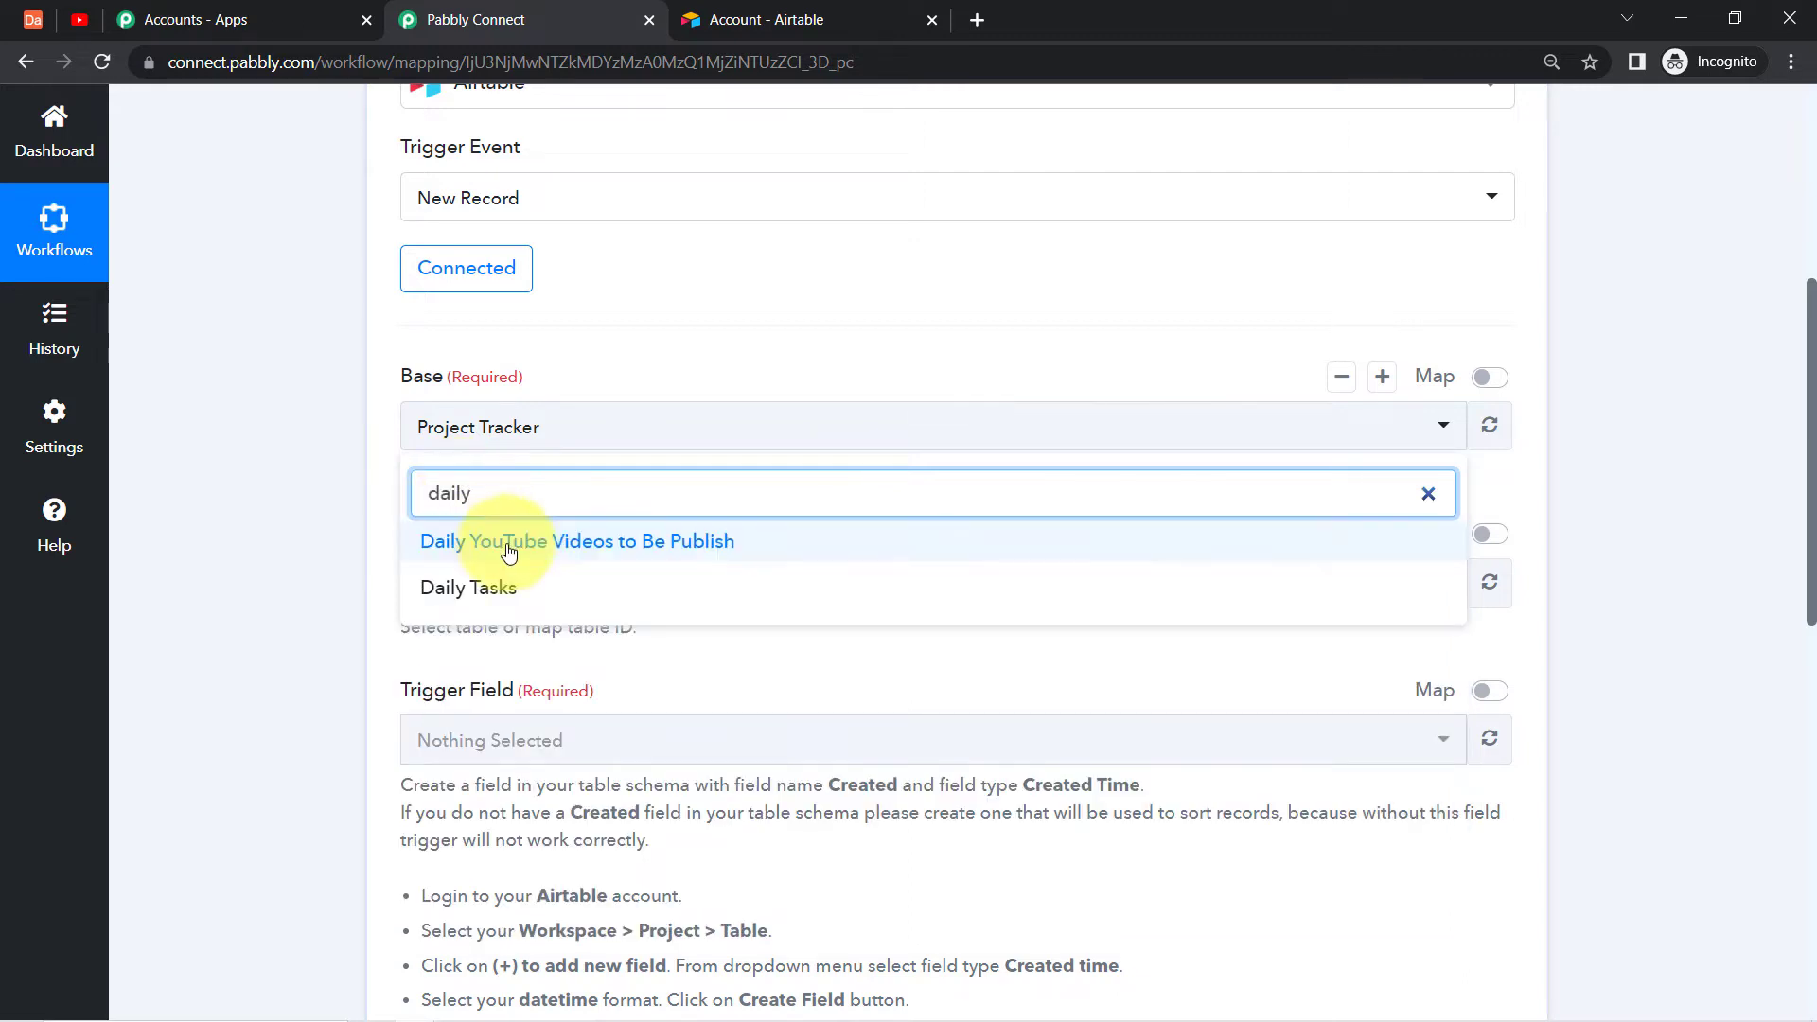
pyautogui.click(519, 559)
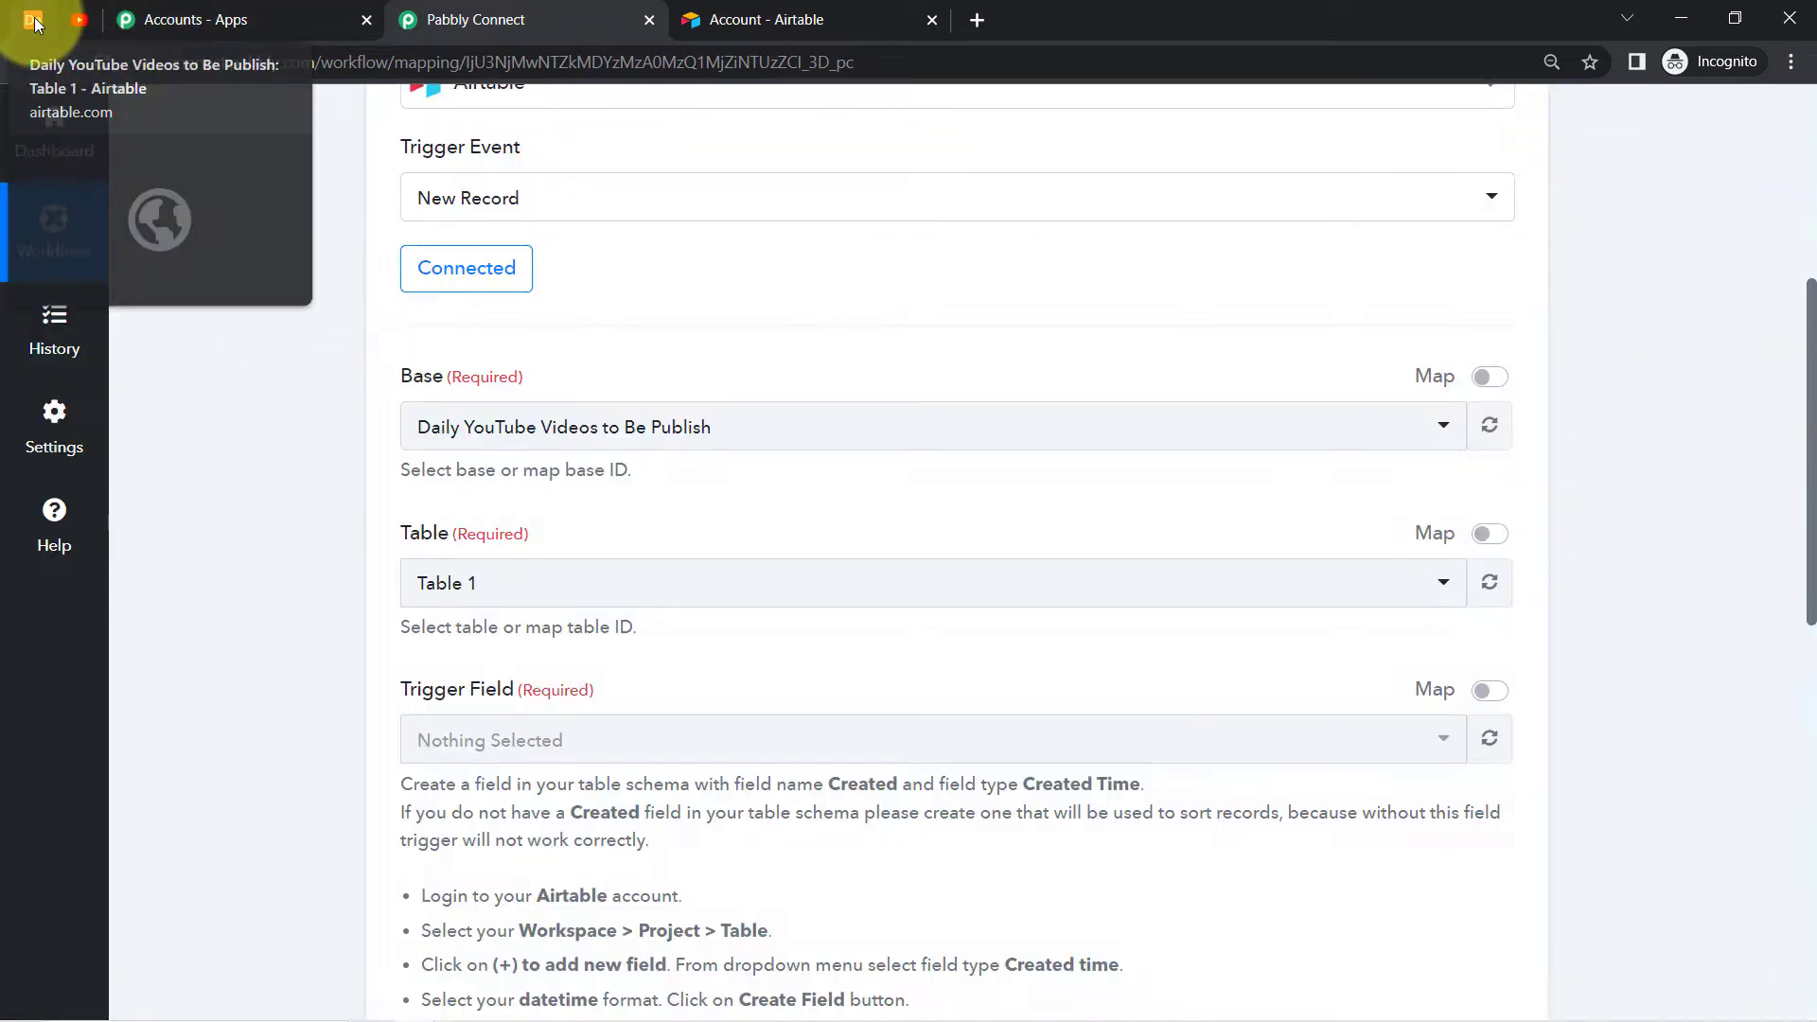
pyautogui.click(34, 21)
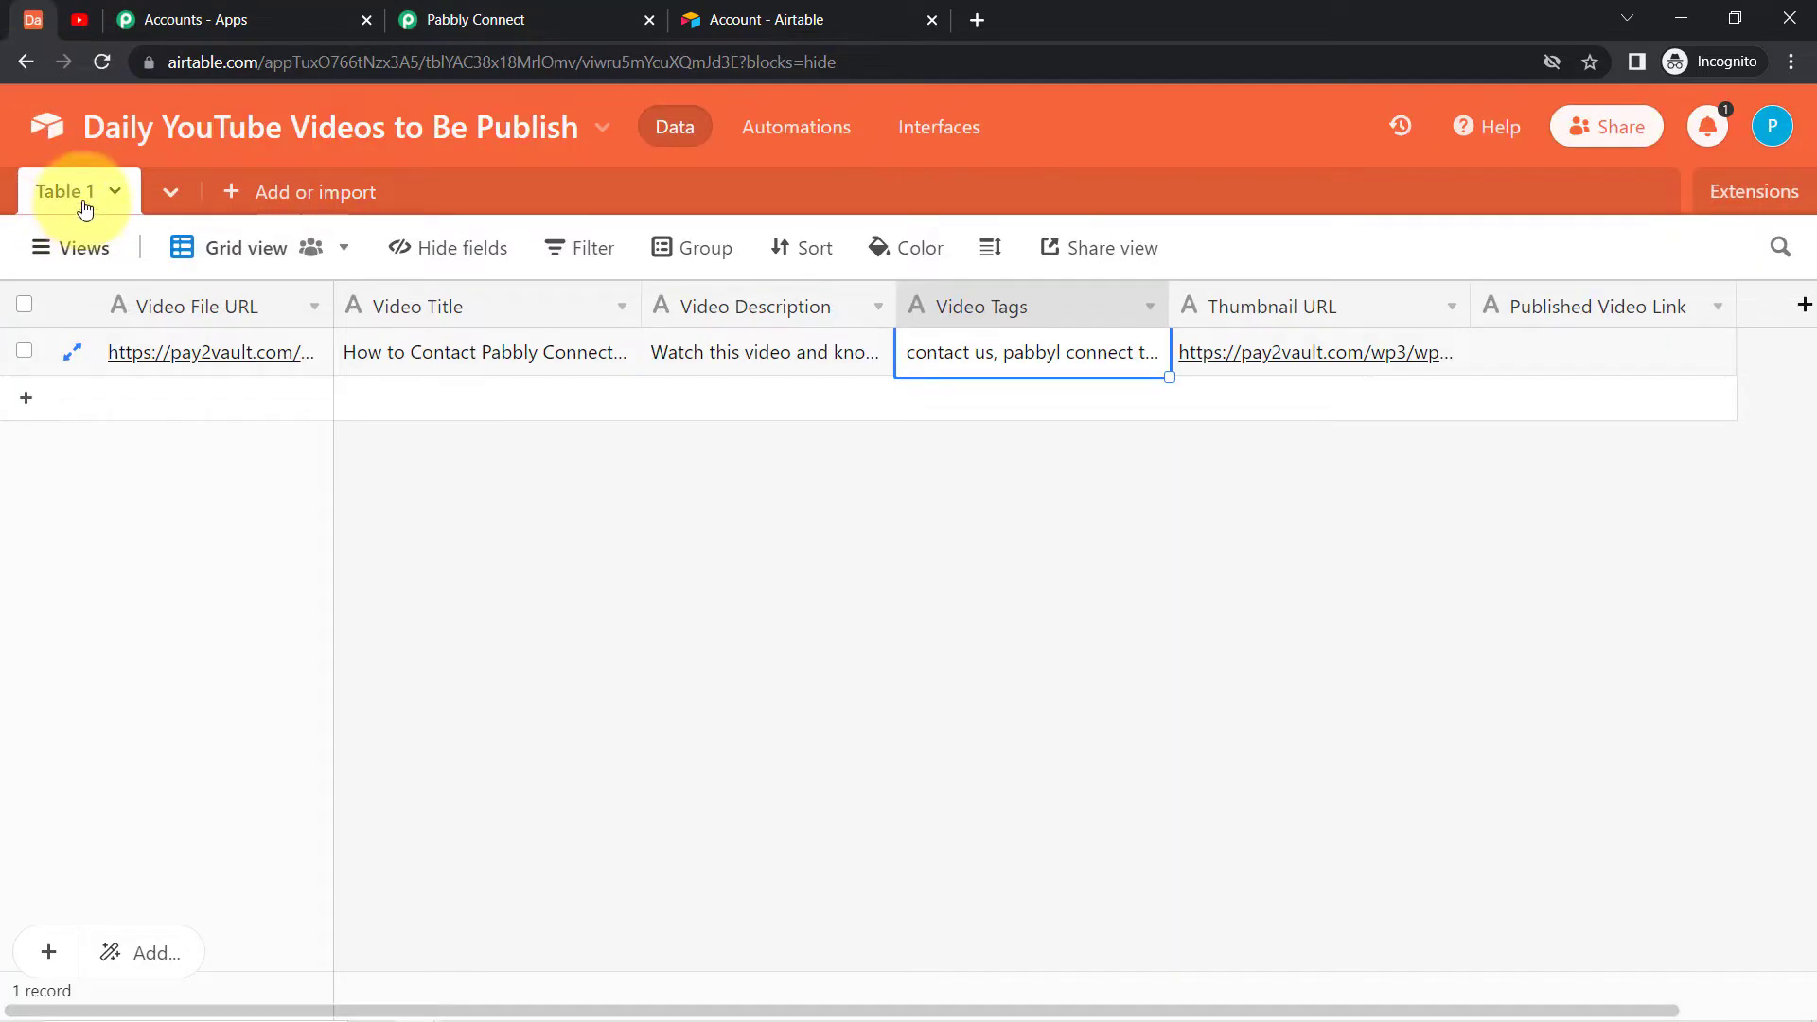
pyautogui.click(462, 21)
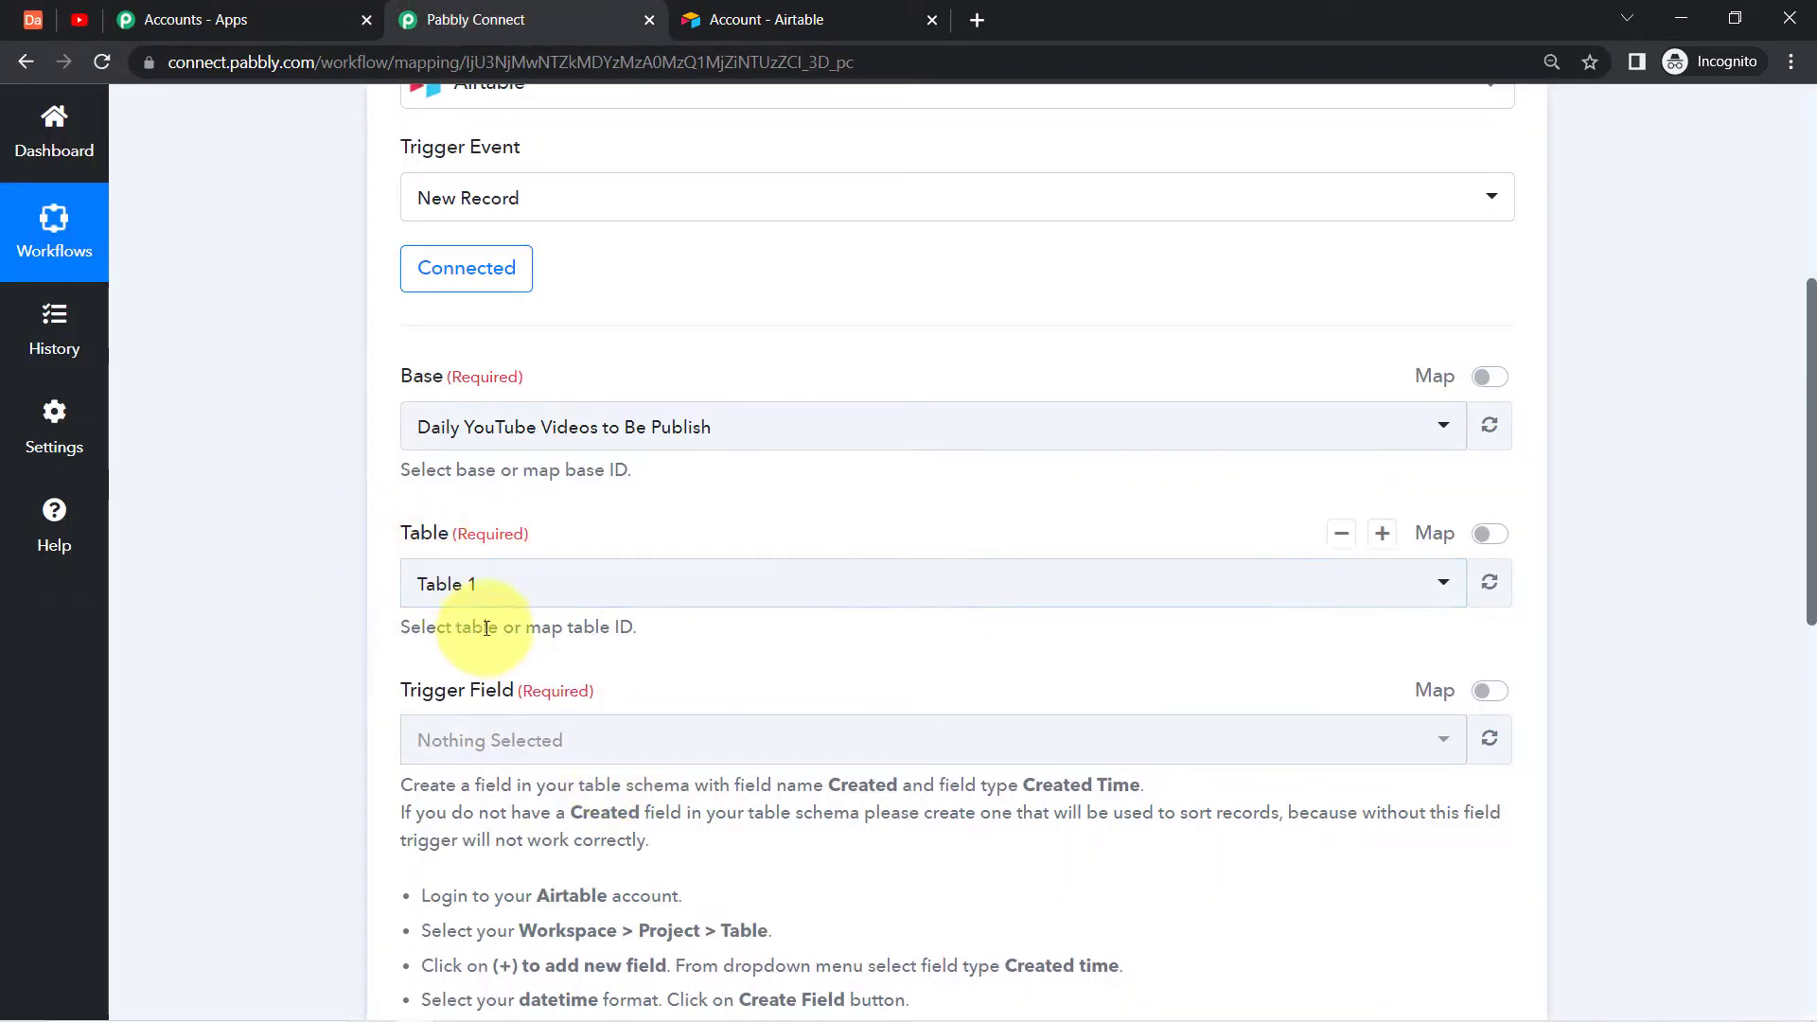
# Read the Trigger Field instructions about the field name and field type the Airtable table needs.
pyautogui.moveTo(1812, 388); pyautogui.dragTo(1811, 497)
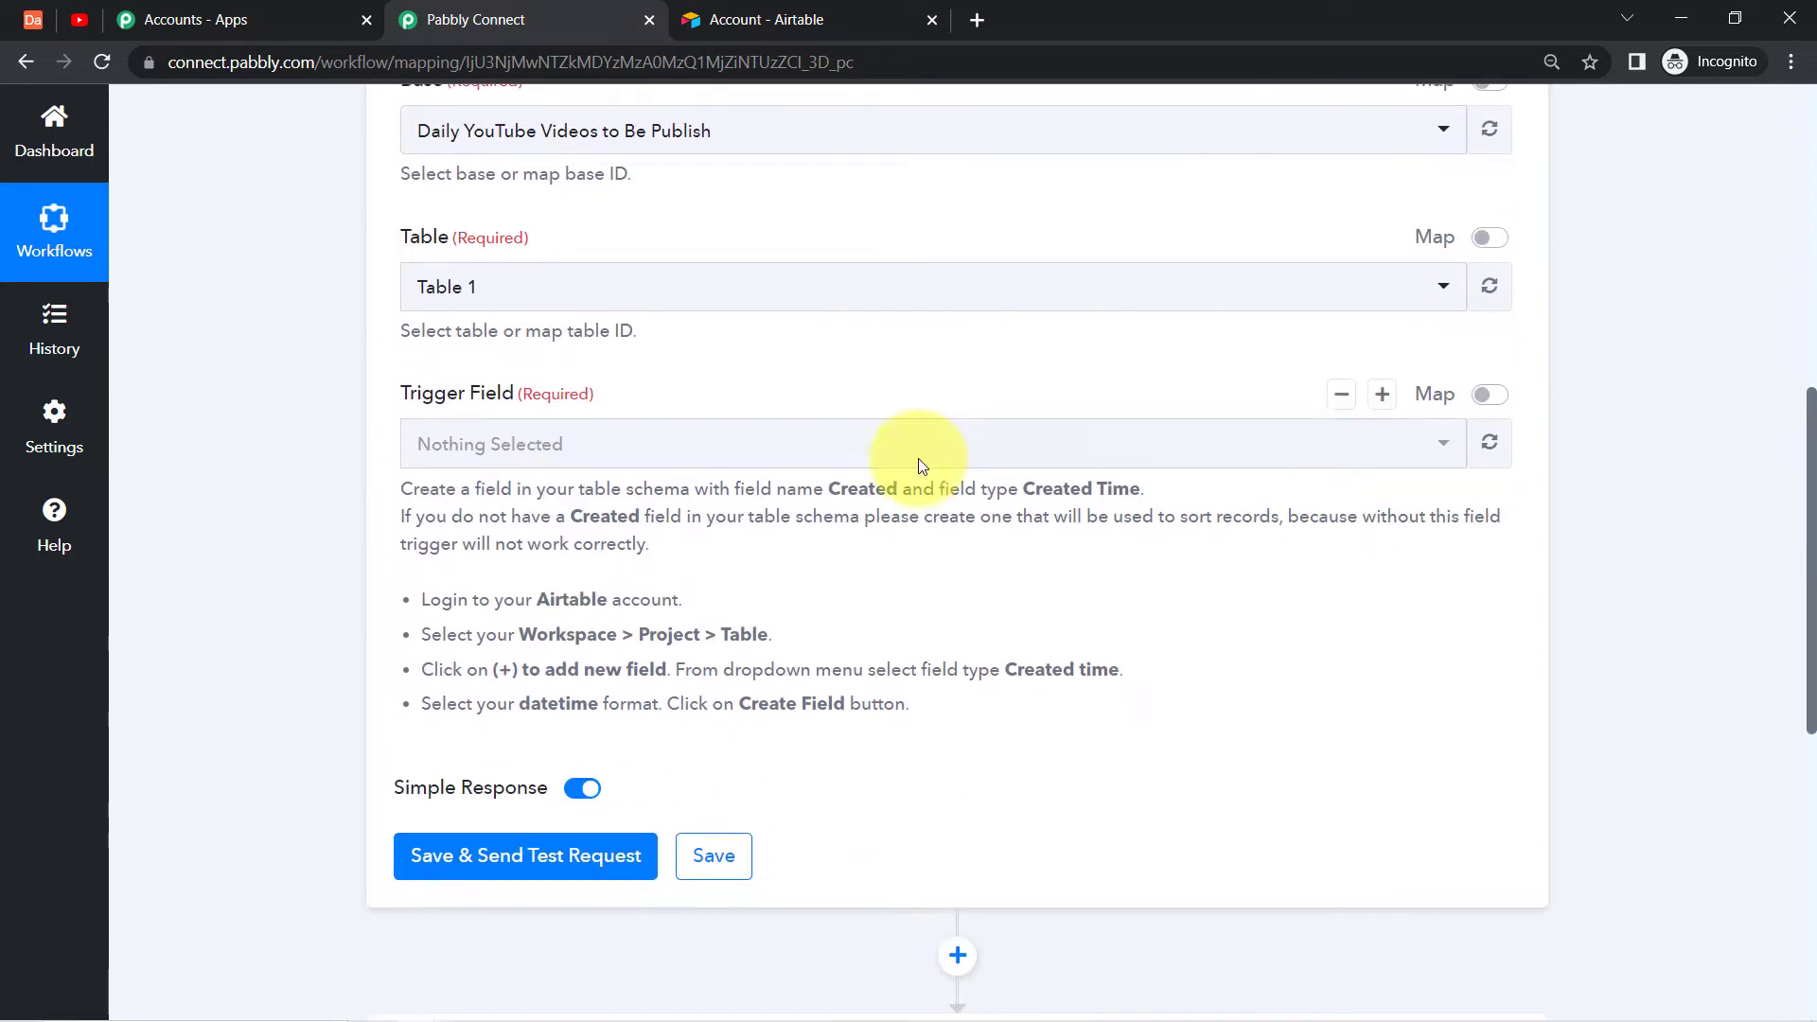
pyautogui.click(439, 397)
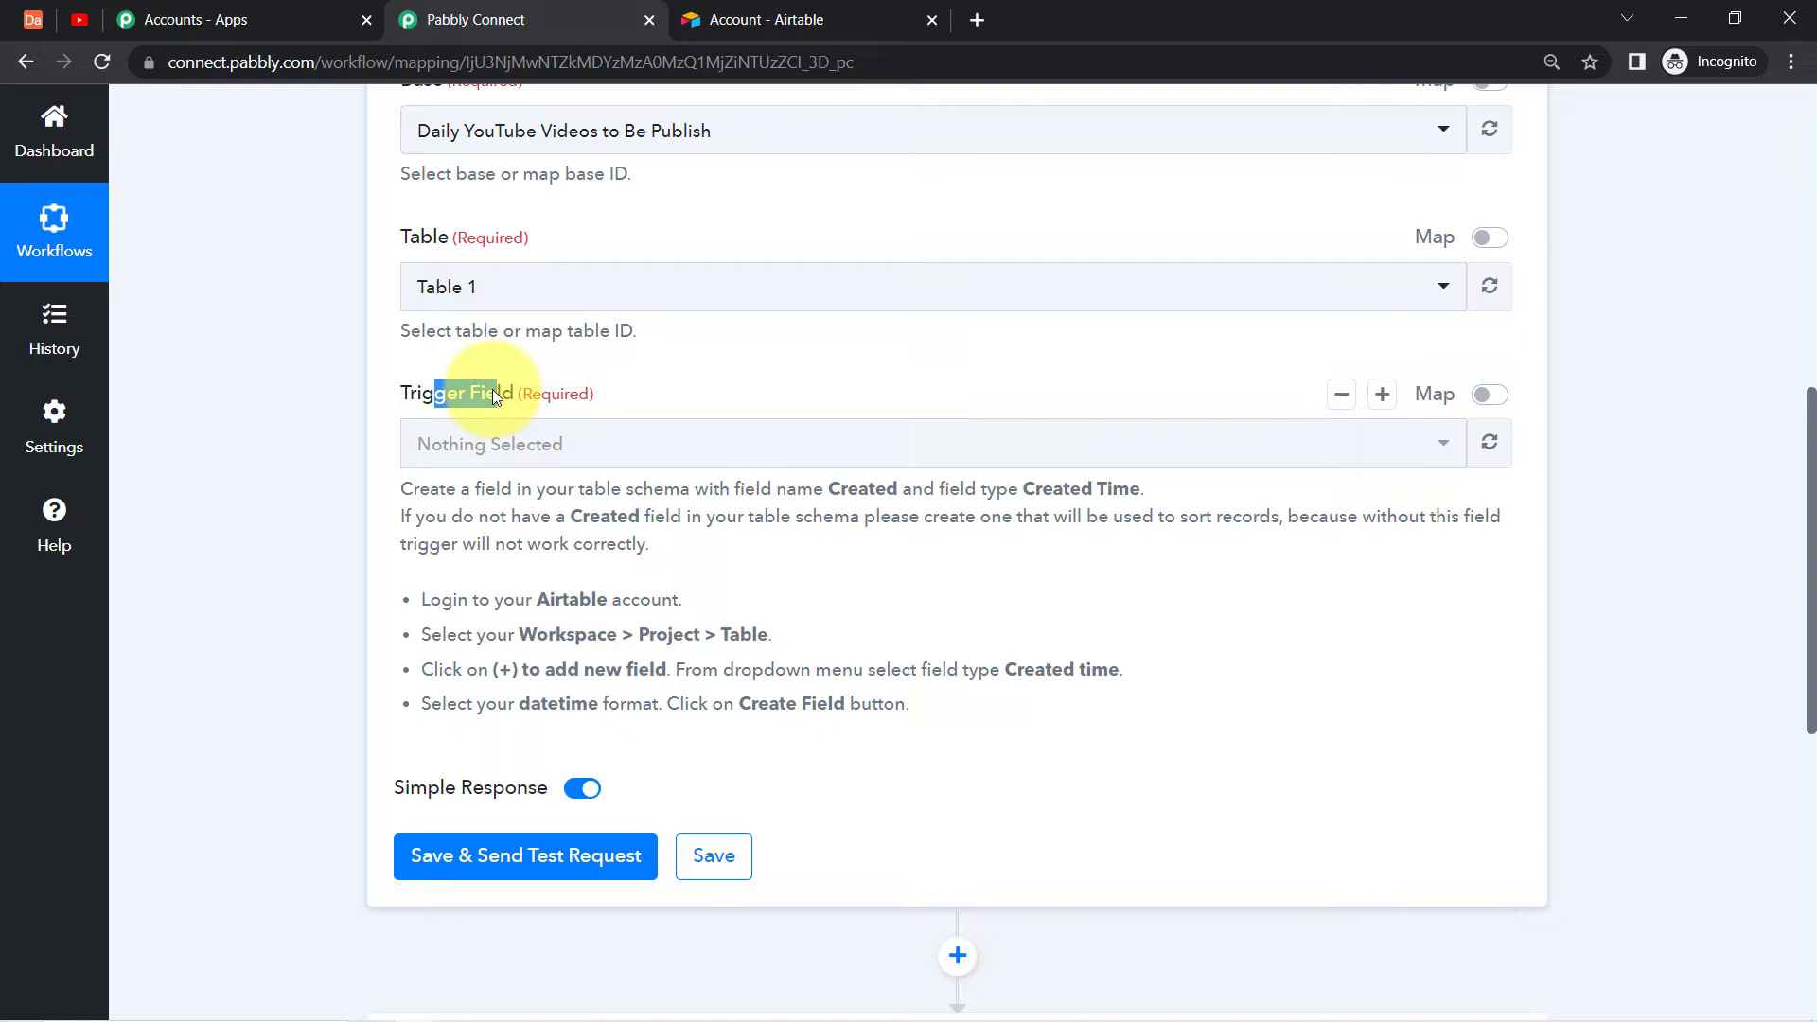
pyautogui.moveTo(410, 484); pyautogui.dragTo(494, 484)
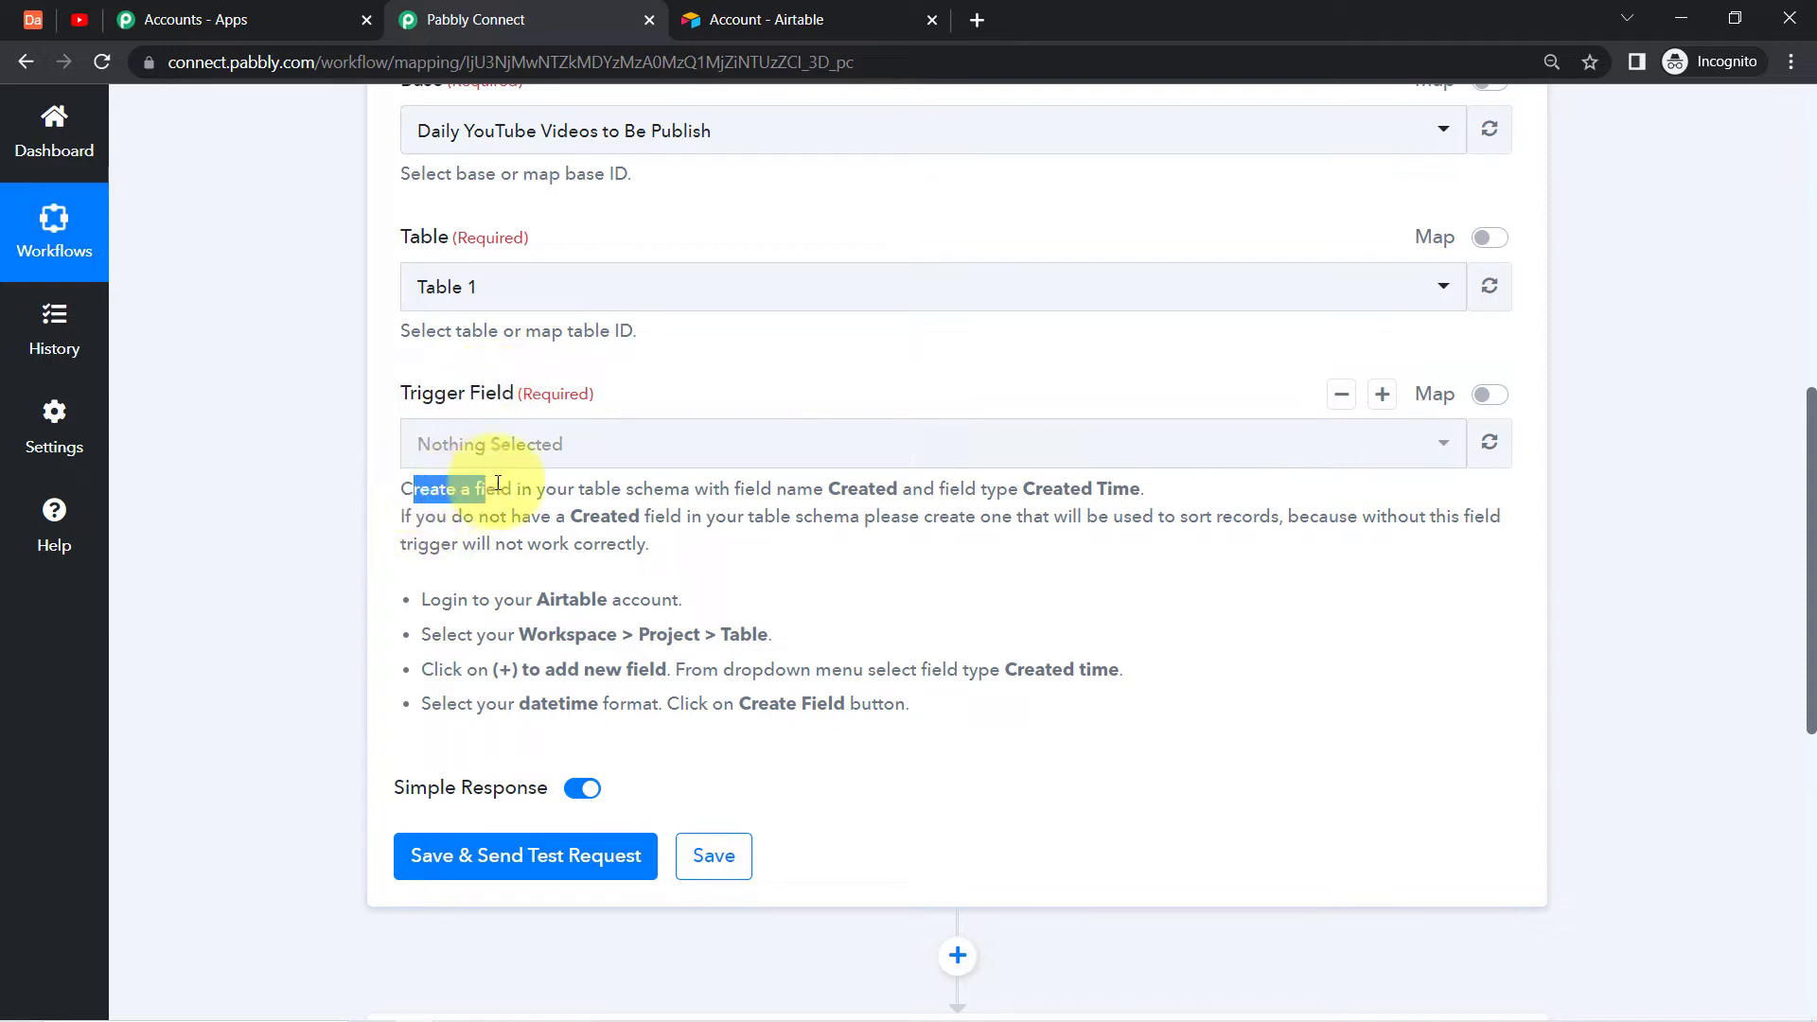
pyautogui.moveTo(660, 496); pyautogui.dragTo(737, 496)
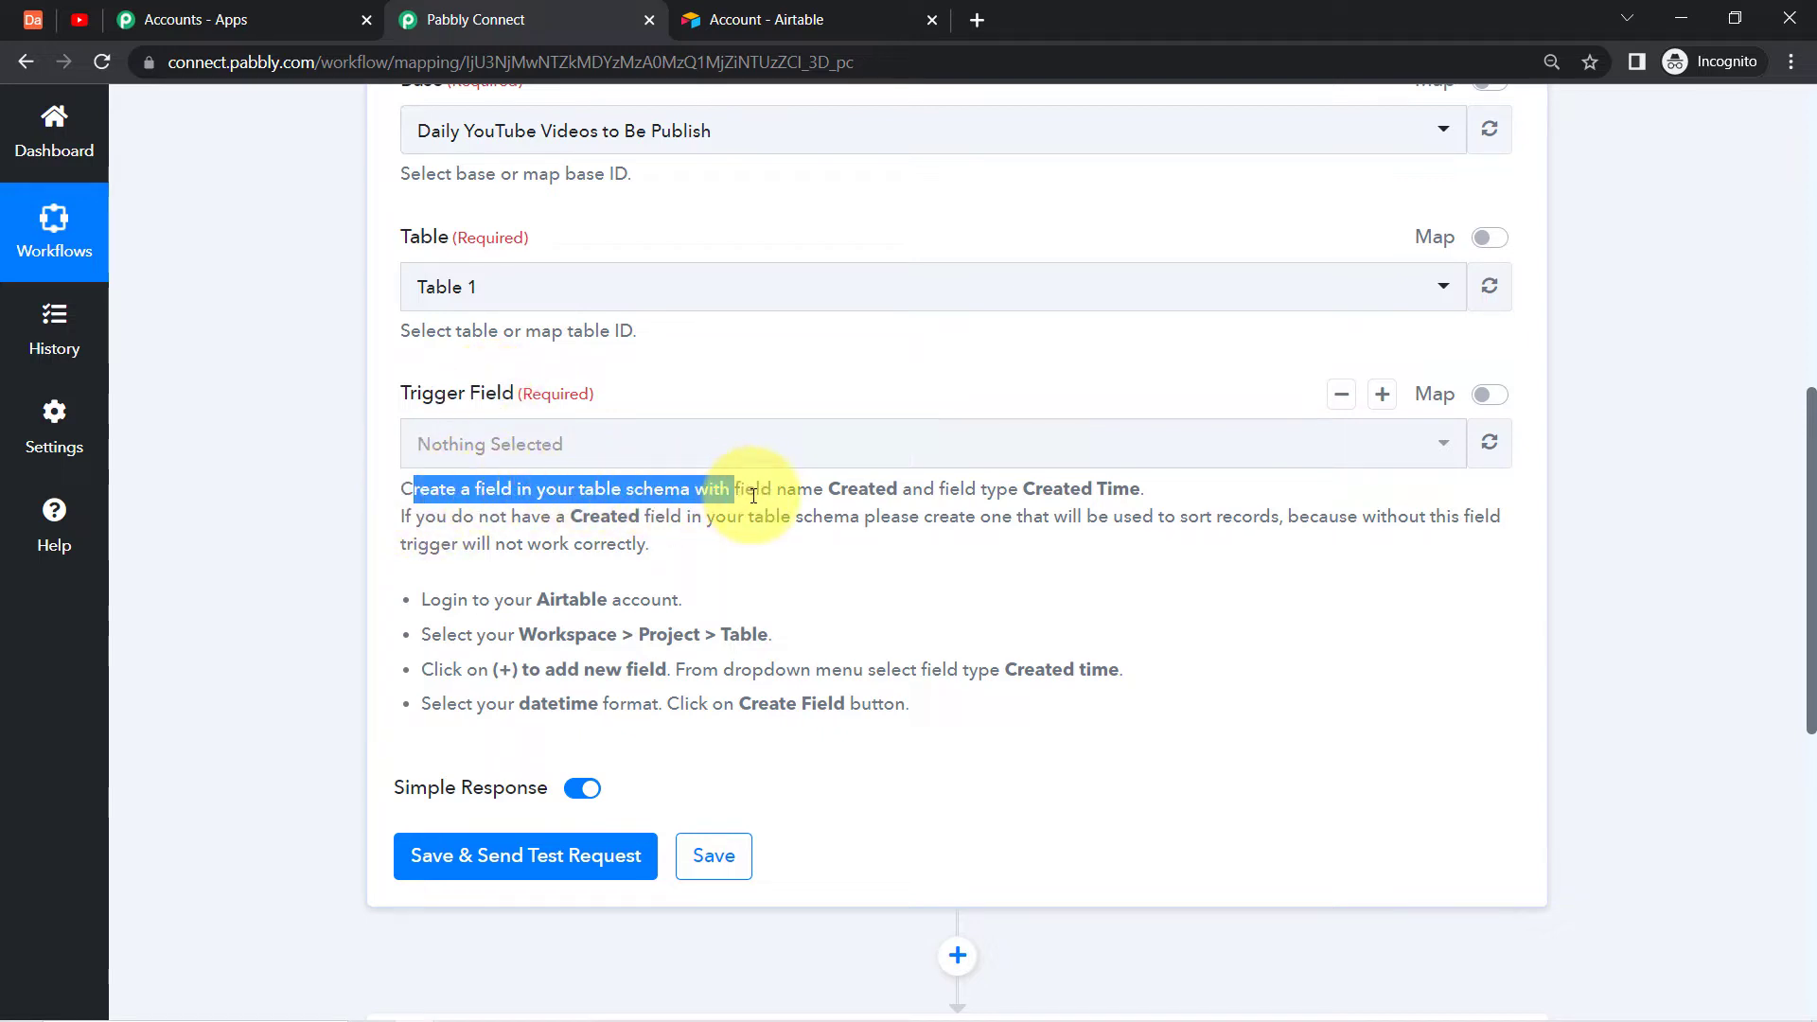
pyautogui.doubleClick(839, 490)
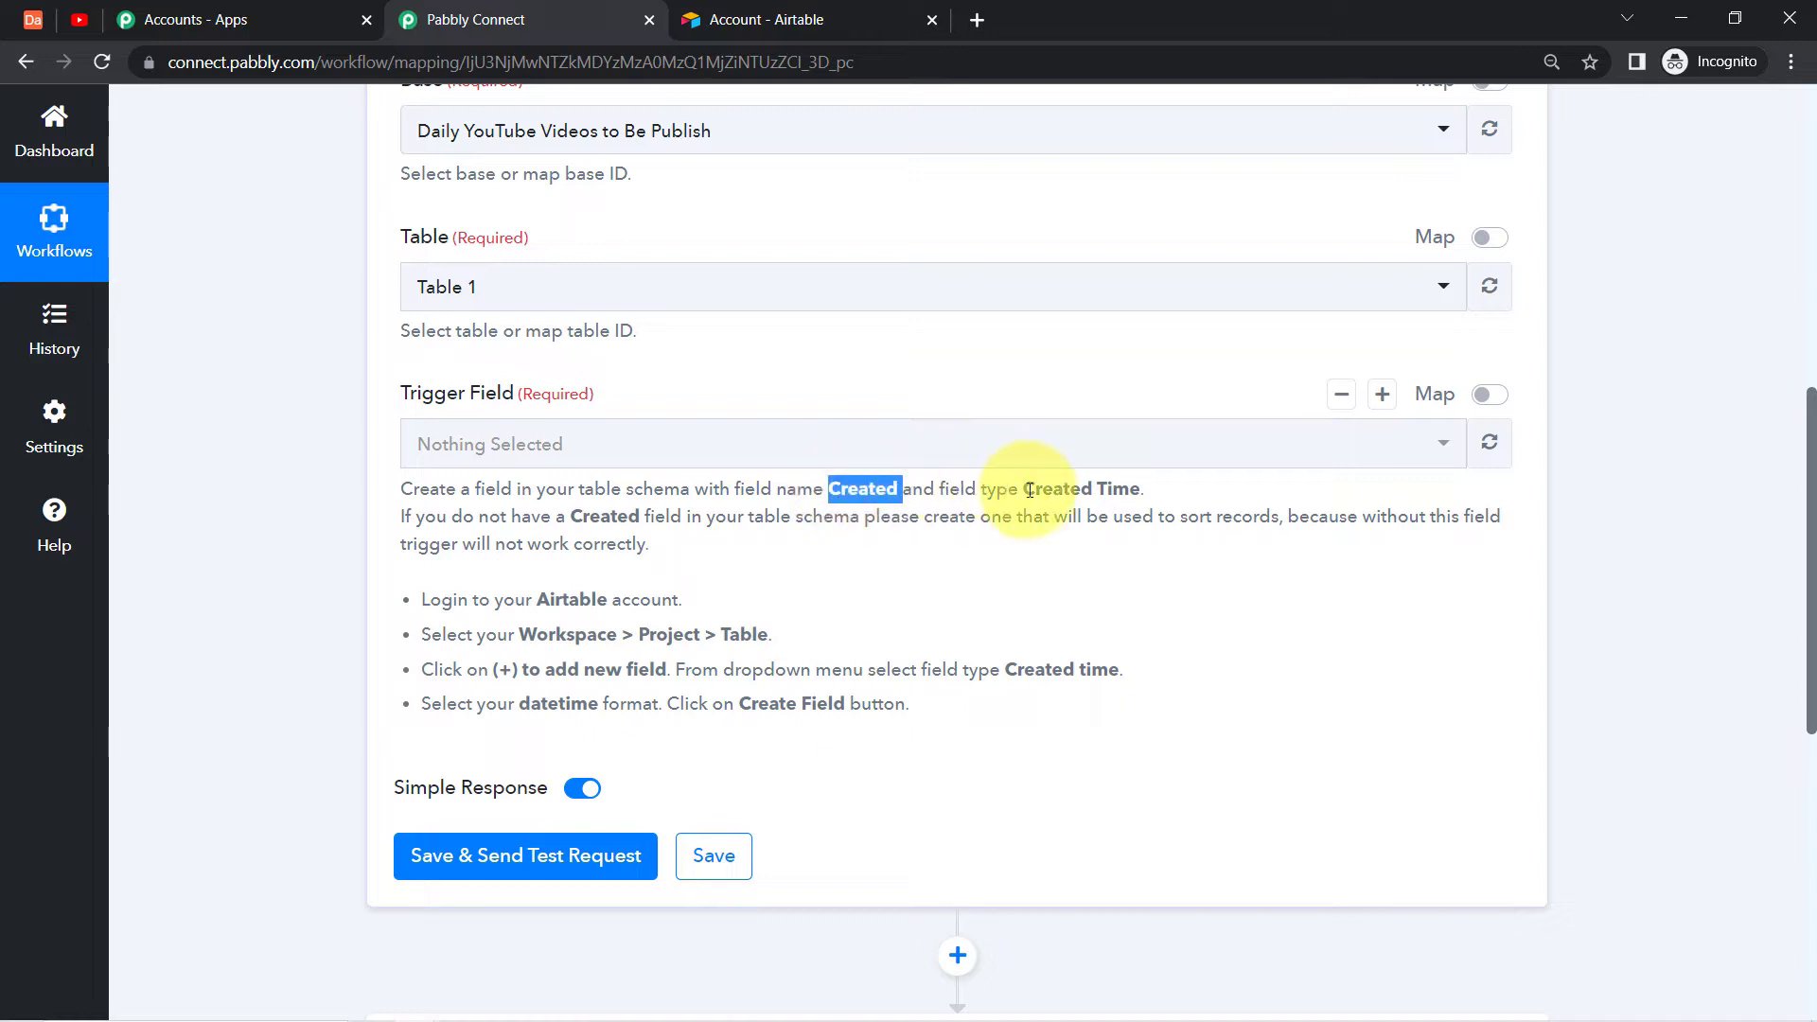
pyautogui.moveTo(1035, 490); pyautogui.dragTo(1129, 490)
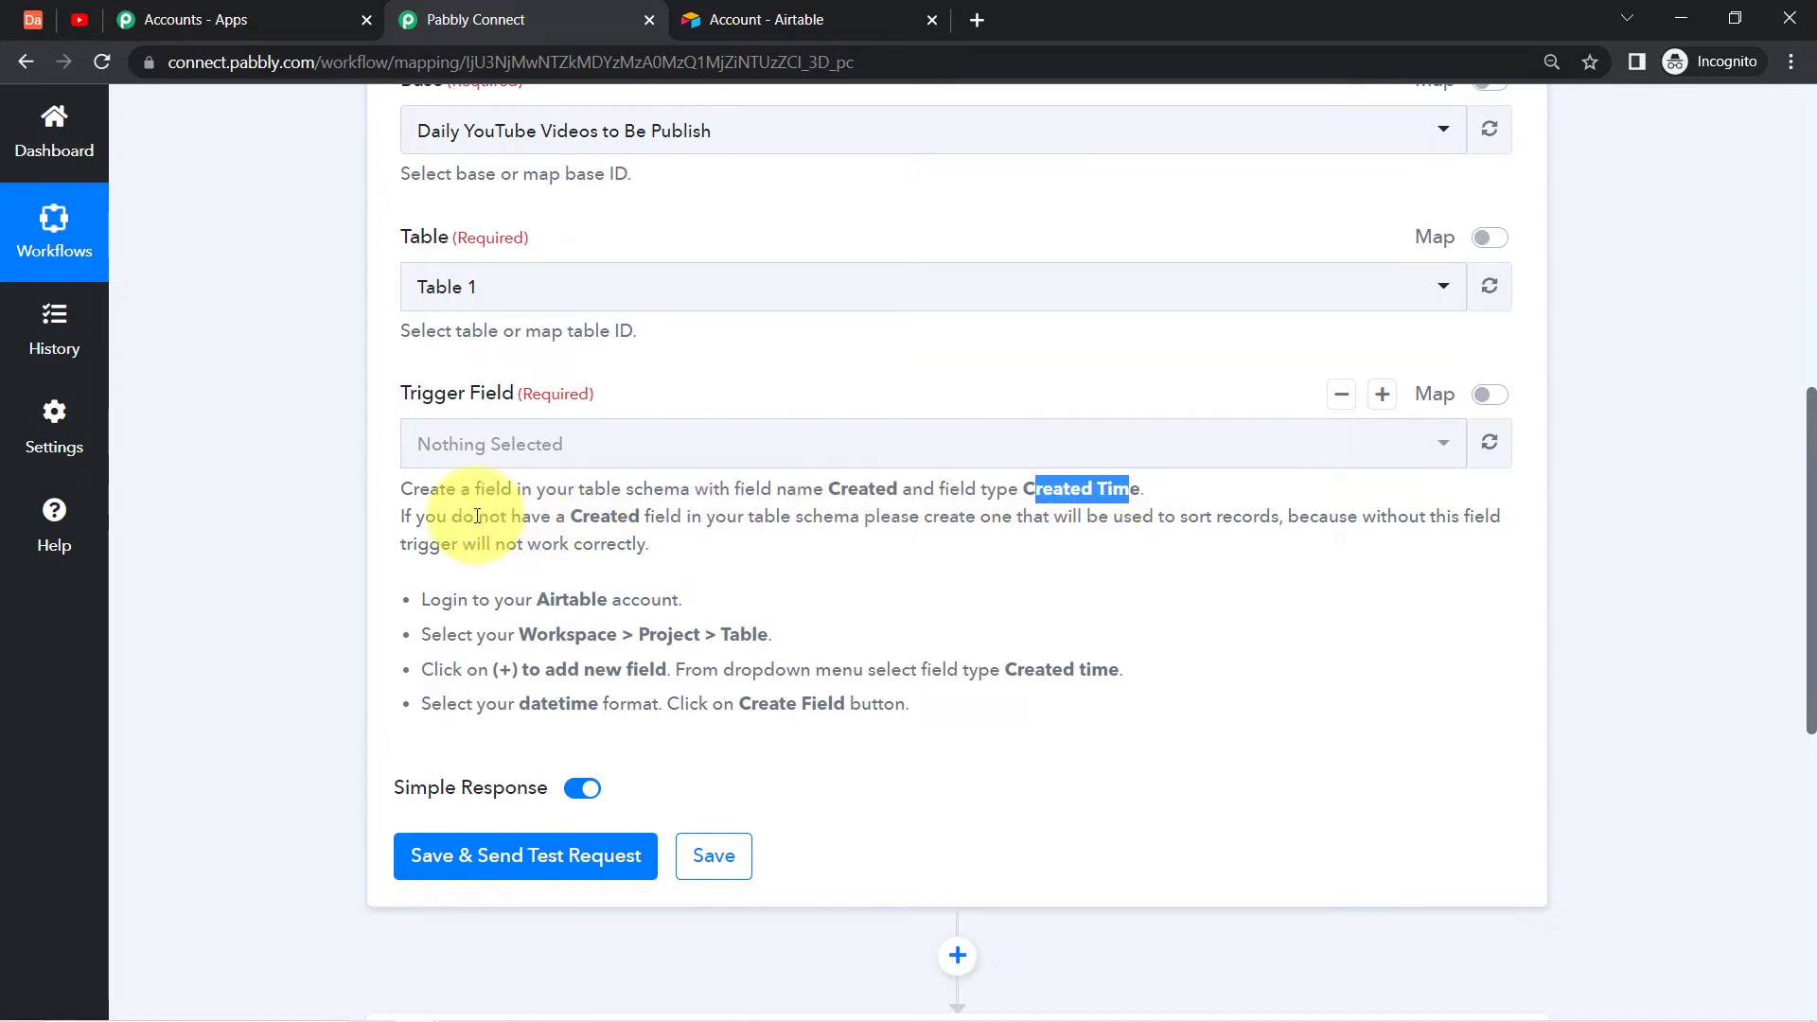
pyautogui.moveTo(991, 517); pyautogui.dragTo(594, 537)
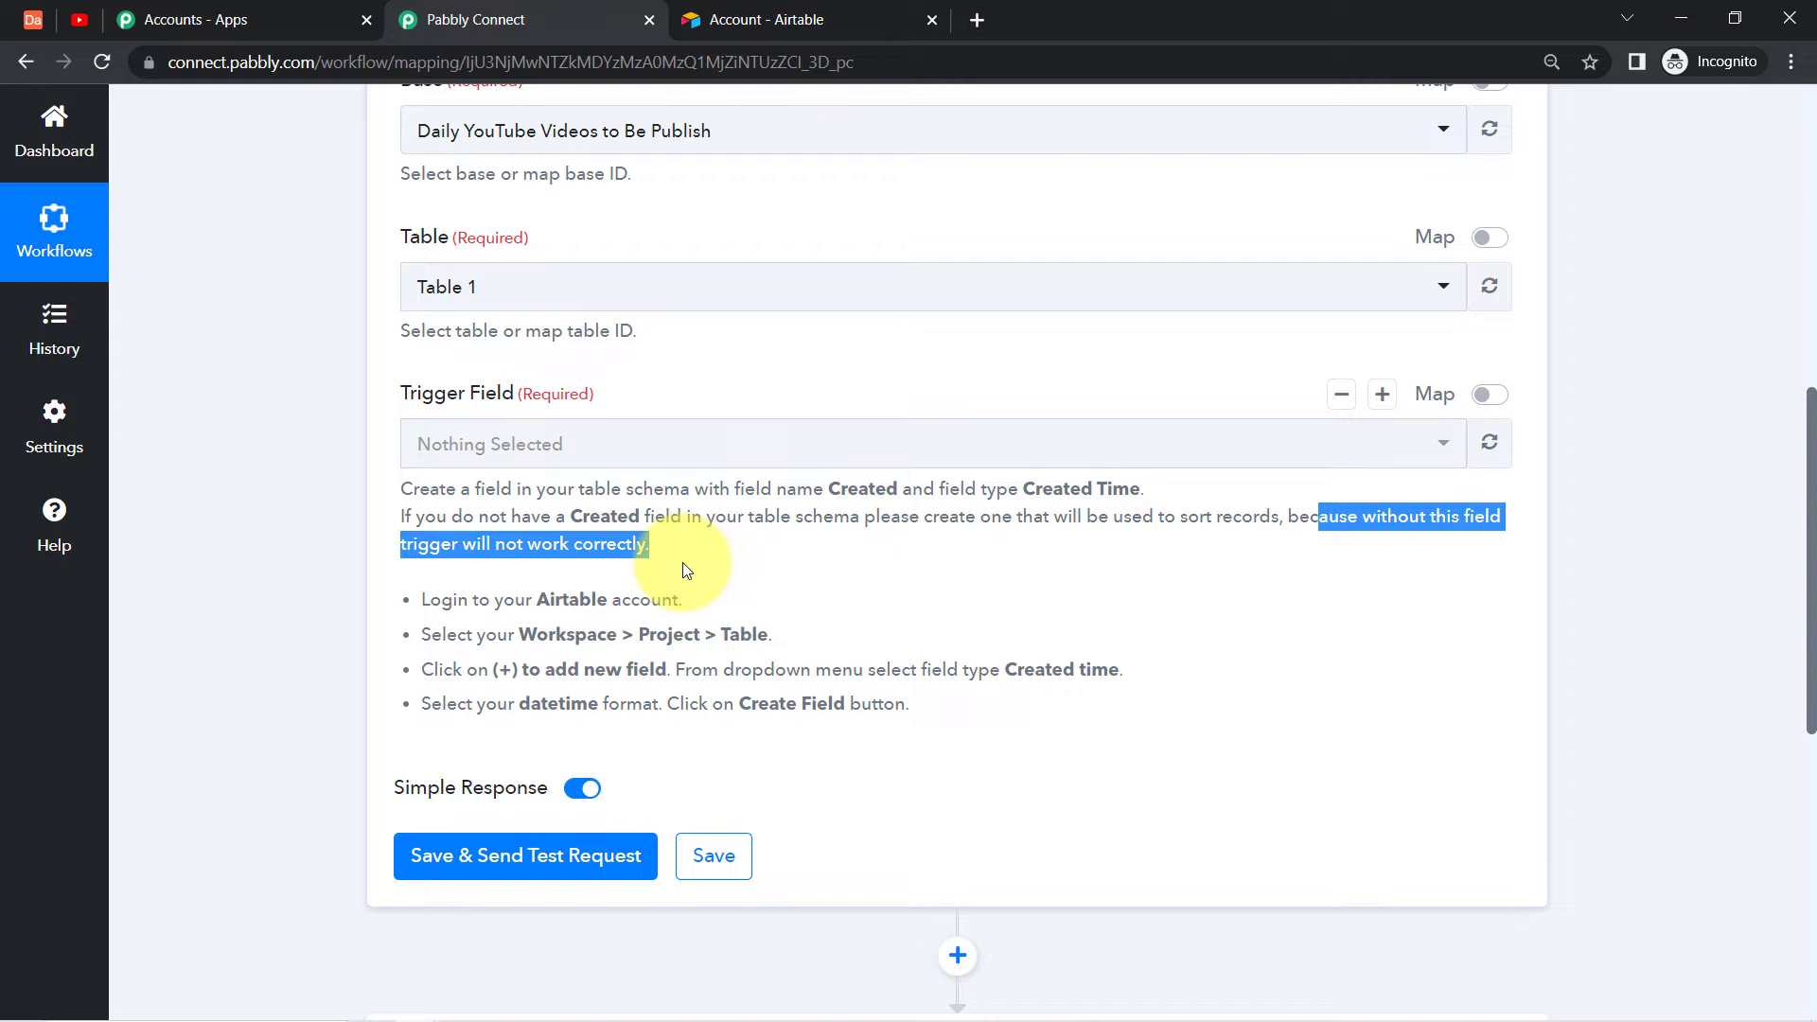
pyautogui.click(651, 552)
pyautogui.moveTo(461, 605); pyautogui.dragTo(866, 705)
pyautogui.click(771, 645)
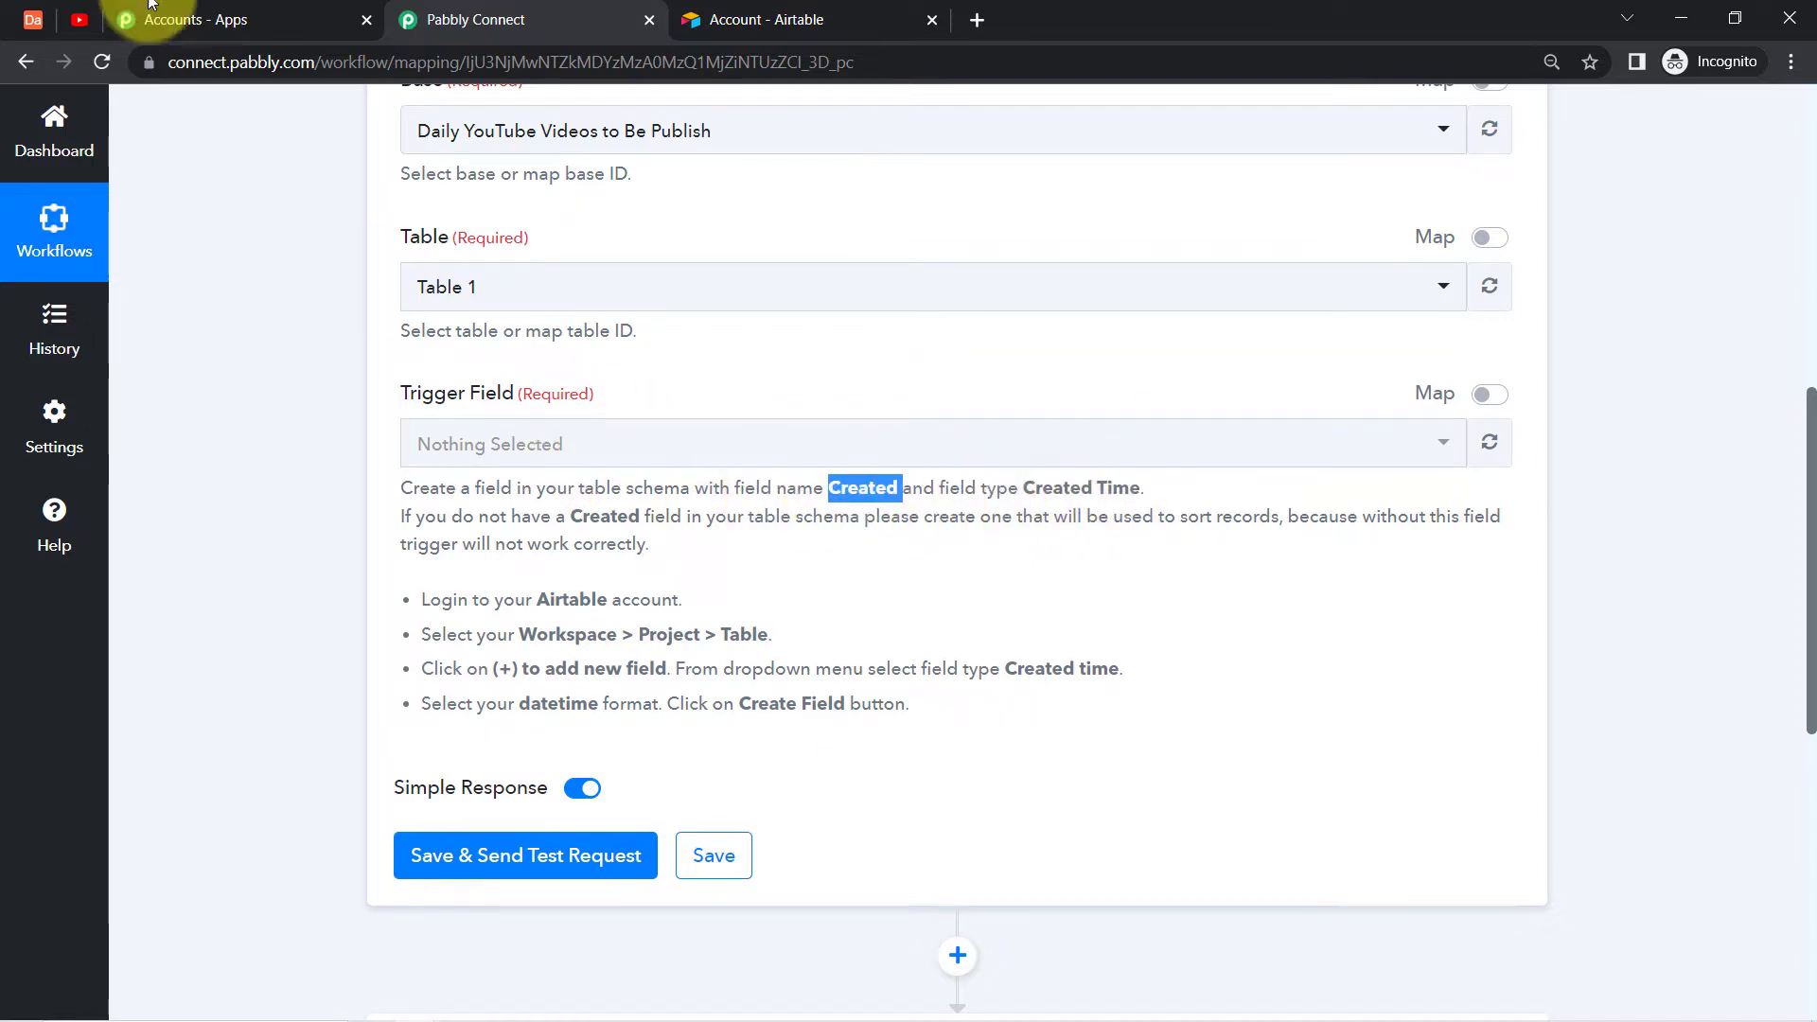
# Switch to the Airtable base and add a field named Created with the field type Created time to Table 1.
pyautogui.click(32, 26)
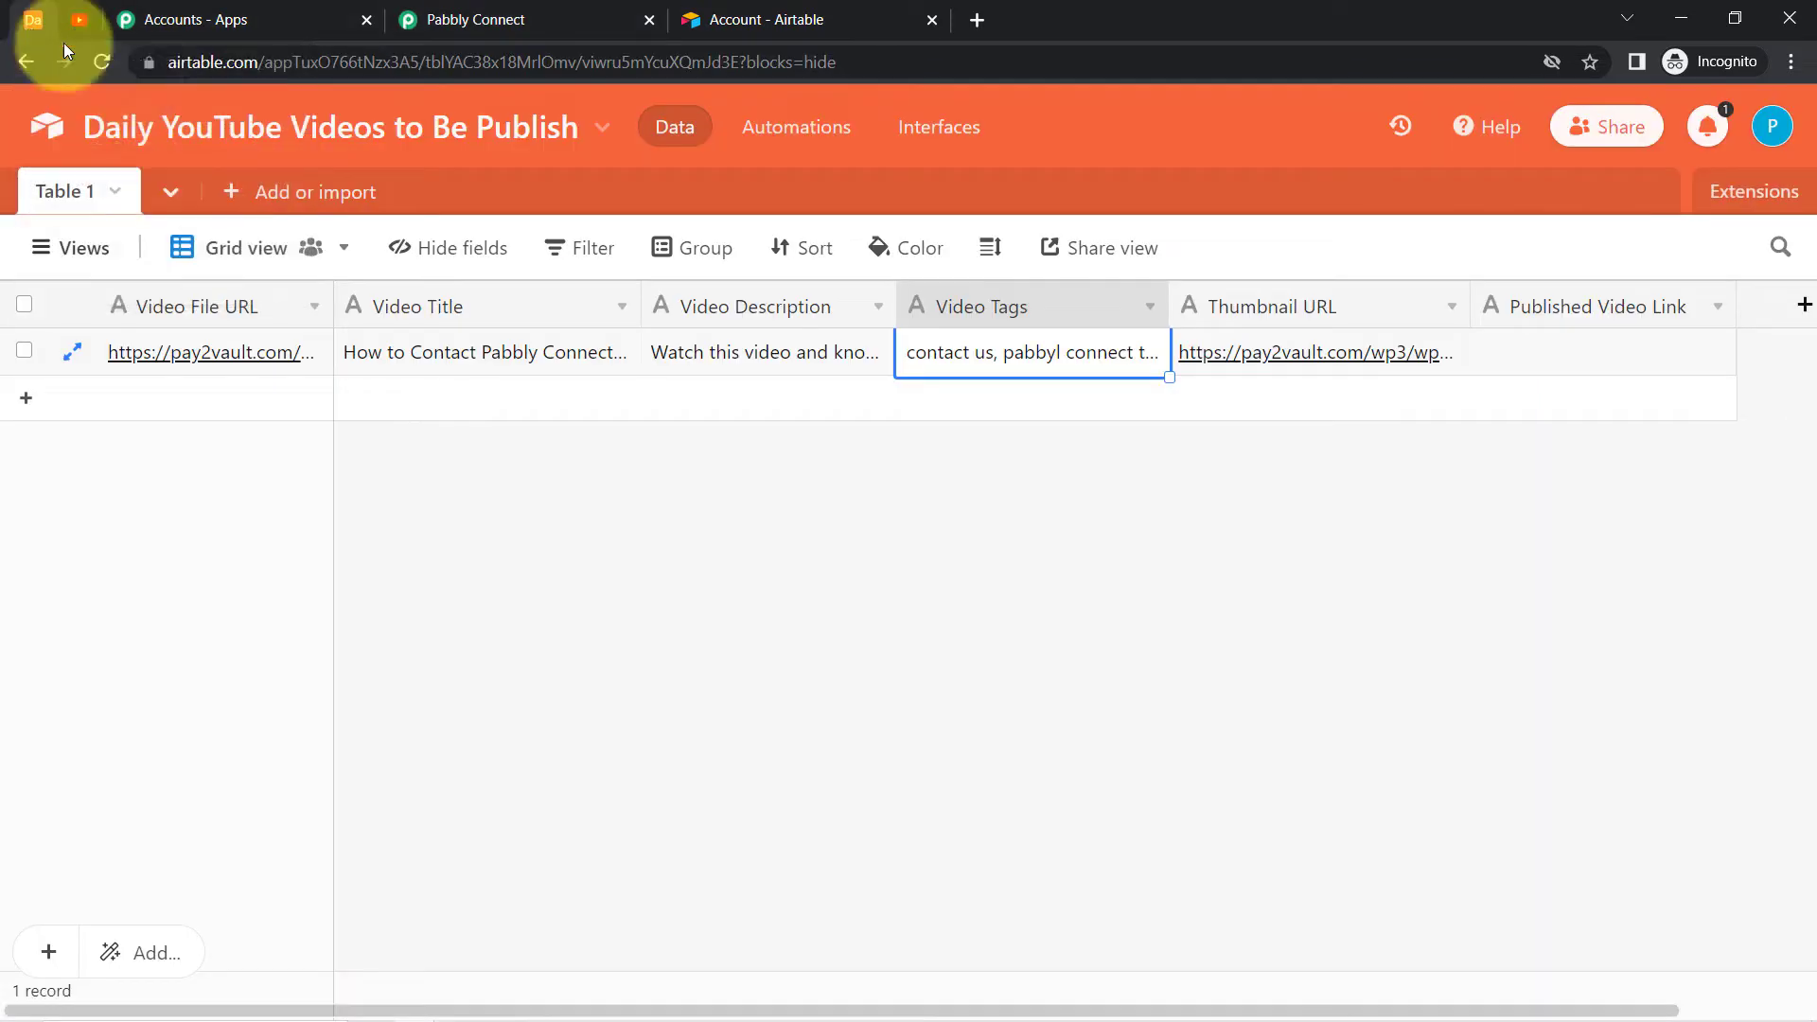
pyautogui.click(1802, 308)
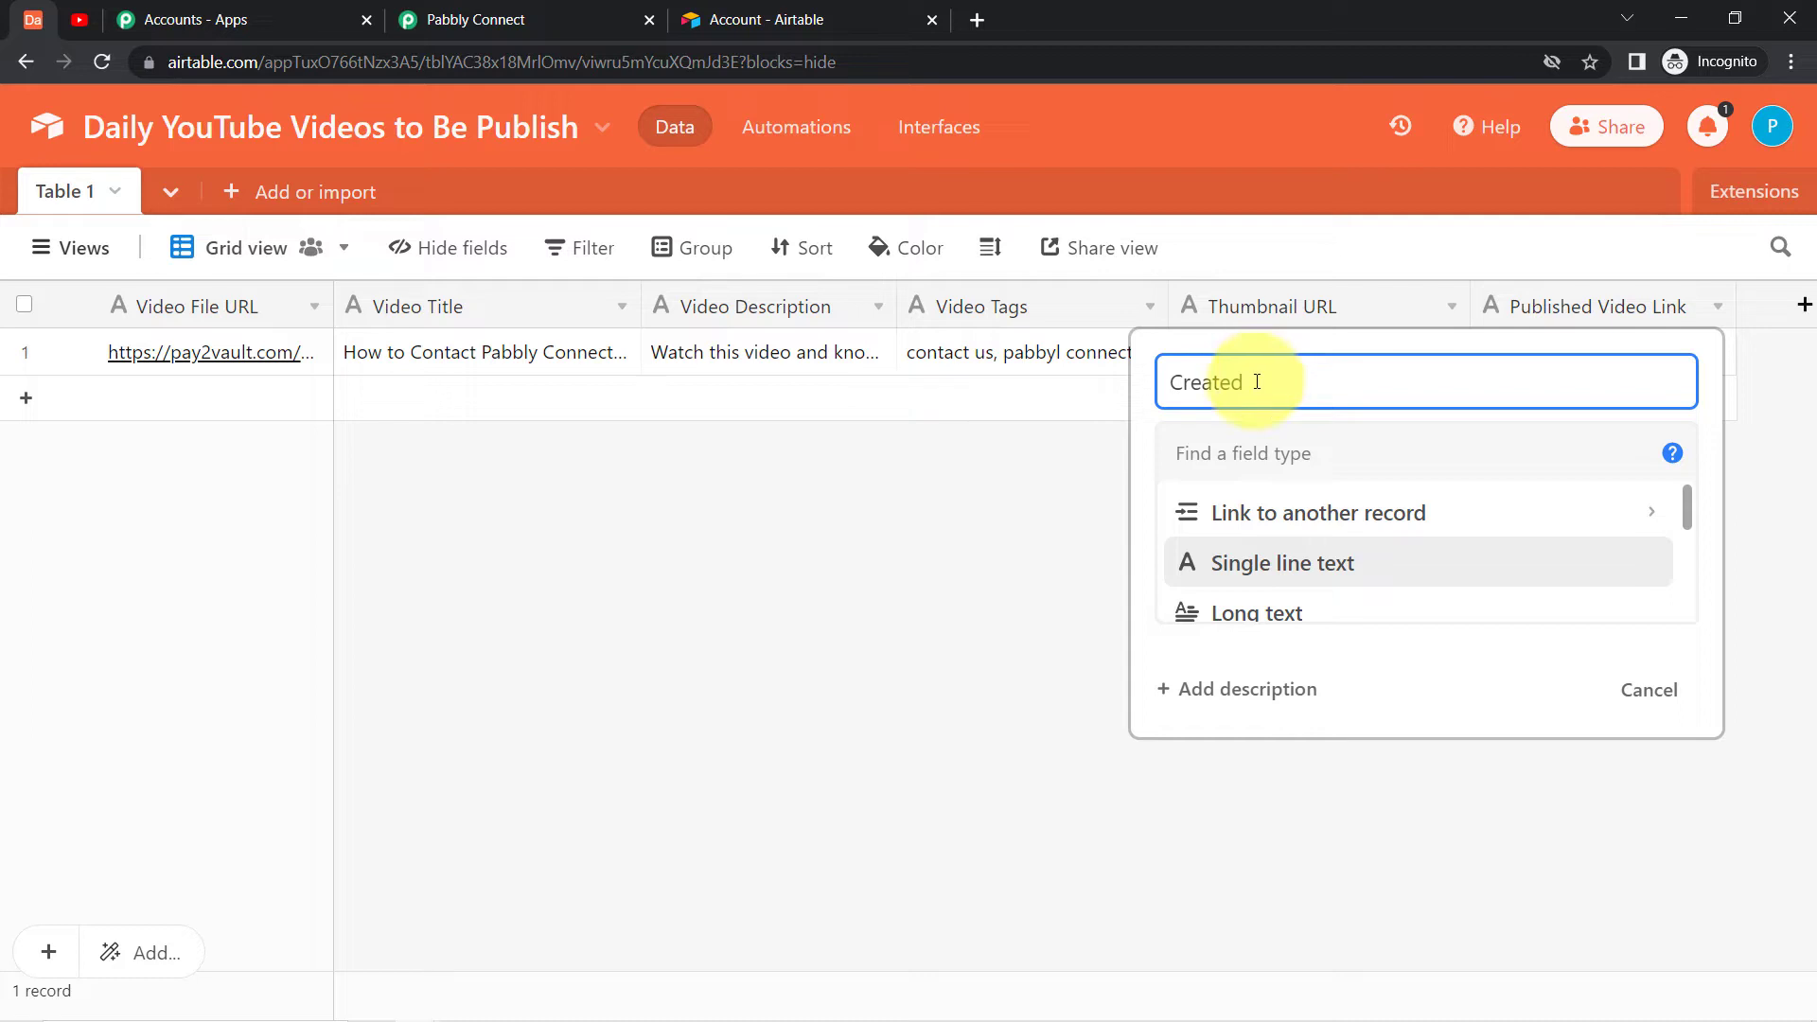
pyautogui.click(1255, 447)
pyautogui.write('create')
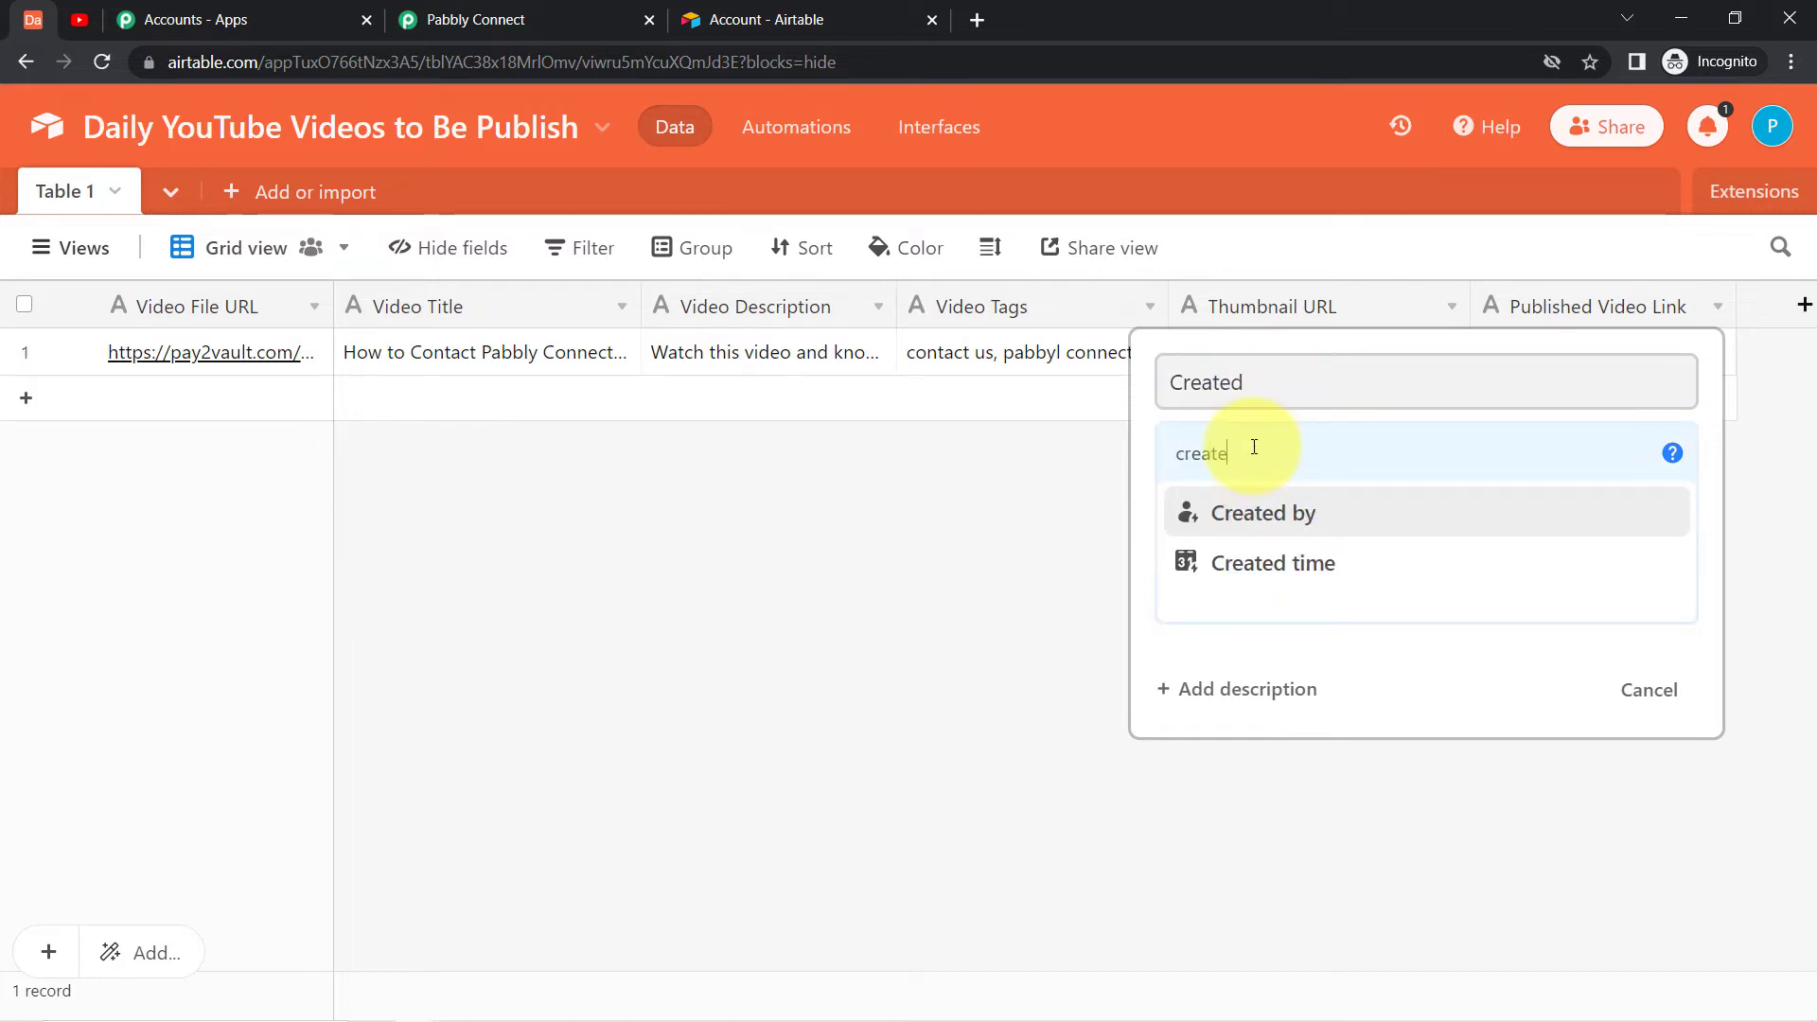
pyautogui.click(1258, 568)
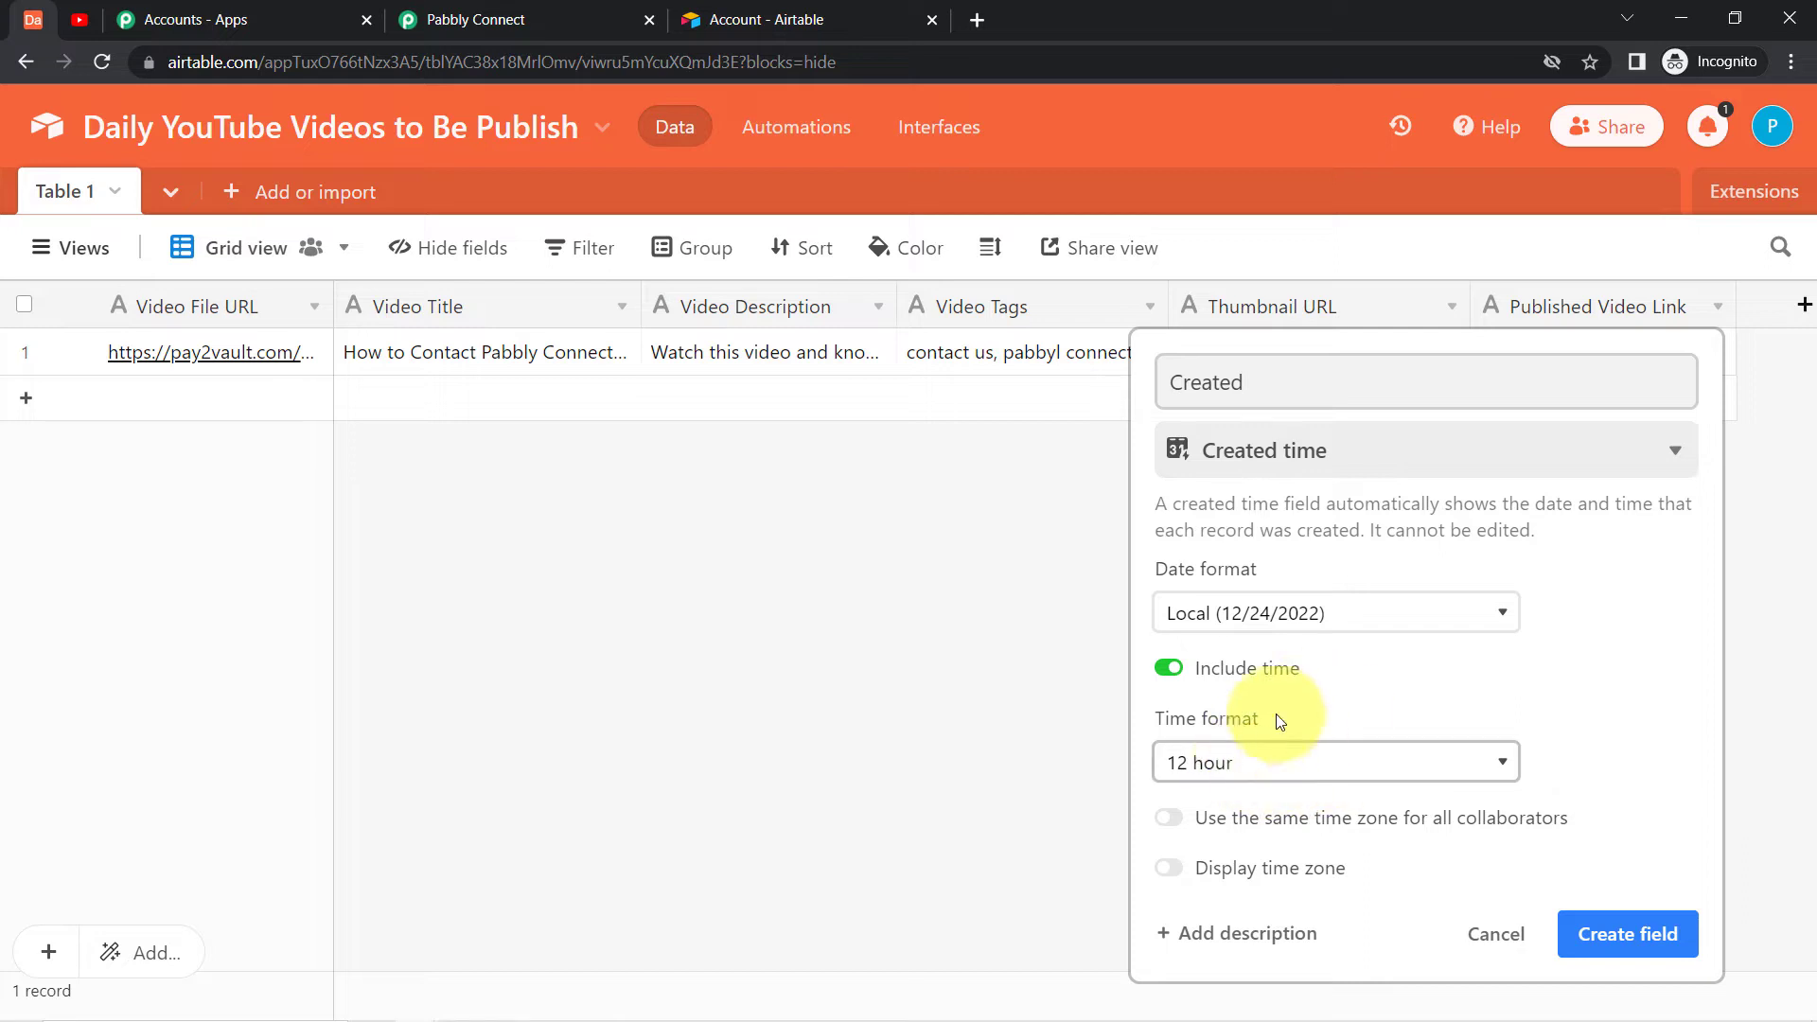
pyautogui.click(1630, 950)
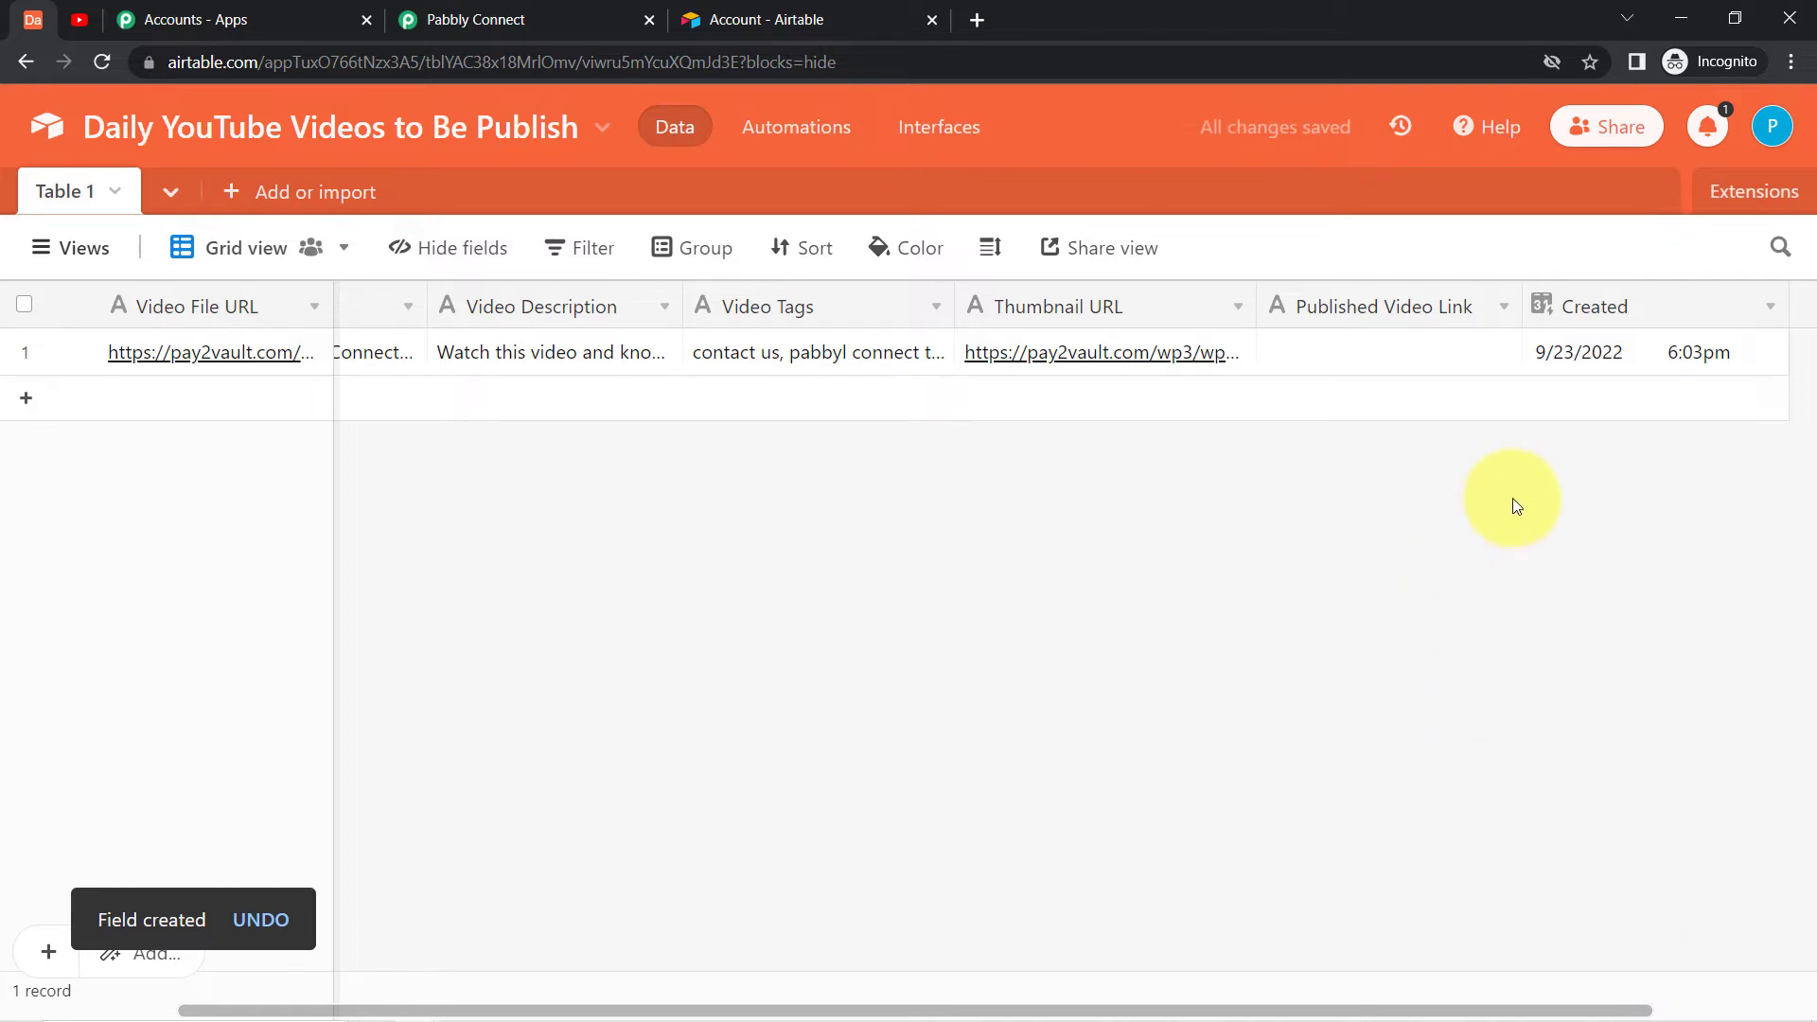
# Return to Pabbly Connect and refresh the Trigger Field options so that Created is used as the trigger field.
pyautogui.click(541, 8)
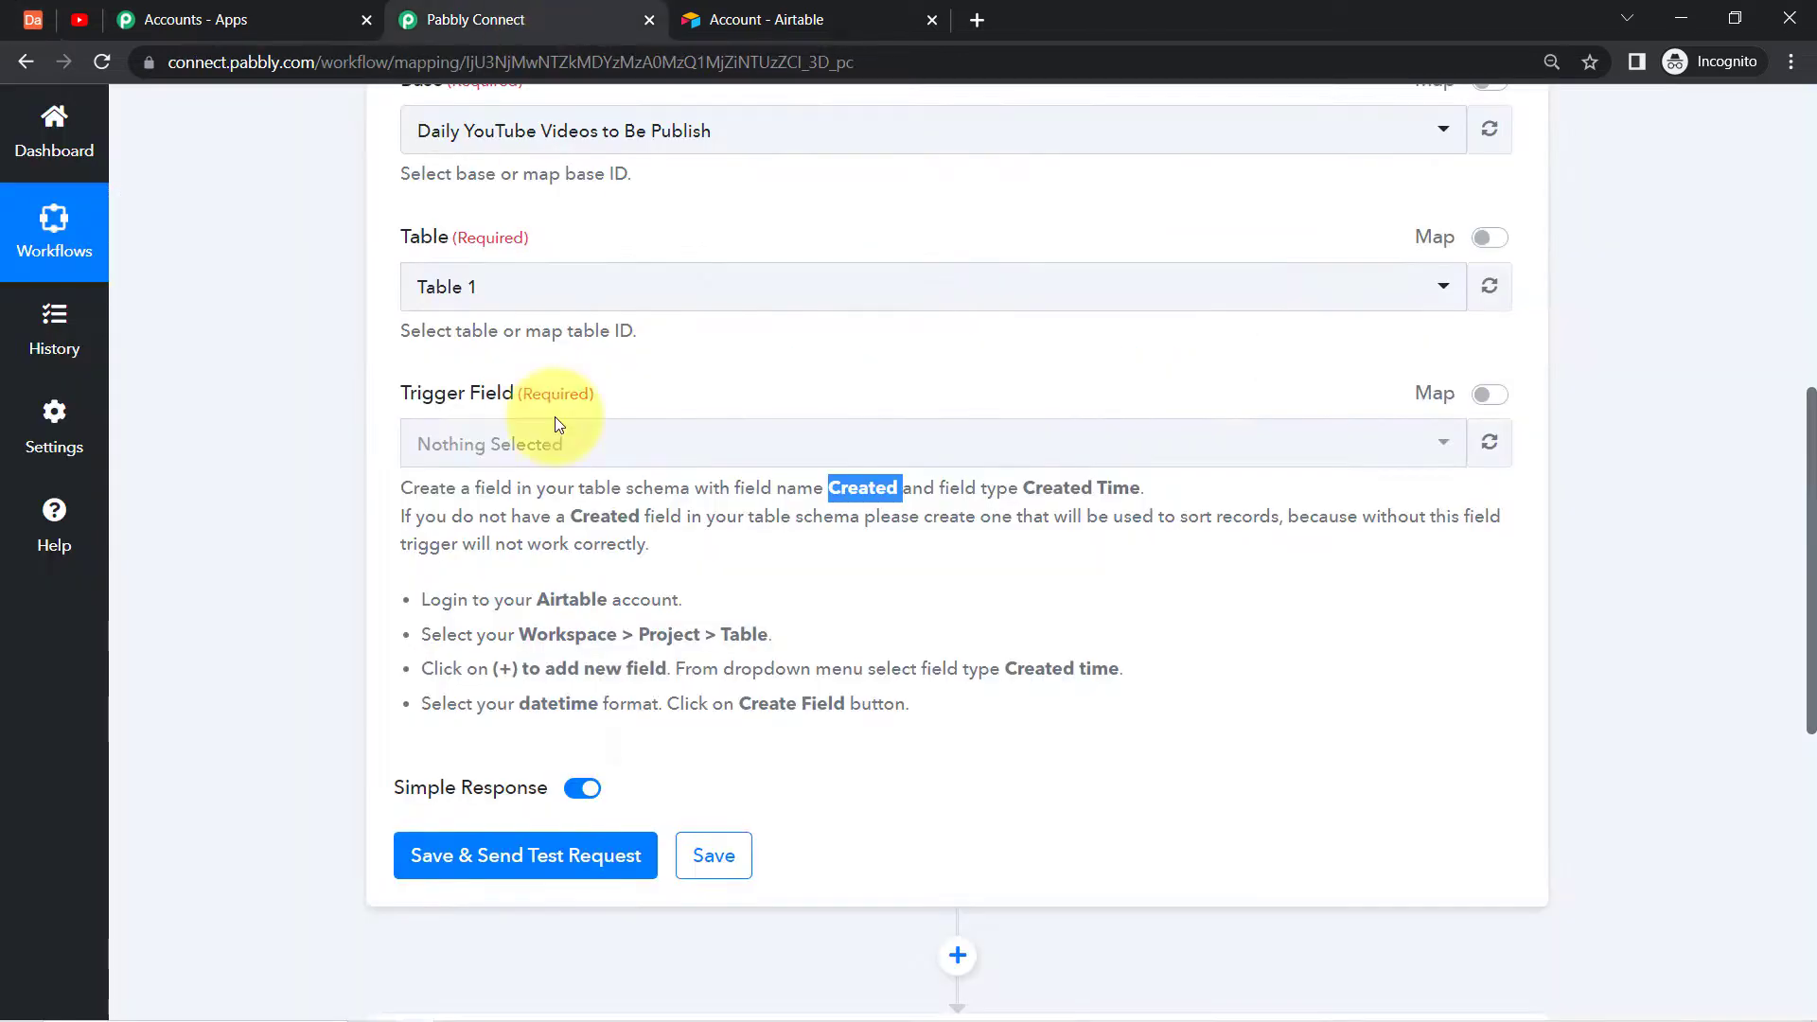
pyautogui.click(1505, 442)
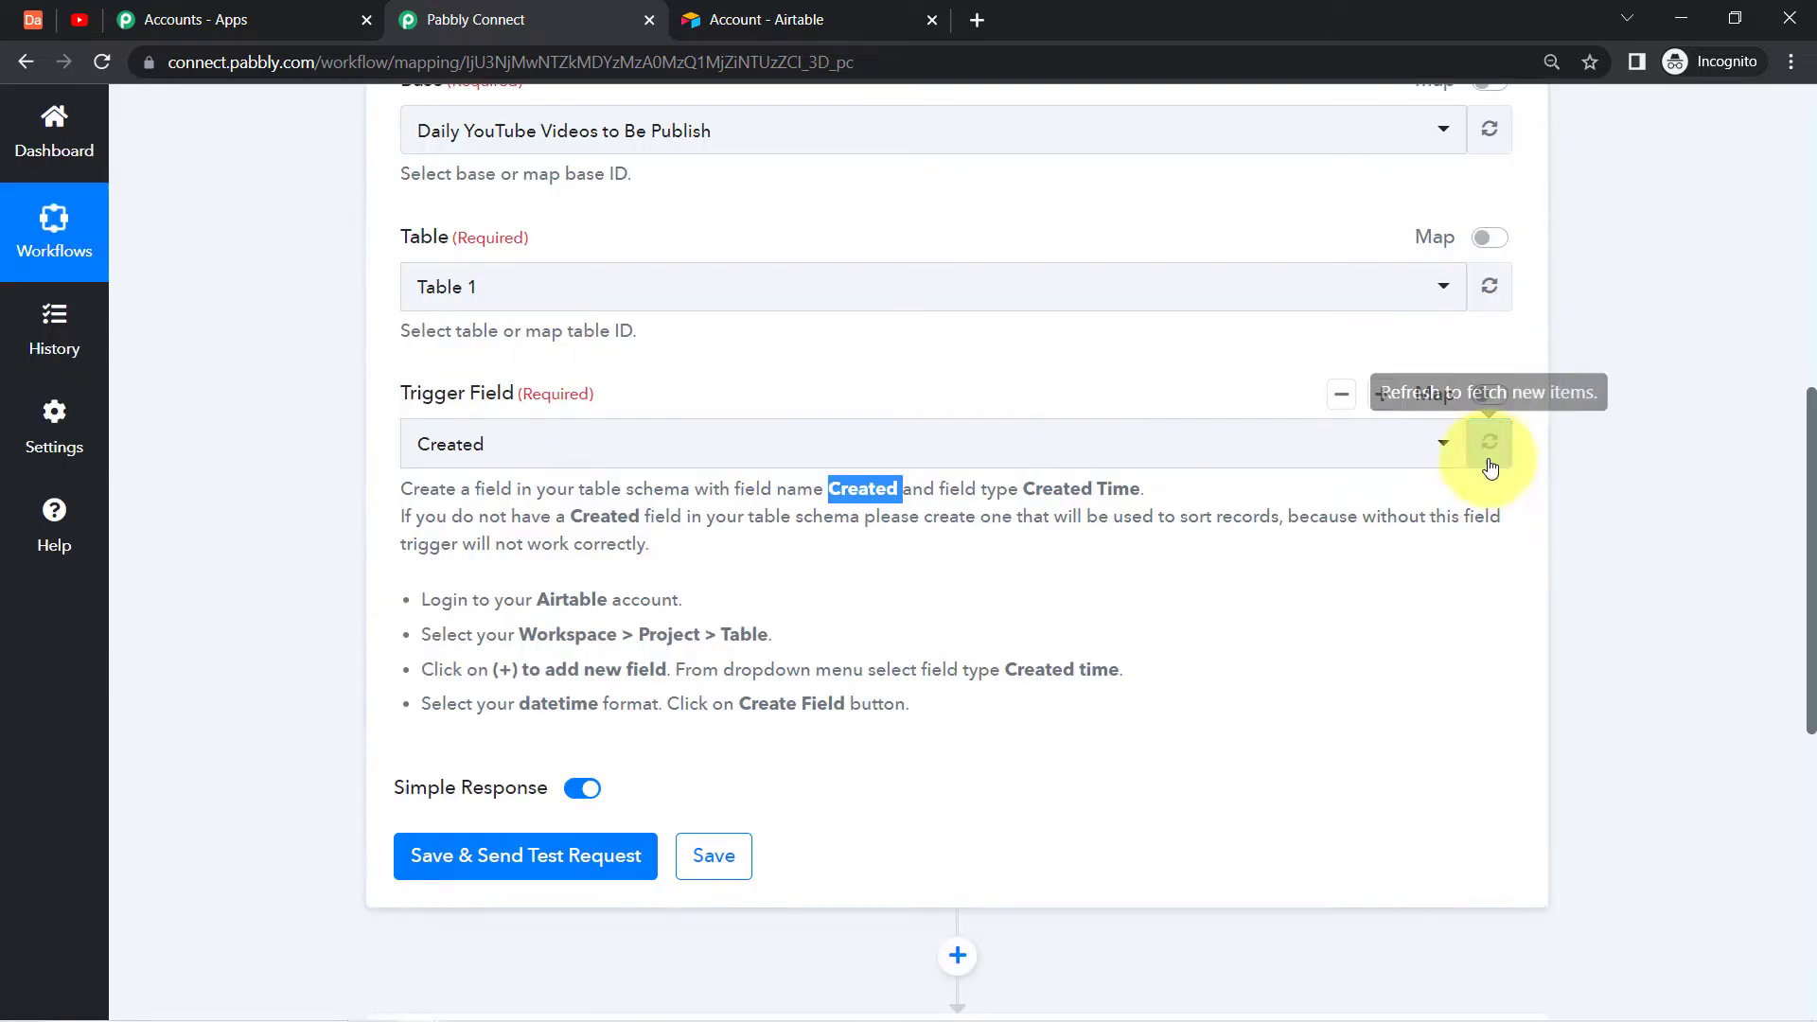
pyautogui.click(464, 457)
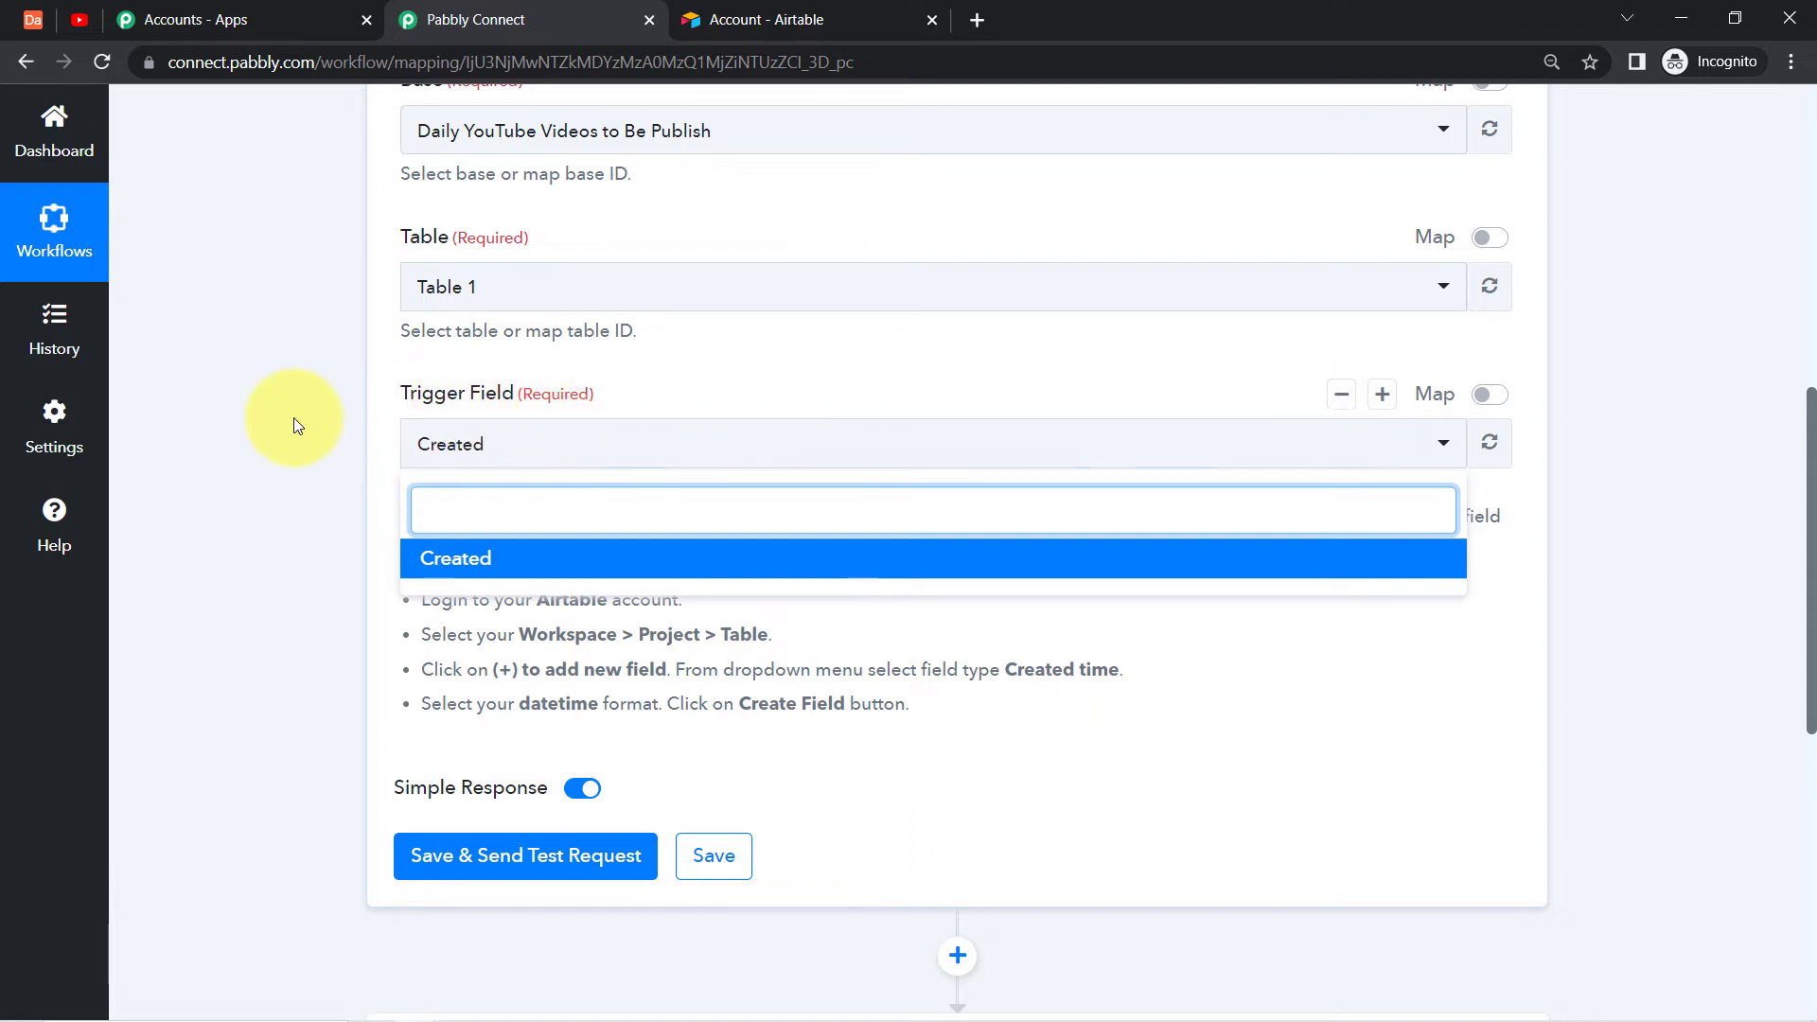
pyautogui.click(271, 452)
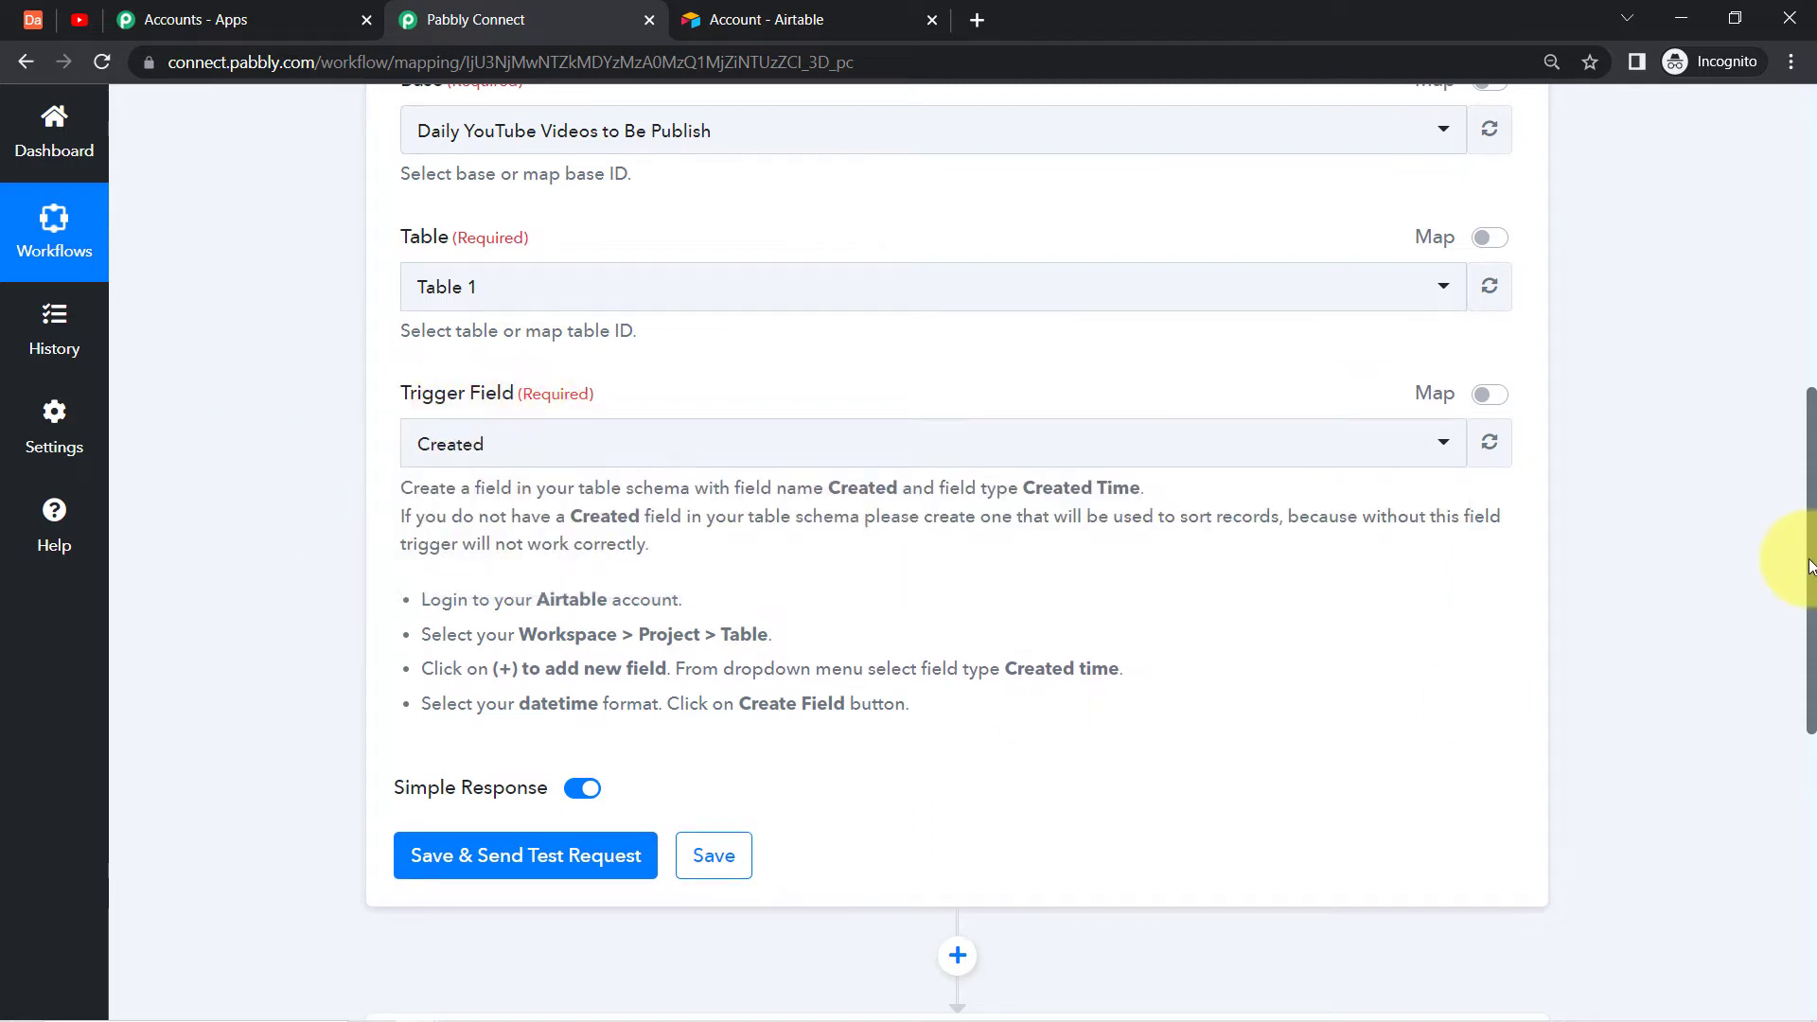
# Check the Airtable record, then save the trigger settings in Pabbly Connect and send a test request.
pyautogui.scroll(-2, 1808, 566)
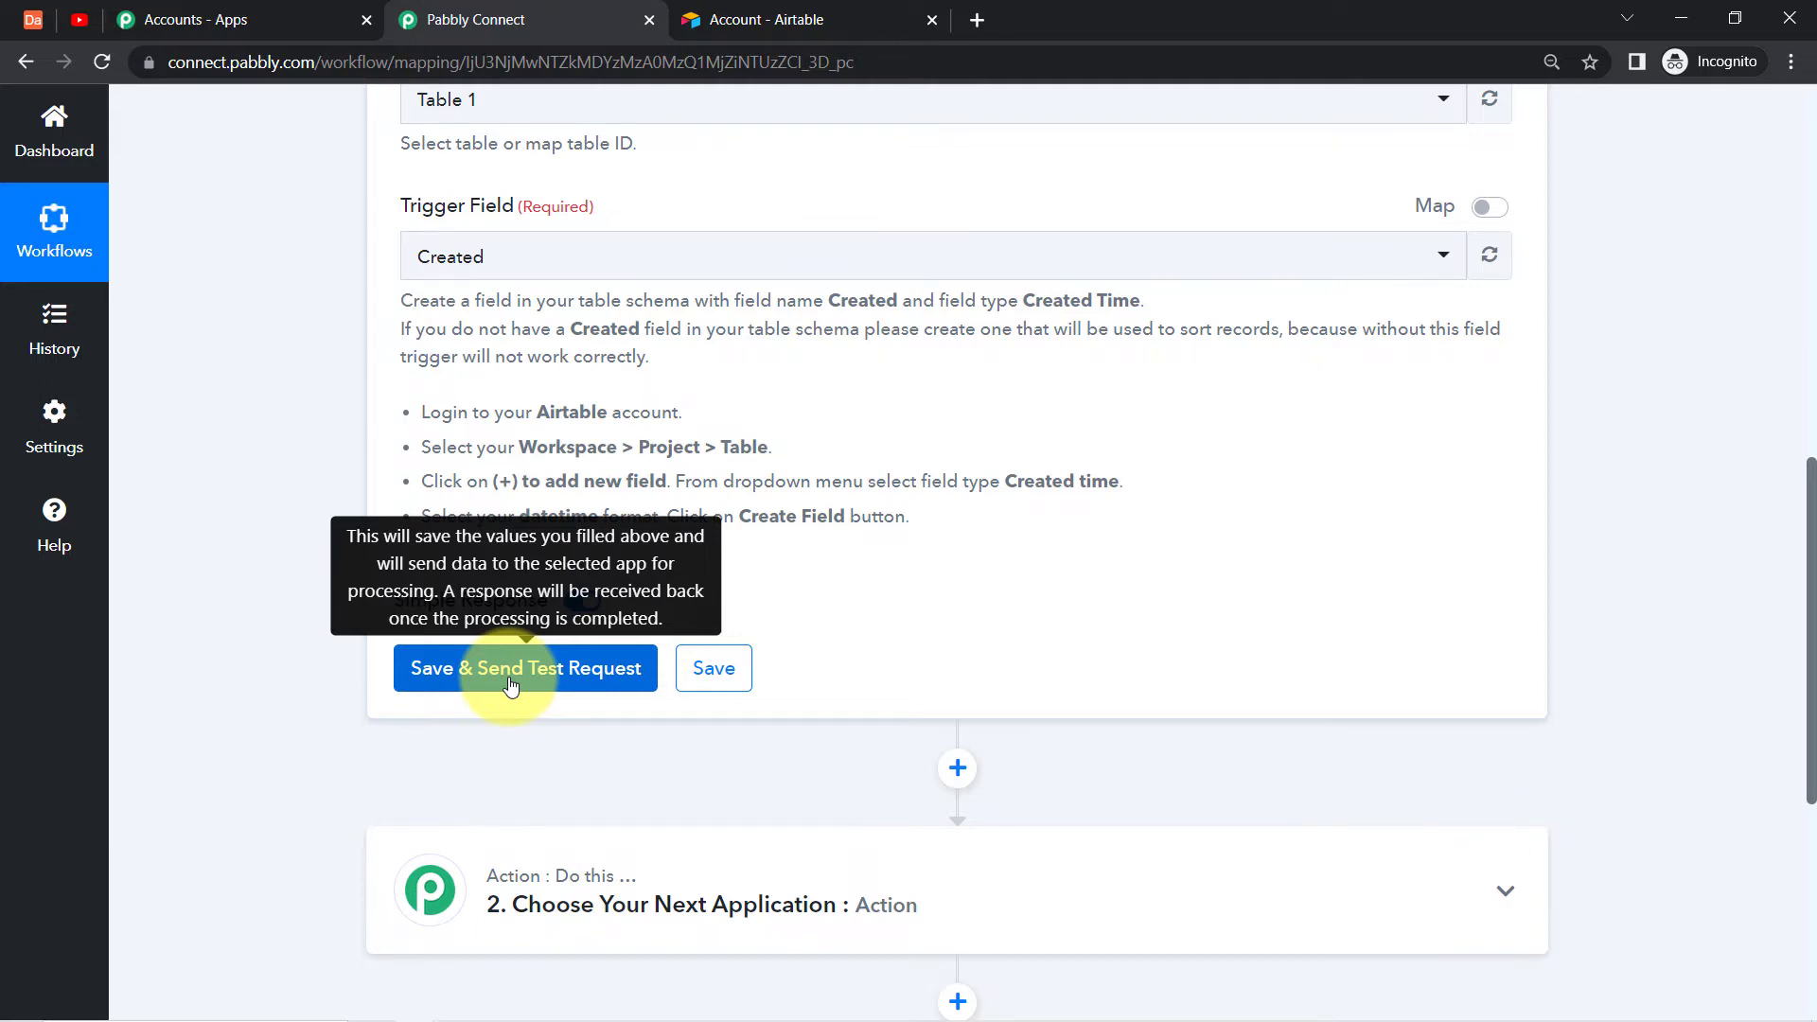
pyautogui.click(32, 19)
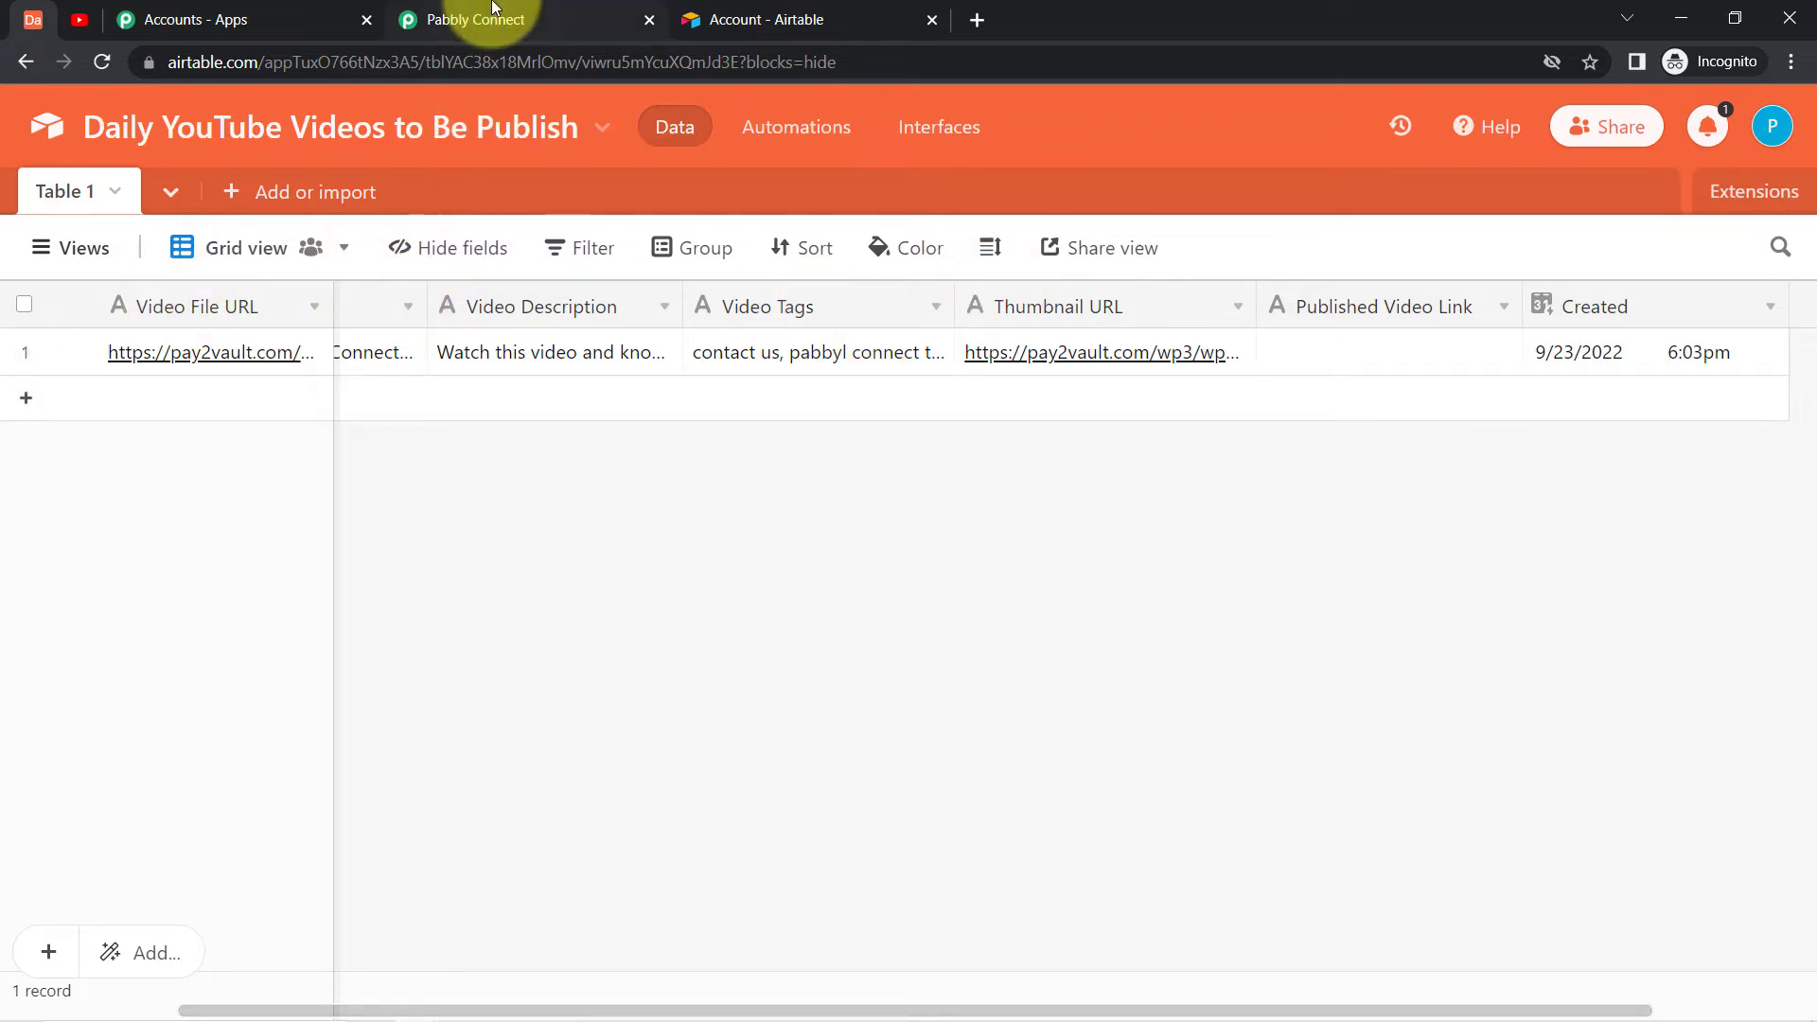
pyautogui.click(468, 19)
pyautogui.click(426, 676)
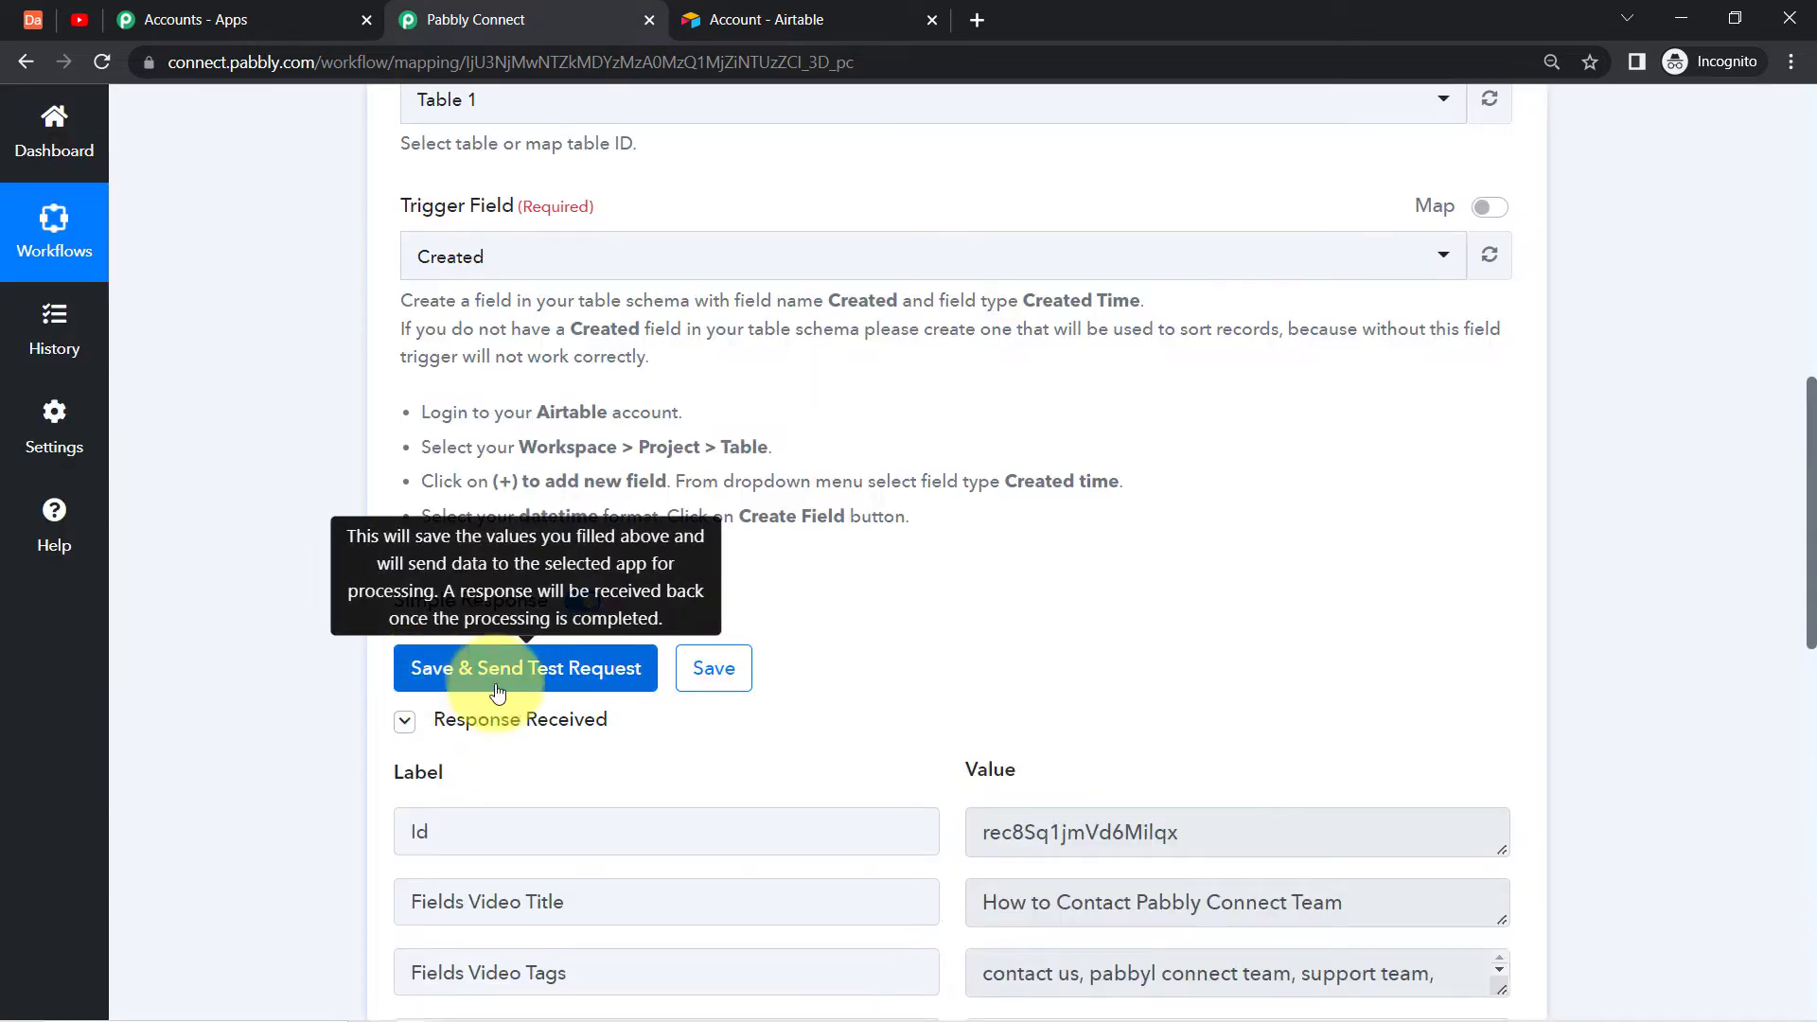
# Review the received response's video title, tags, file URL, description, thumbnail URL and creation time fields.
pyautogui.moveTo(1809, 471); pyautogui.dragTo(1813, 606)
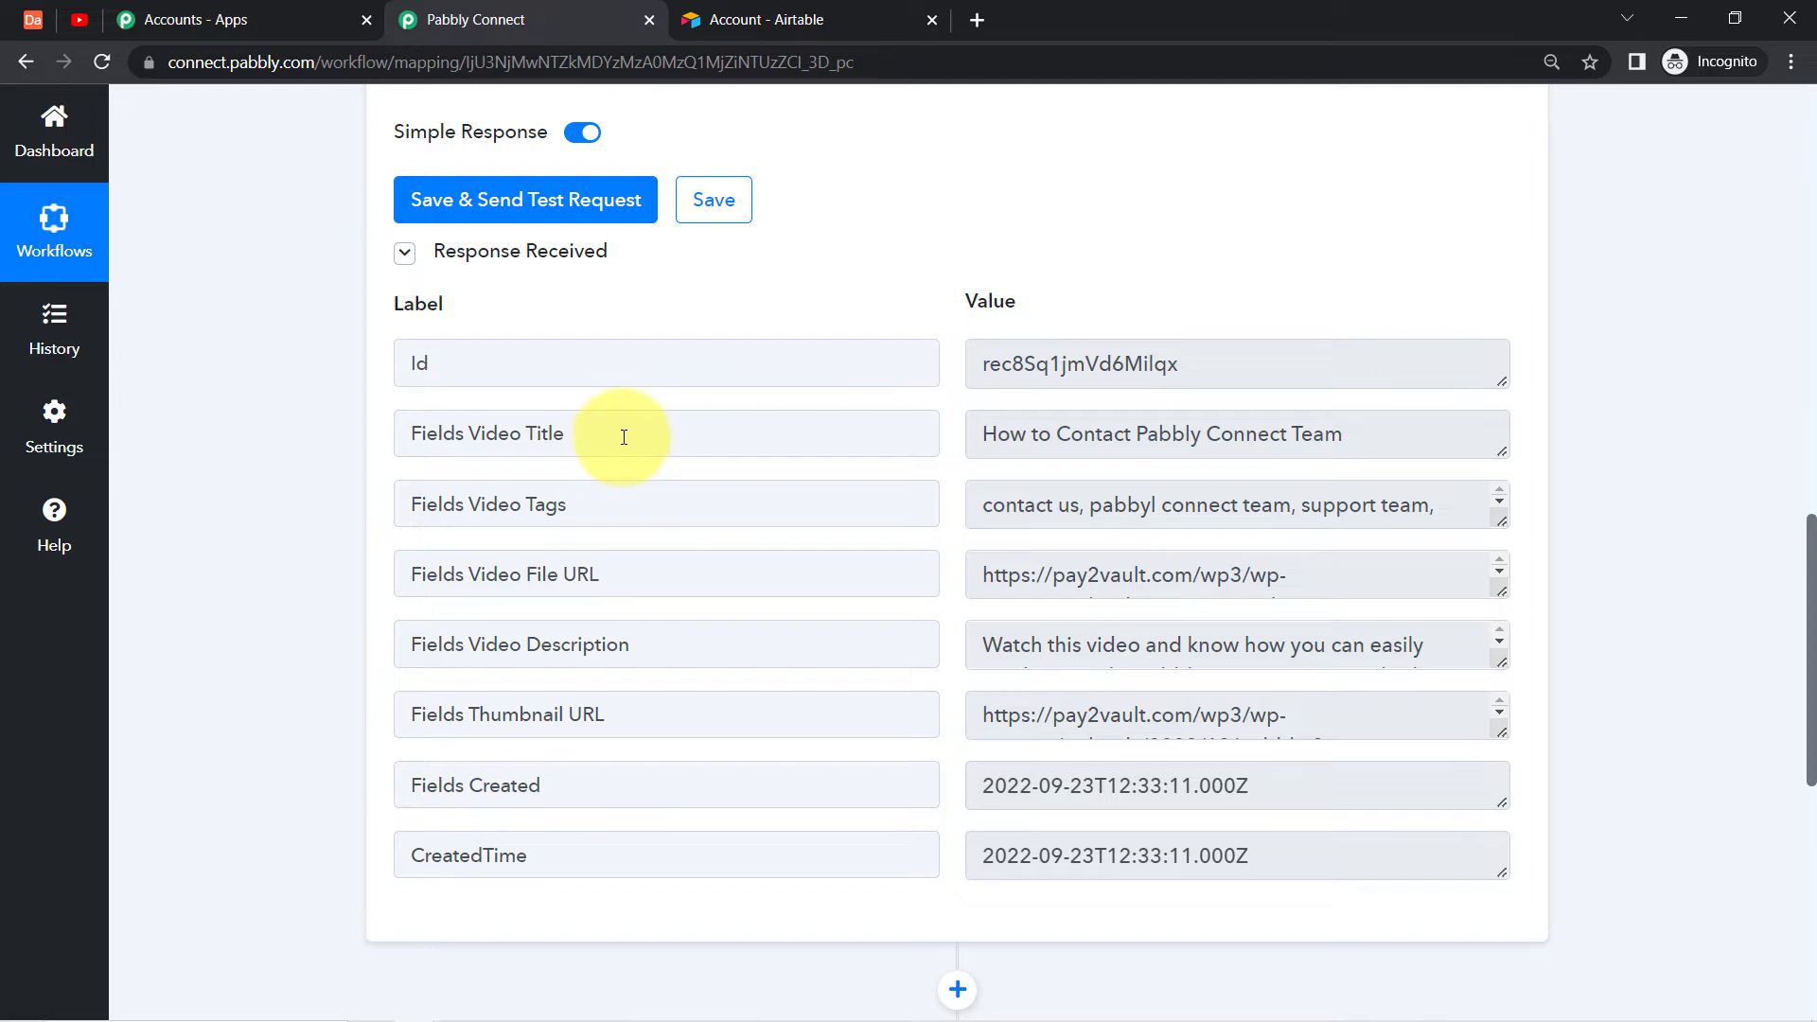
pyautogui.moveTo(1041, 433); pyautogui.dragTo(1346, 436)
pyautogui.moveTo(528, 508); pyautogui.dragTo(598, 585)
pyautogui.moveTo(559, 646); pyautogui.dragTo(616, 637)
pyautogui.moveTo(502, 722); pyautogui.dragTo(587, 738)
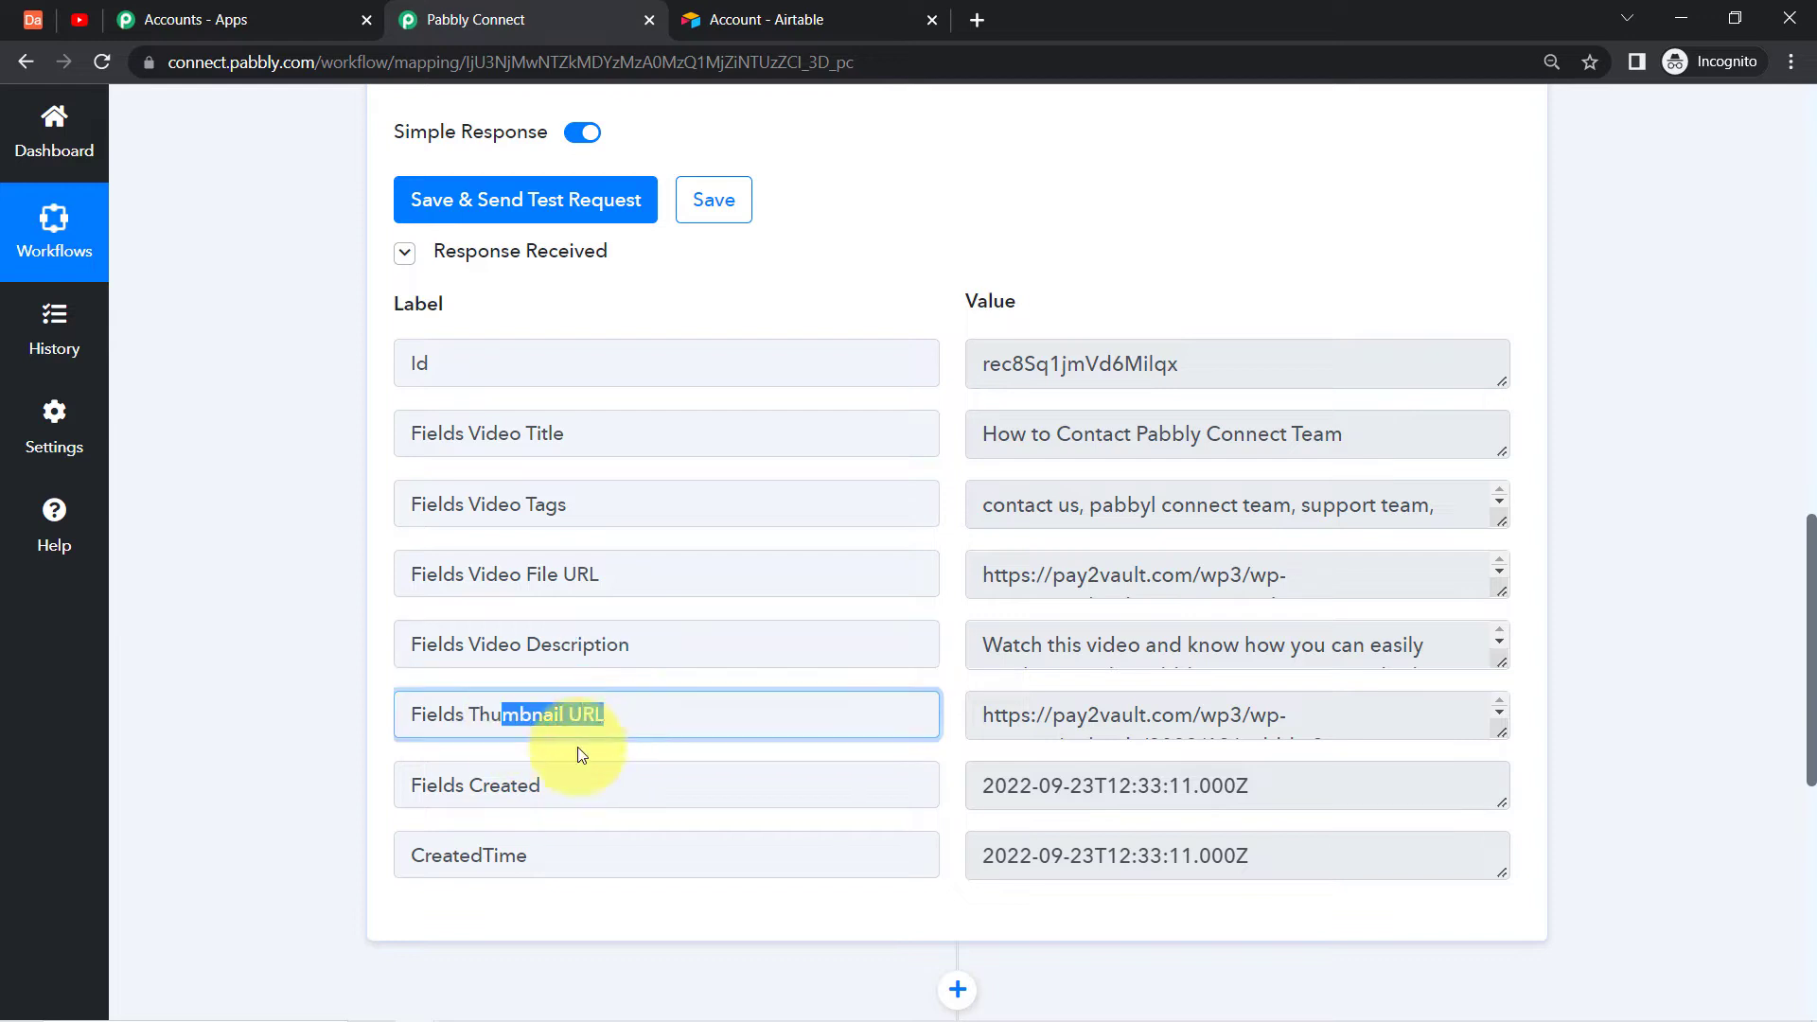
pyautogui.moveTo(488, 786); pyautogui.dragTo(612, 818)
pyautogui.moveTo(500, 857); pyautogui.dragTo(528, 857)
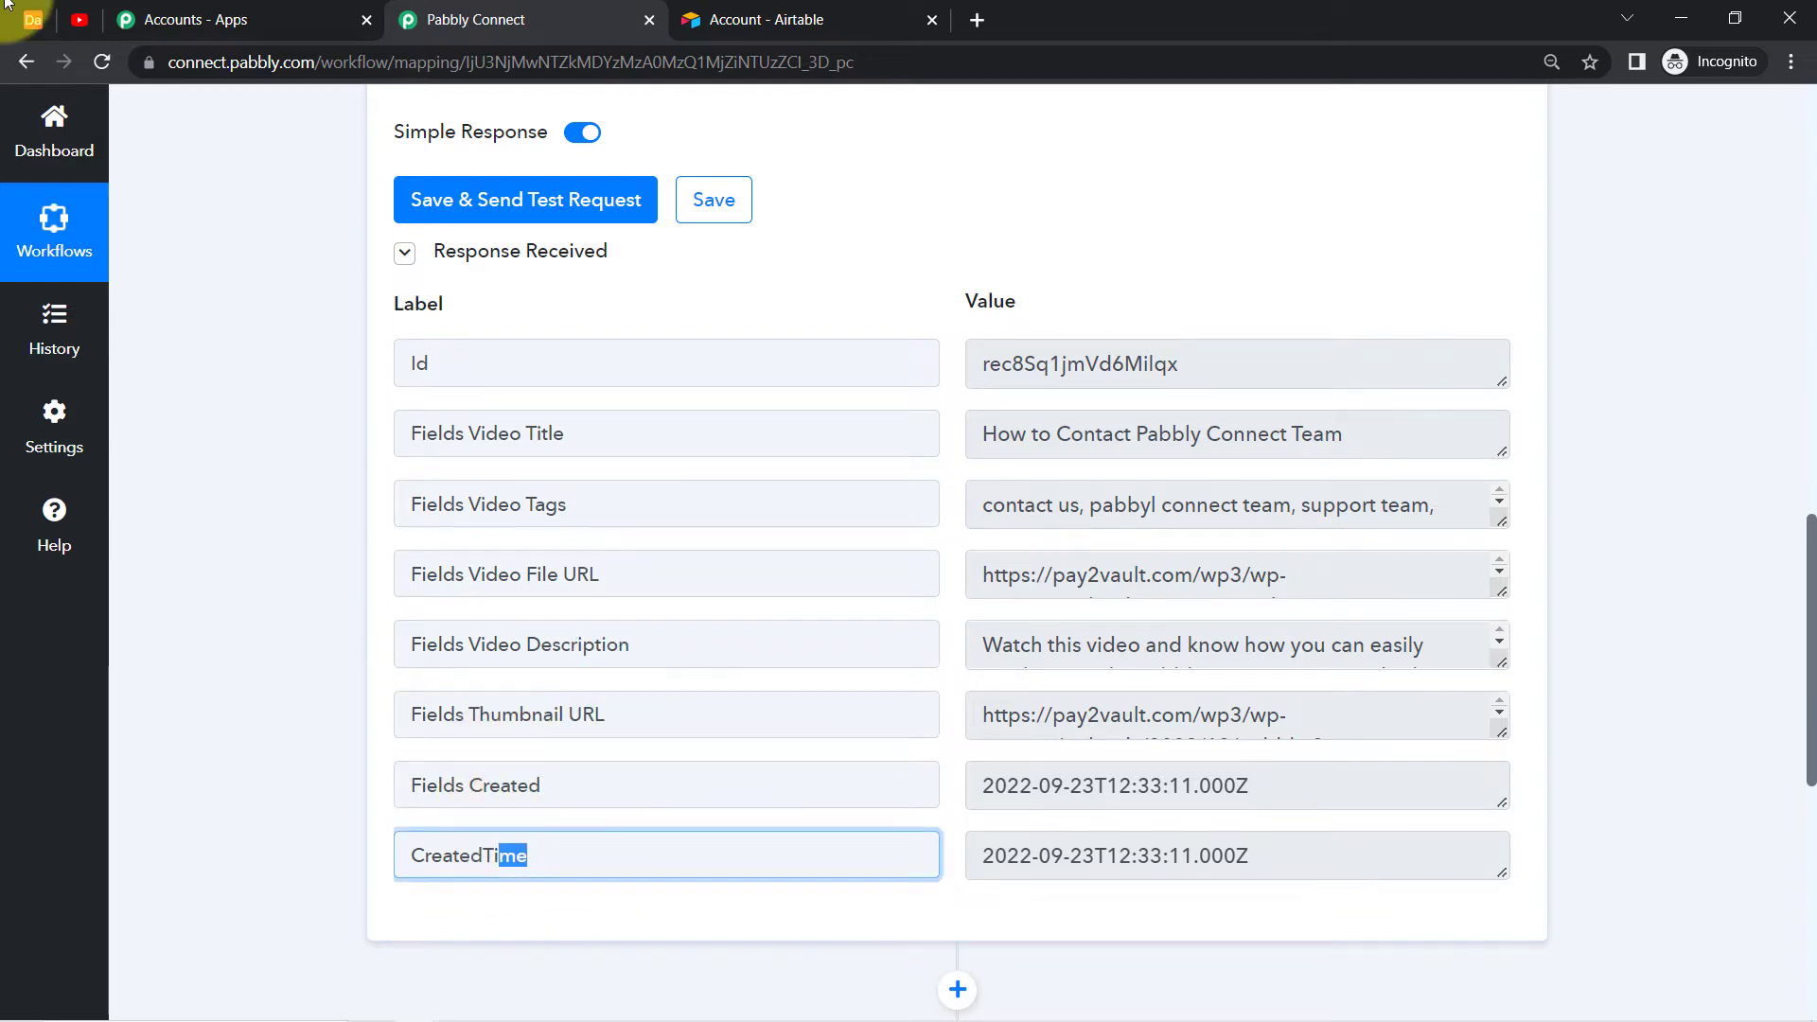
# Compare the received response with the record in the Airtable table, then return to the workflow's action step in Pabbly Connect.
pyautogui.click(33, 19)
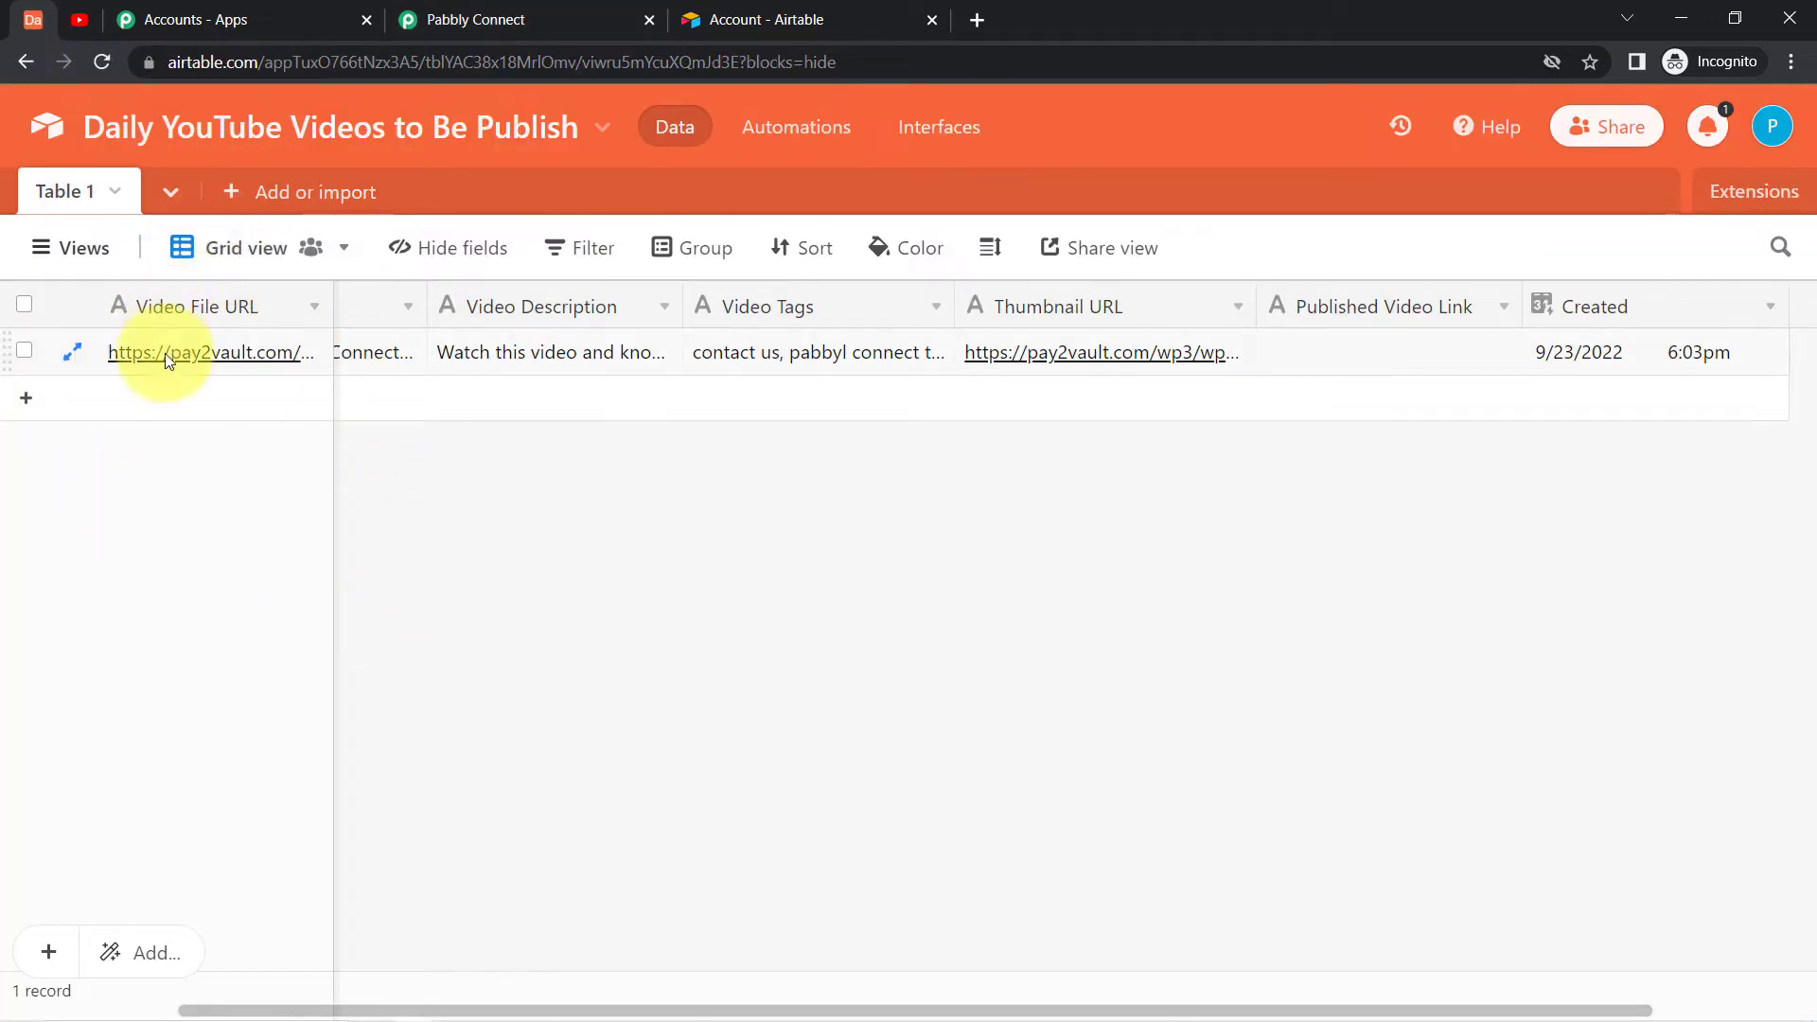
pyautogui.click(551, 352)
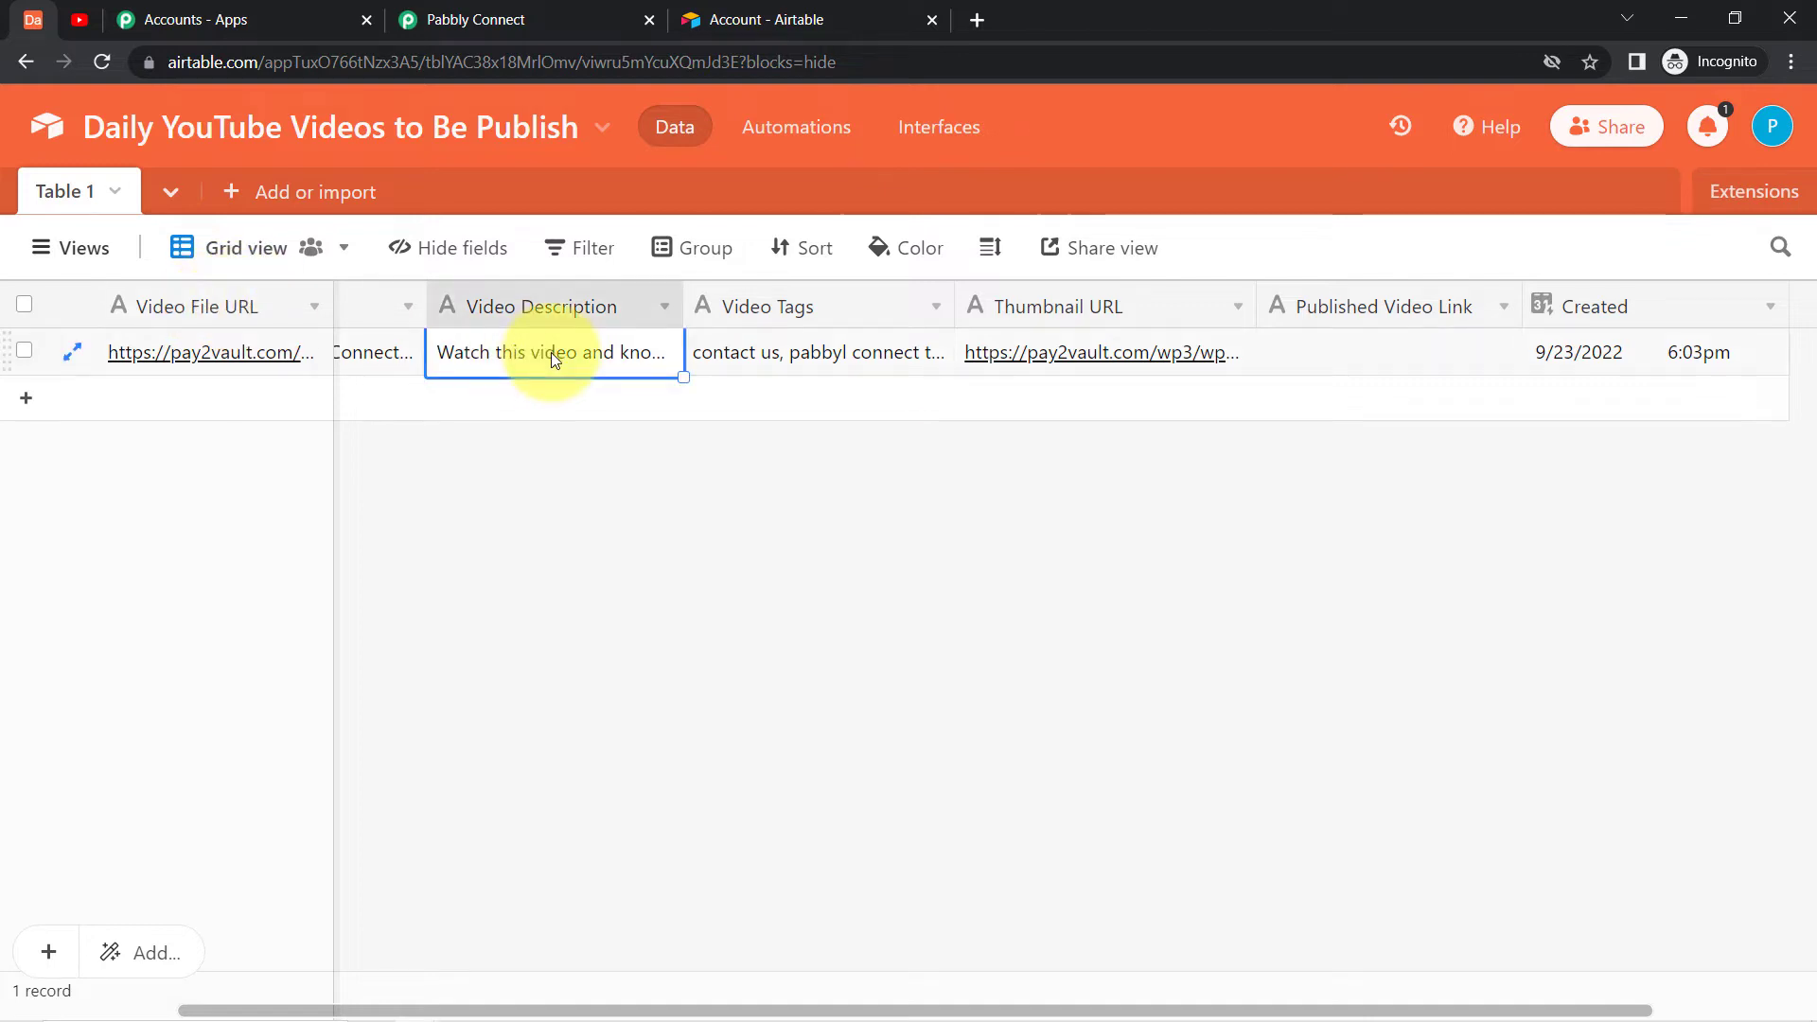
pyautogui.press('Left')
pyautogui.press('Left')
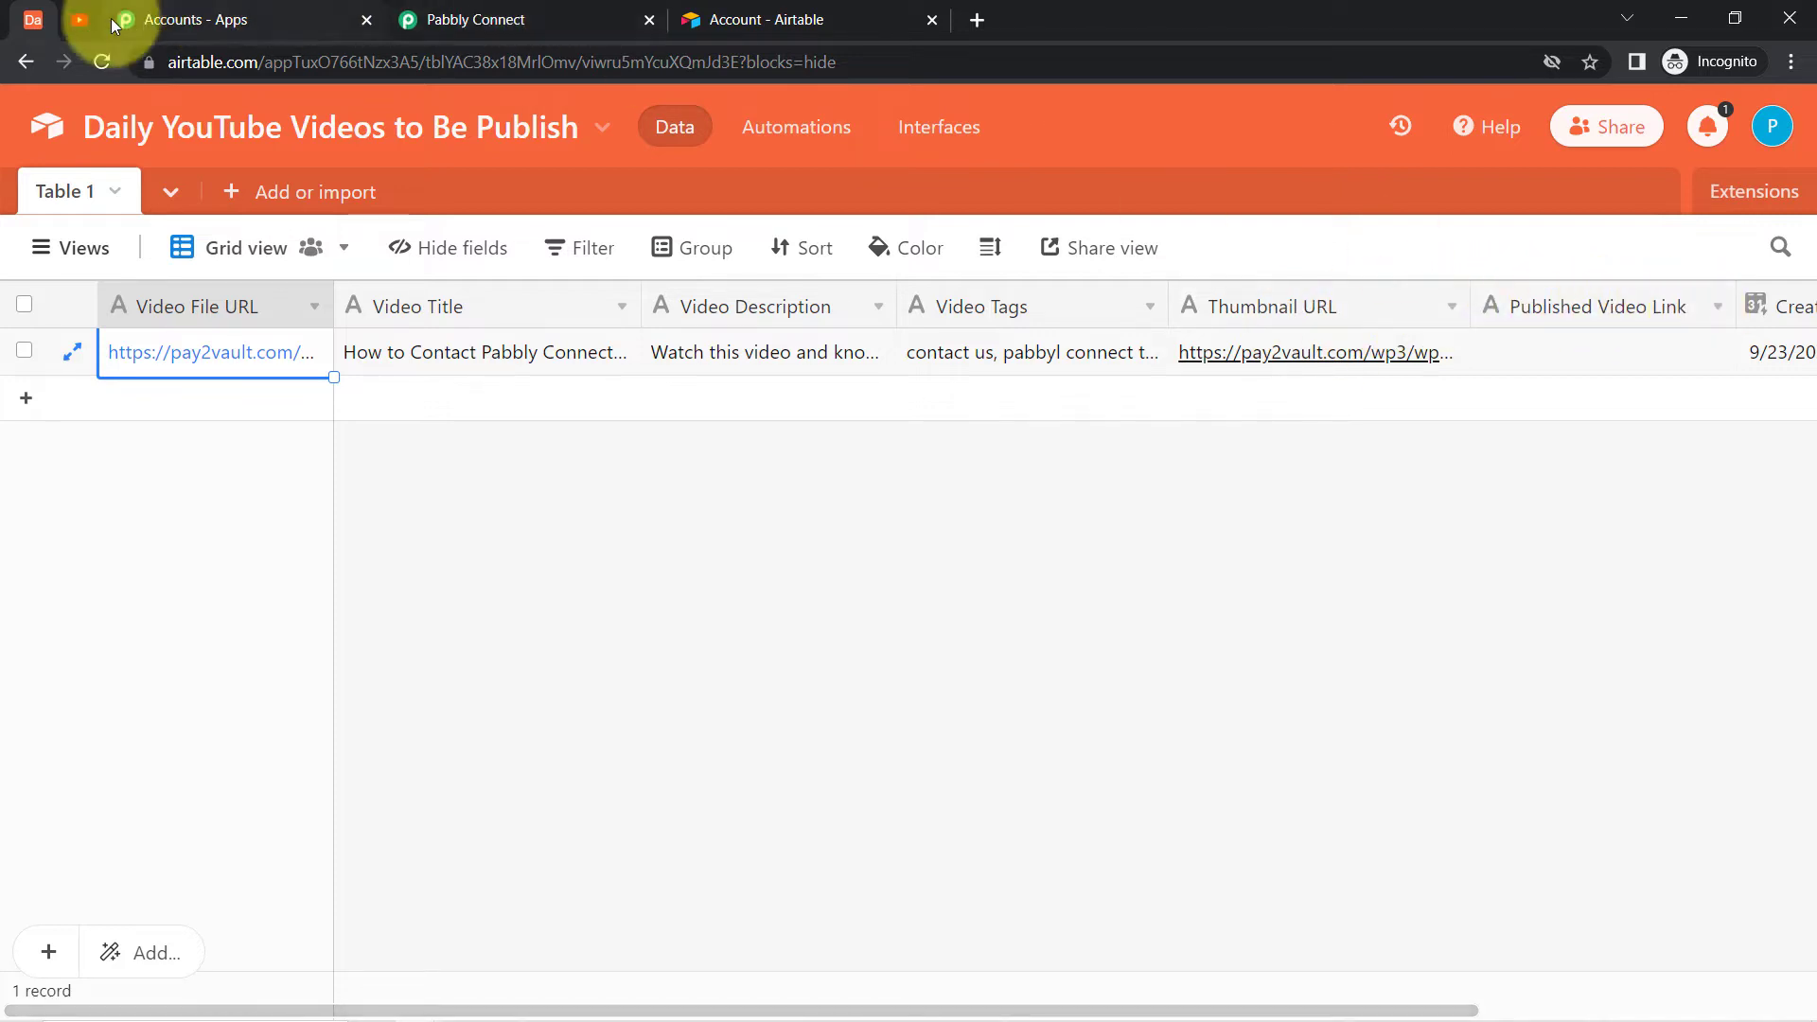
pyautogui.click(496, 19)
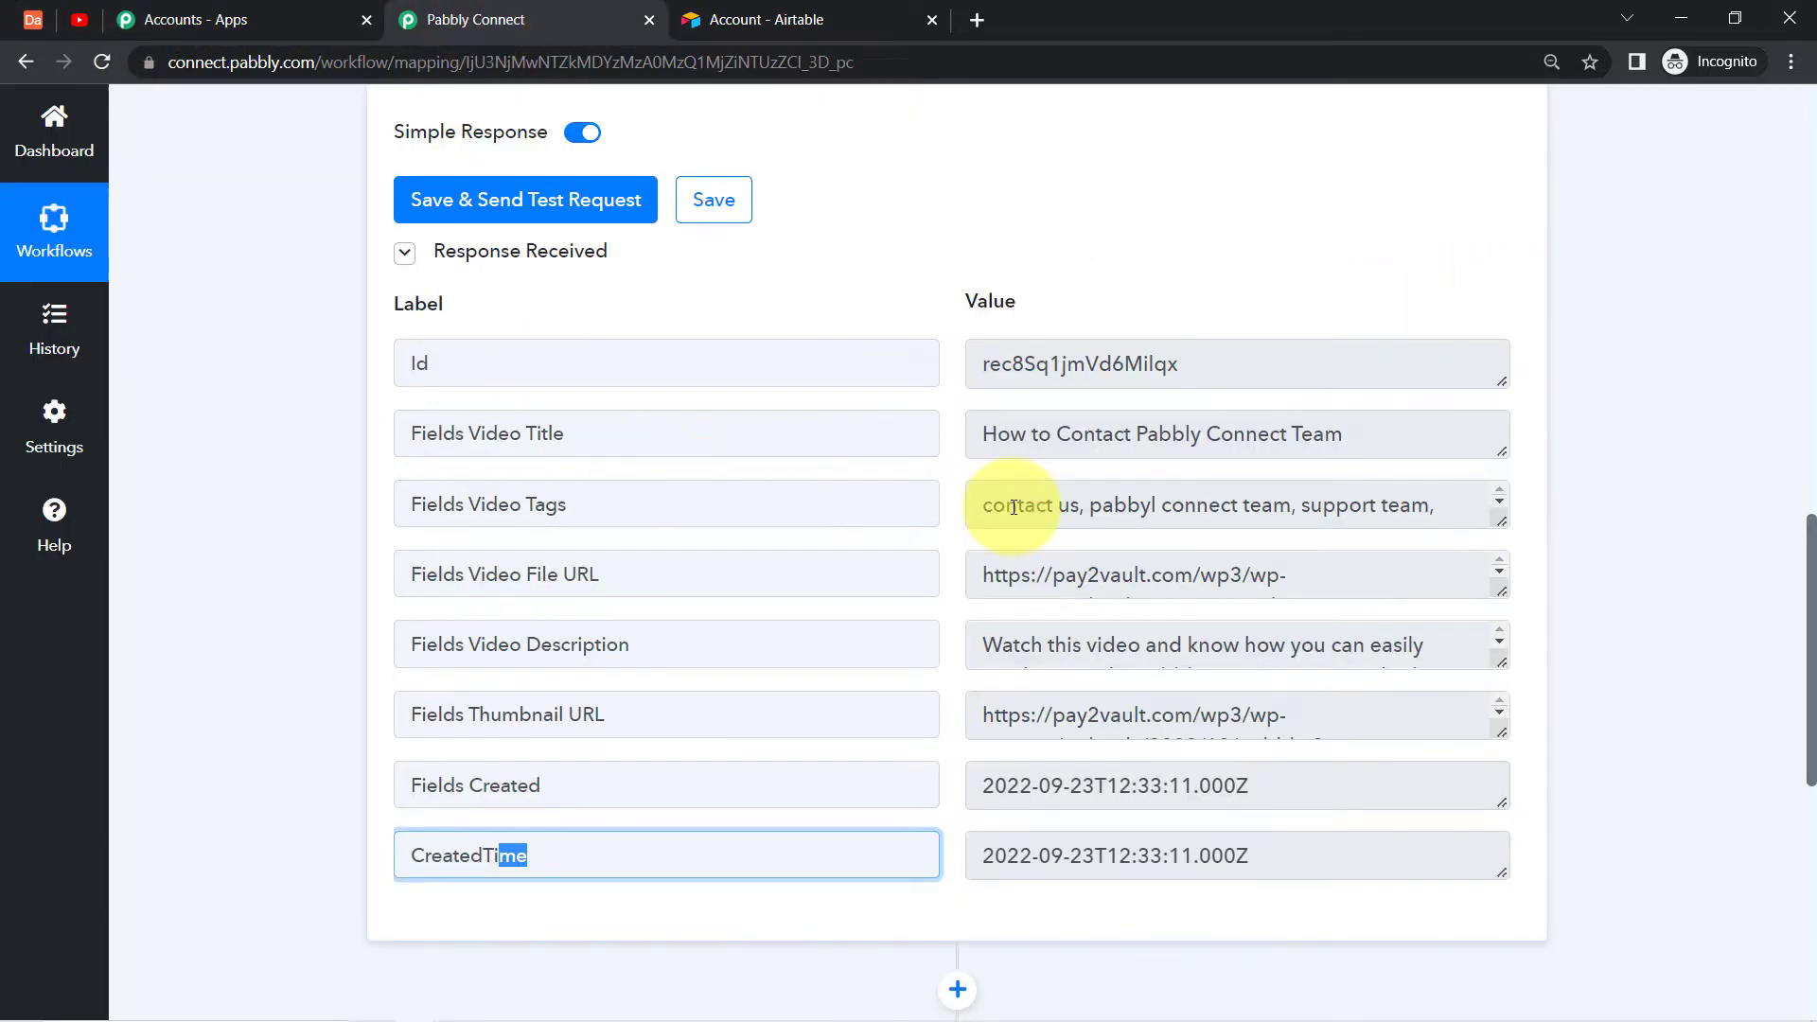
pyautogui.moveTo(1810, 544); pyautogui.dragTo(1811, 748)
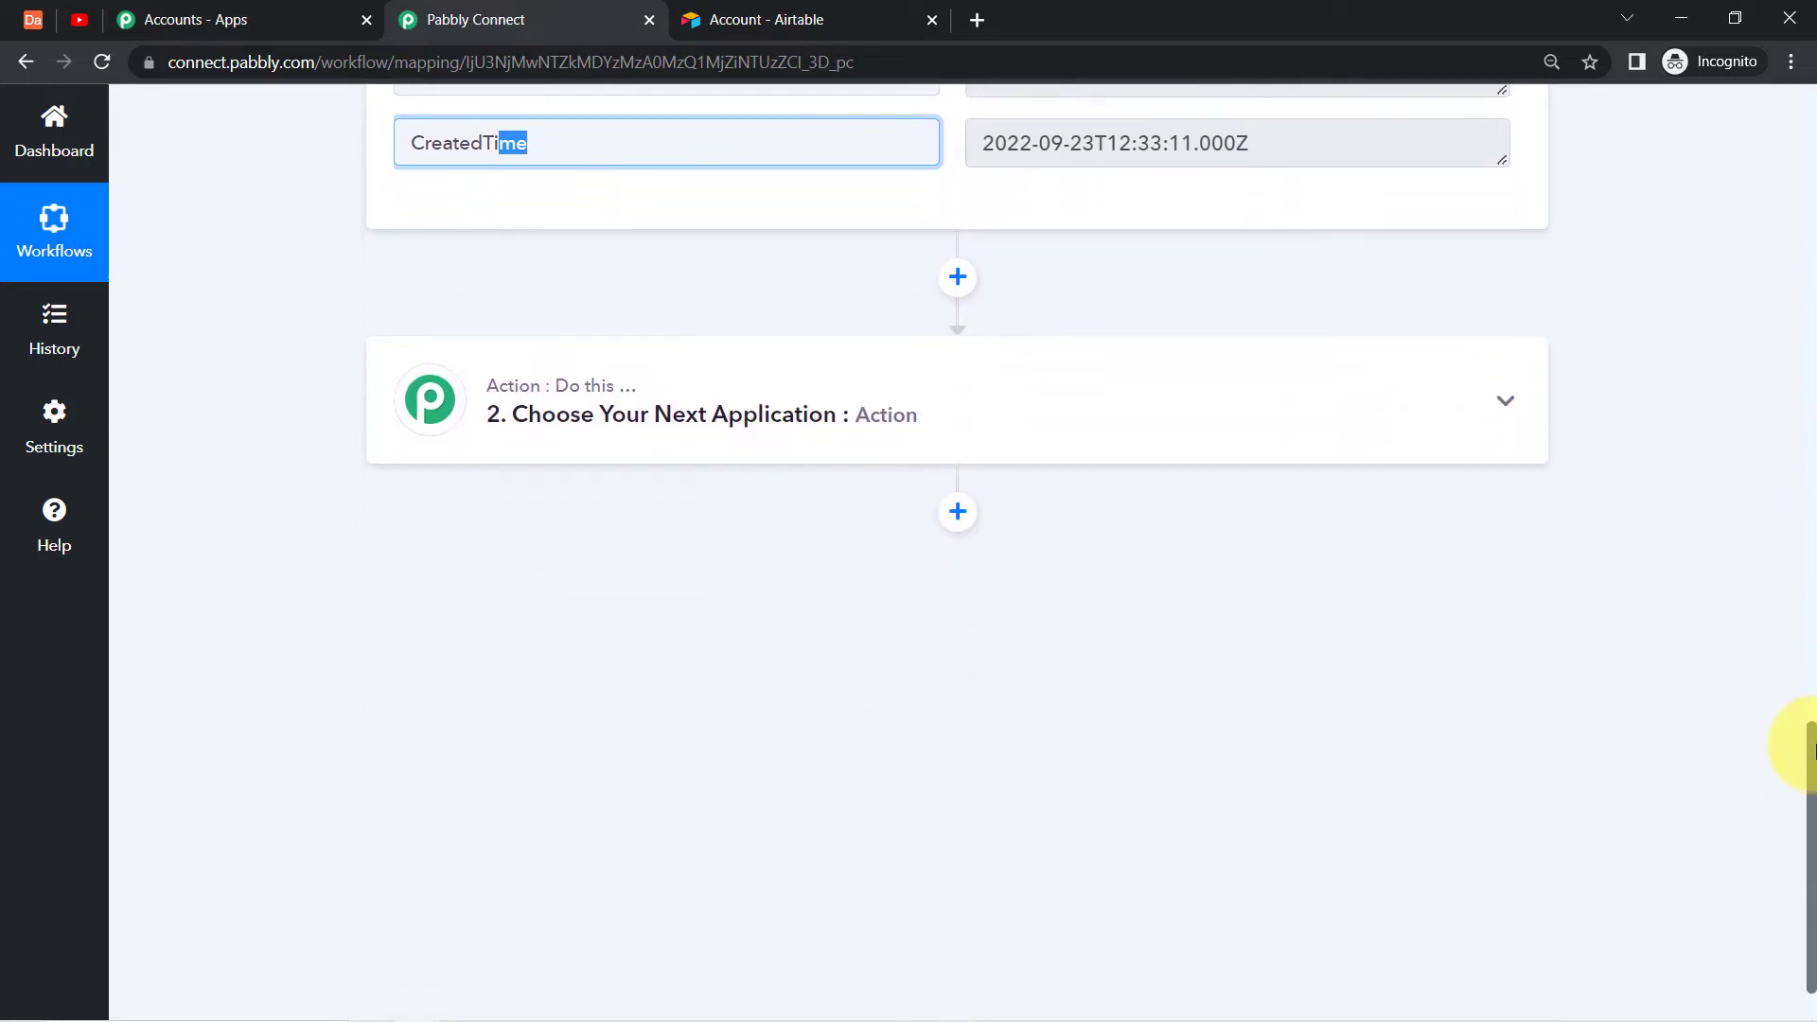
# Set the workflow's action step to YouTube with the Upload Video (Beta) action event.
pyautogui.click(769, 414)
pyautogui.click(629, 565)
pyautogui.write('yo')
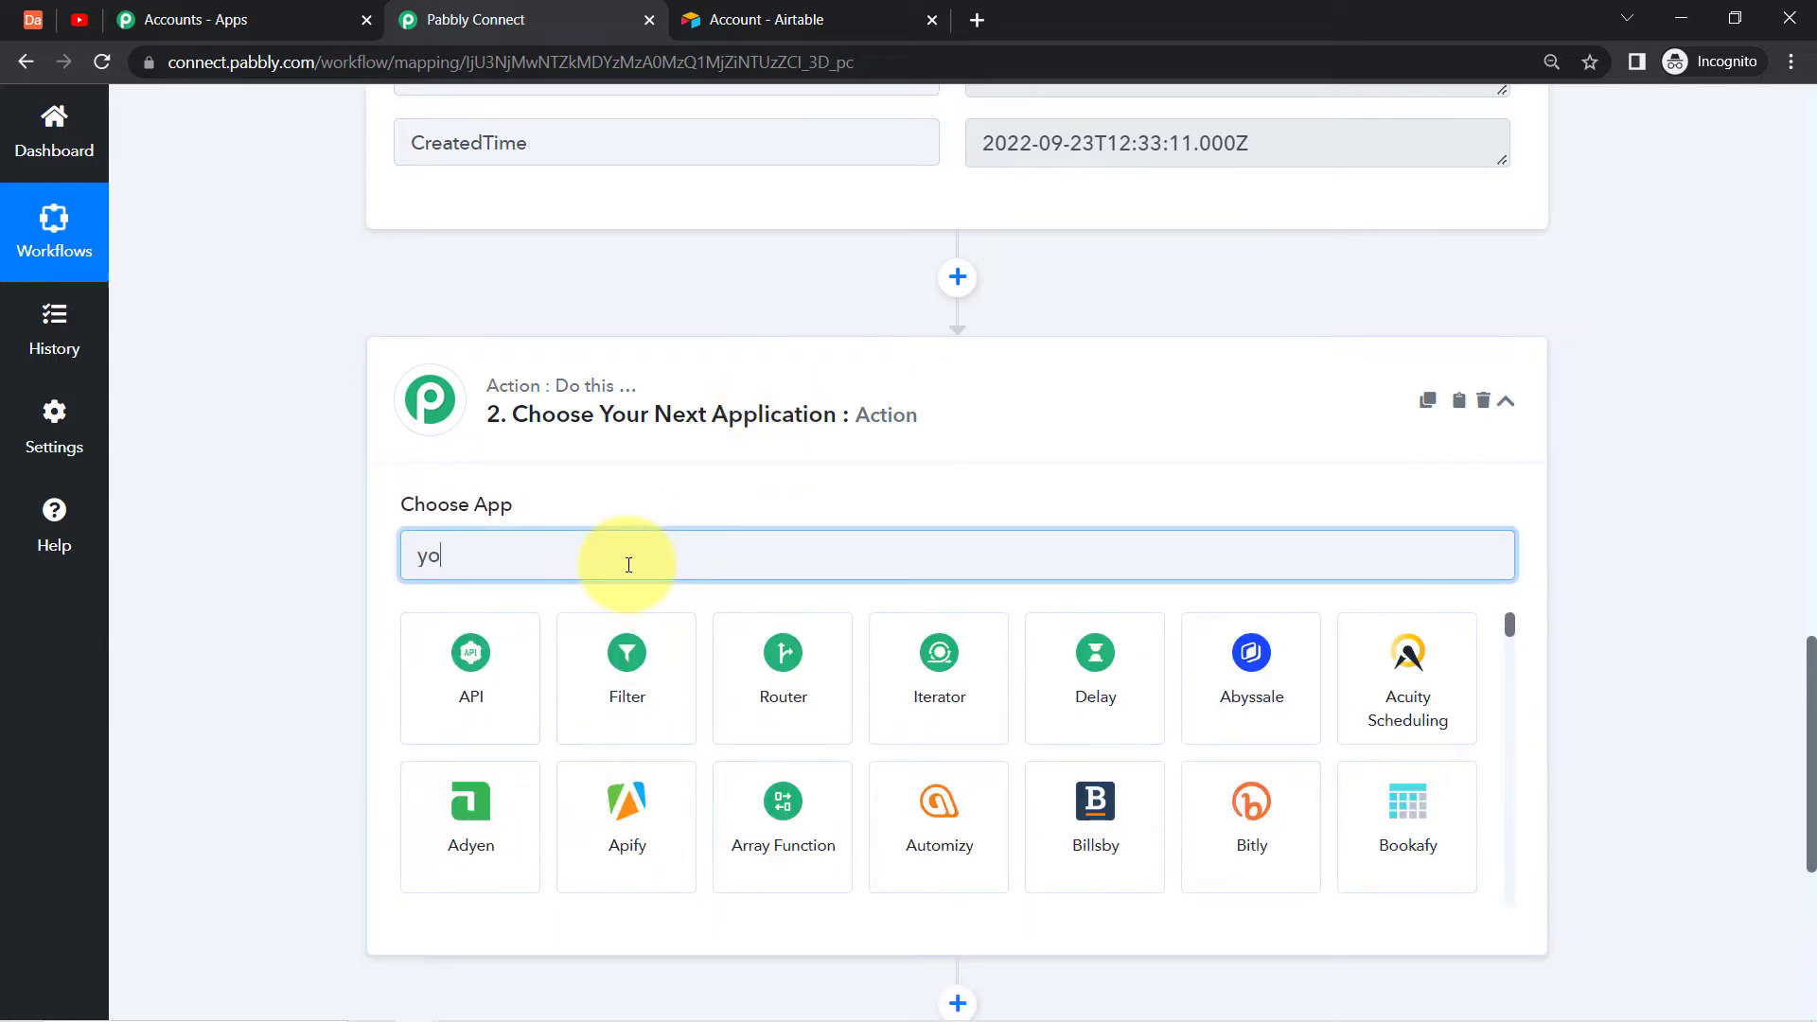
pyautogui.write('ut')
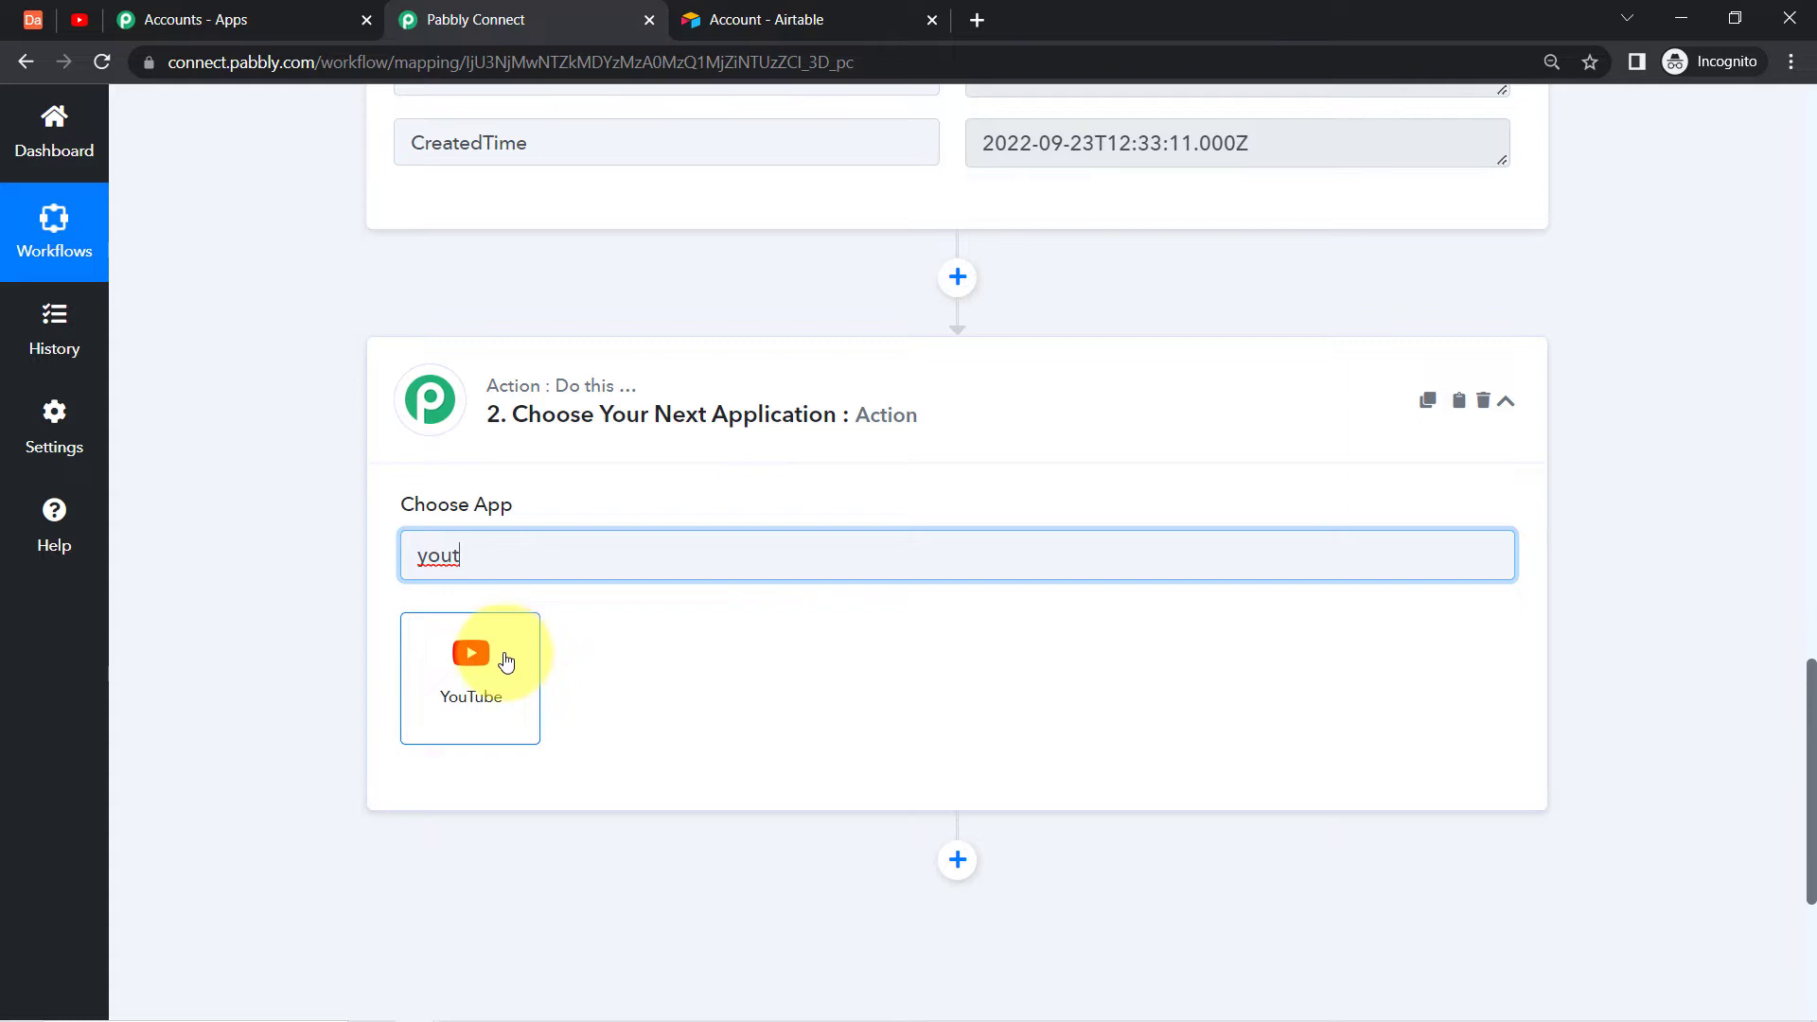
pyautogui.click(492, 671)
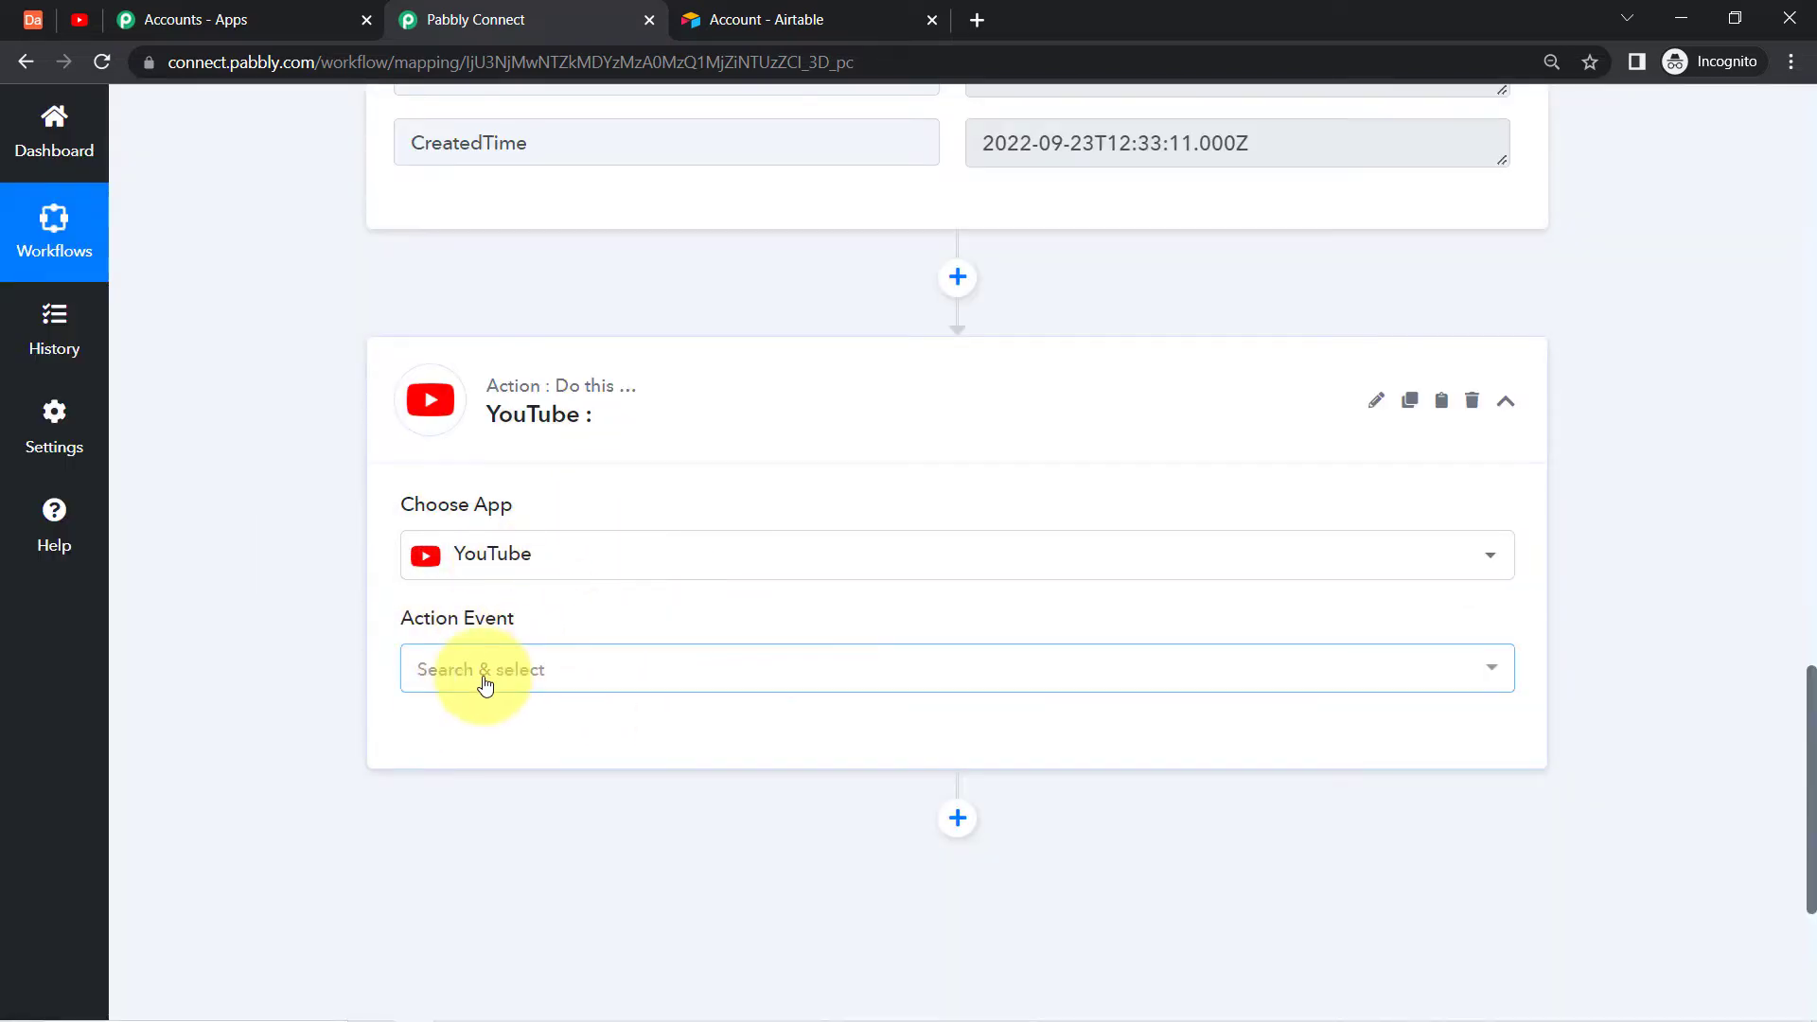
pyautogui.click(478, 677)
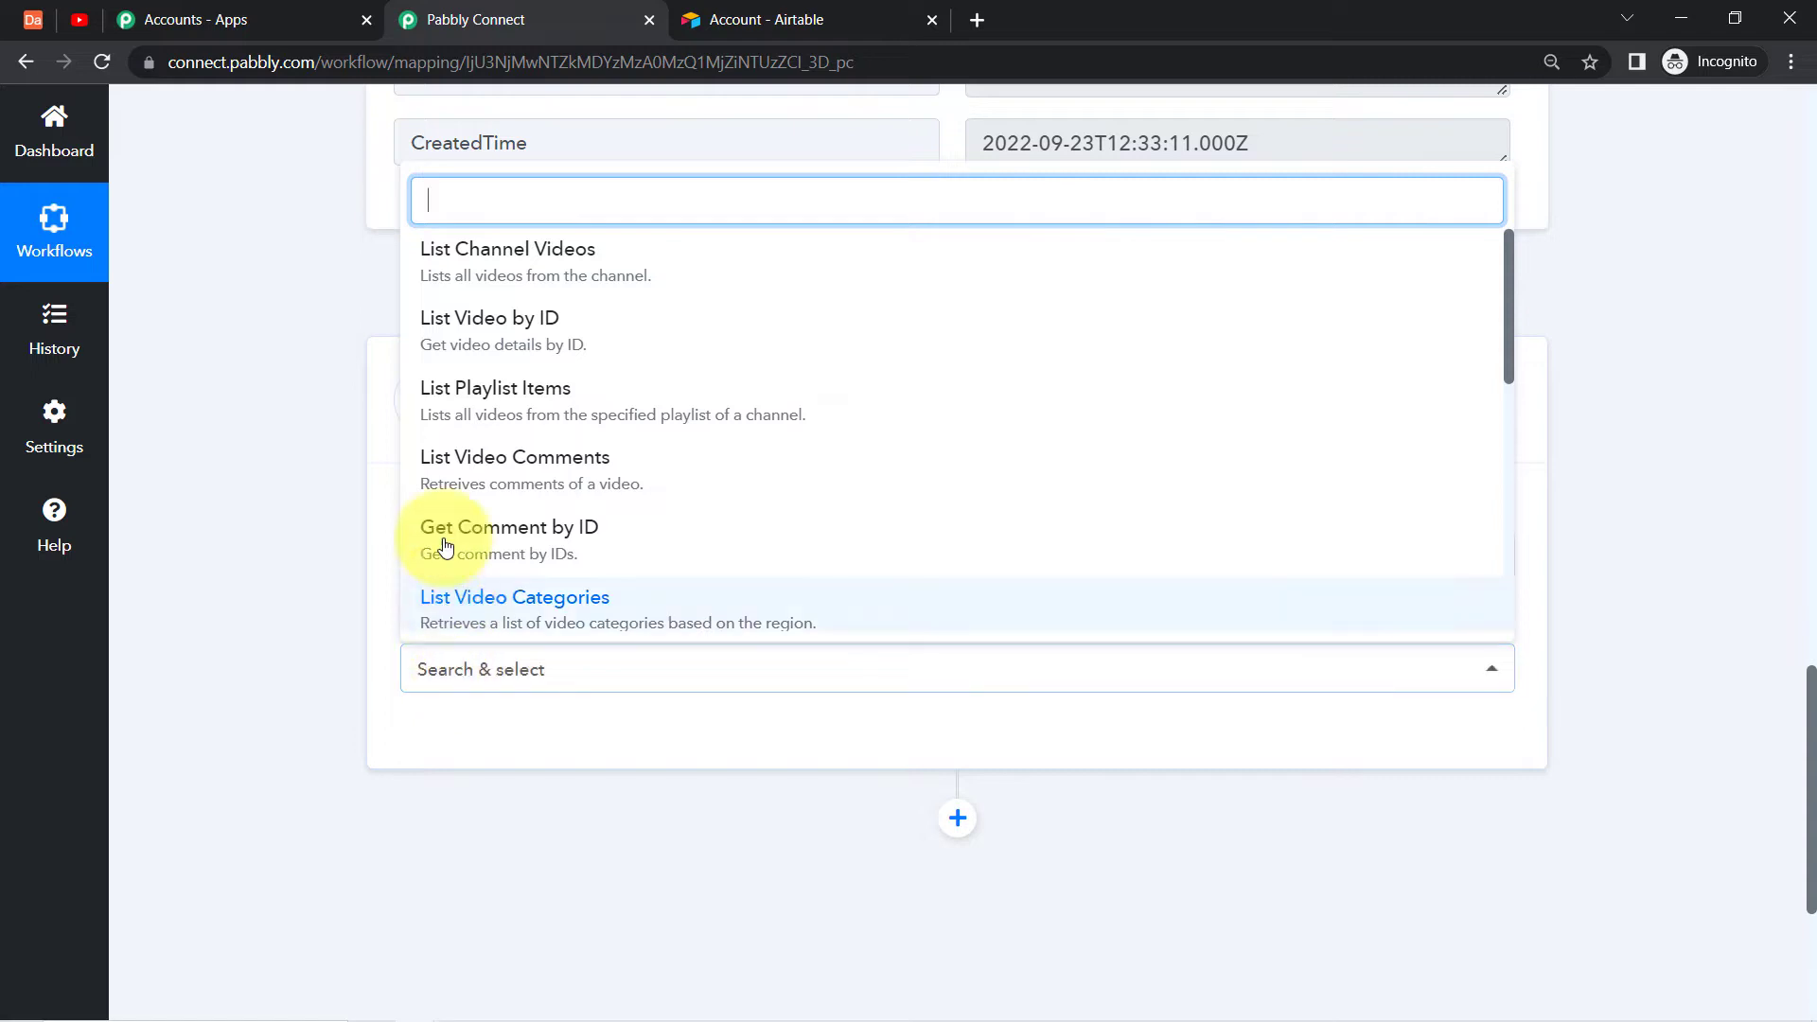
pyautogui.write('uplo')
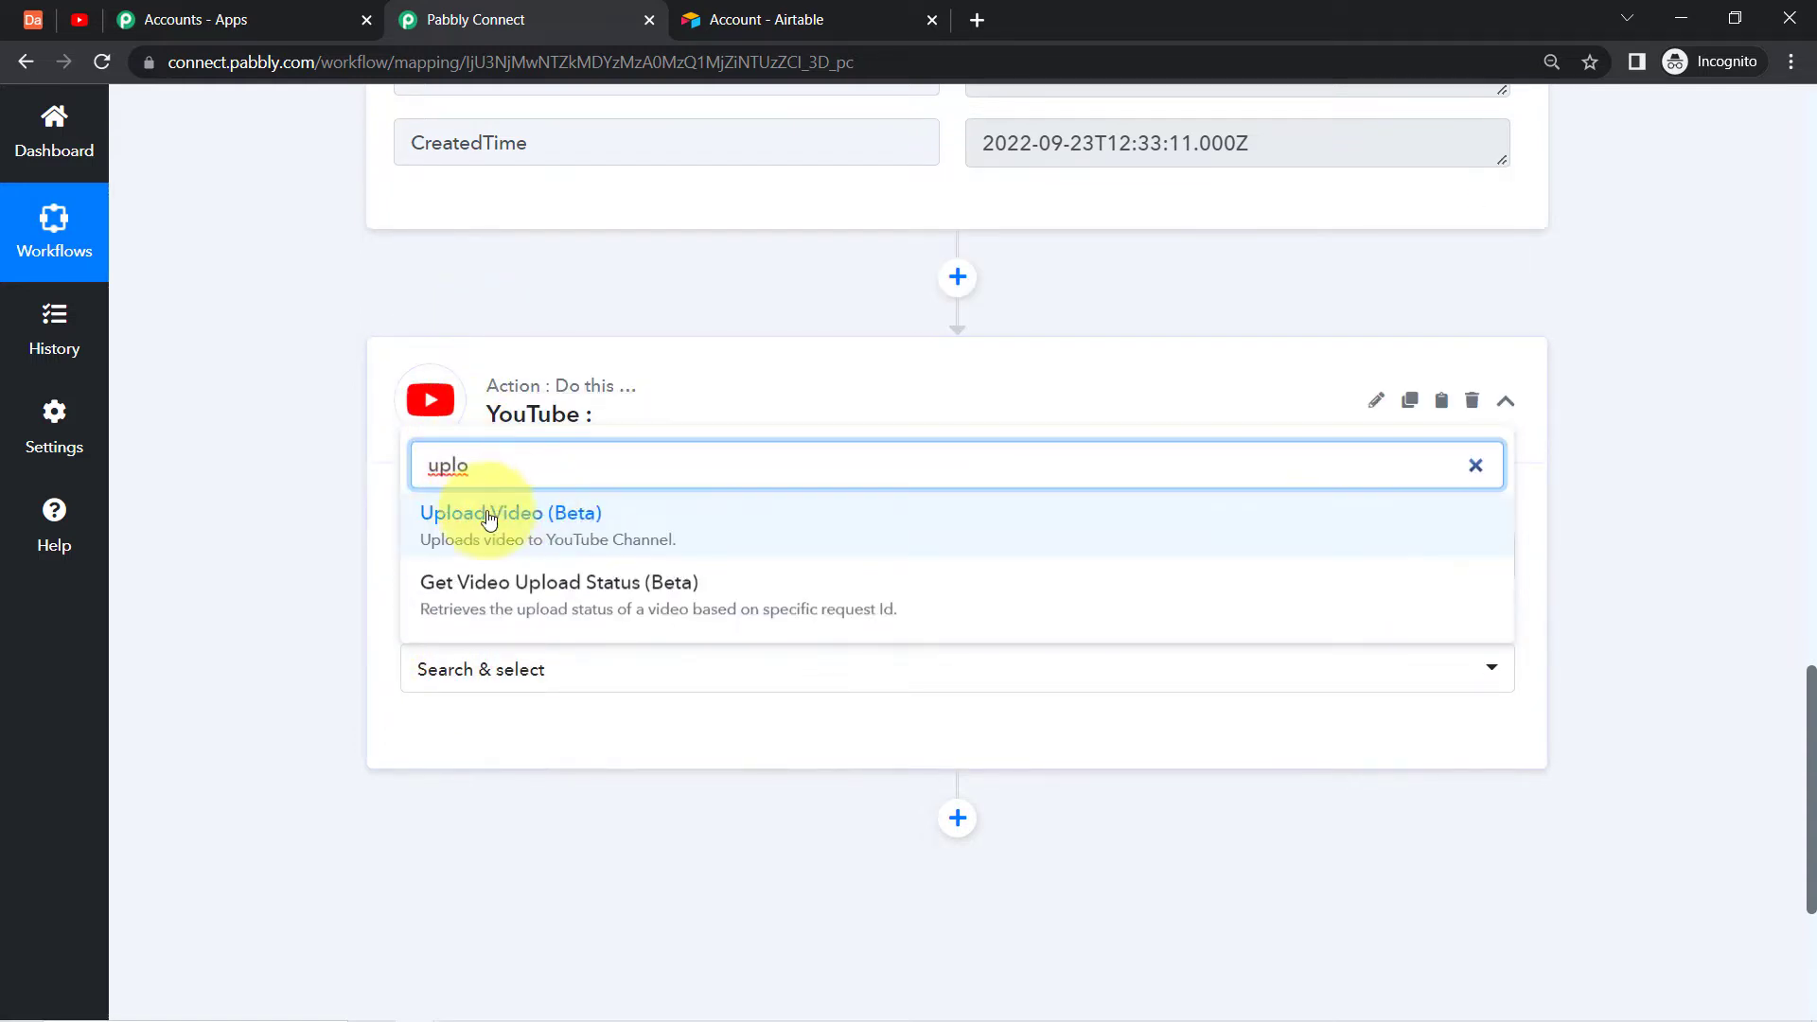
pyautogui.click(588, 527)
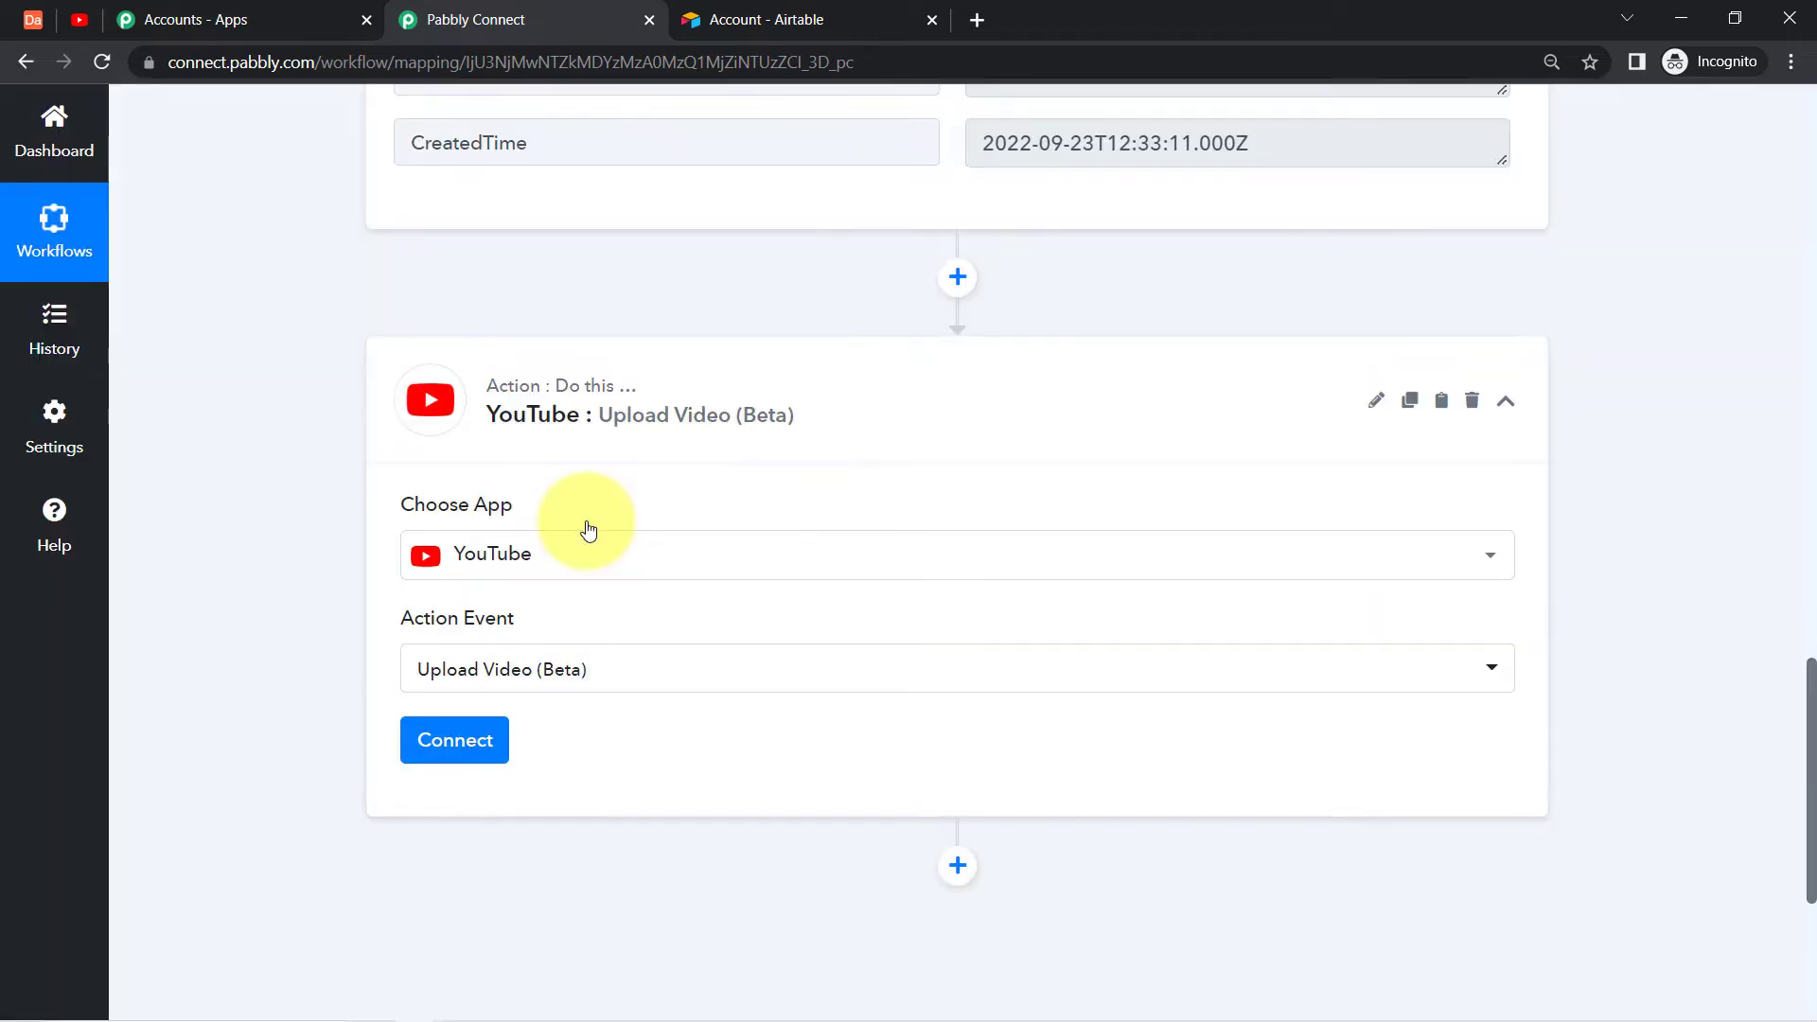
# Add a new YouTube connection for the upload action and authorise Pabbly Connect's access to the Google account.
pyautogui.click(437, 757)
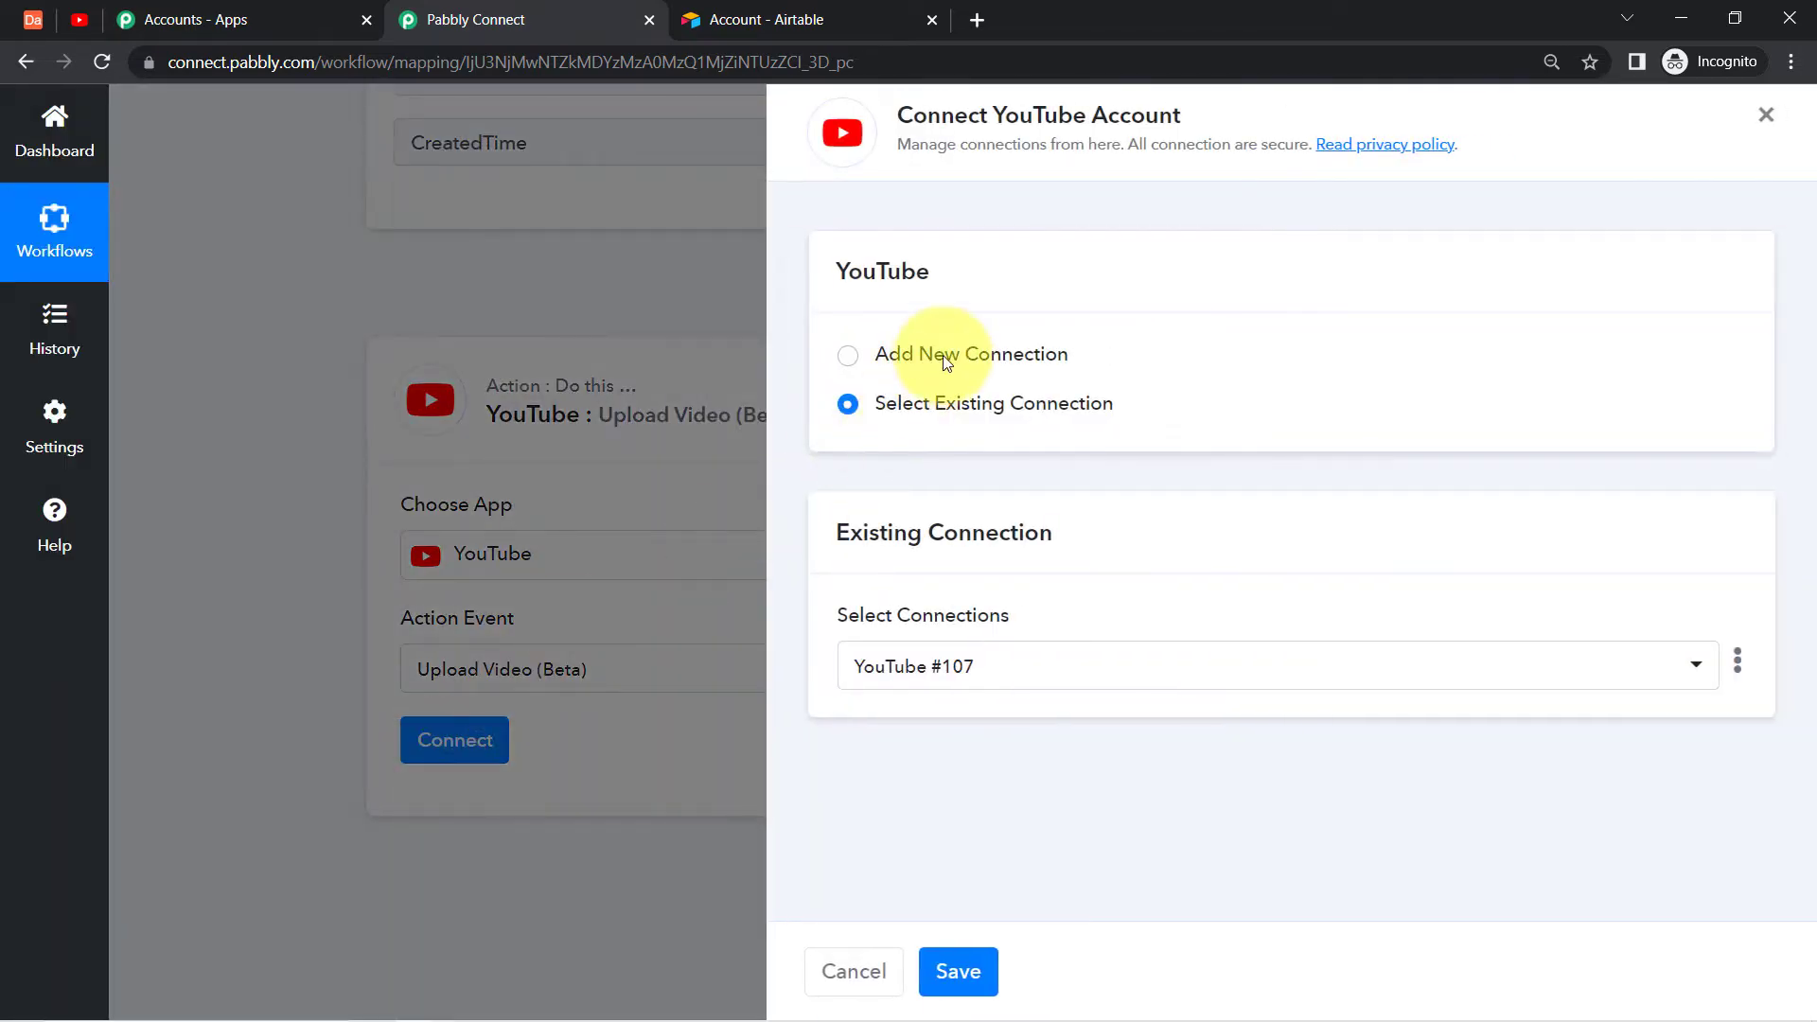
pyautogui.click(943, 355)
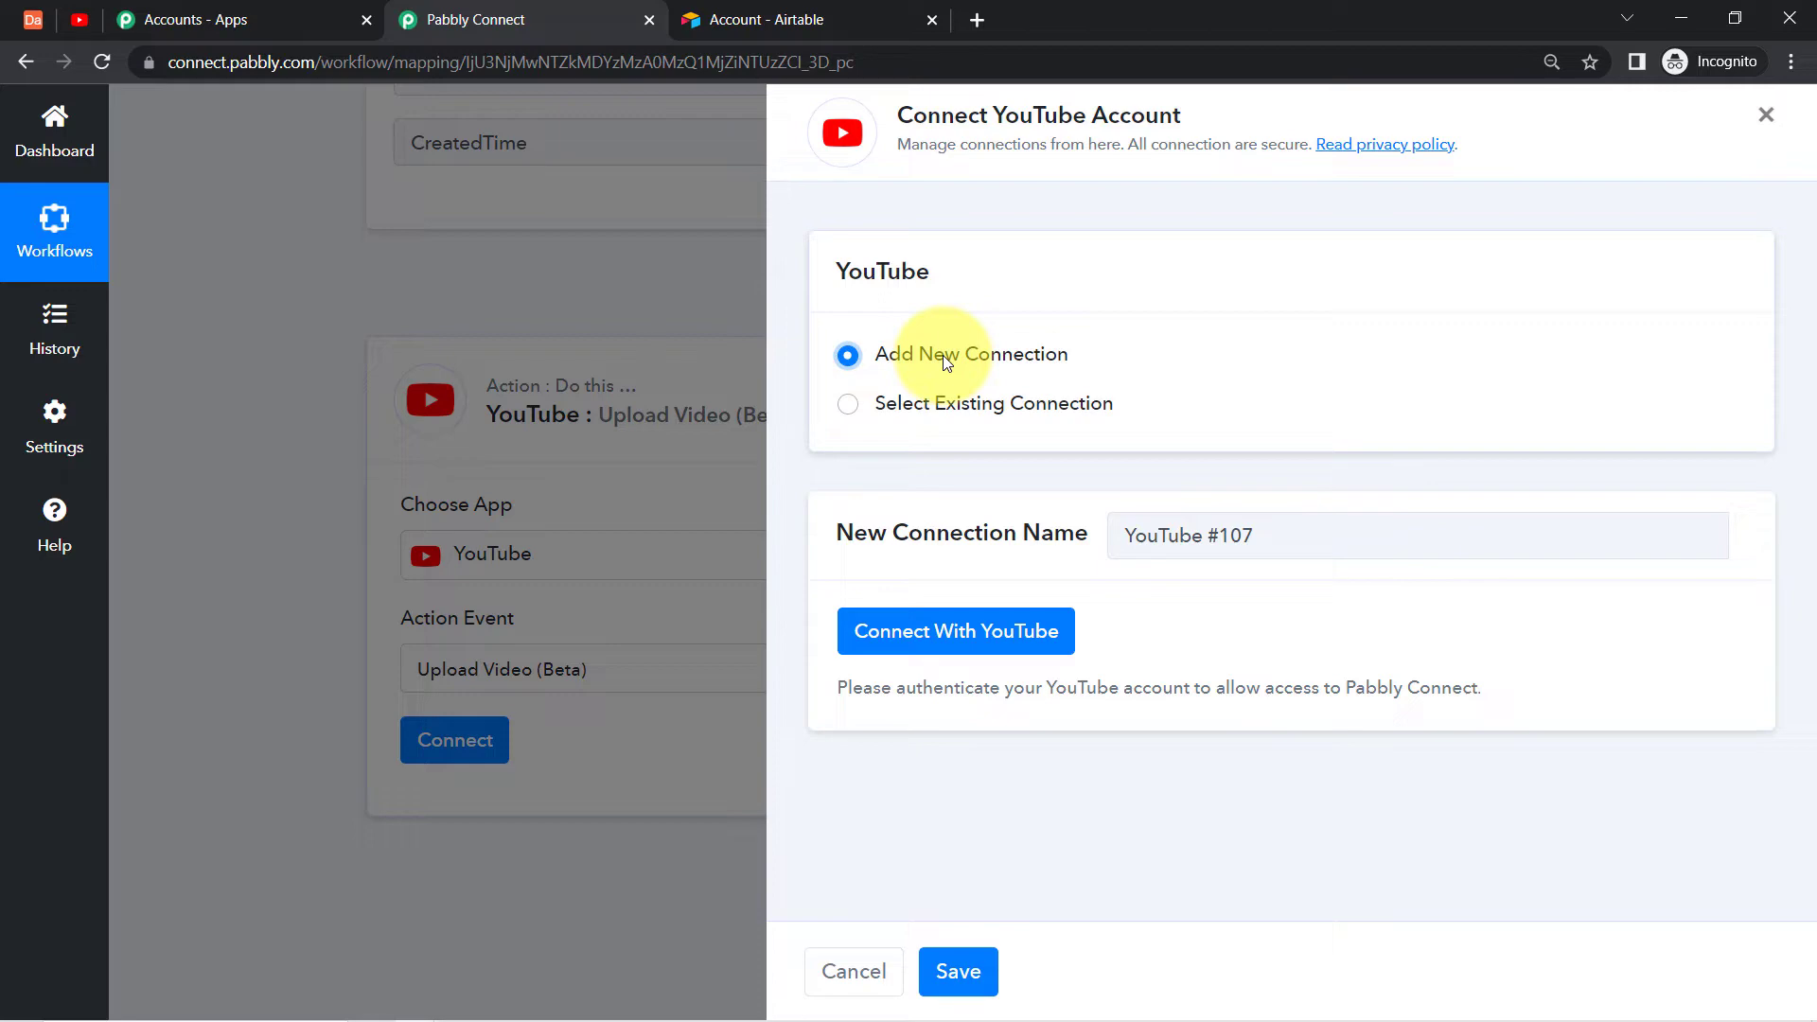
pyautogui.click(909, 625)
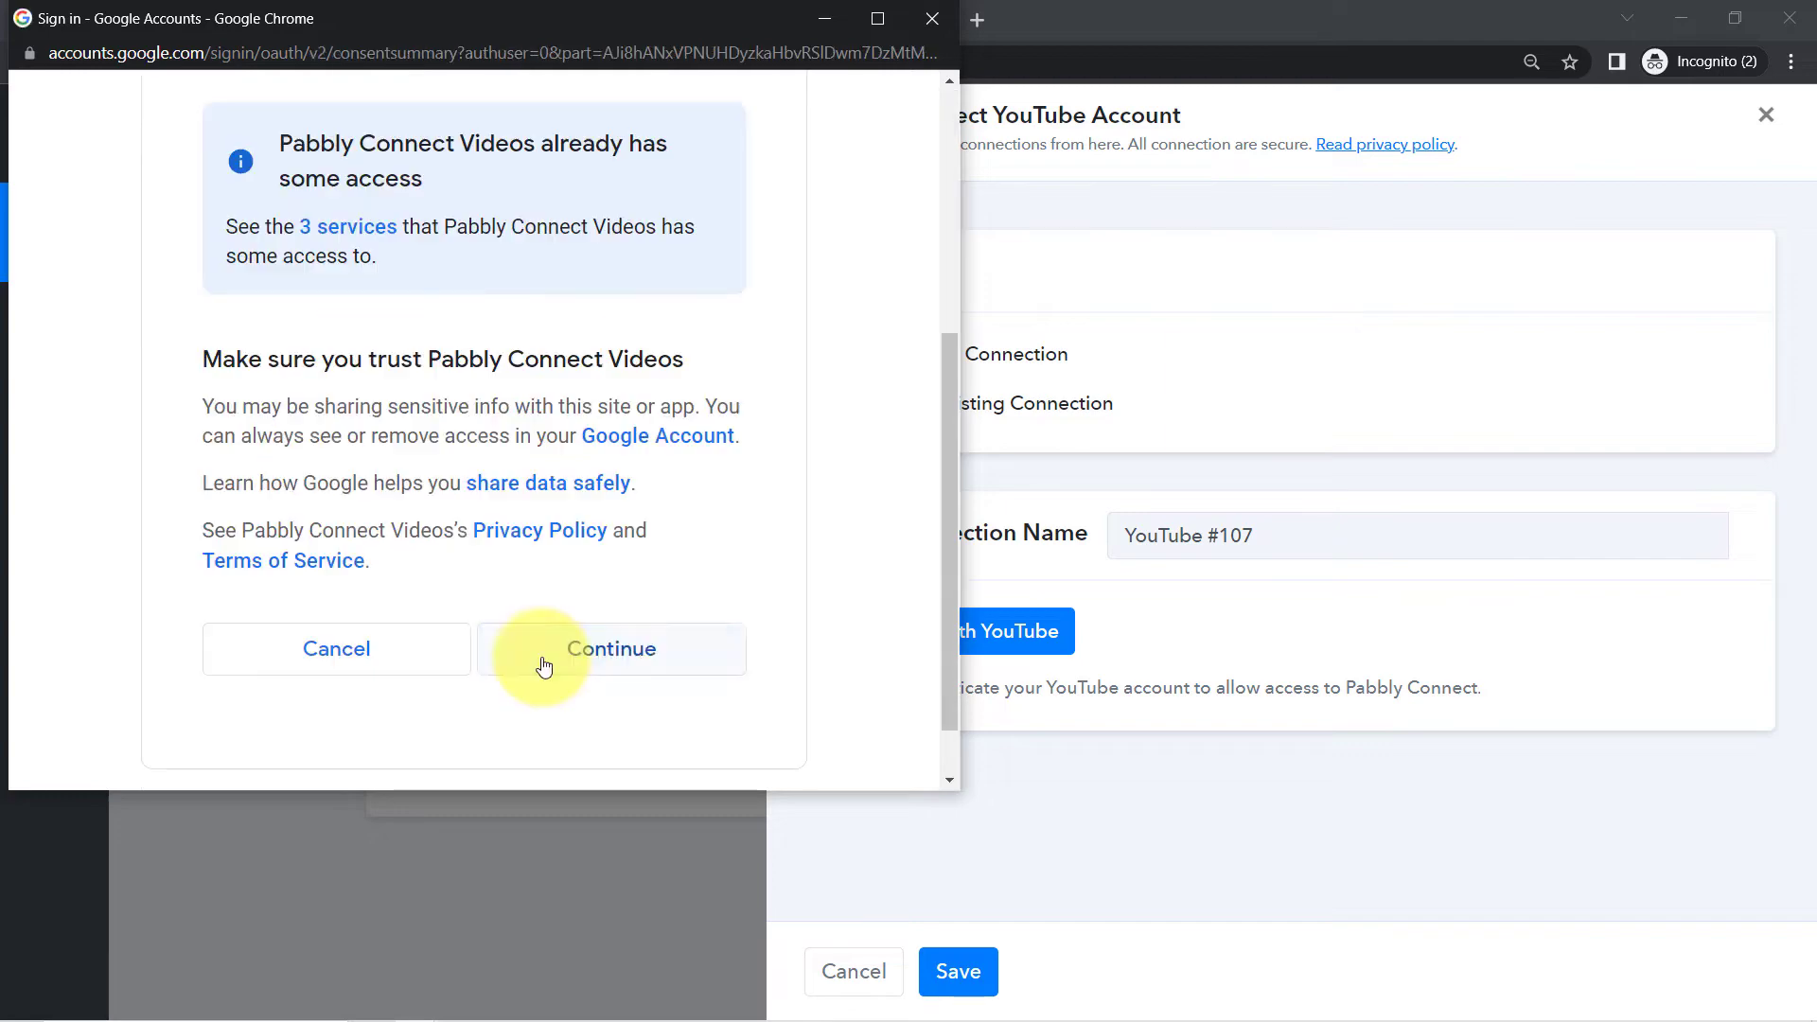
pyautogui.click(542, 662)
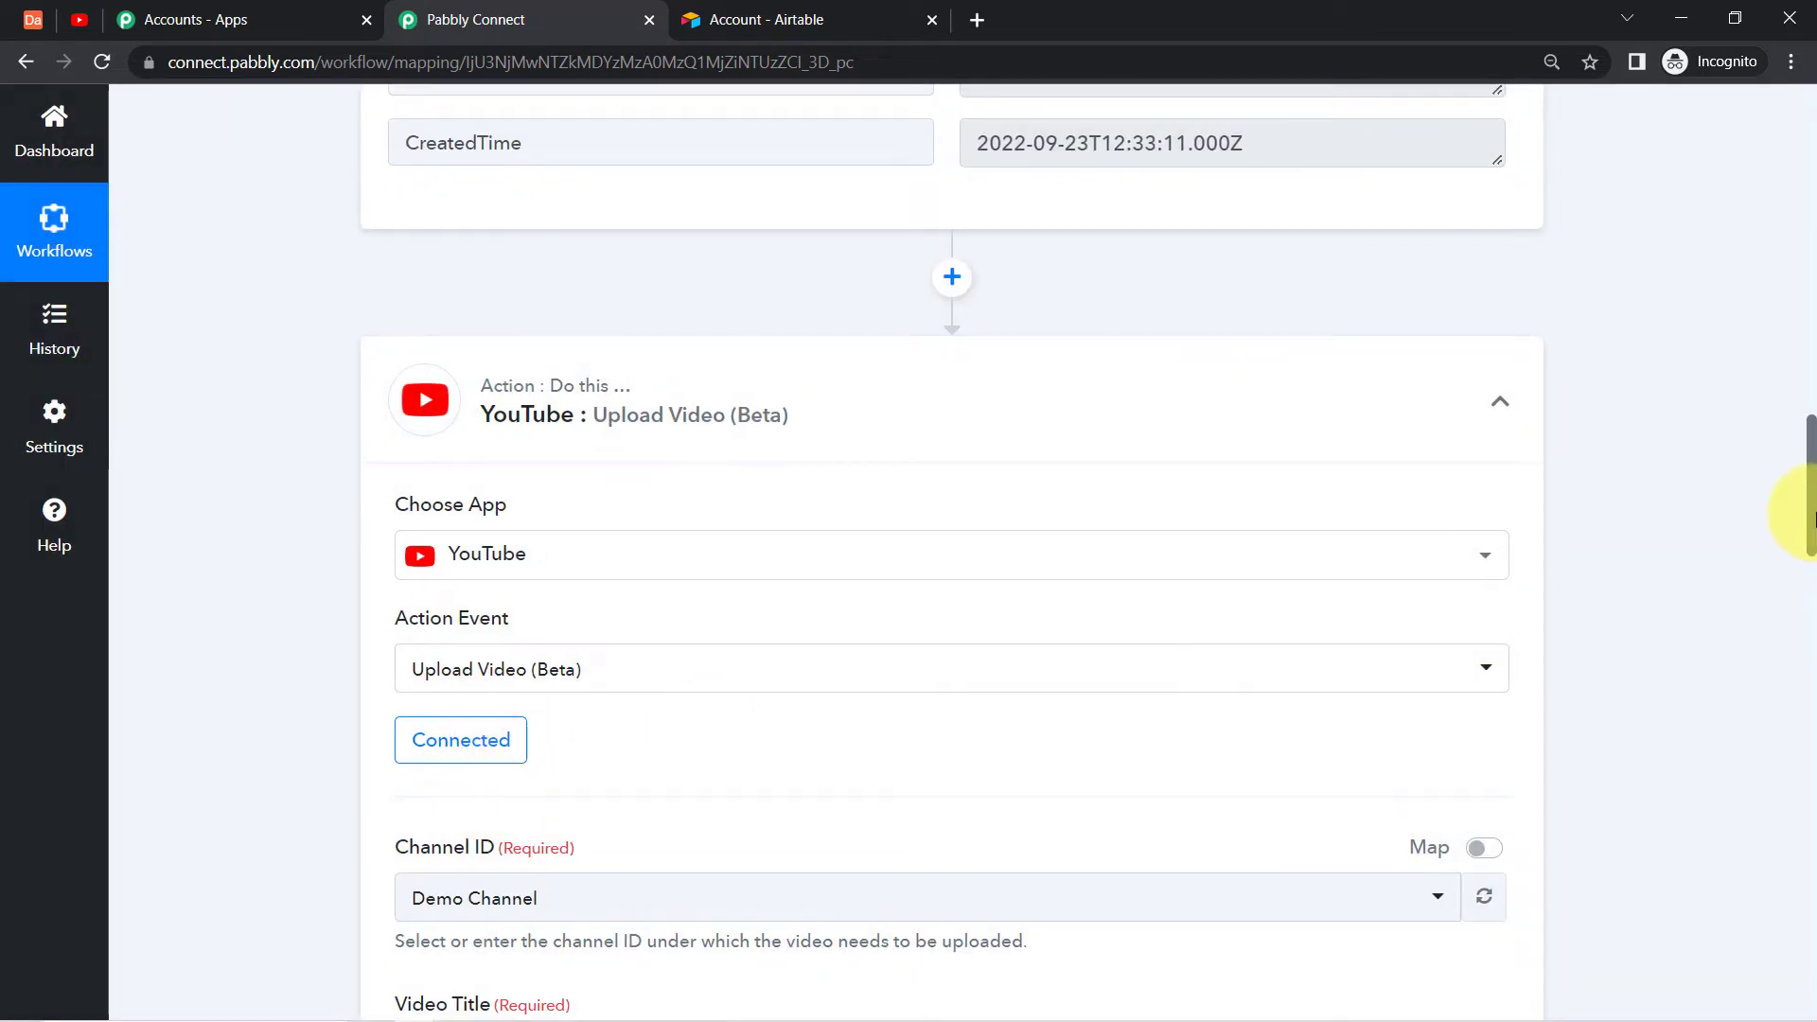
# Review the upload fields and the Airtable response, then map the Video Title to the record's Fields Video Title.
pyautogui.moveTo(1813, 518); pyautogui.dragTo(1811, 617)
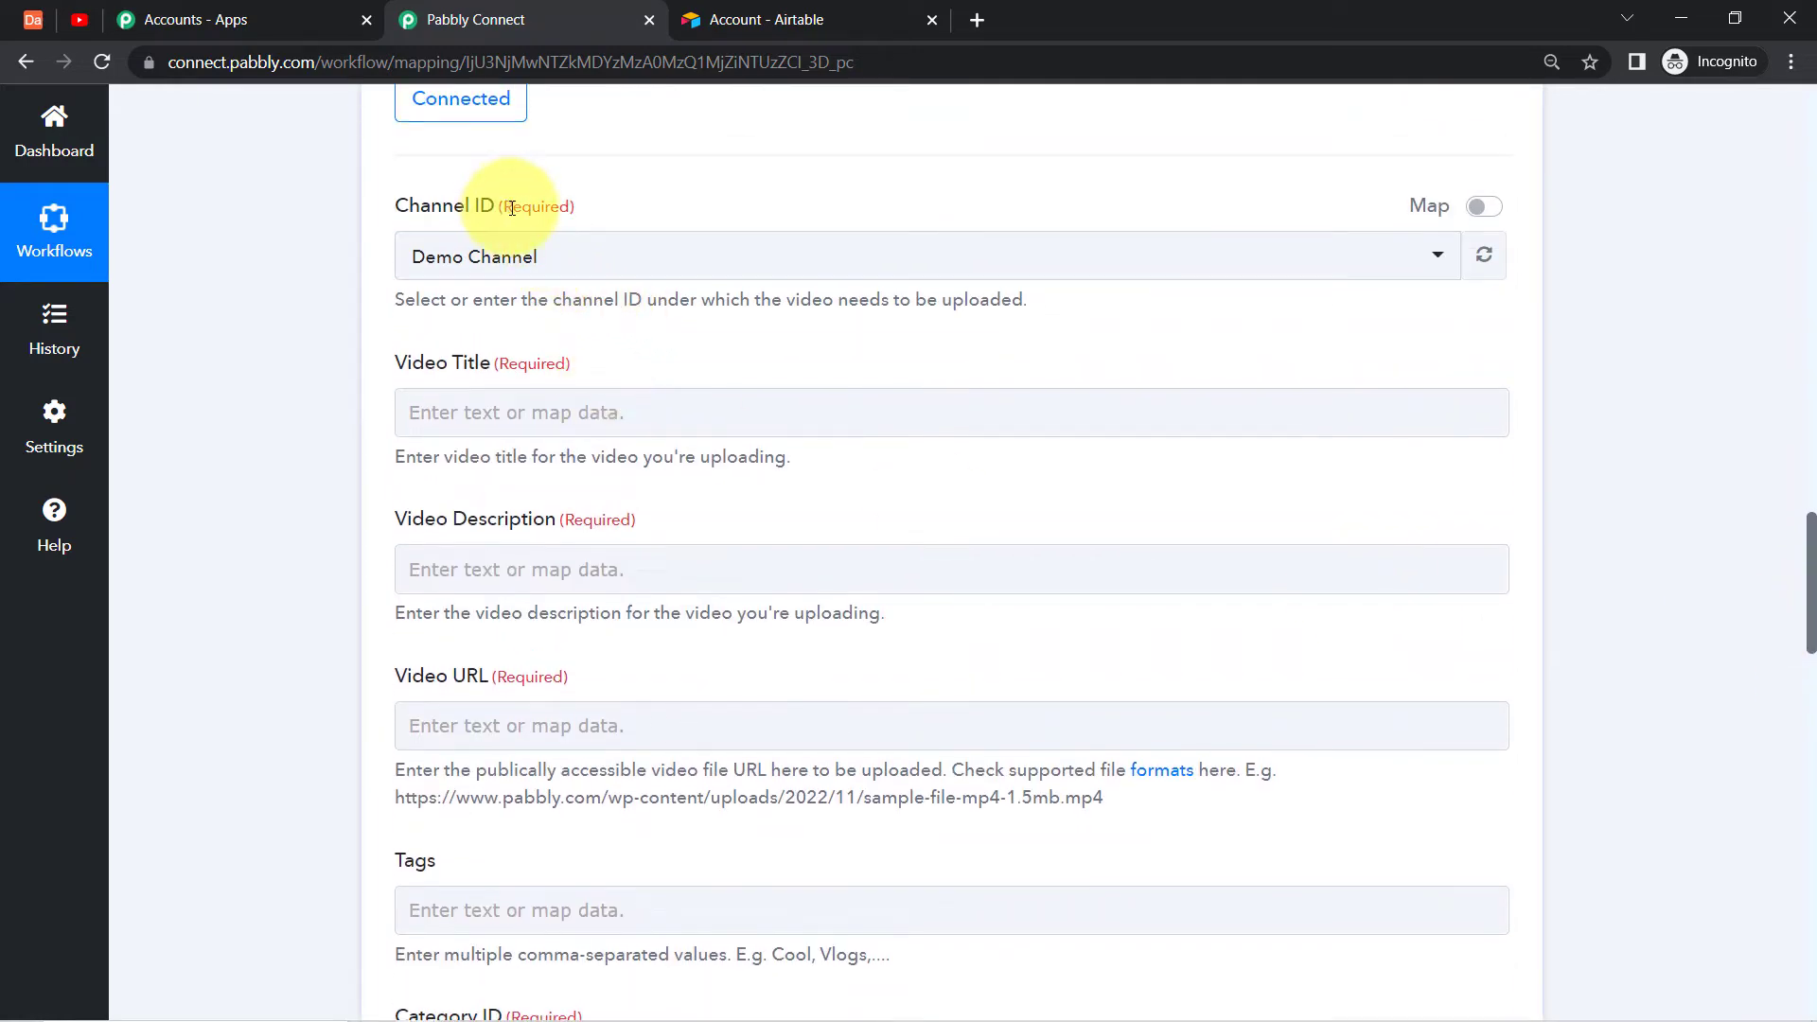
pyautogui.moveTo(491, 364); pyautogui.dragTo(586, 367)
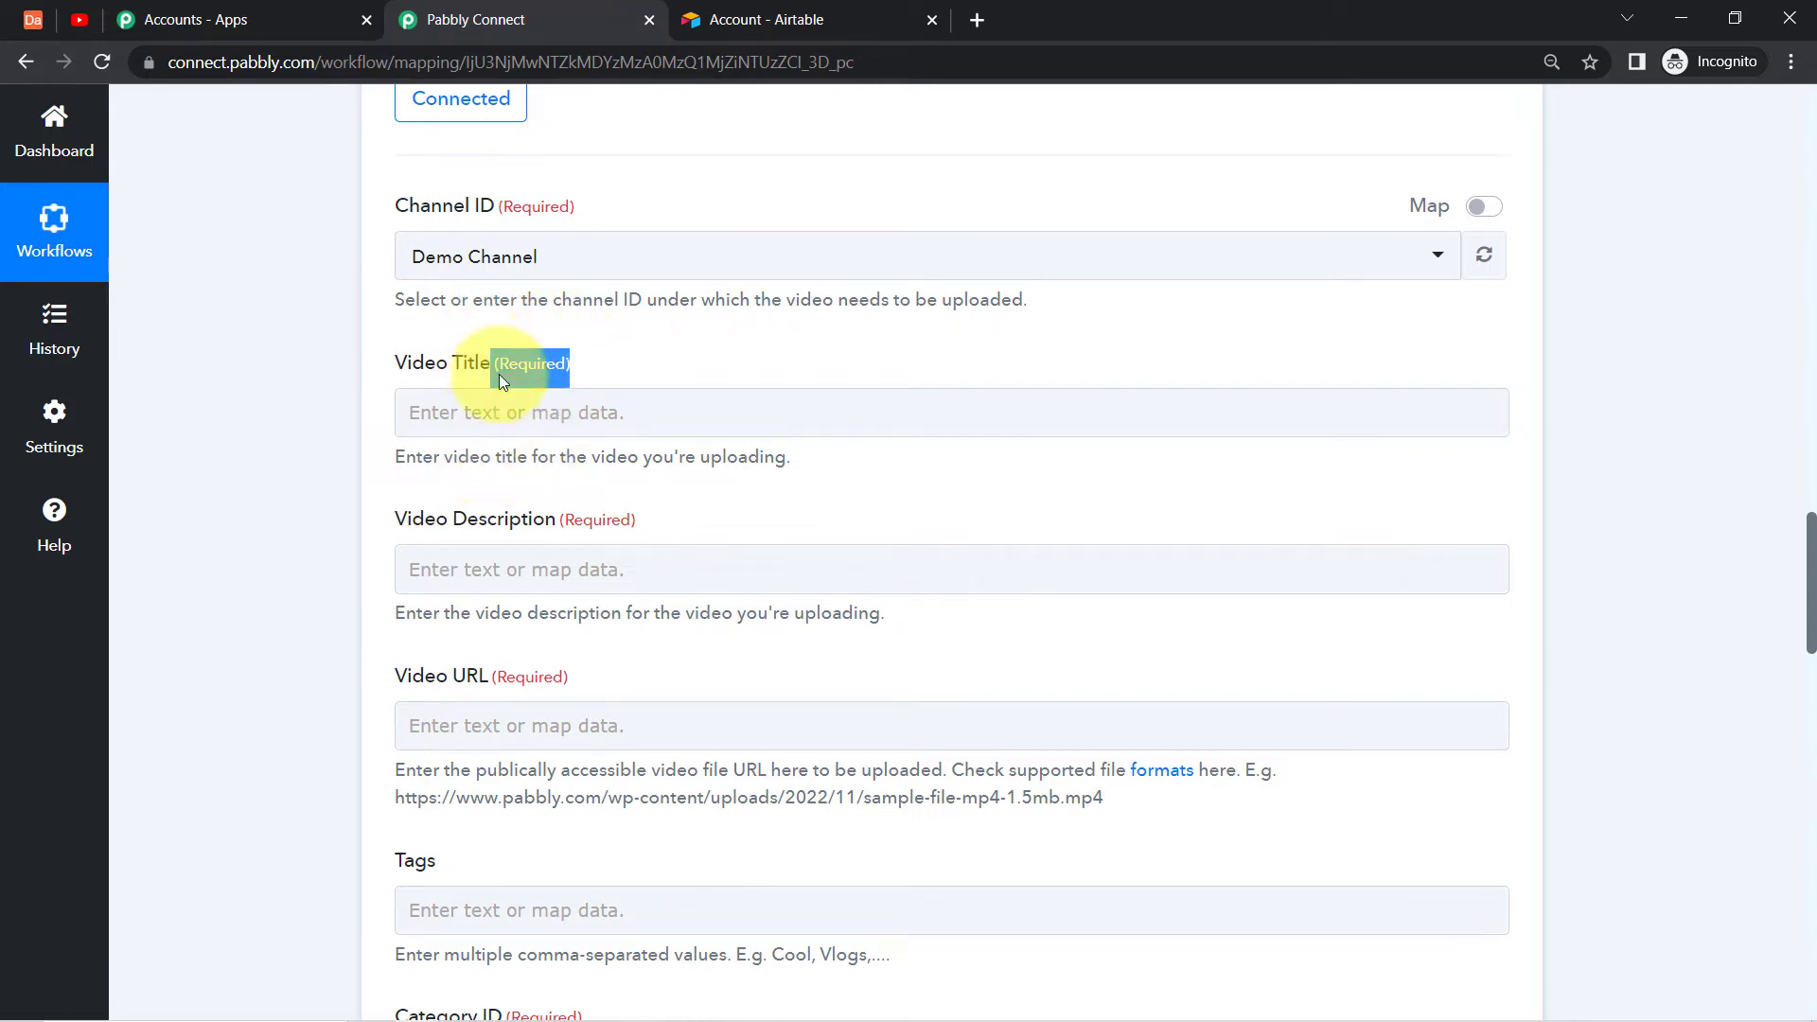
pyautogui.moveTo(1811, 625); pyautogui.dragTo(1777, 452)
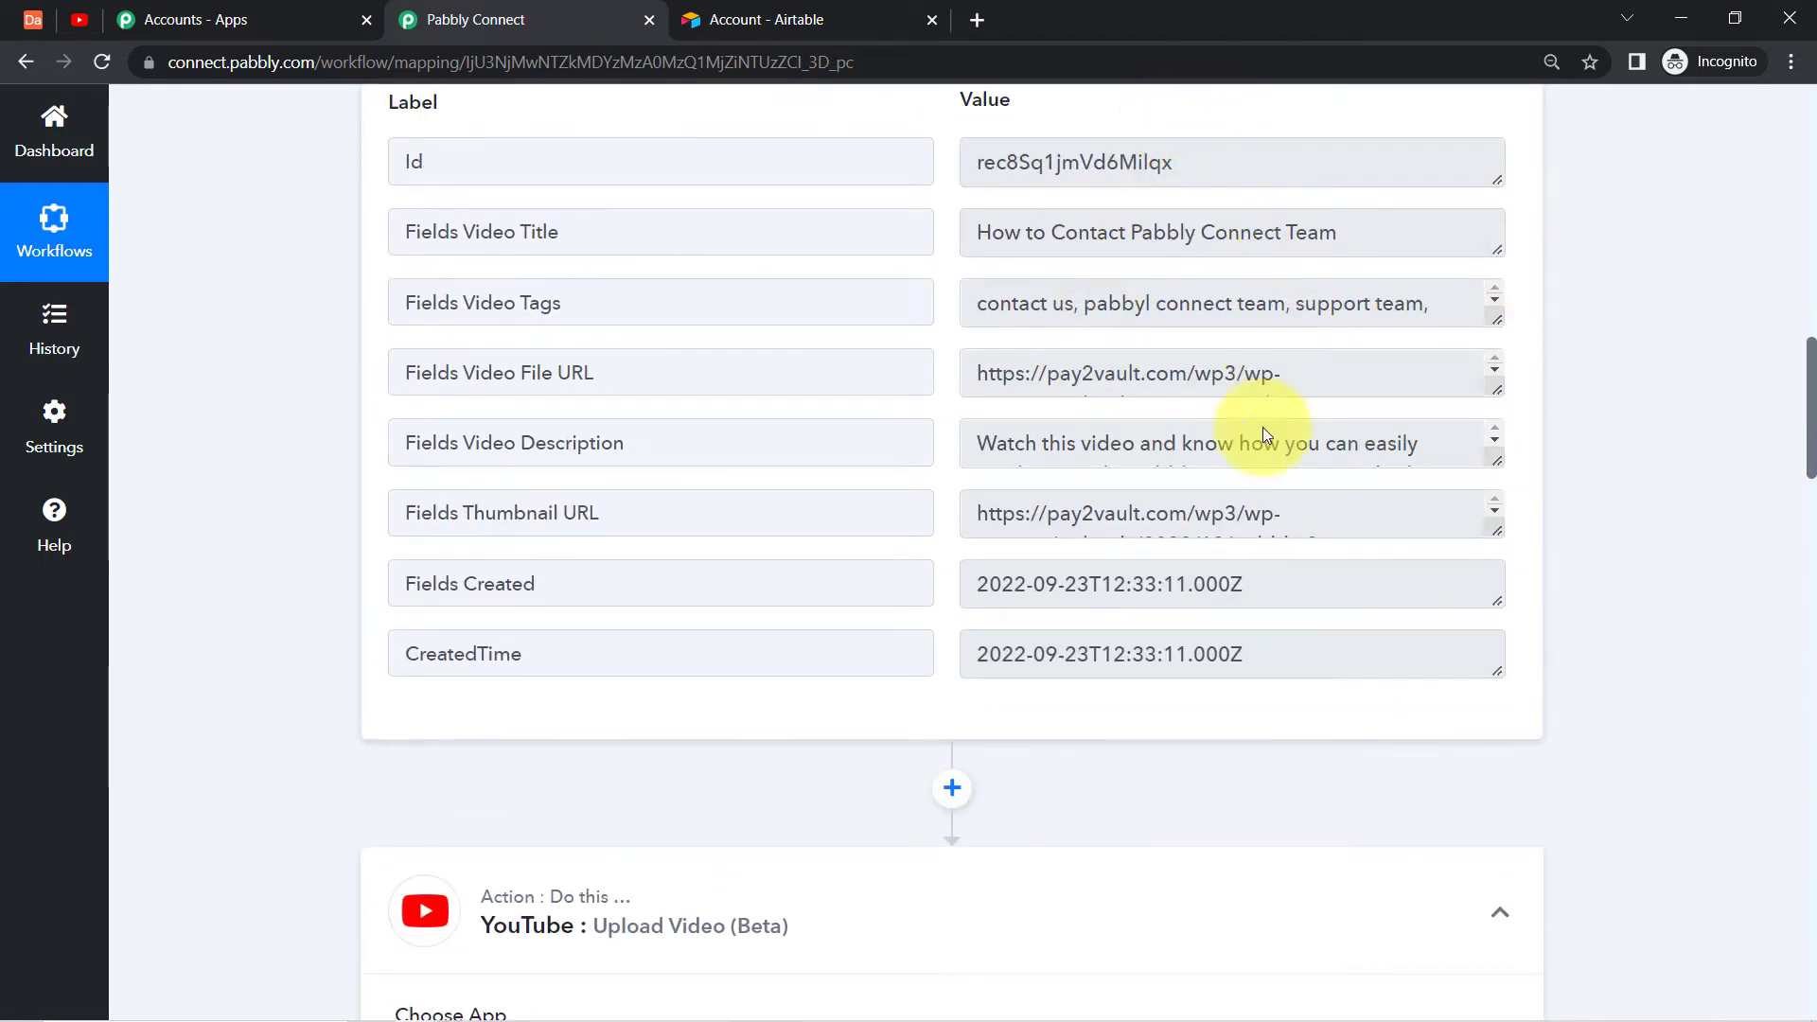
pyautogui.moveTo(1811, 376); pyautogui.dragTo(1811, 568)
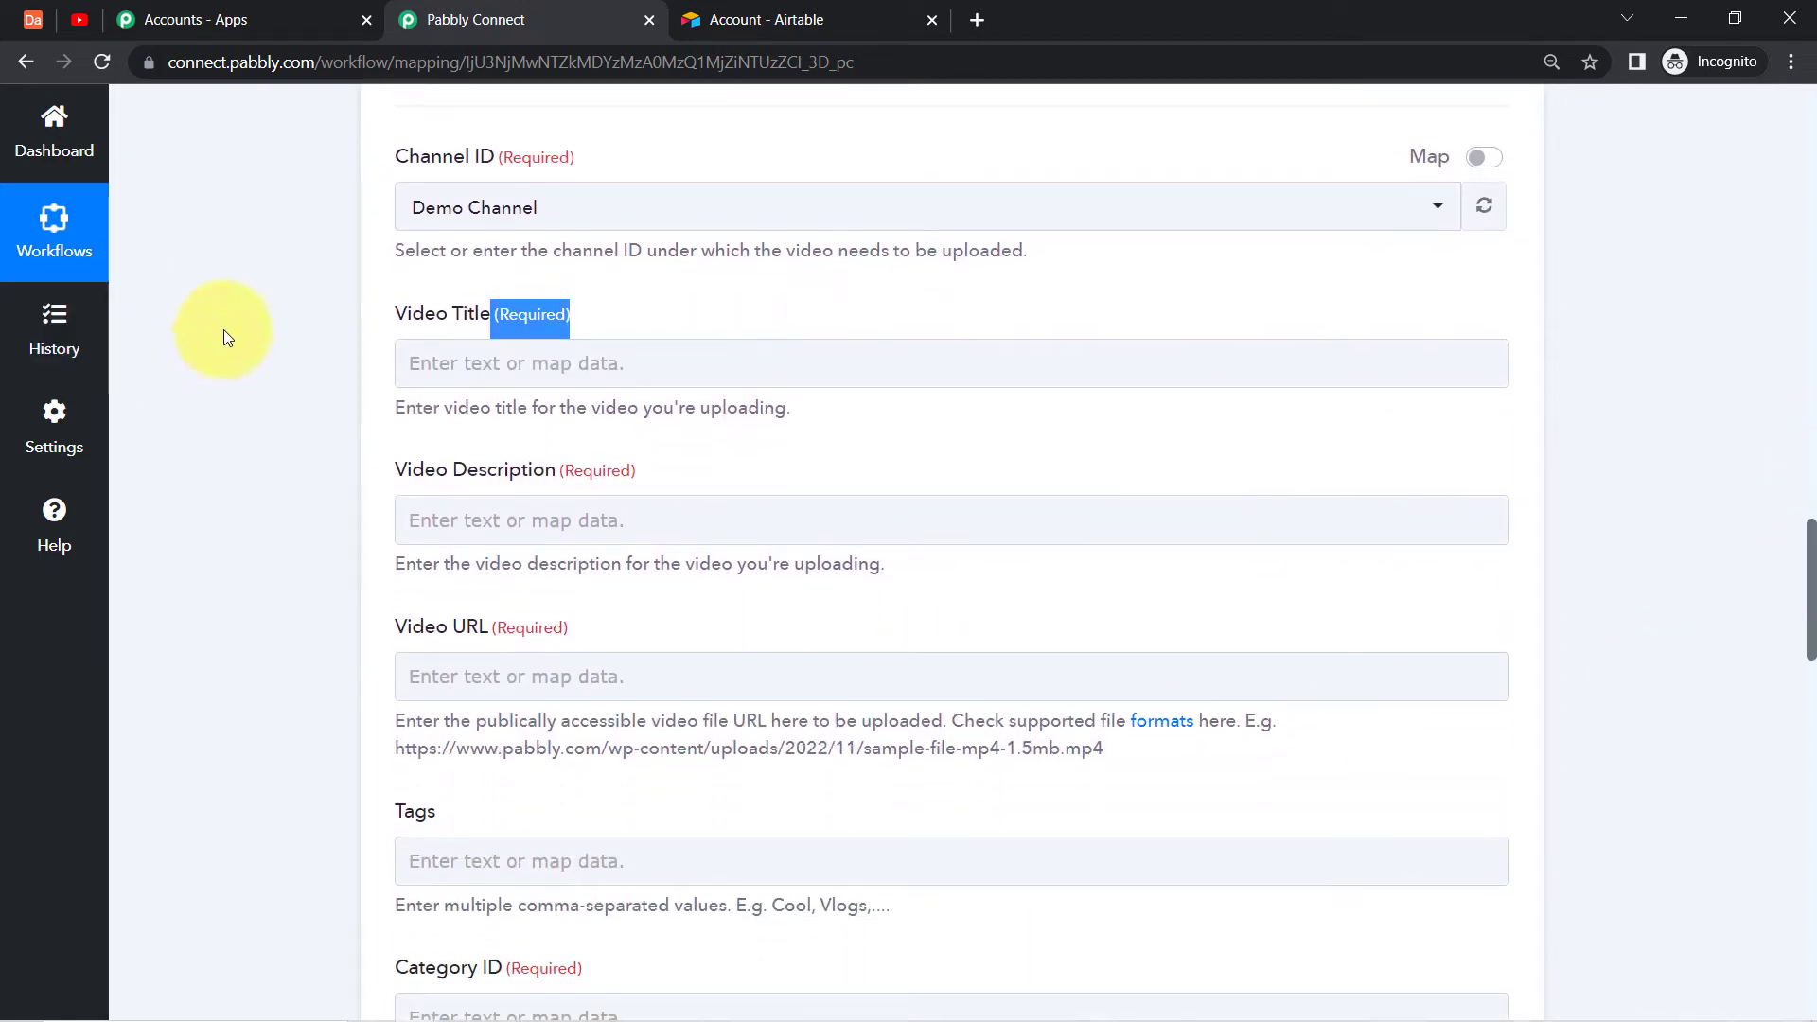
pyautogui.click(439, 365)
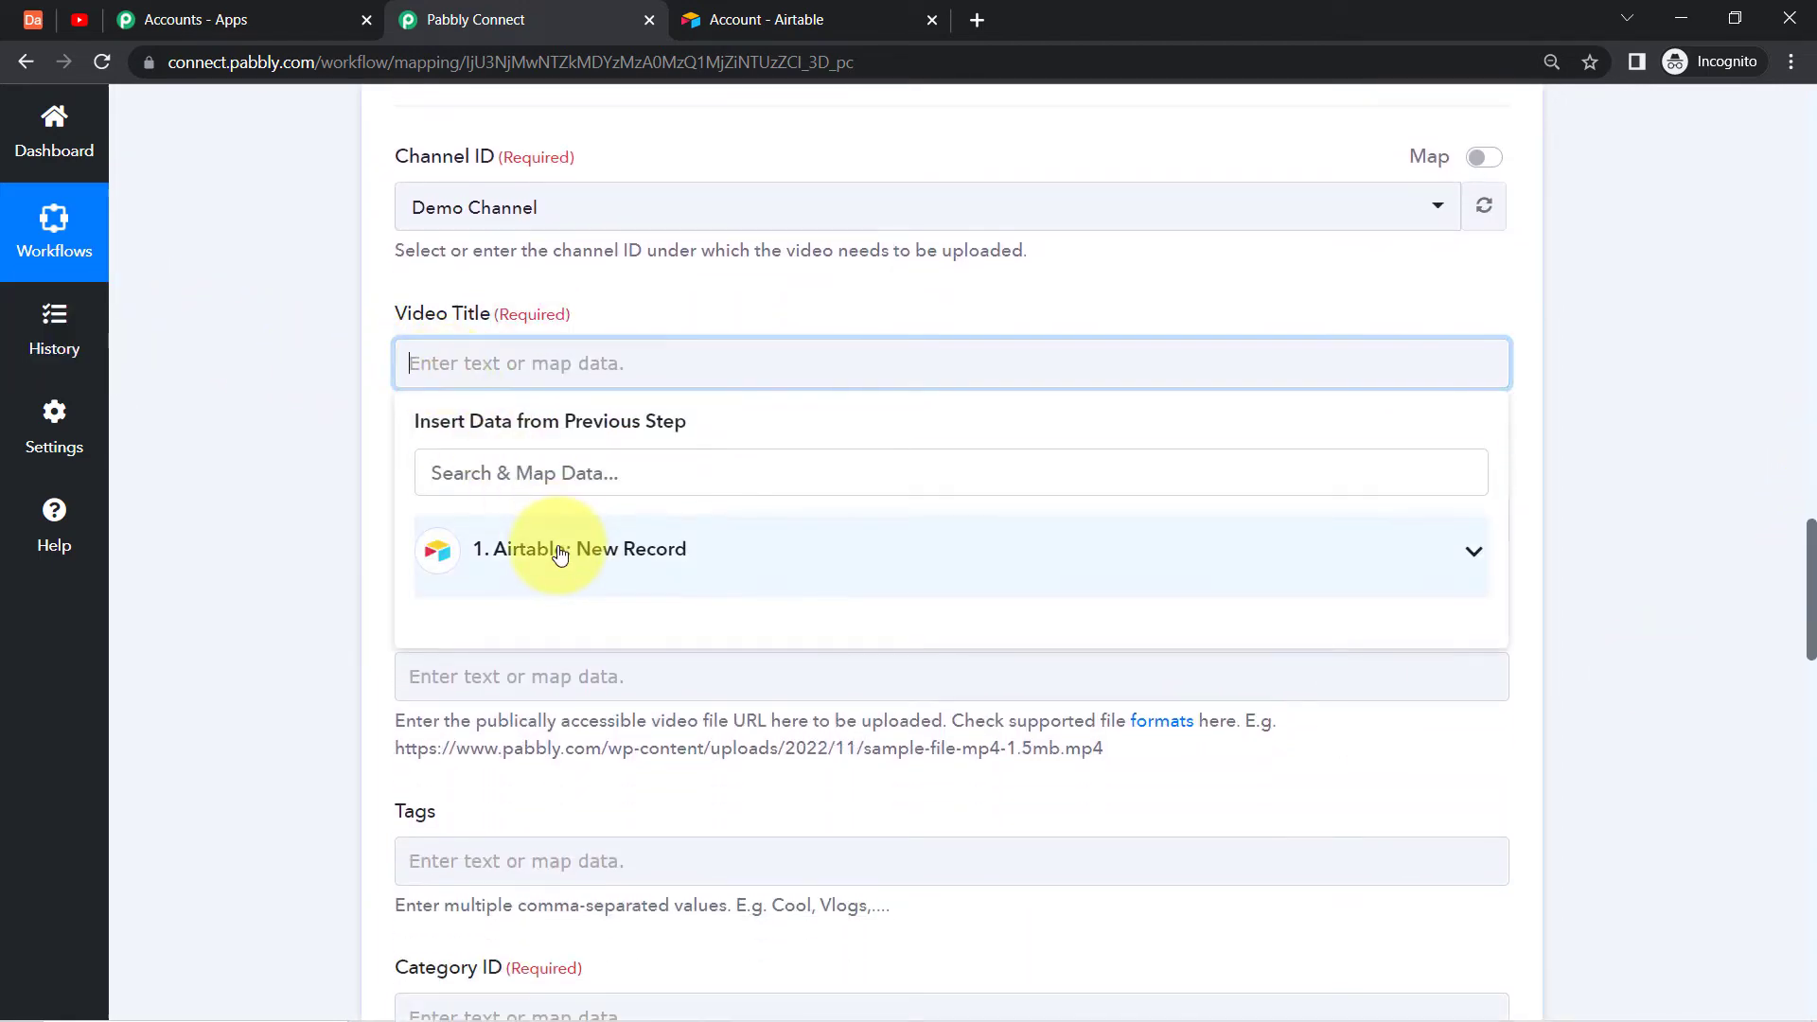
pyautogui.click(530, 553)
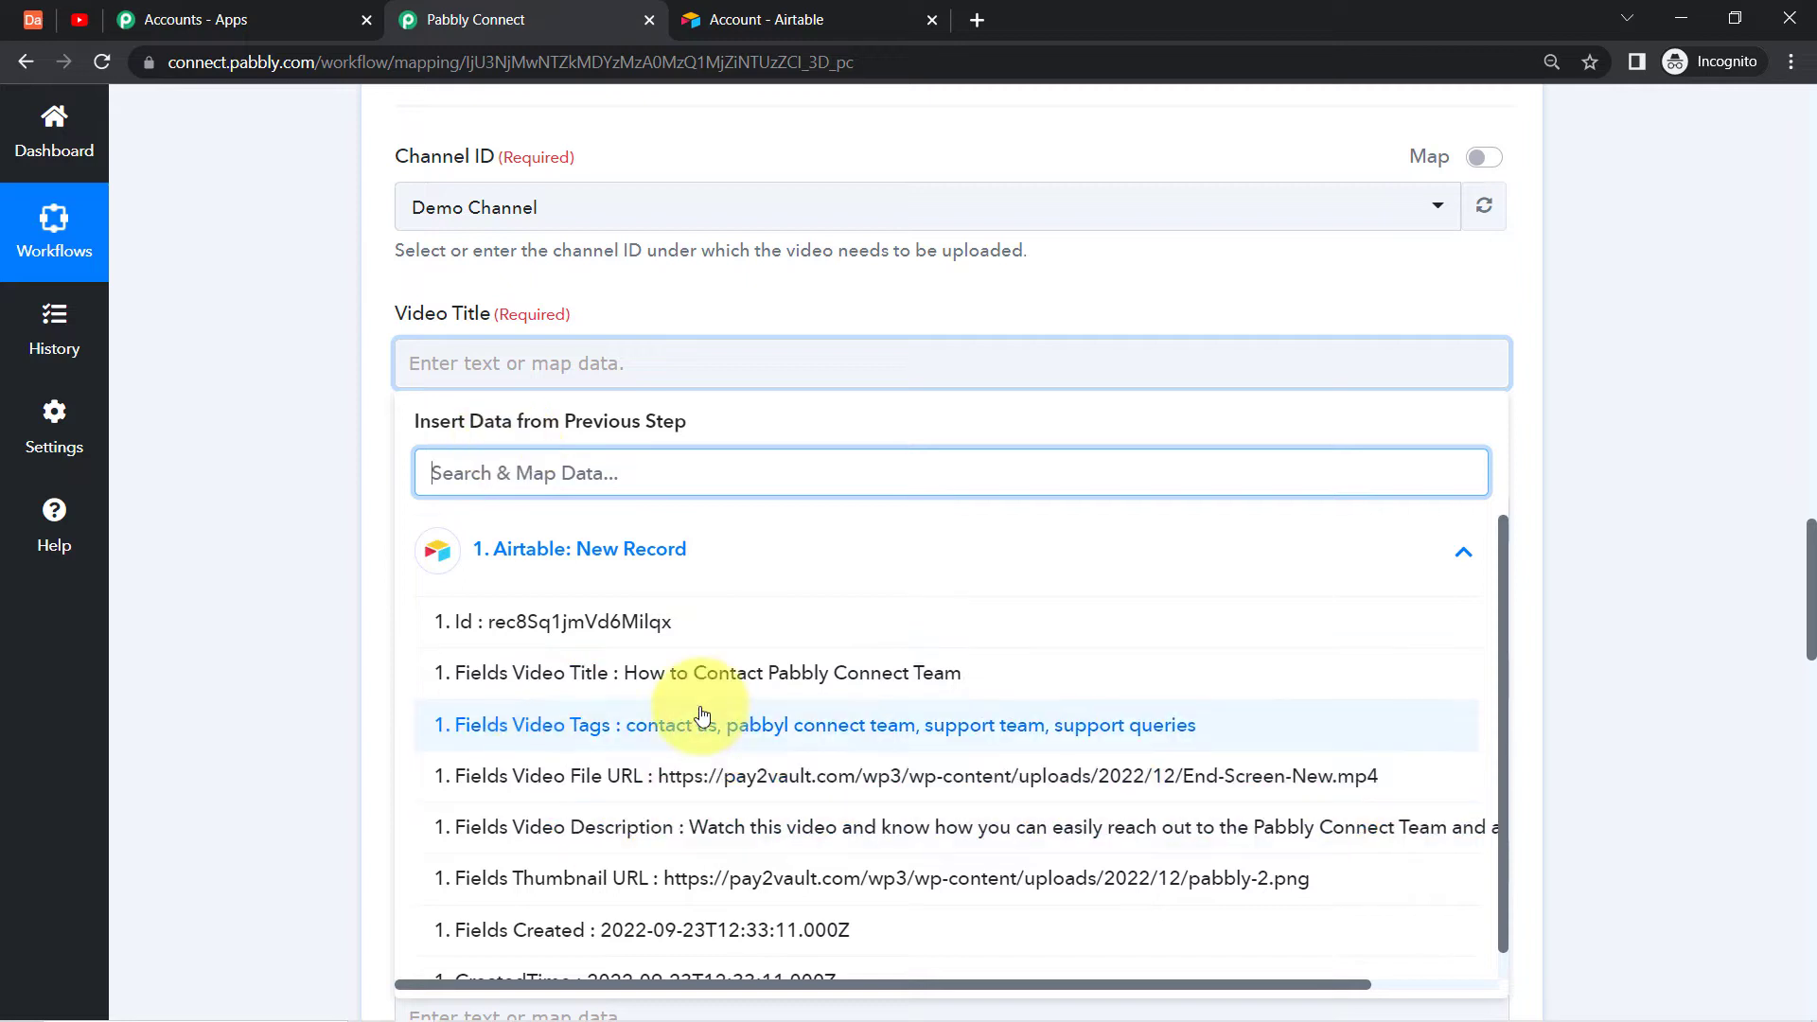
pyautogui.write('titl')
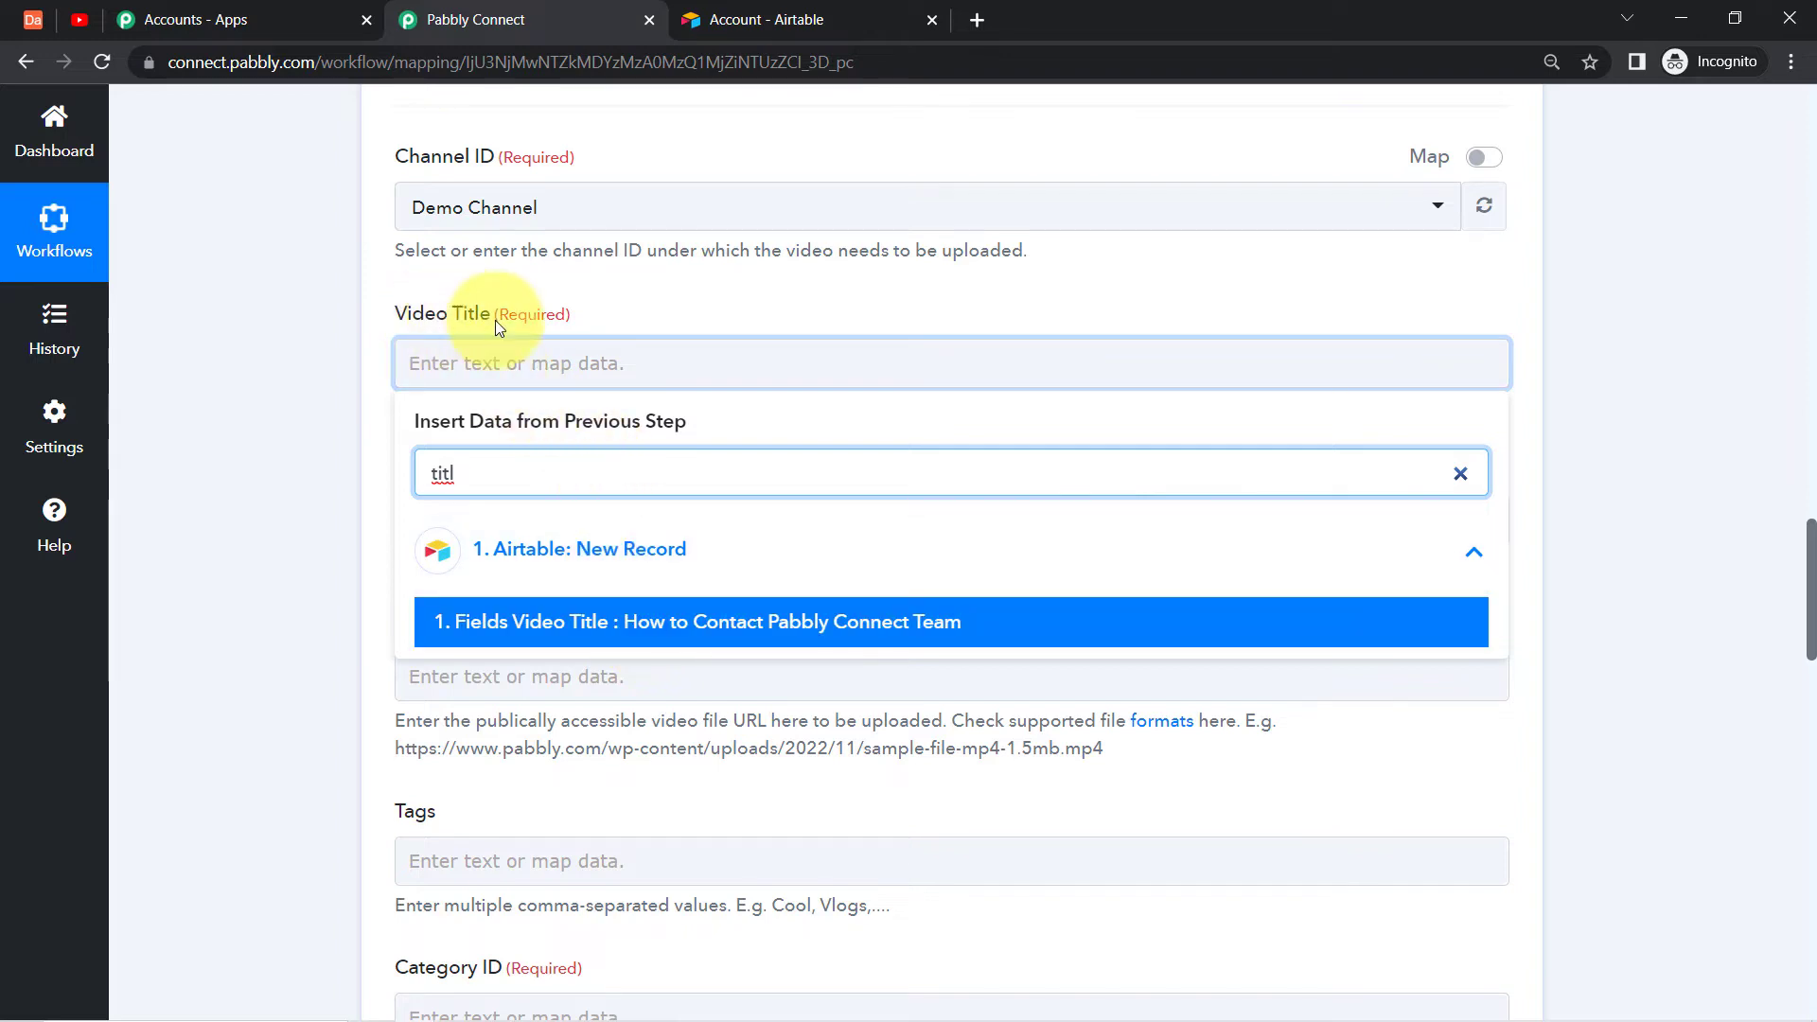
pyautogui.click(733, 641)
pyautogui.click(357, 479)
# Map the Video Description to Fields Video Description from the Airtable New Record response.
pyautogui.click(474, 532)
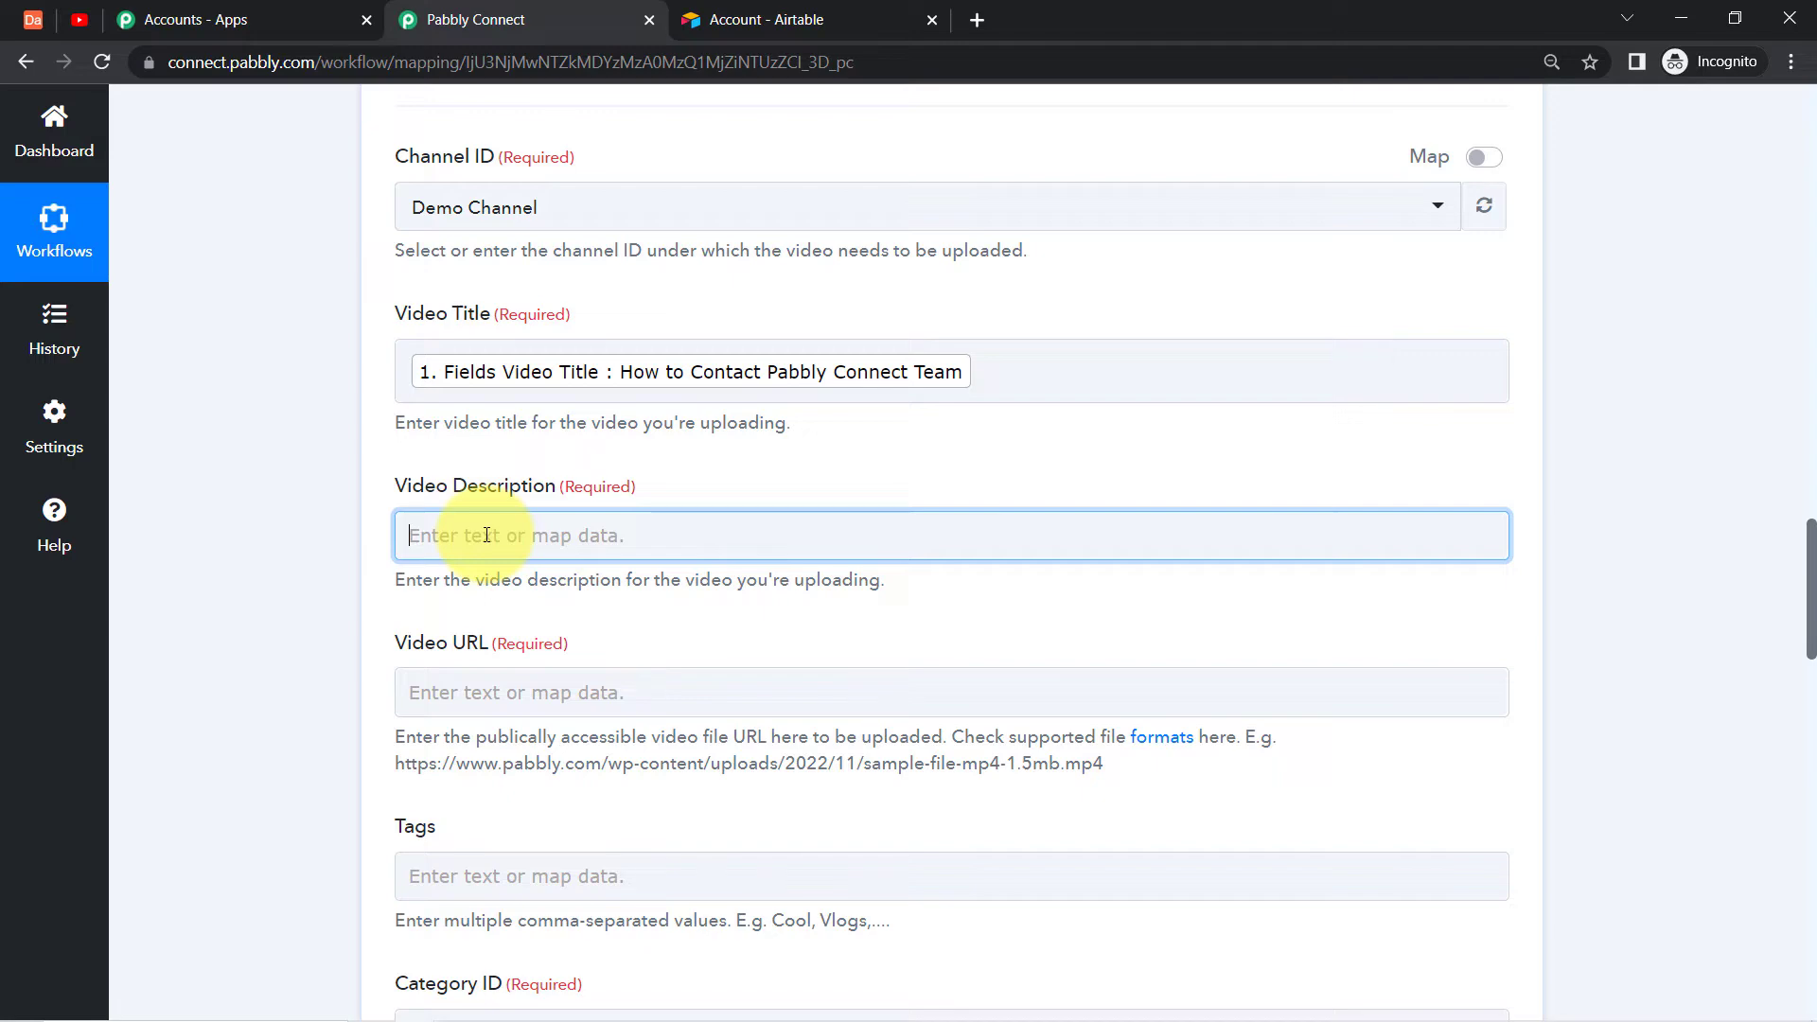
pyautogui.click(598, 712)
pyautogui.moveTo(1810, 620); pyautogui.dragTo(1806, 657)
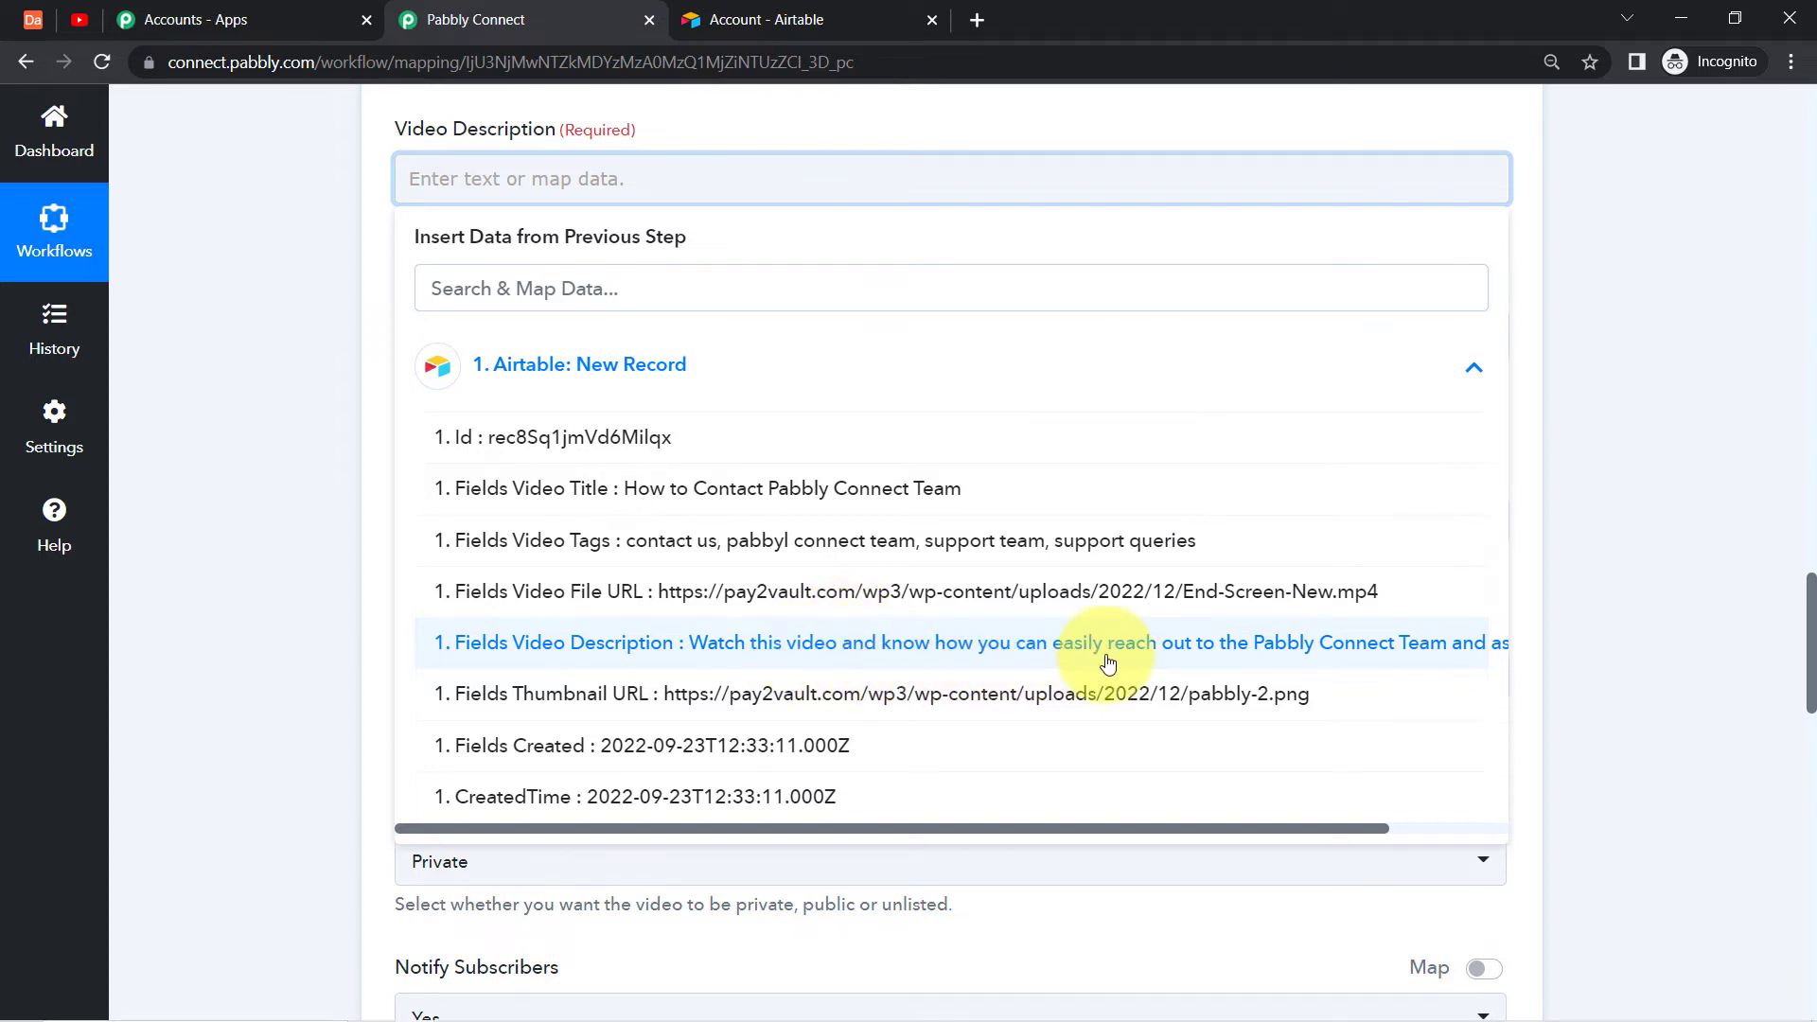
pyautogui.click(1080, 662)
pyautogui.click(306, 498)
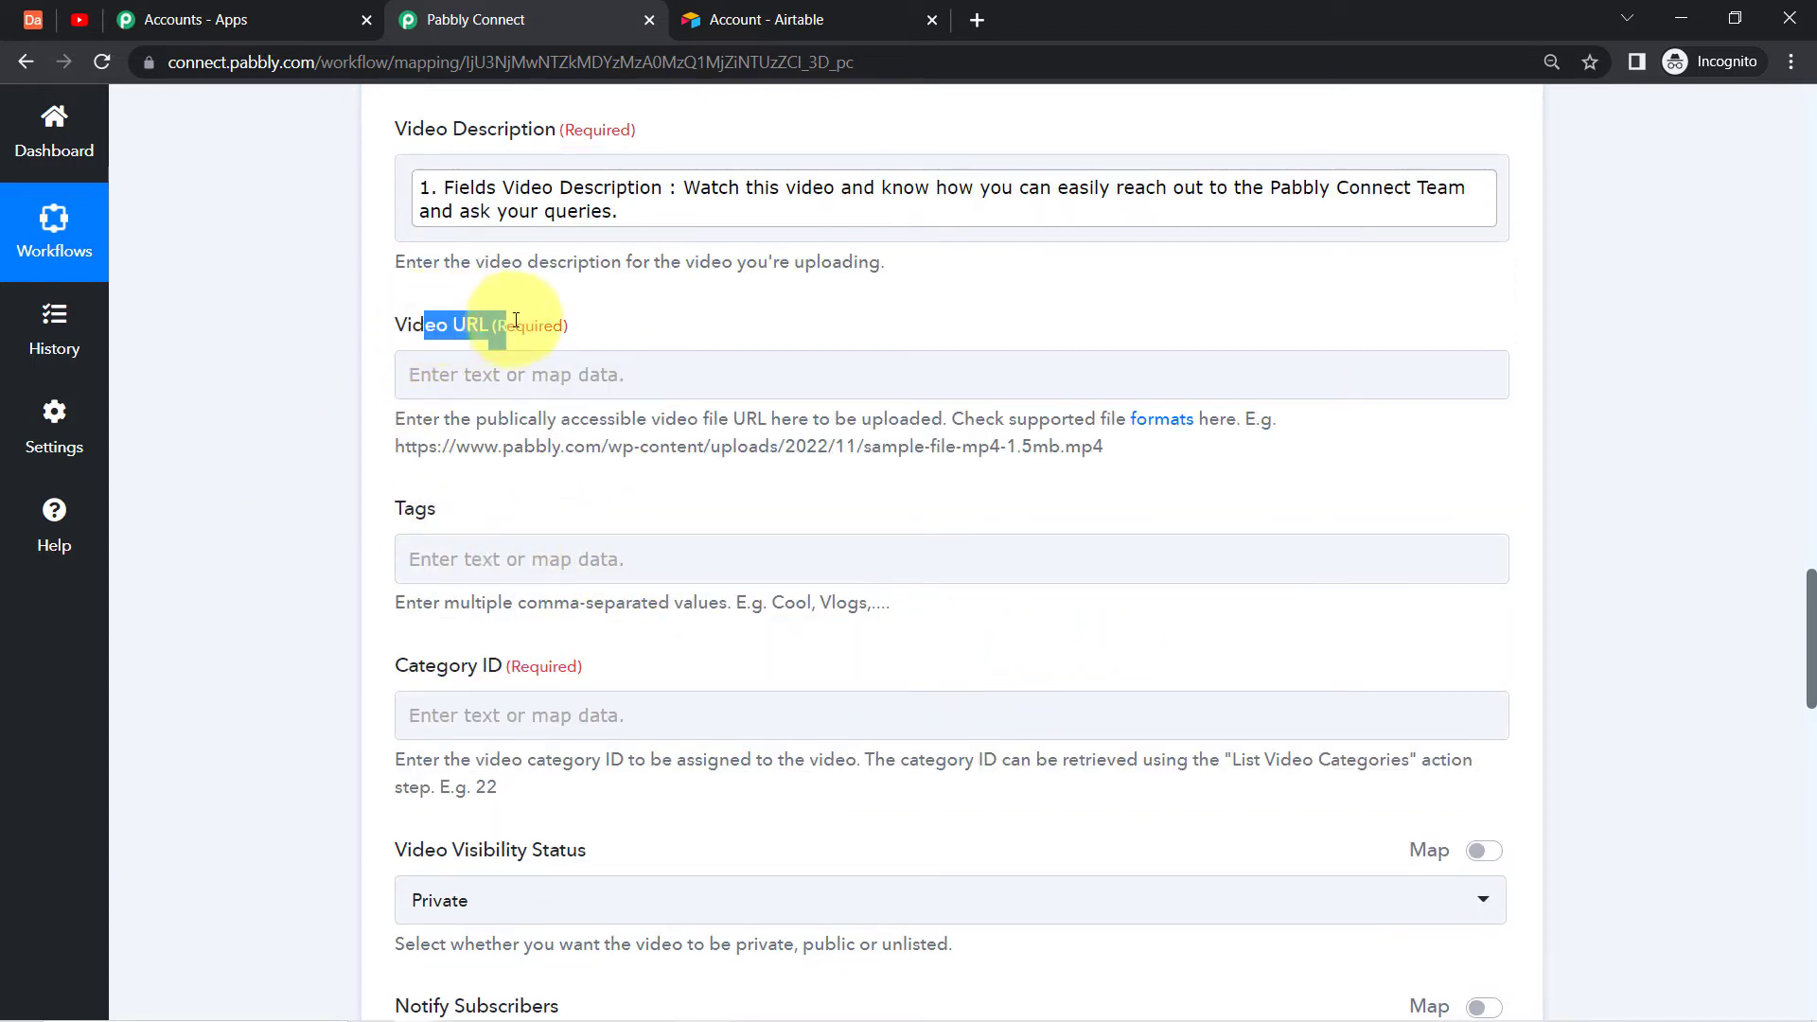
# Map the Video URL to Fields Video File URL from the Airtable response.
pyautogui.click(481, 374)
pyautogui.click(559, 568)
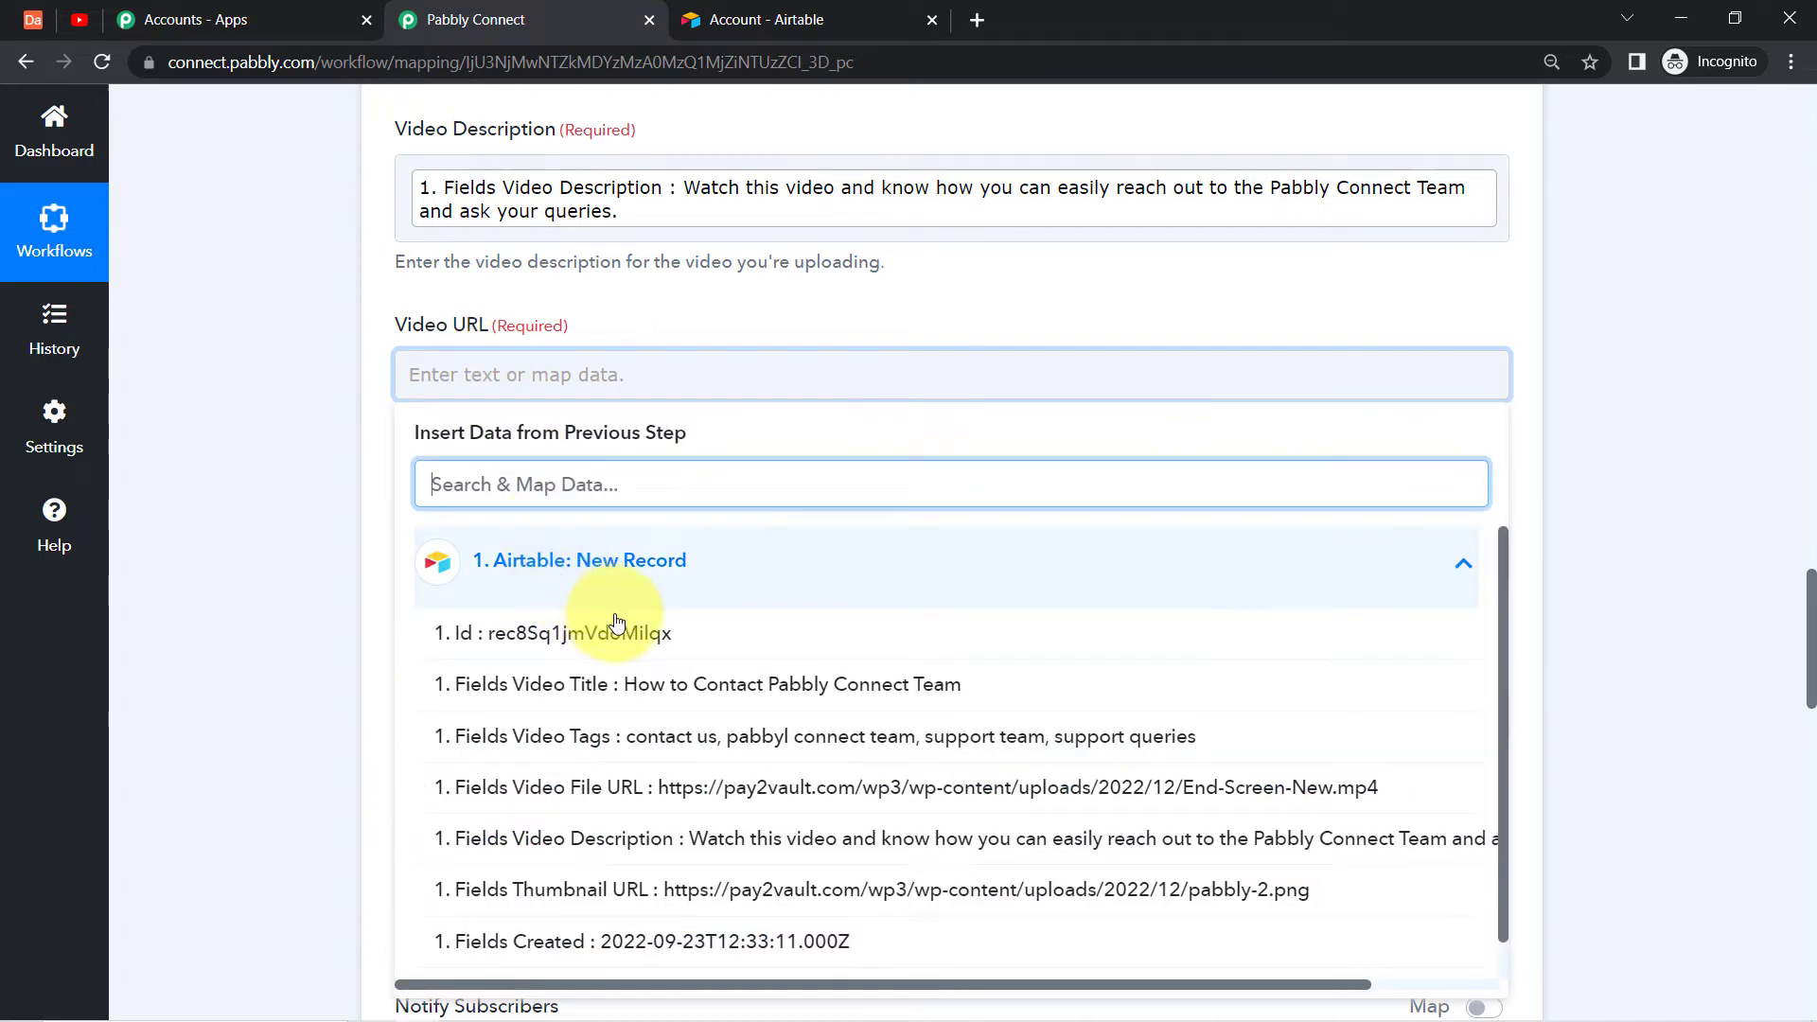
pyautogui.click(719, 789)
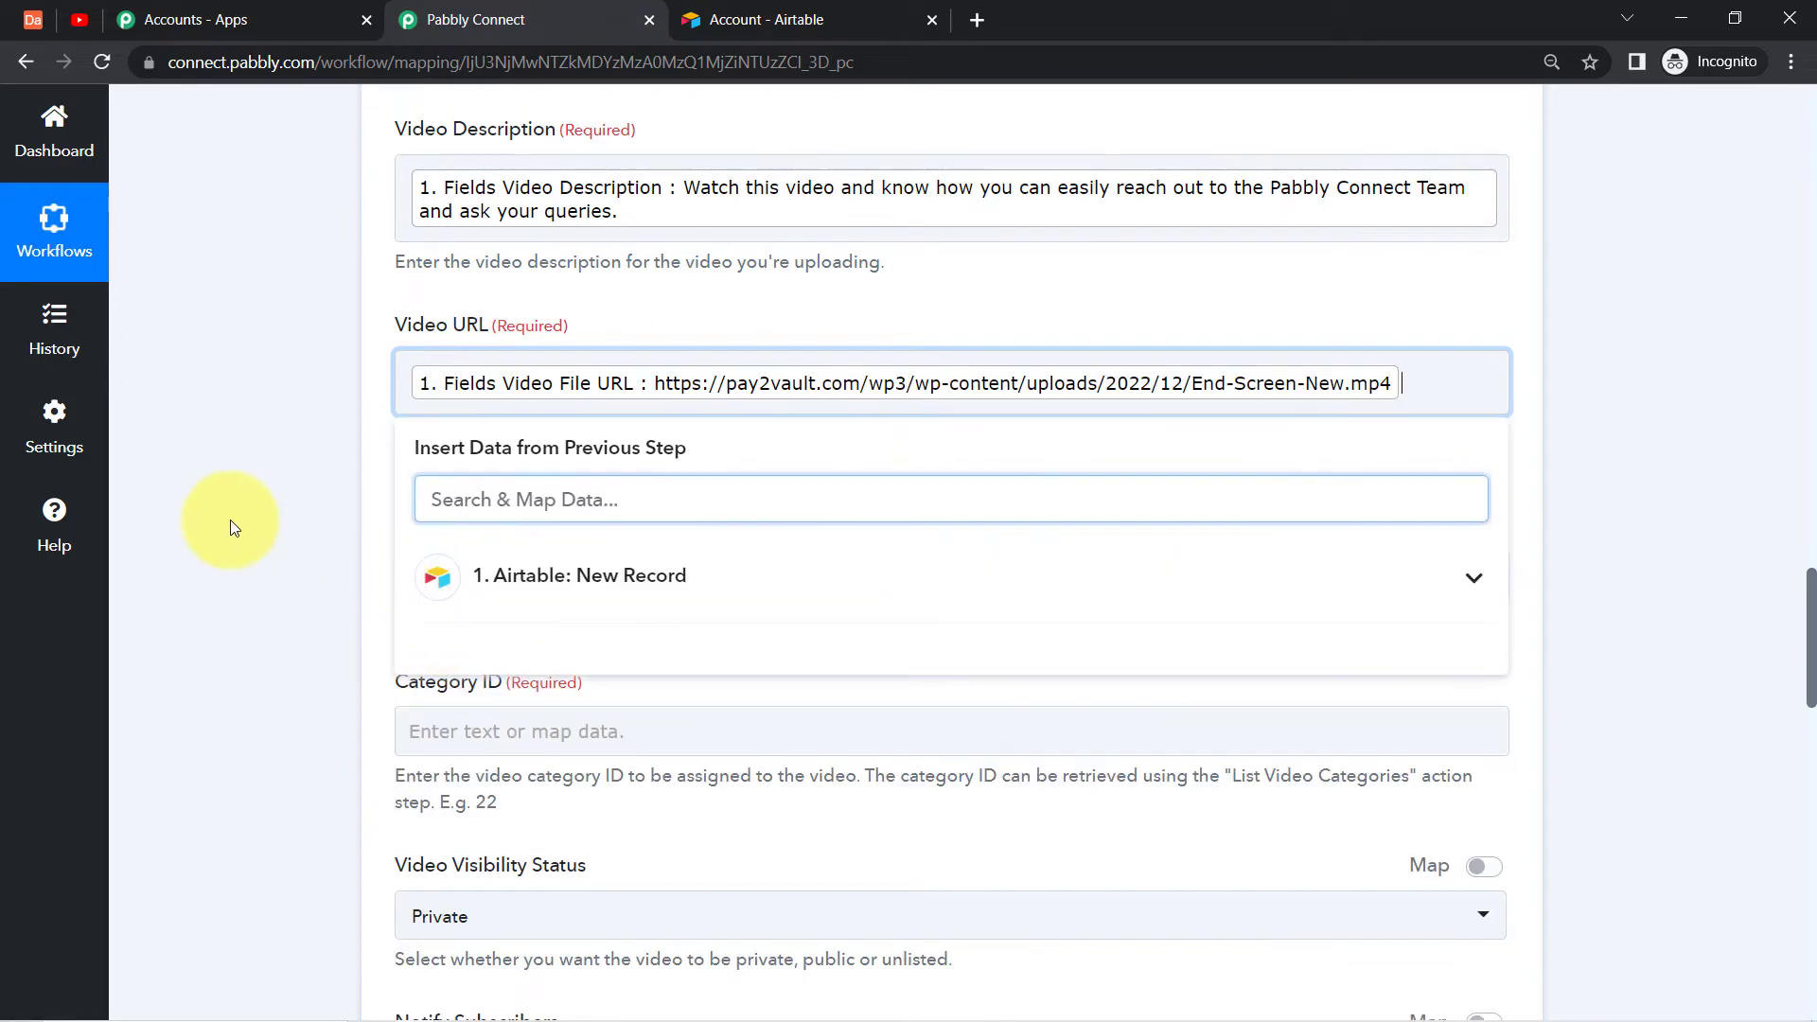
pyautogui.click(357, 553)
# Map the upload action's Tags to Fields Video Tags from the Airtable response.
pyautogui.scroll(-5, 1810, 682)
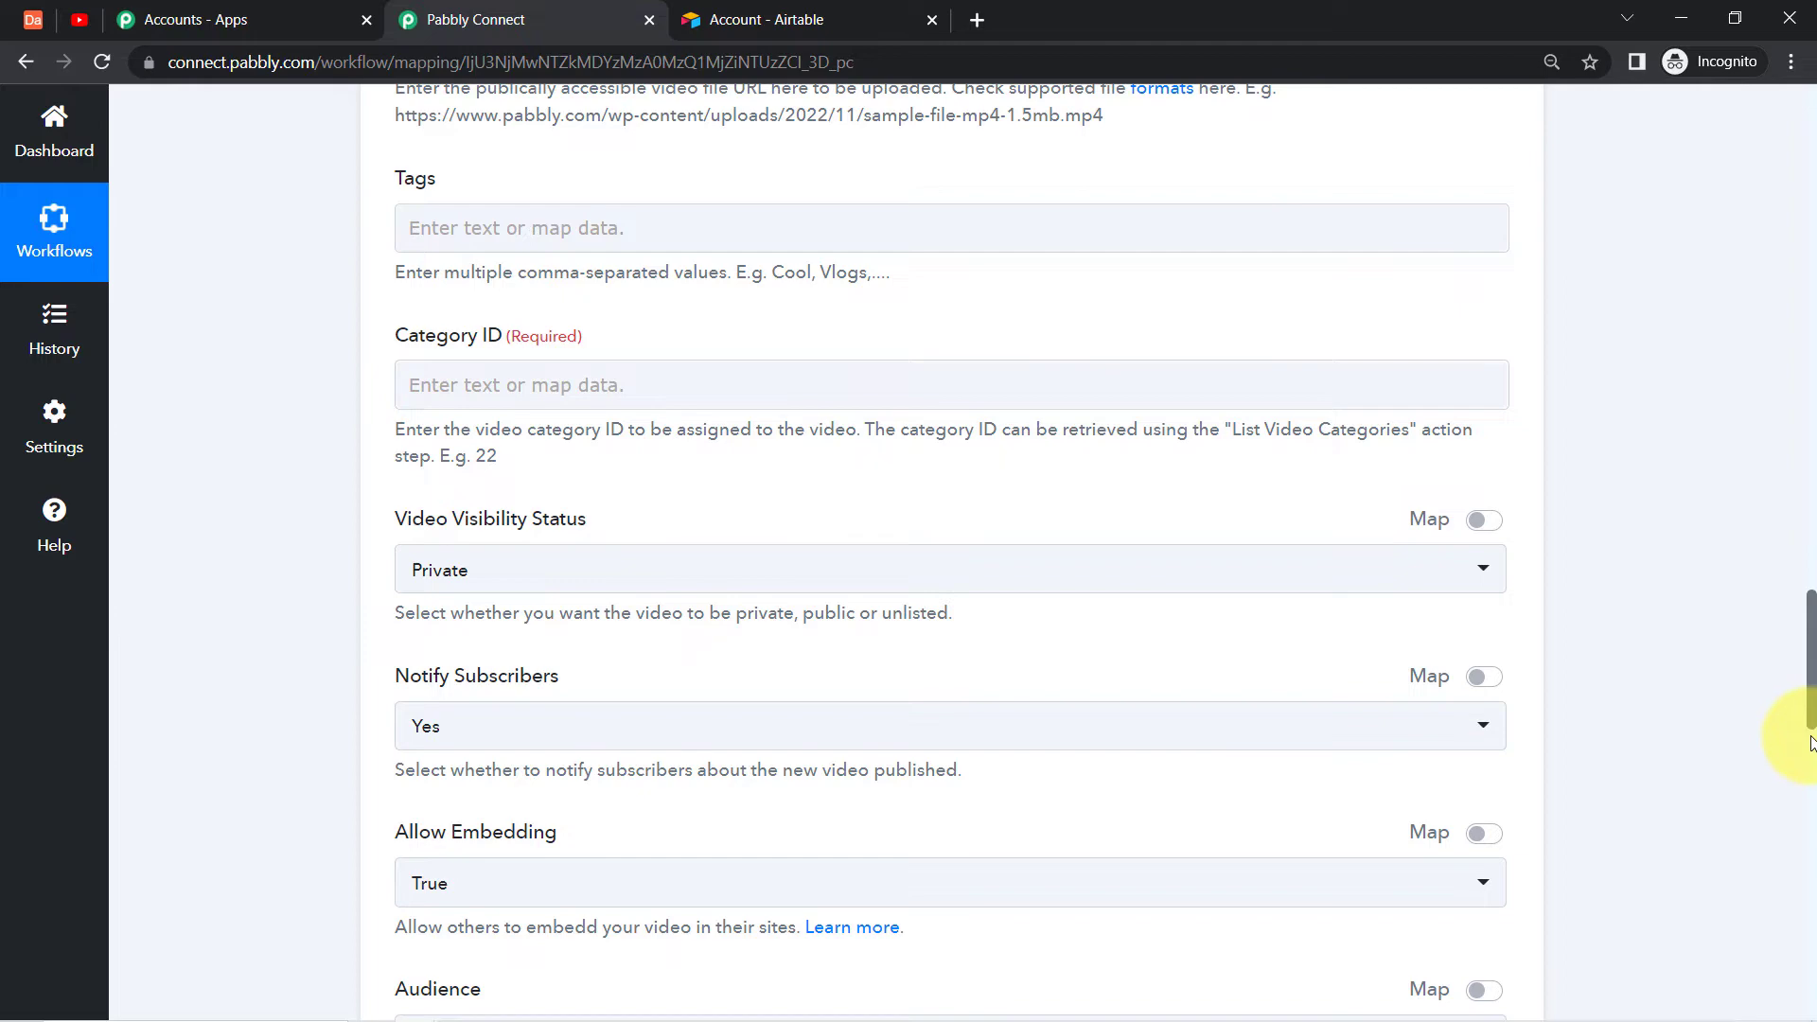
pyautogui.click(511, 158)
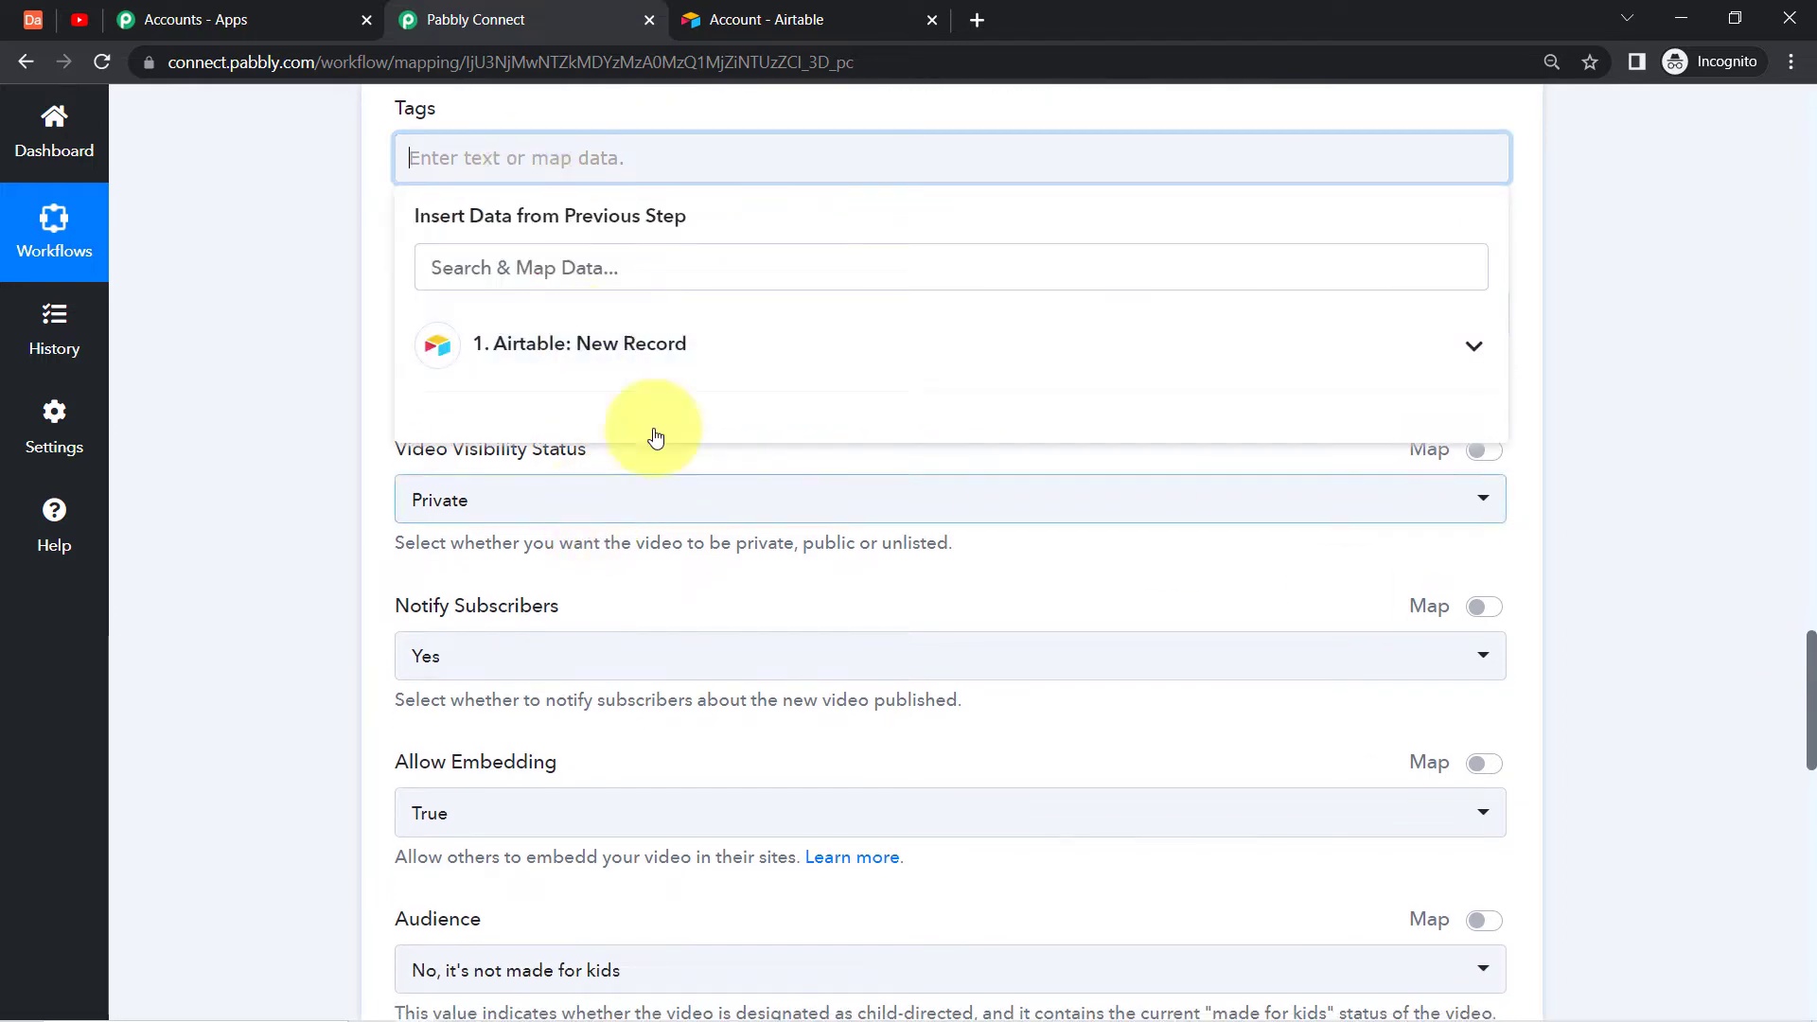
pyautogui.click(649, 344)
pyautogui.click(649, 520)
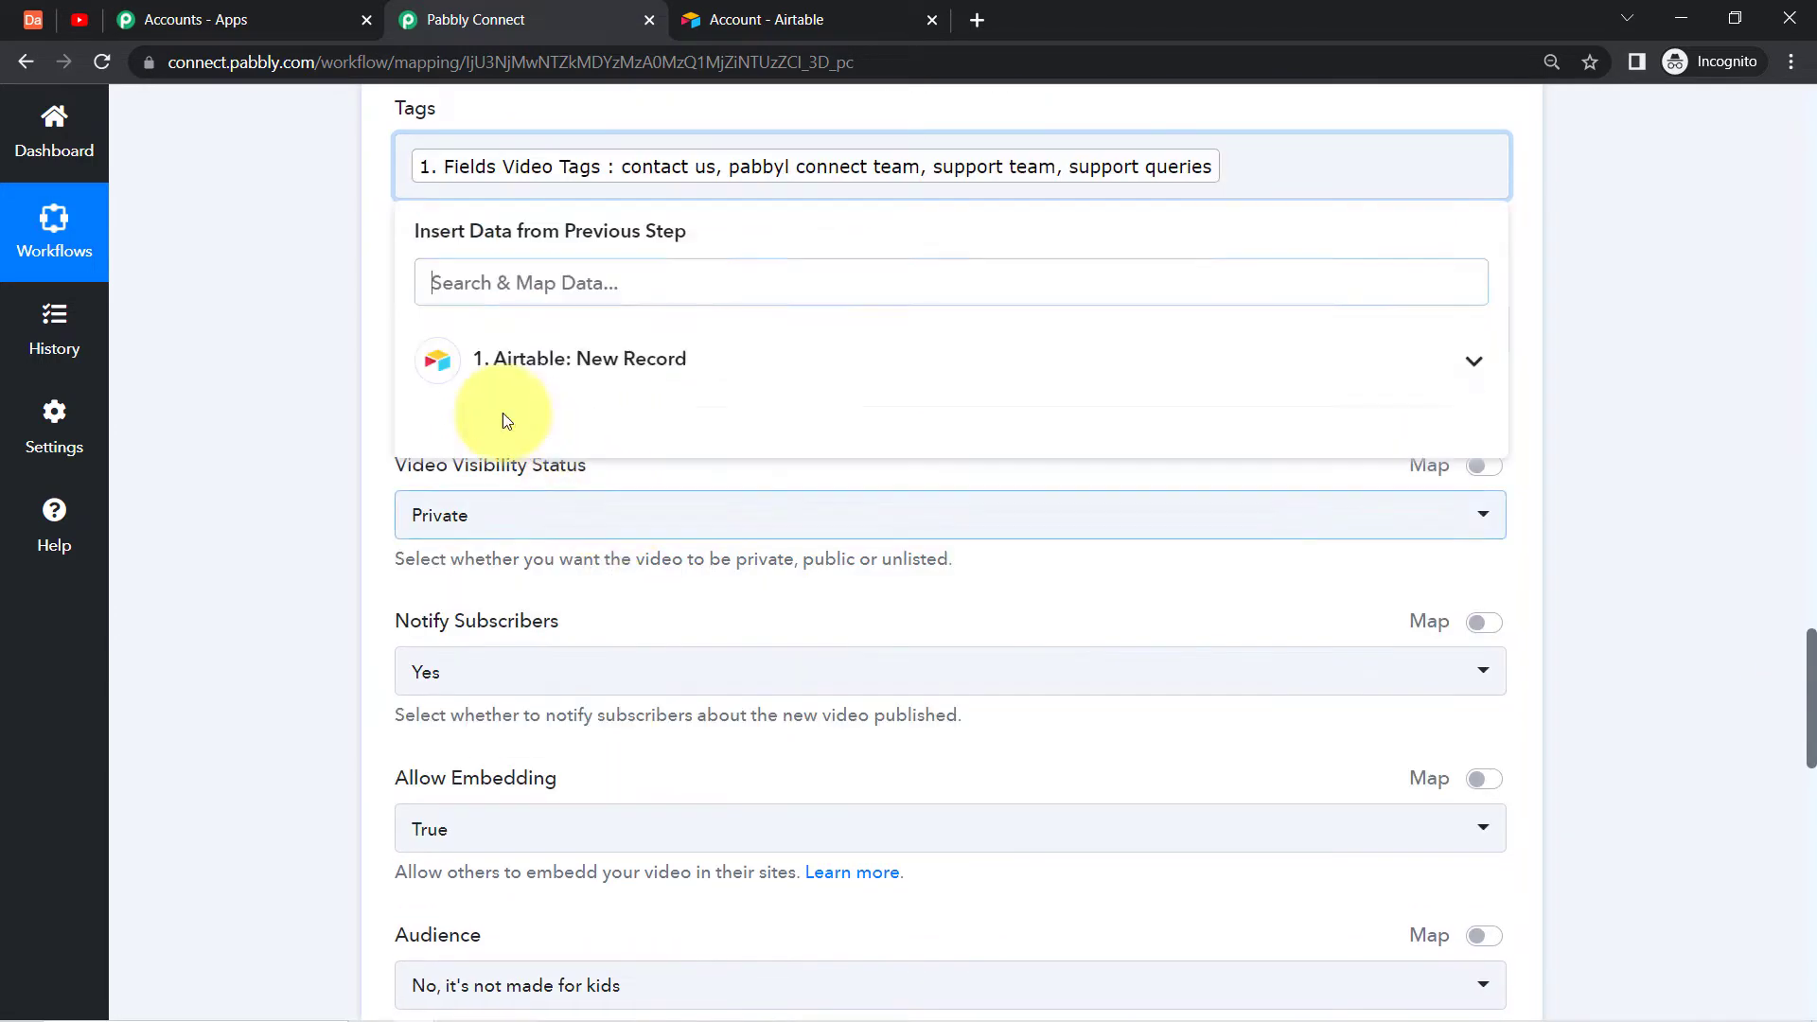
pyautogui.click(305, 400)
# Read the Category ID field's help text to learn how the video category ID can be retrieved.
pyautogui.moveTo(410, 288); pyautogui.dragTo(607, 286)
pyautogui.moveTo(434, 376); pyautogui.dragTo(661, 376)
pyautogui.moveTo(875, 377); pyautogui.dragTo(502, 427)
pyautogui.click(1089, 414)
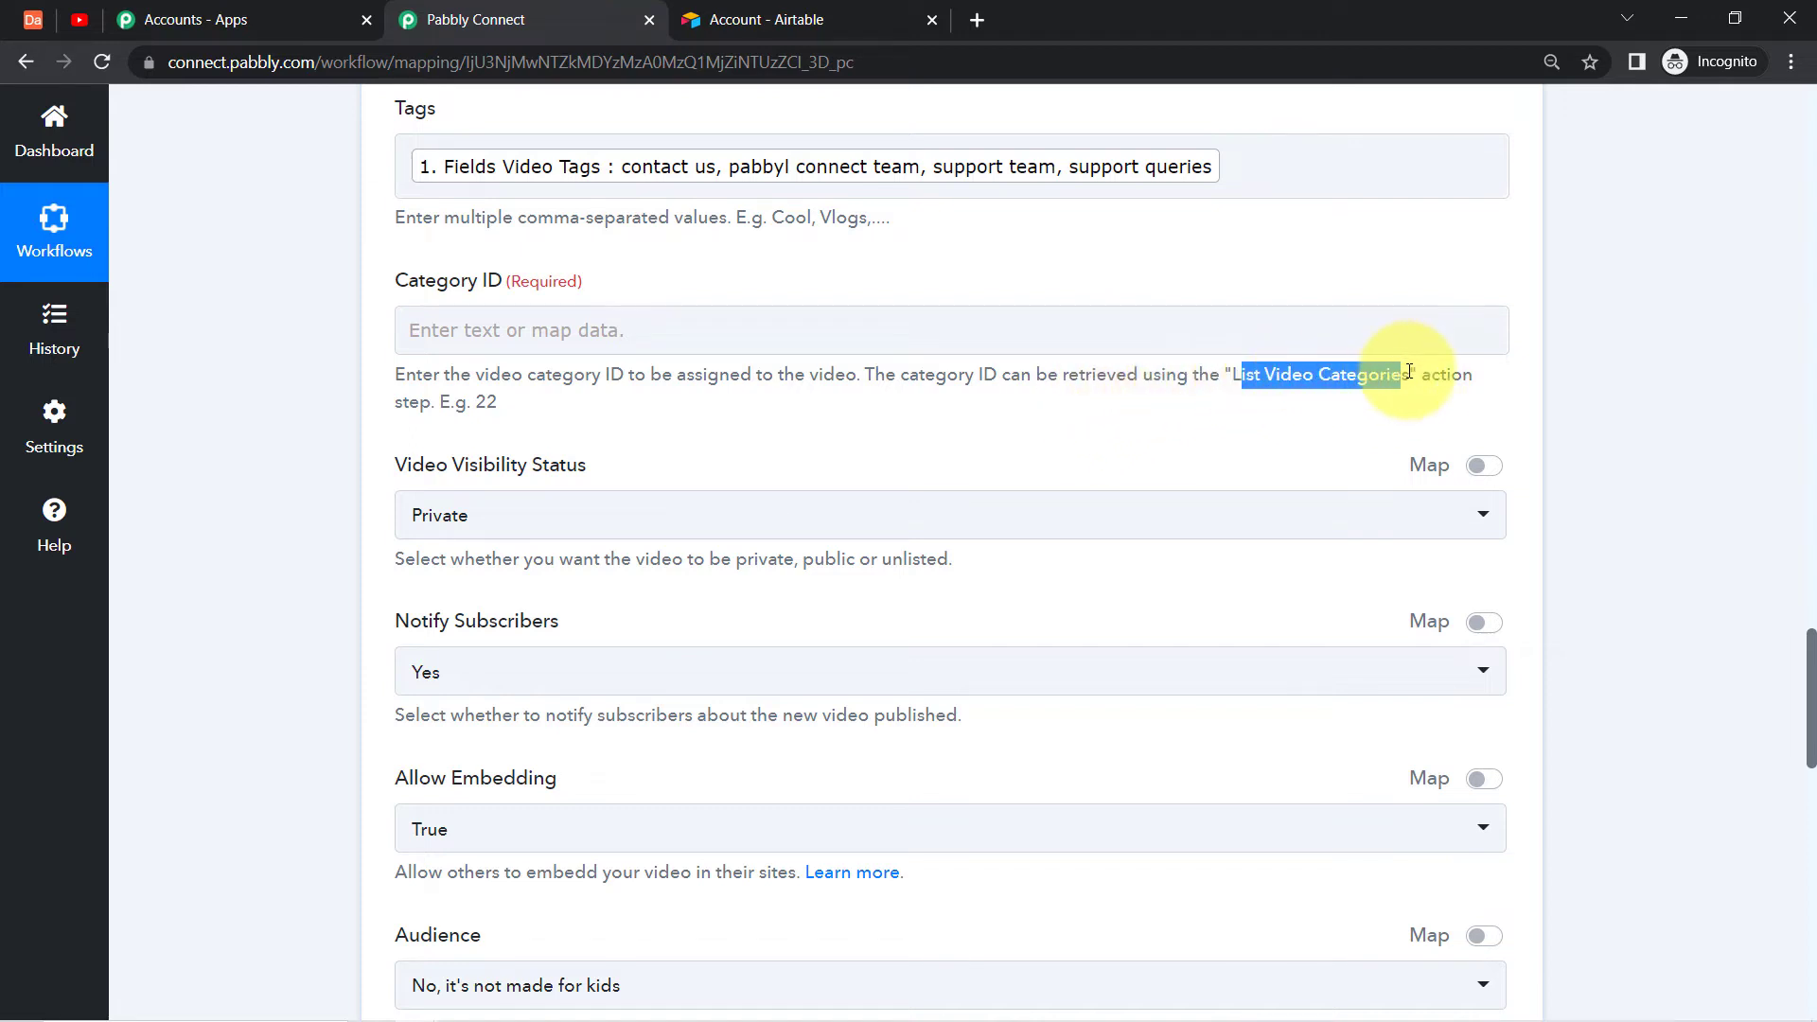
pyautogui.moveTo(535, 392); pyautogui.dragTo(623, 393)
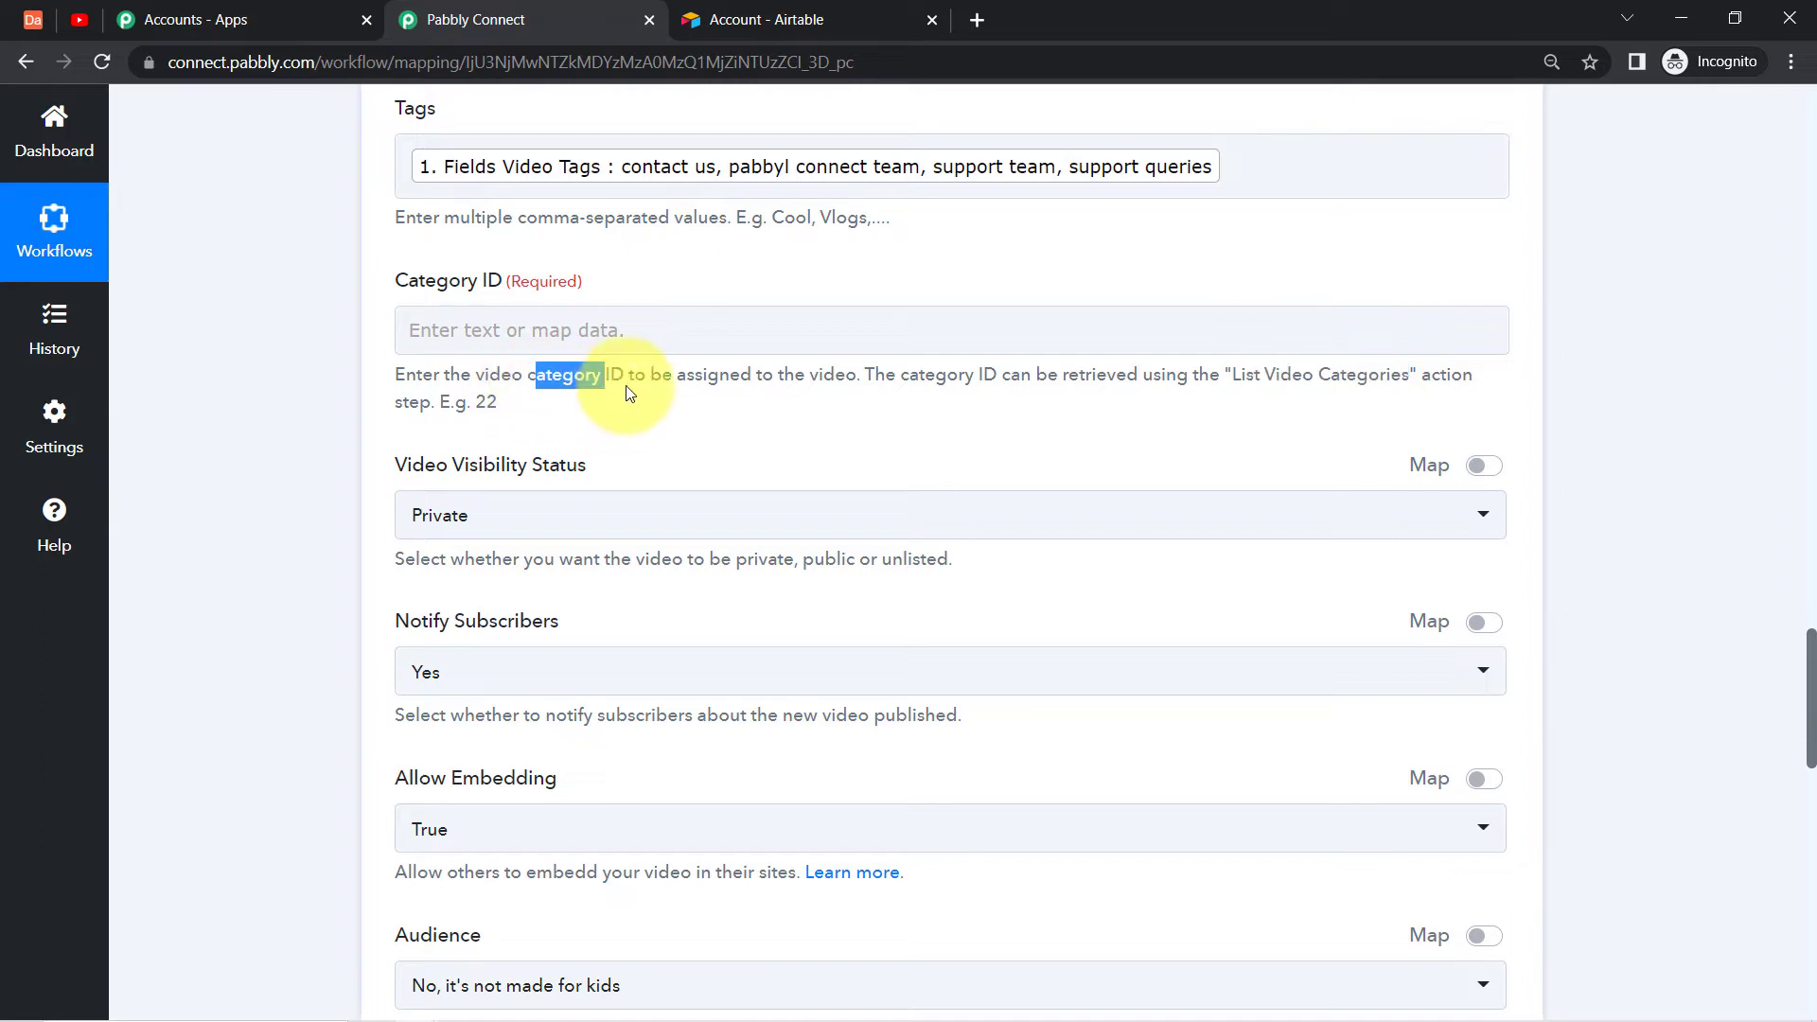
# Insert a YouTube action between the Airtable trigger and the upload action, using the List Video Categories event.
pyautogui.moveTo(1808, 733); pyautogui.dragTo(1810, 499)
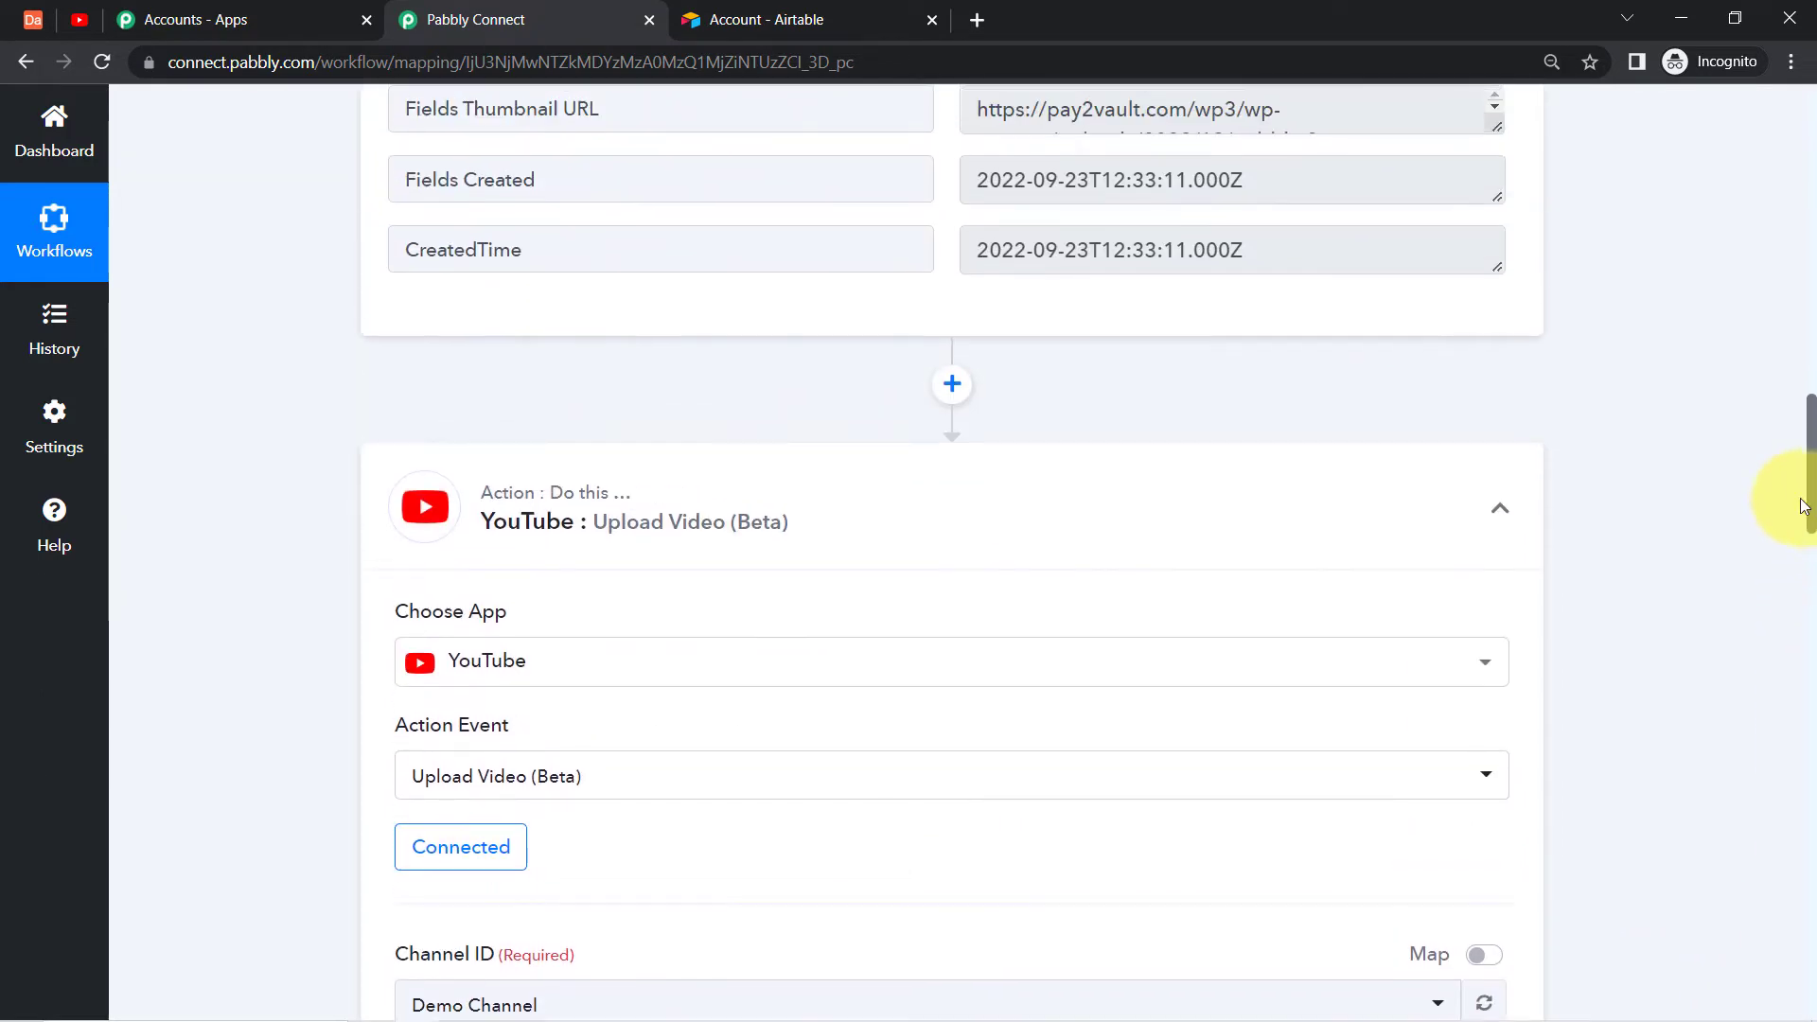
pyautogui.click(952, 383)
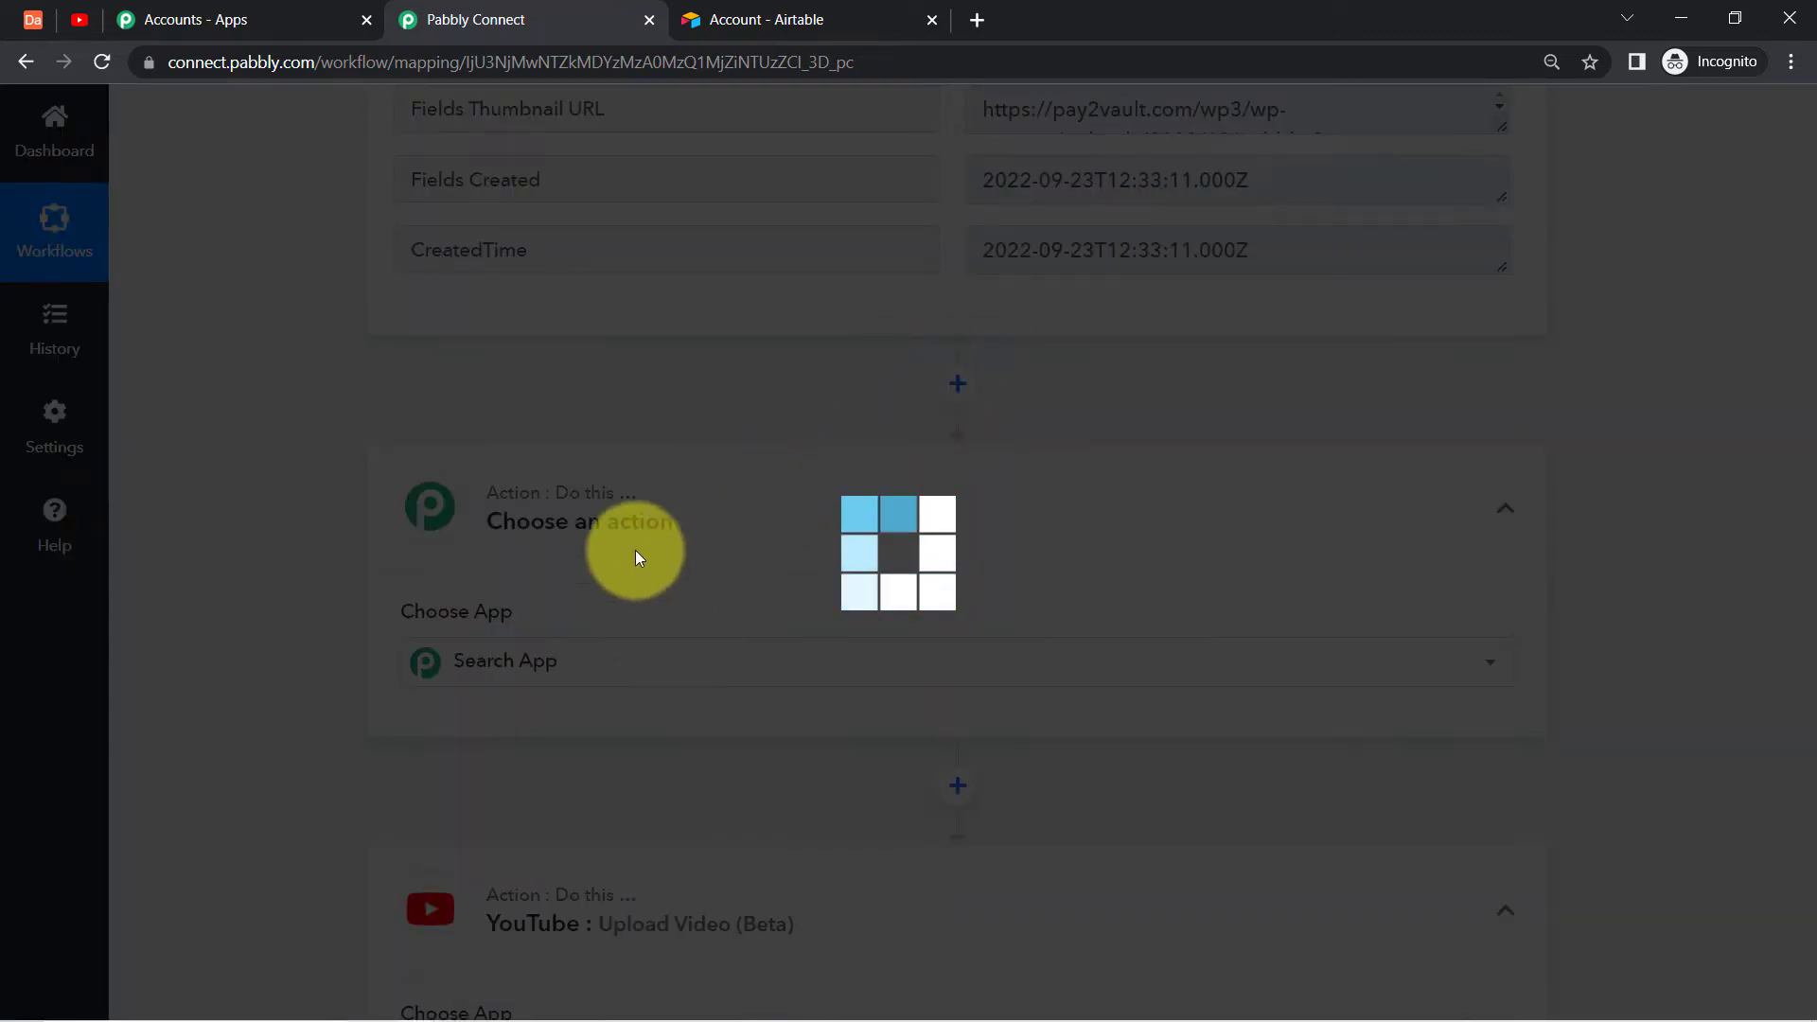
pyautogui.click(568, 671)
pyautogui.write('you')
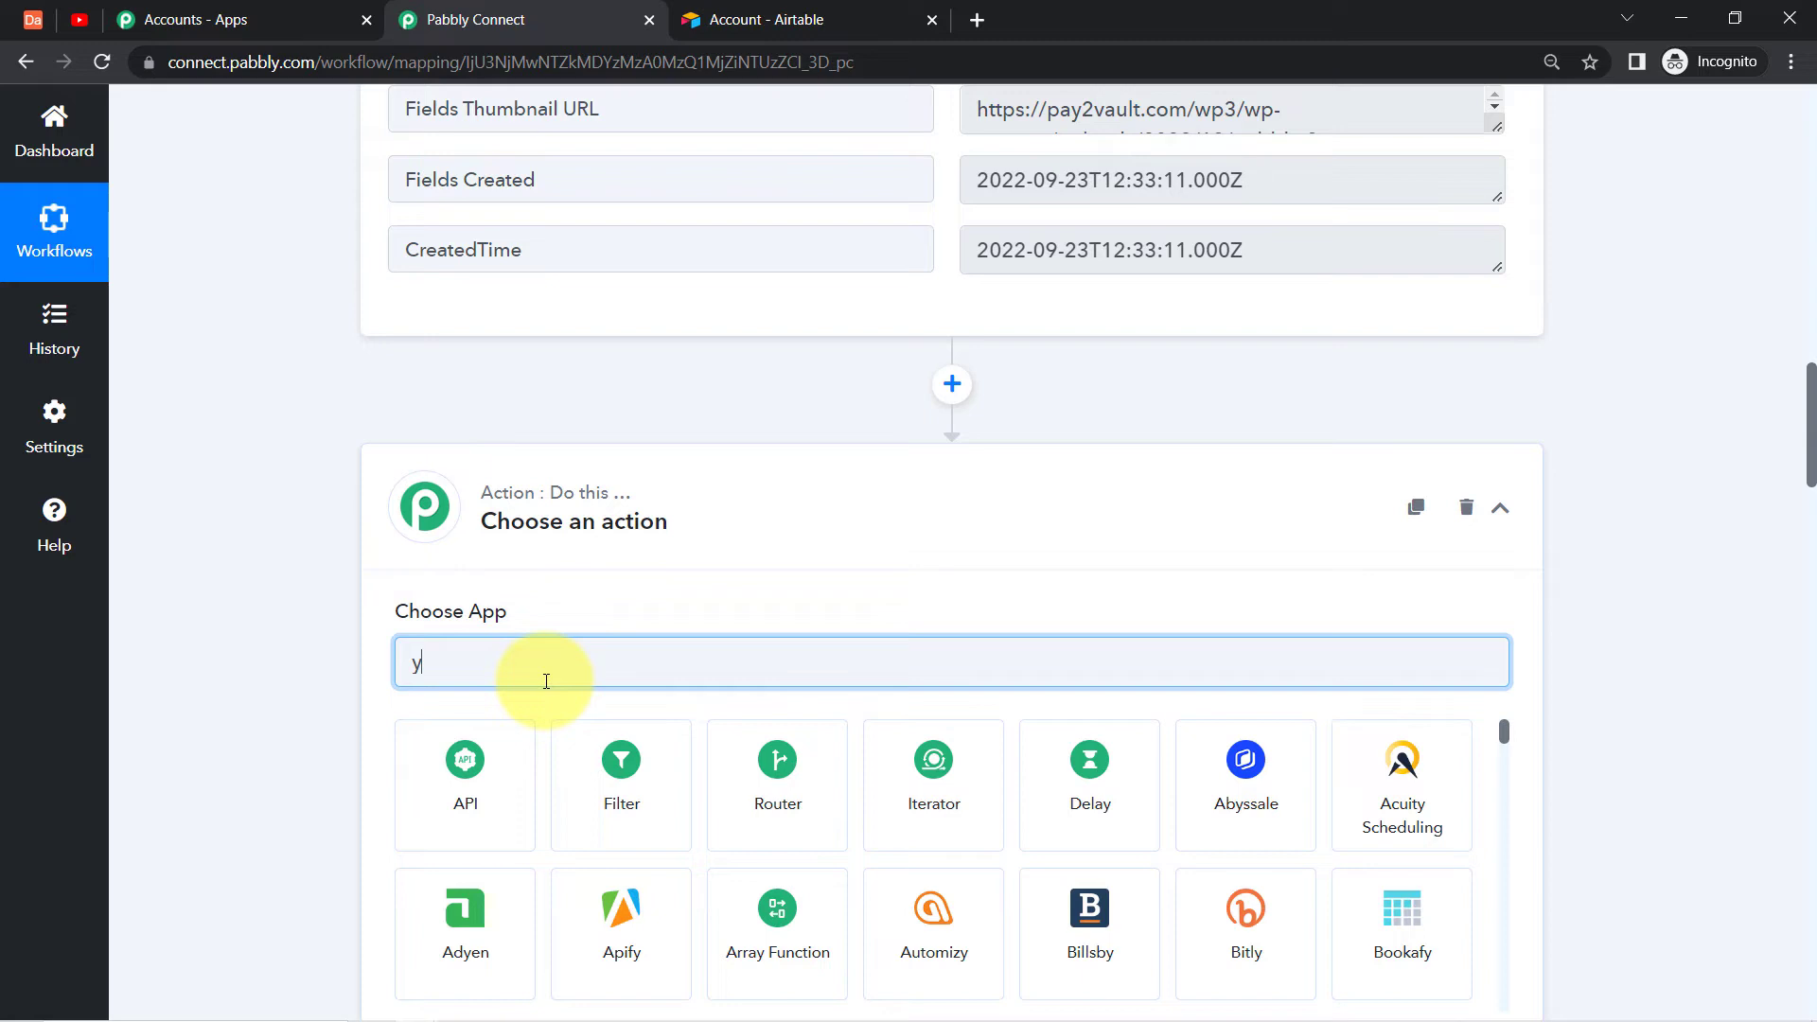
pyautogui.click(633, 802)
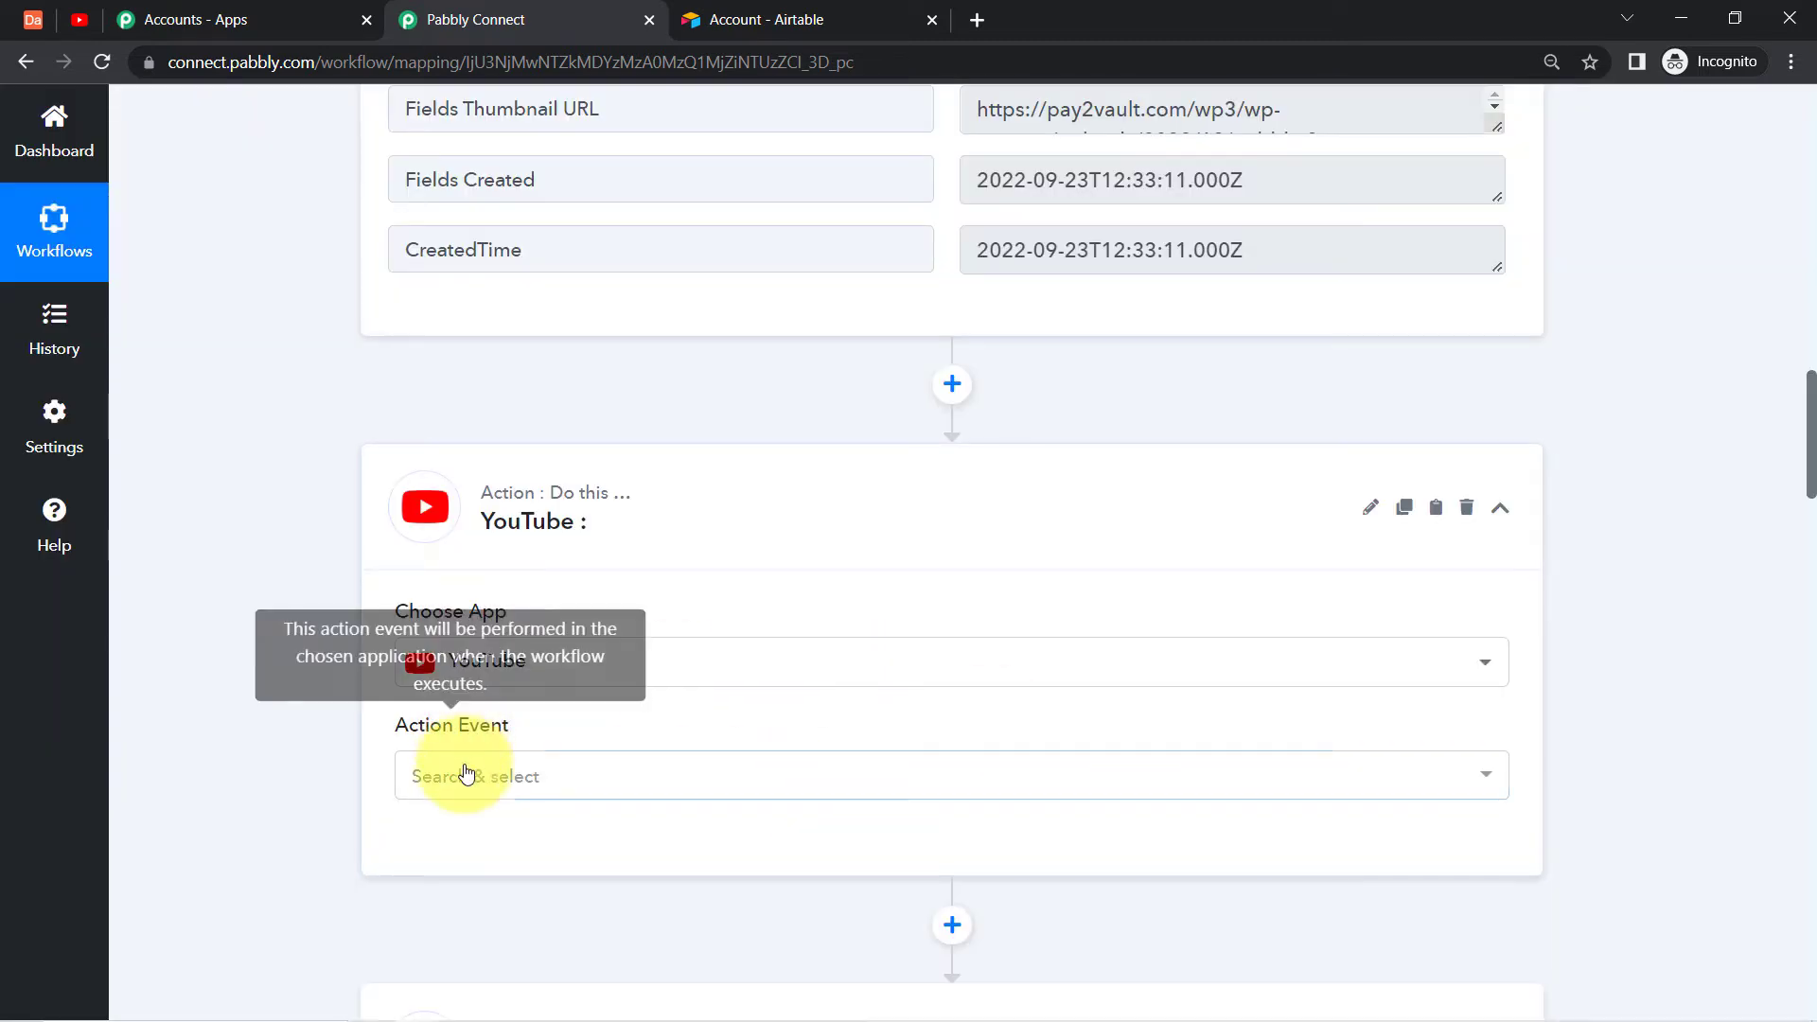
pyautogui.click(464, 785)
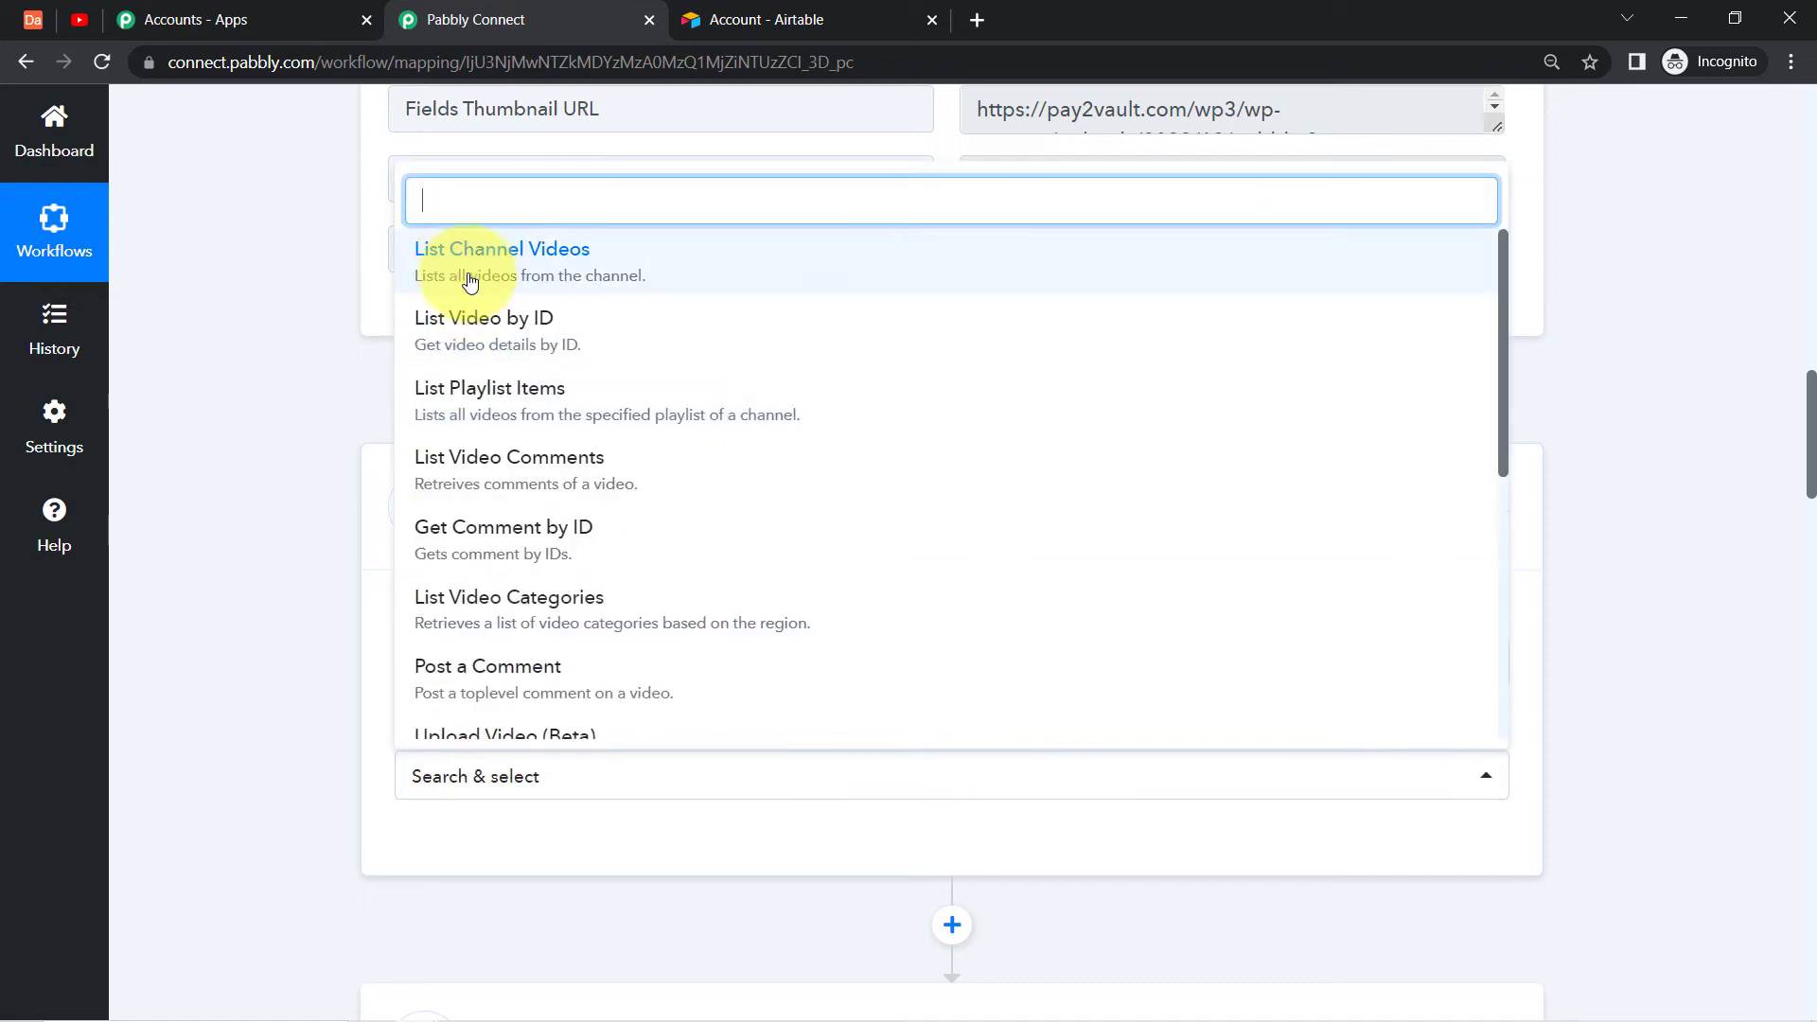
pyautogui.write('list')
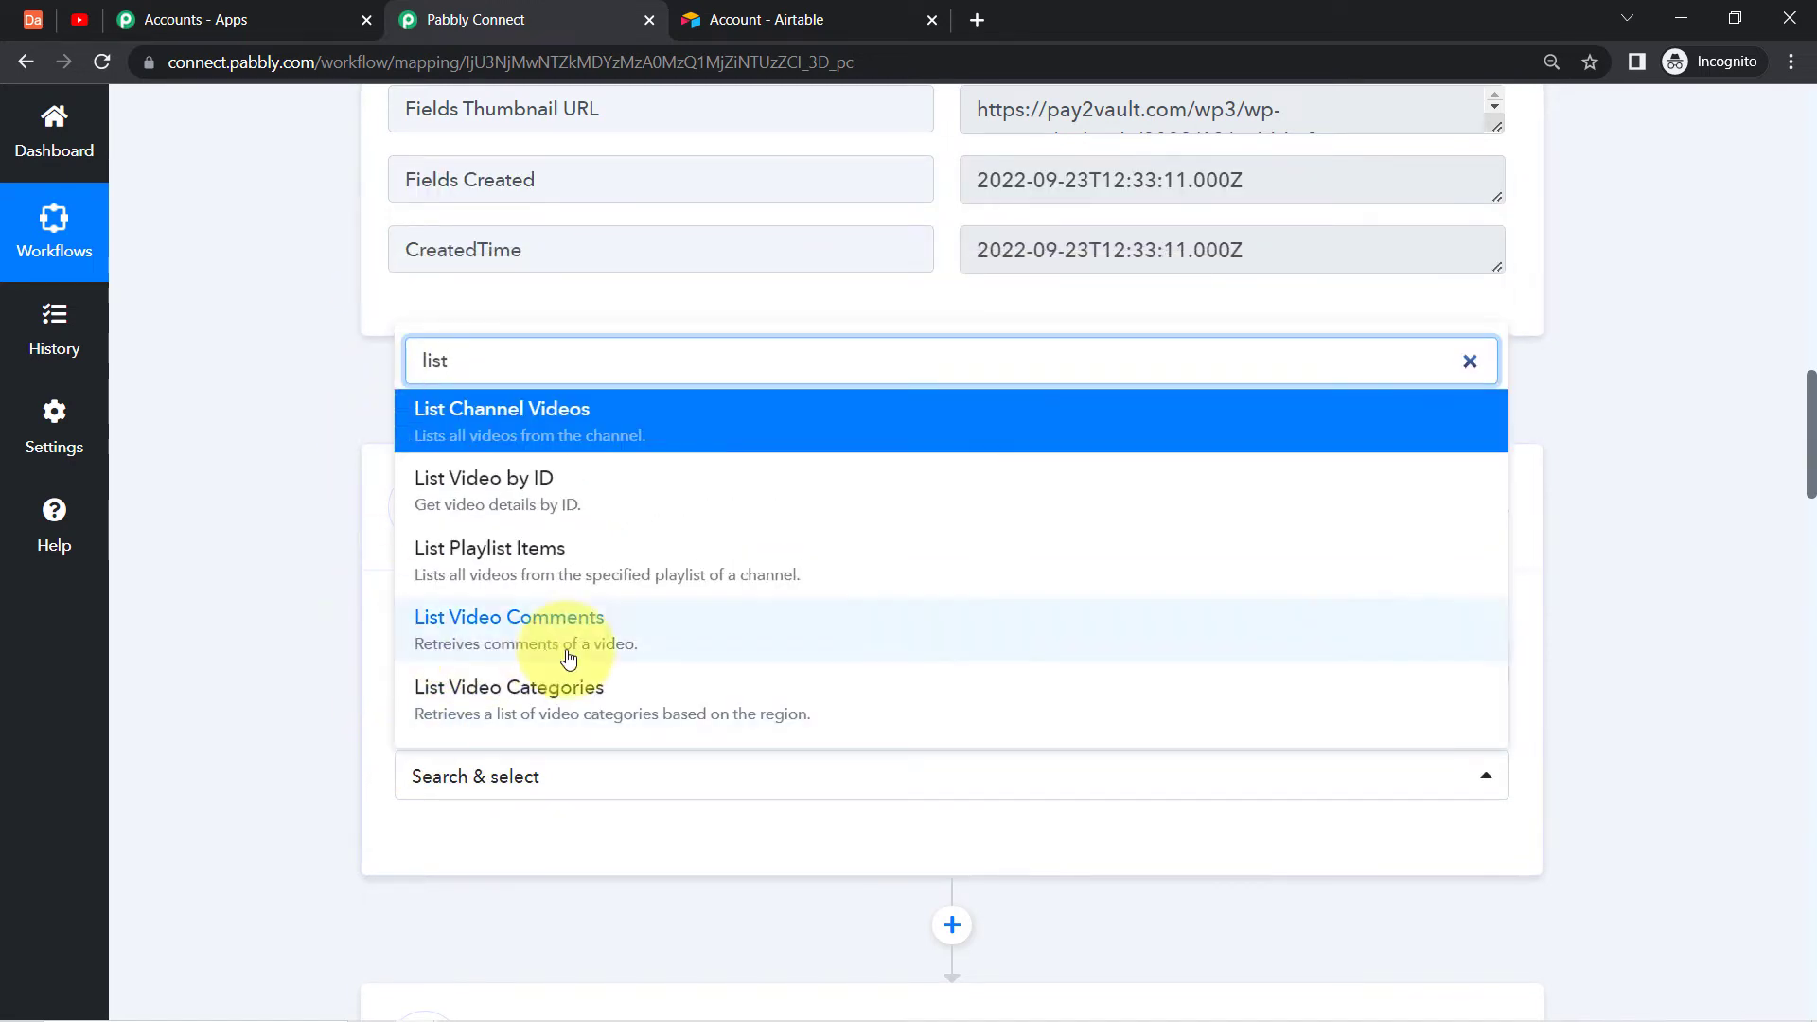
pyautogui.click(554, 704)
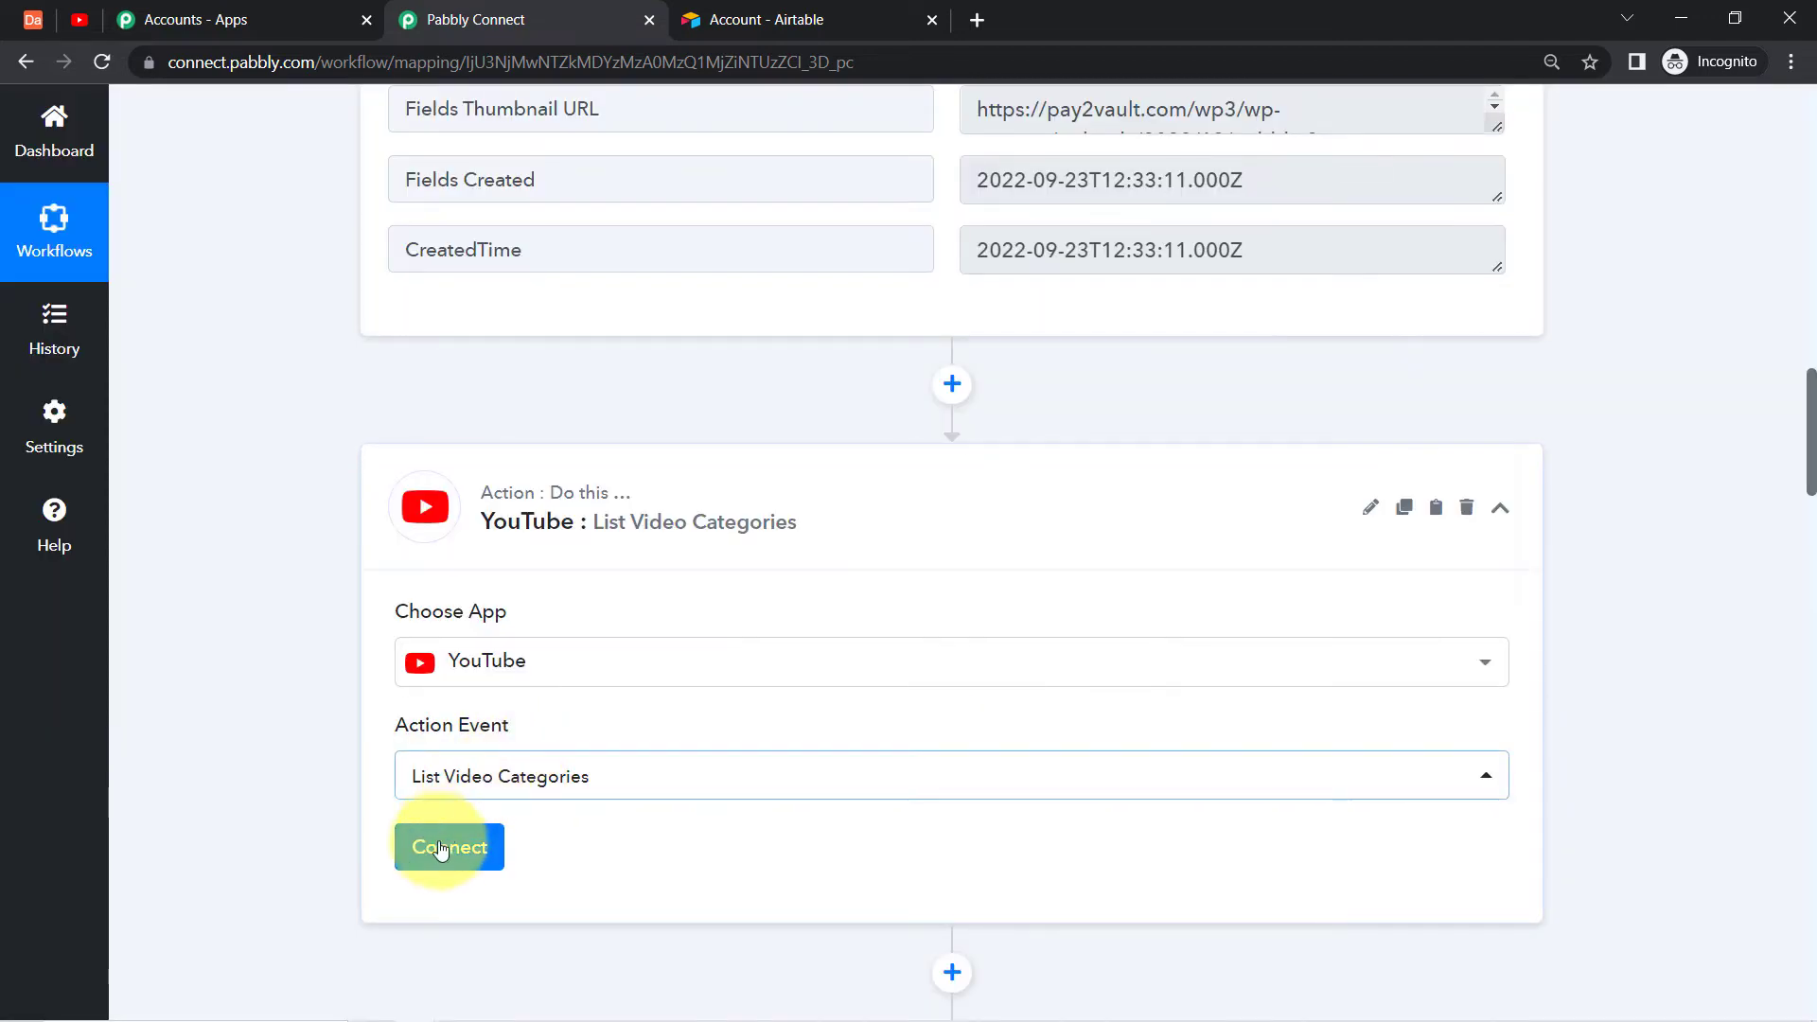
# Connect the List Video Categories action through existing connection YouTube #107 and send a test request with country code IN.
pyautogui.click(439, 845)
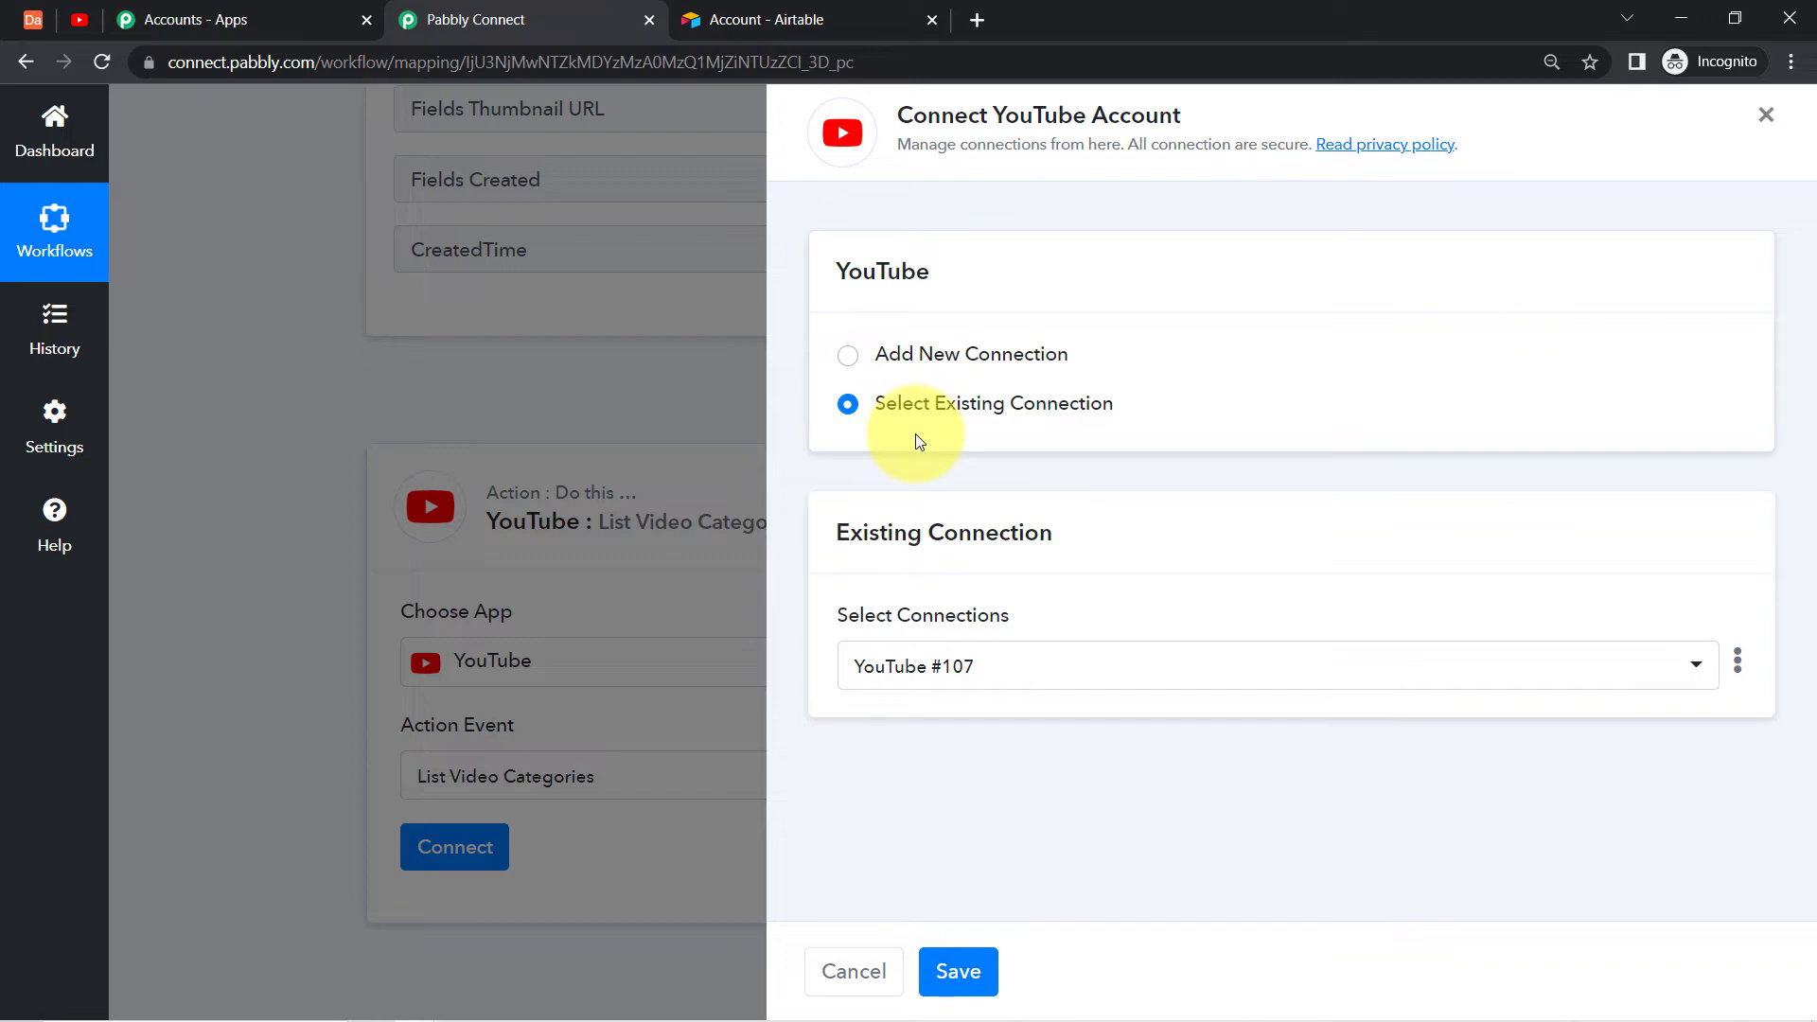
pyautogui.click(979, 960)
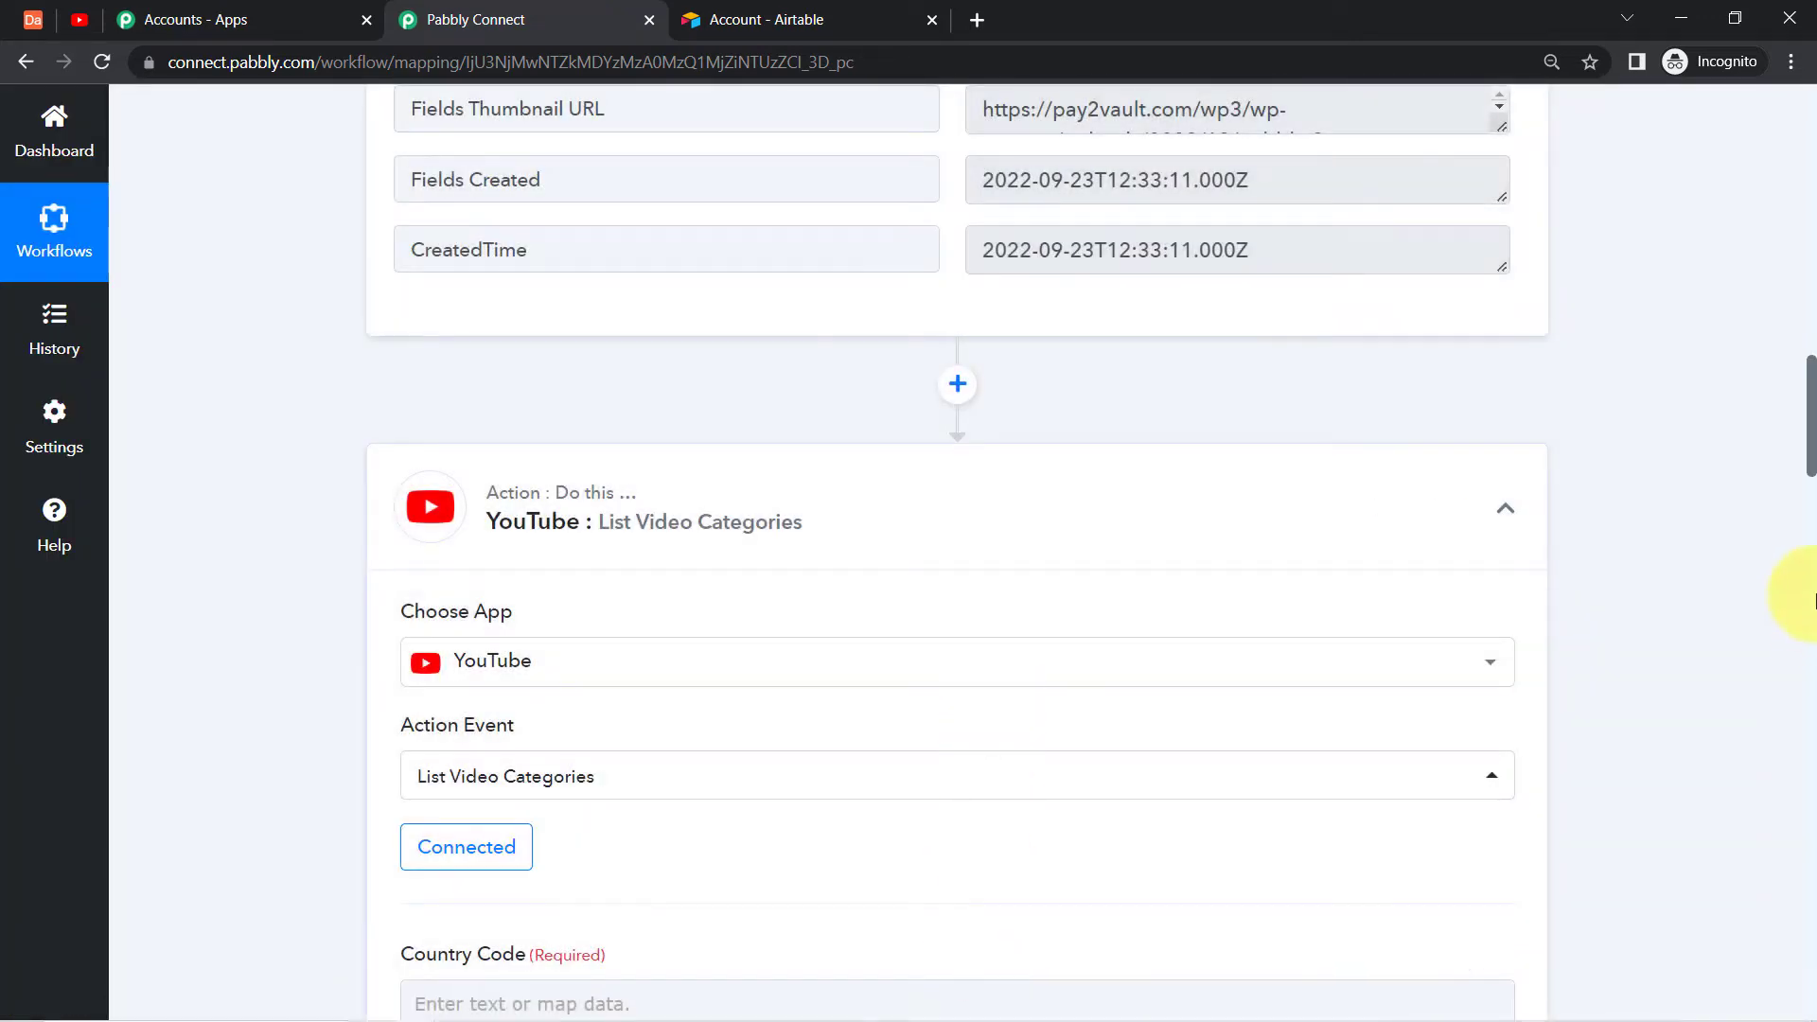
pyautogui.moveTo(1811, 452); pyautogui.dragTo(1809, 516)
pyautogui.click(446, 498)
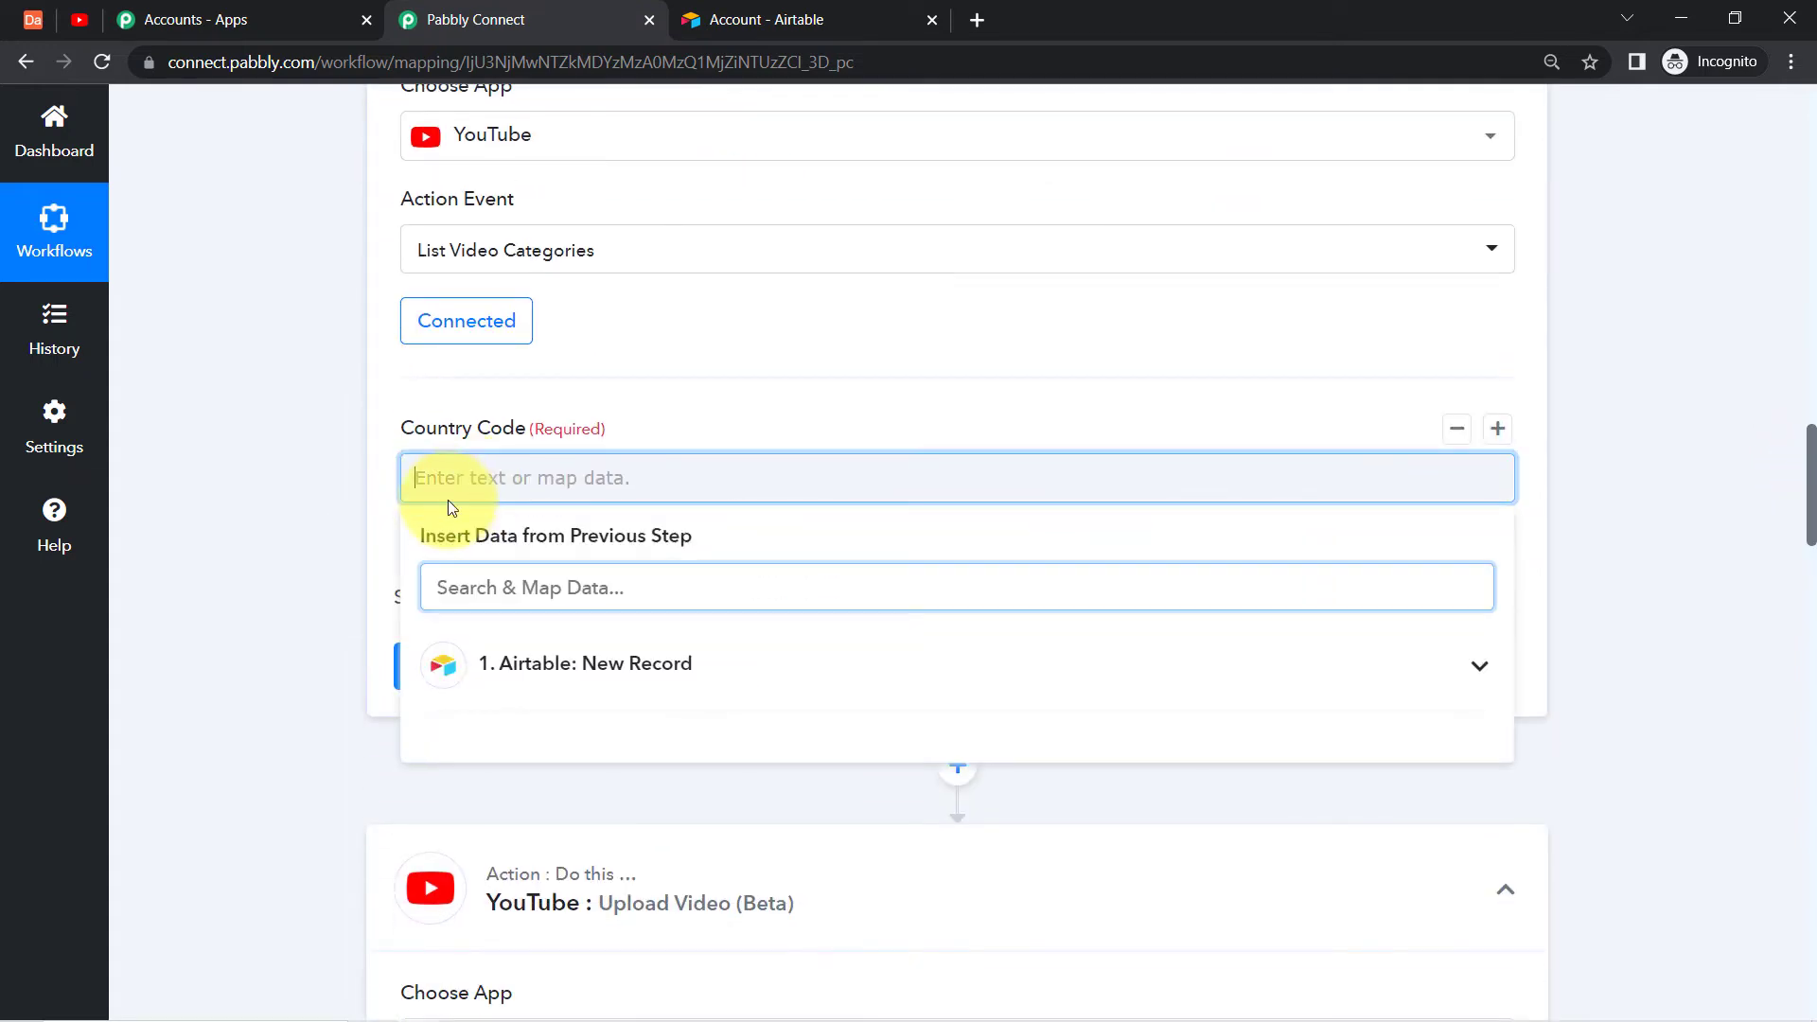
pyautogui.write('IN')
pyautogui.click(348, 534)
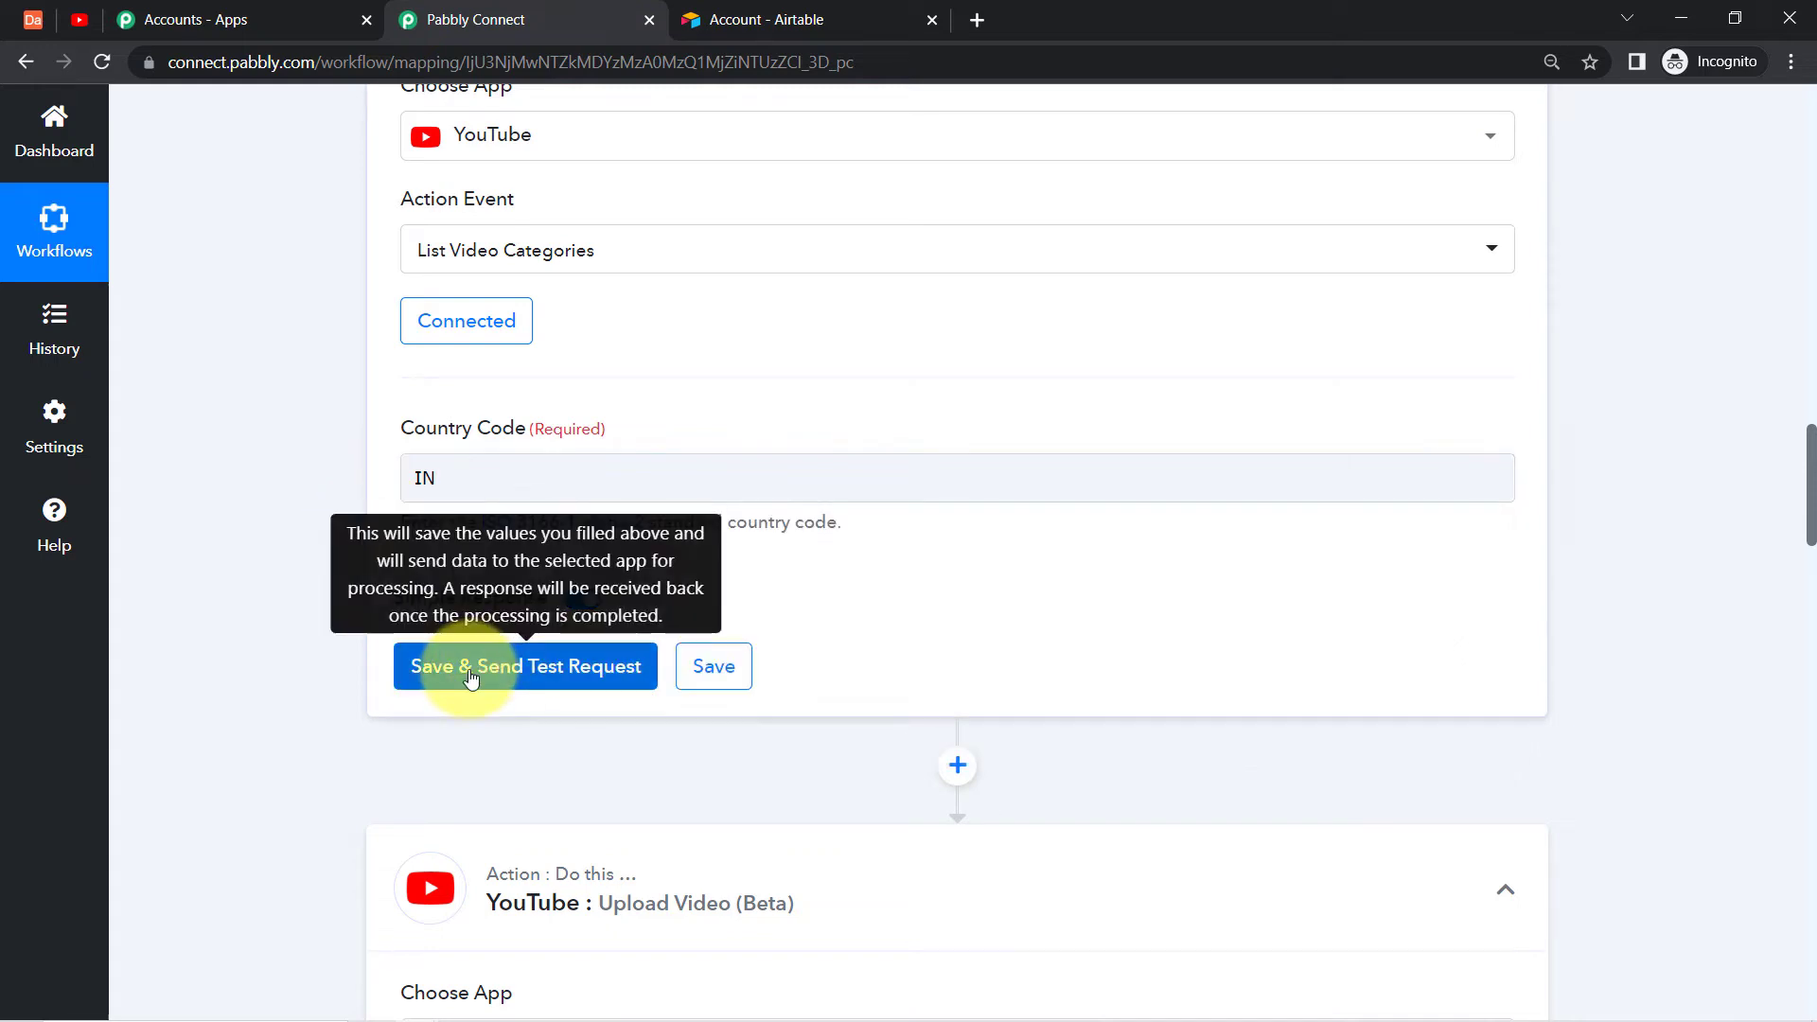
pyautogui.click(471, 675)
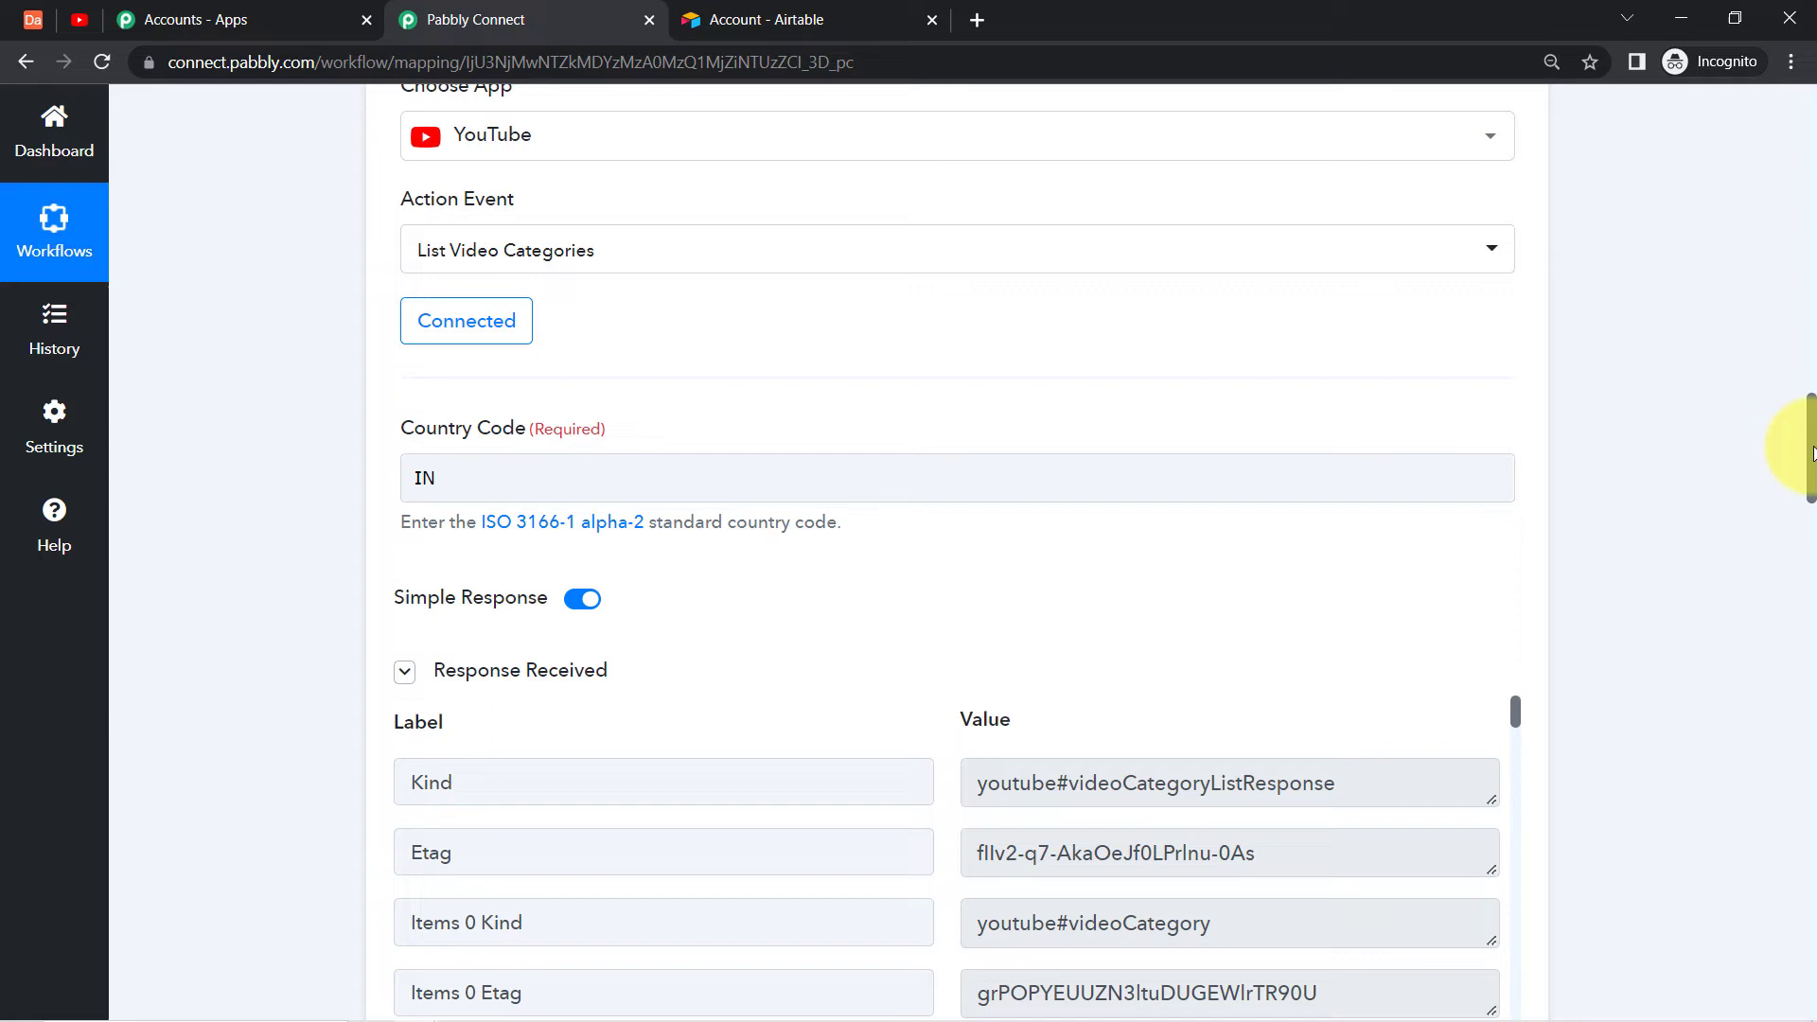
# Examine the category titles and their matching IDs in the List Video Categories response.
pyautogui.moveTo(1813, 451); pyautogui.dragTo(1812, 511)
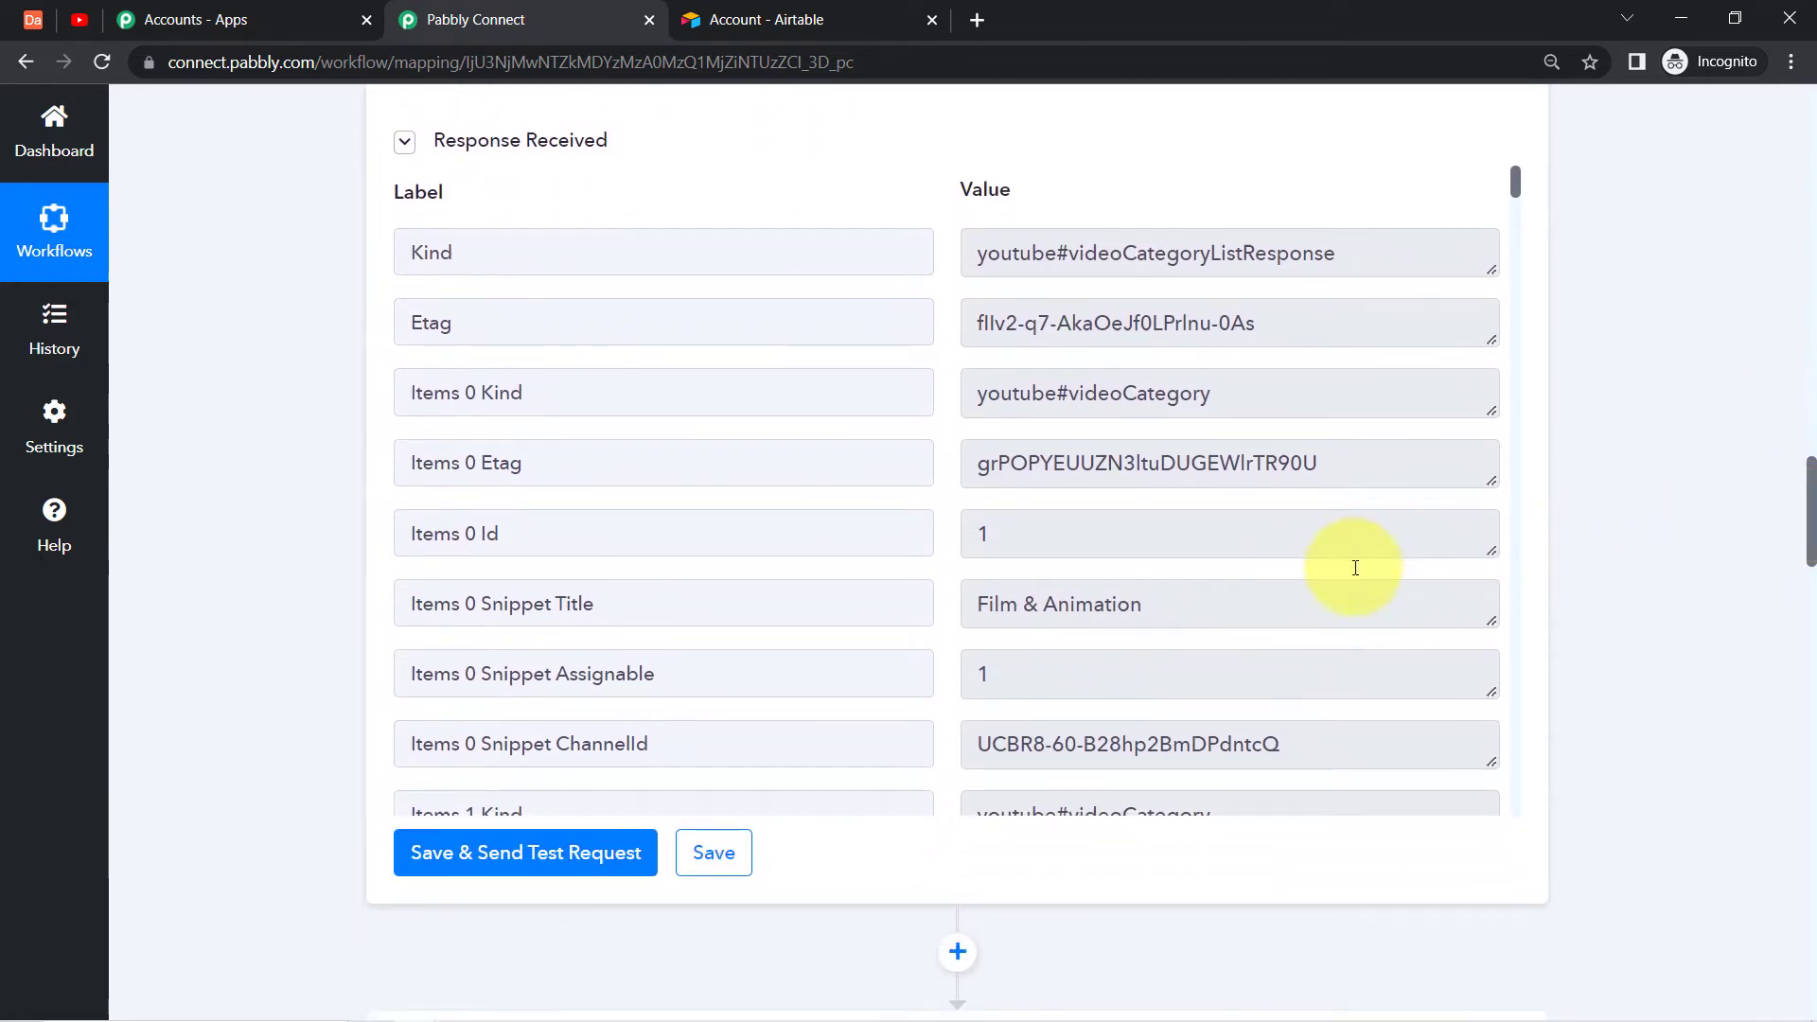
pyautogui.moveTo(1012, 615); pyautogui.dragTo(1139, 618)
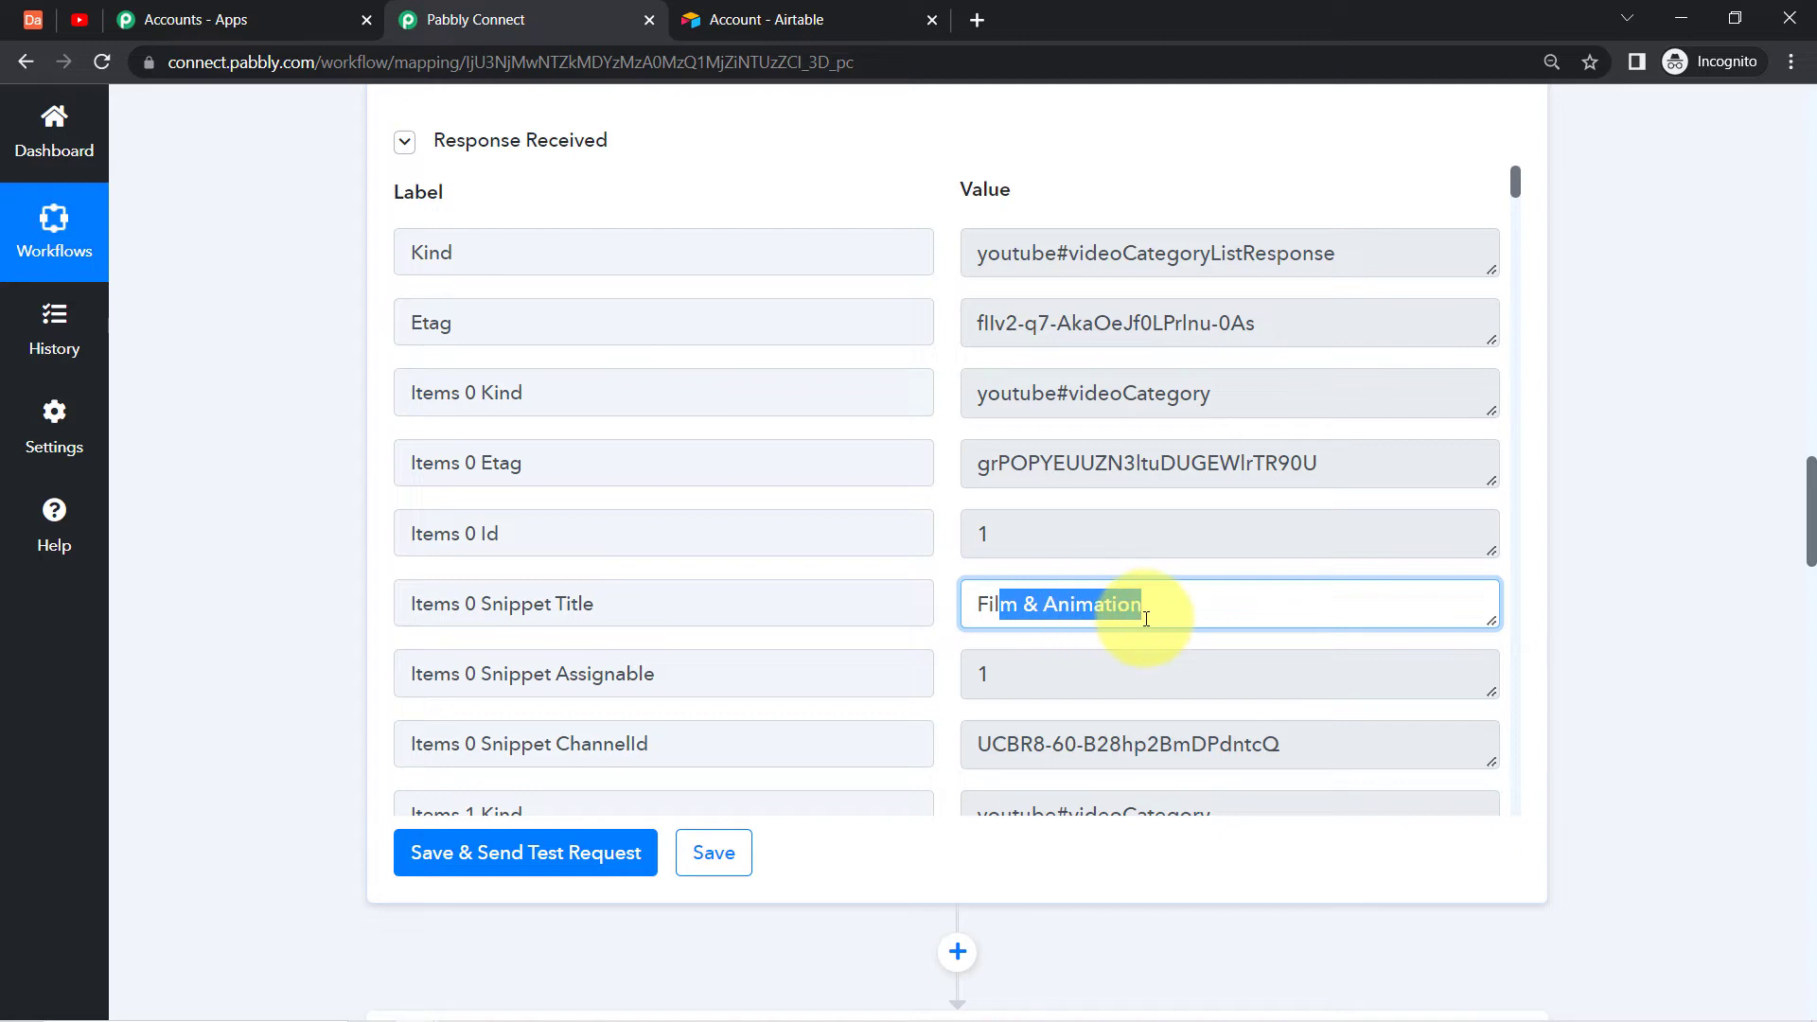
pyautogui.moveTo(1010, 532); pyautogui.dragTo(1035, 446)
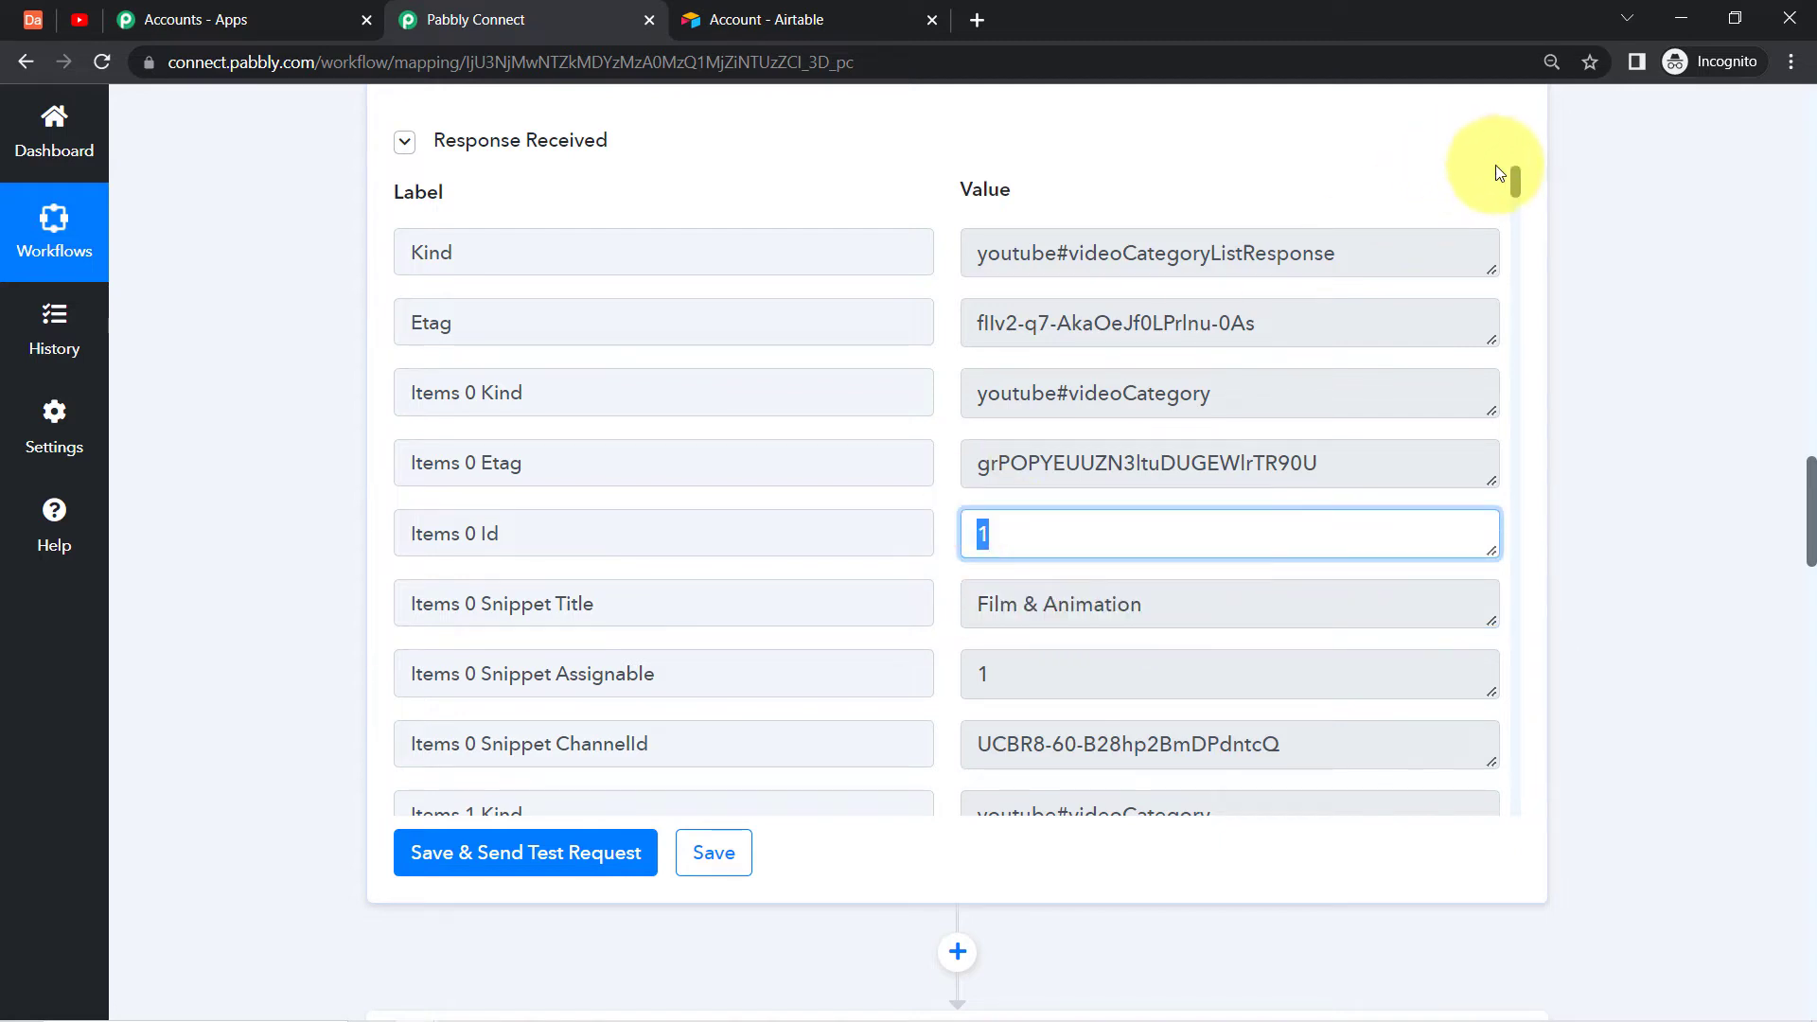
pyautogui.moveTo(1517, 179); pyautogui.dragTo(1520, 213)
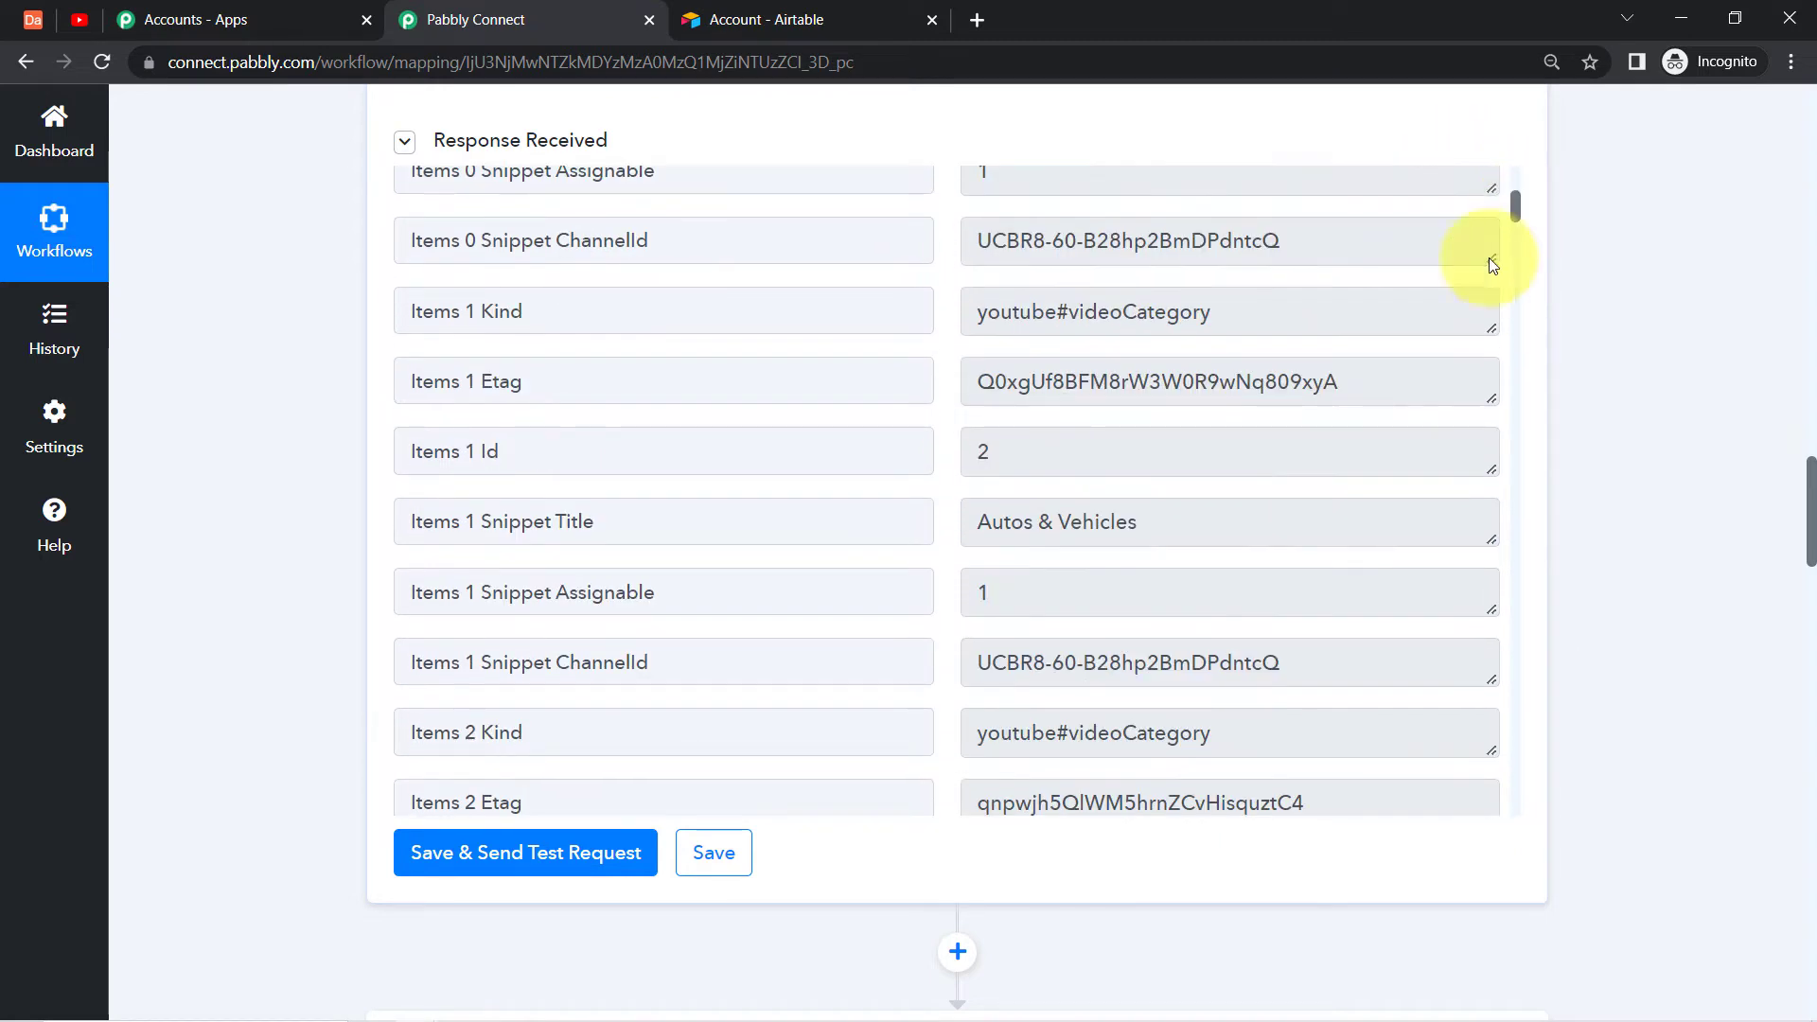
pyautogui.moveTo(990, 521); pyautogui.dragTo(1179, 516)
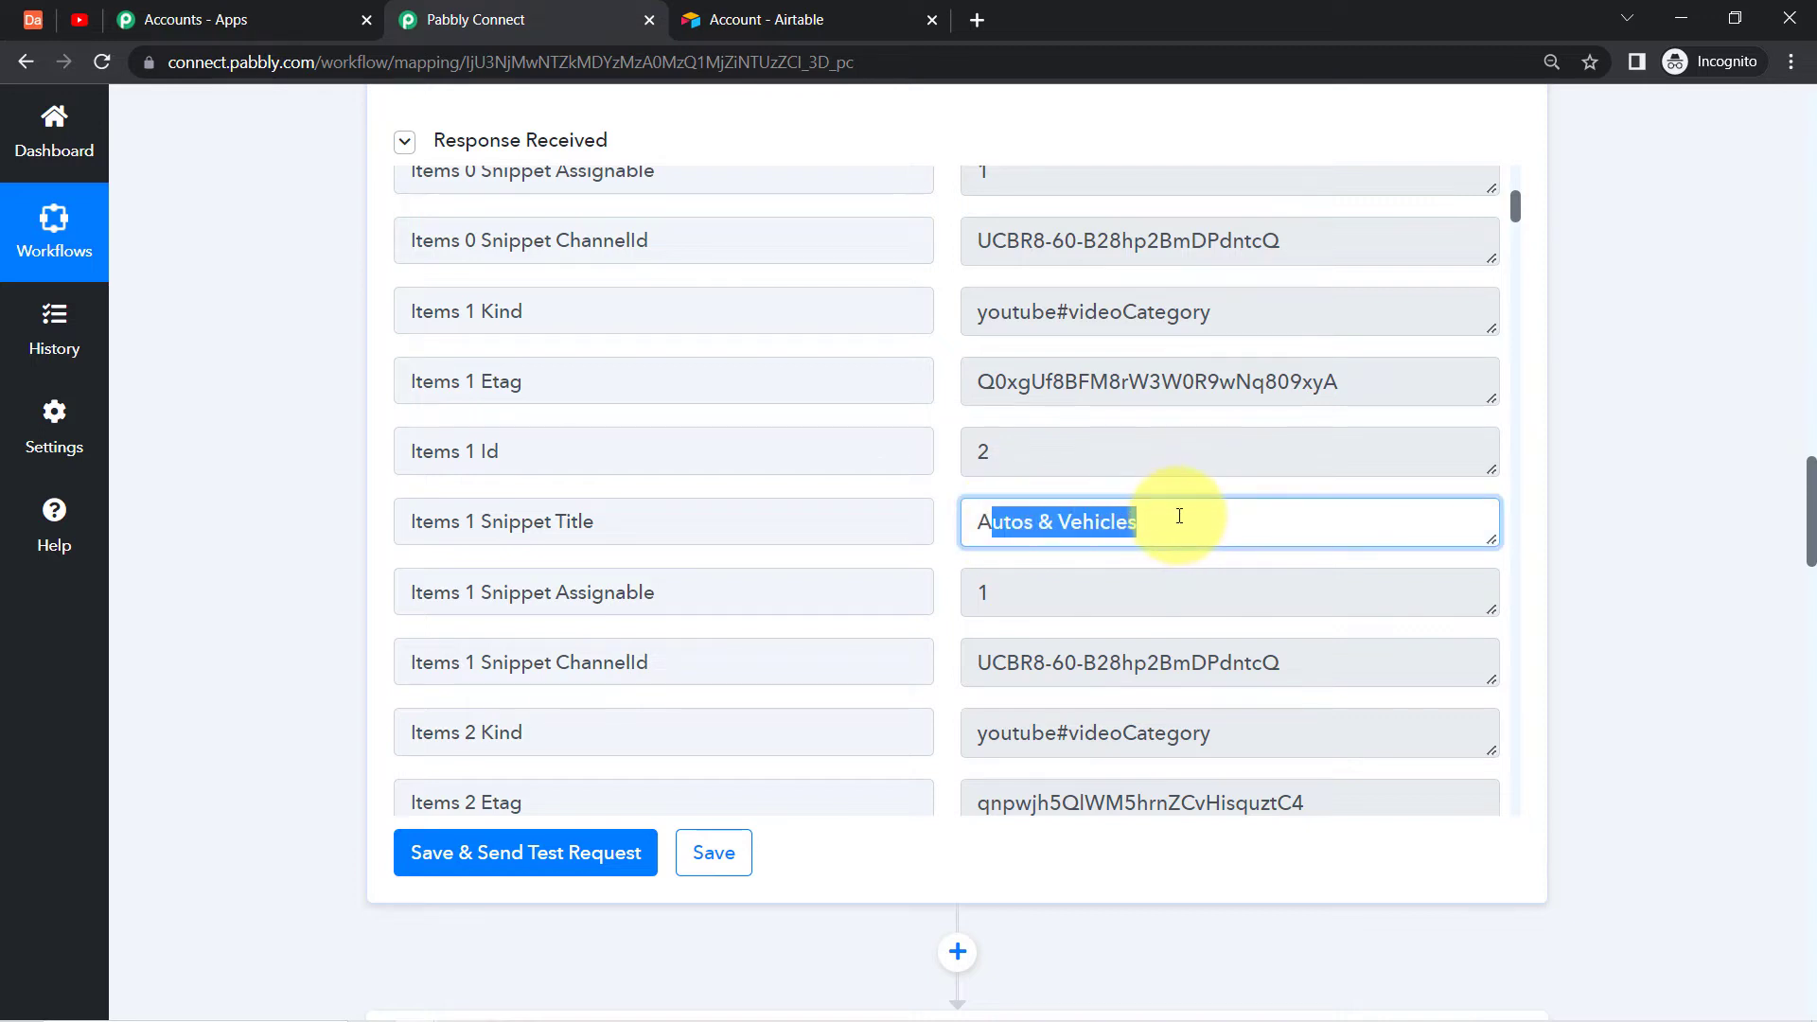
pyautogui.click(982, 454)
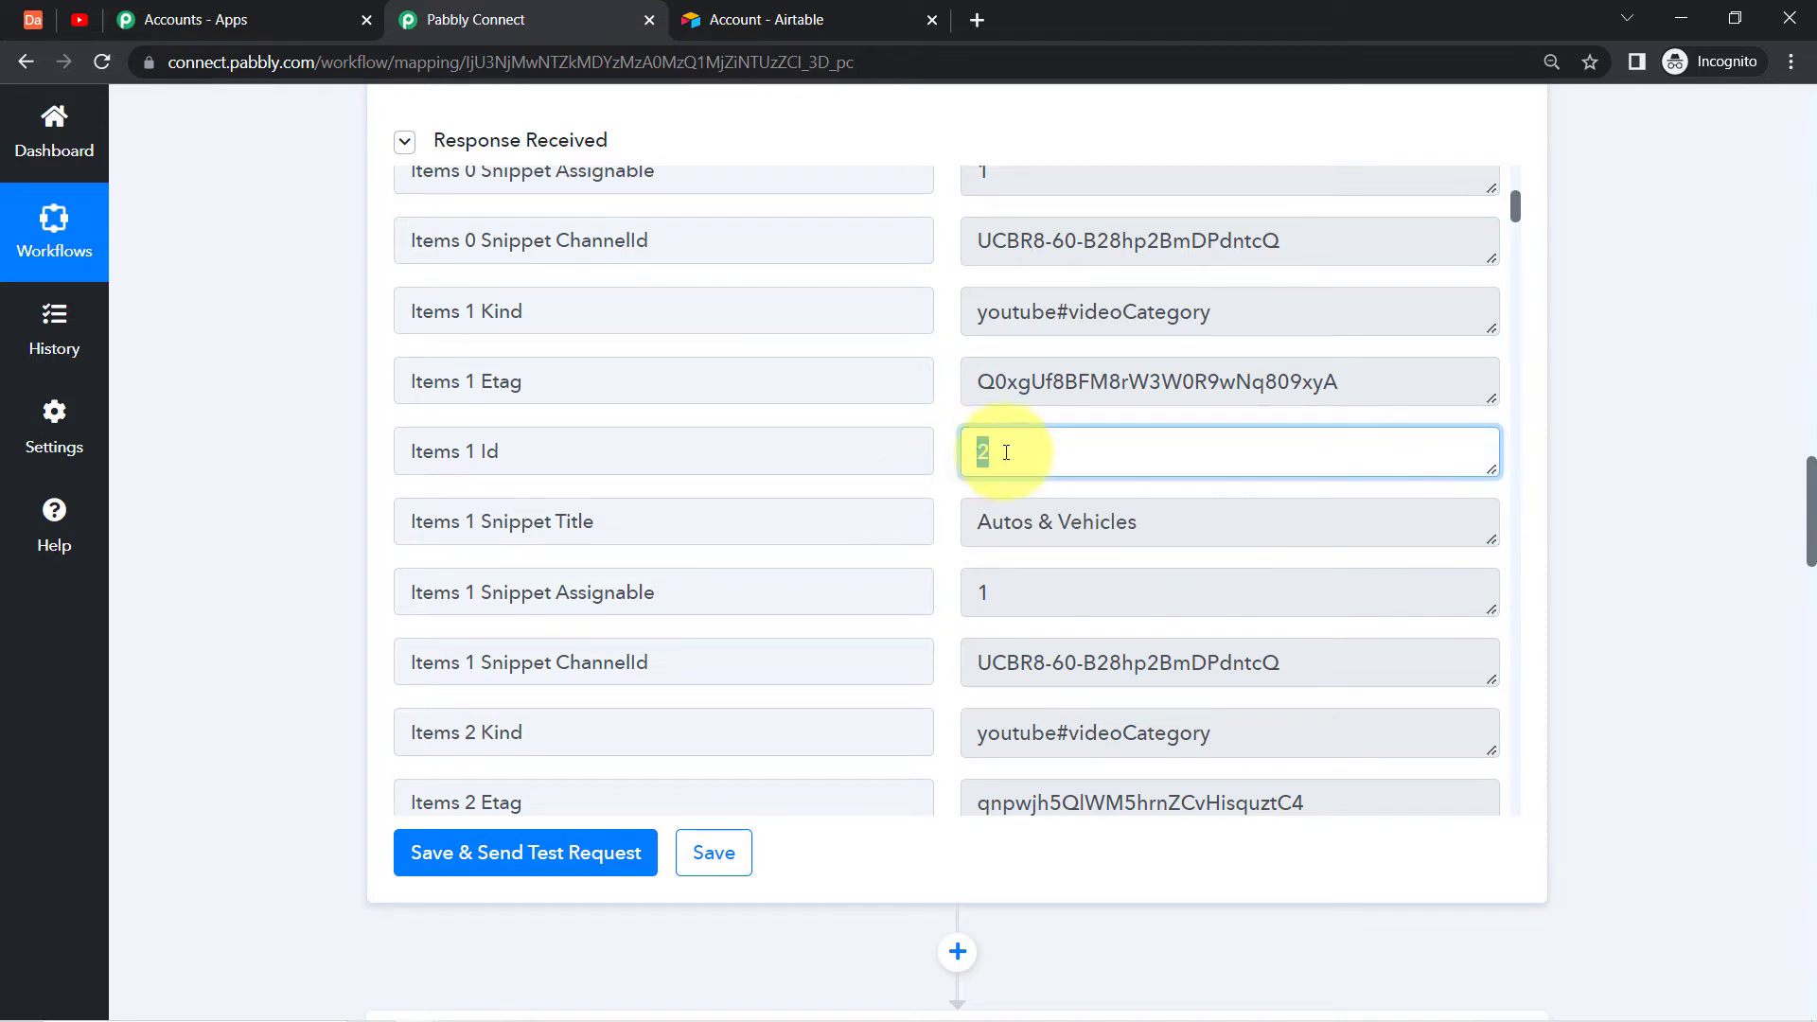
pyautogui.moveTo(1515, 206); pyautogui.dragTo(1516, 235)
pyautogui.moveTo(1059, 341); pyautogui.dragTo(961, 349)
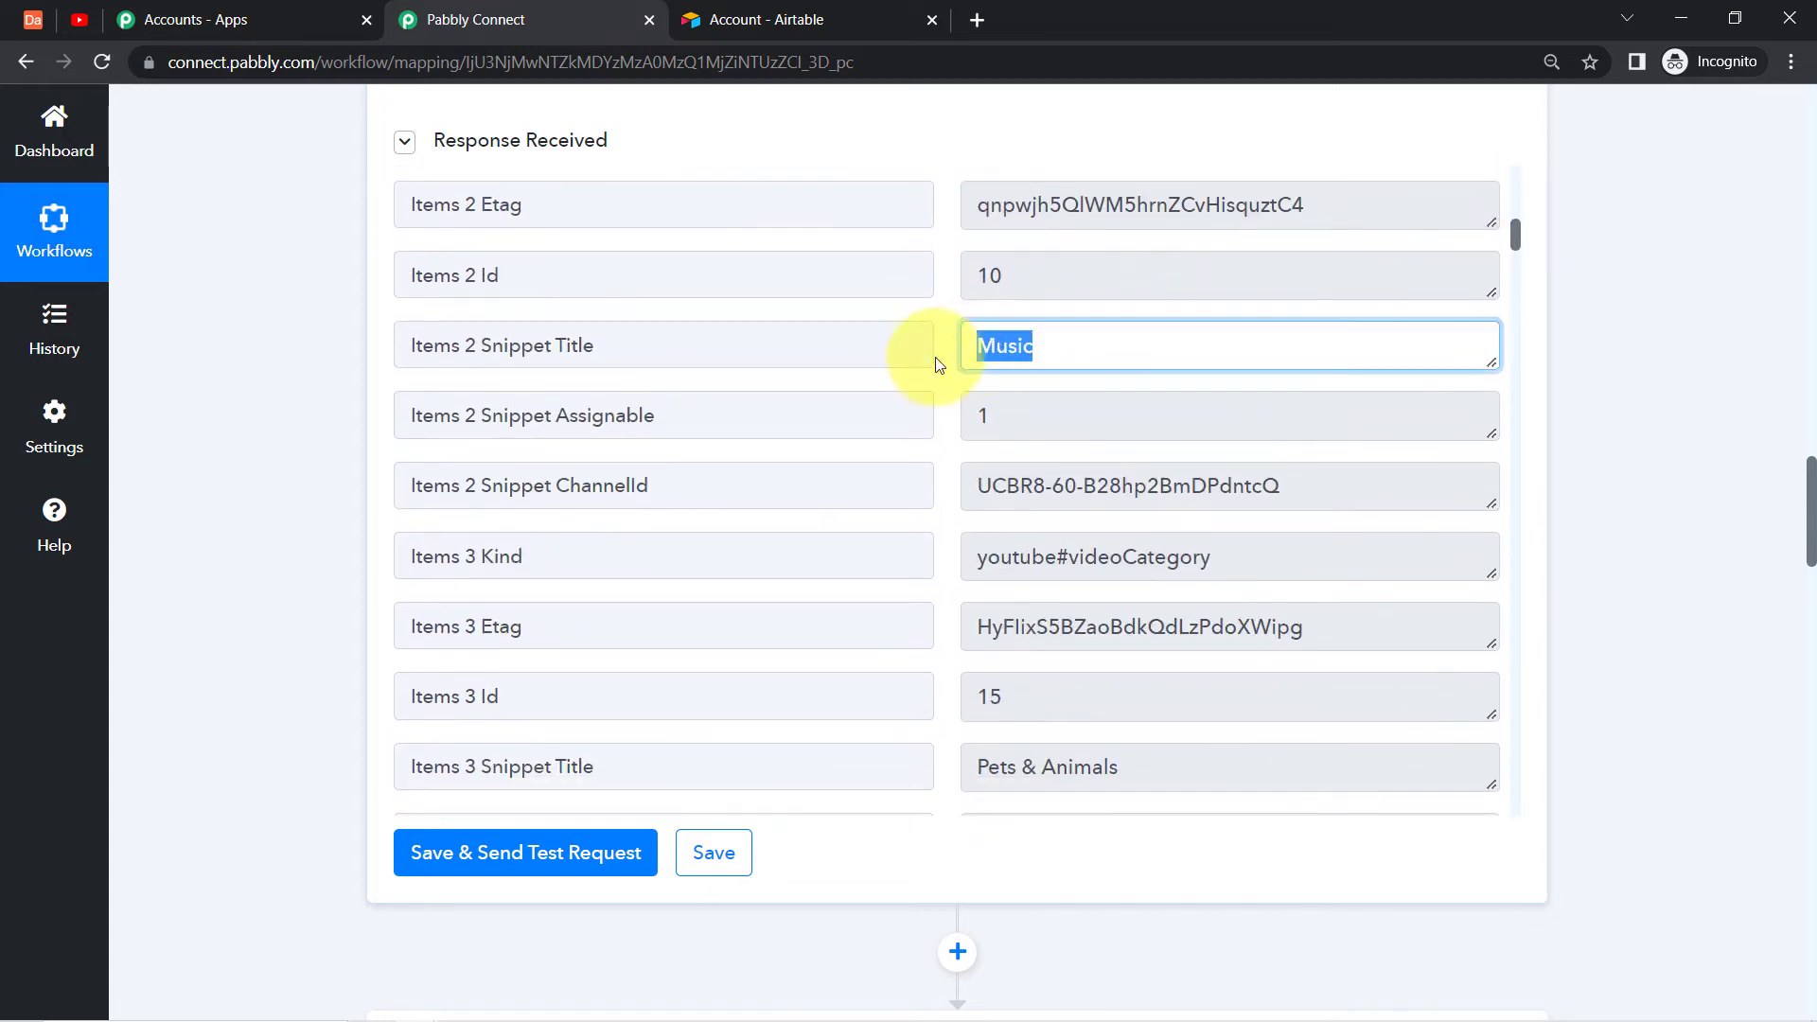
pyautogui.moveTo(1107, 768); pyautogui.dragTo(929, 763)
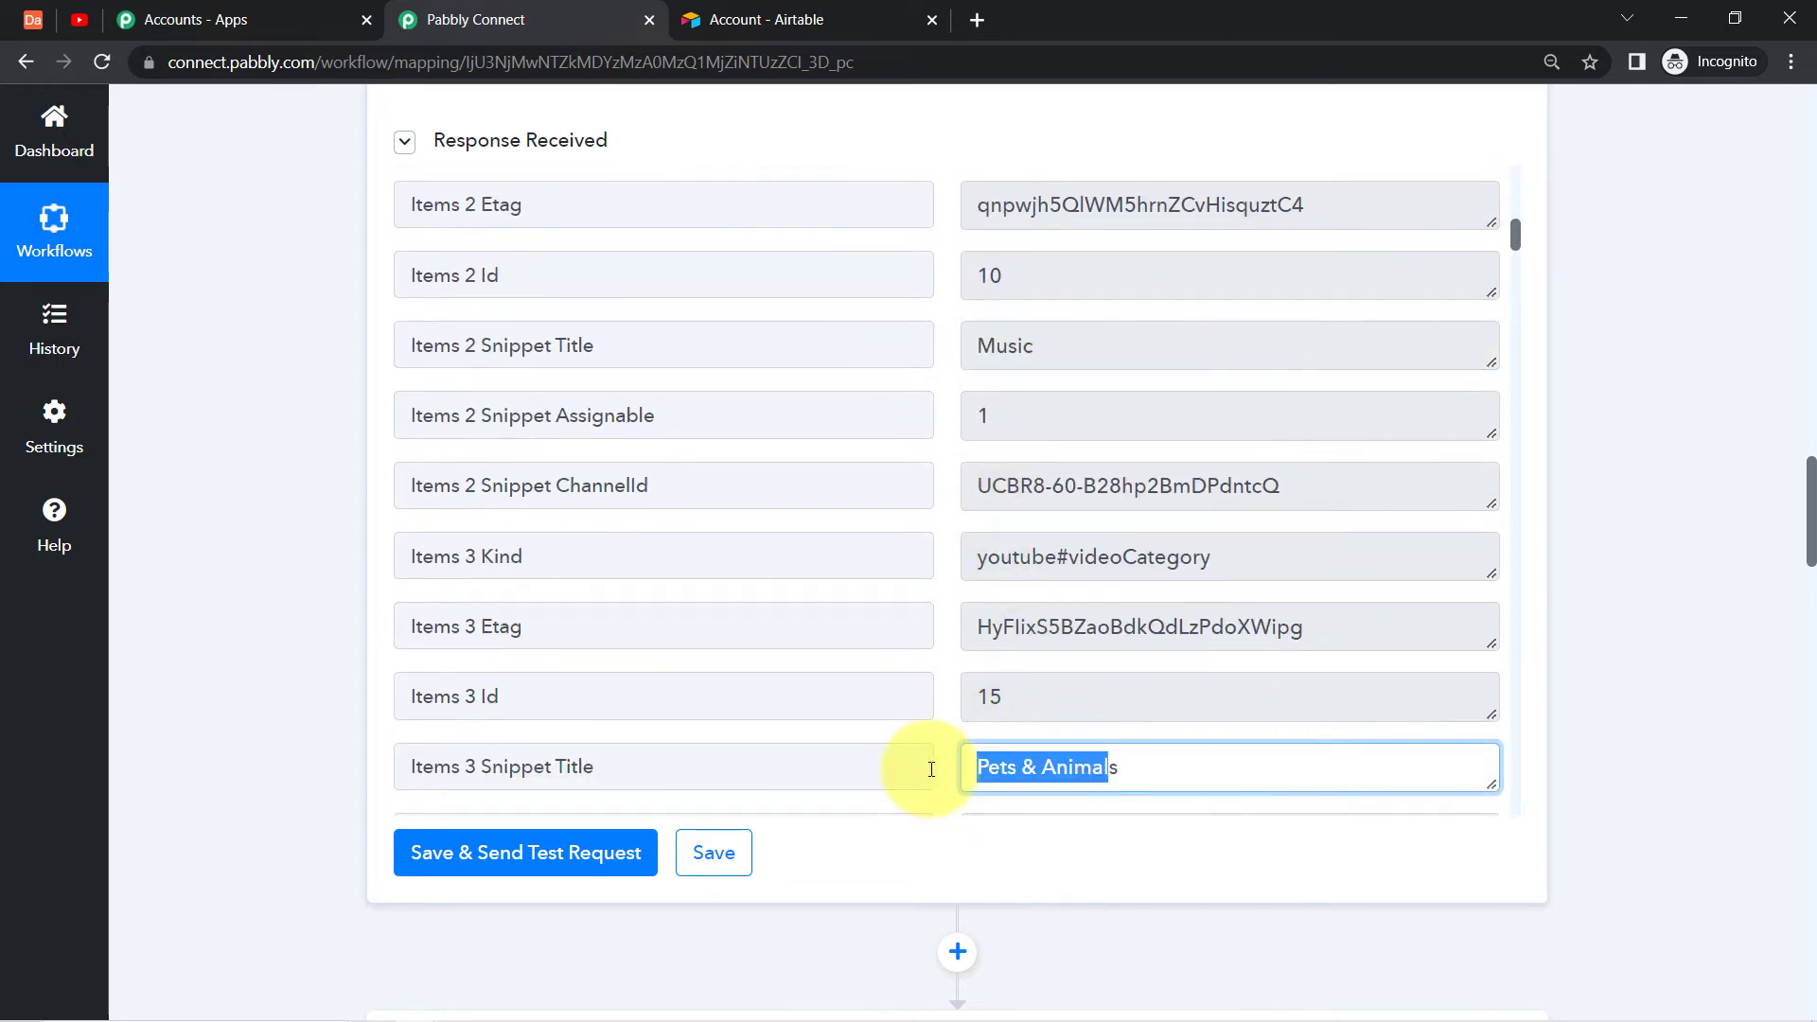
pyautogui.moveTo(1007, 702); pyautogui.dragTo(958, 703)
pyautogui.click(982, 697)
pyautogui.moveTo(1518, 235); pyautogui.dragTo(1518, 255)
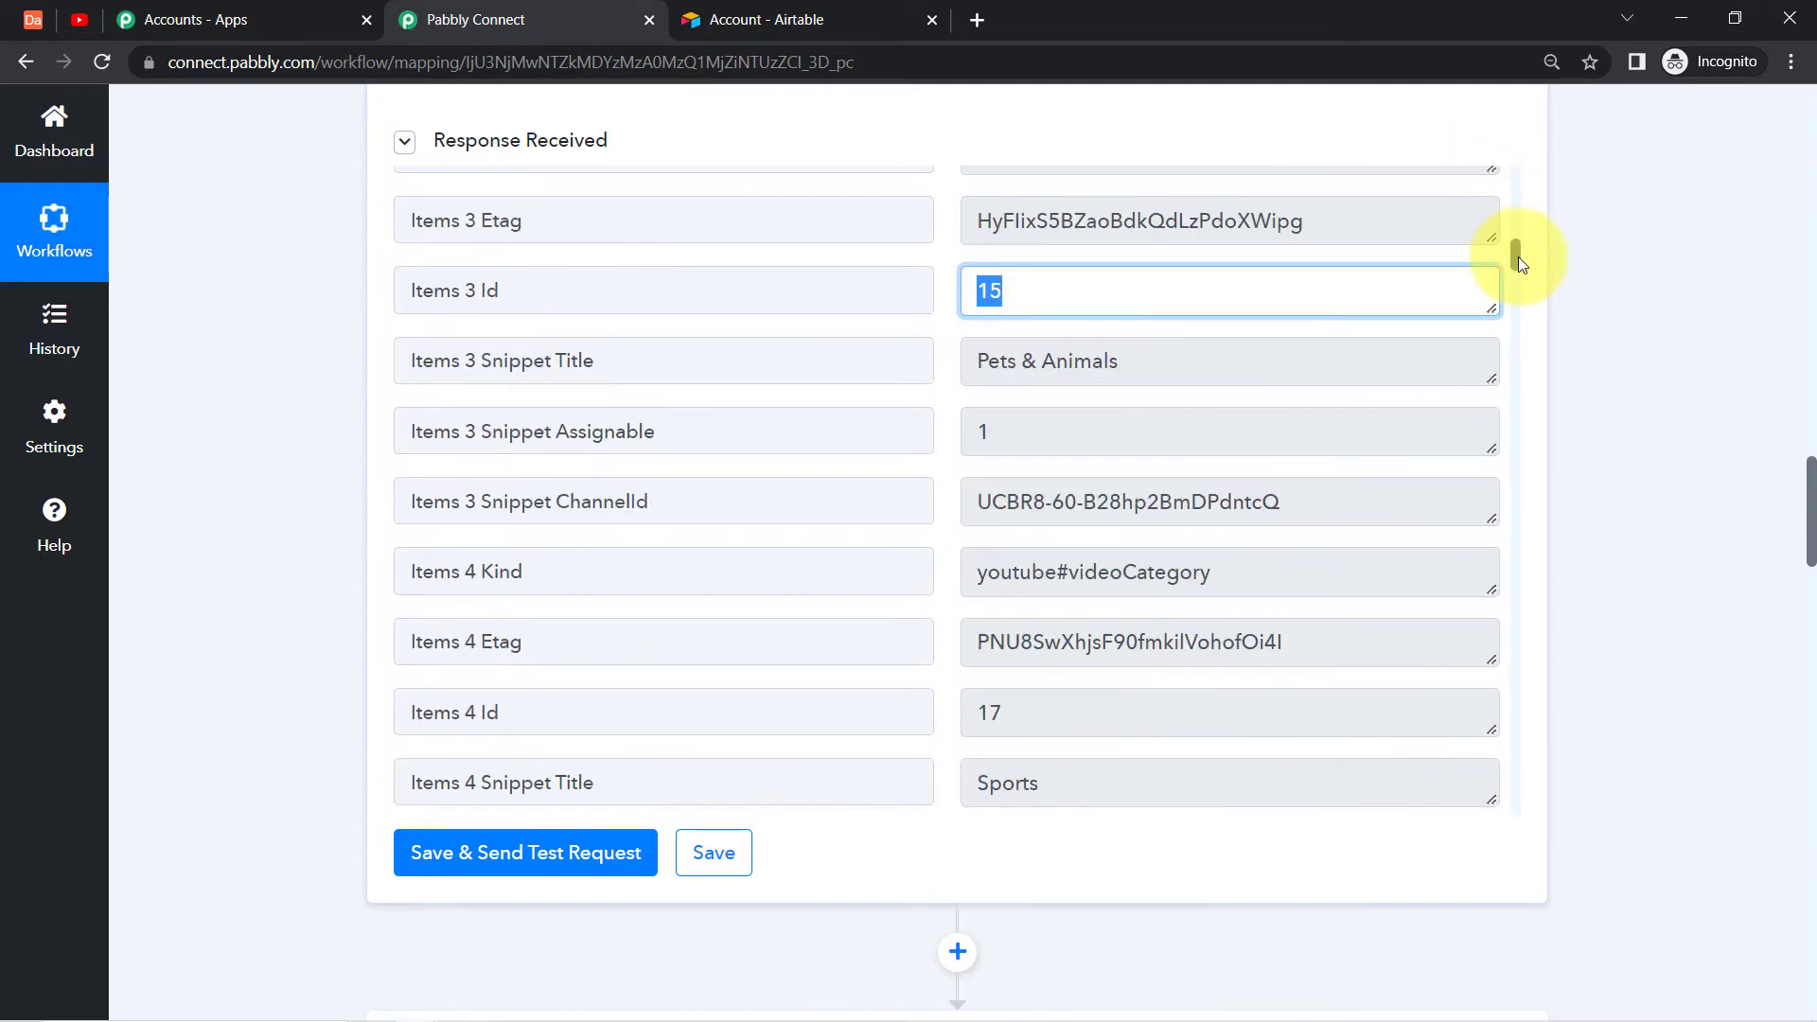
# Search the page for "people" to find the ID of the People & Blogs category in the response.
pyautogui.hotkey('ctrl', 'f')
pyautogui.press('BackSpace')
pyautogui.write('pe')
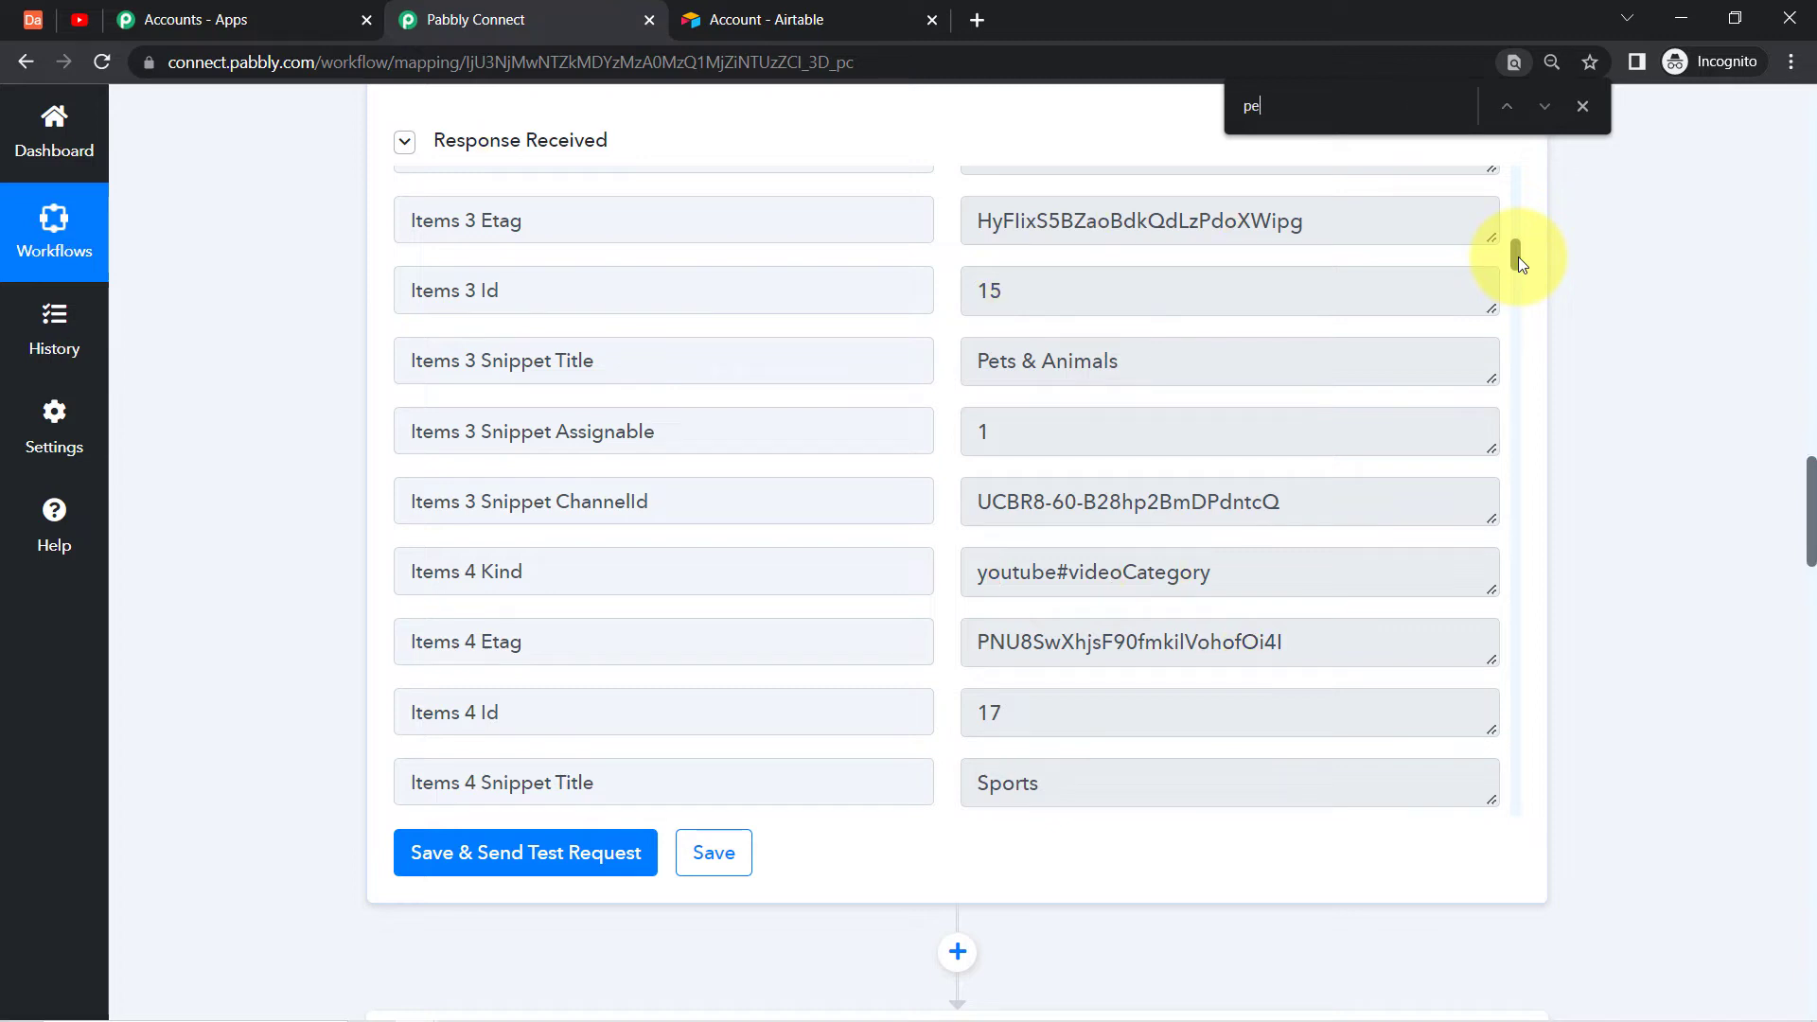
pyautogui.write('ople')
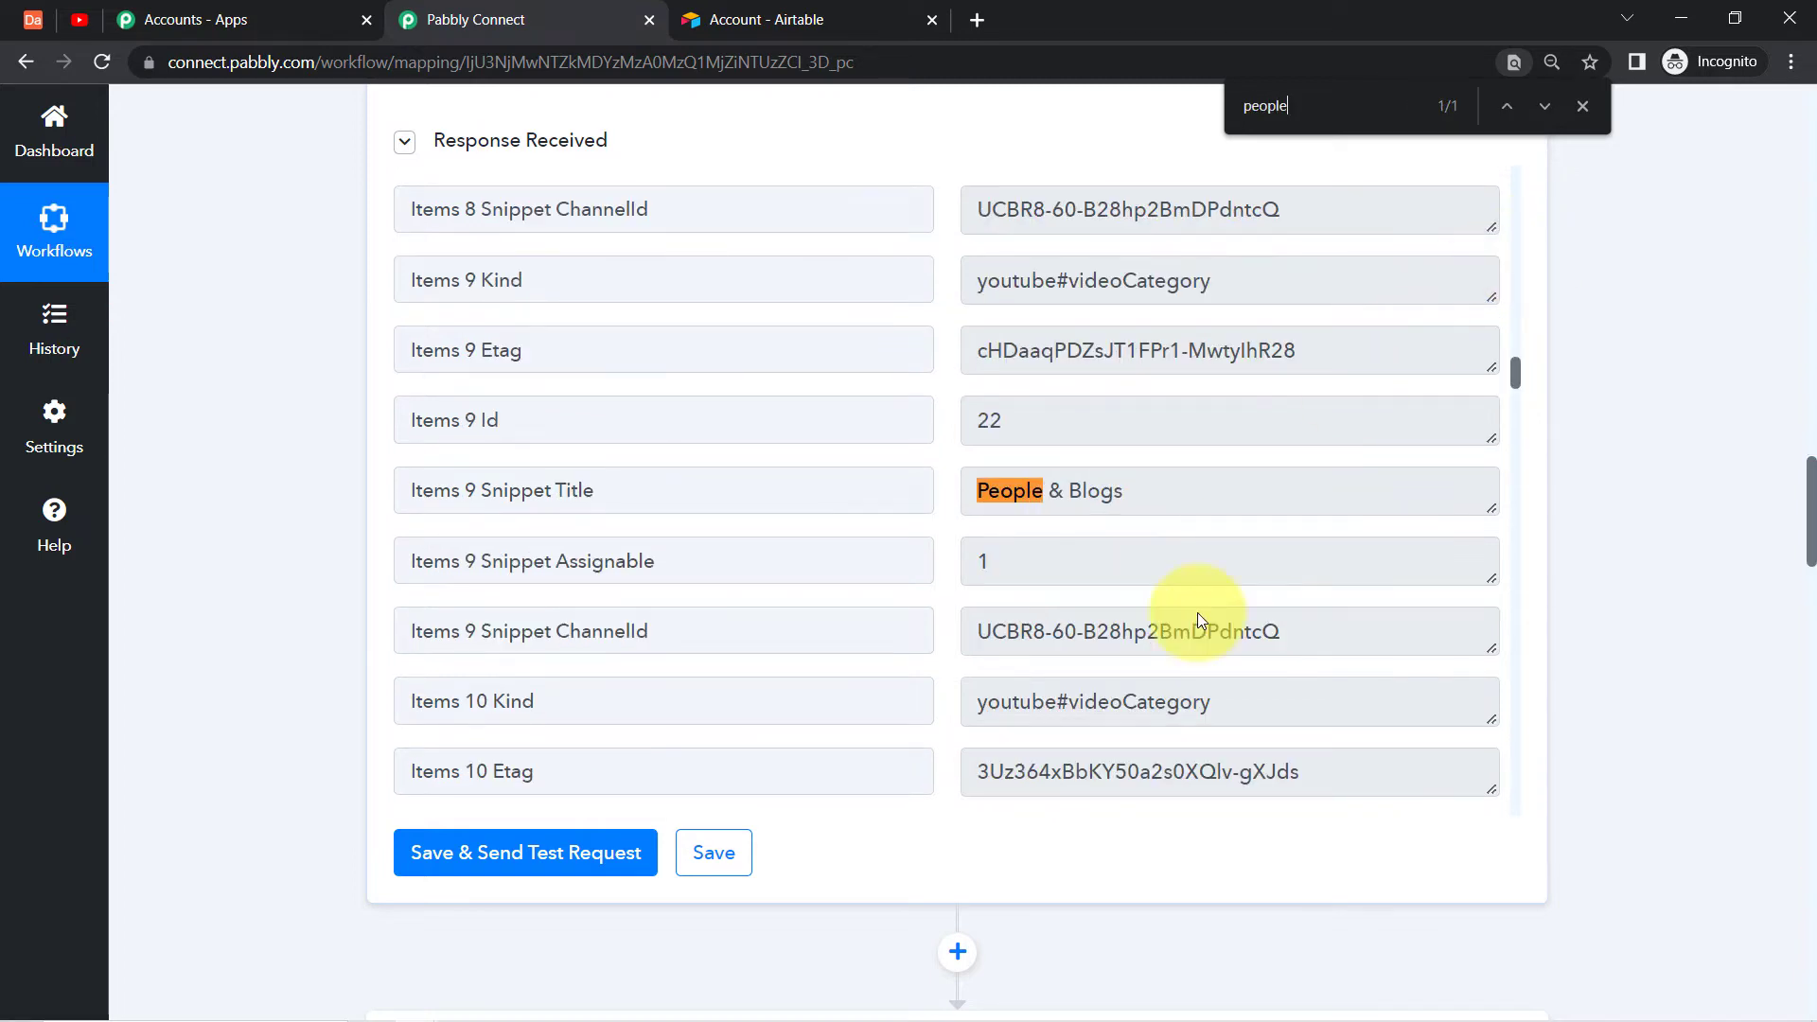
pyautogui.moveTo(1088, 491); pyautogui.dragTo(1020, 498)
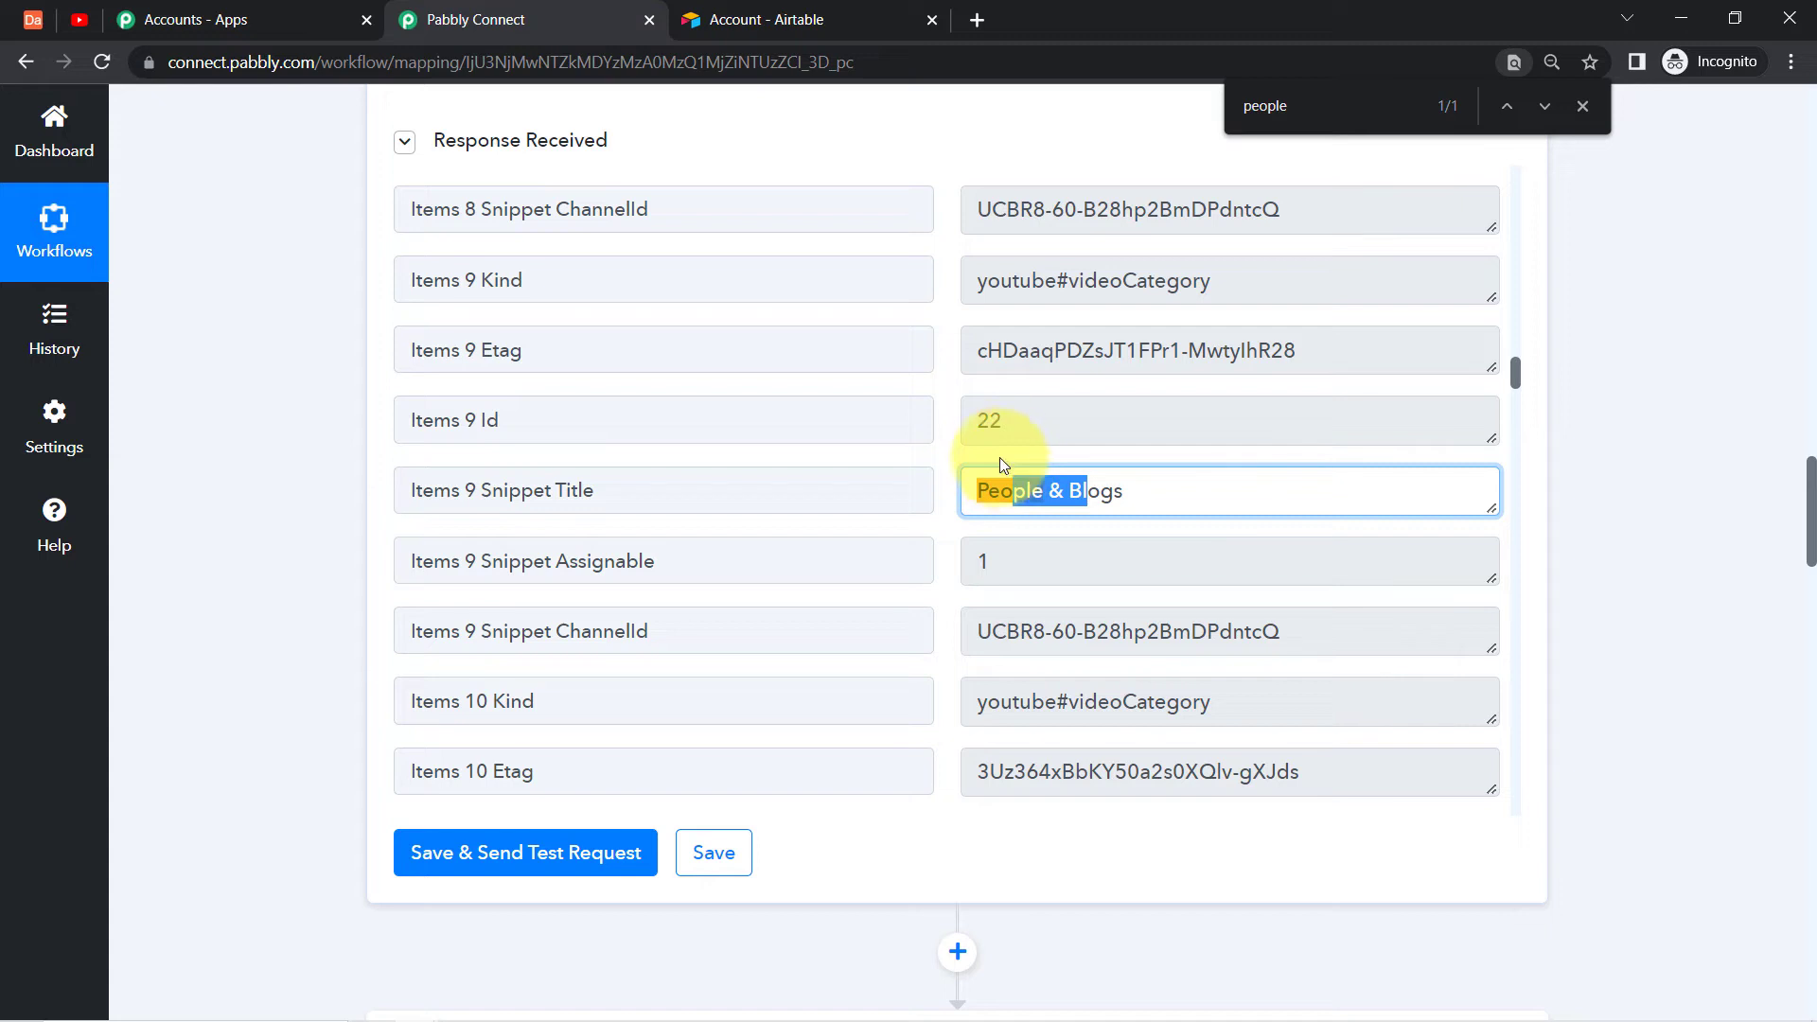
pyautogui.moveTo(1004, 414); pyautogui.dragTo(984, 422)
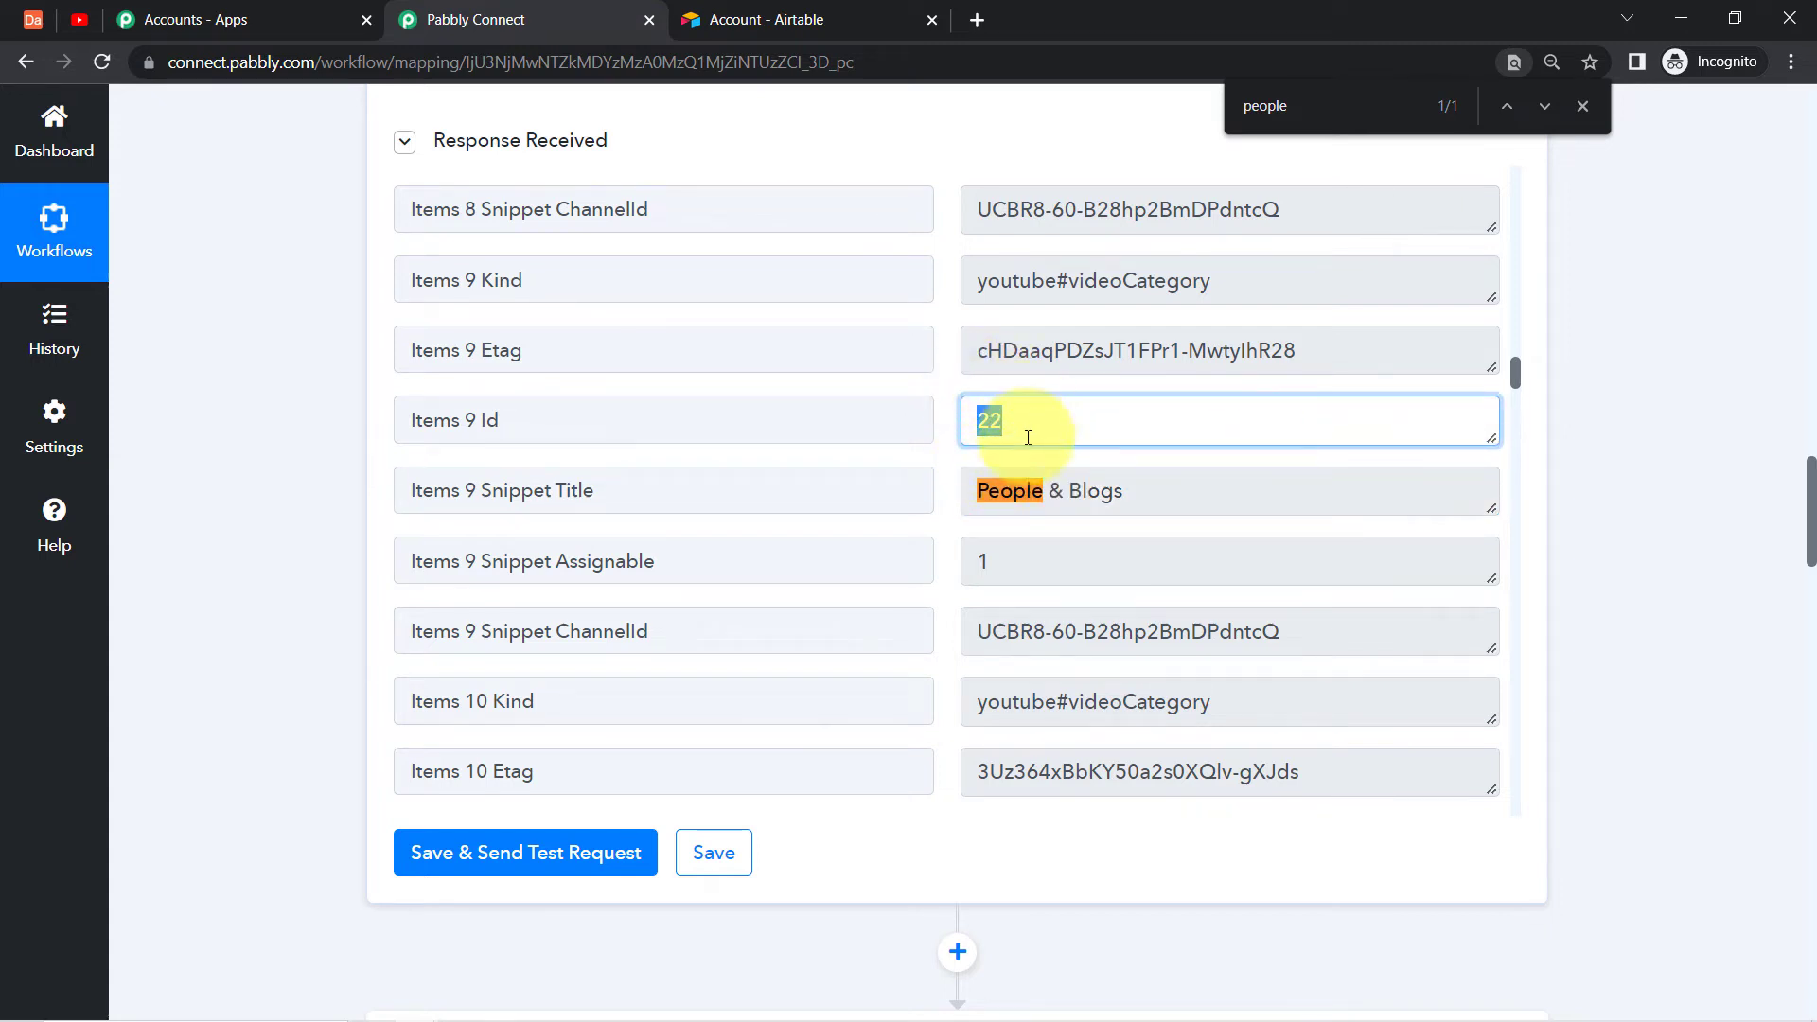
# Set the Category ID of the Upload Video action to 22.
pyautogui.moveTo(1811, 478); pyautogui.dragTo(1812, 727)
pyautogui.click(484, 431)
pyautogui.click(452, 458)
pyautogui.write('22')
pyautogui.click(310, 610)
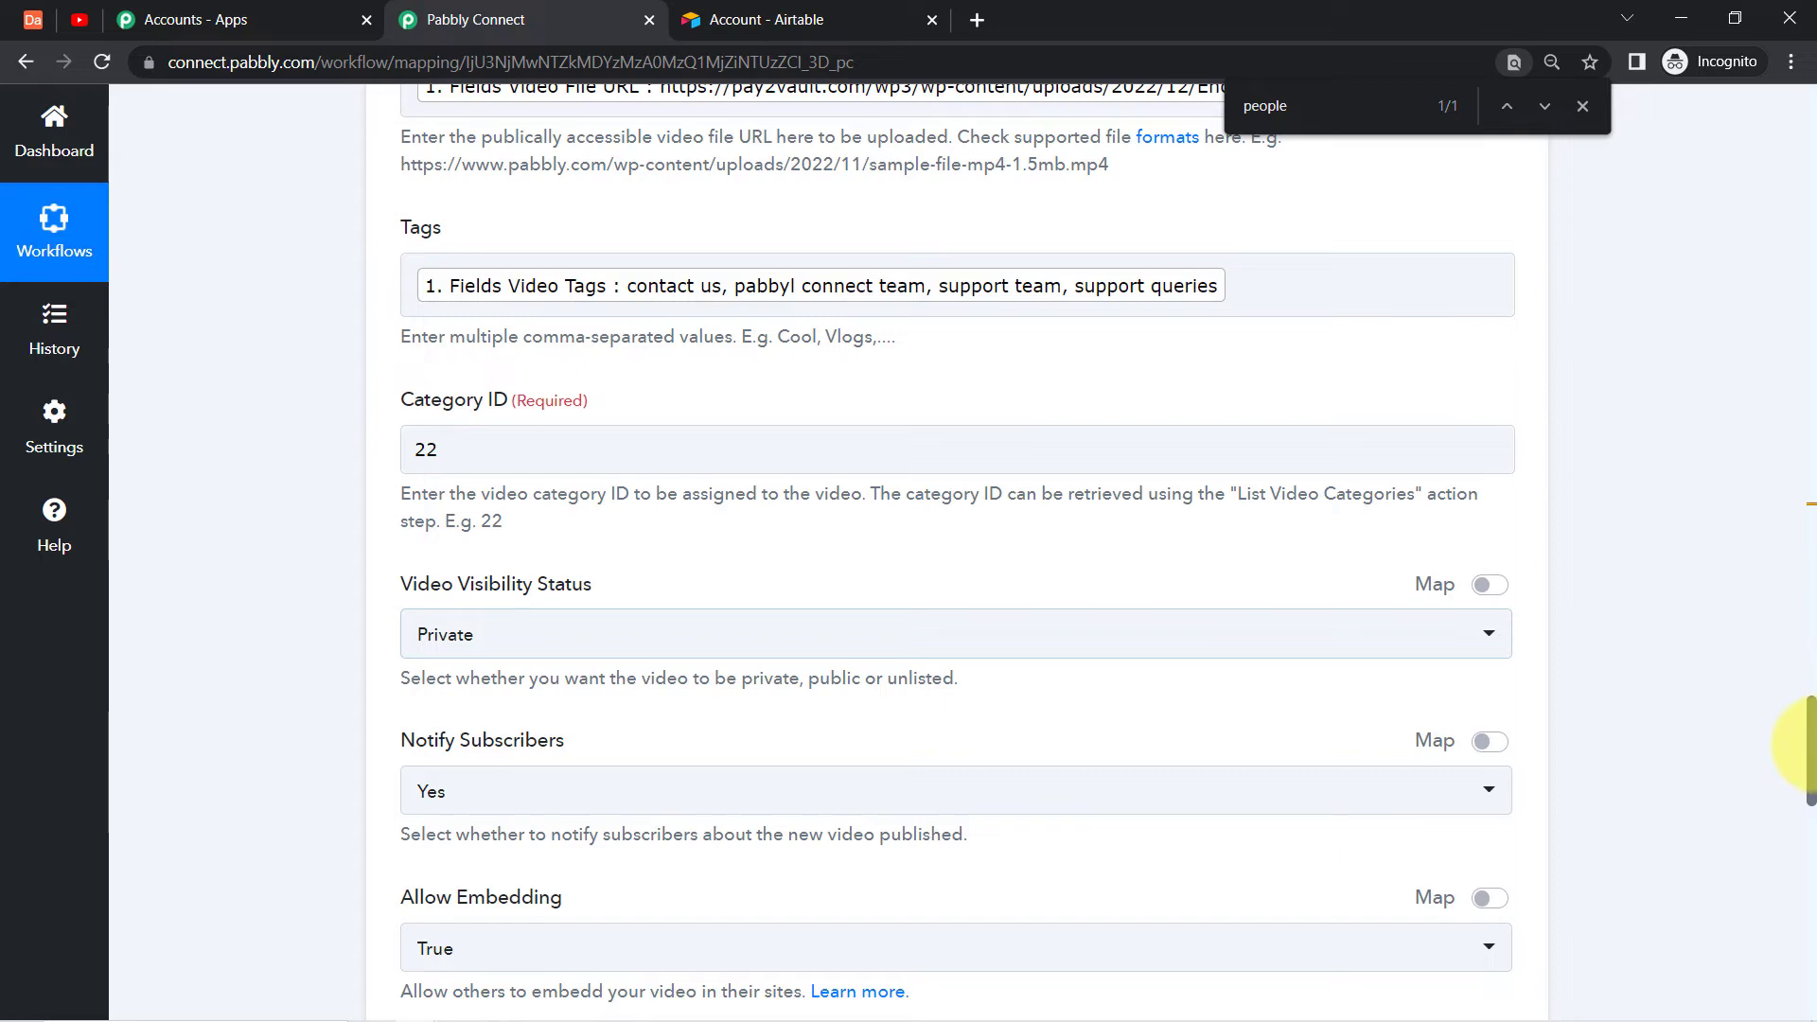
# Review the upload action's mapped fields and set its Video Visibility Status to Public.
pyautogui.moveTo(1812, 781); pyautogui.dragTo(1798, 736)
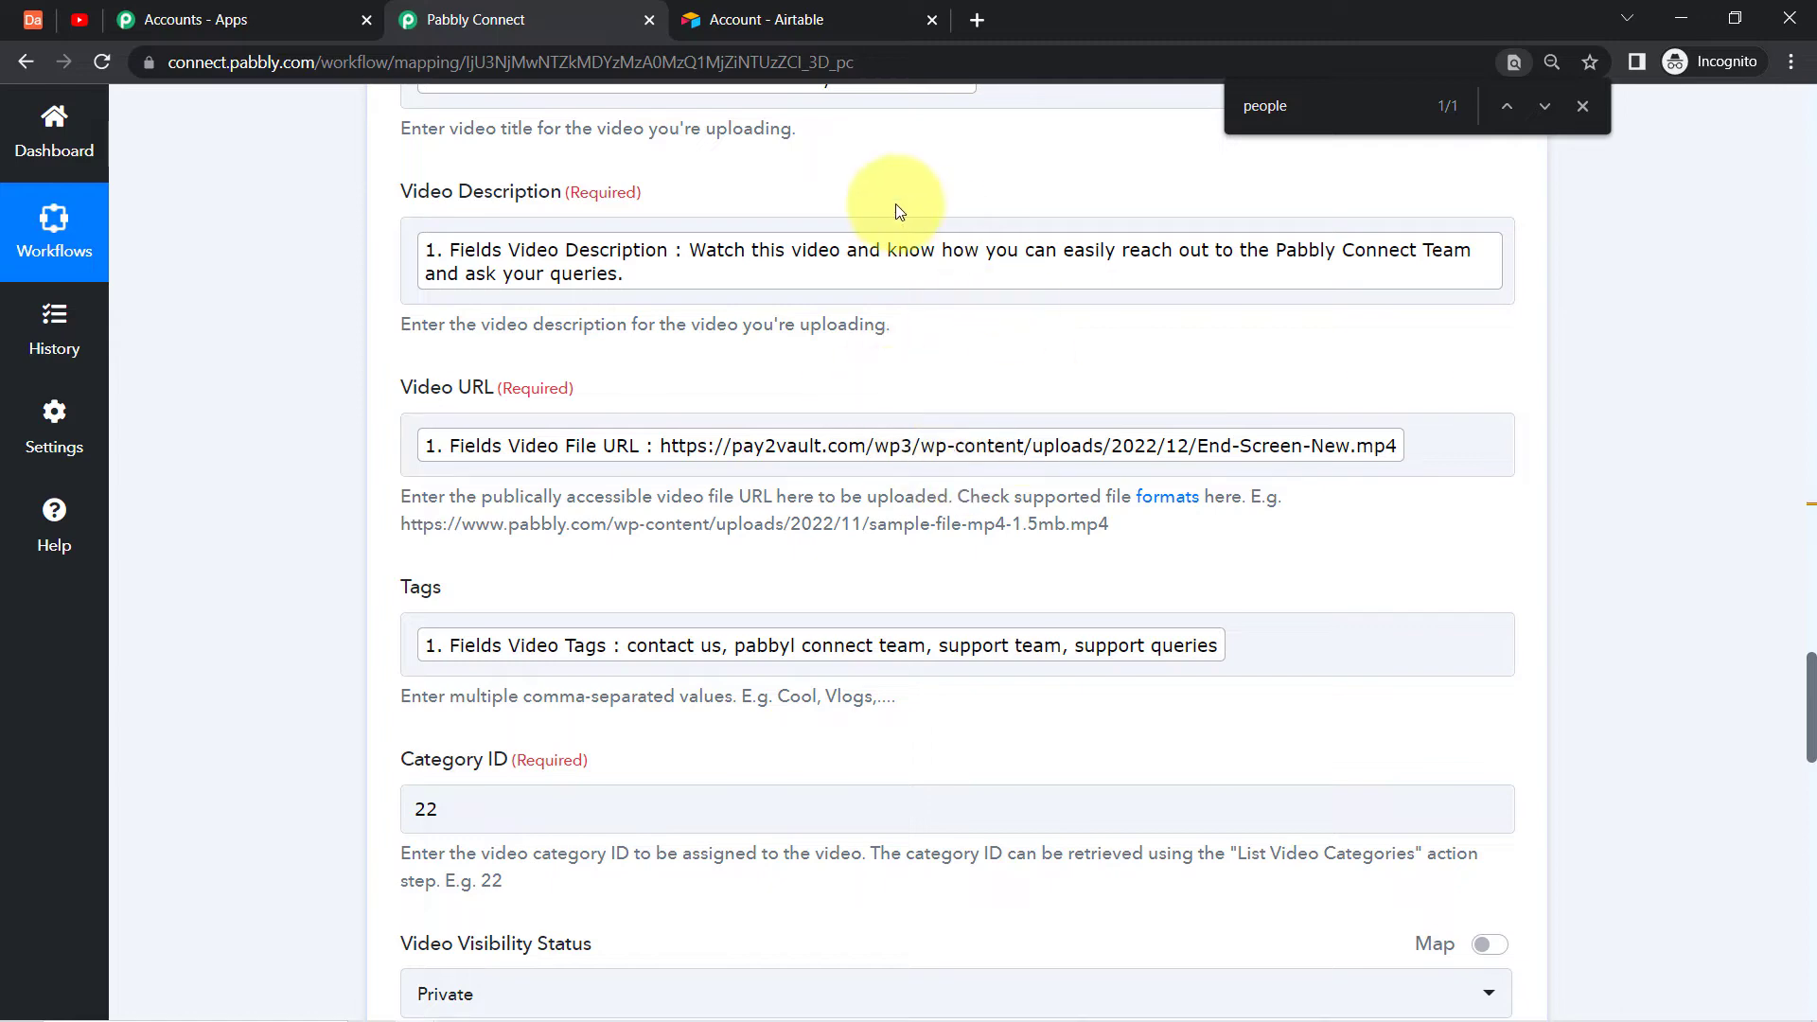
pyautogui.moveTo(1812, 692); pyautogui.dragTo(1813, 683)
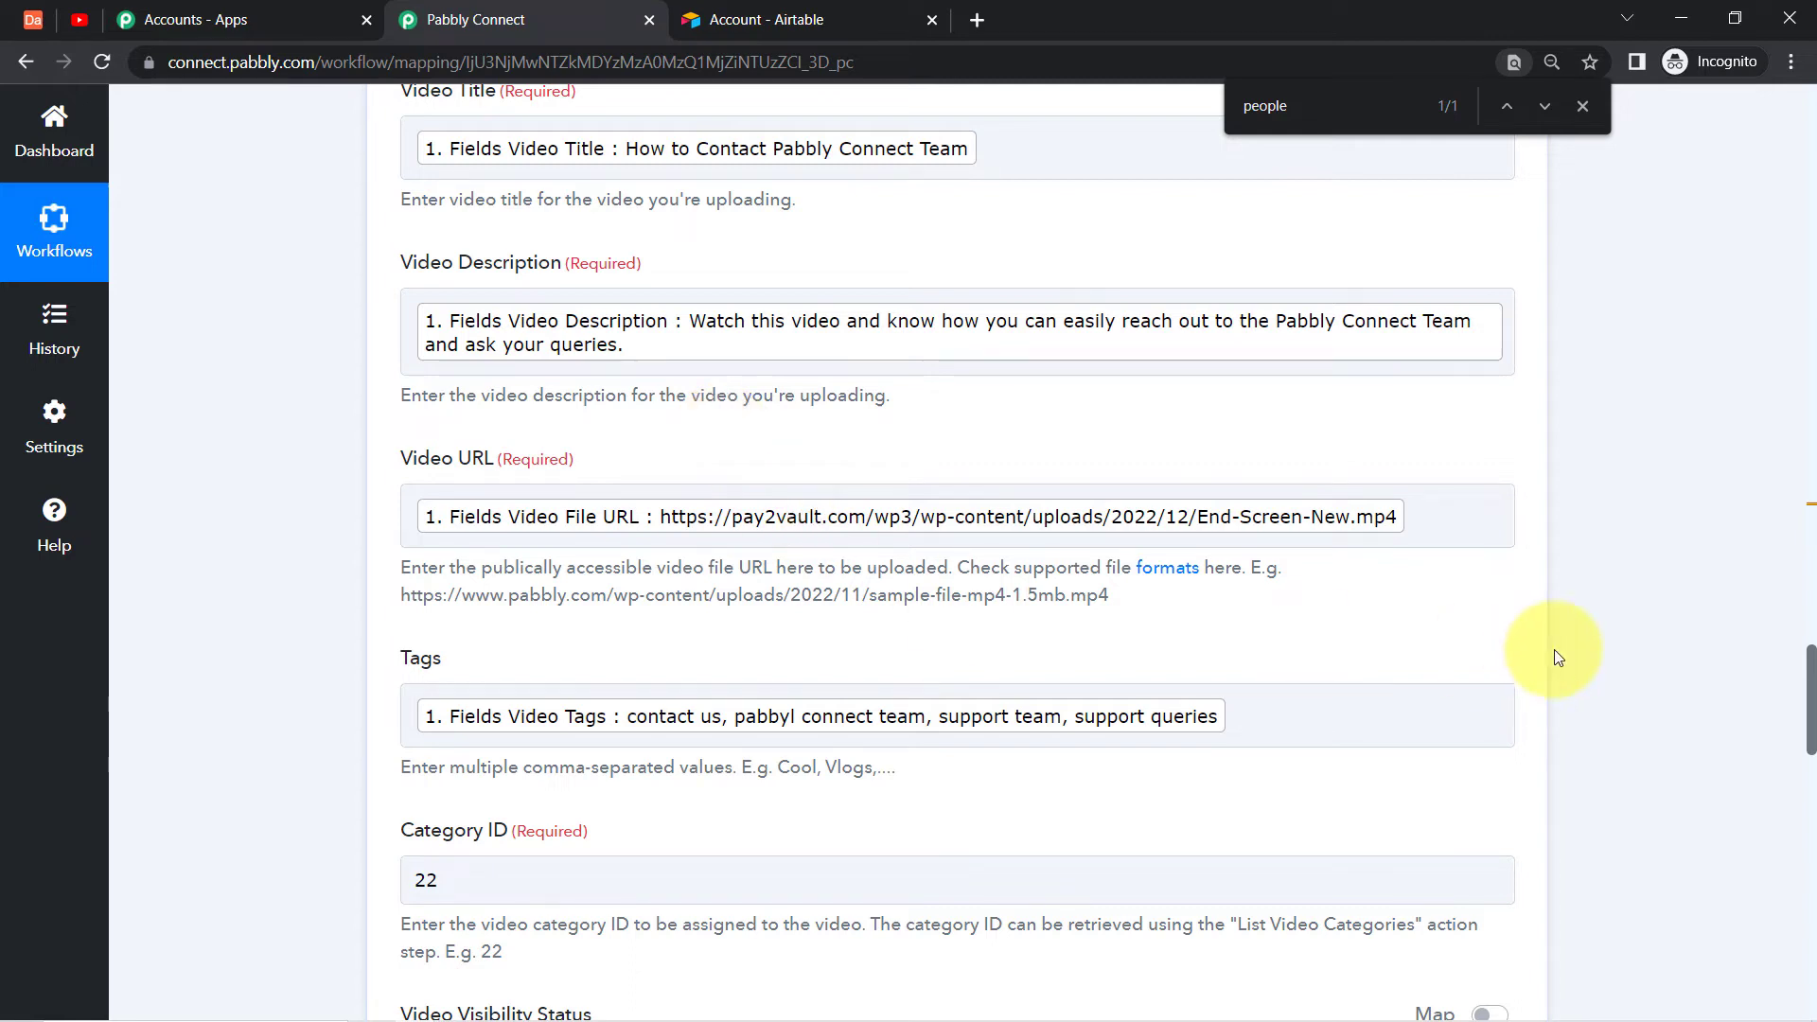
pyautogui.moveTo(1809, 672); pyautogui.dragTo(1812, 757)
pyautogui.scroll(-1, 1794, 758)
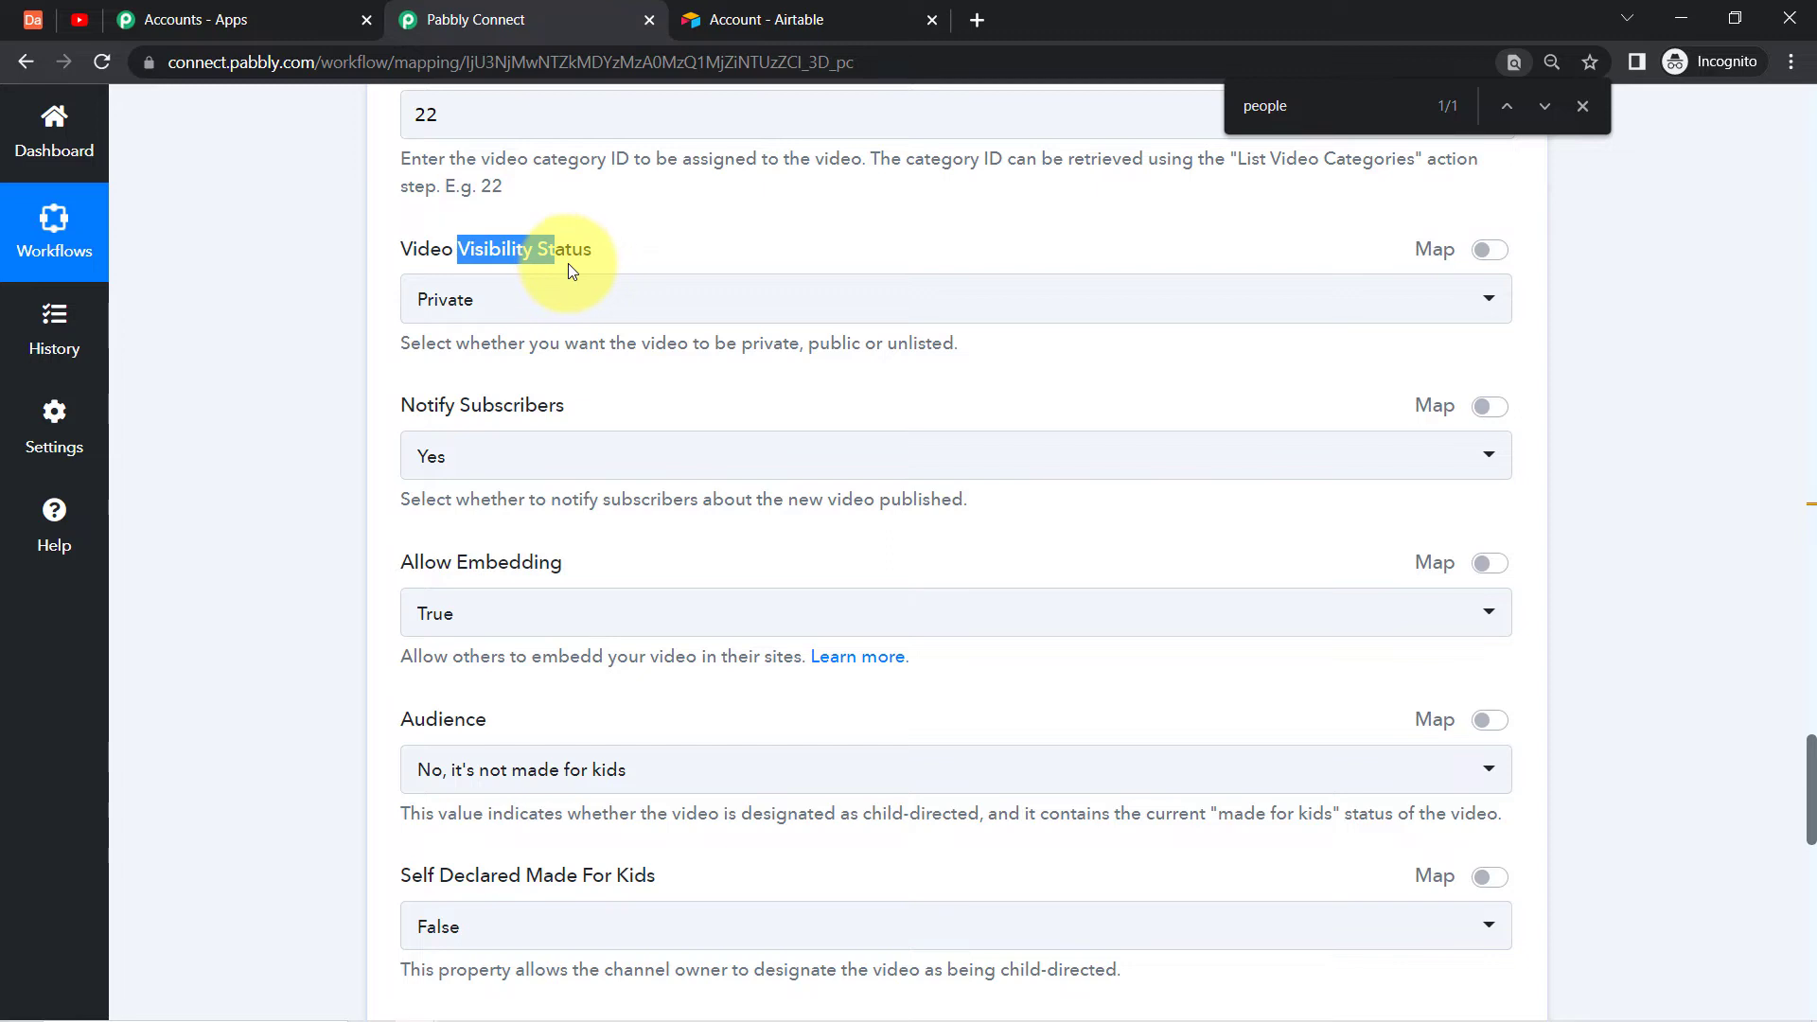
pyautogui.click(512, 316)
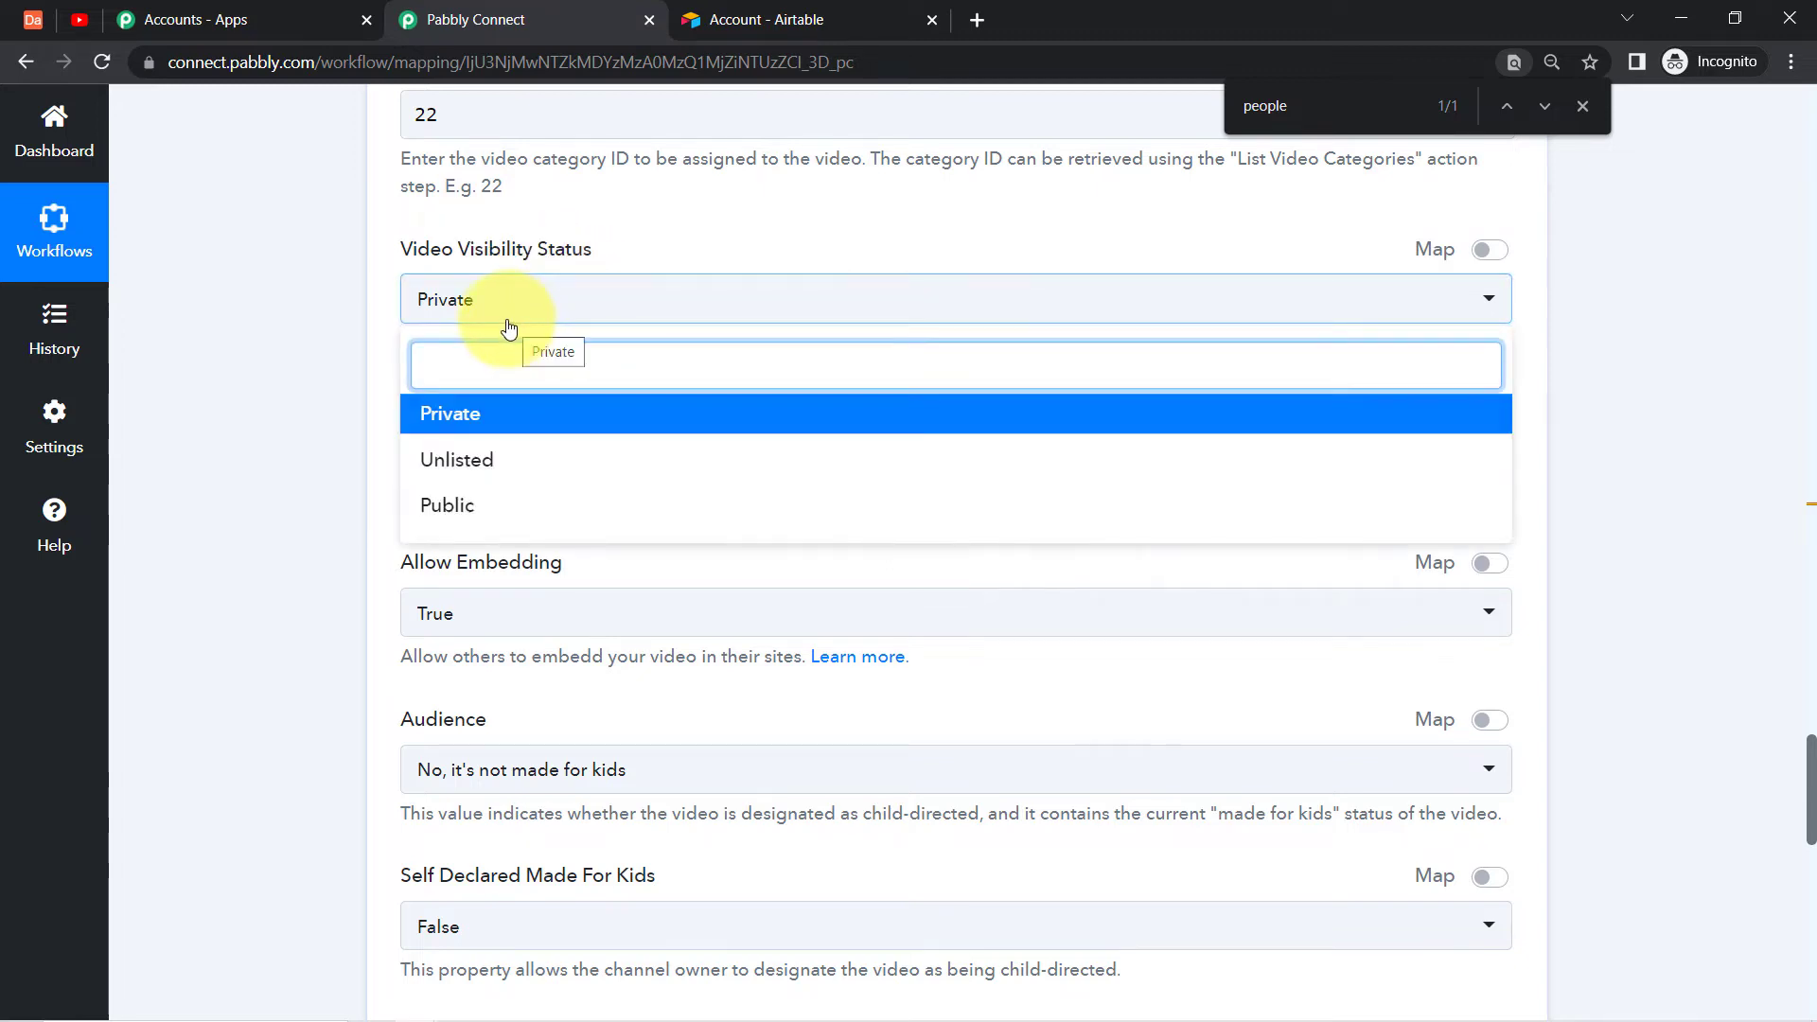
pyautogui.click(447, 505)
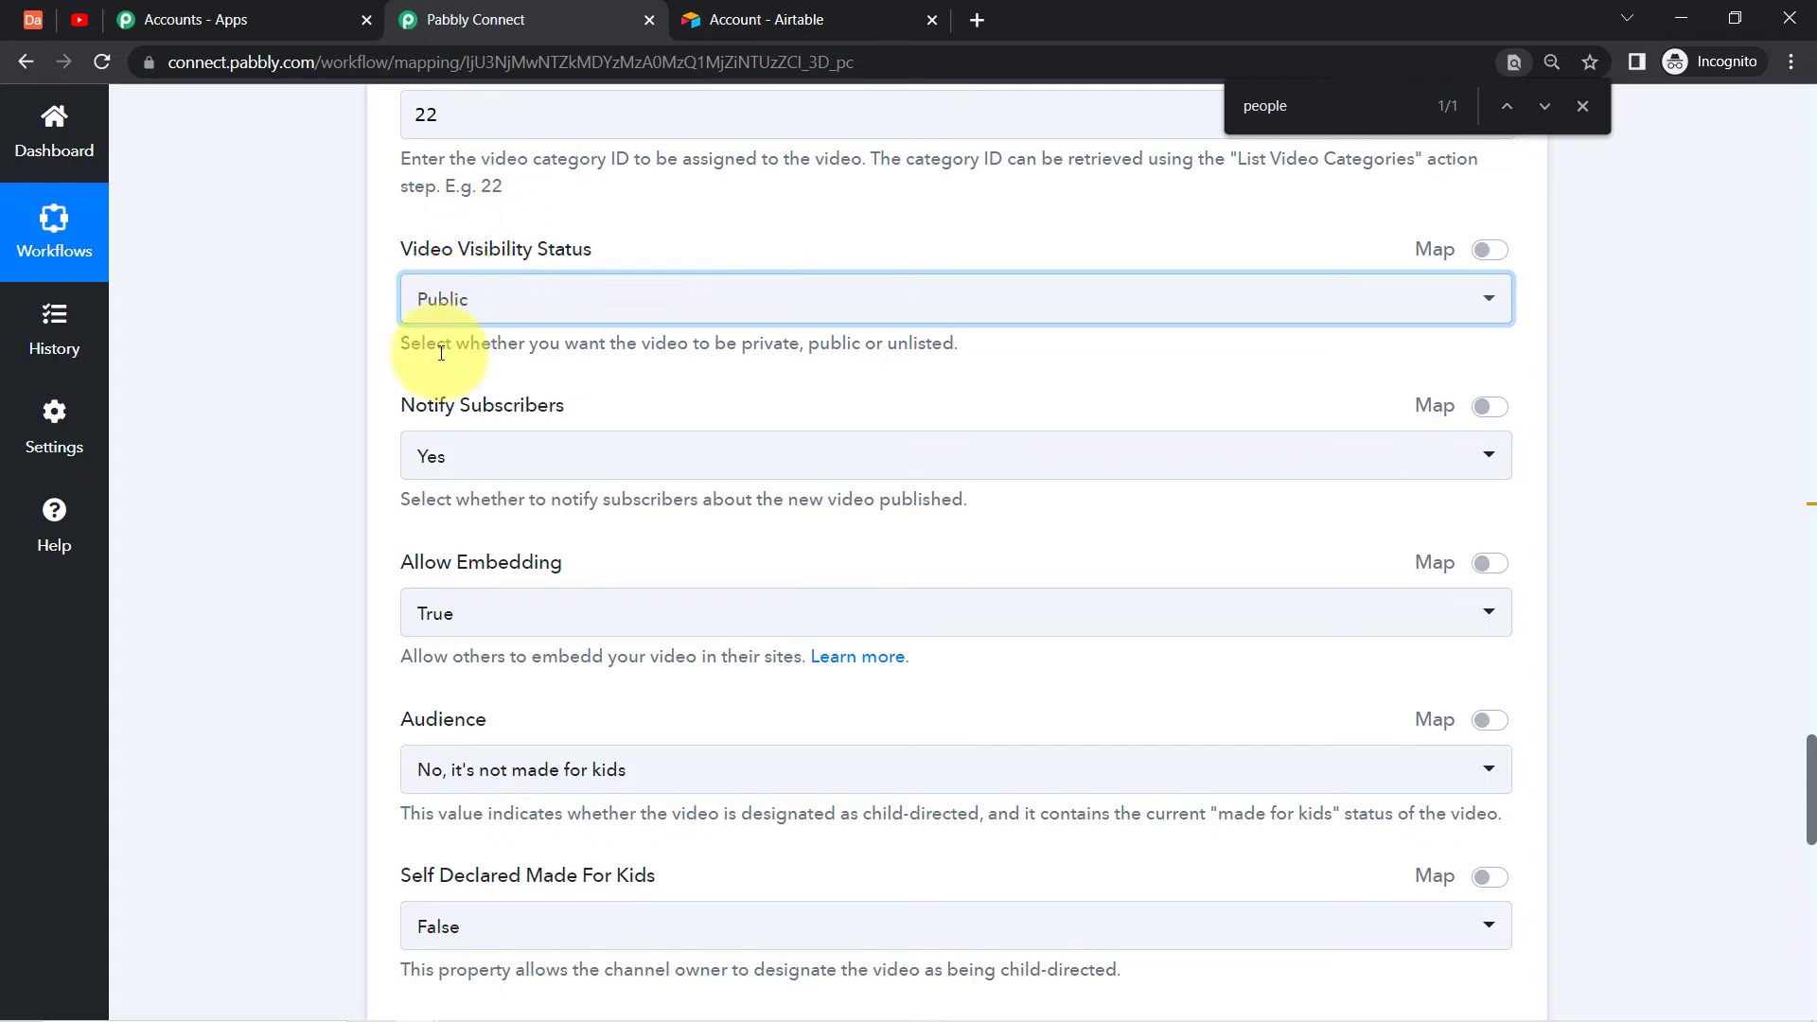
# Review the upload action's remaining options and Important Note, and open the help guide for large files in a new tab.
pyautogui.moveTo(1812, 769); pyautogui.dragTo(1798, 781)
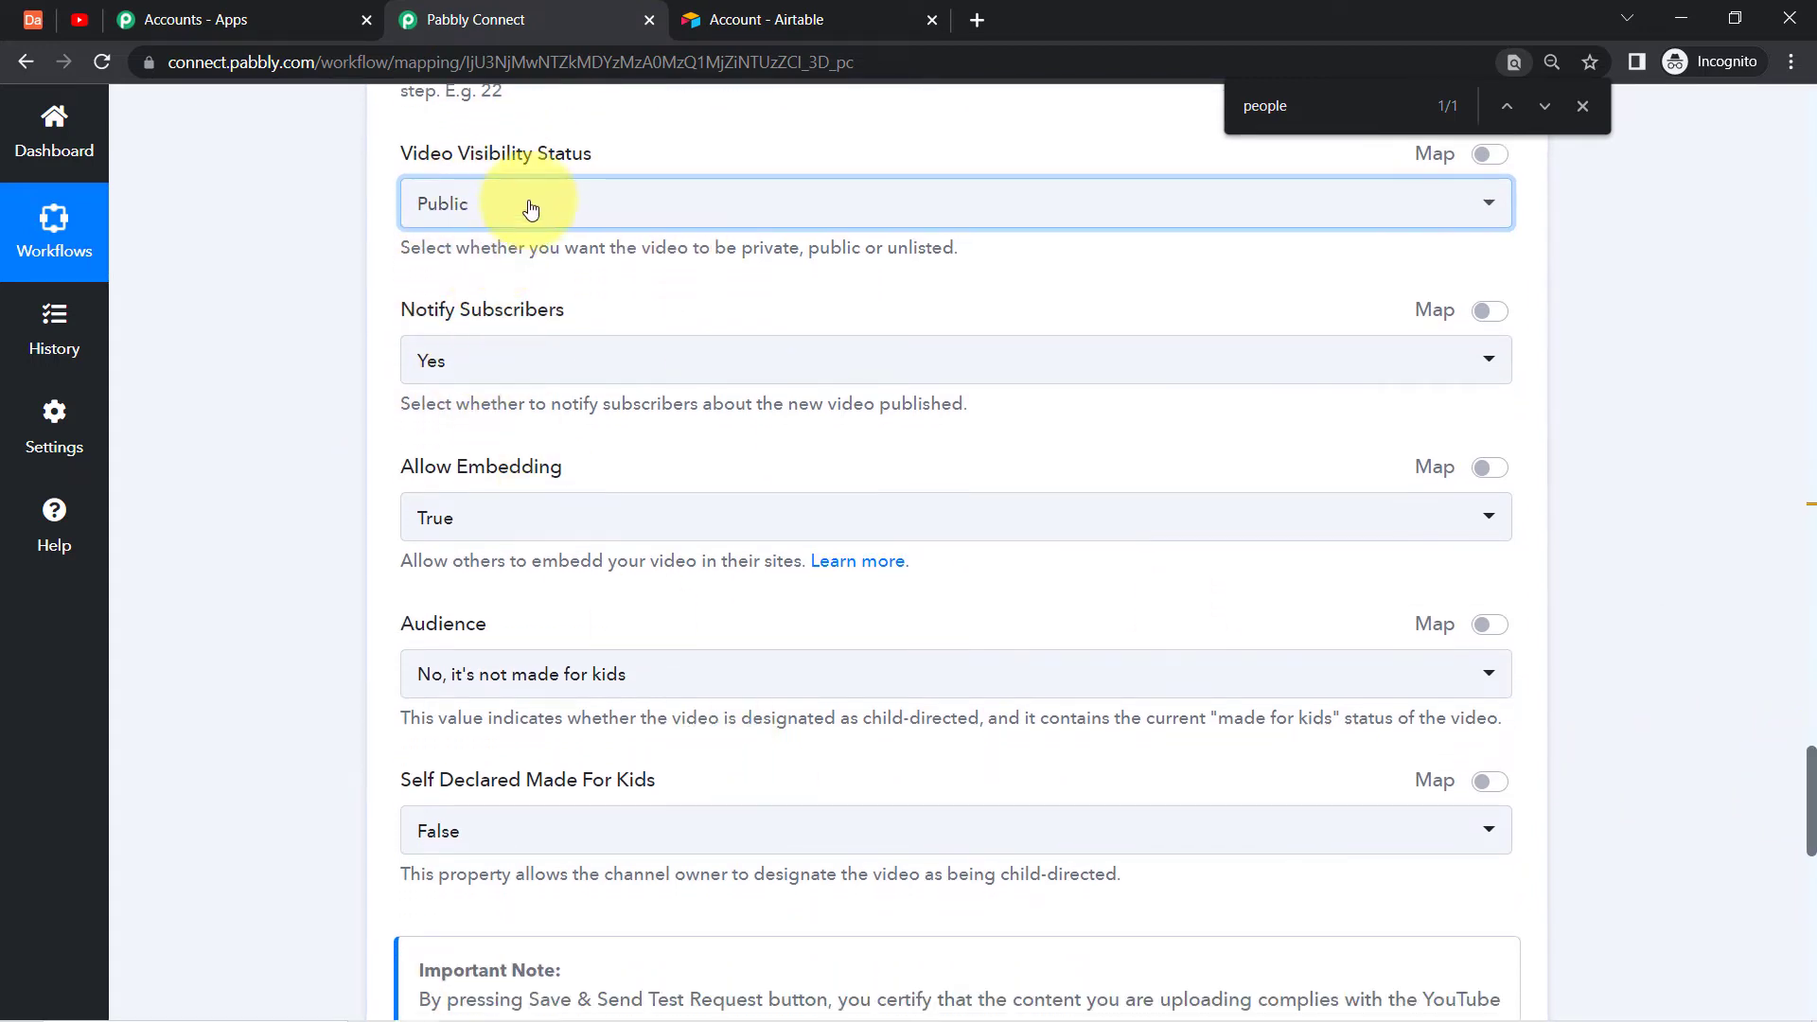
pyautogui.doubleClick(407, 631)
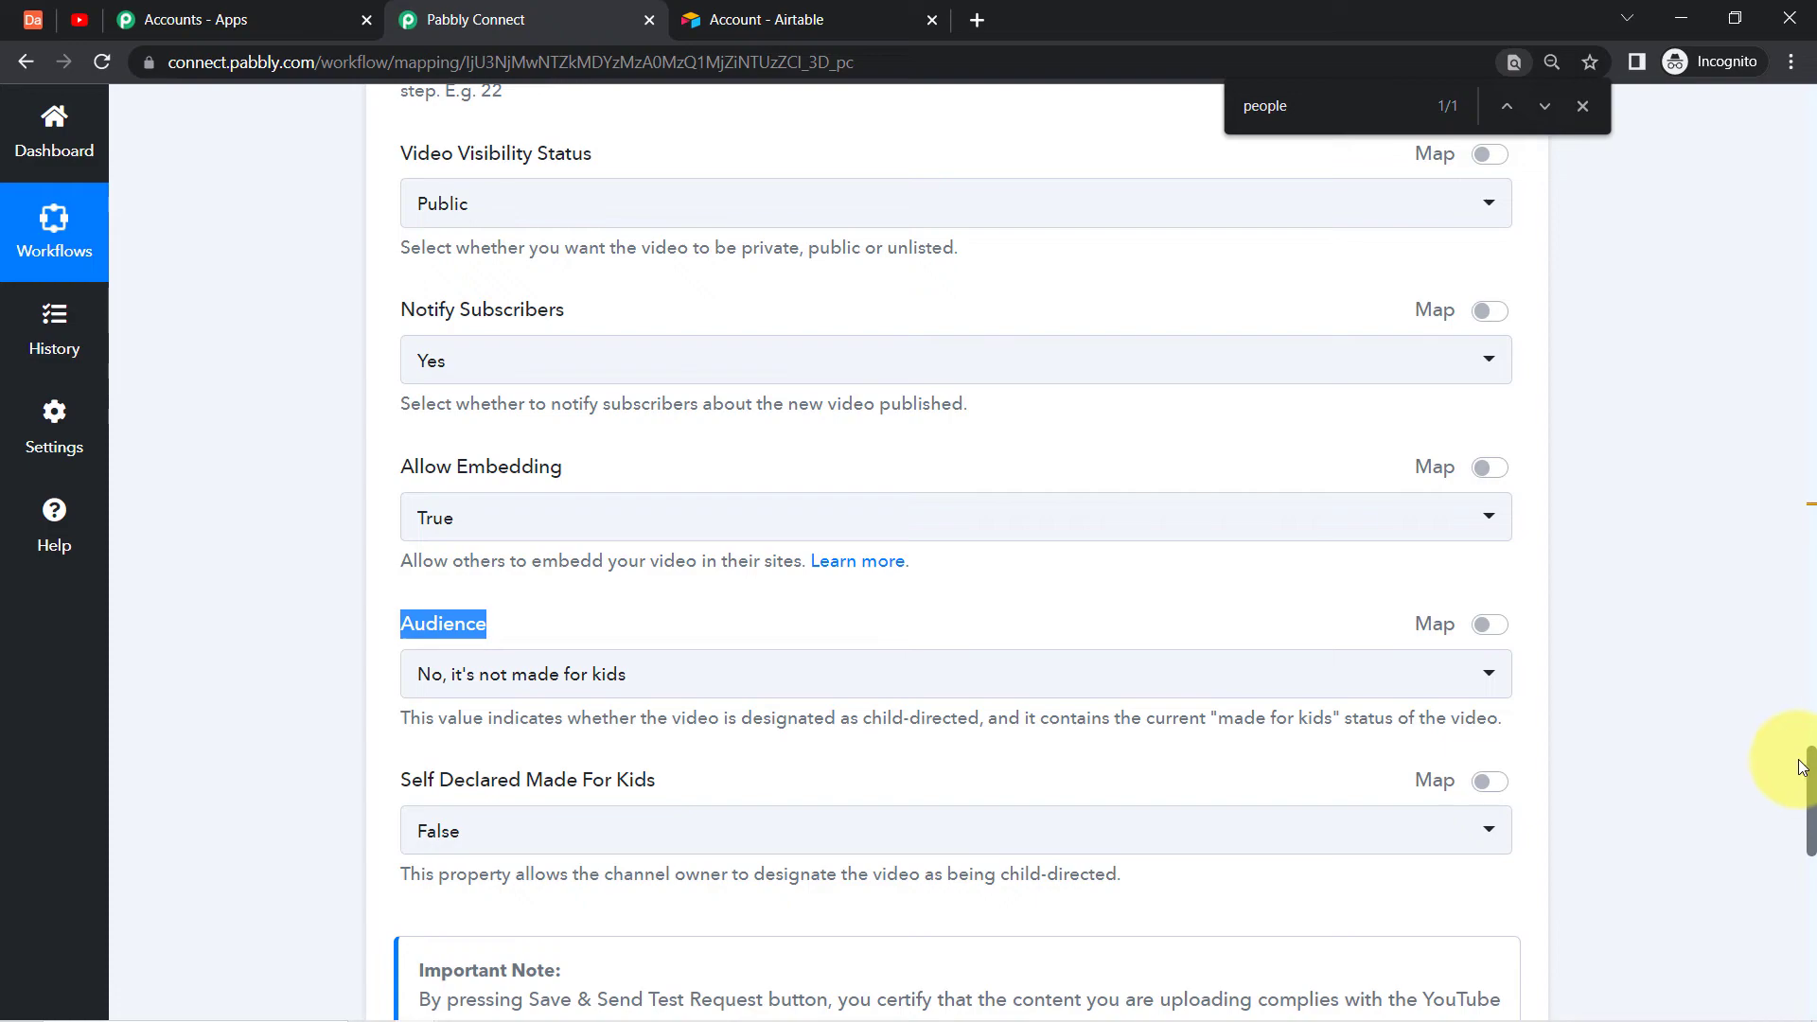
pyautogui.scroll(-10, 1810, 783)
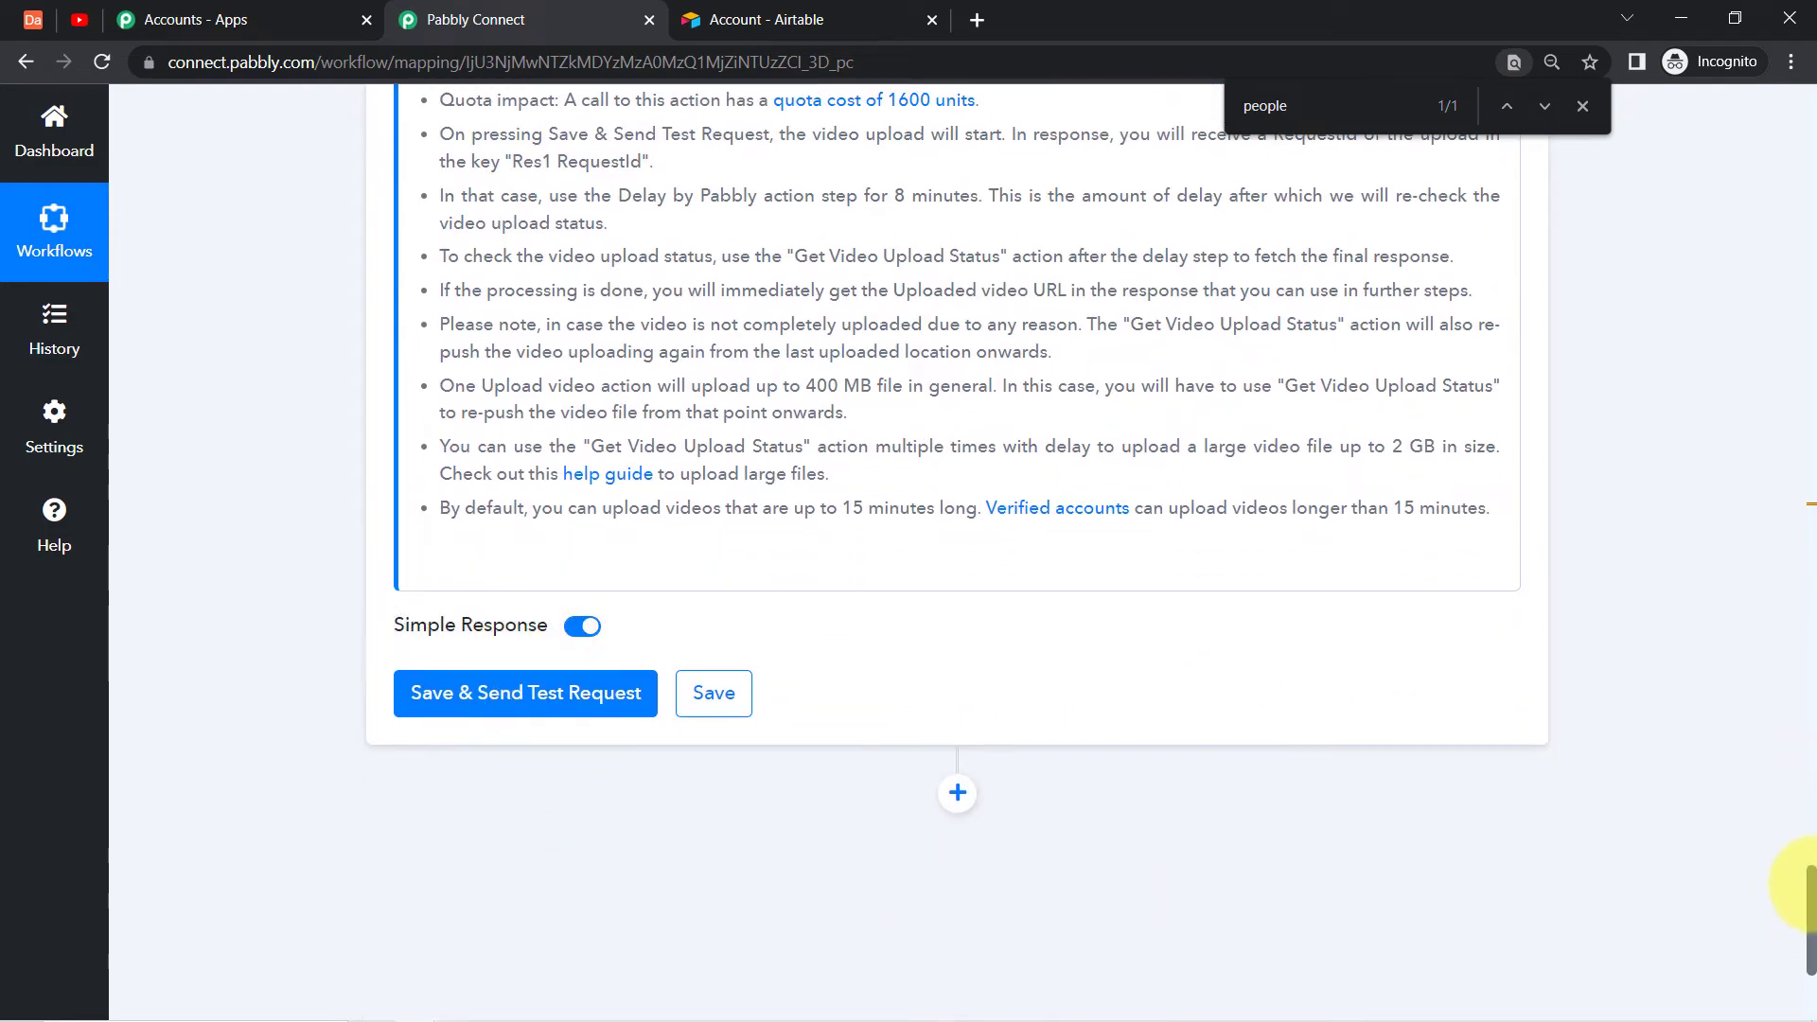
pyautogui.scroll(3, 1803, 885)
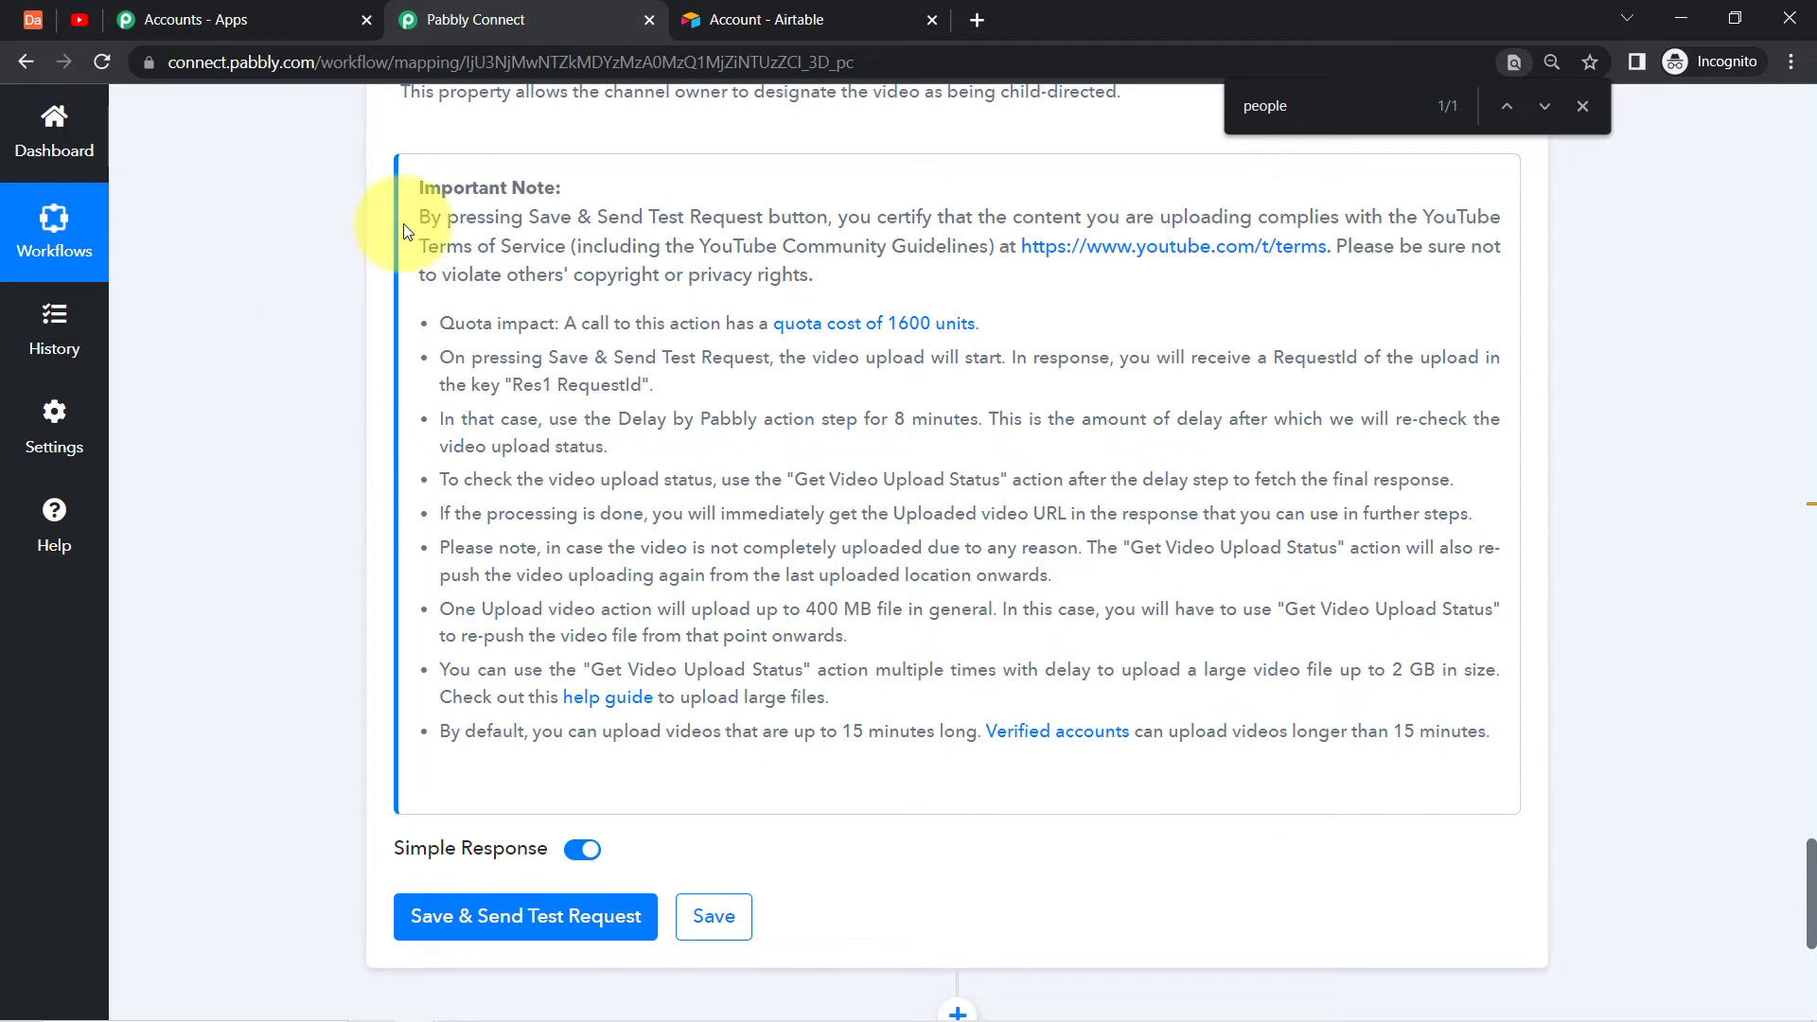
pyautogui.moveTo(417, 190); pyautogui.dragTo(622, 209)
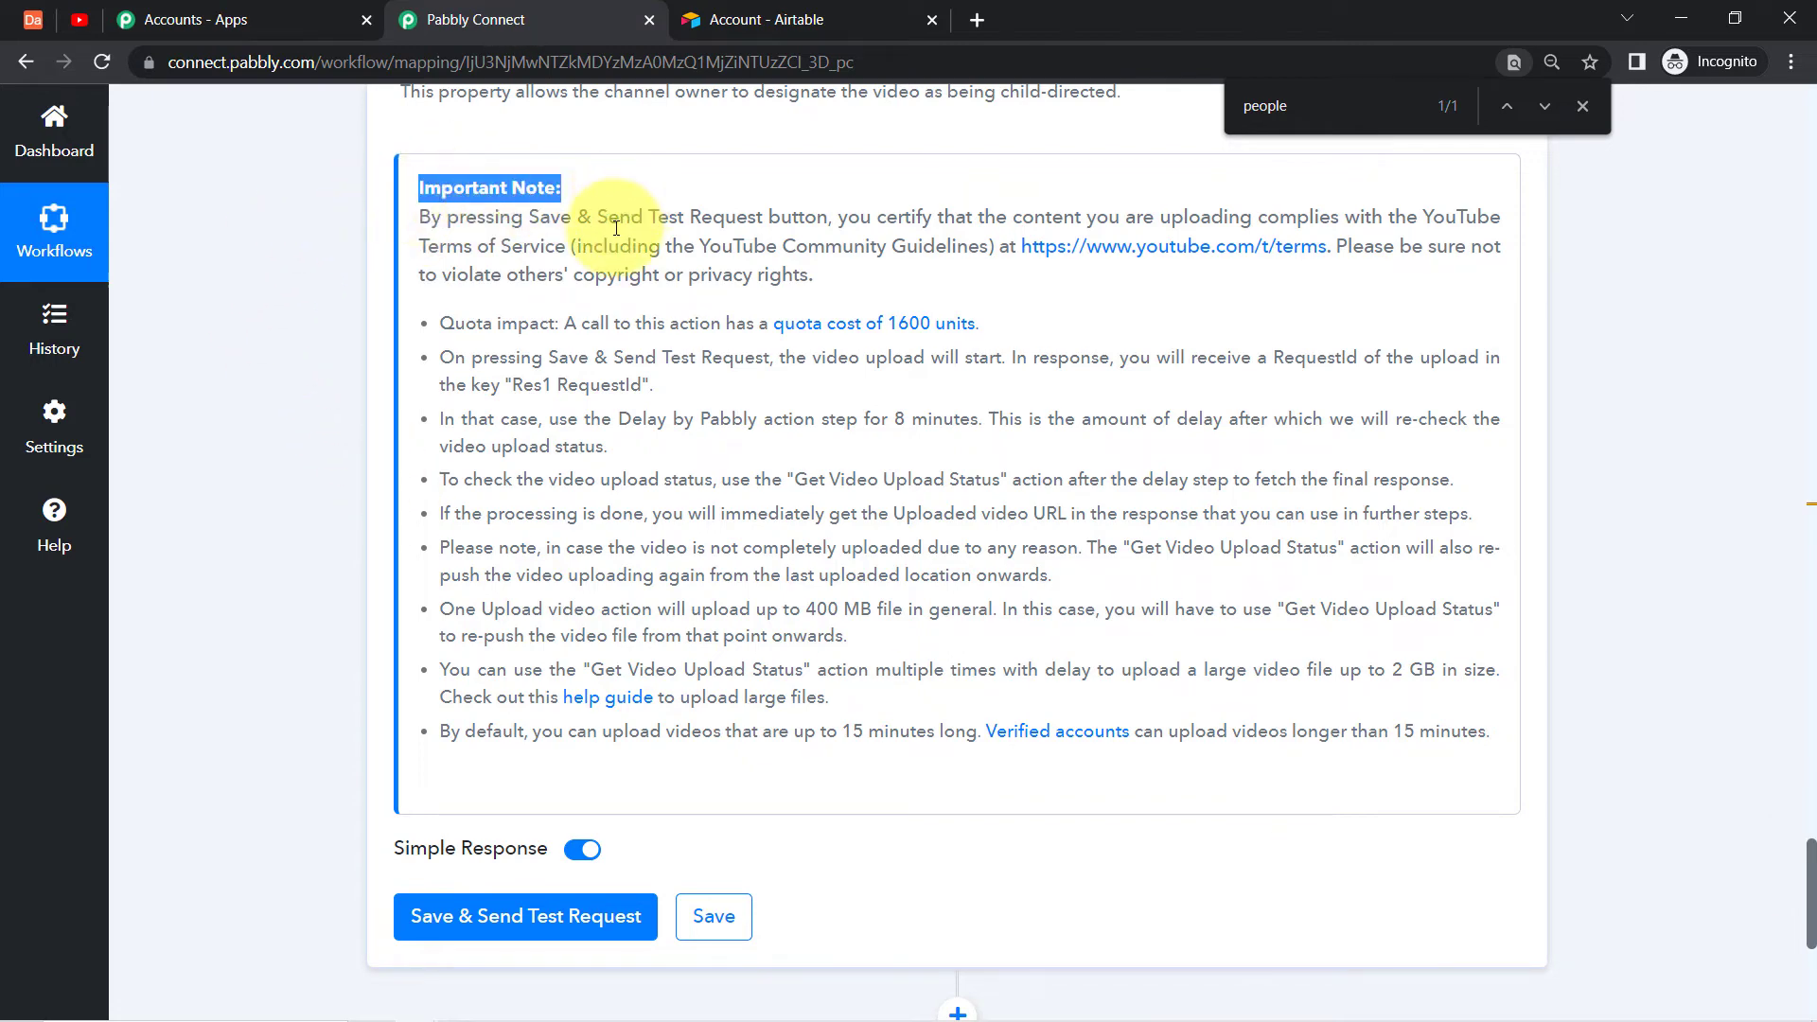
pyautogui.rightClick(594, 701)
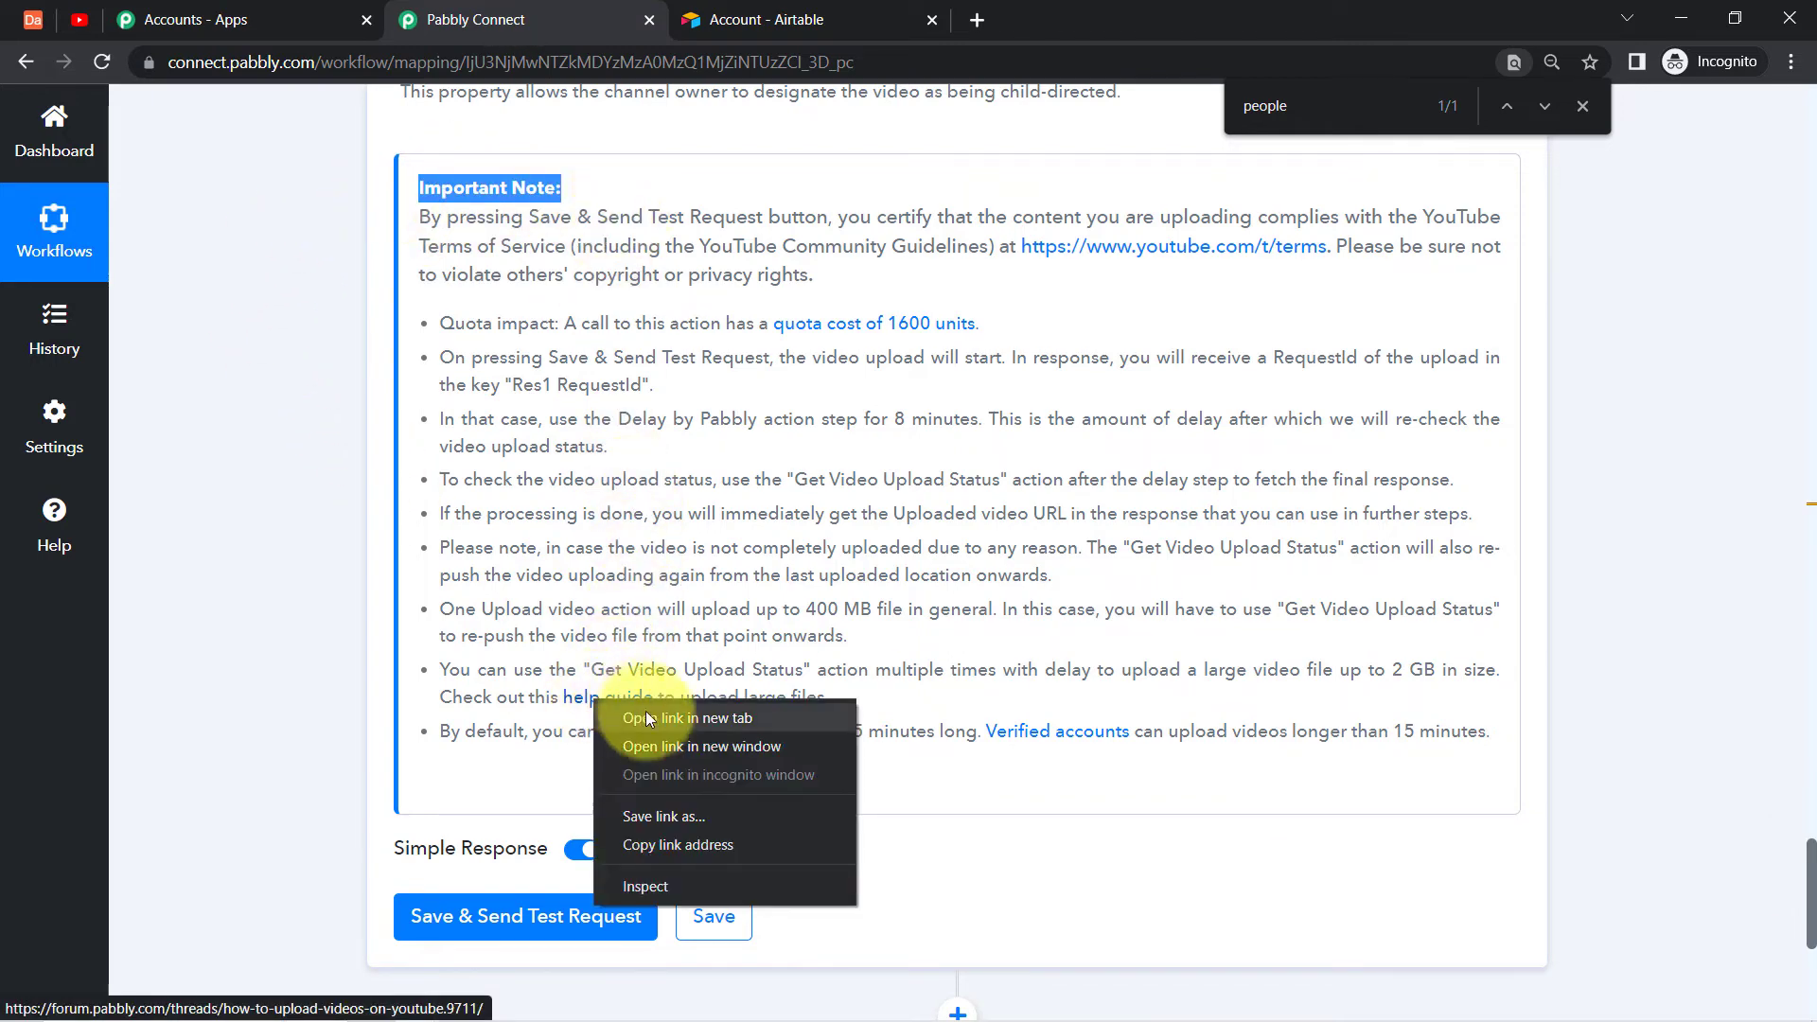
pyautogui.click(652, 719)
pyautogui.click(767, 8)
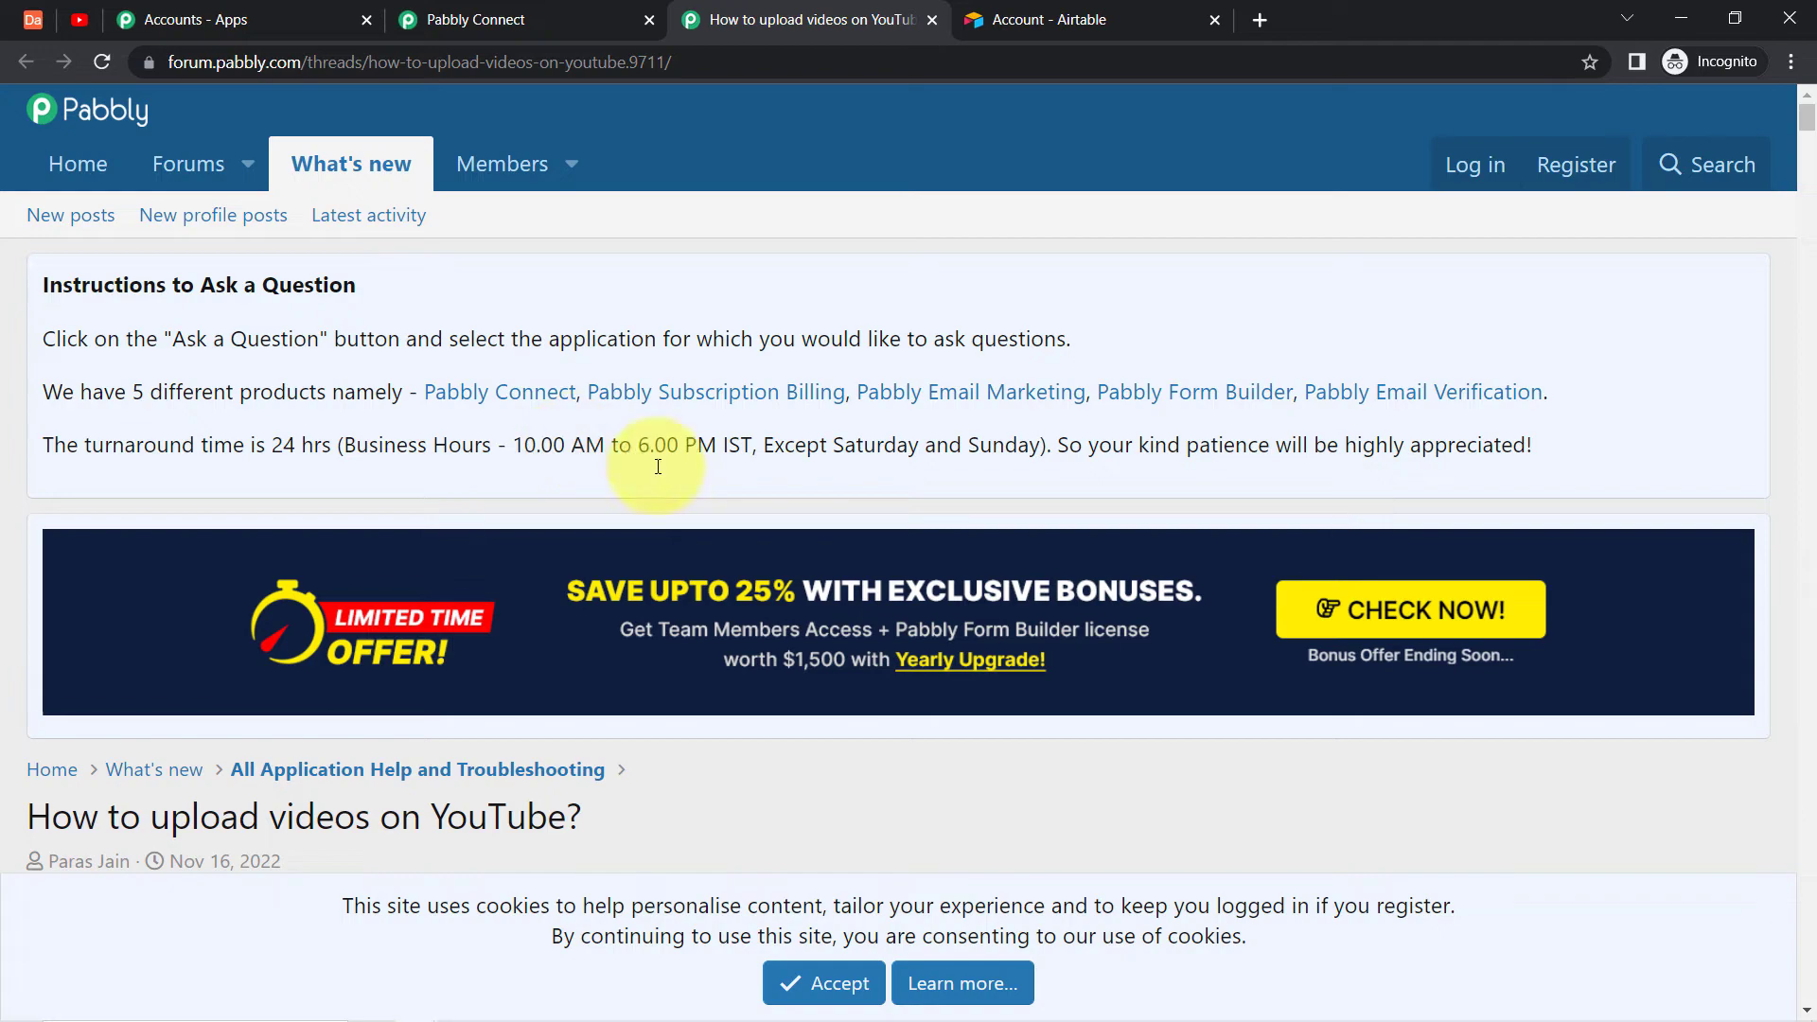
# Read the forum guide's upload instructions for videos smaller than 1GB and for videos larger than 1GB.
pyautogui.moveTo(1808, 116); pyautogui.dragTo(1808, 130)
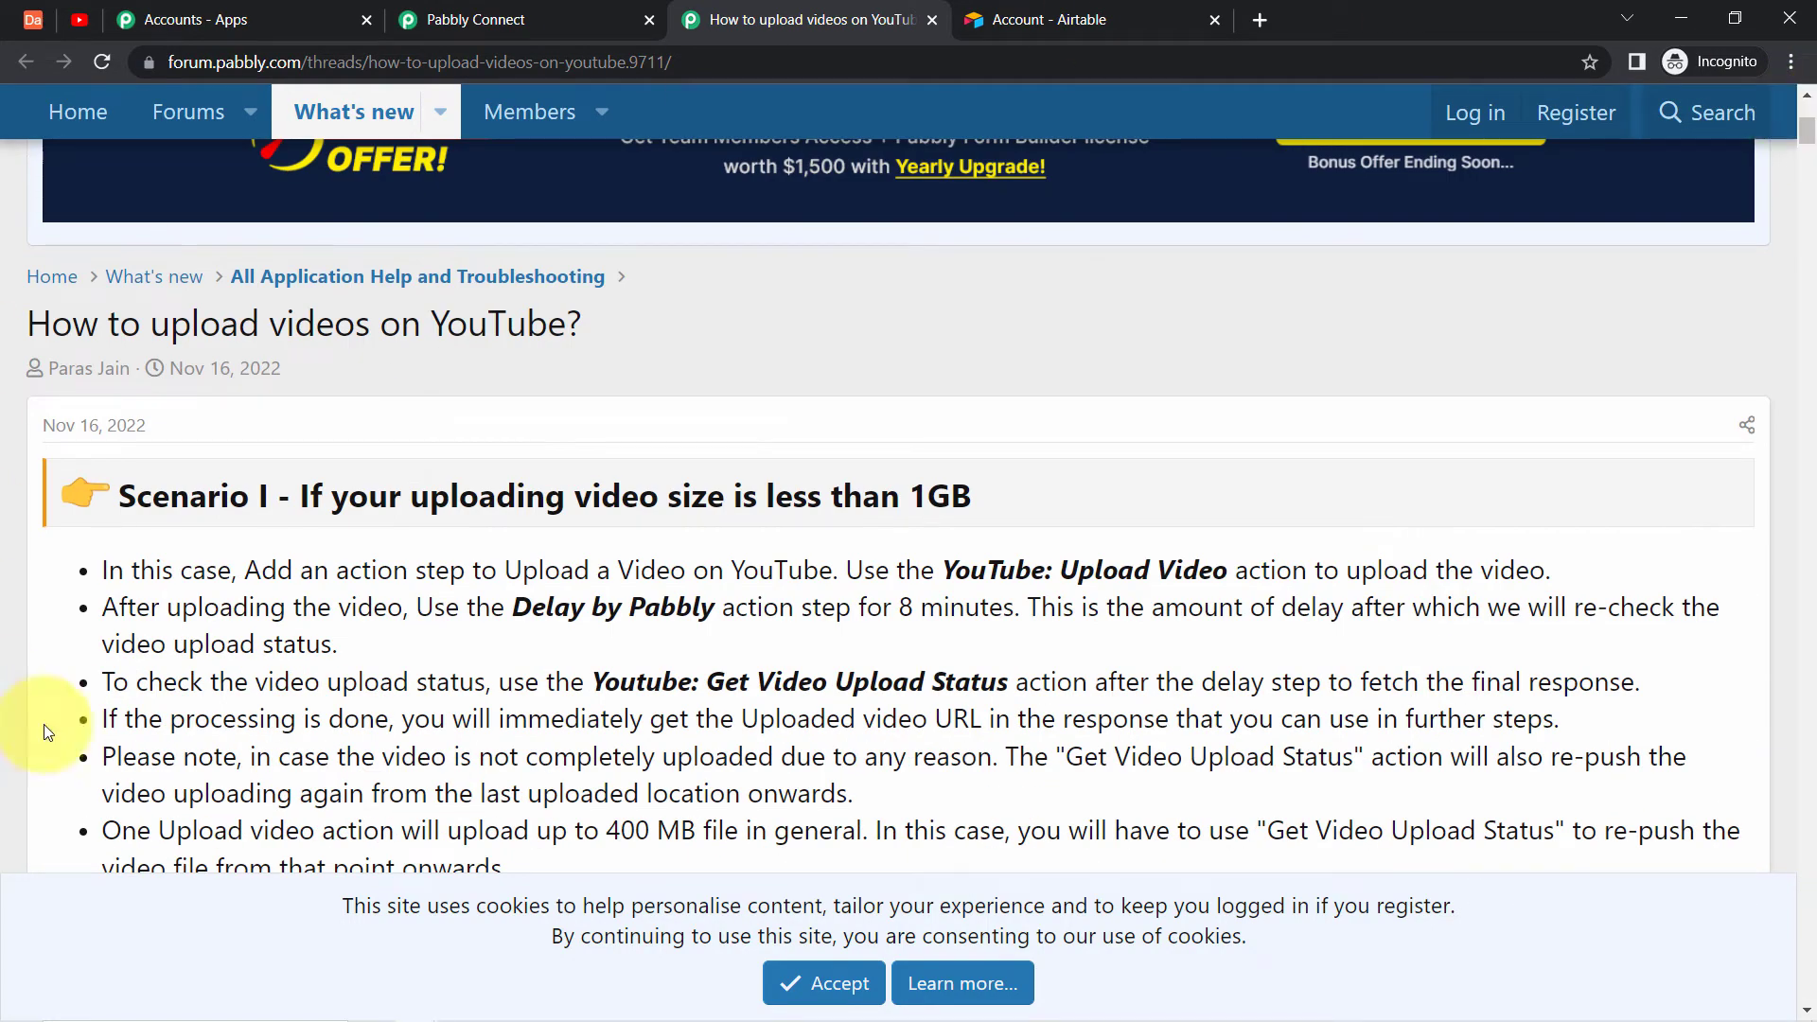
pyautogui.moveTo(174, 495); pyautogui.dragTo(908, 499)
pyautogui.click(826, 516)
pyautogui.moveTo(1807, 133); pyautogui.dragTo(1808, 361)
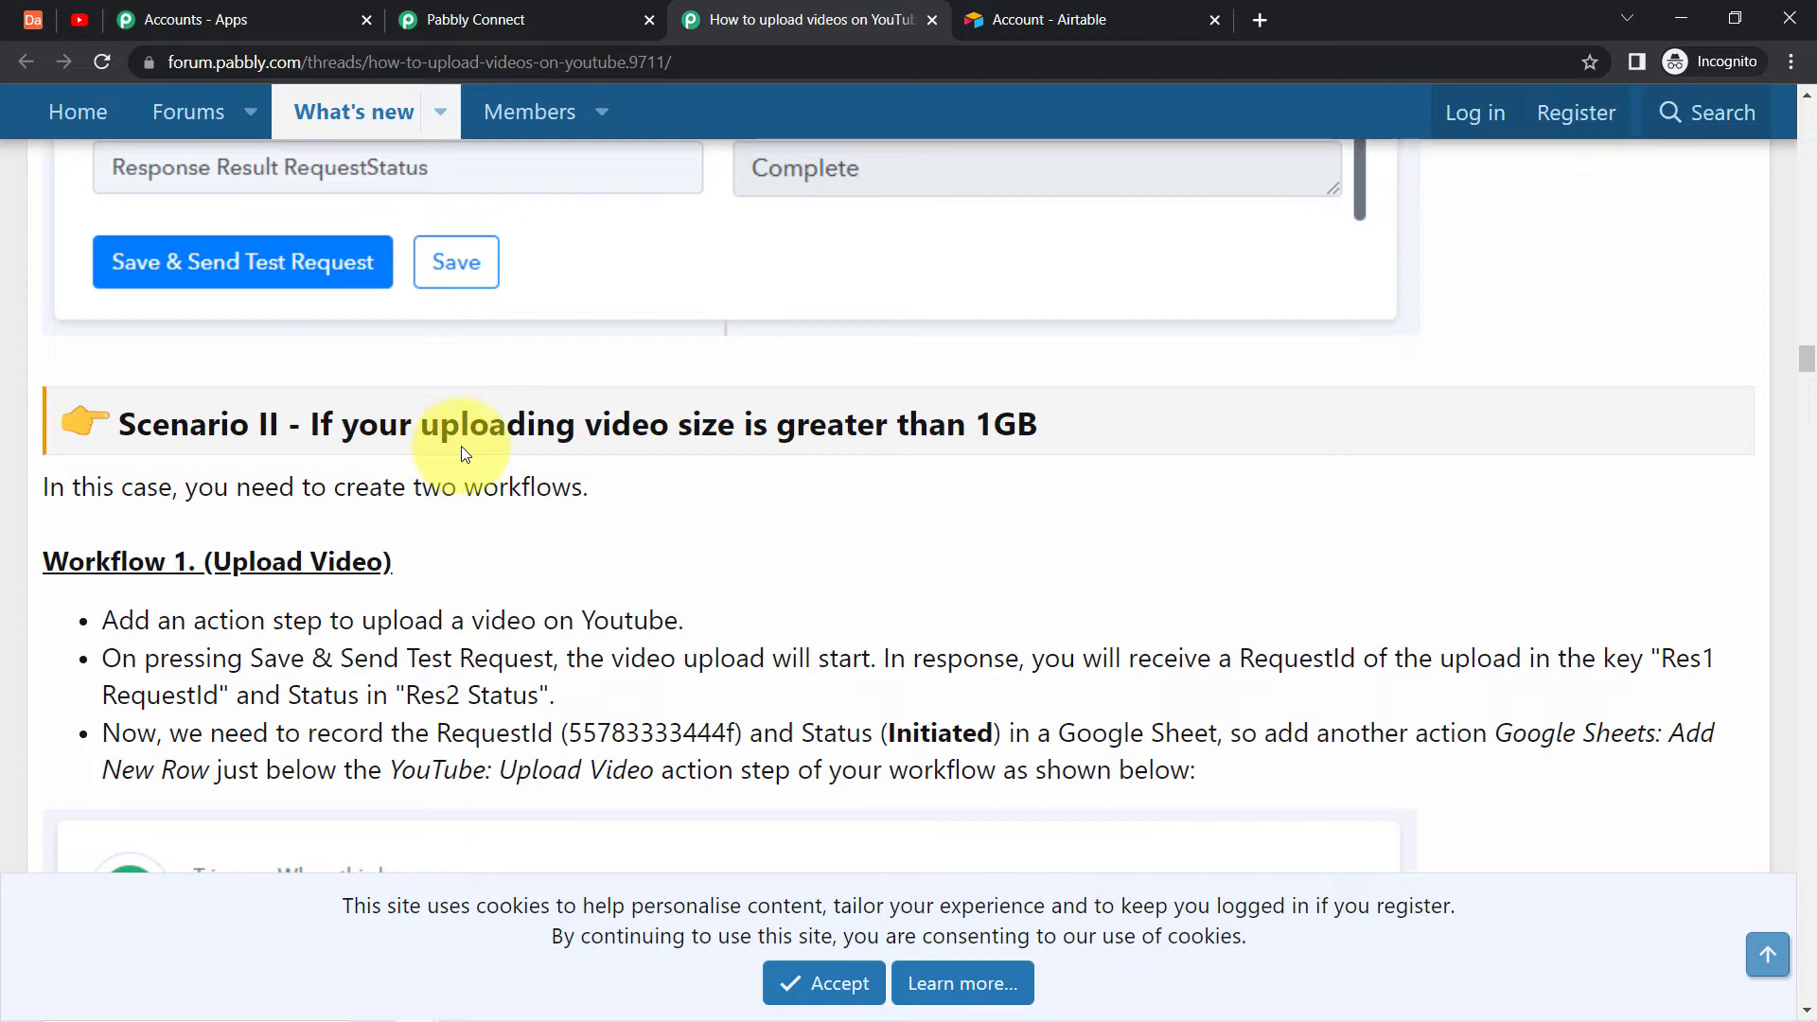
pyautogui.moveTo(777, 429); pyautogui.dragTo(1070, 430)
pyautogui.click(1072, 431)
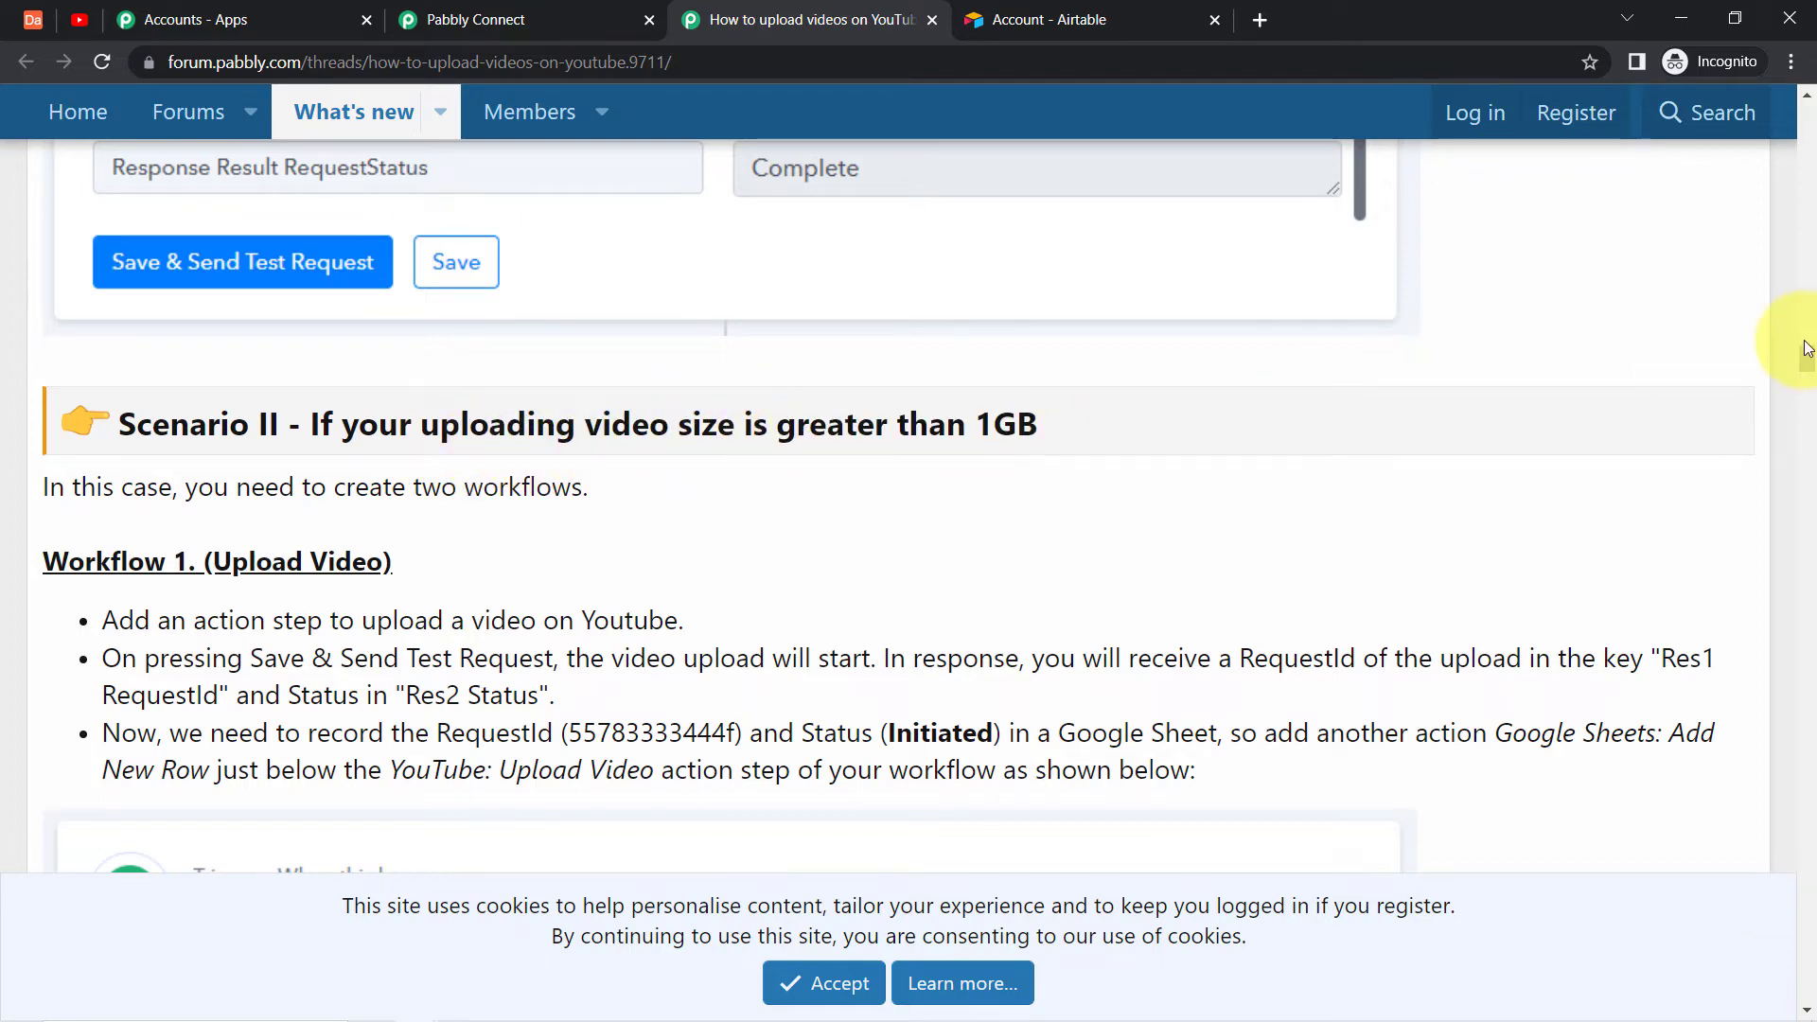
pyautogui.moveTo(1806, 362); pyautogui.dragTo(1801, 129)
pyautogui.scroll(-5, 1800, 129)
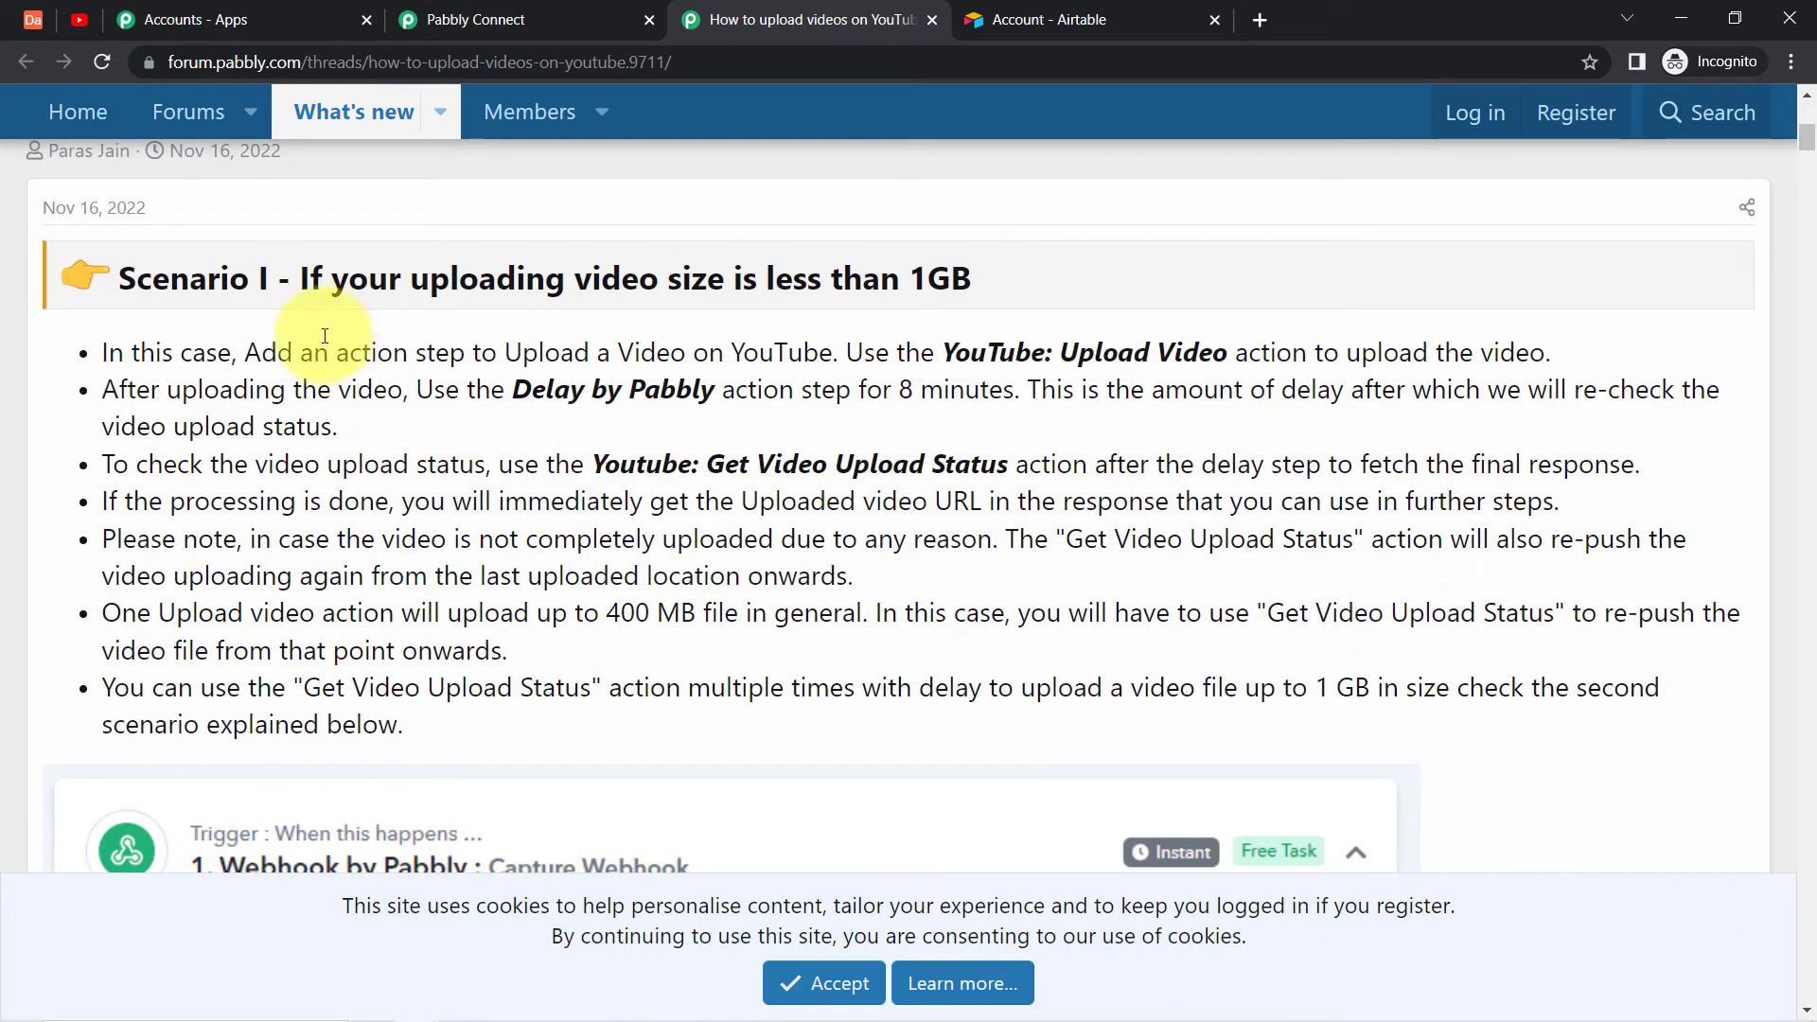
# Reread the guide's Upload Video and 8-minute delay instructions for videos smaller than 1GB.
pyautogui.moveTo(391, 353); pyautogui.dragTo(520, 352)
pyautogui.moveTo(844, 352); pyautogui.dragTo(1230, 352)
pyautogui.tripleClick(1499, 354)
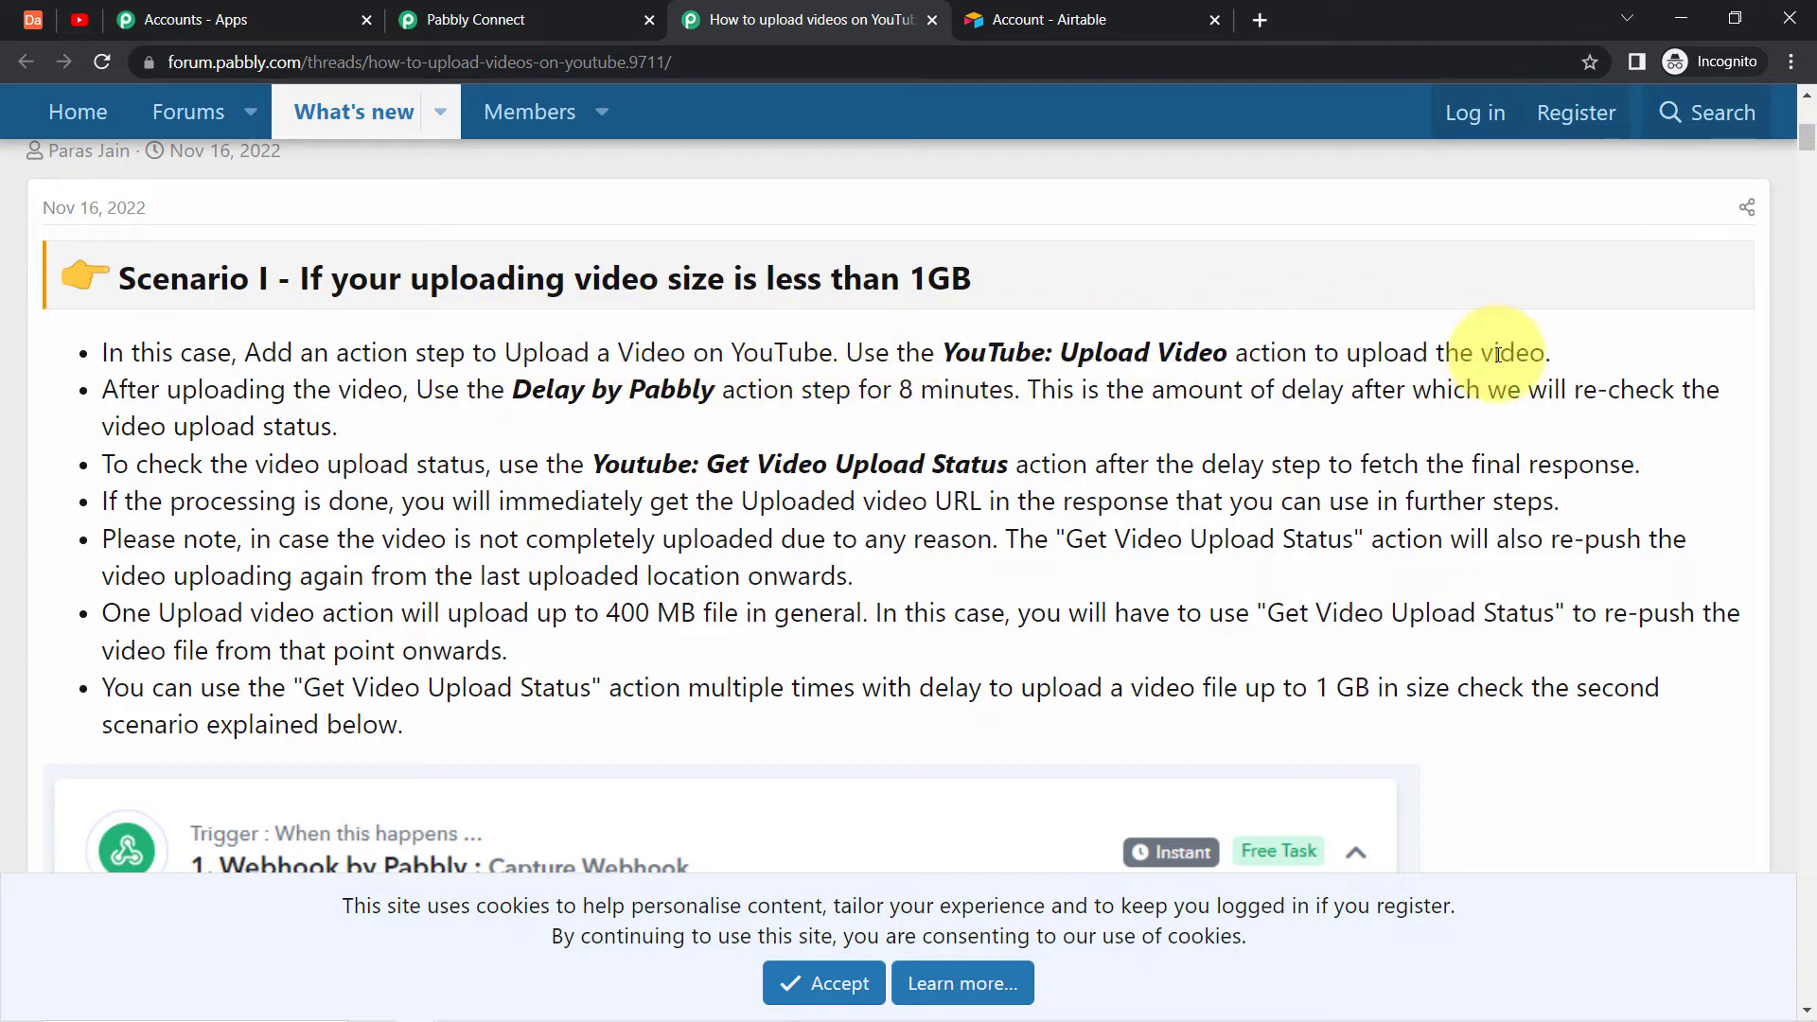
pyautogui.moveTo(127, 389); pyautogui.dragTo(1088, 420)
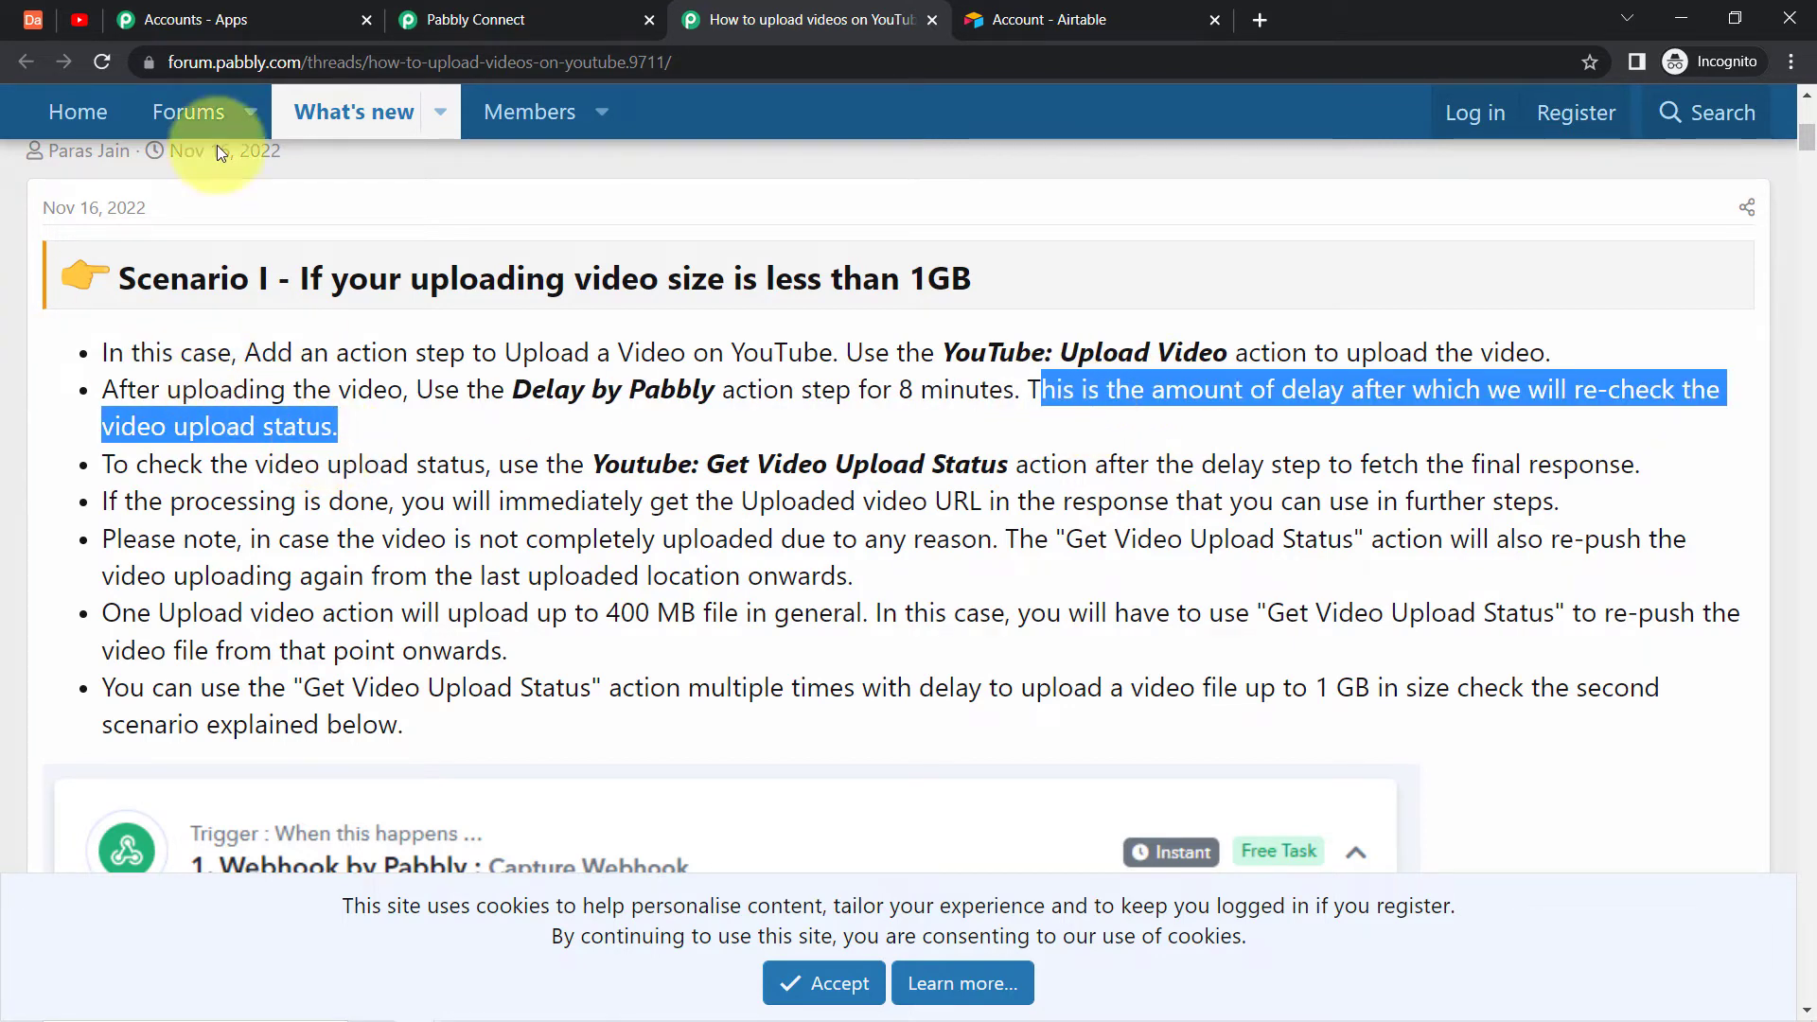
# Return to the workflow, save the Upload Video action with a test request, and check the request status in its response.
pyautogui.click(479, 24)
pyautogui.click(468, 918)
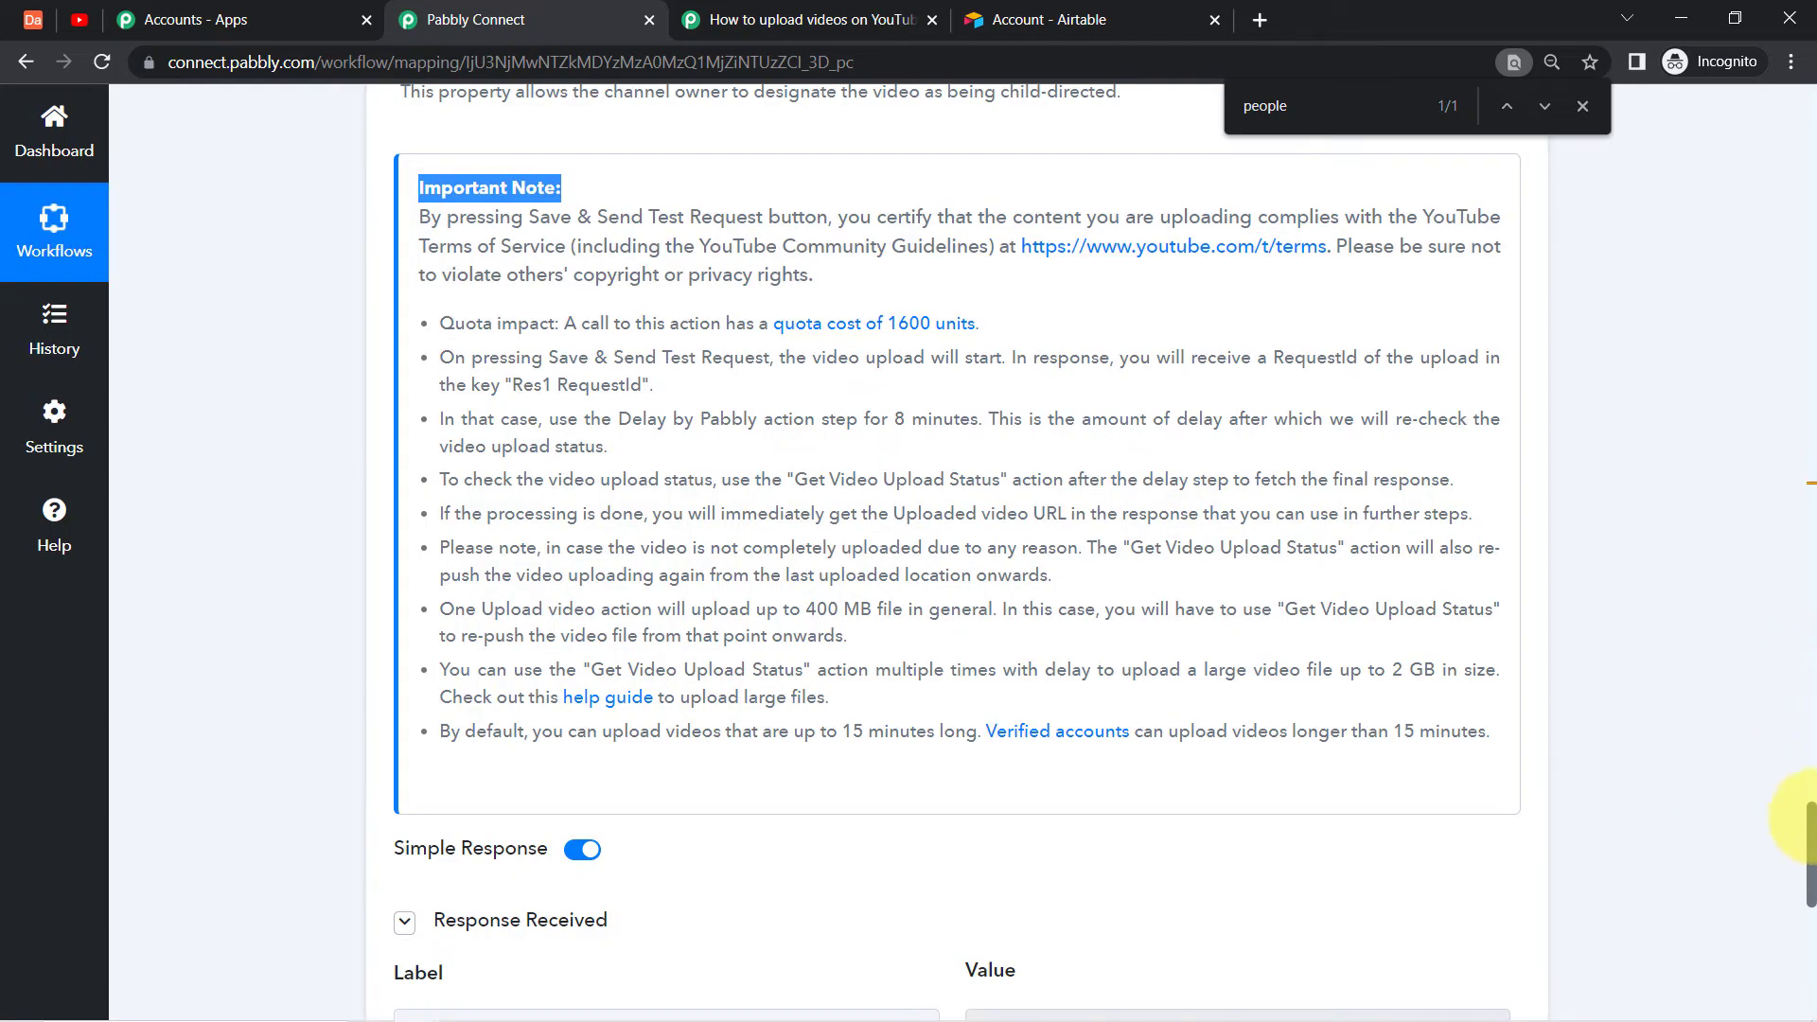
pyautogui.moveTo(1809, 831); pyautogui.dragTo(1812, 882)
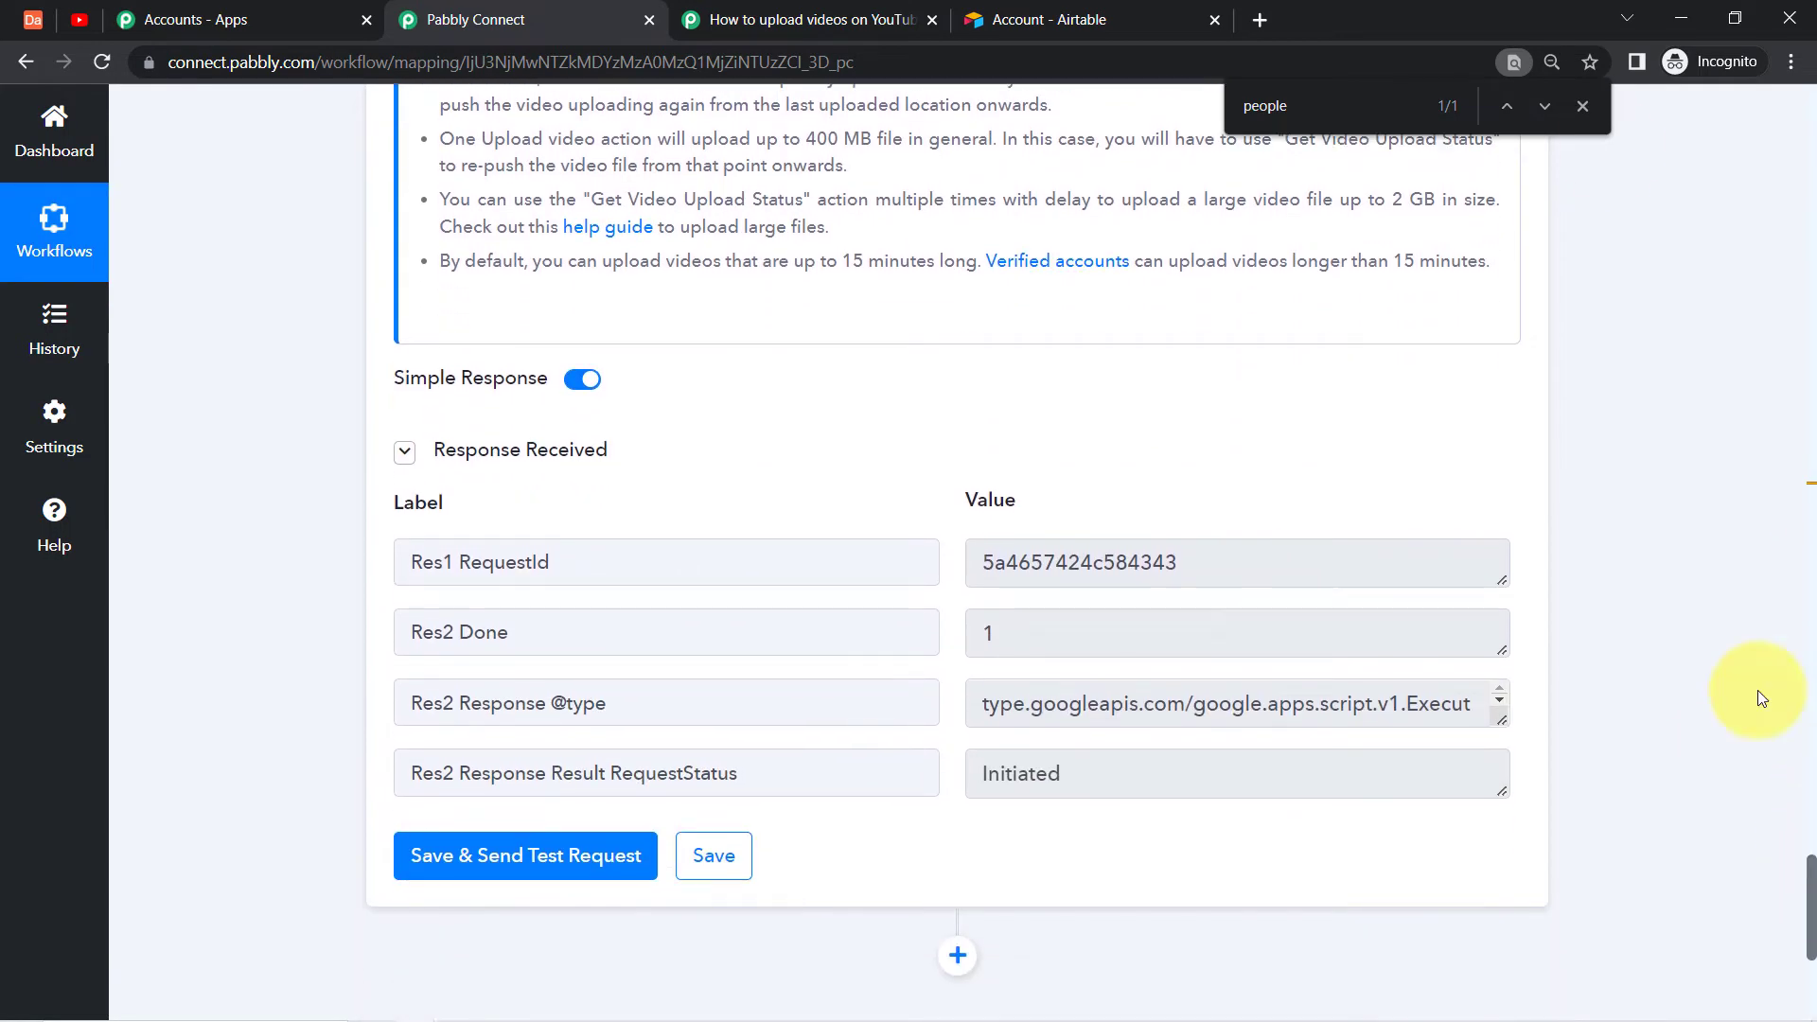
pyautogui.click(1579, 106)
pyautogui.moveTo(503, 774); pyautogui.dragTo(752, 759)
pyautogui.moveTo(1083, 769); pyautogui.dragTo(980, 772)
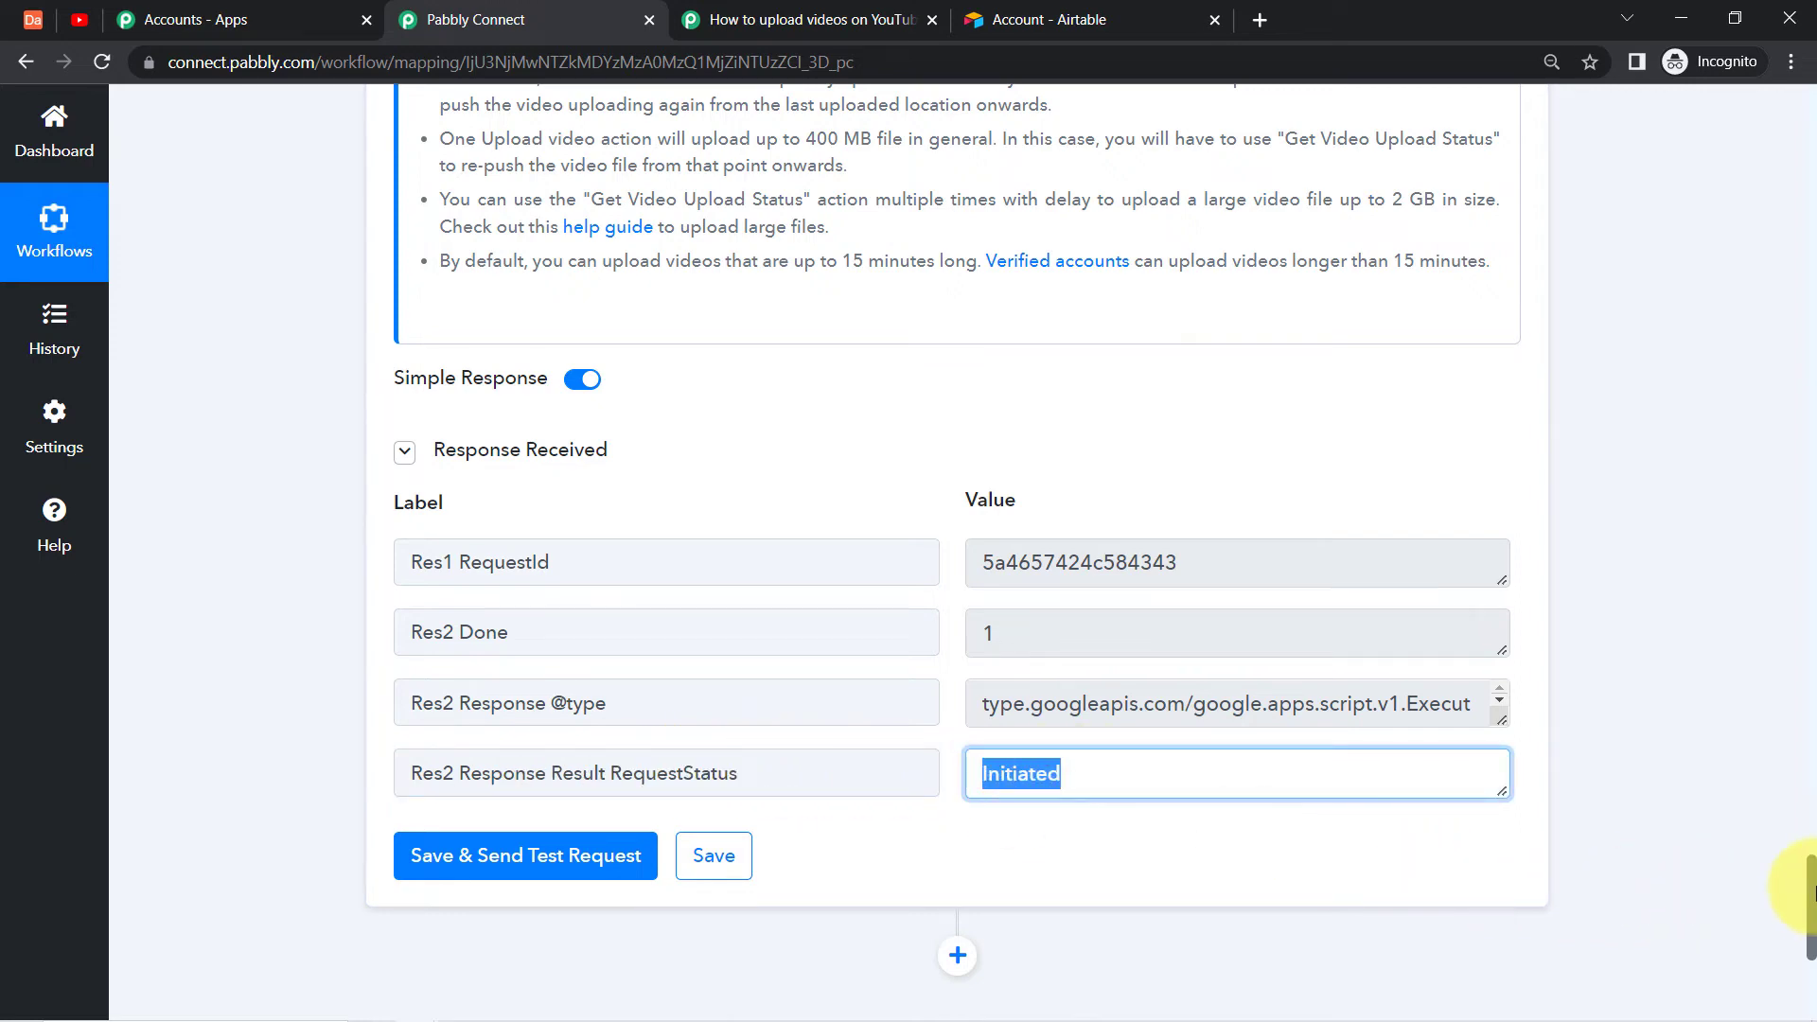
# Add a Delay by Pabbly action step after the Upload Video action.
pyautogui.scroll(-5, 1813, 887)
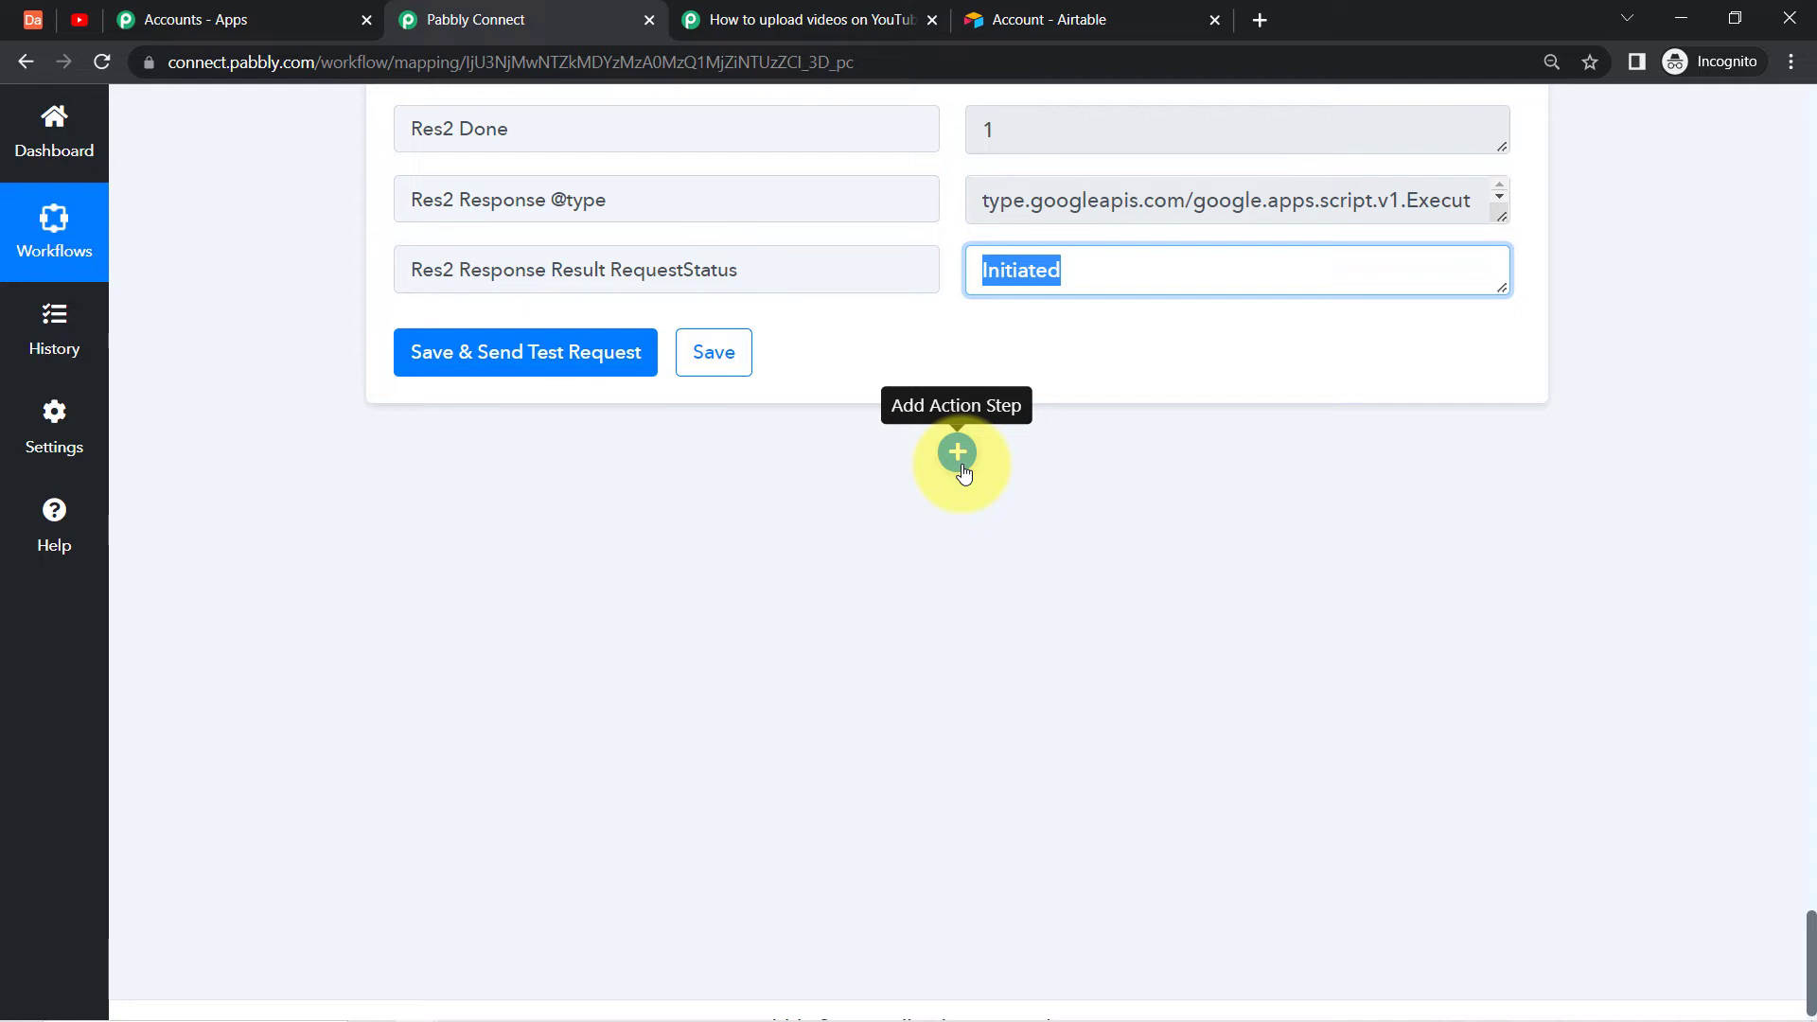
pyautogui.click(958, 454)
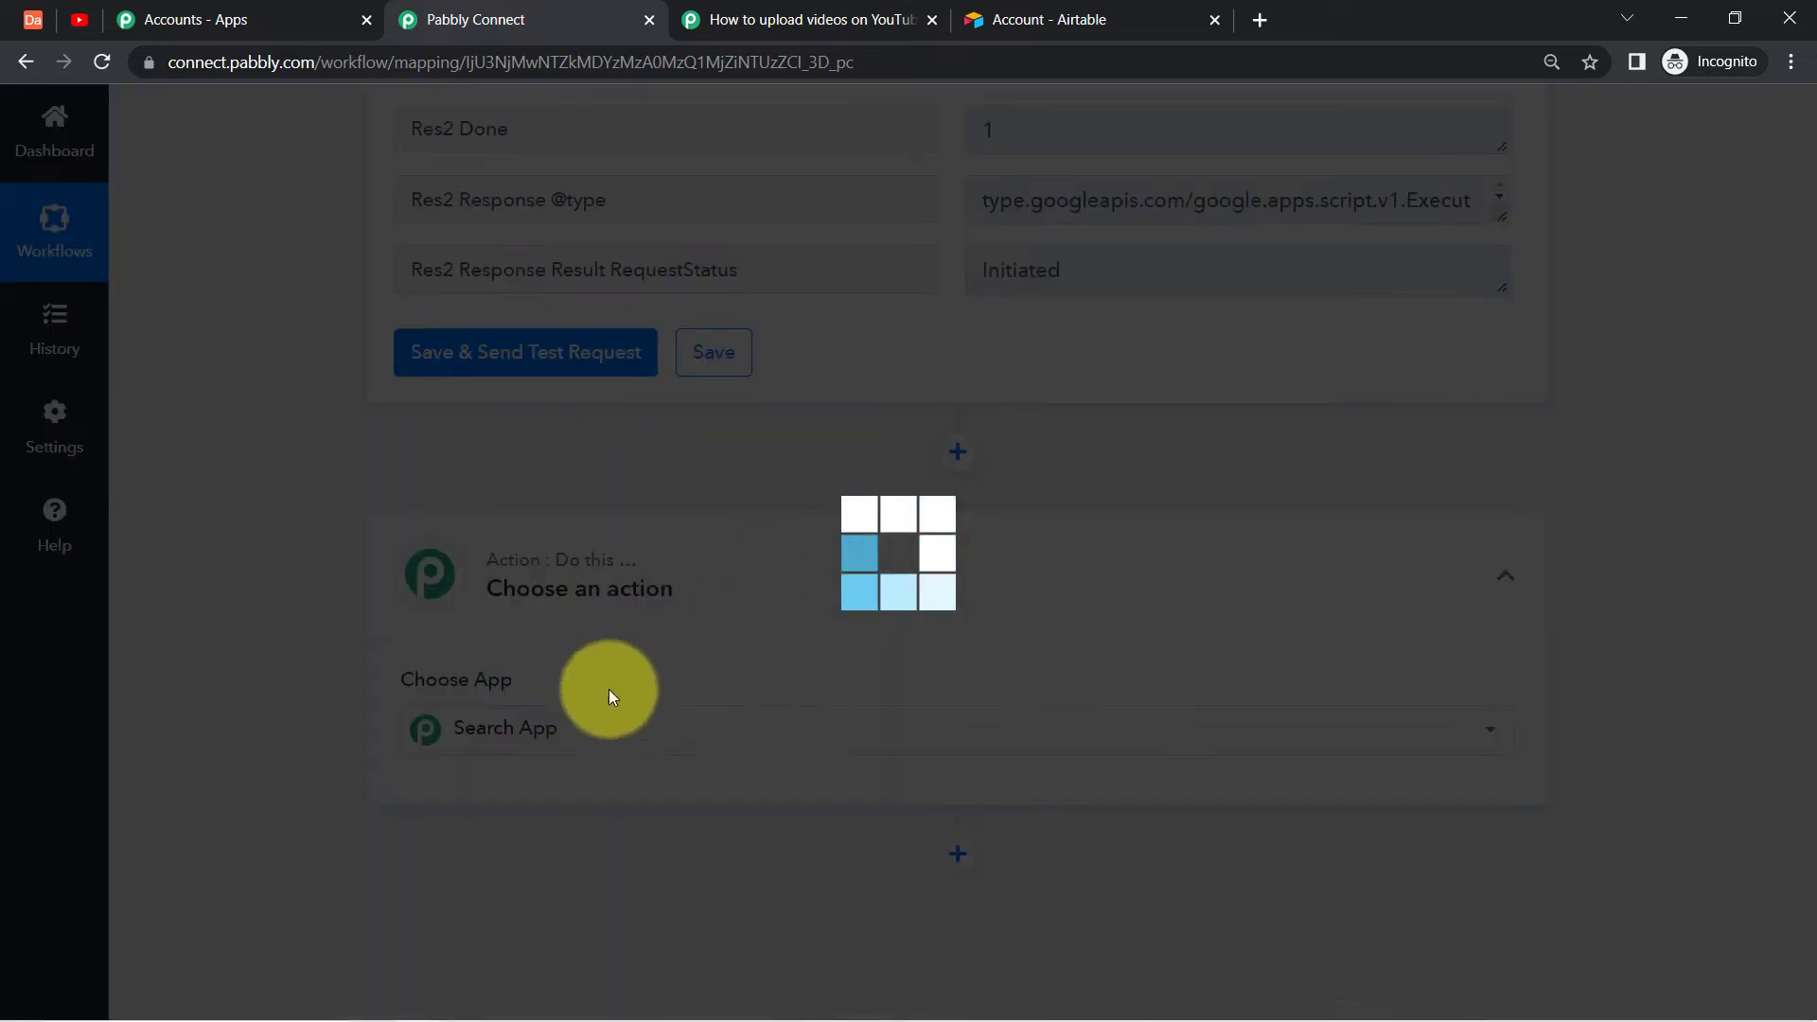
pyautogui.write('delay')
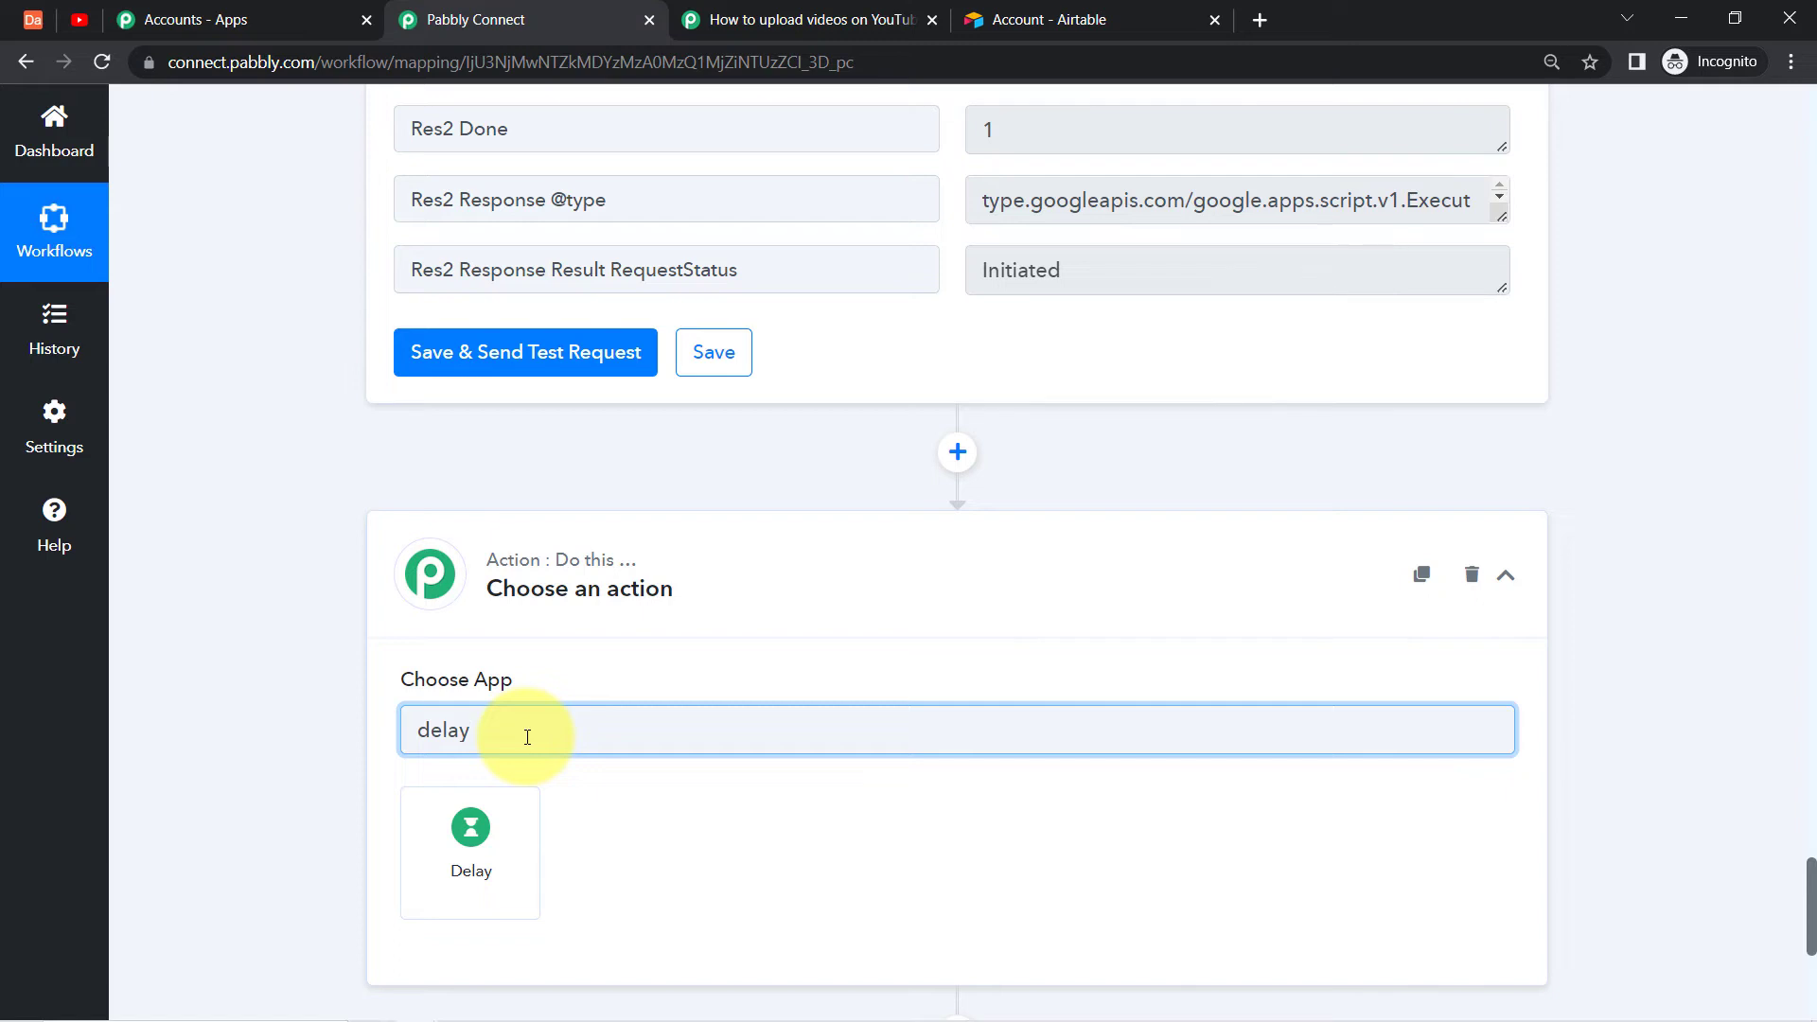
pyautogui.click(478, 857)
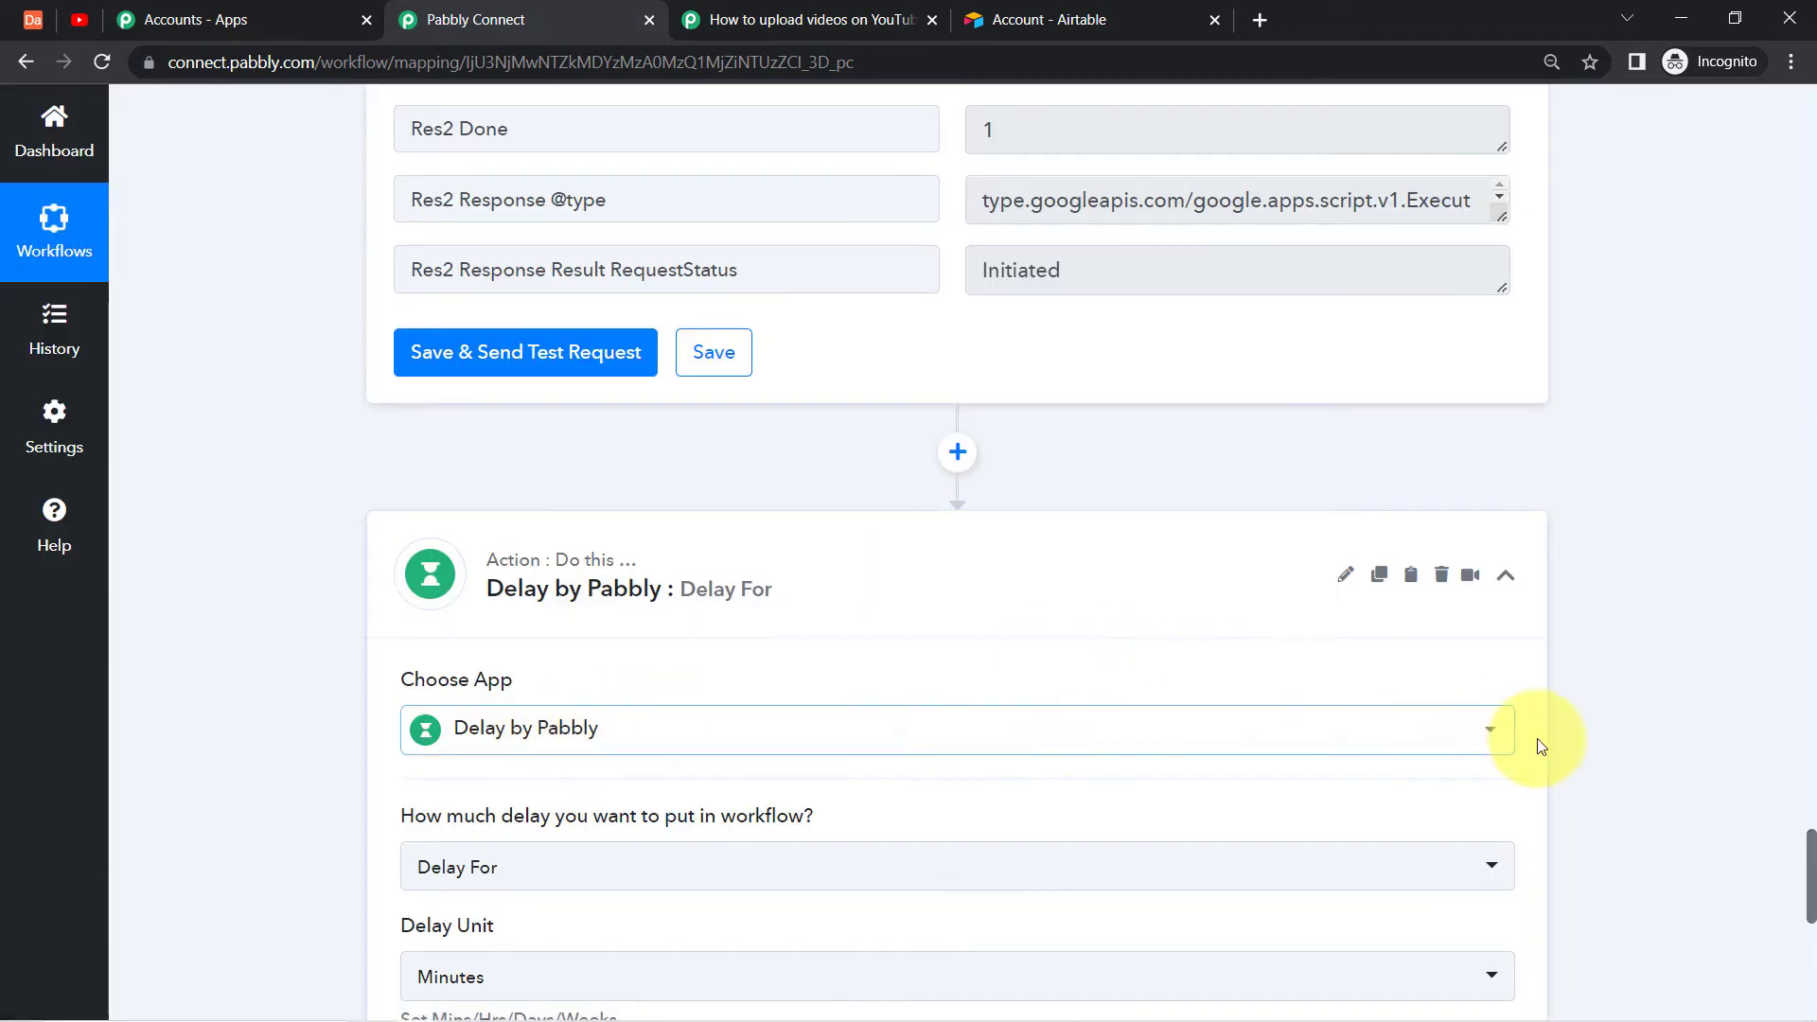
pyautogui.moveTo(1812, 868); pyautogui.dragTo(1812, 888)
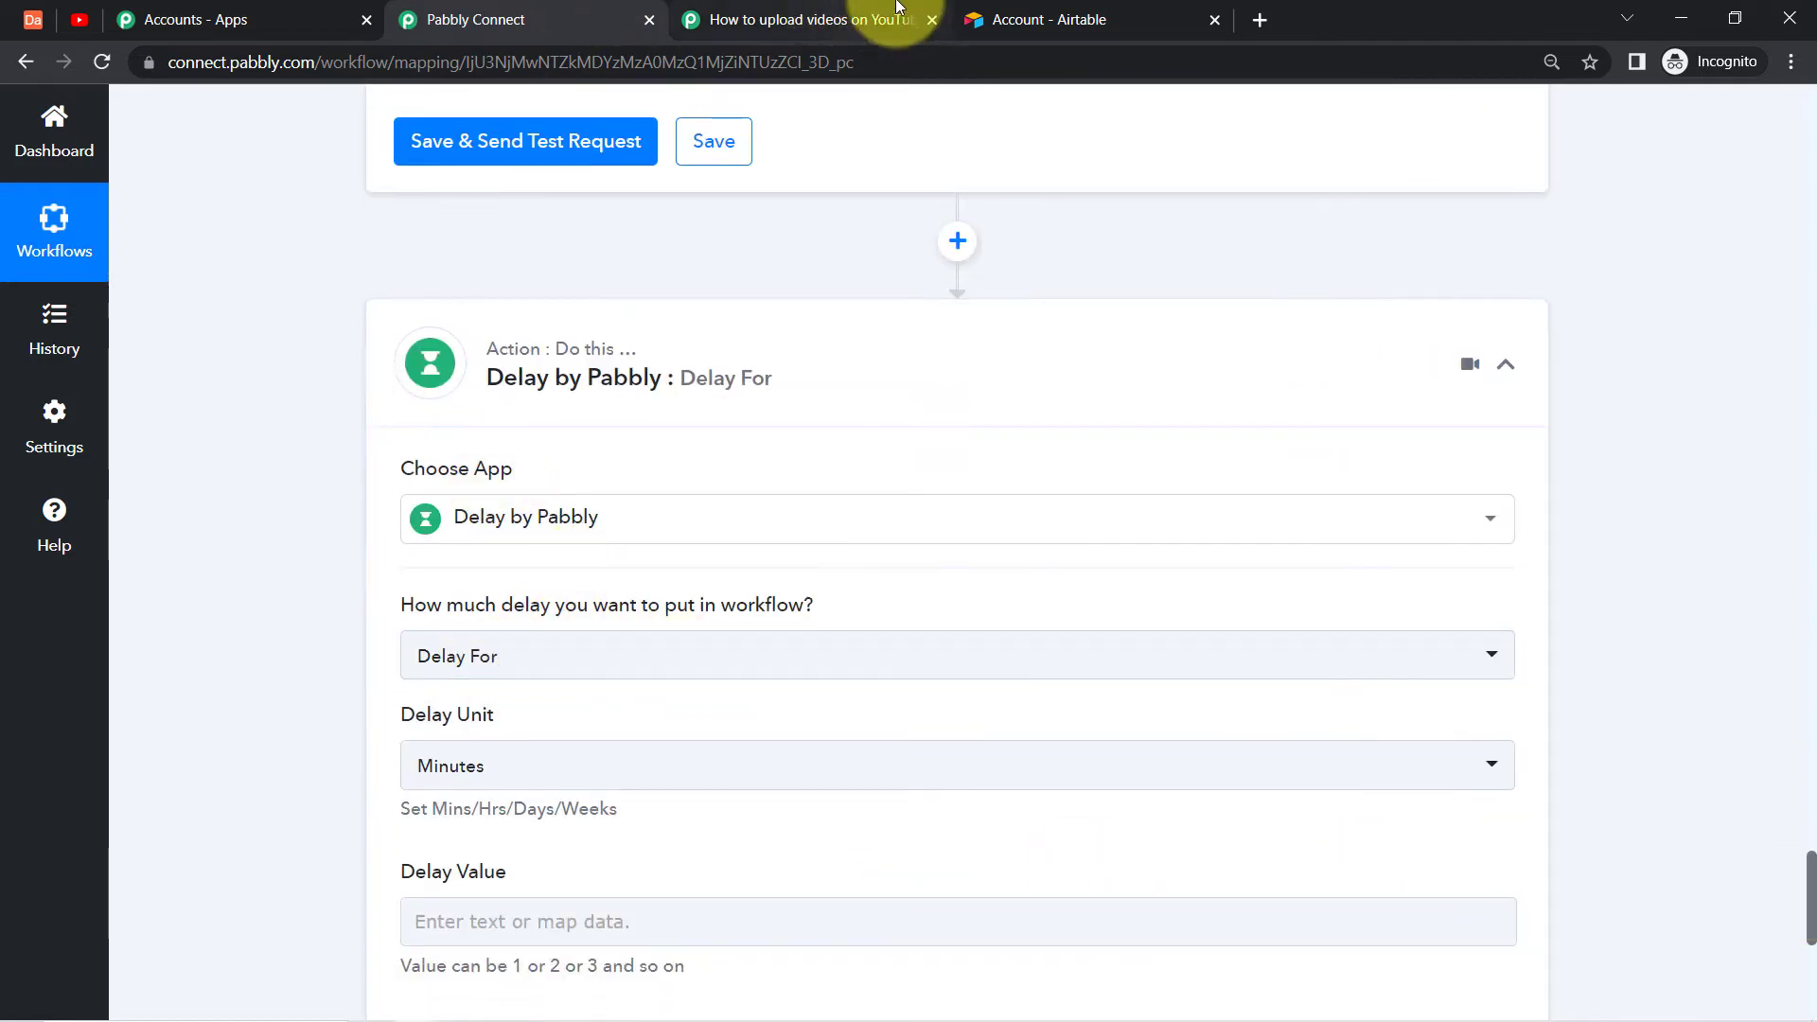
# Check the recommended delay in the forum guide and the channel's video list in YouTube Studio, and return to the workflow.
pyautogui.click(760, 7)
pyautogui.click(523, 572)
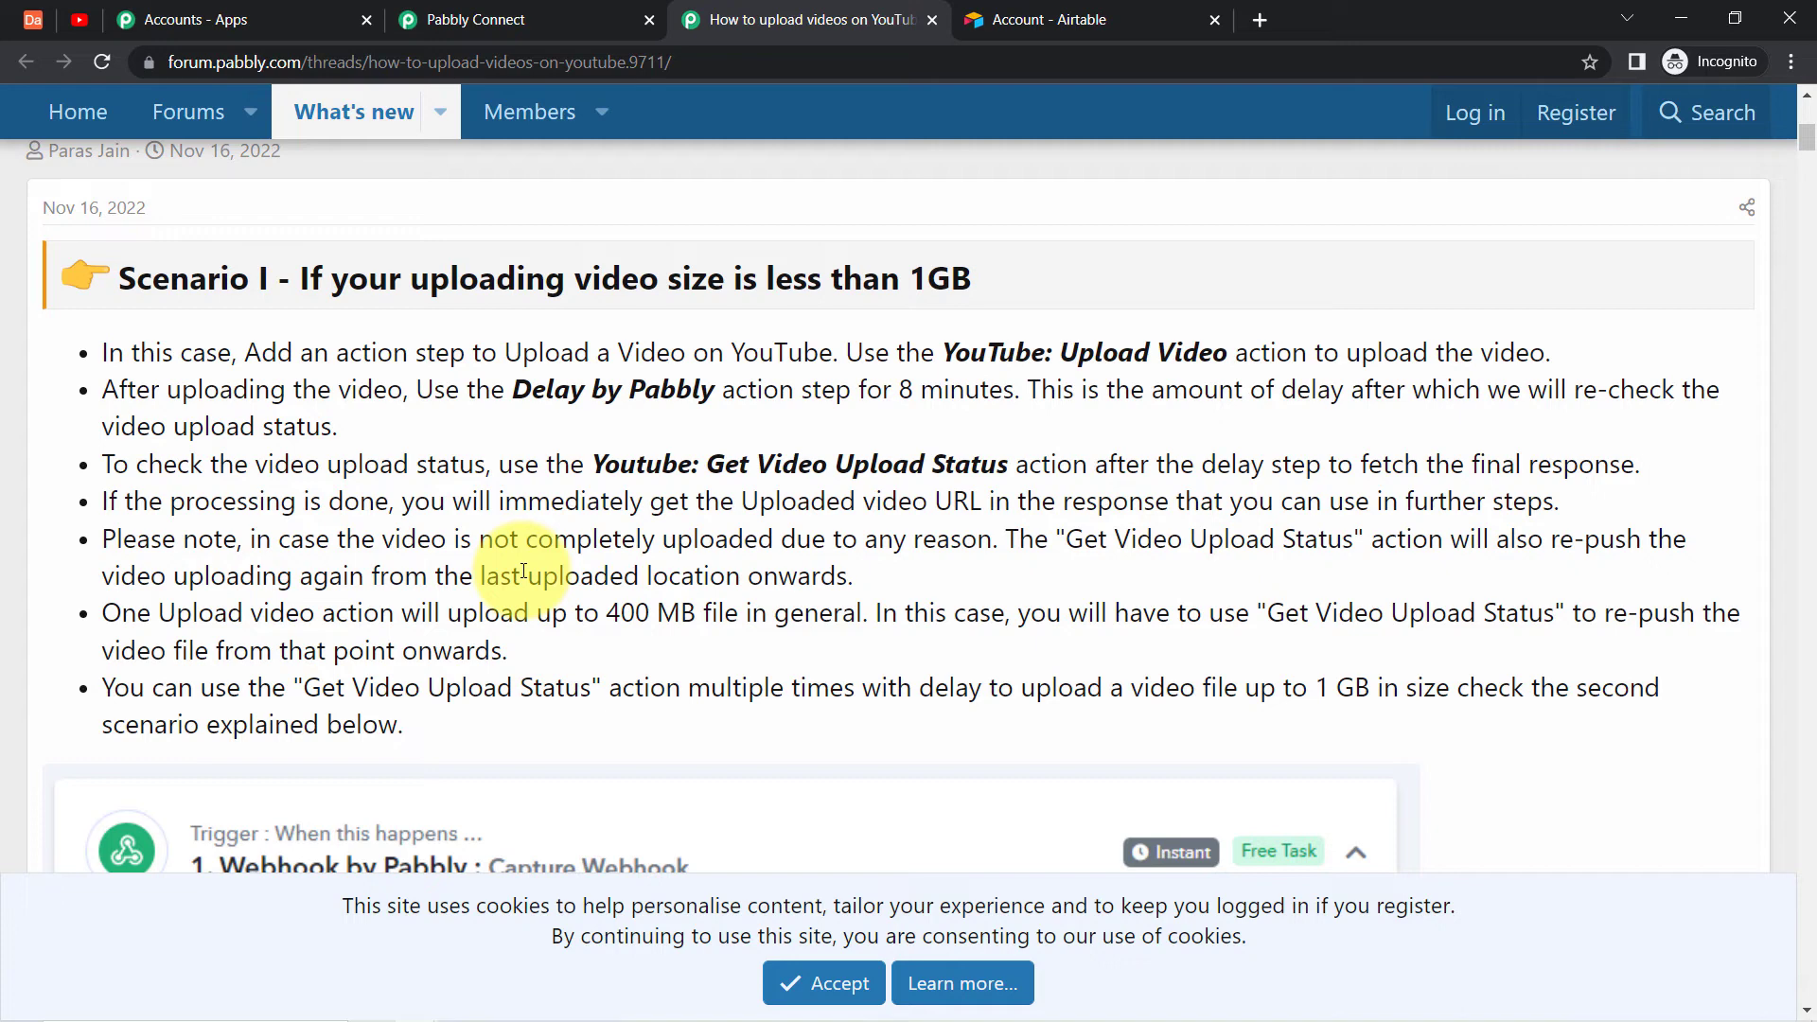
pyautogui.moveTo(532, 390); pyautogui.dragTo(668, 388)
pyautogui.moveTo(810, 390); pyautogui.dragTo(967, 389)
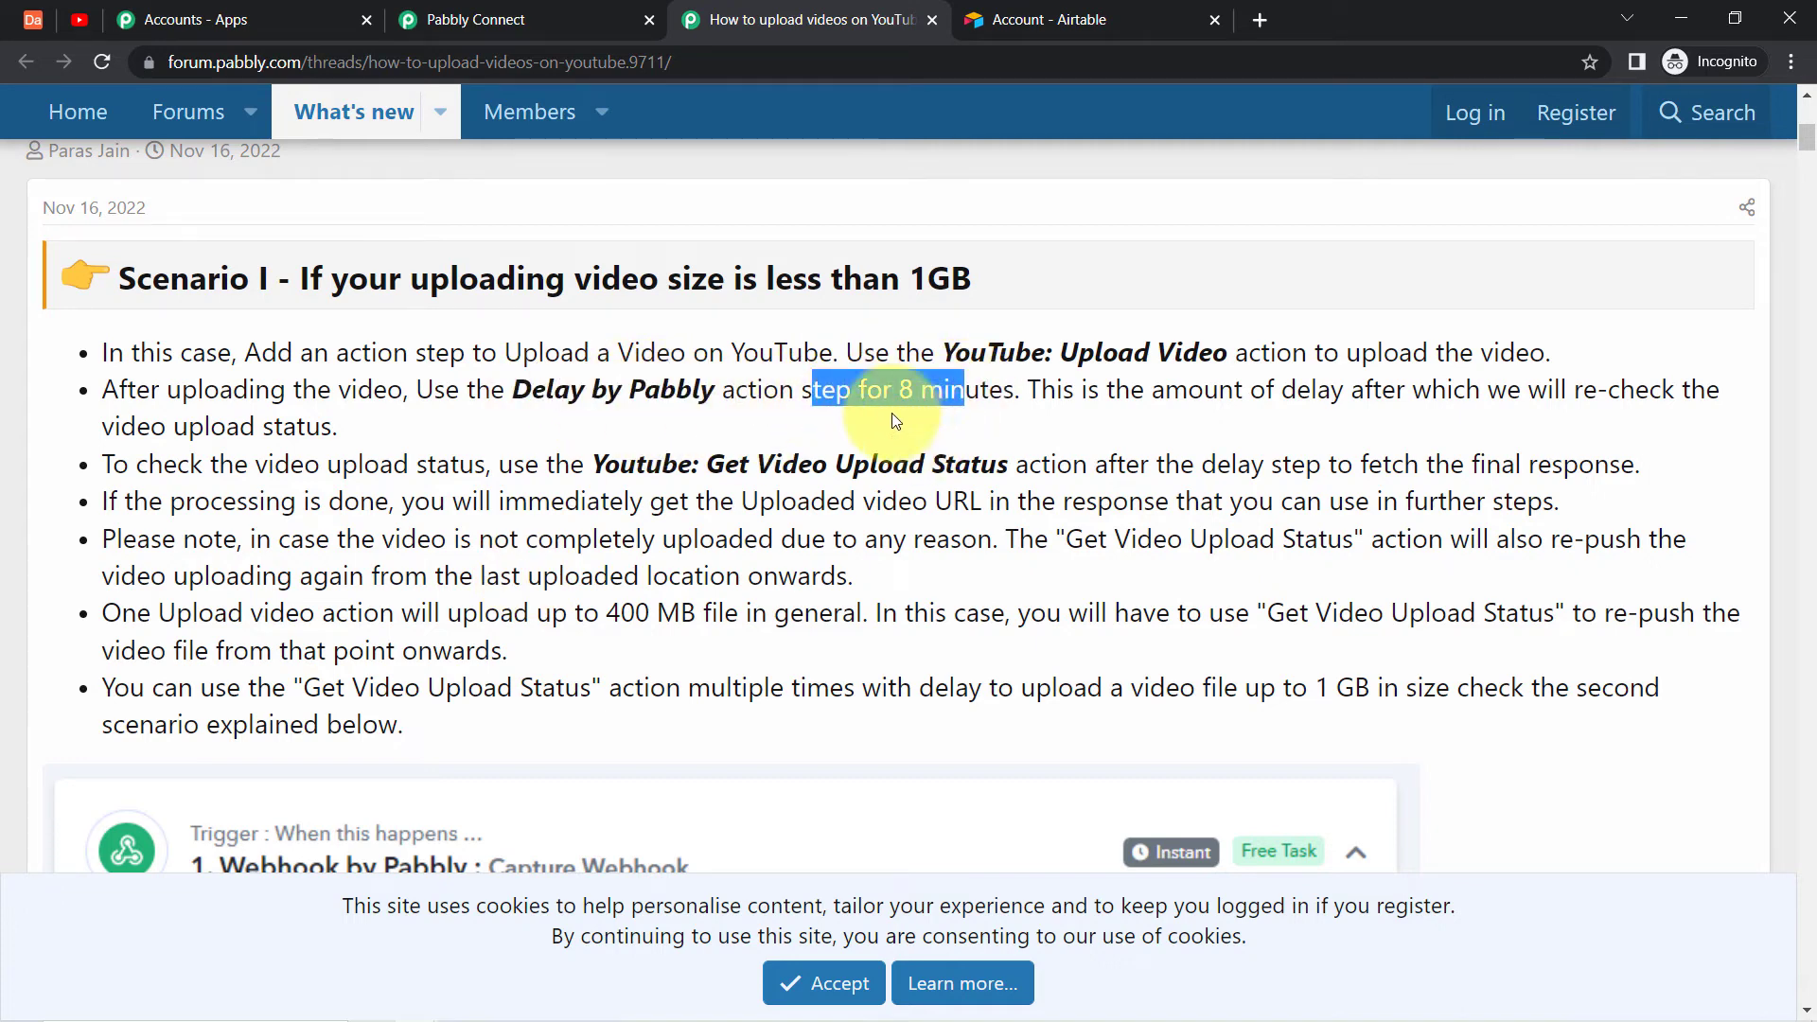
pyautogui.click(79, 23)
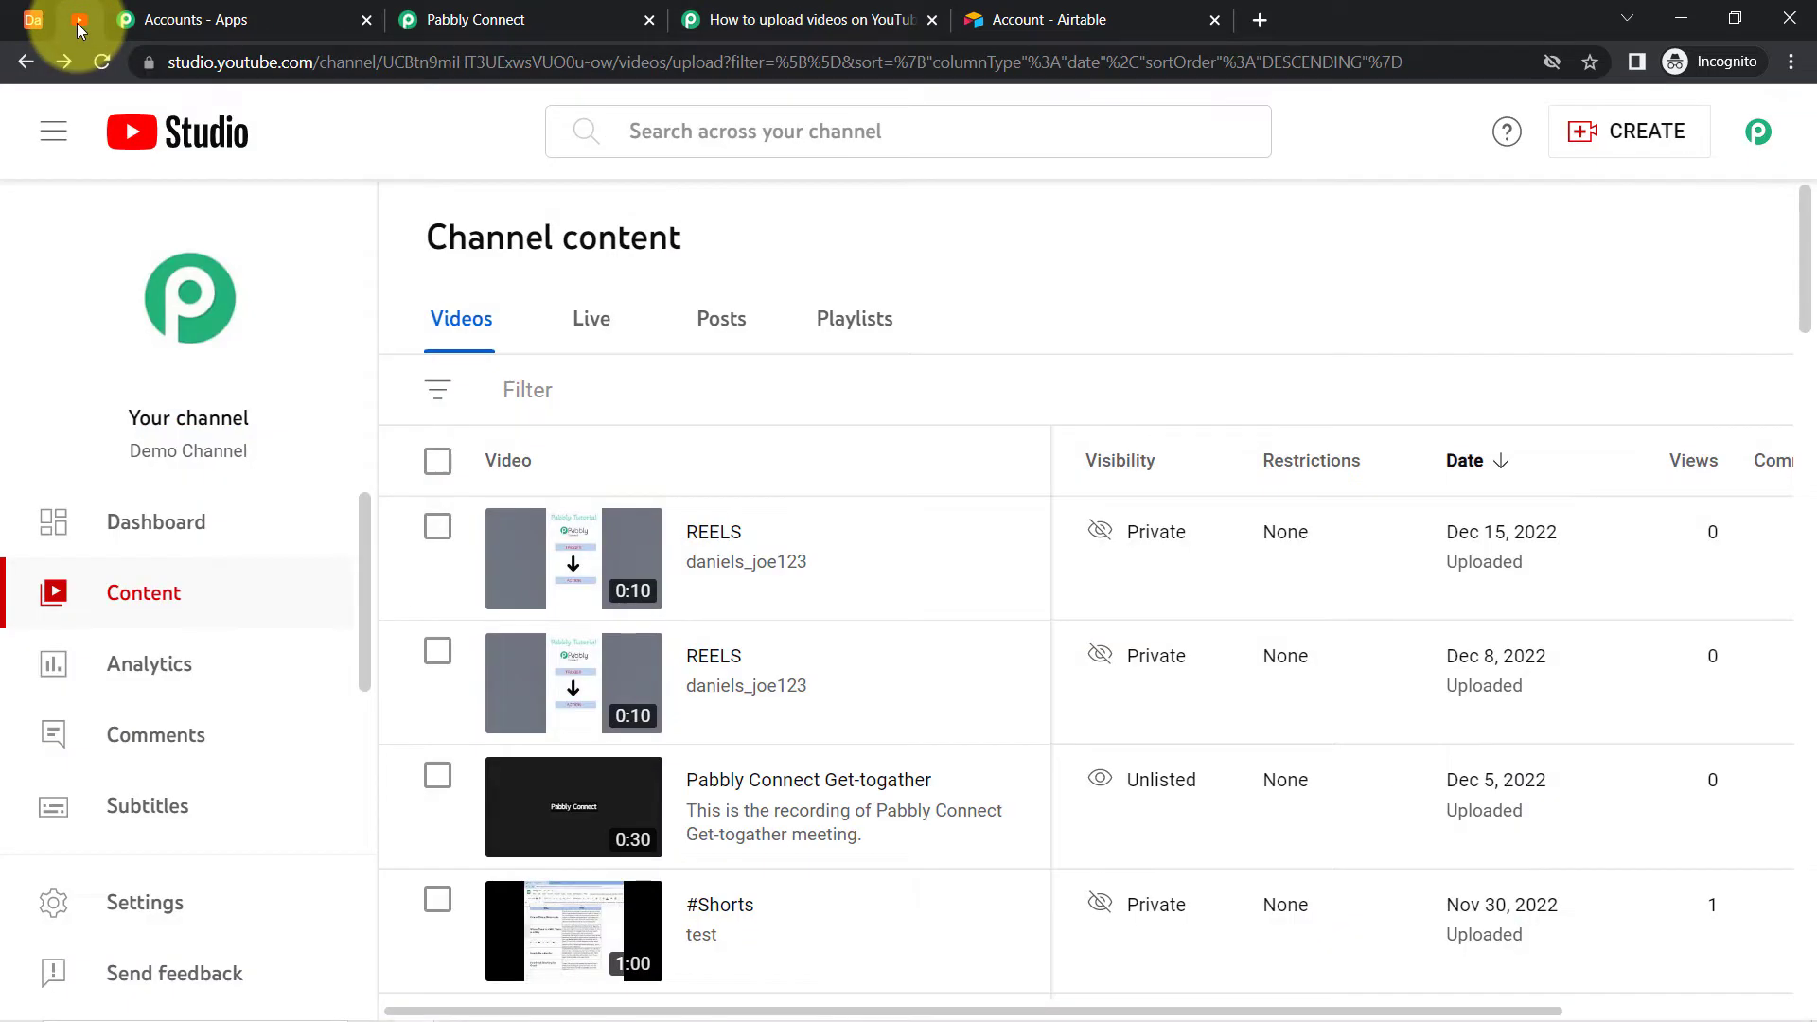
pyautogui.click(483, 11)
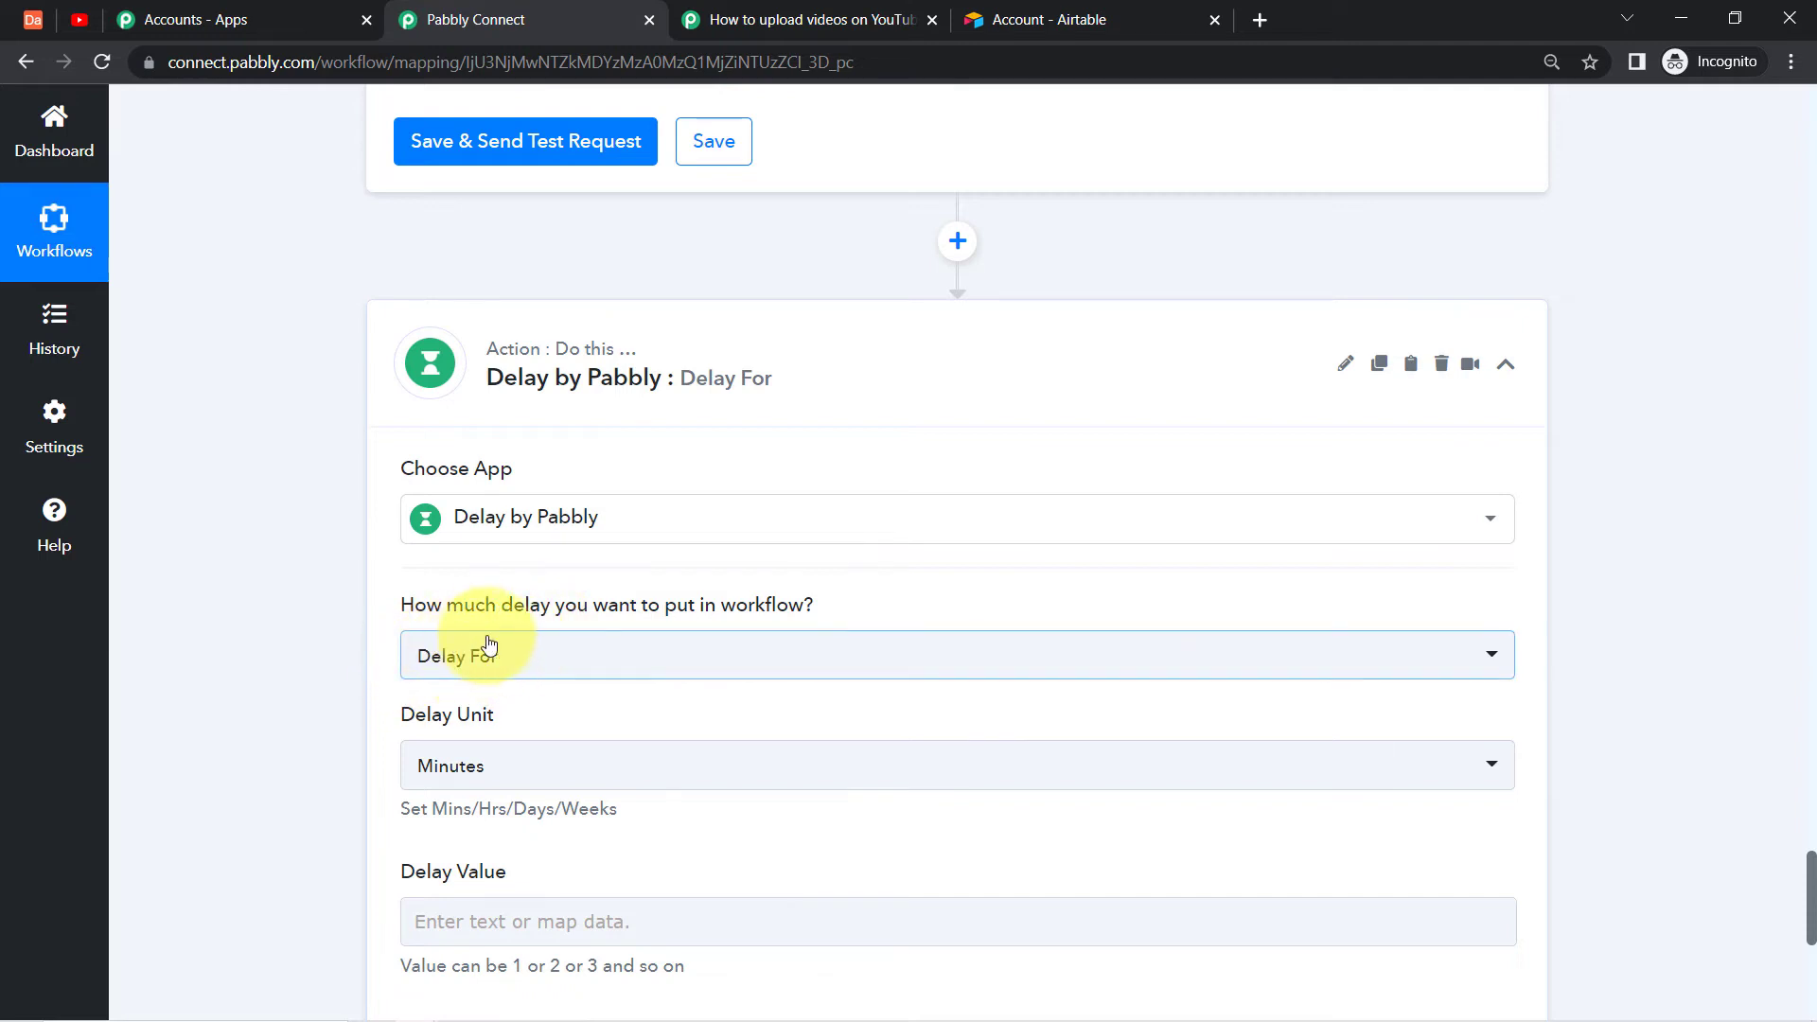
# Set the Delay Value to 8 minutes, save the delay step with a test request, and check its response.
pyautogui.click(442, 921)
pyautogui.write('8')
pyautogui.rightClick(689, 1006)
pyautogui.click(1746, 841)
pyautogui.click(1745, 841)
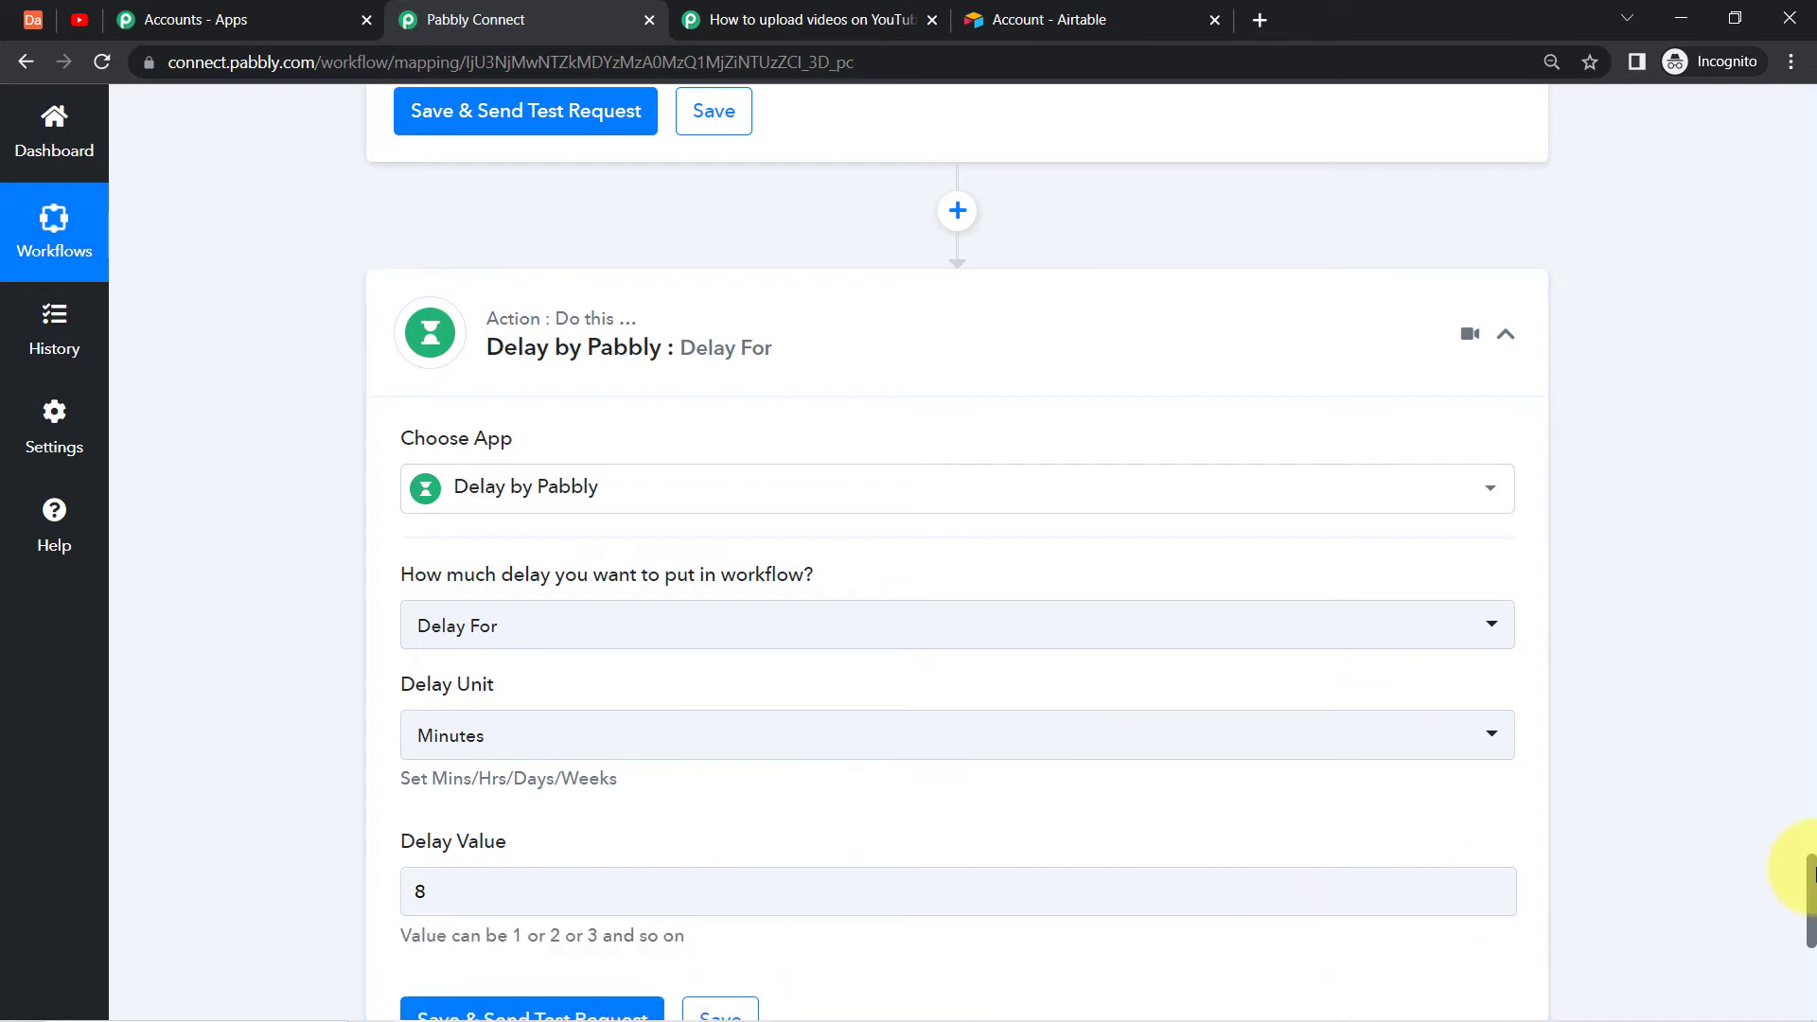
pyautogui.moveTo(1810, 876); pyautogui.dragTo(1810, 1015)
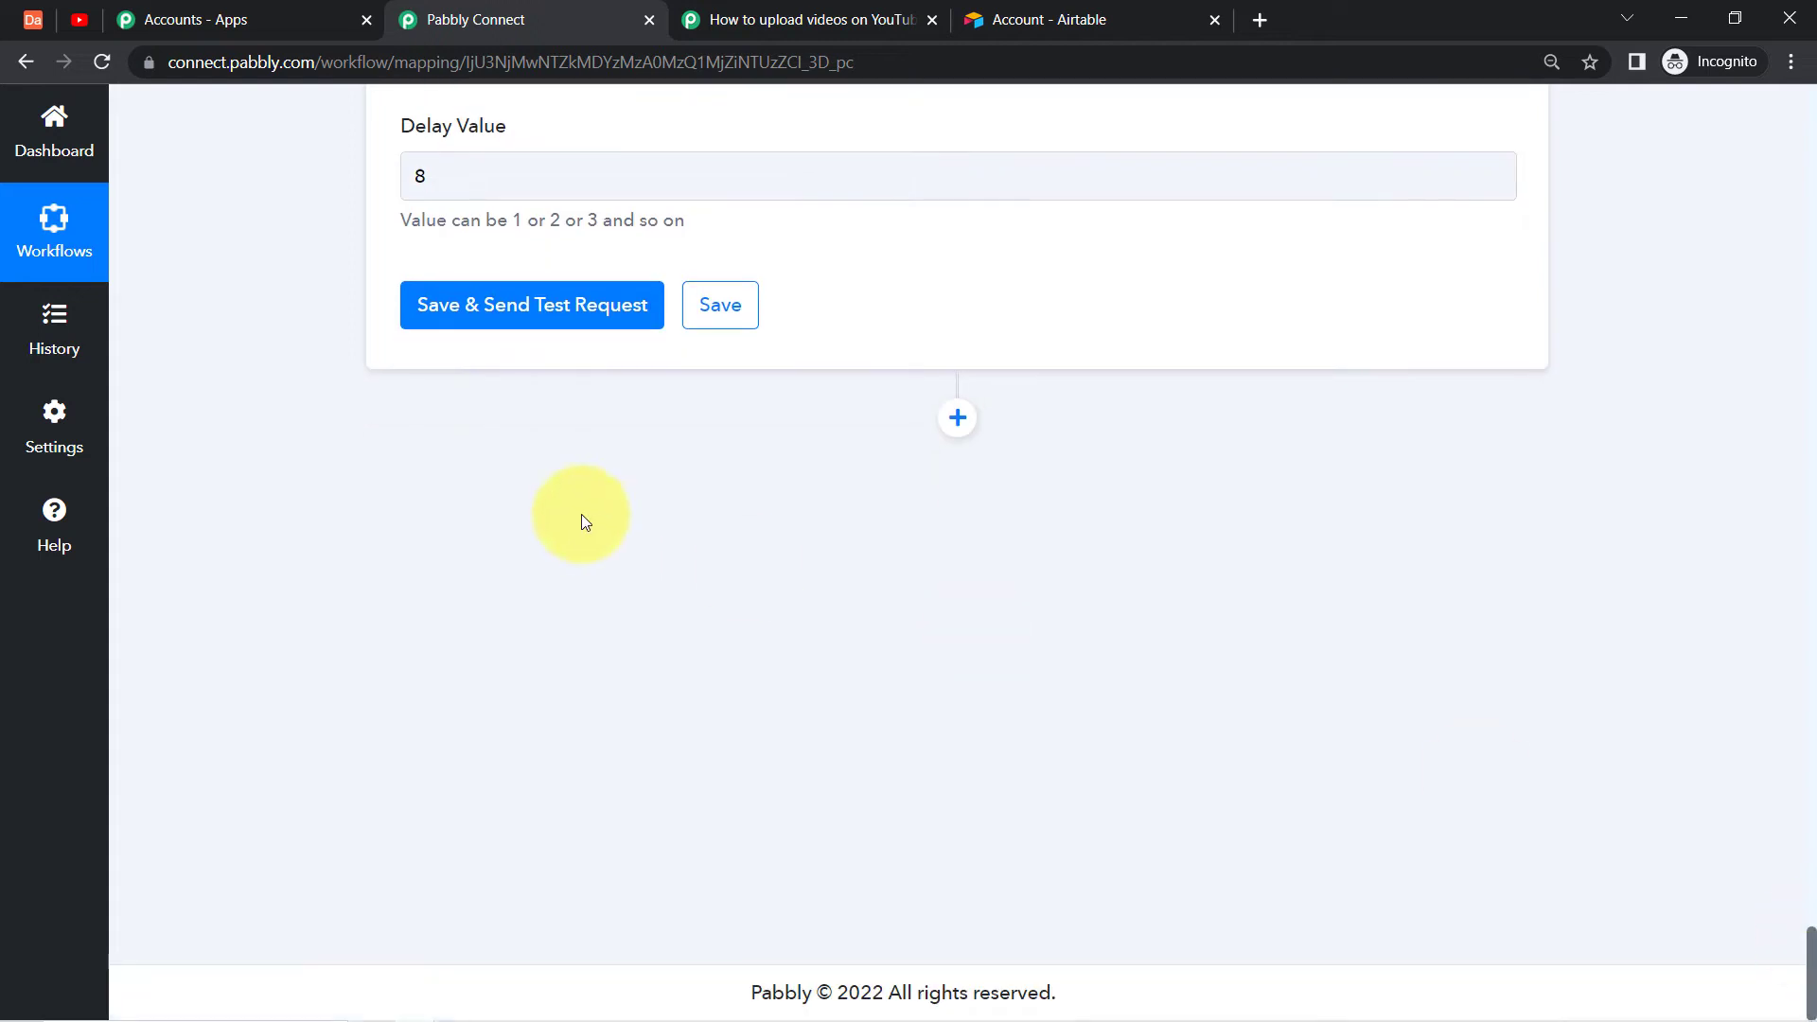
pyautogui.click(455, 310)
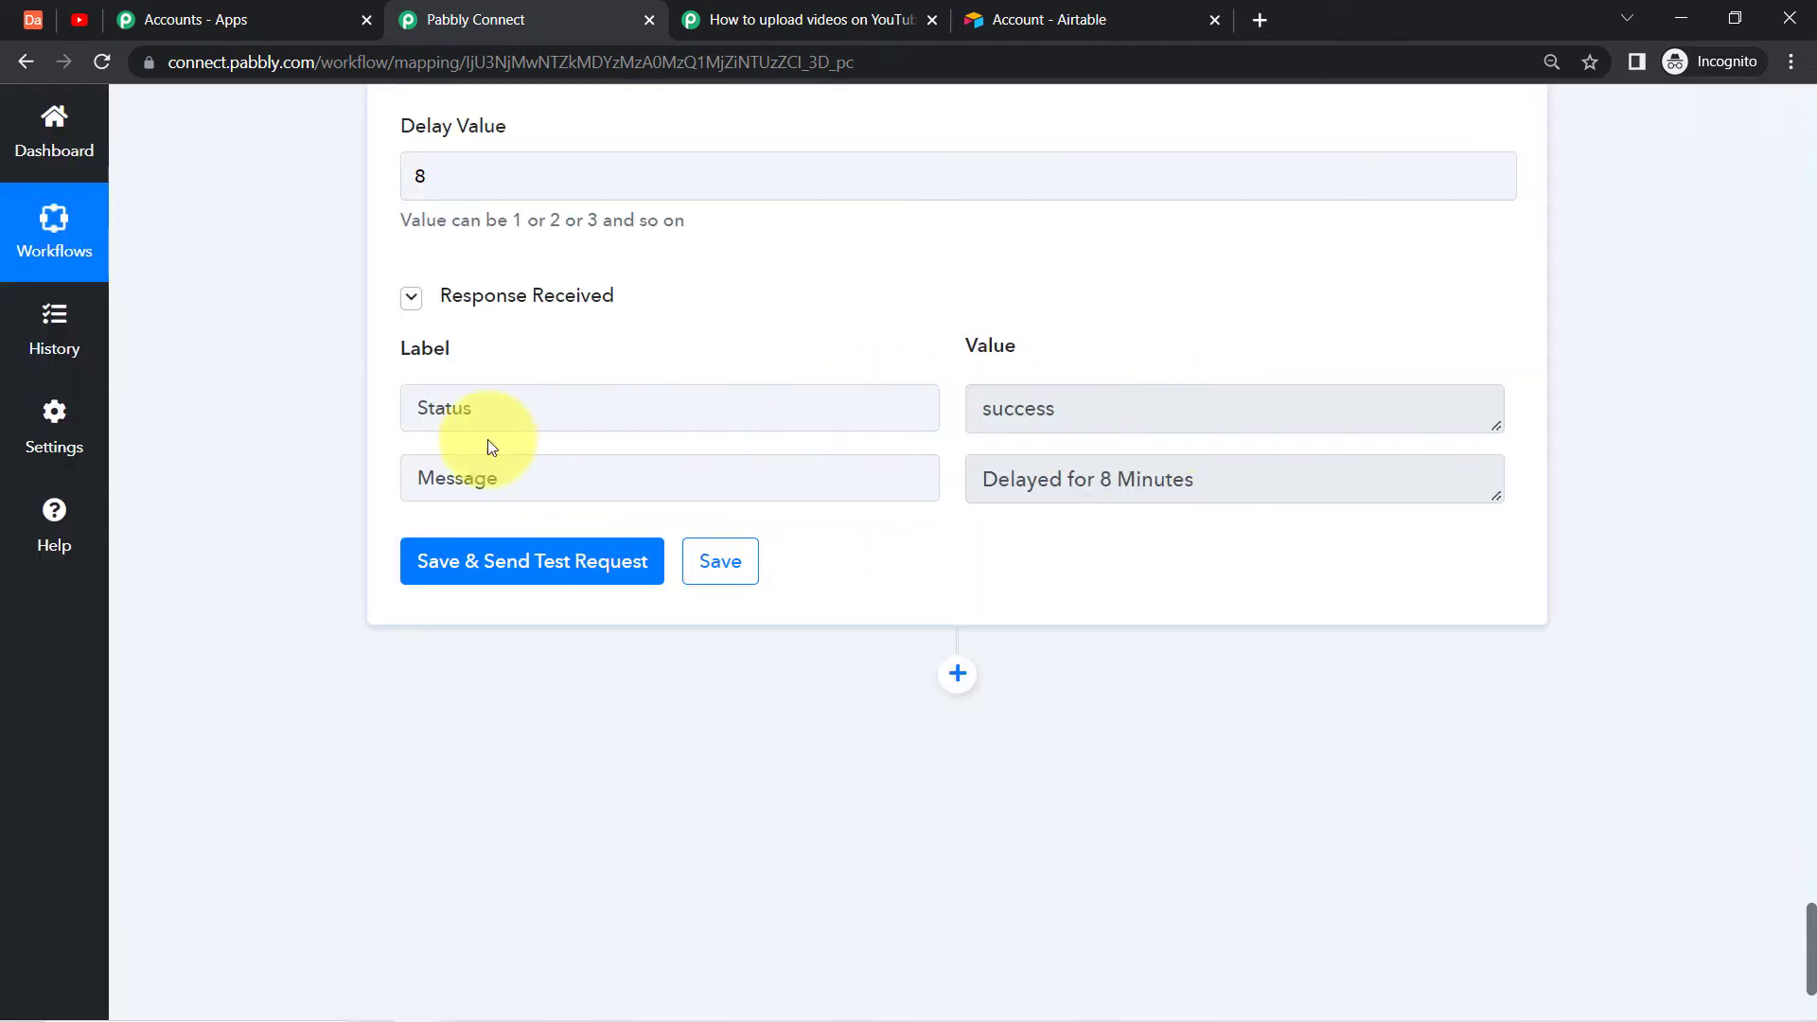
pyautogui.moveTo(412, 419); pyautogui.dragTo(851, 420)
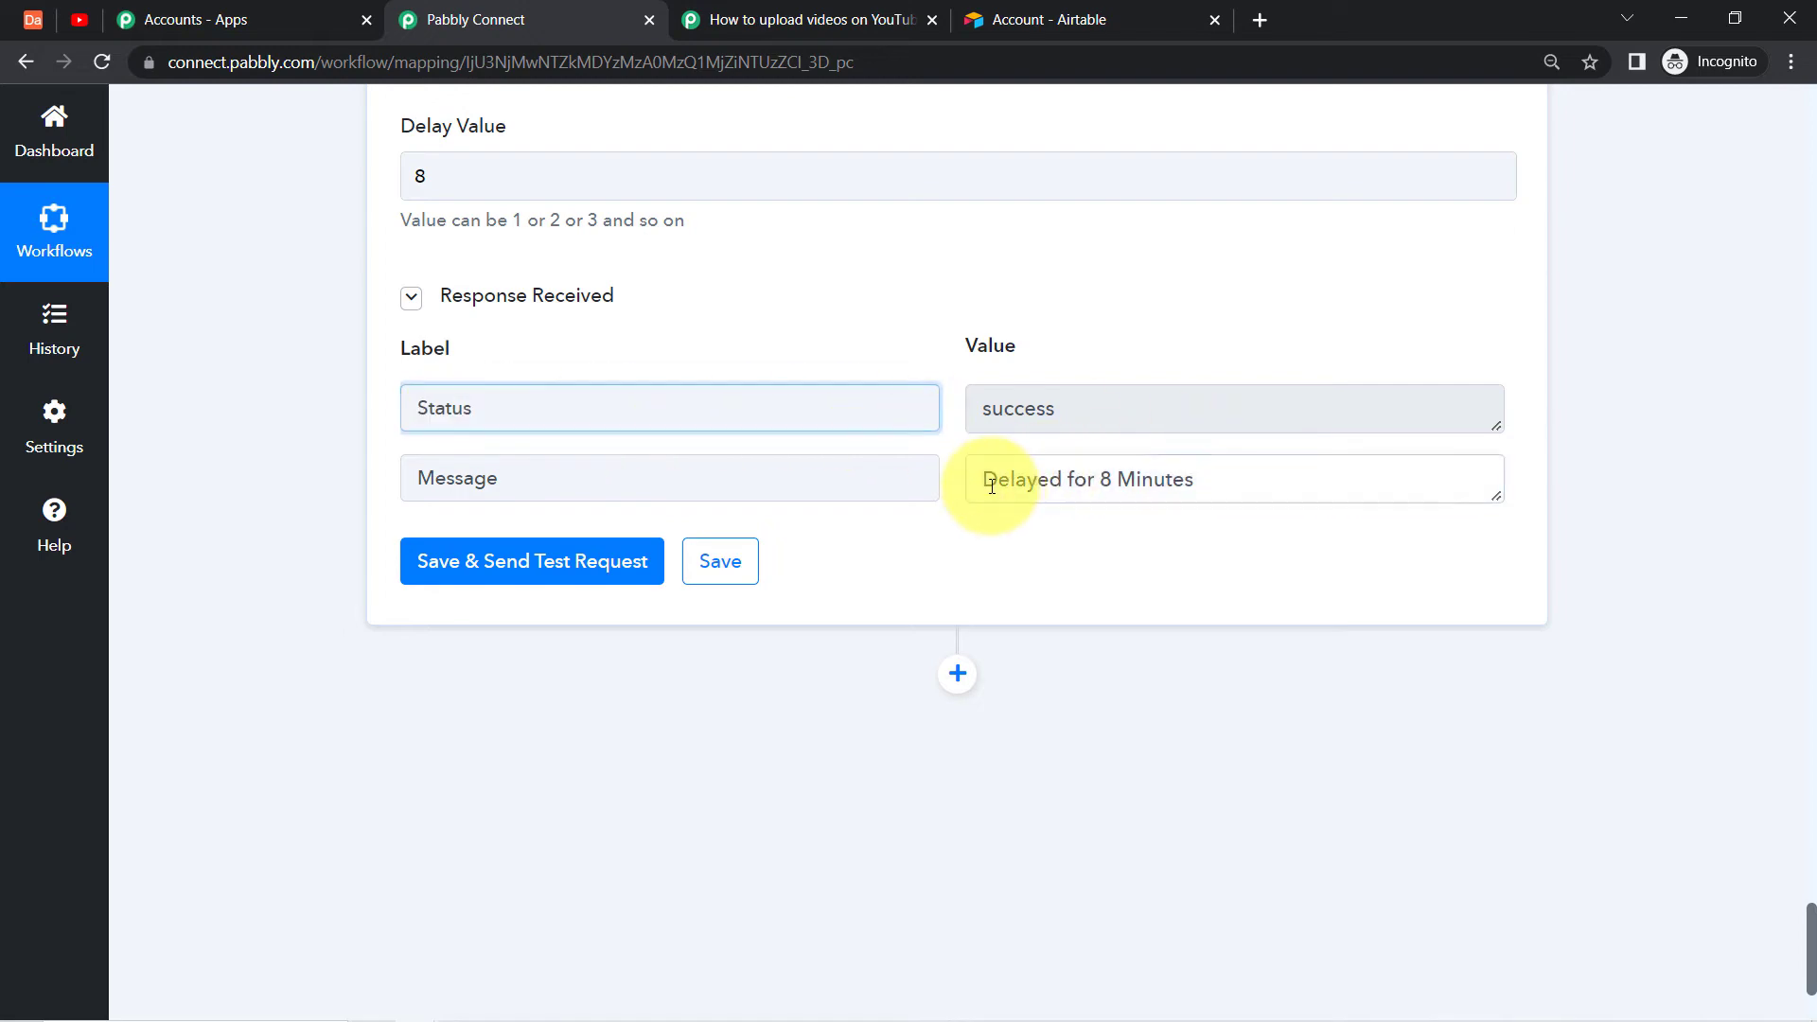
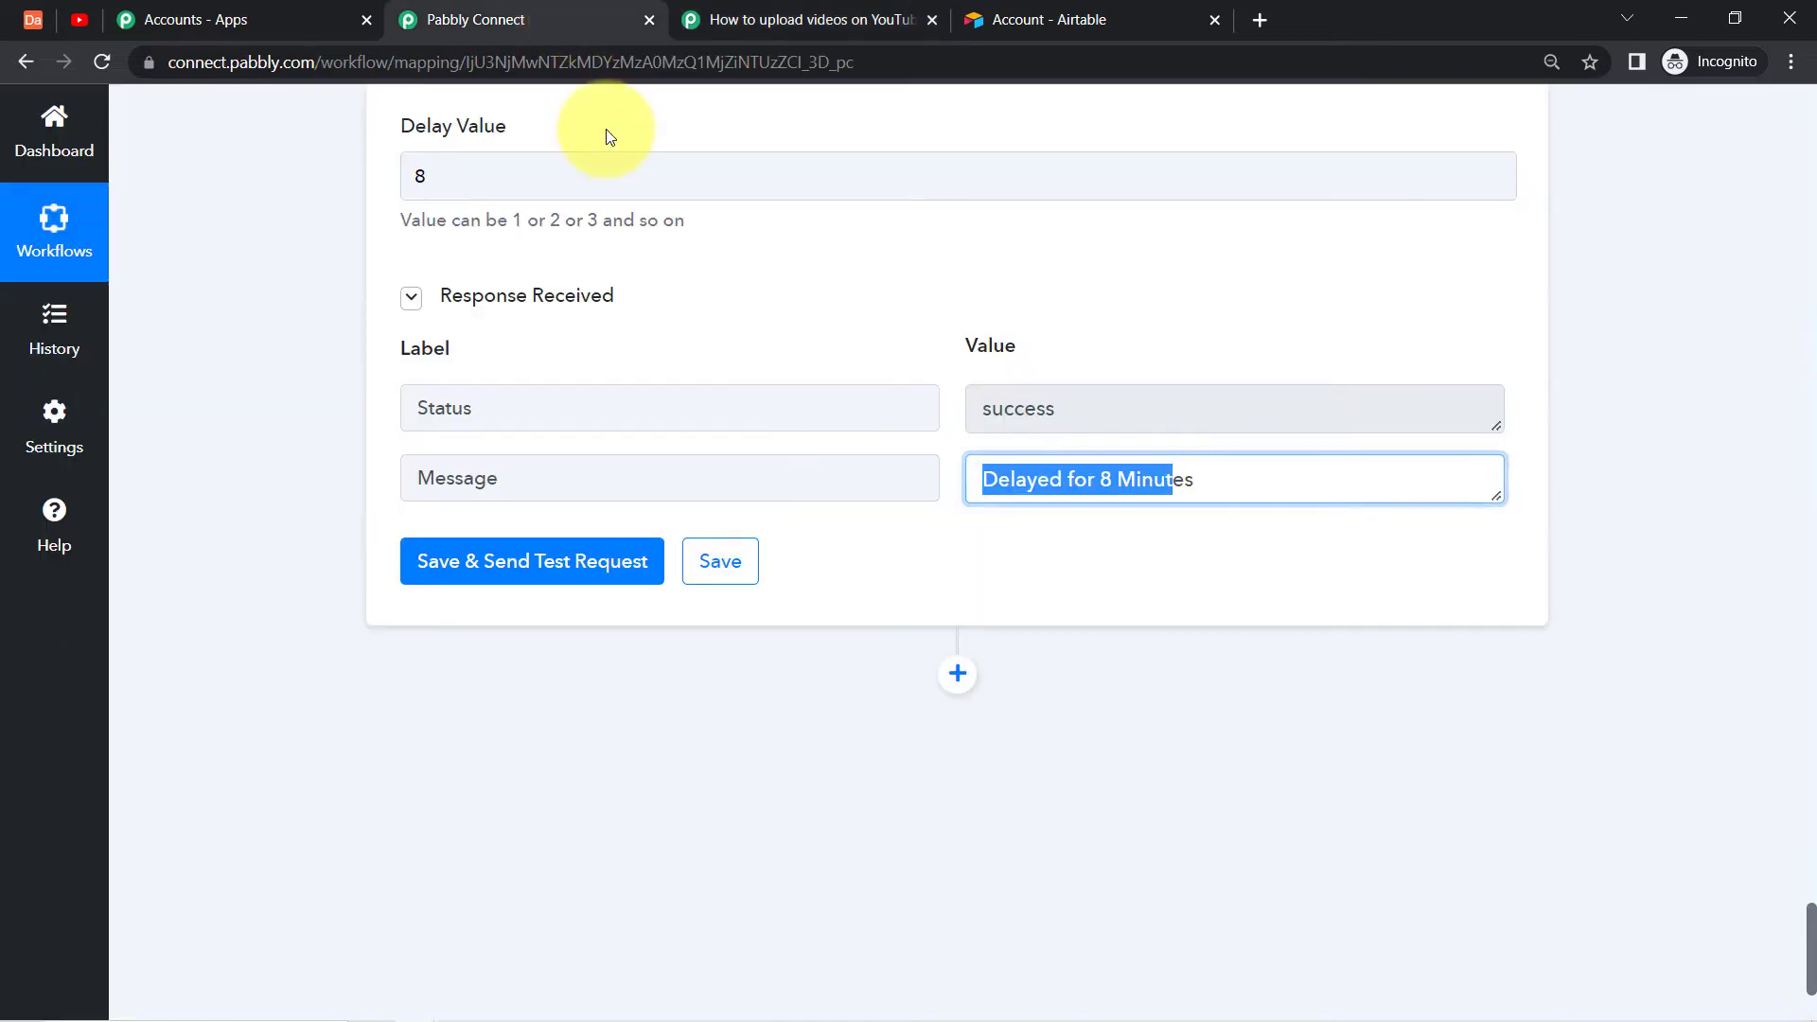
# Add another action step after the delay and choose YouTube as its app.
pyautogui.click(985, 637)
pyautogui.click(958, 676)
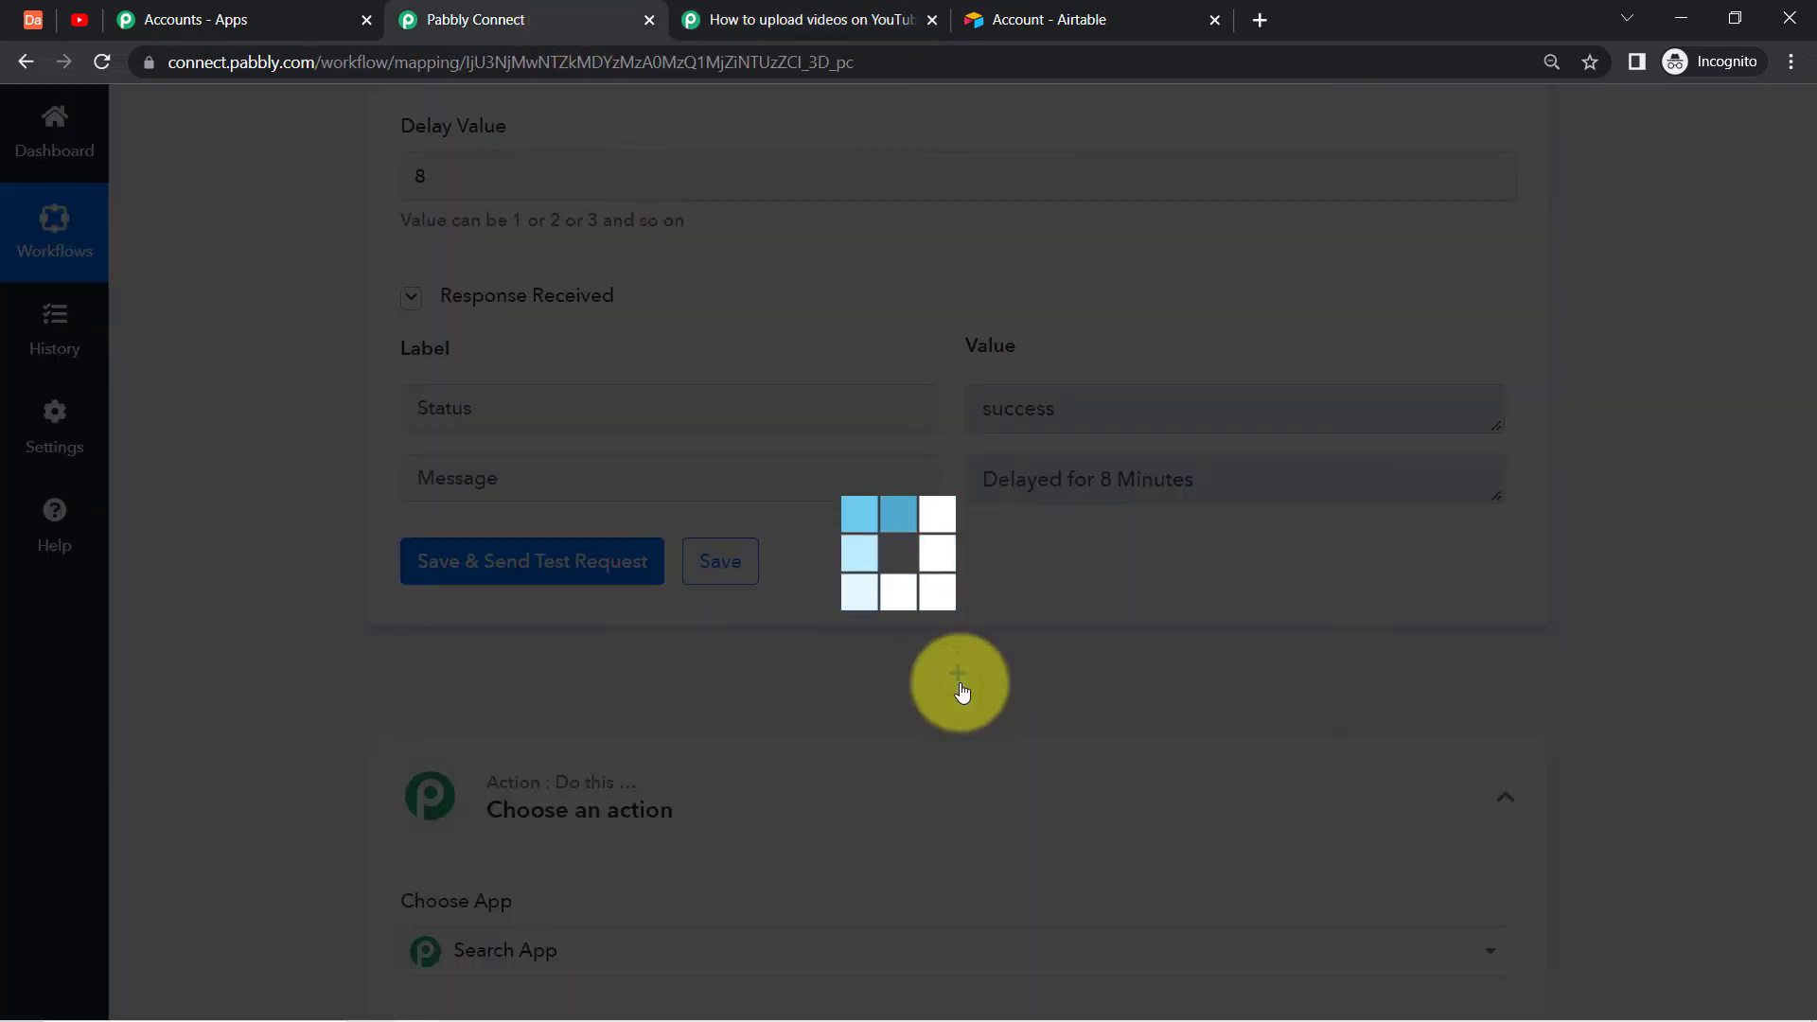
pyautogui.scroll(-4, 1809, 856)
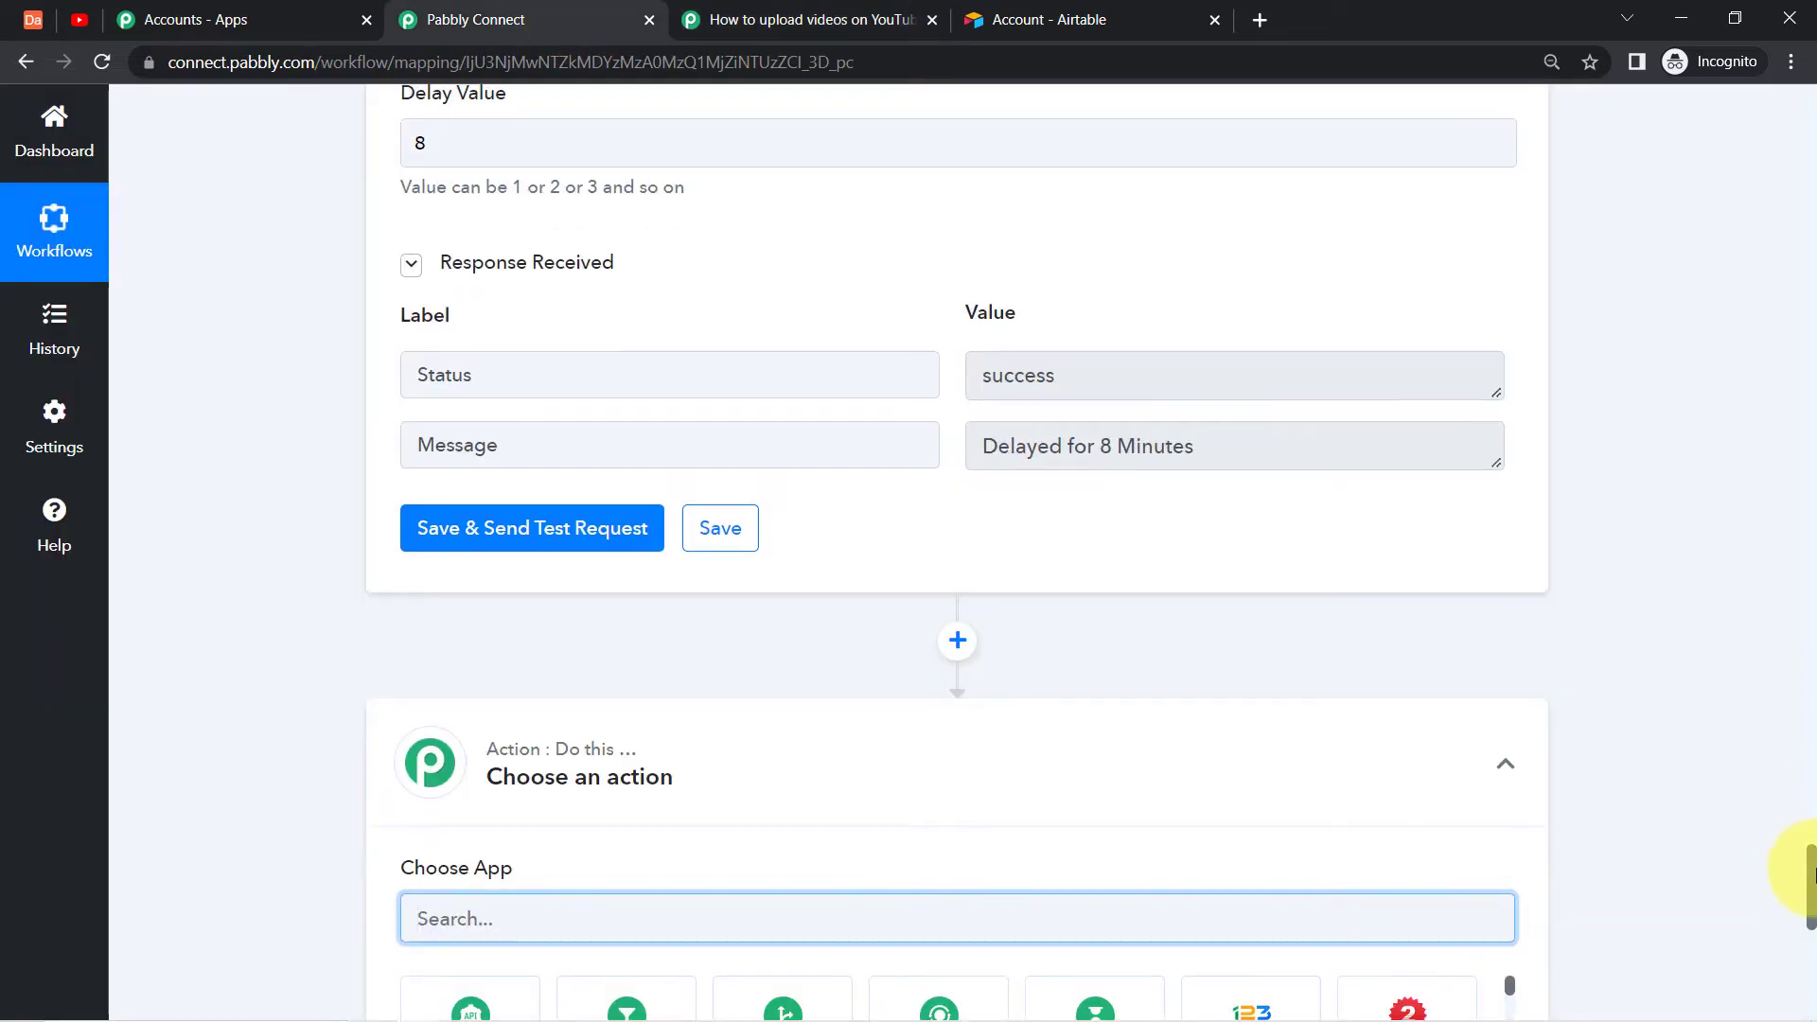
pyautogui.write('you')
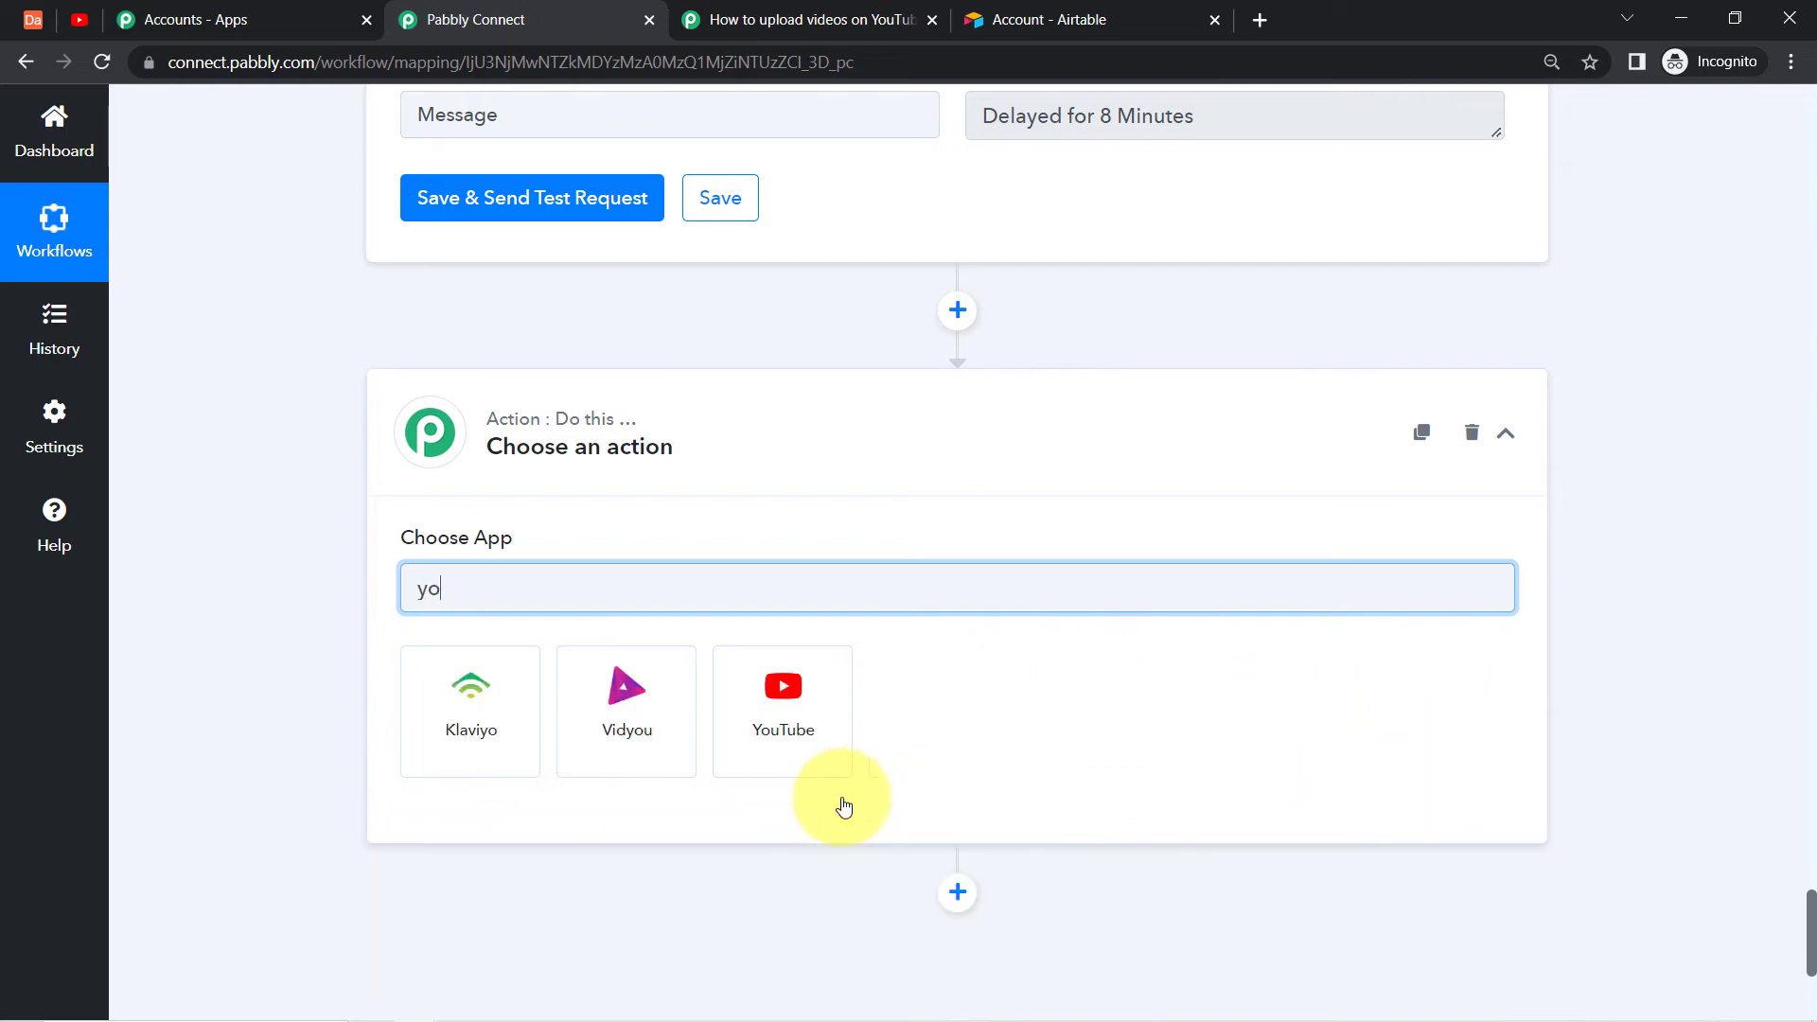
pyautogui.click(637, 740)
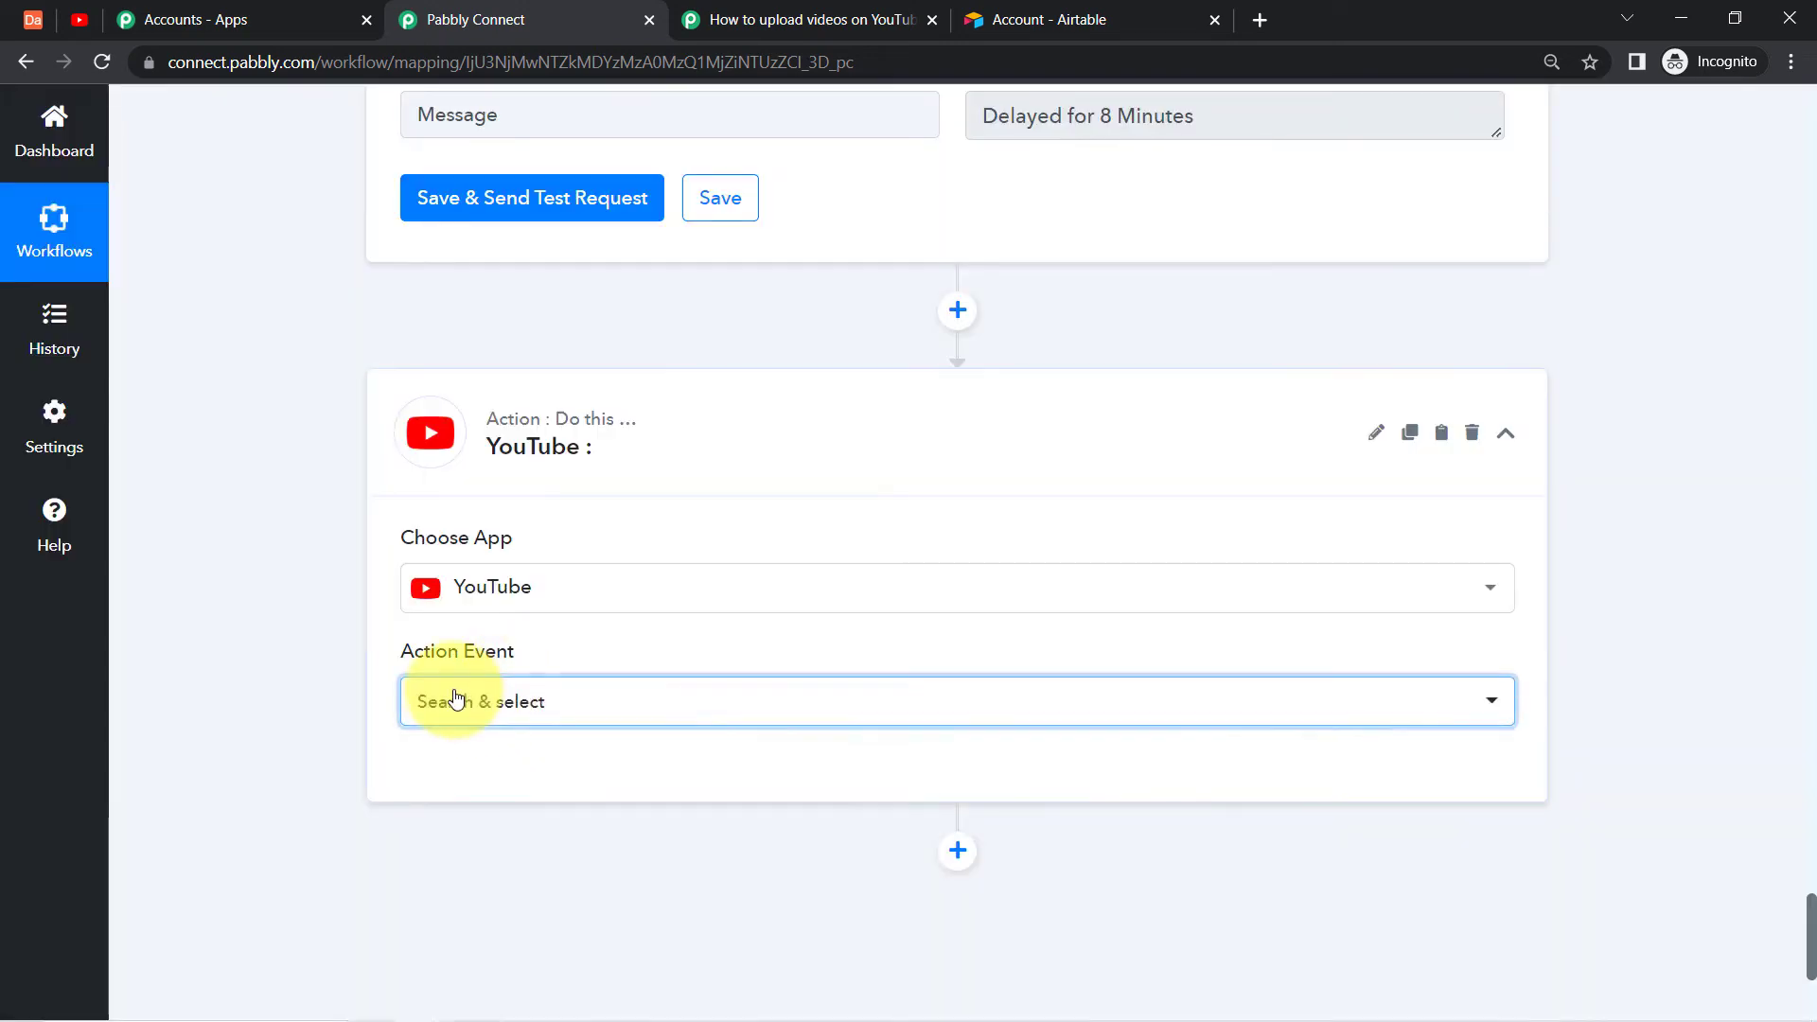
# Set the action event to Get Video Upload Status (Beta), using the name from the guide, and connect it through the existing YouTube #108 connection.
pyautogui.click(456, 698)
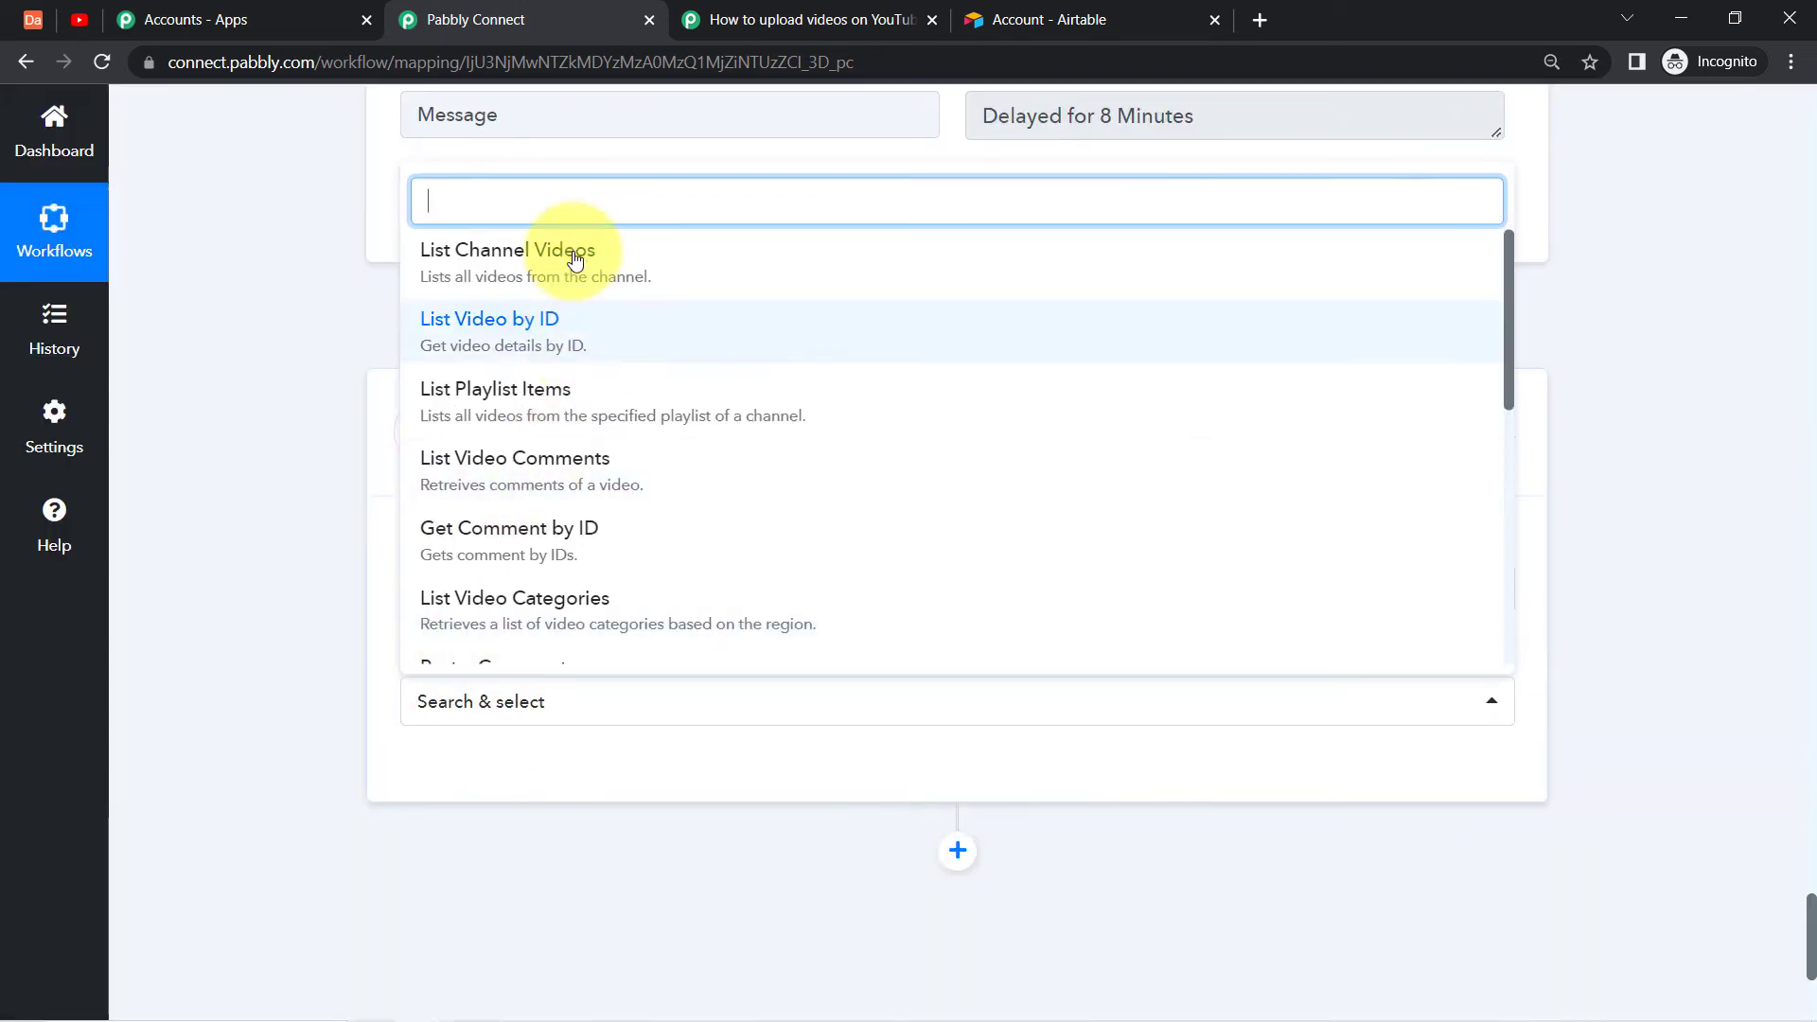
pyautogui.click(762, 20)
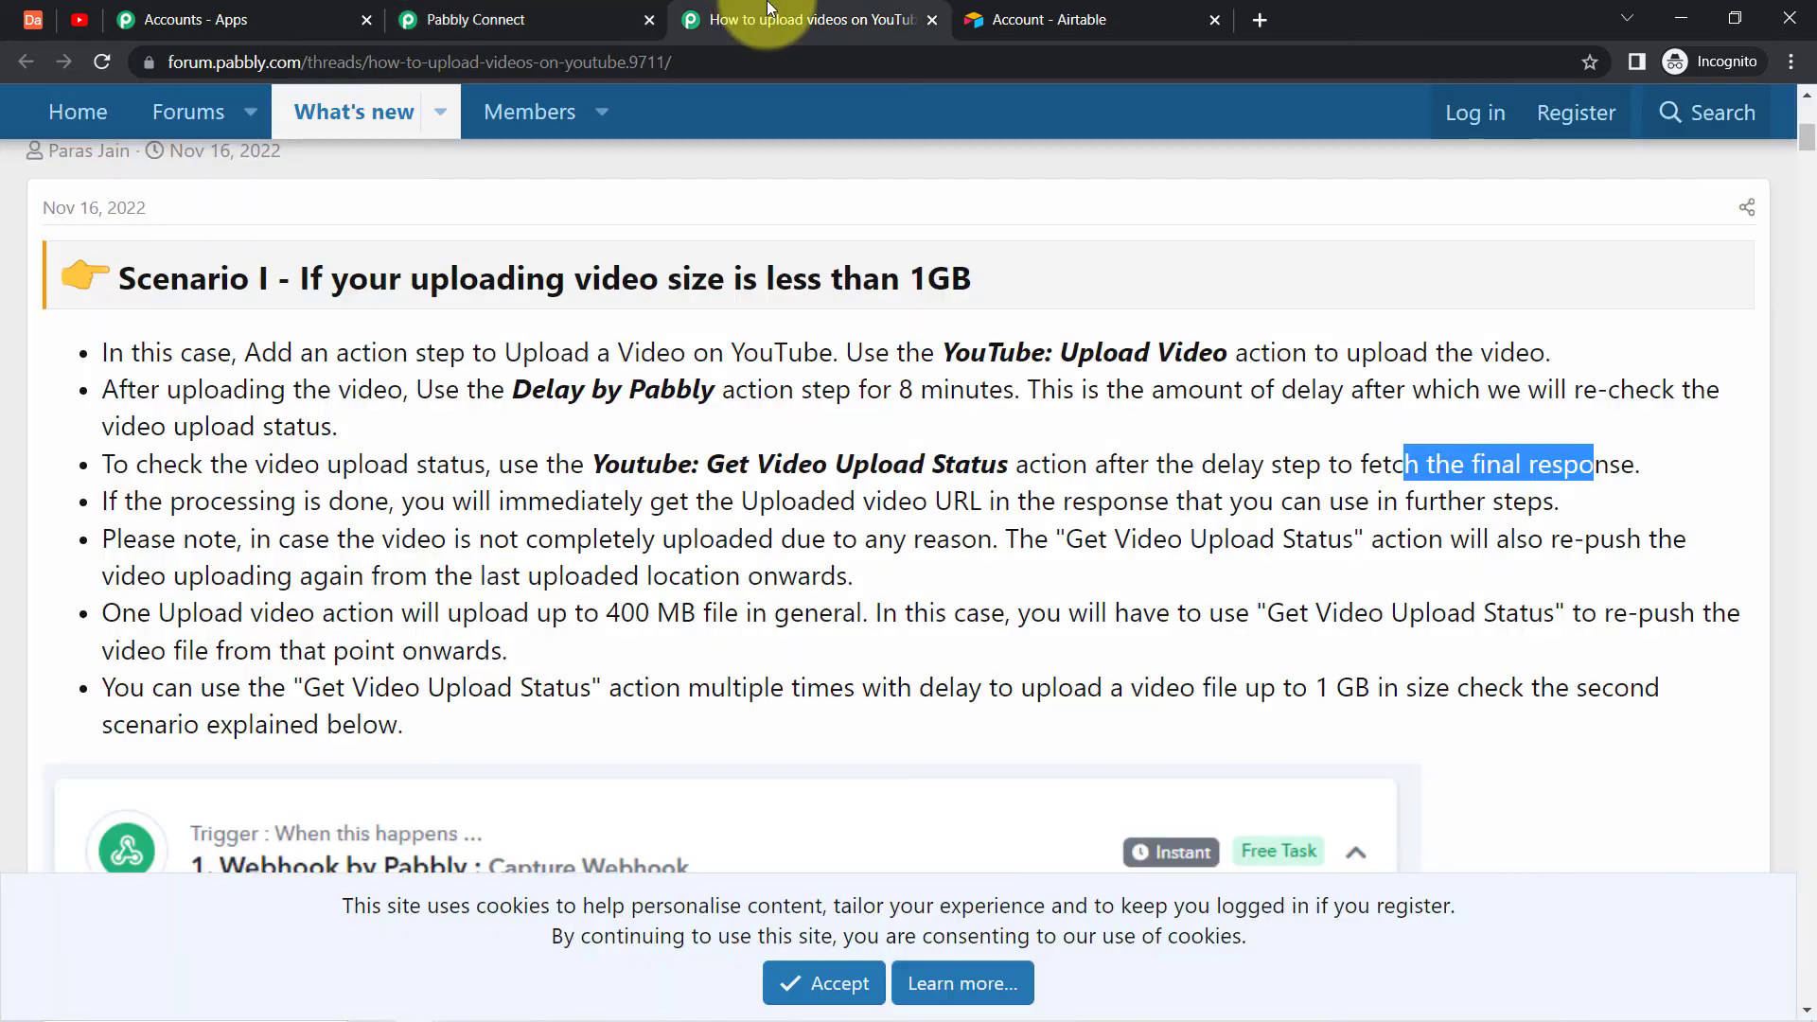
pyautogui.moveTo(707, 464); pyautogui.dragTo(1015, 464)
pyautogui.hotkey('ctrl', 'c')
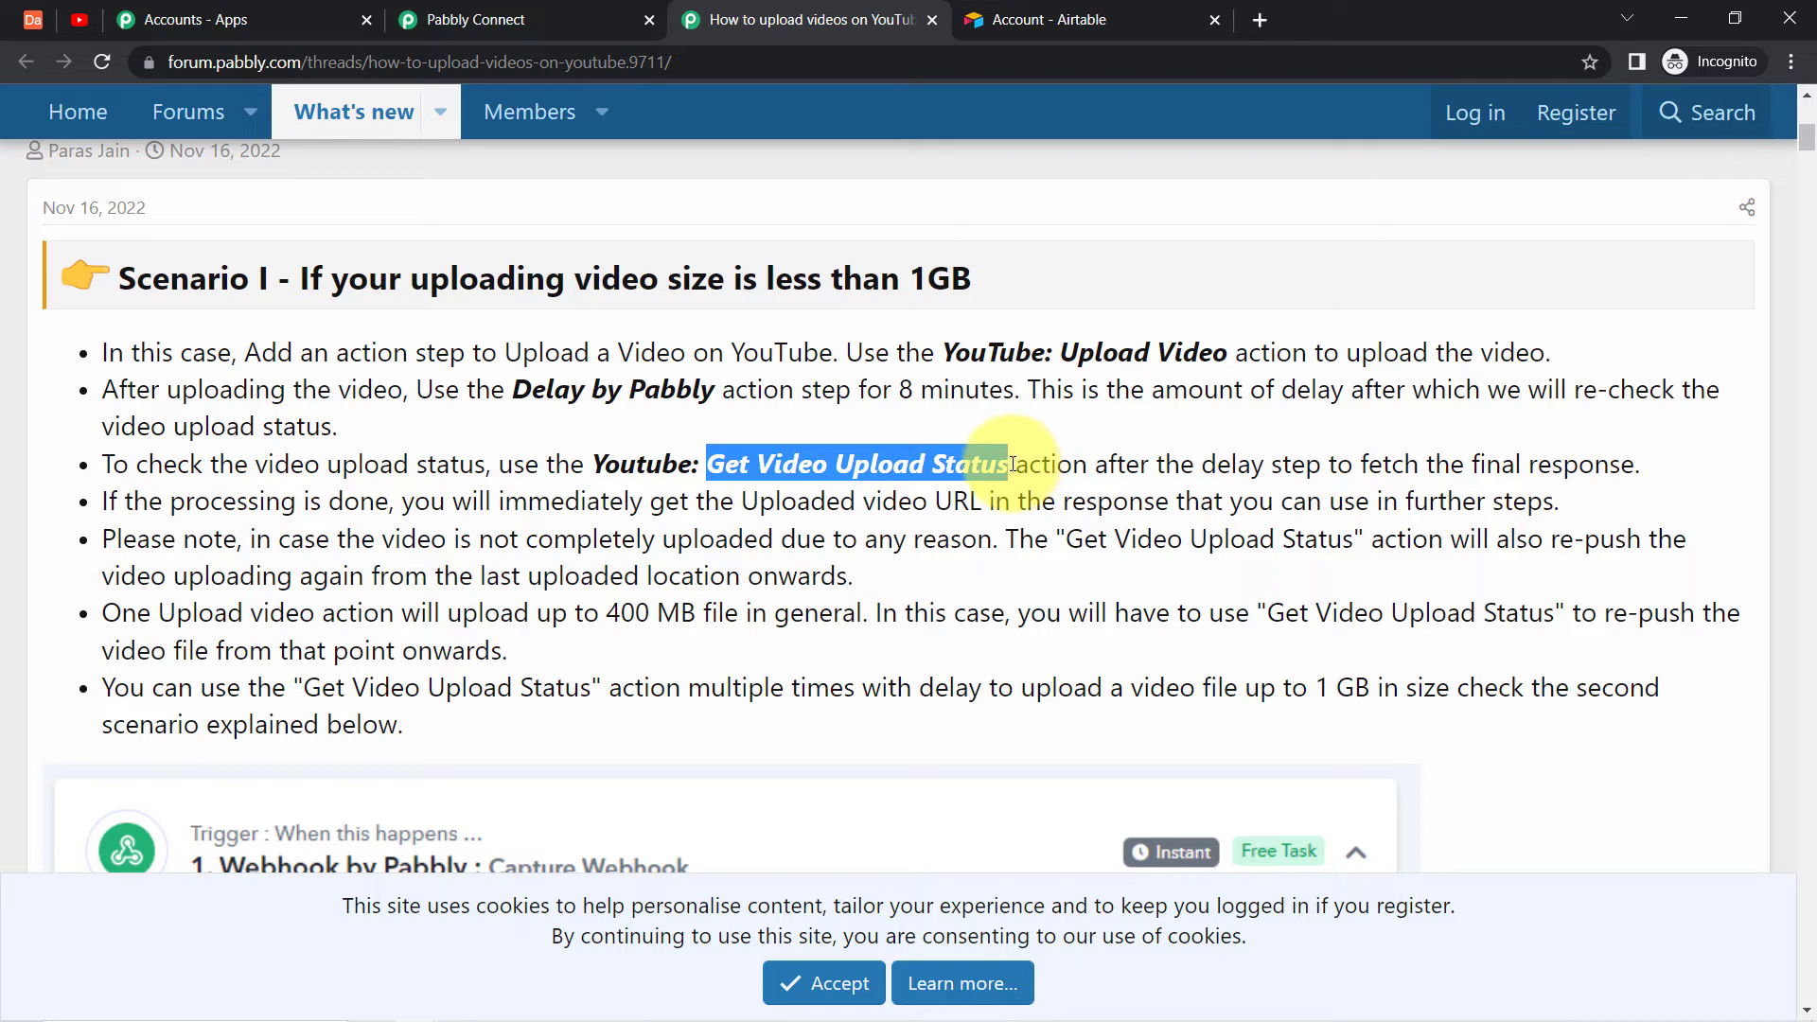
pyautogui.click(474, 18)
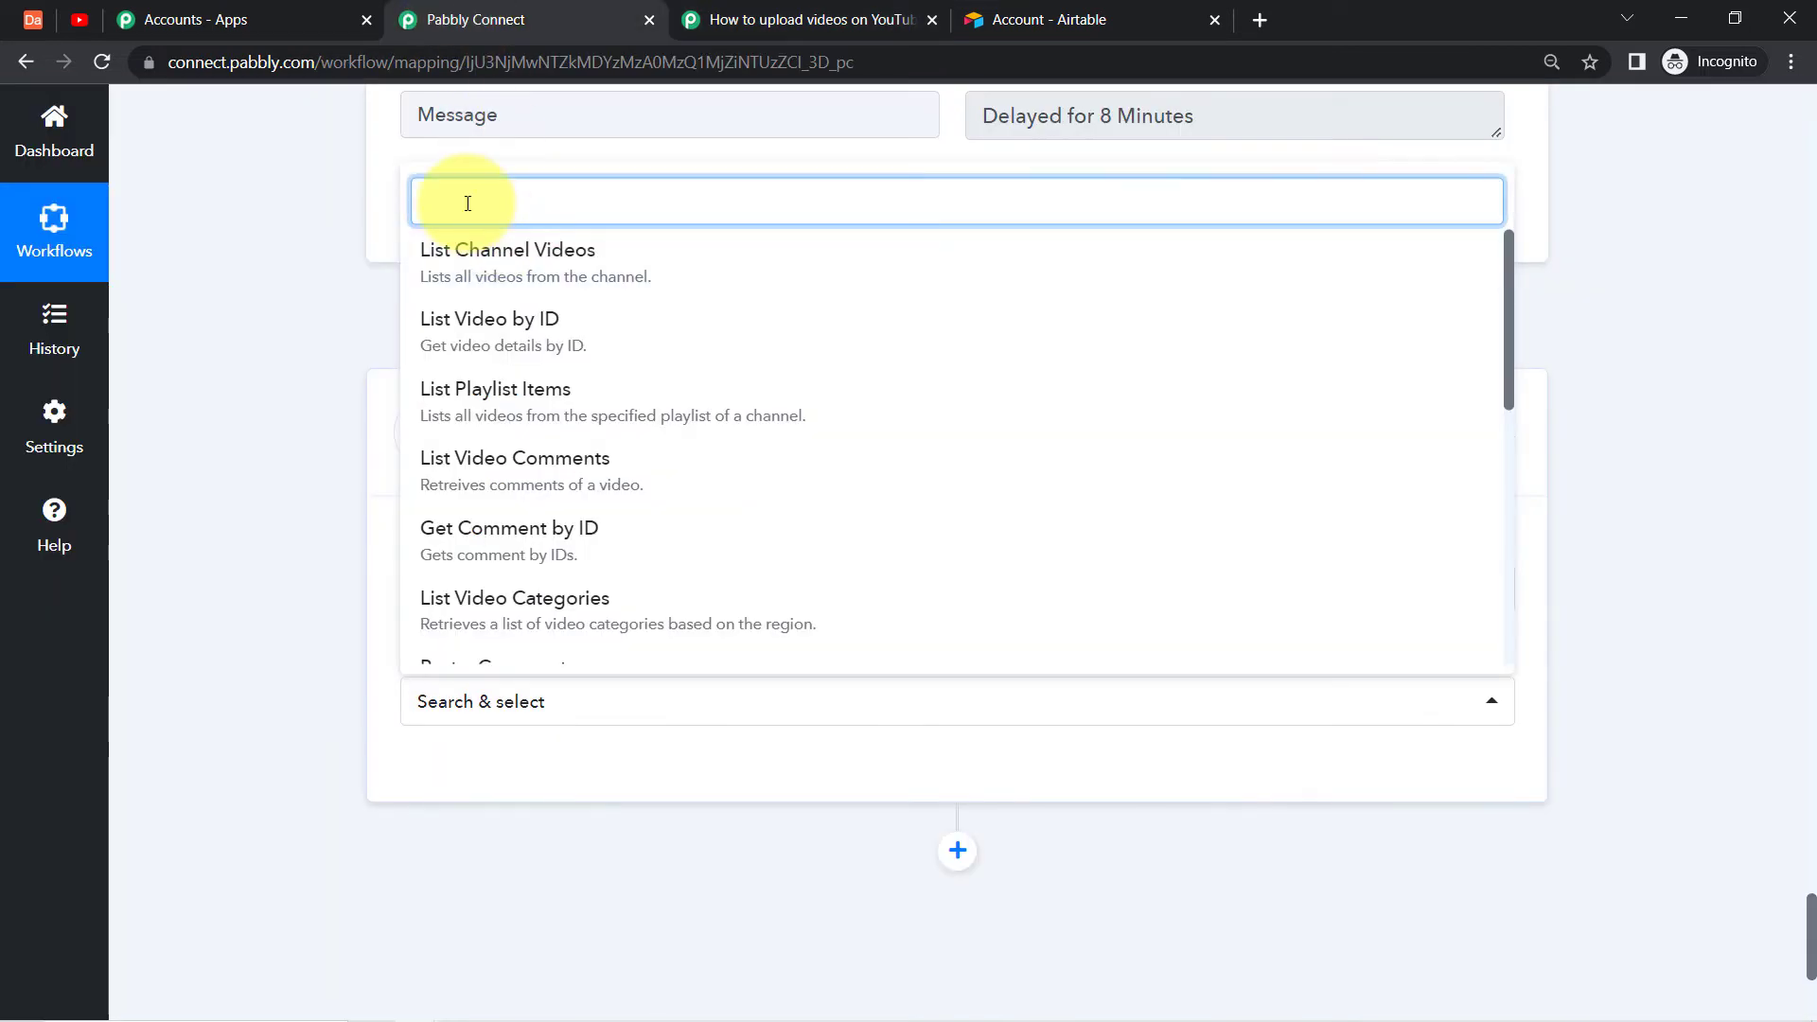
pyautogui.hotkey('ctrl', 'v')
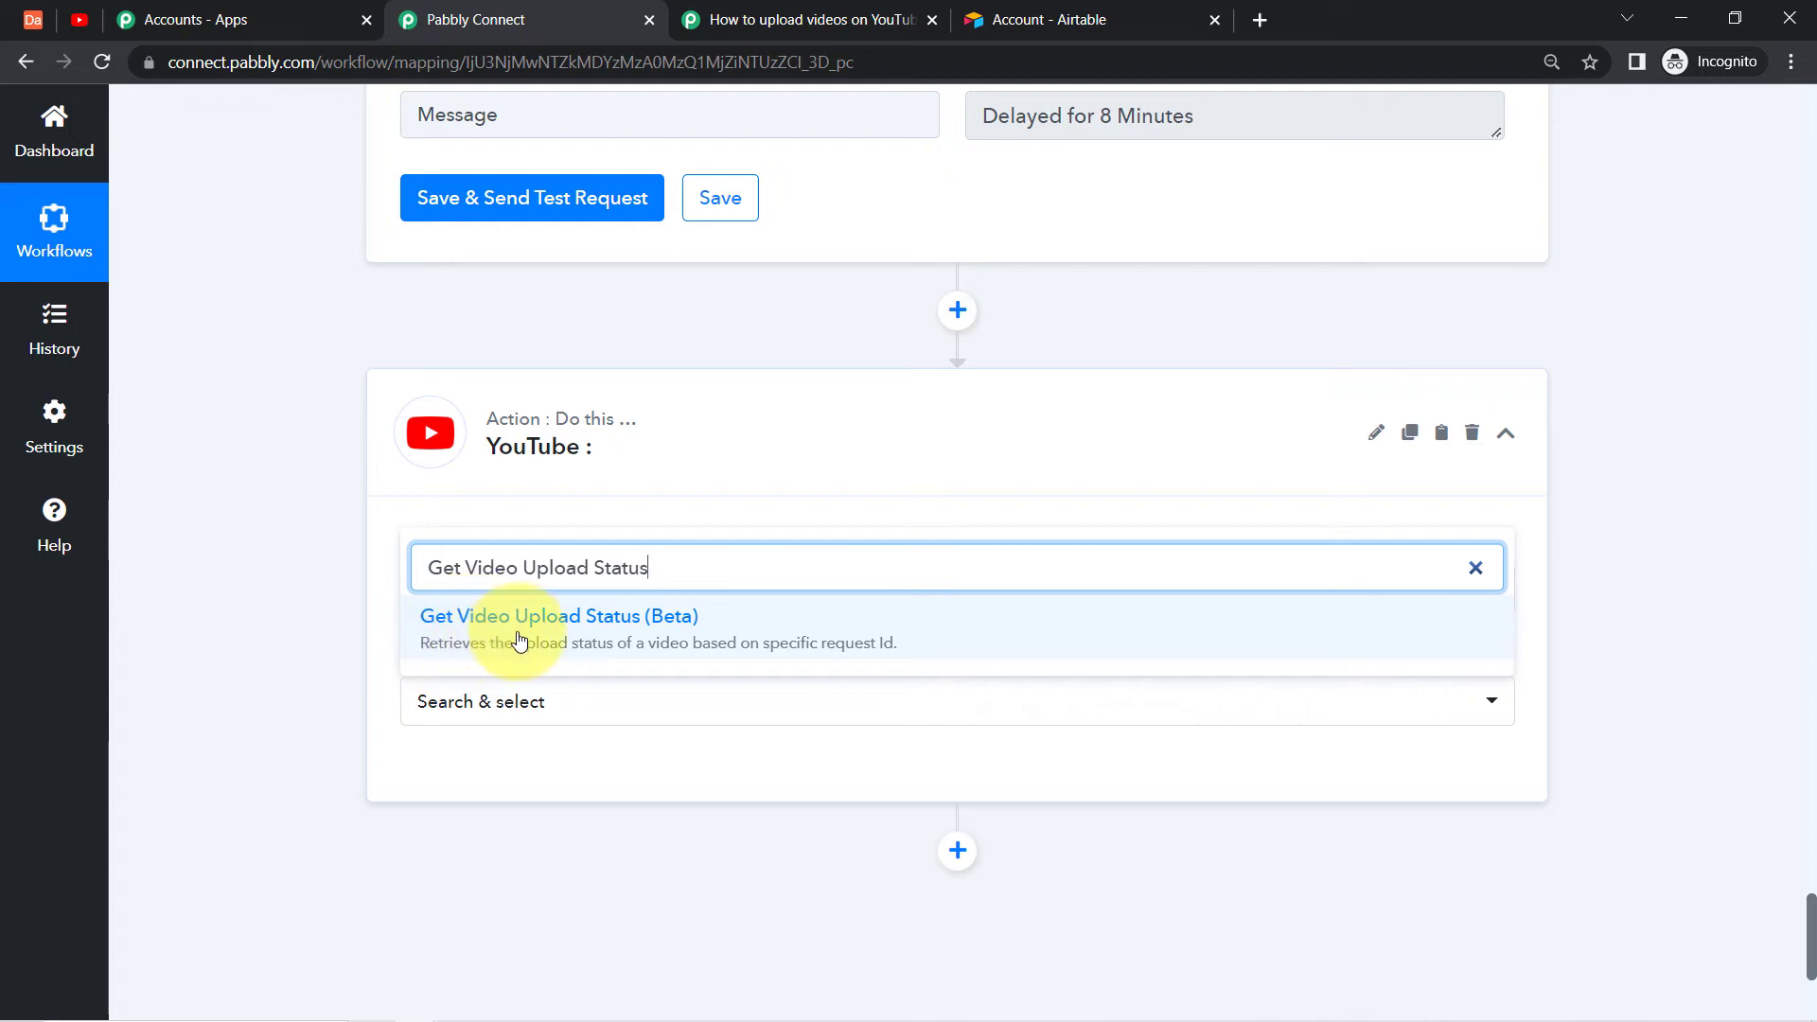
pyautogui.click(650, 642)
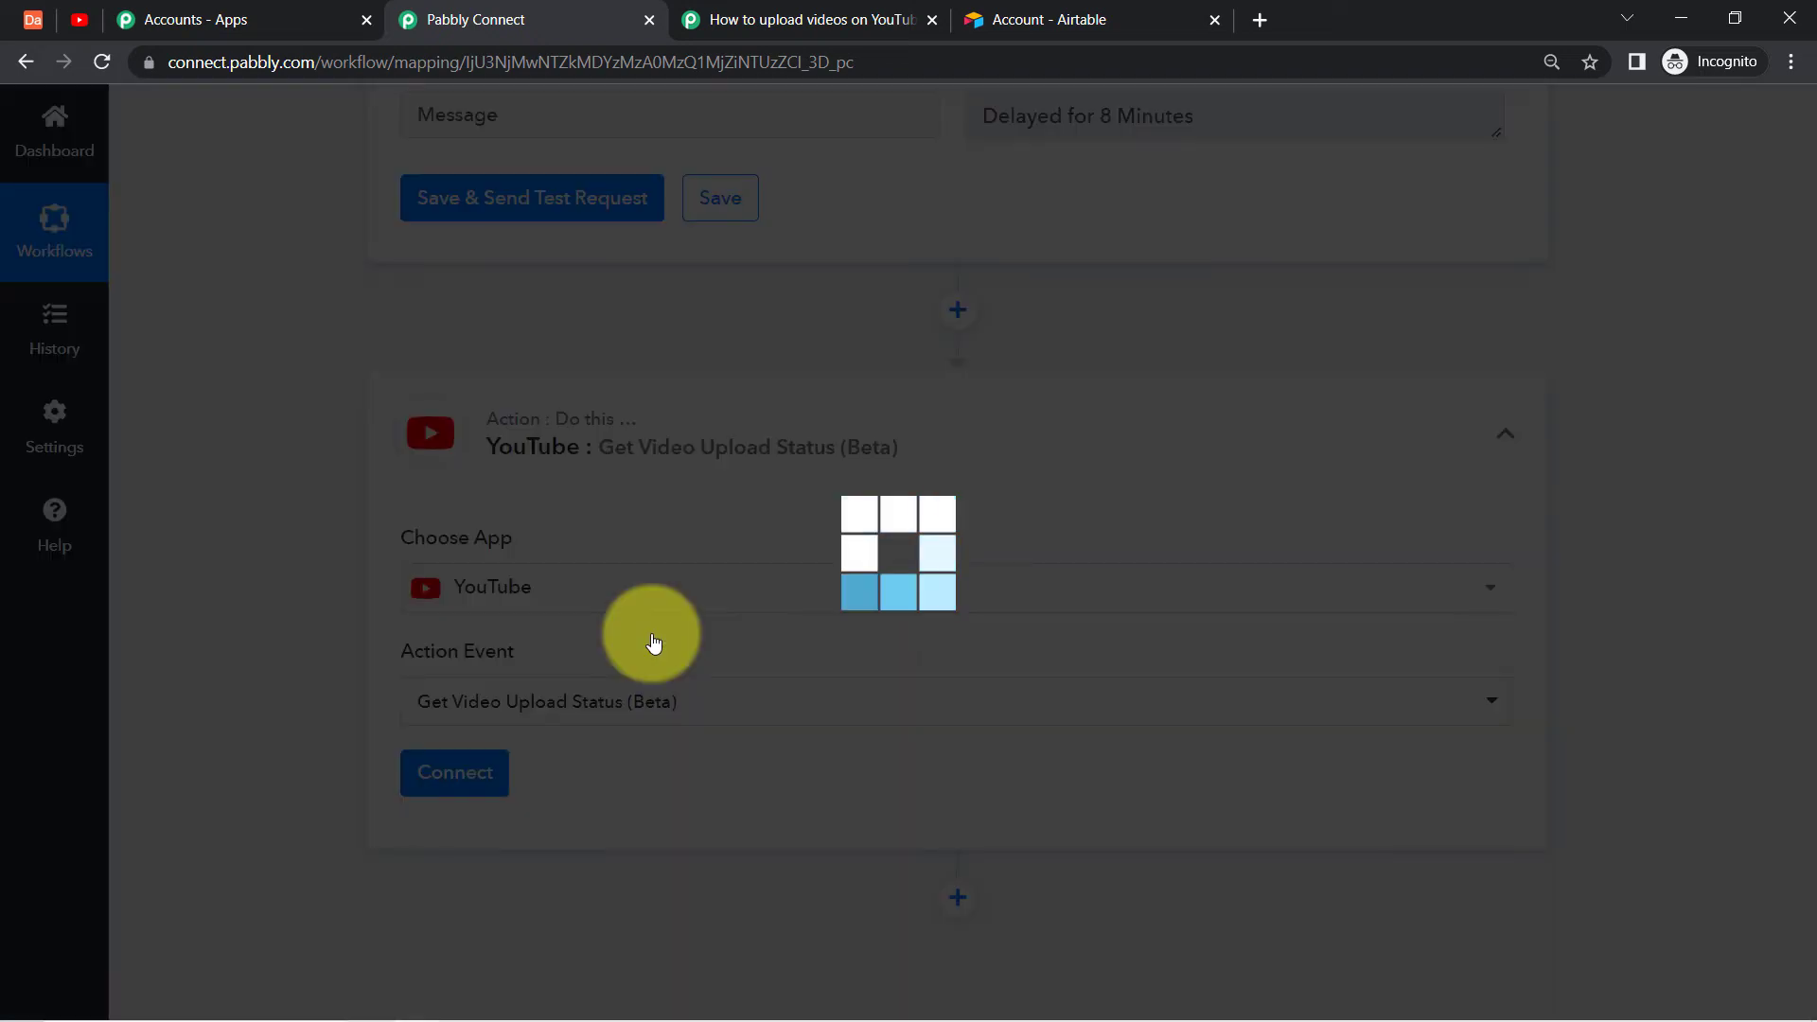
pyautogui.click(466, 780)
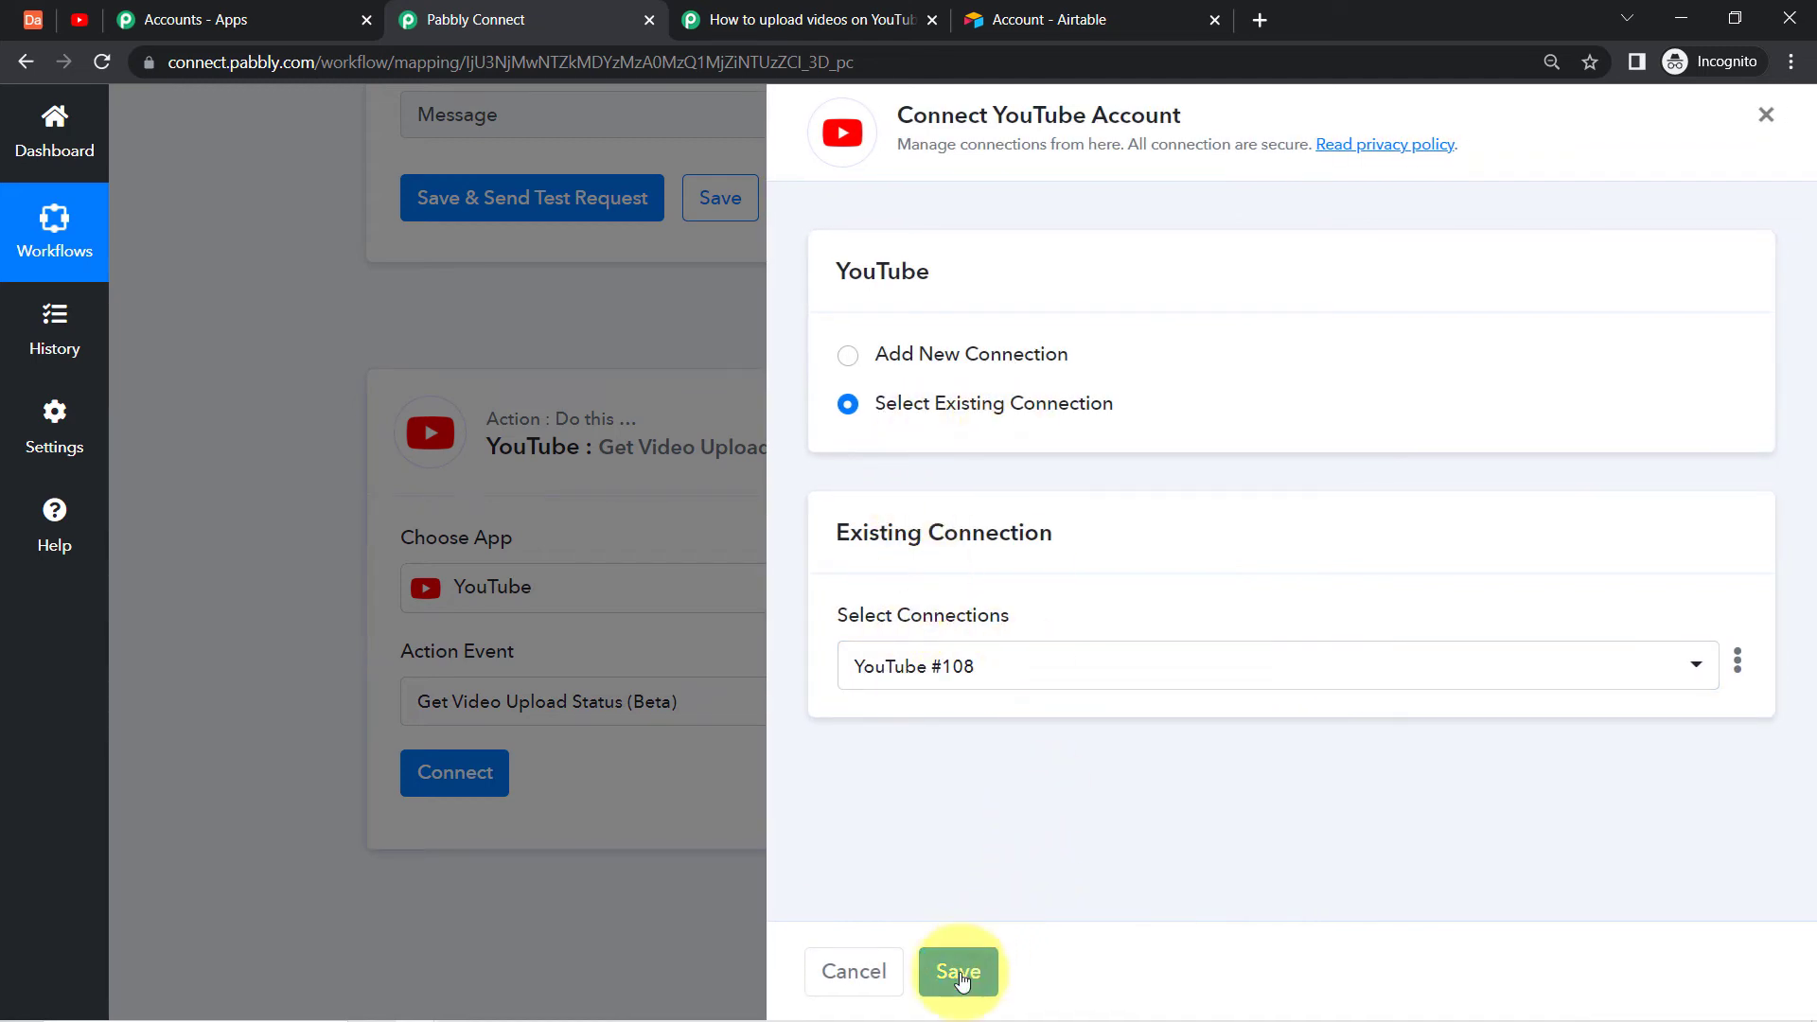
pyautogui.click(959, 973)
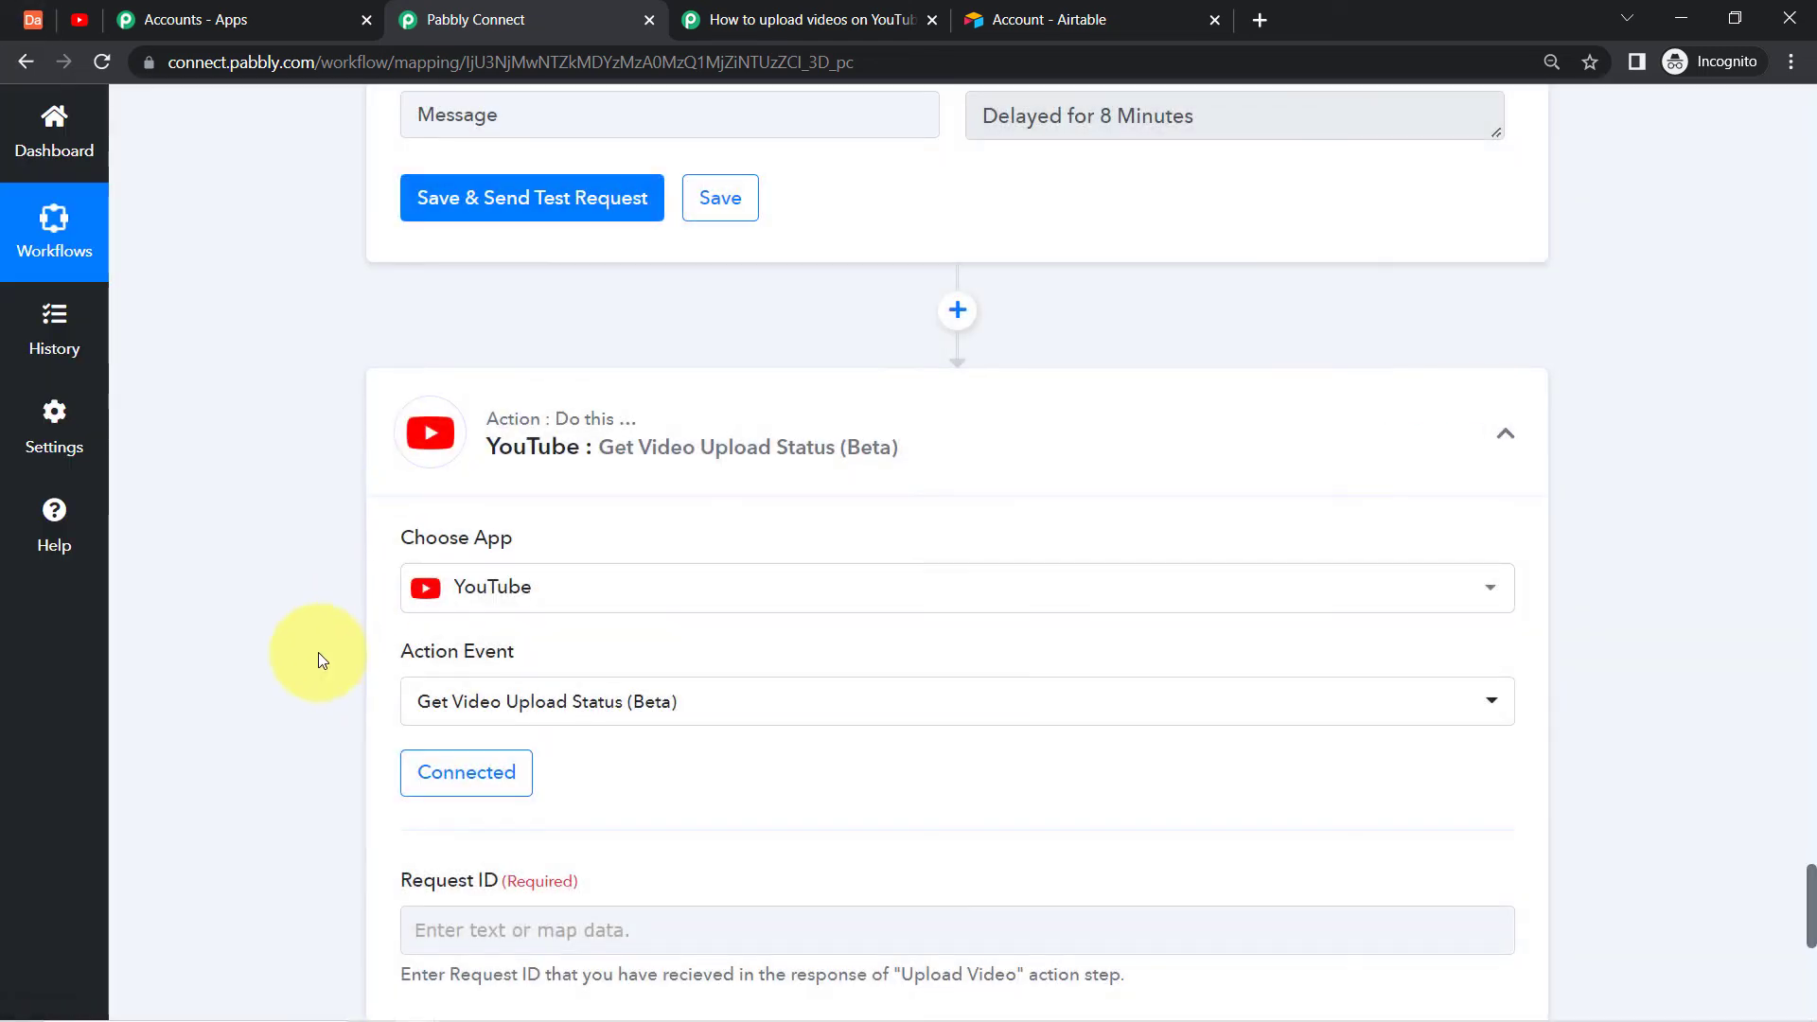
# Check what the Request ID field needs and examine the request ID in the Upload Video step's response.
pyautogui.scroll(-3, 318, 659)
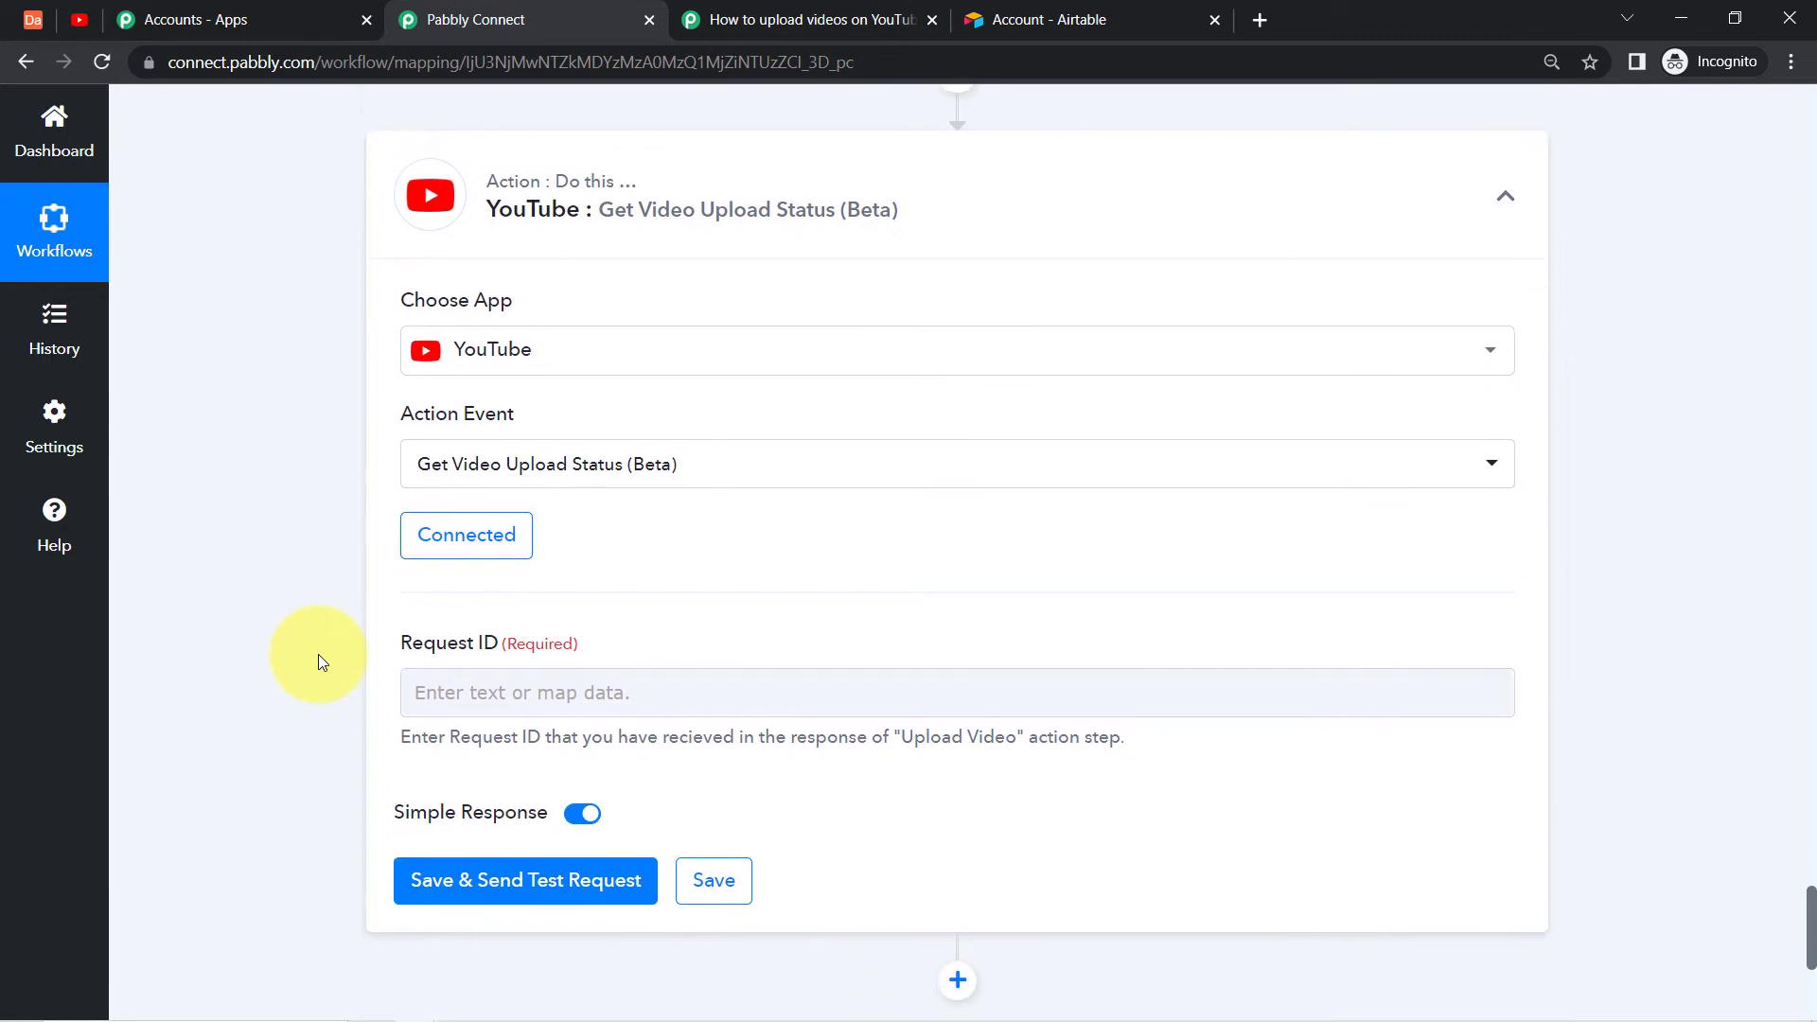
pyautogui.moveTo(411, 691); pyautogui.dragTo(1011, 685)
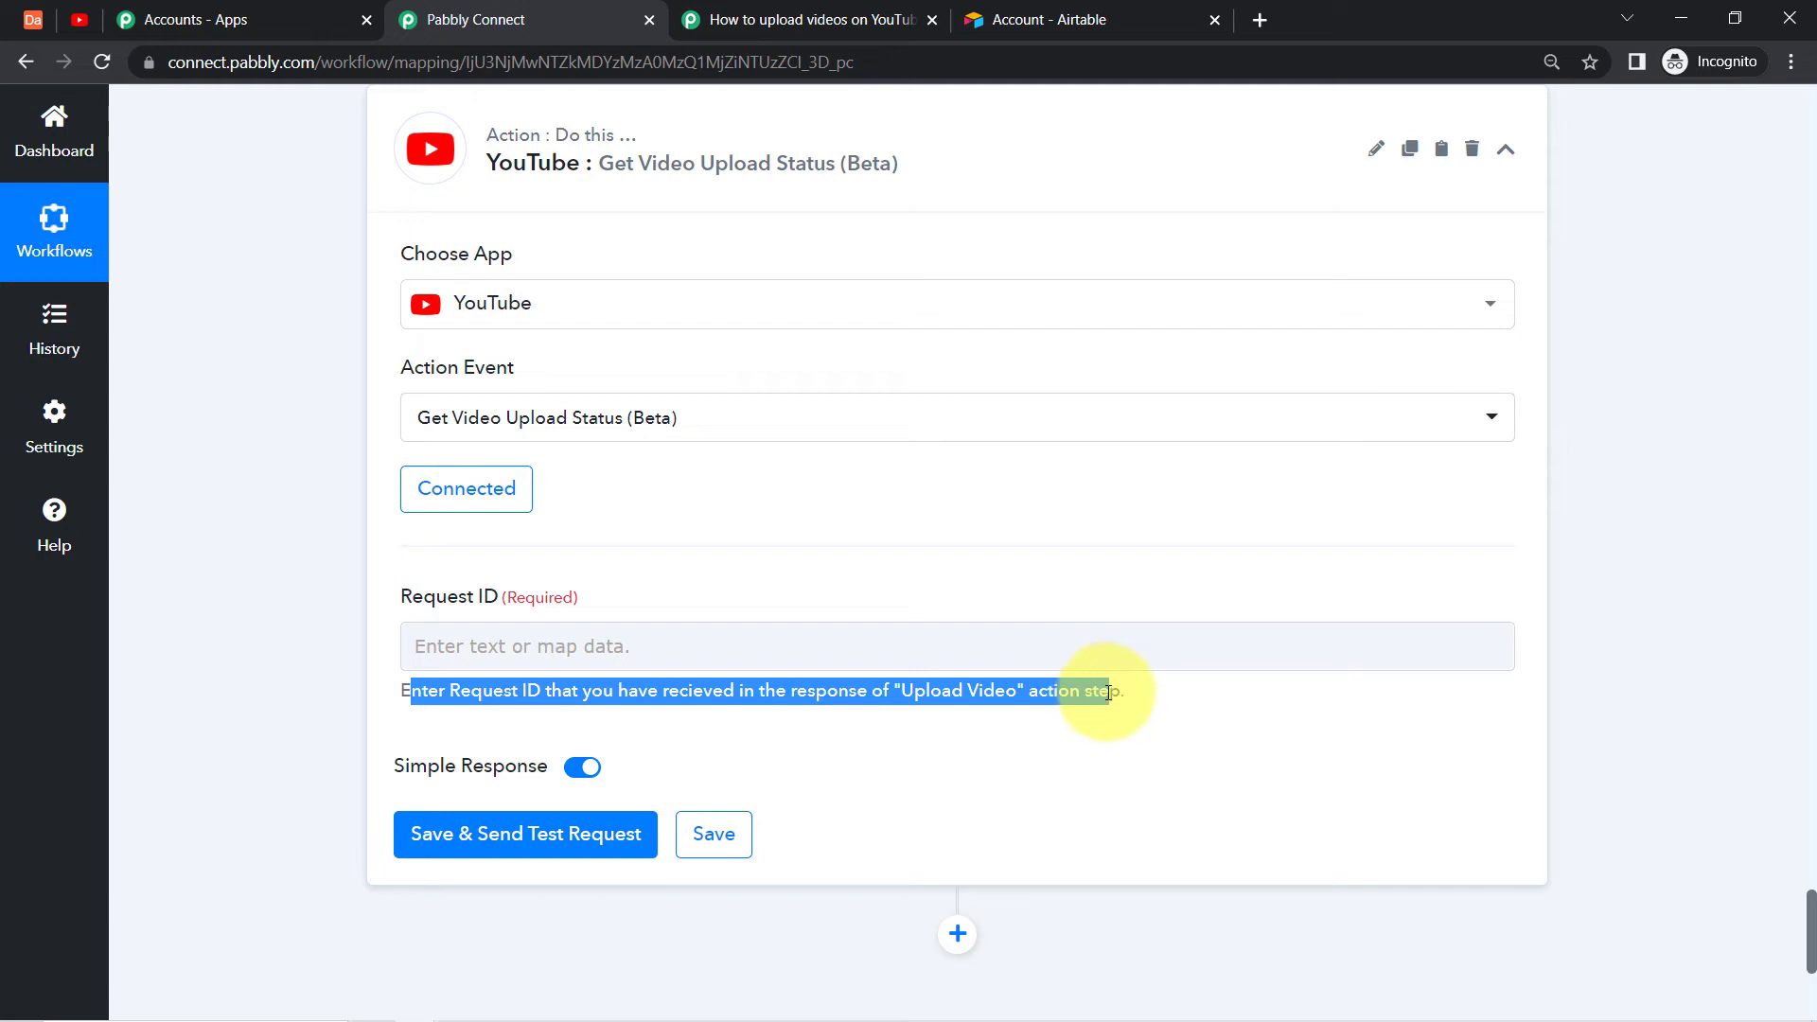
pyautogui.moveTo(1808, 930); pyautogui.dragTo(1808, 756)
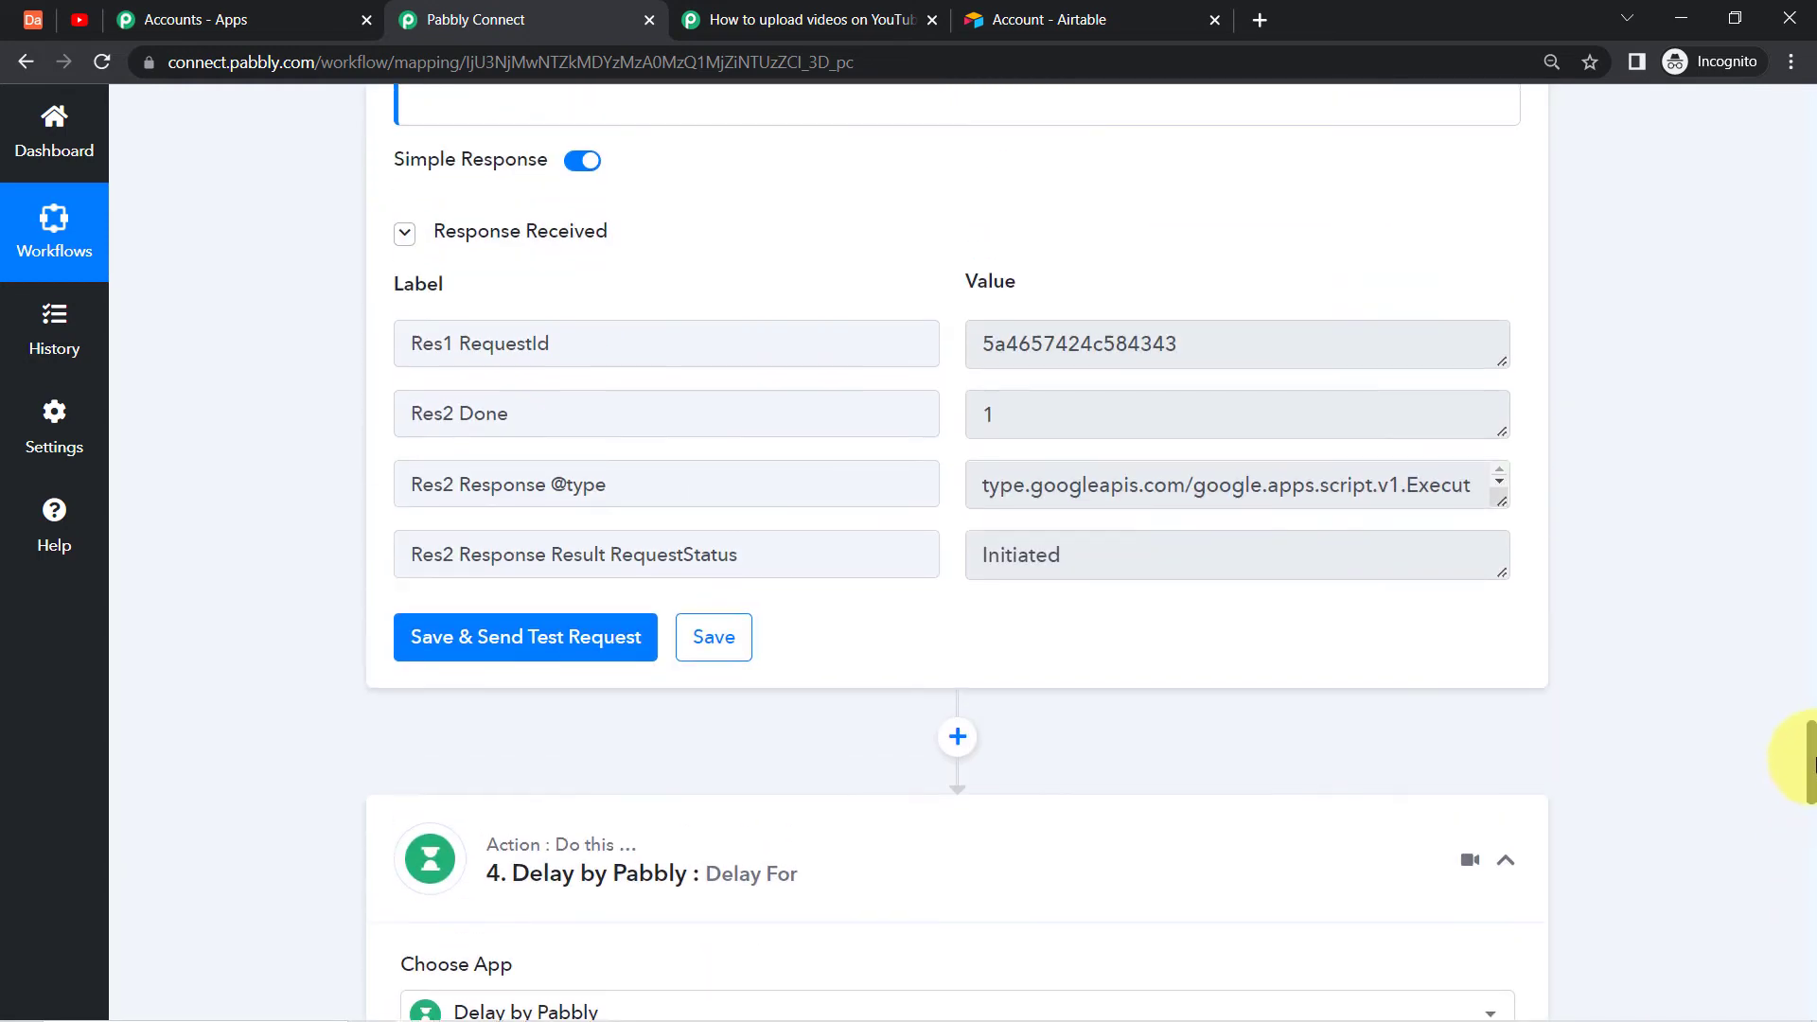
pyautogui.moveTo(470, 343); pyautogui.dragTo(568, 344)
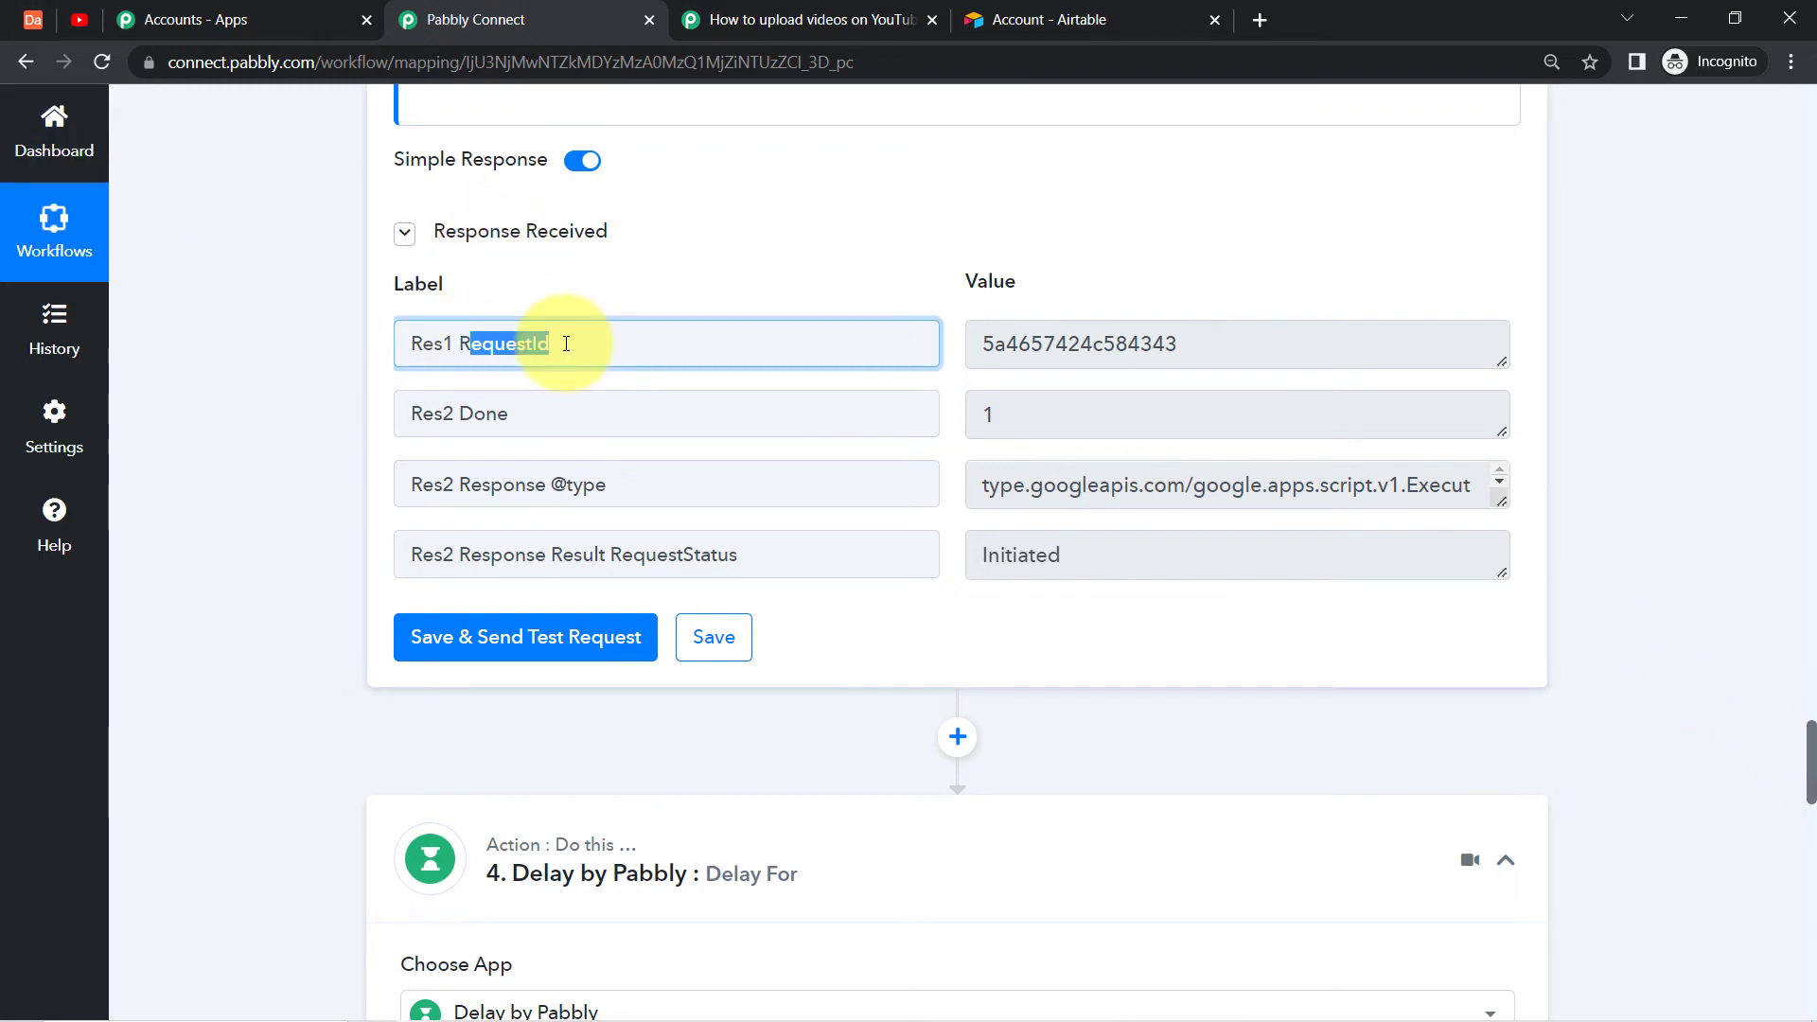
pyautogui.moveTo(1185, 347); pyautogui.dragTo(1116, 347)
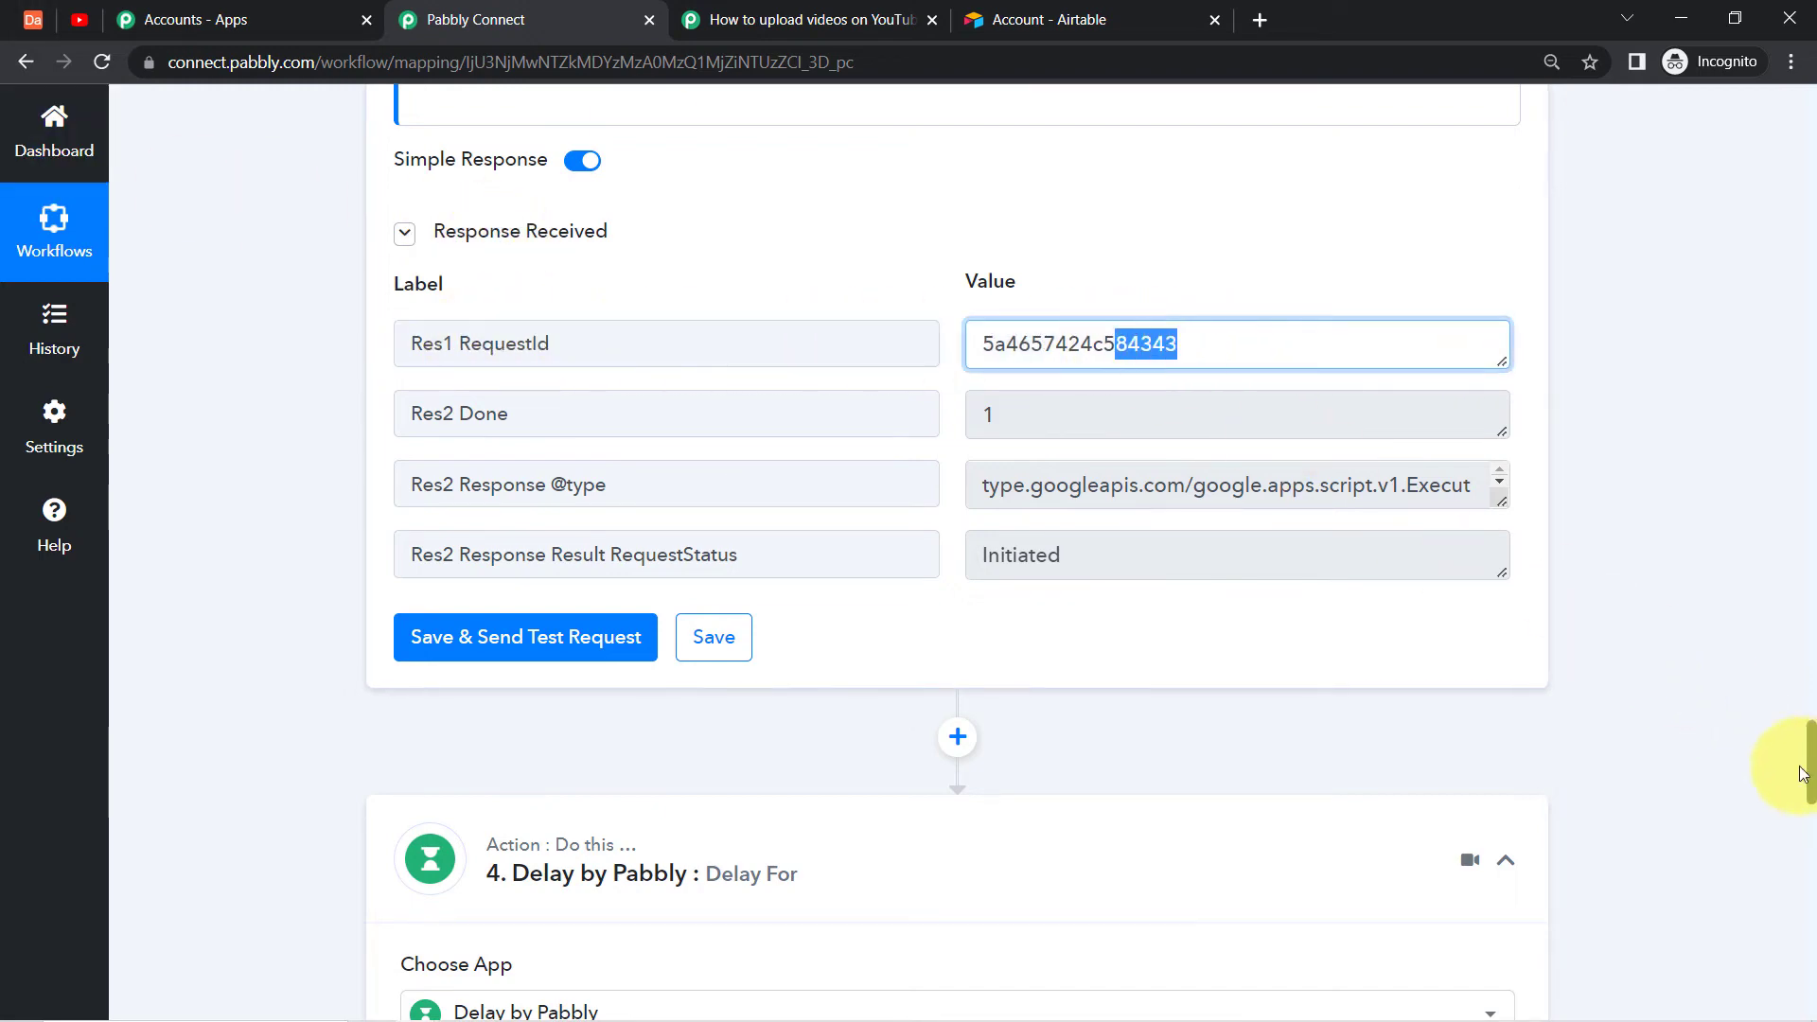
# Map the Request ID to Res1 RequestId from the YouTube Upload Video (Beta) step, then save the step with a test request.
pyautogui.moveTo(1810, 772); pyautogui.dragTo(1787, 946)
pyautogui.click(471, 639)
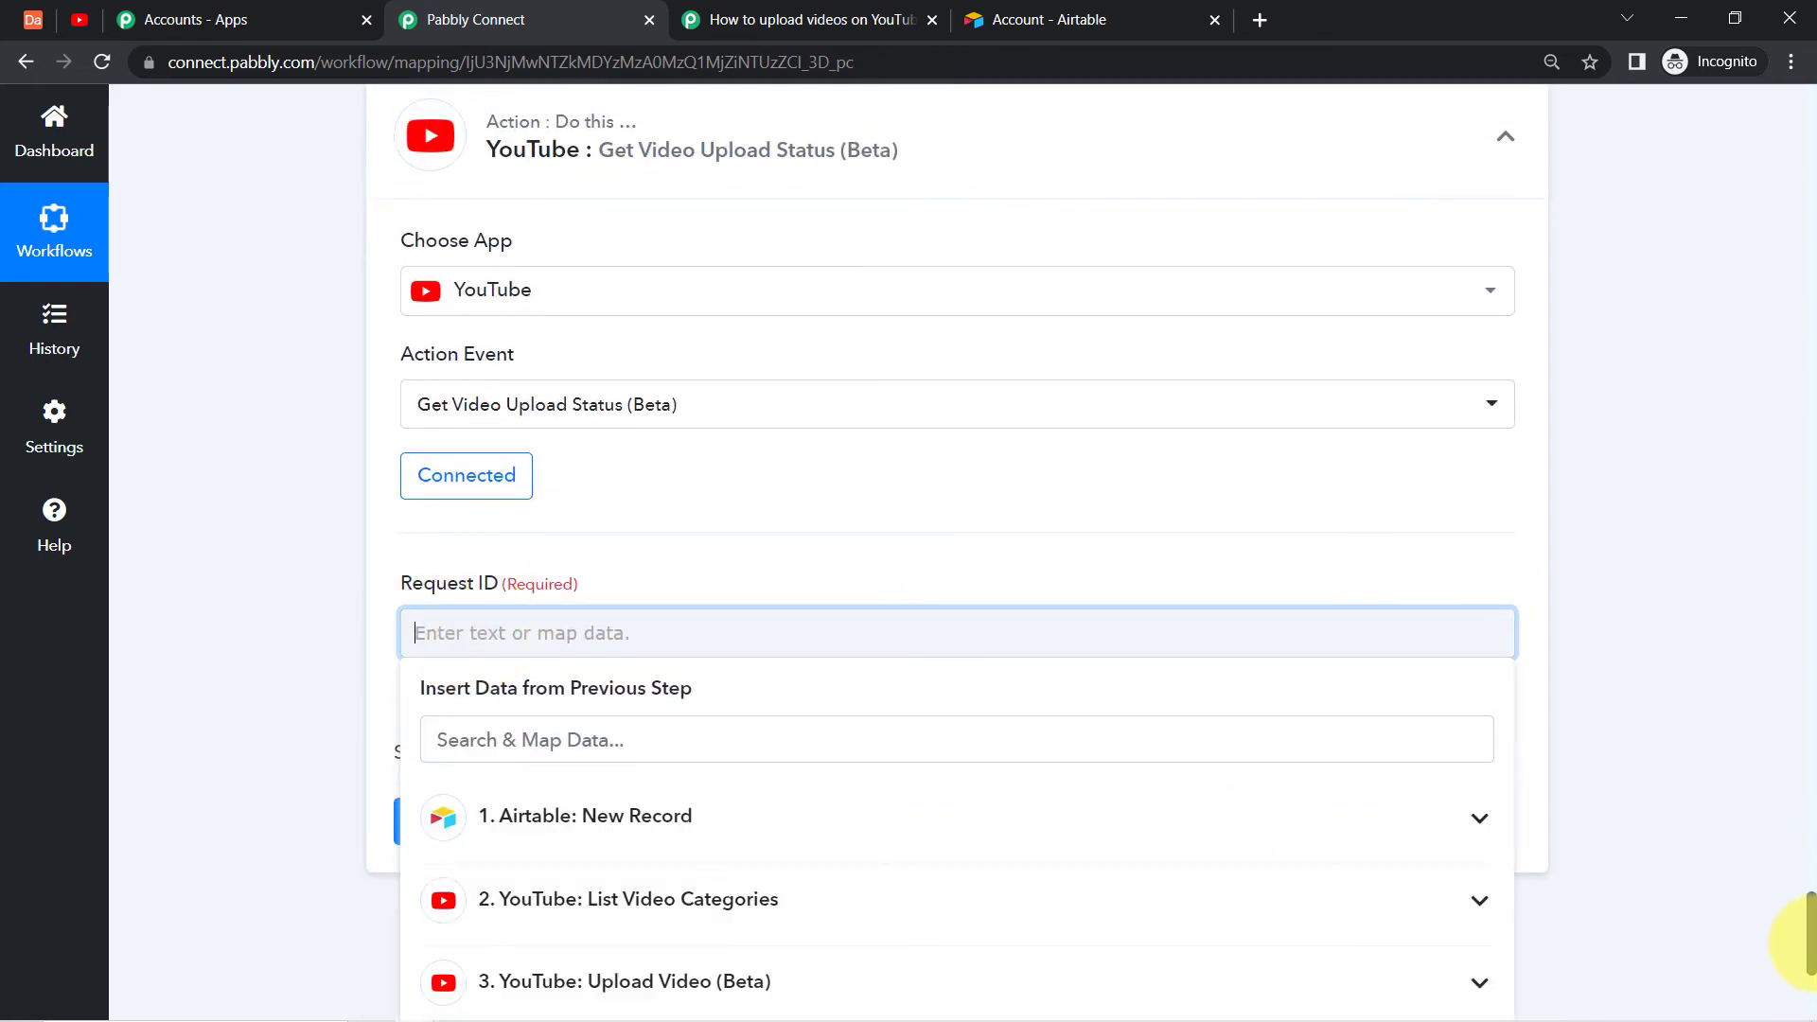
pyautogui.moveTo(1808, 942); pyautogui.dragTo(1787, 985)
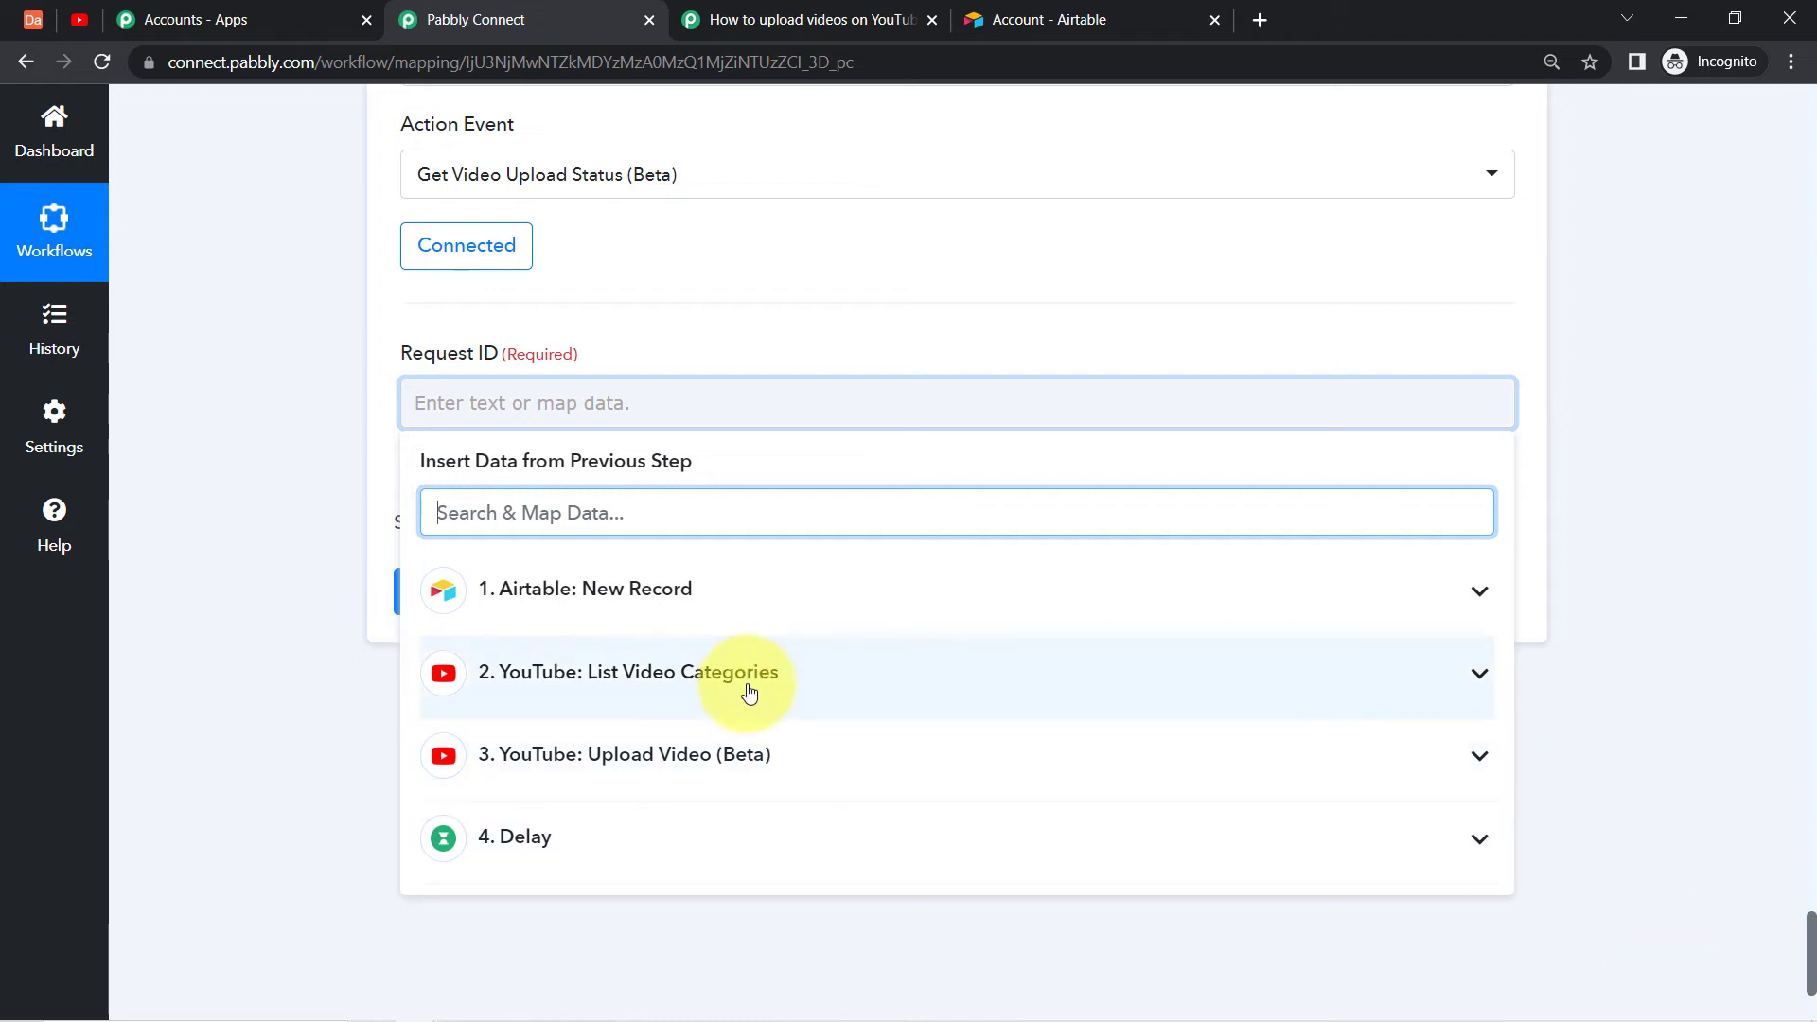
pyautogui.click(653, 755)
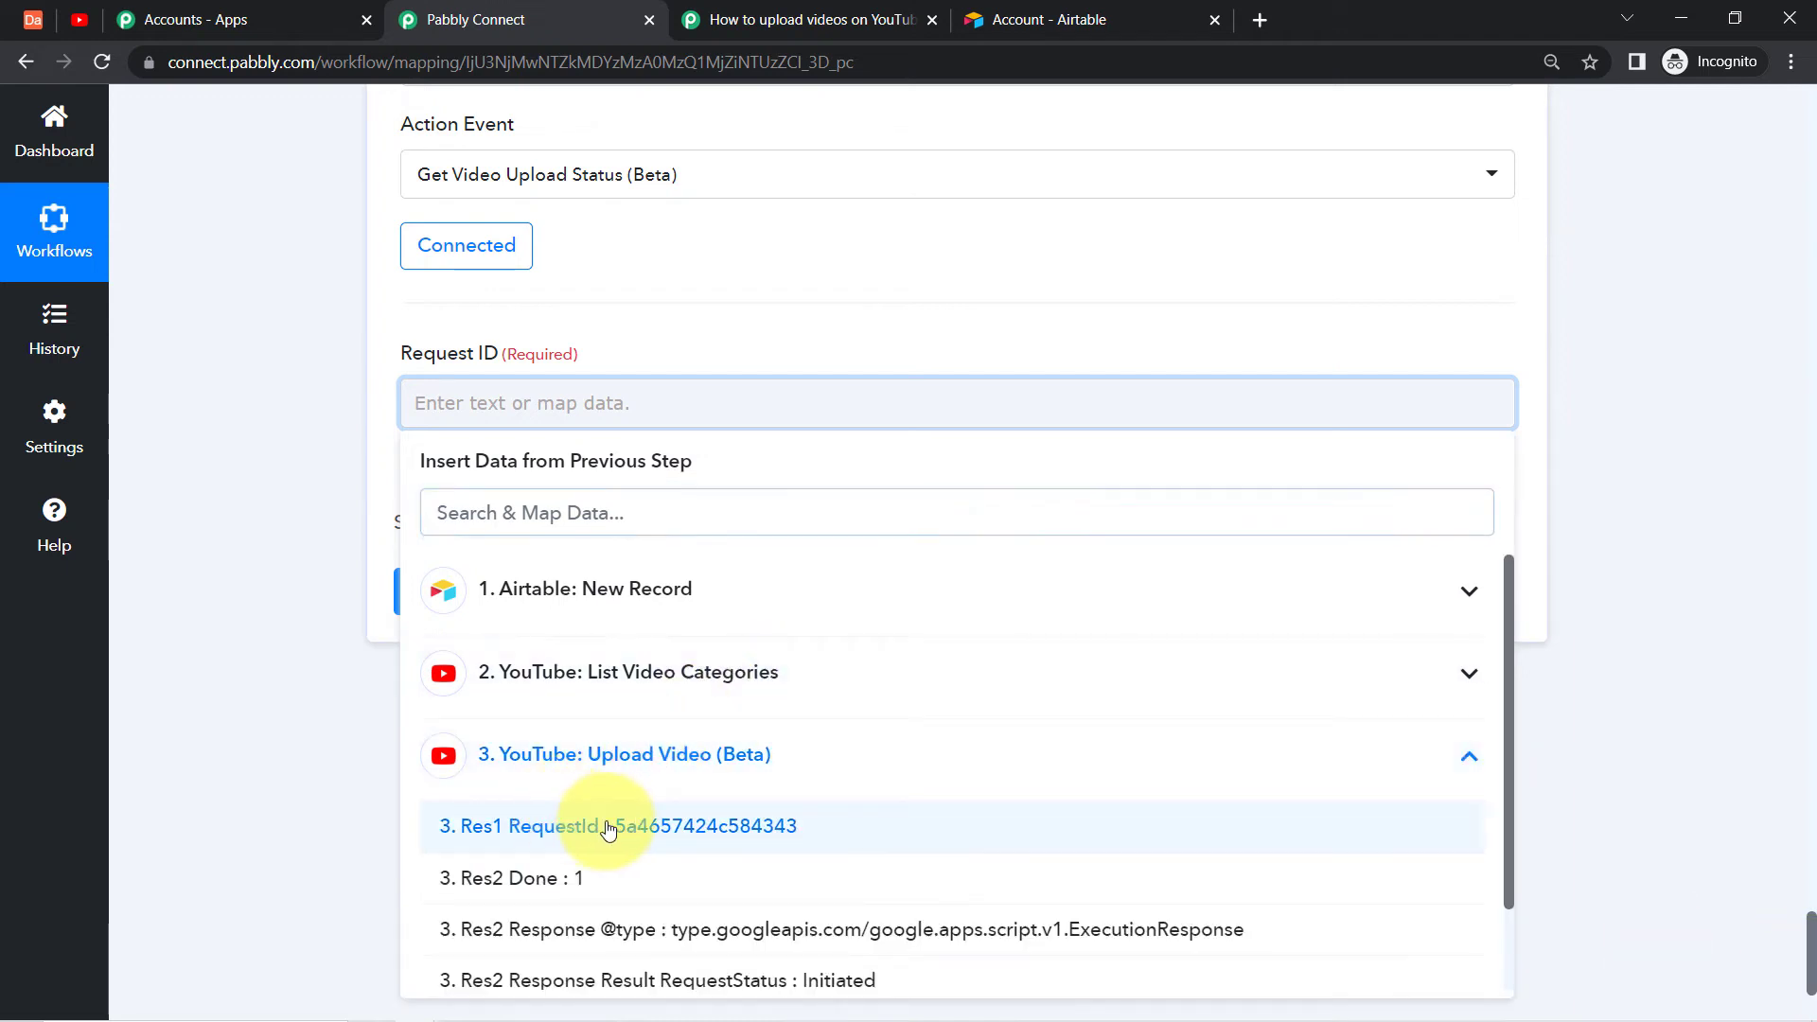
pyautogui.click(609, 827)
pyautogui.click(298, 496)
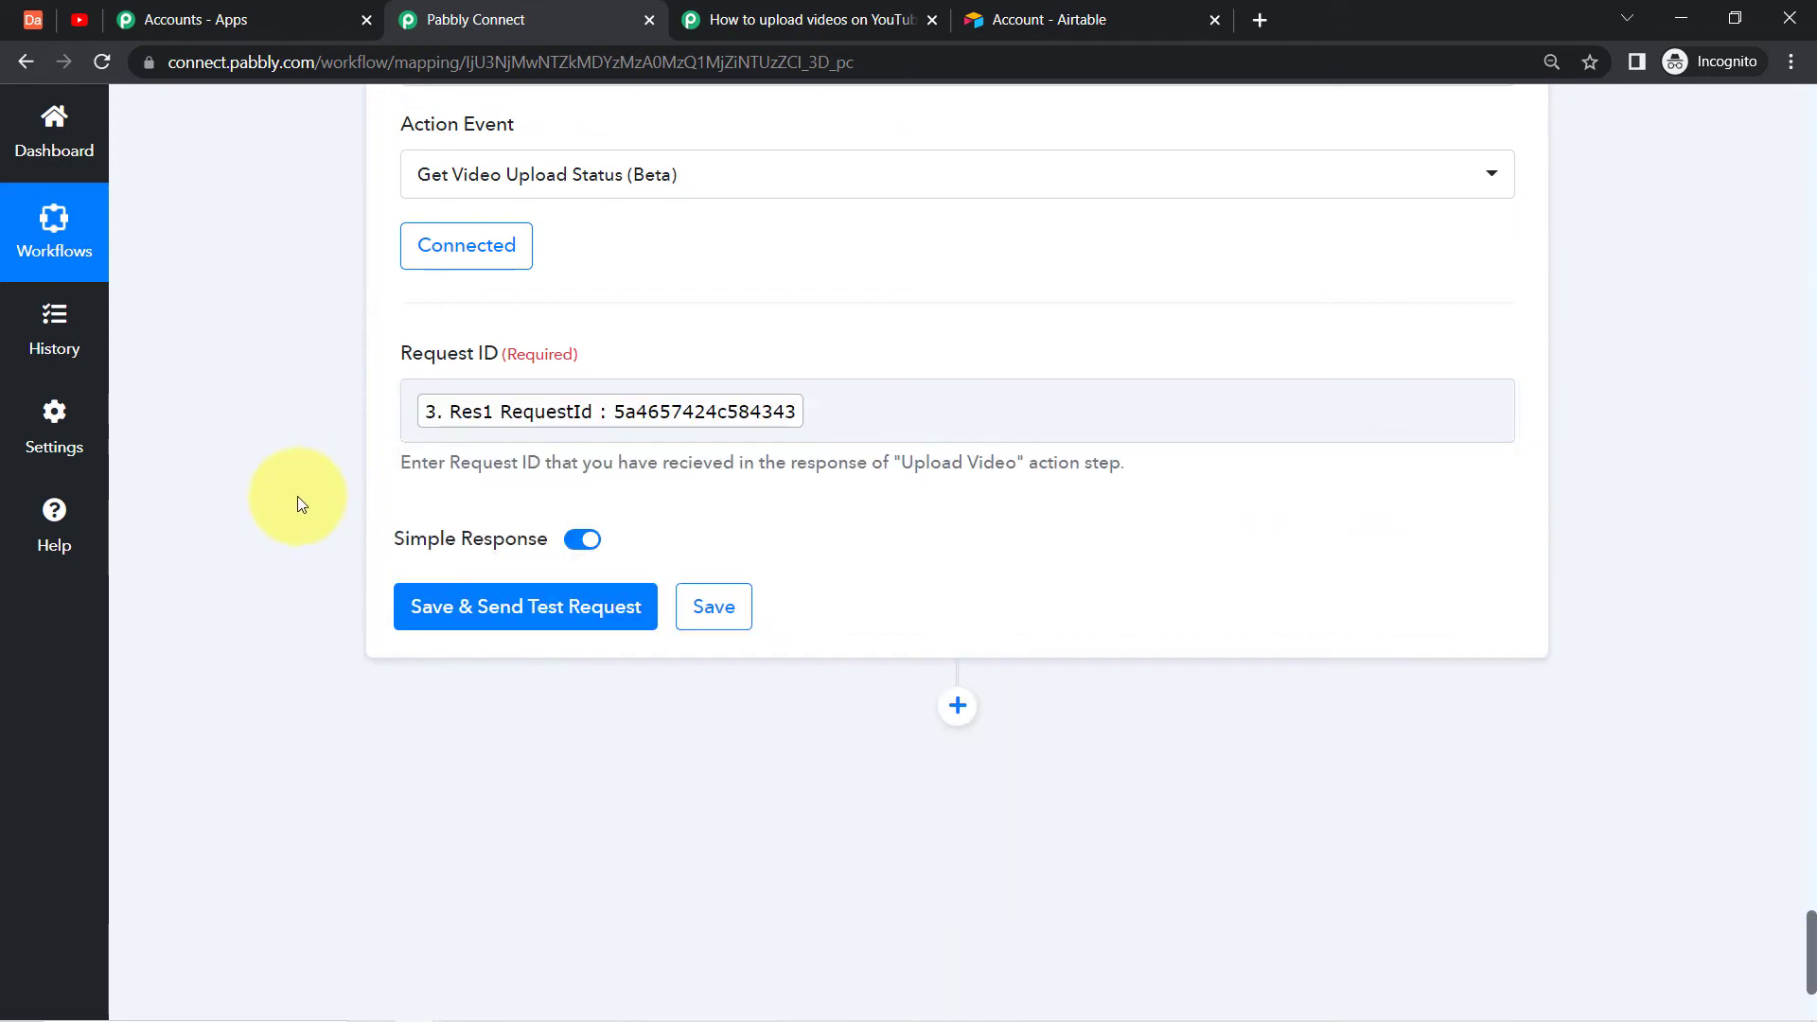
pyautogui.click(499, 618)
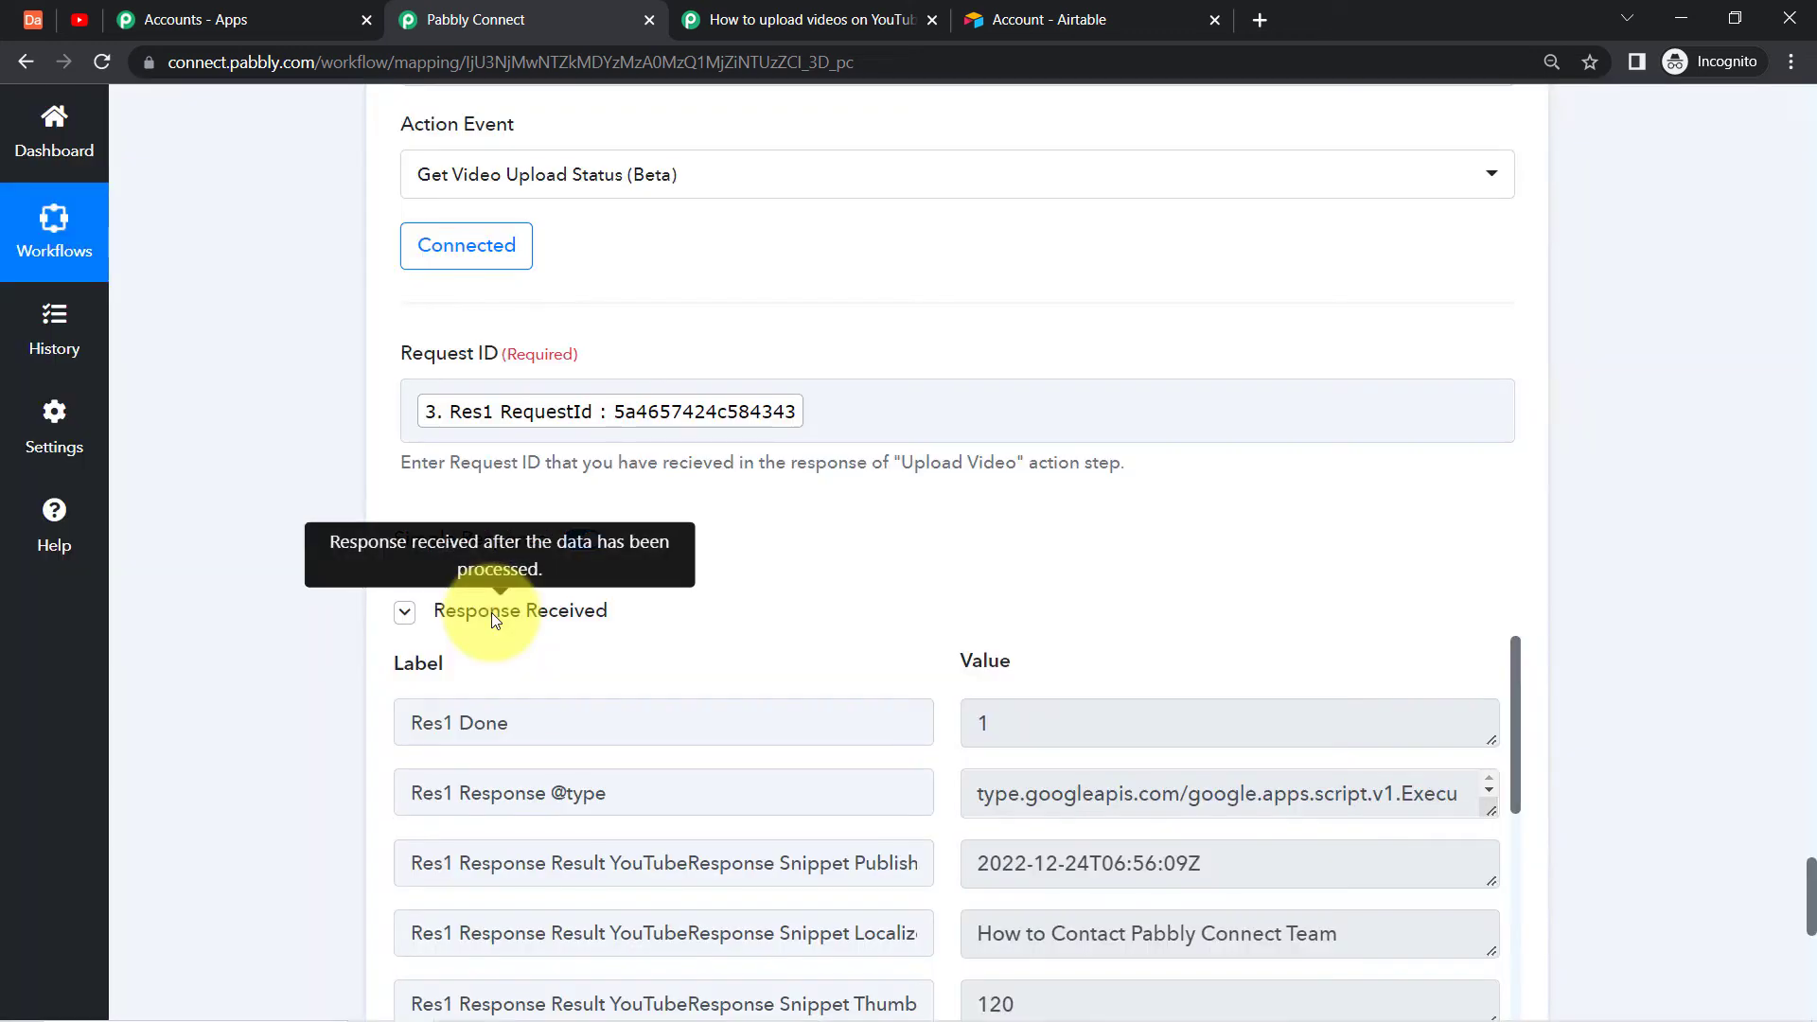
# Search the received response for "status" and examine the privacy status and upload status values.
pyautogui.scroll(-5, 1812, 876)
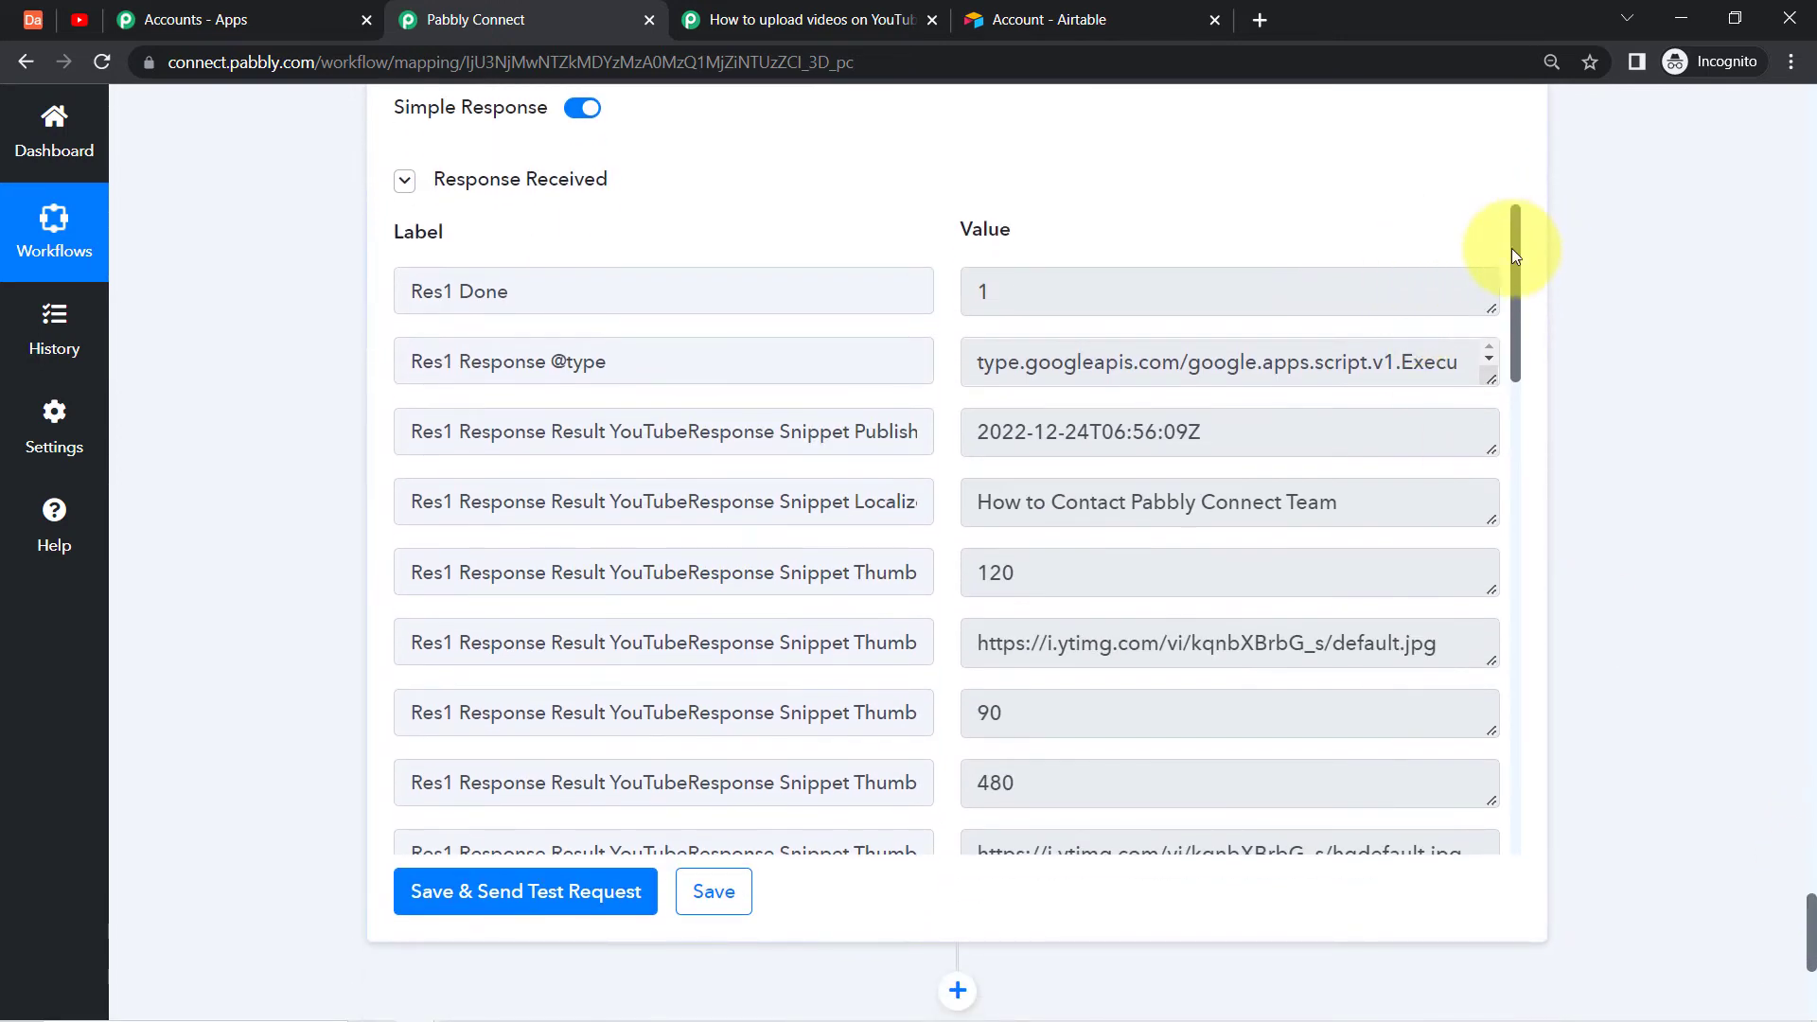
pyautogui.hotkey('ctrl', 'f')
pyautogui.write('status')
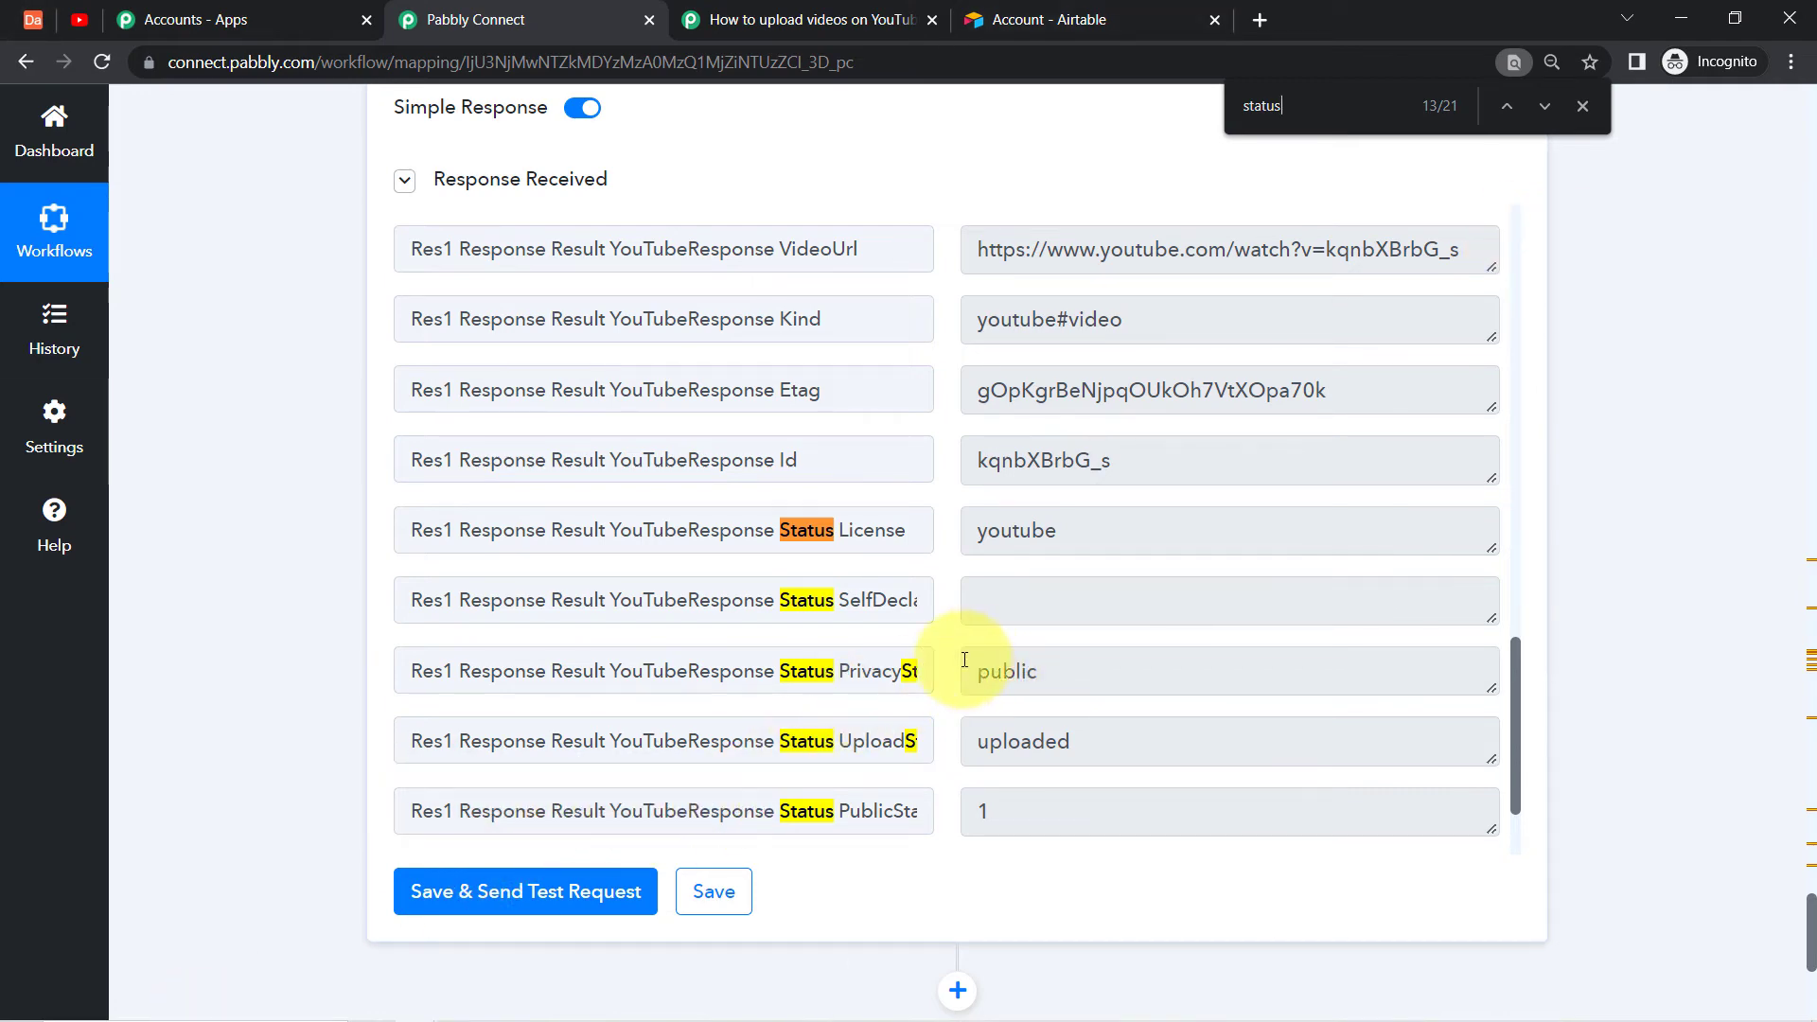
pyautogui.moveTo(872, 671); pyautogui.dragTo(957, 683)
pyautogui.click(1009, 677)
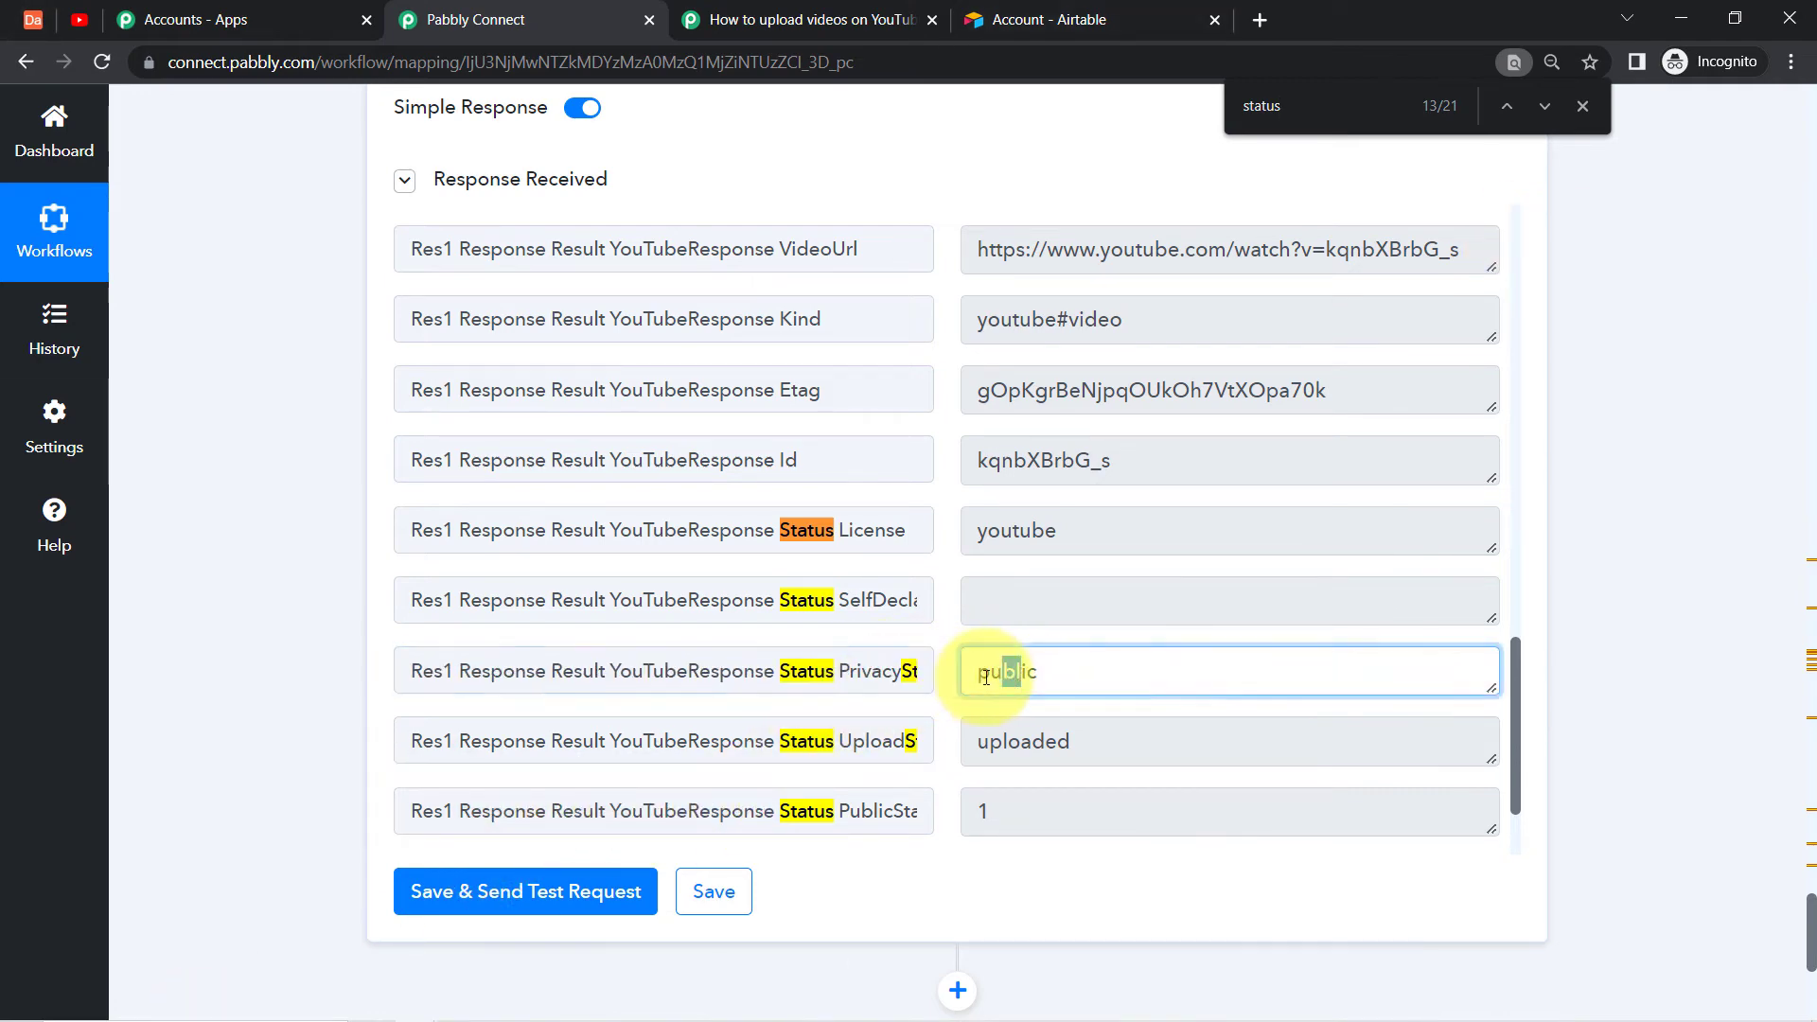
pyautogui.doubleClick(1008, 674)
pyautogui.moveTo(632, 743); pyautogui.dragTo(1070, 759)
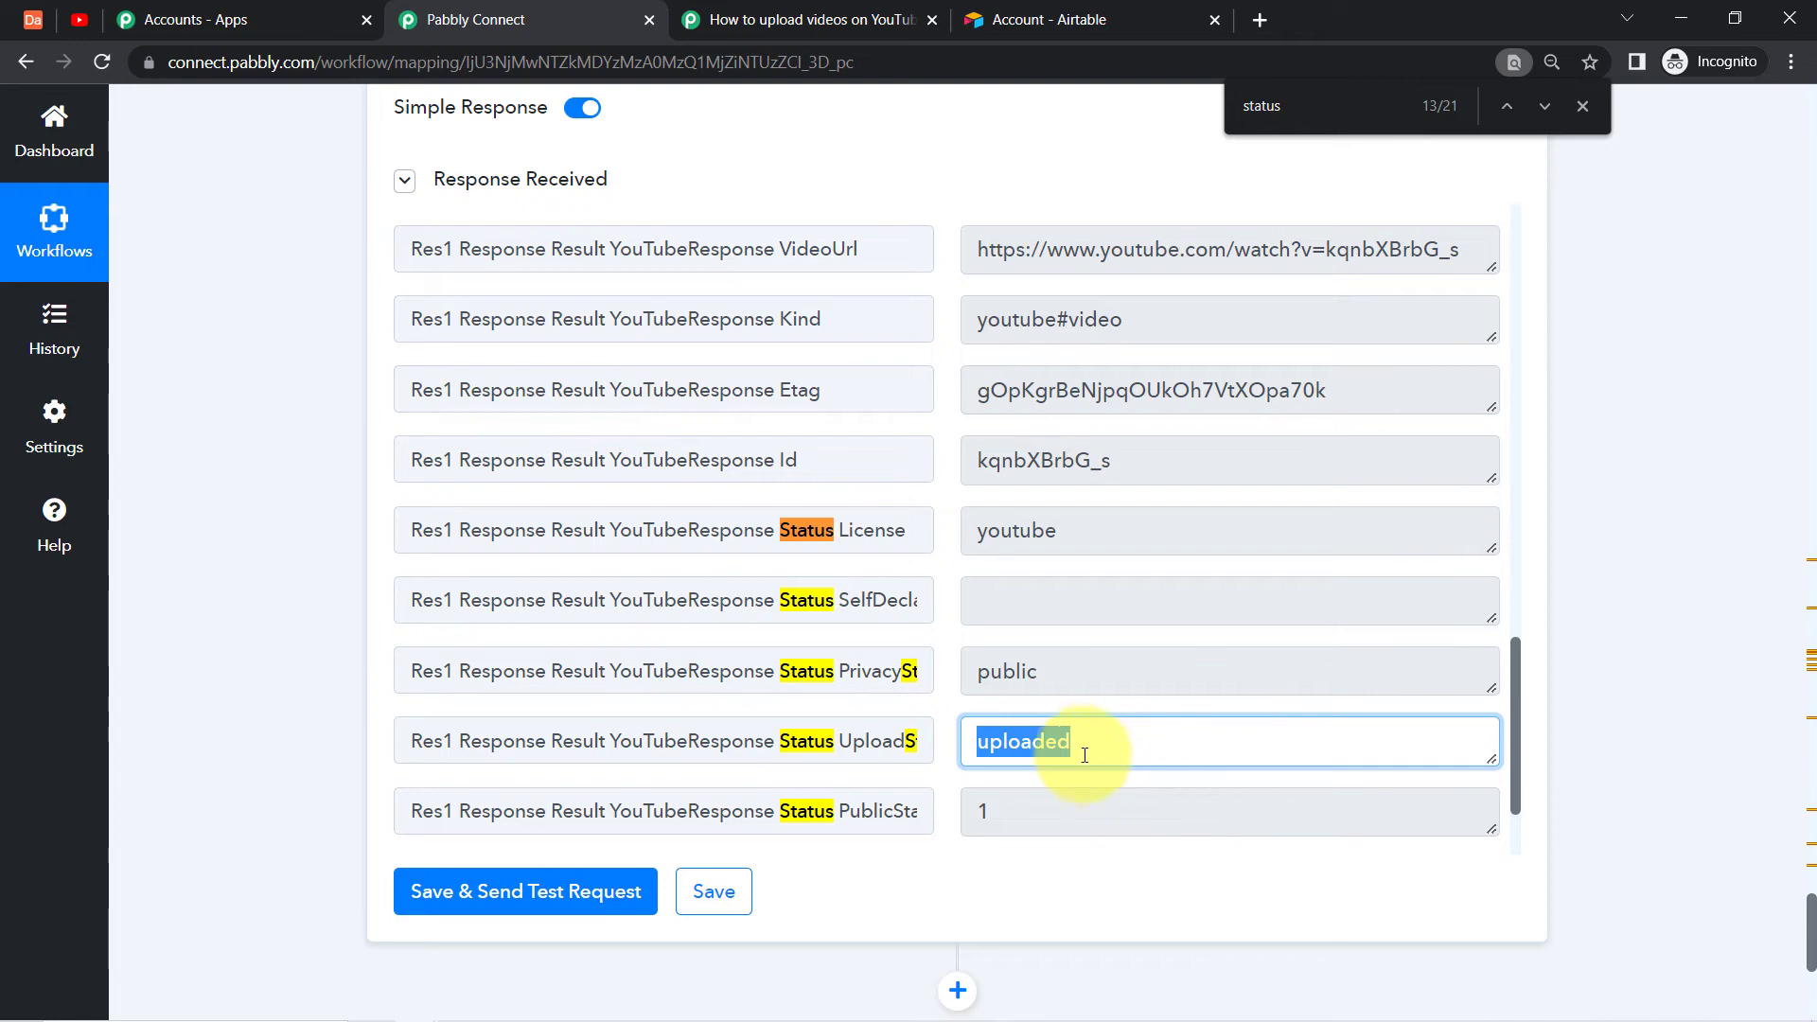
# Refresh the channel's video list in YouTube Studio and open the How to Contact Pabbly Connect Team video on YouTube.
pyautogui.click(80, 19)
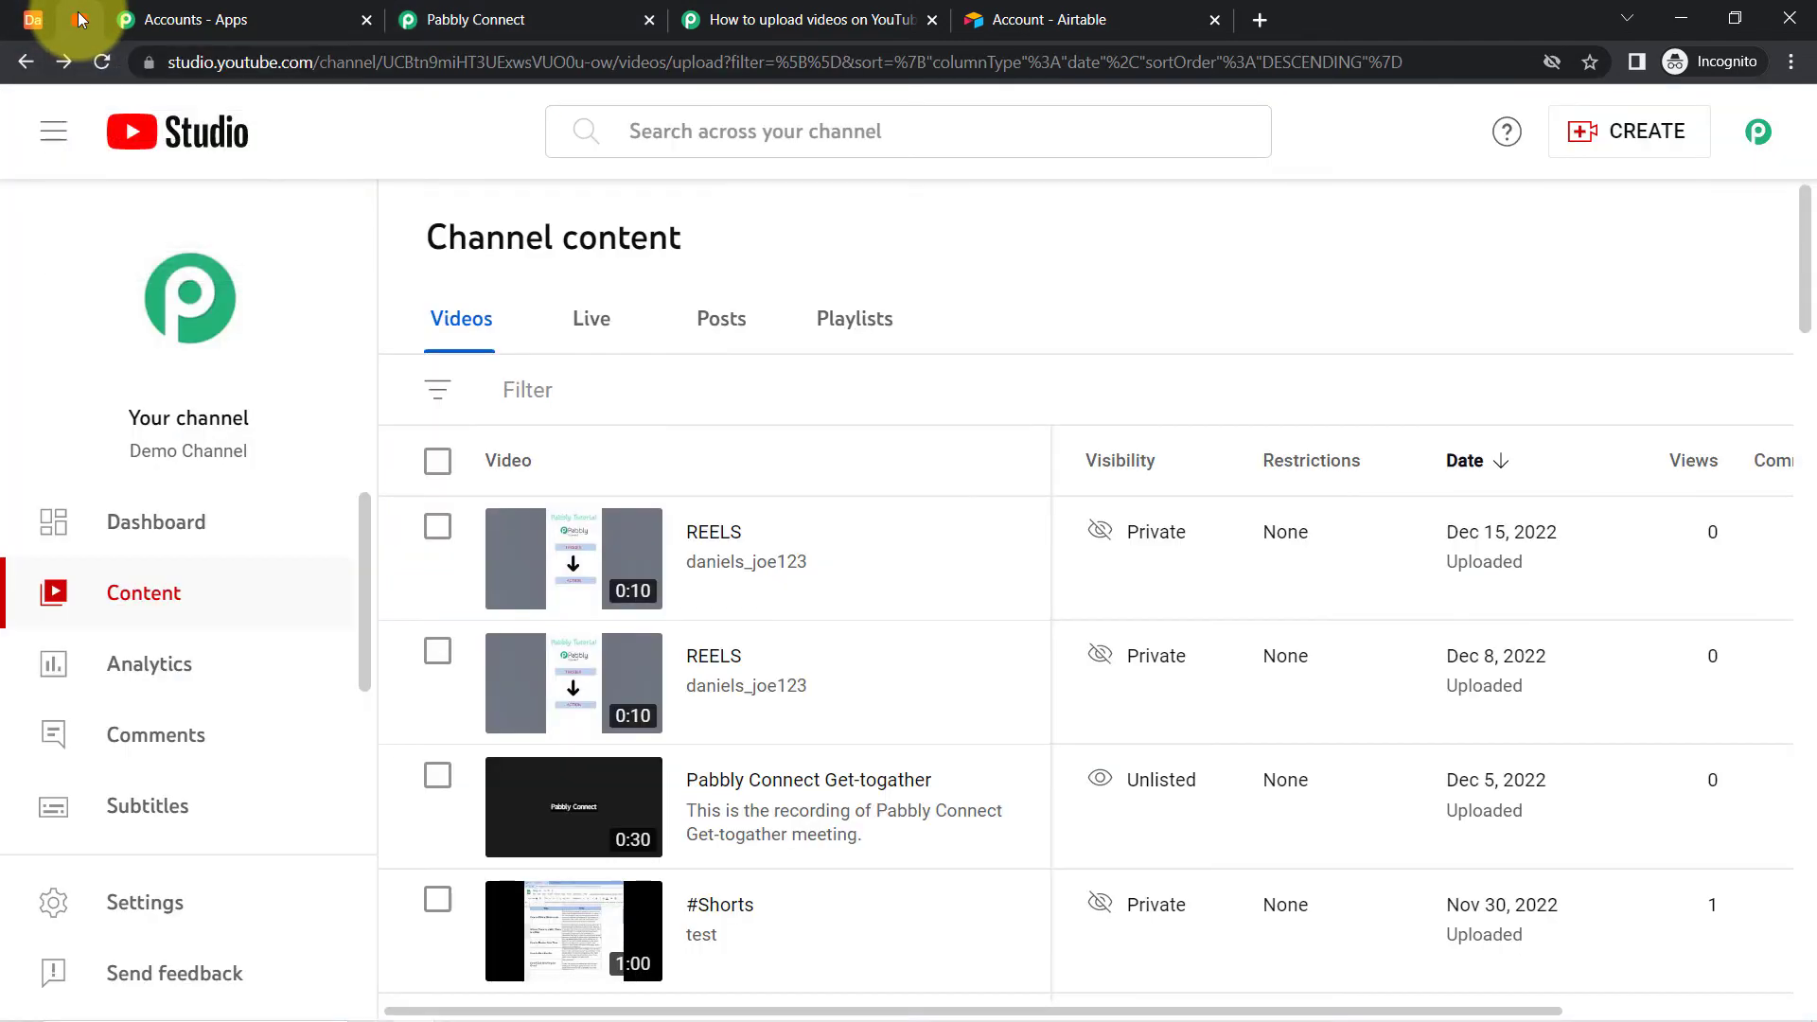
pyautogui.click(102, 63)
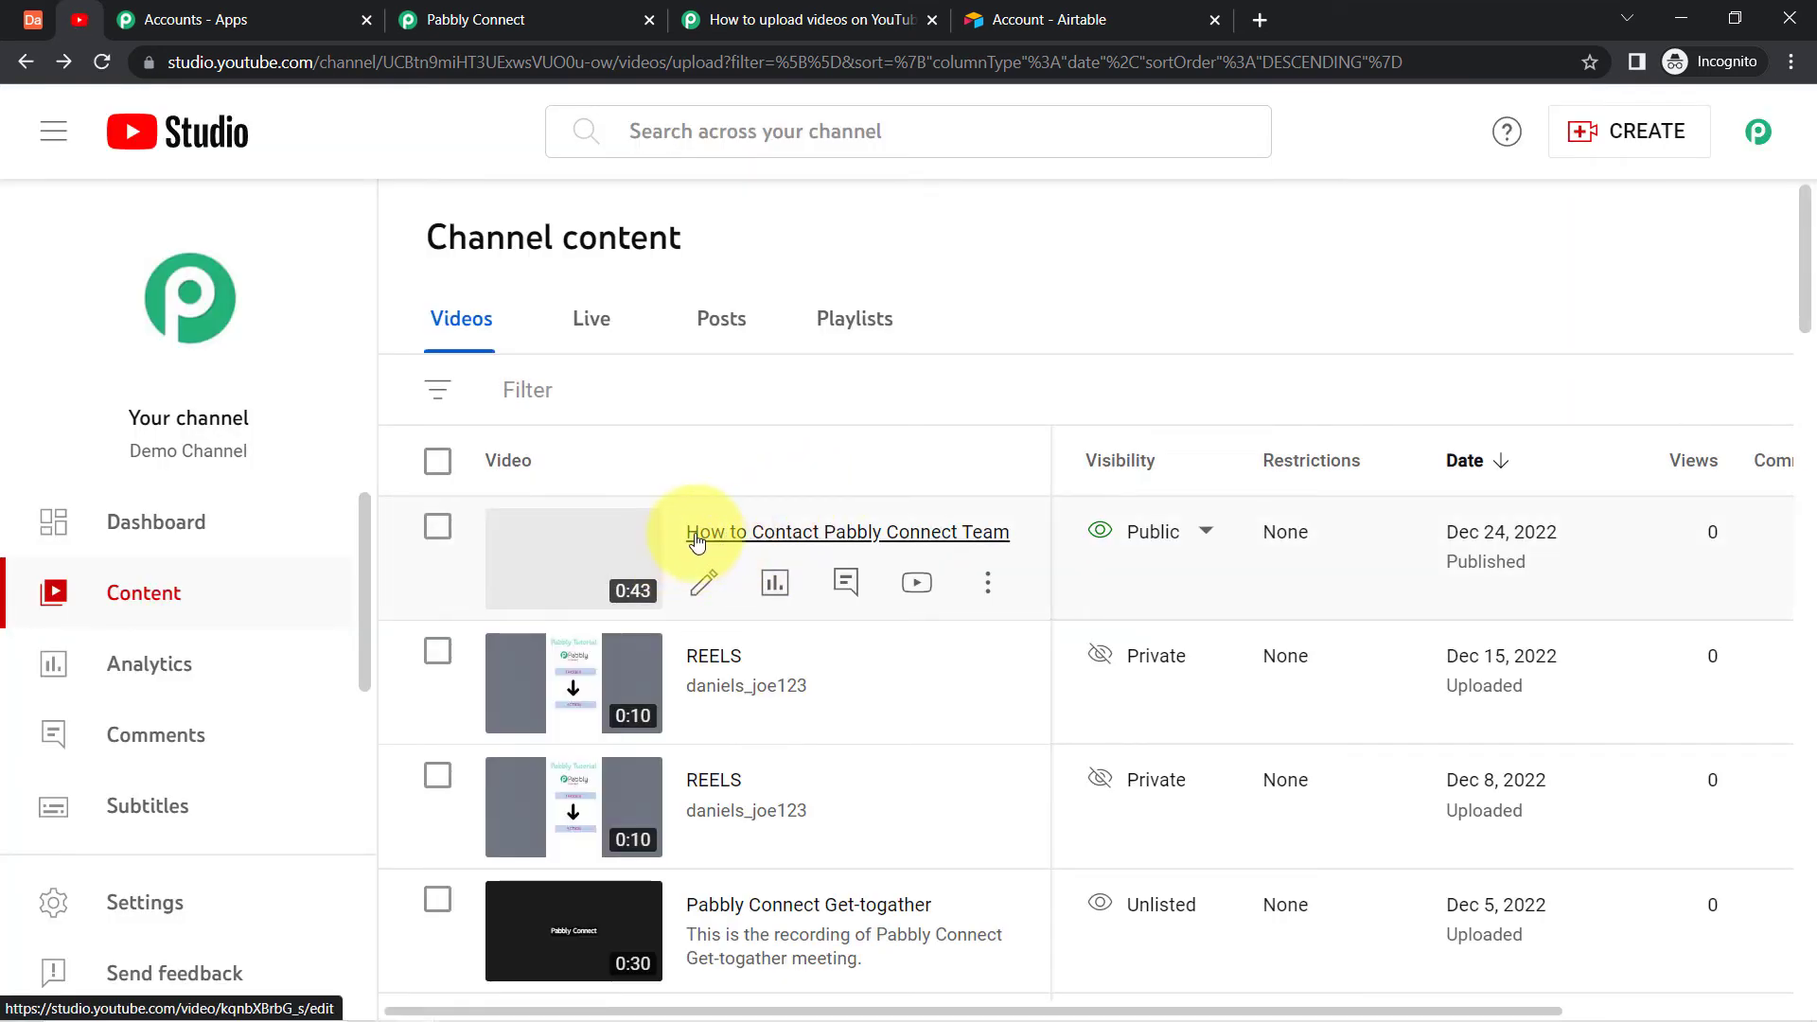
pyautogui.click(38, 19)
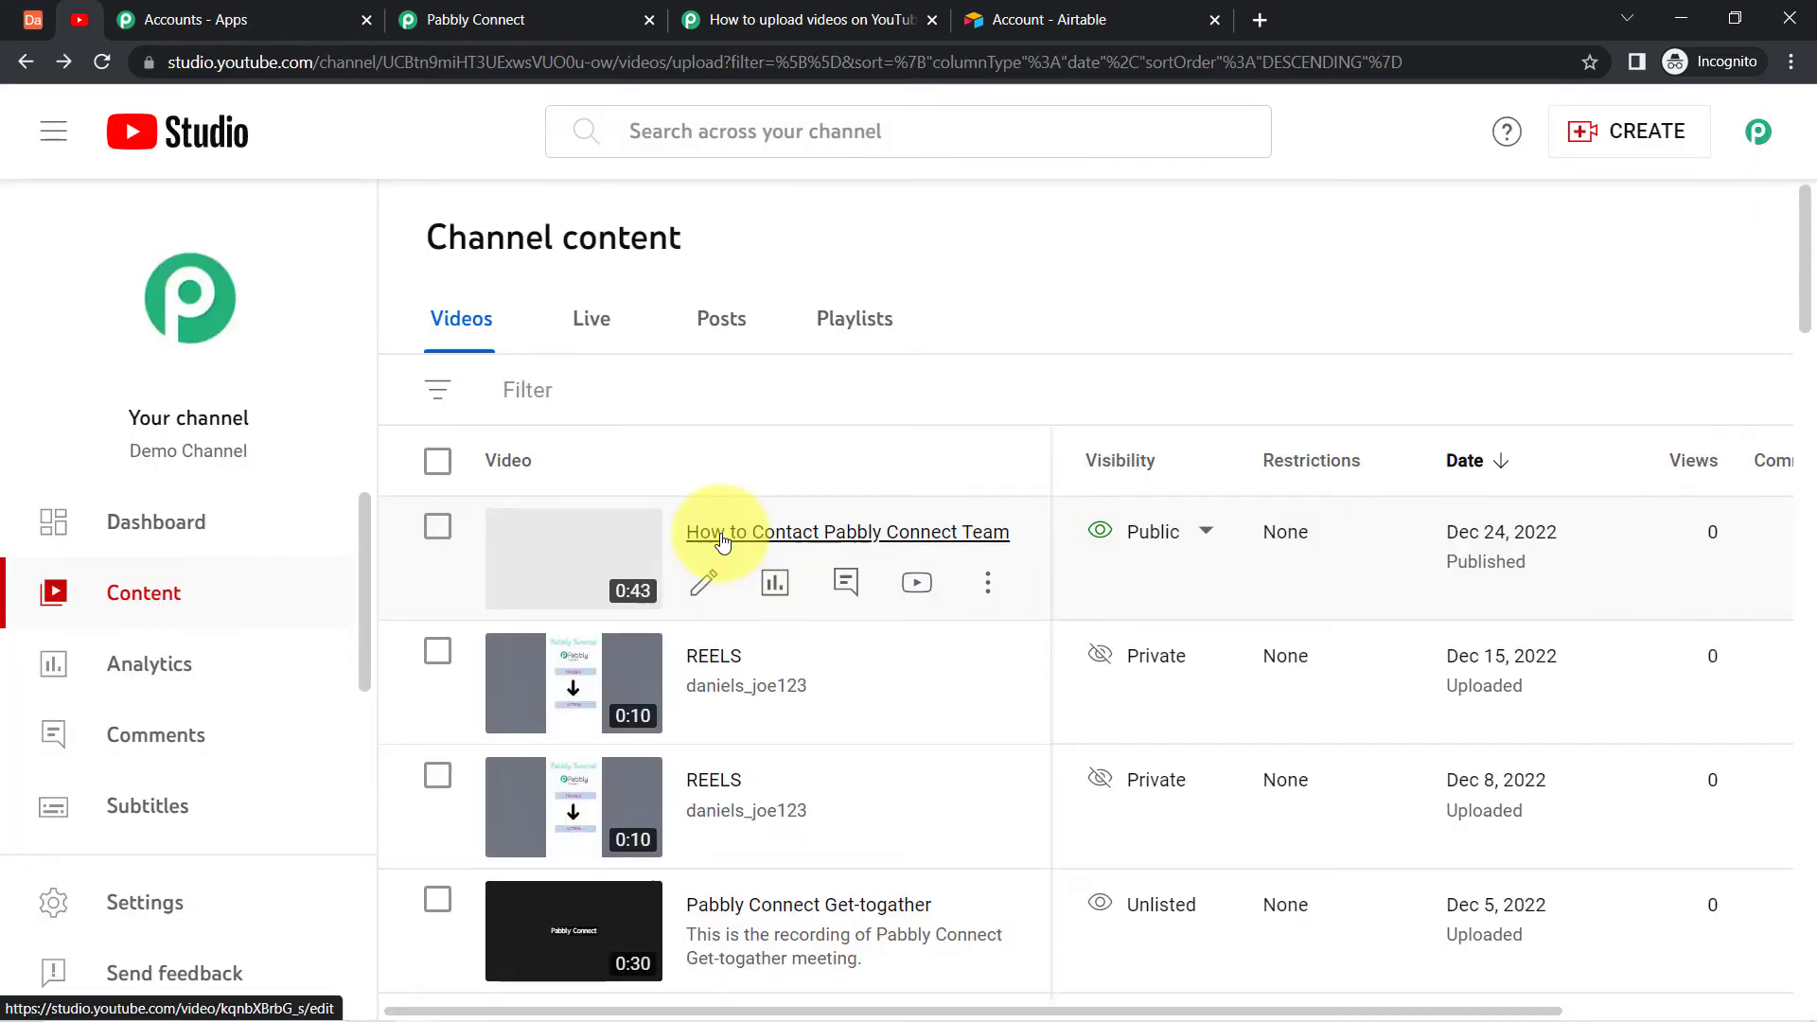
pyautogui.click(692, 518)
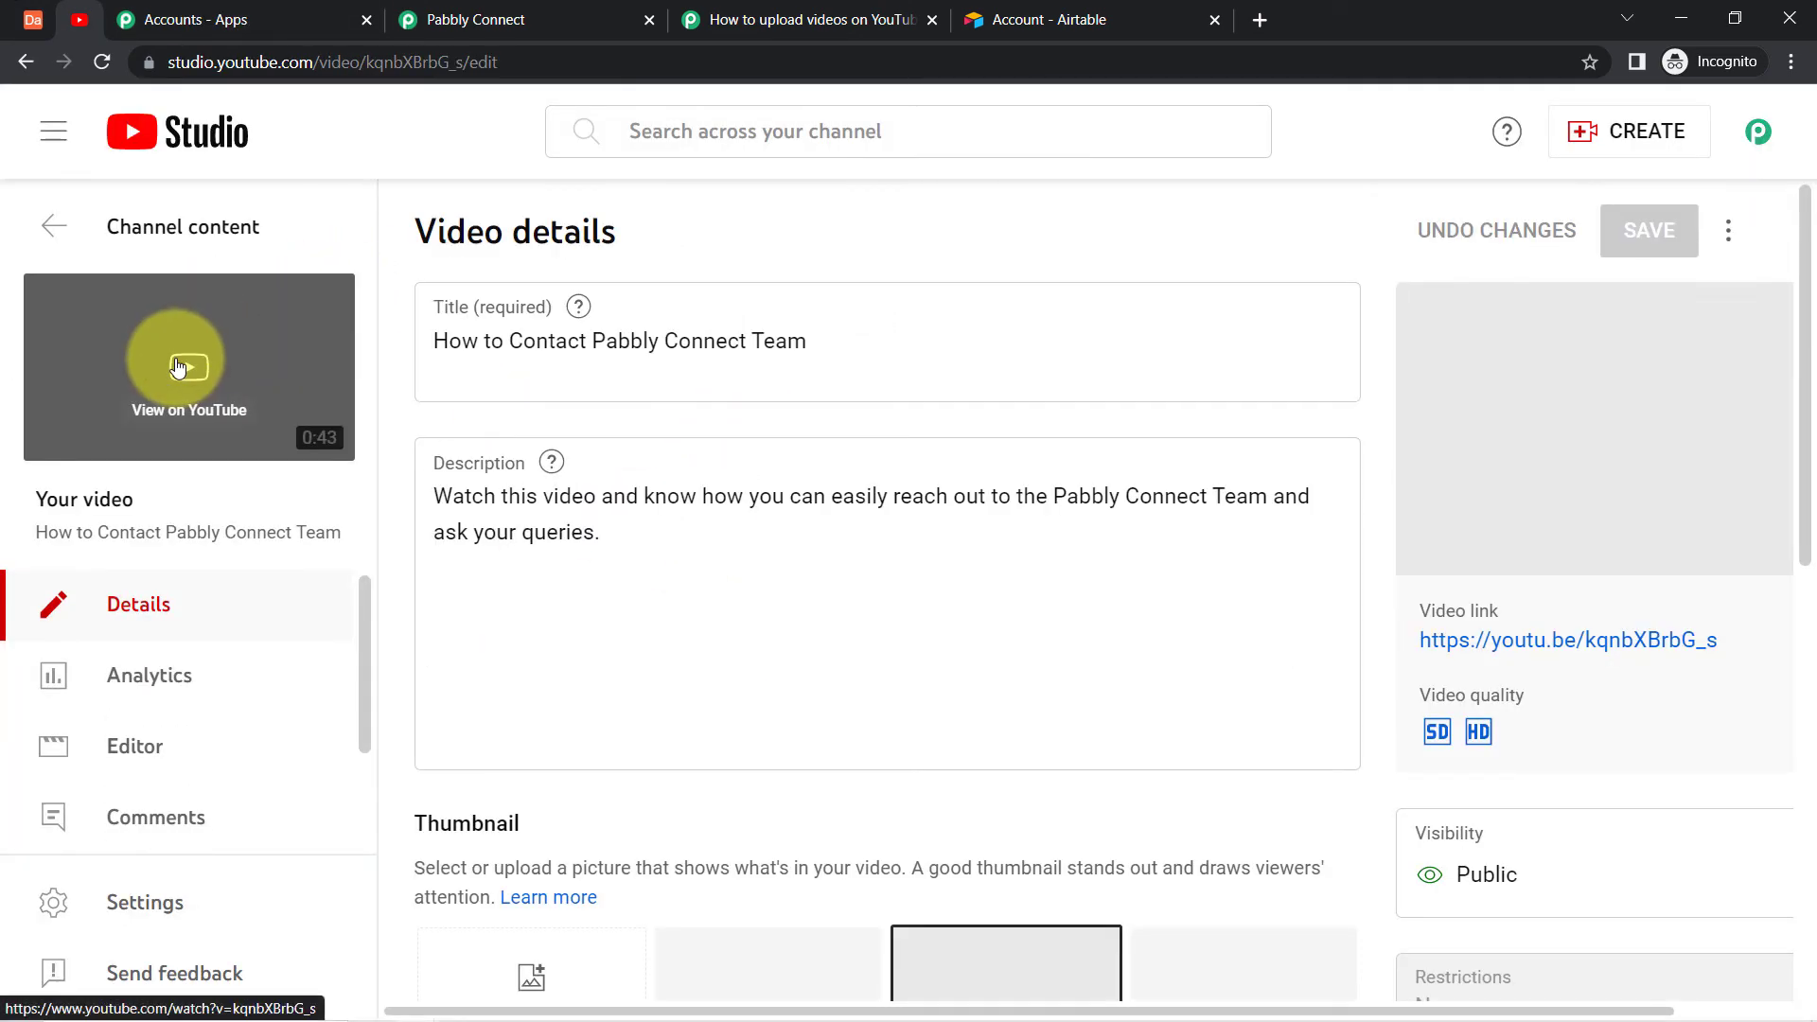
pyautogui.click(177, 368)
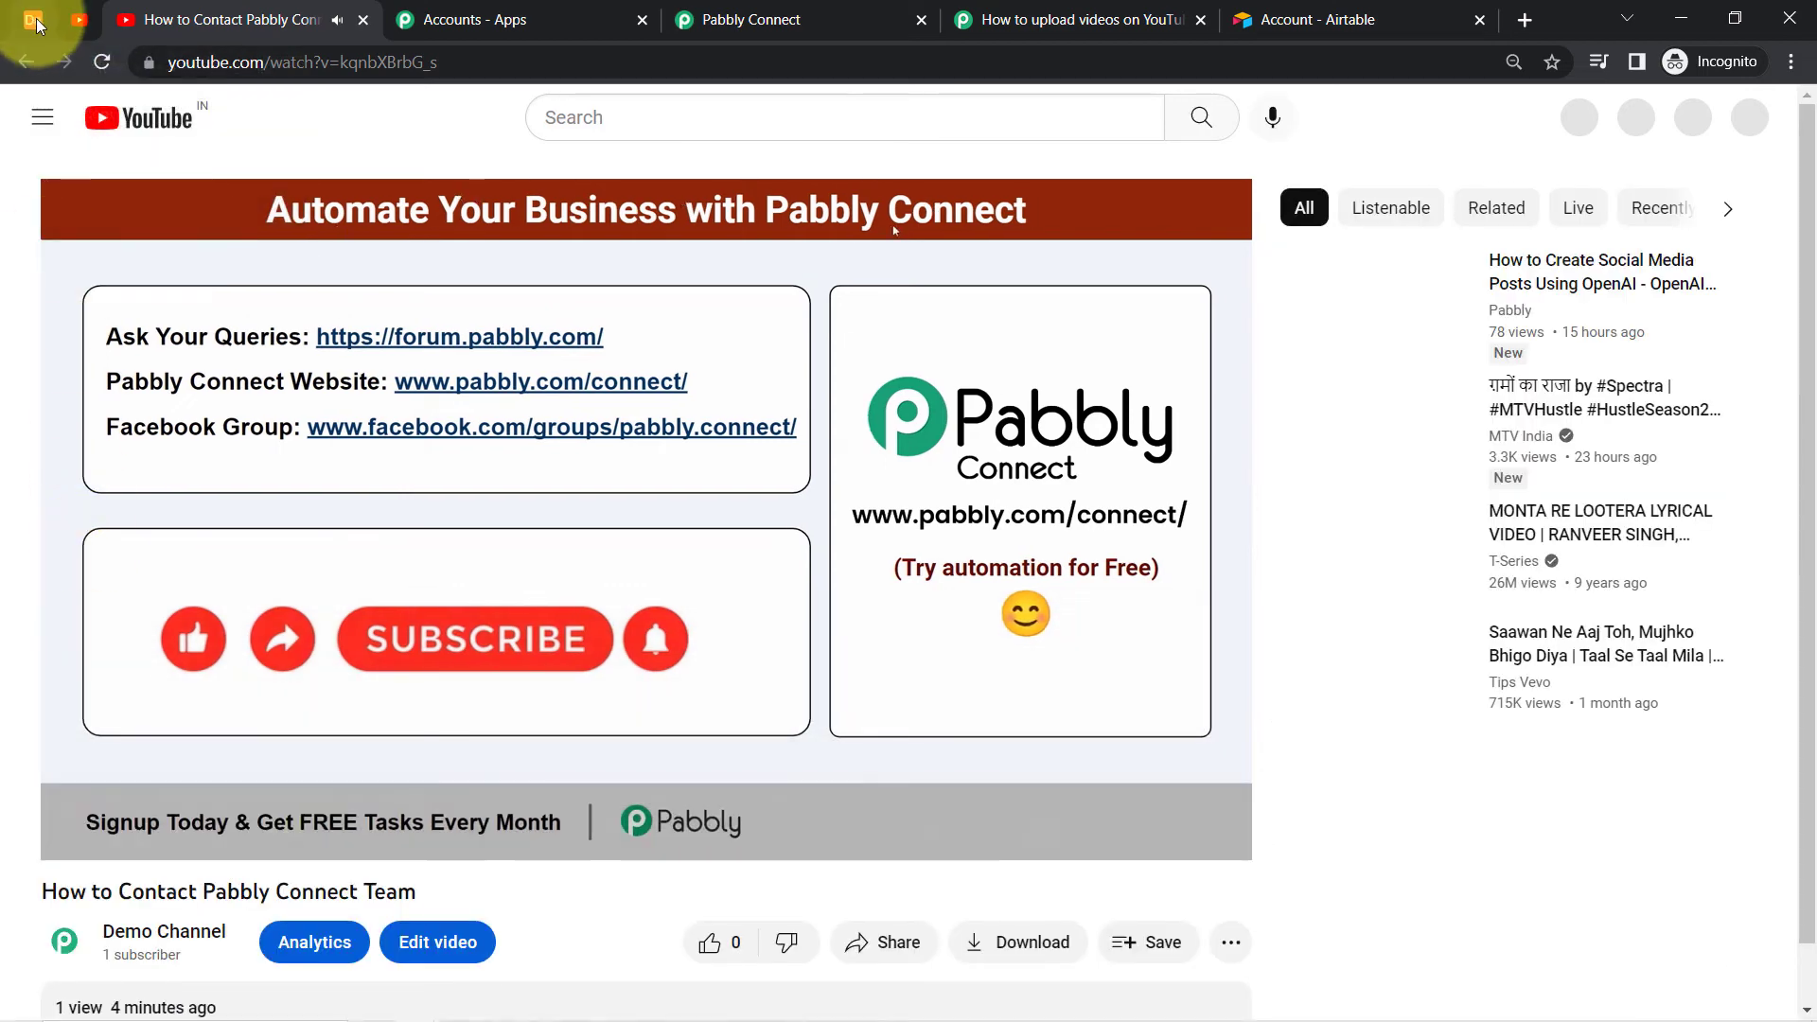
# Copy the Video File URL from the Airtable record and open it in a new browser tab to compare the source video.
pyautogui.click(34, 21)
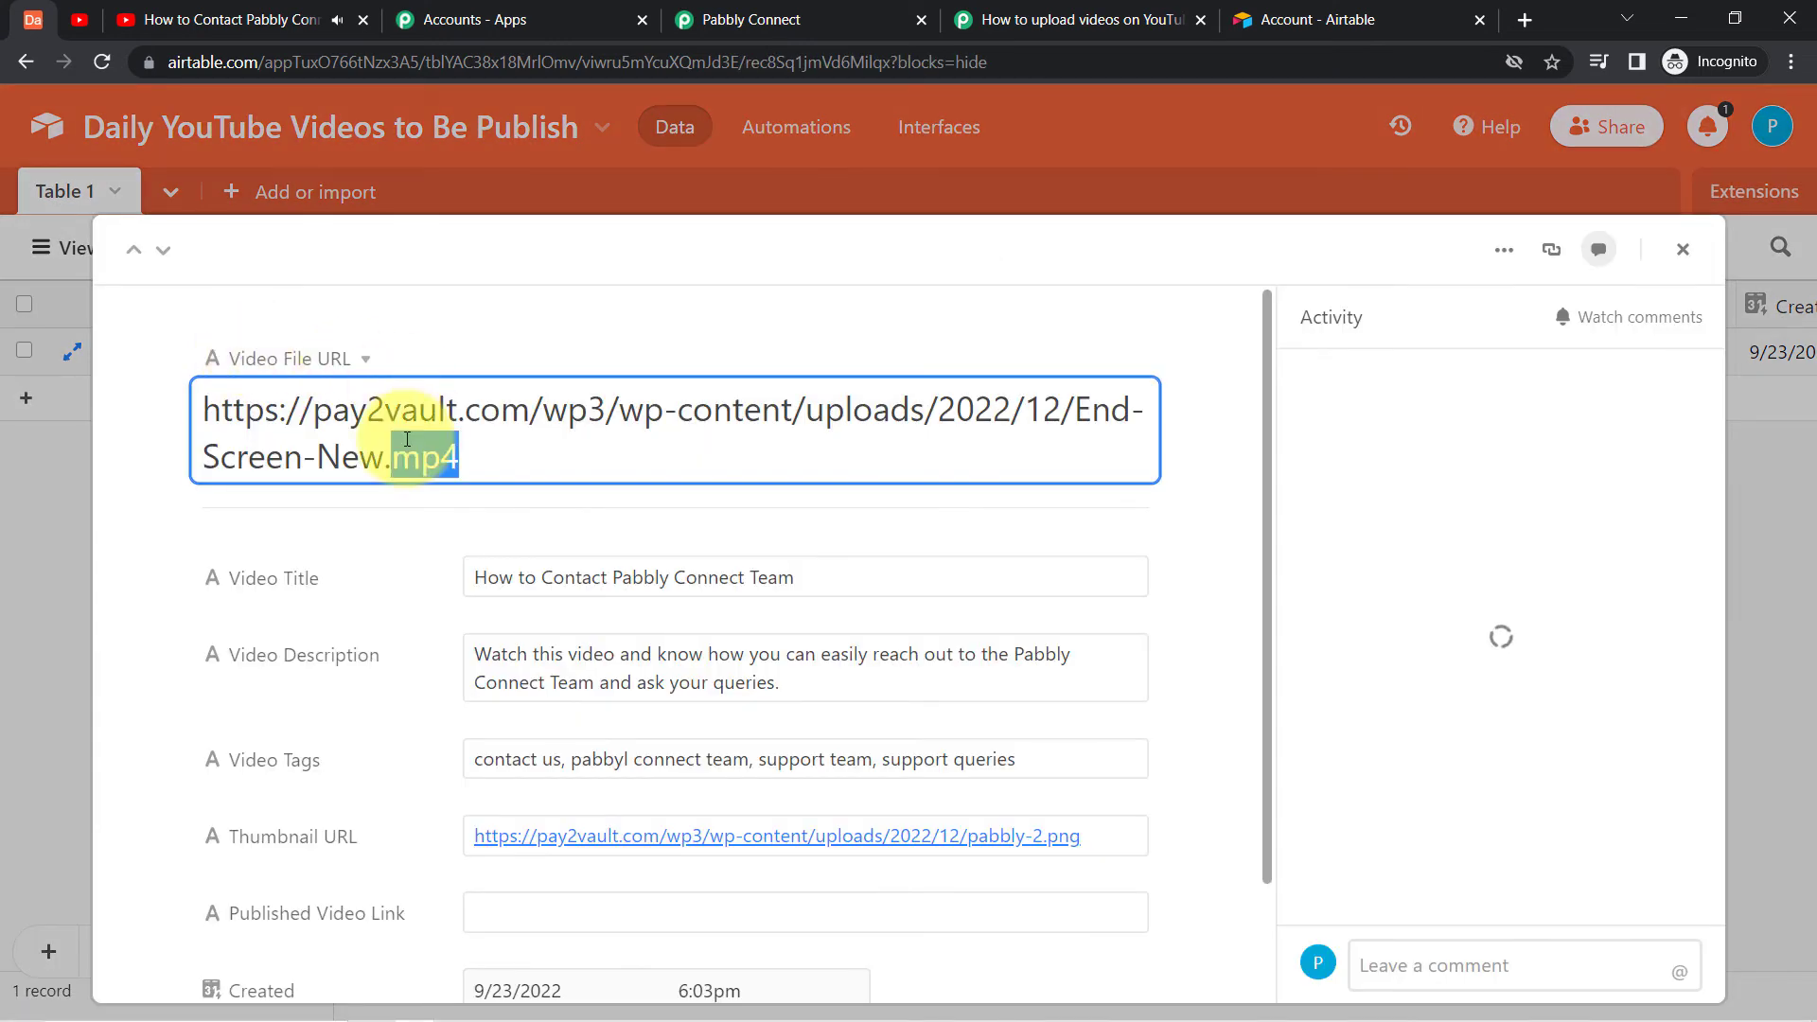
pyautogui.tripleClick(407, 439)
pyautogui.hotkey('ctrl', 'c')
pyautogui.hotkey('ctrl', 't')
pyautogui.hotkey('ctrl', 'v')
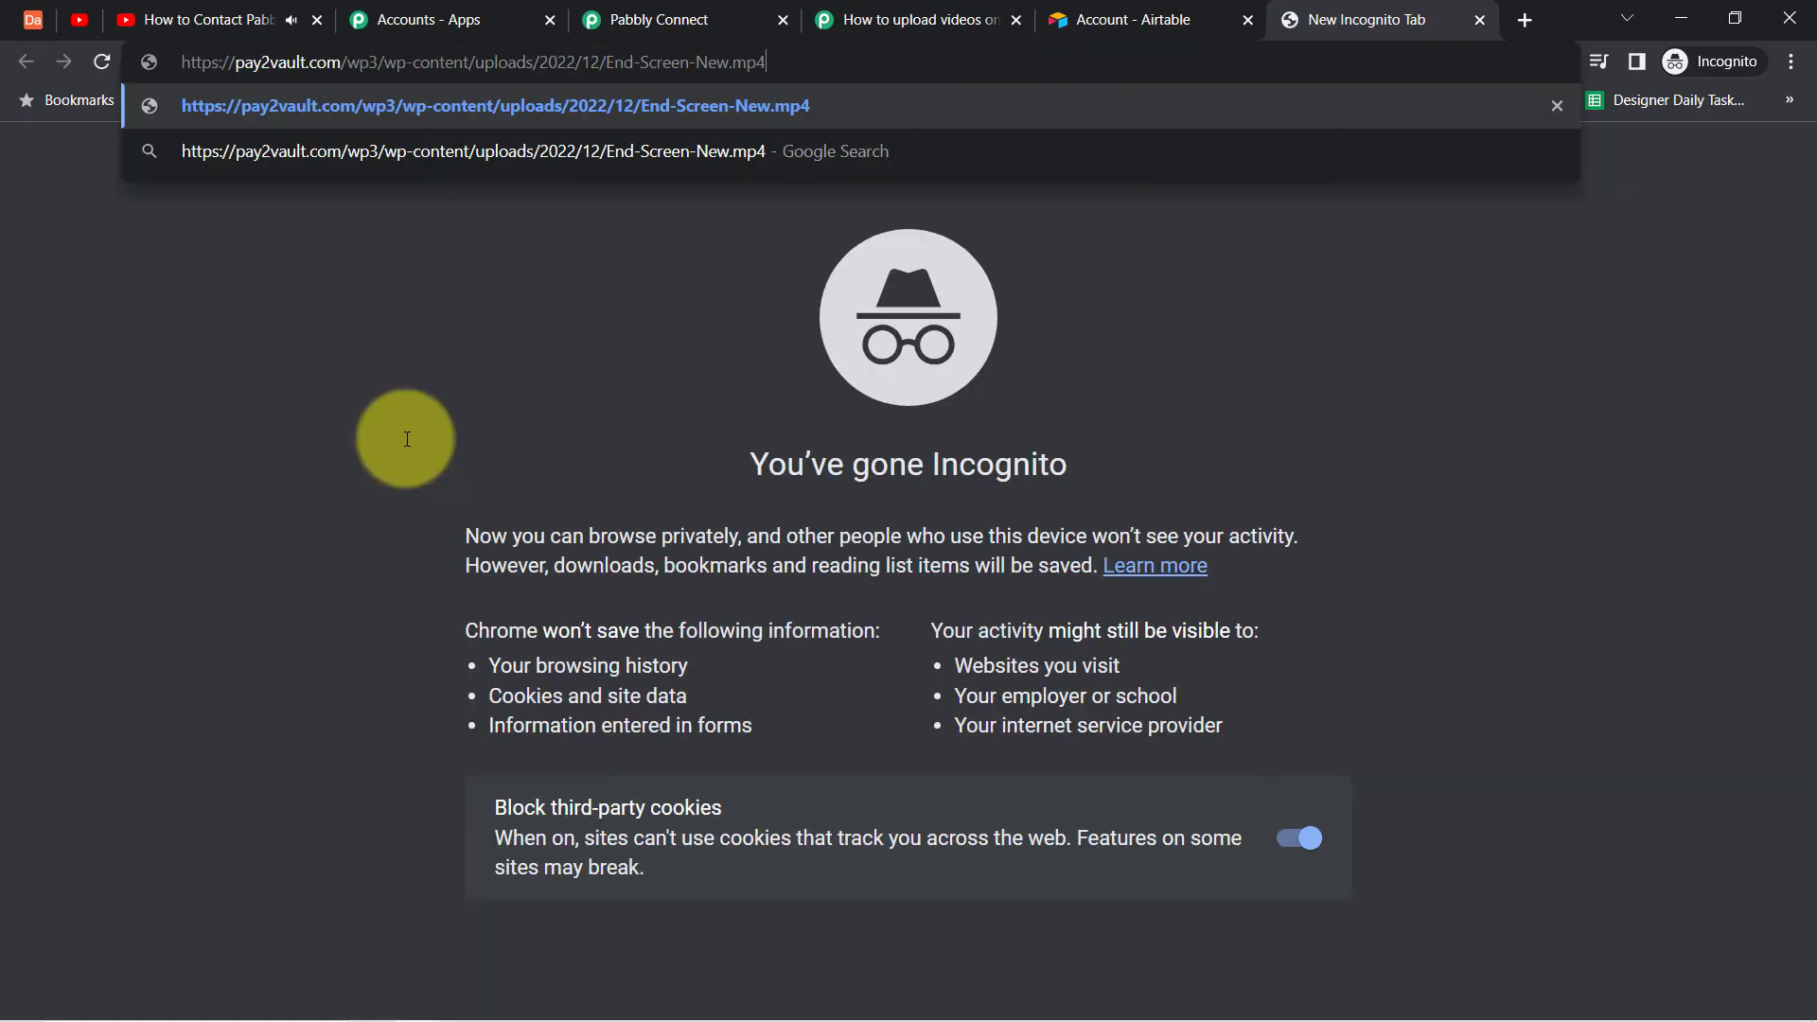
pyautogui.press('Return')
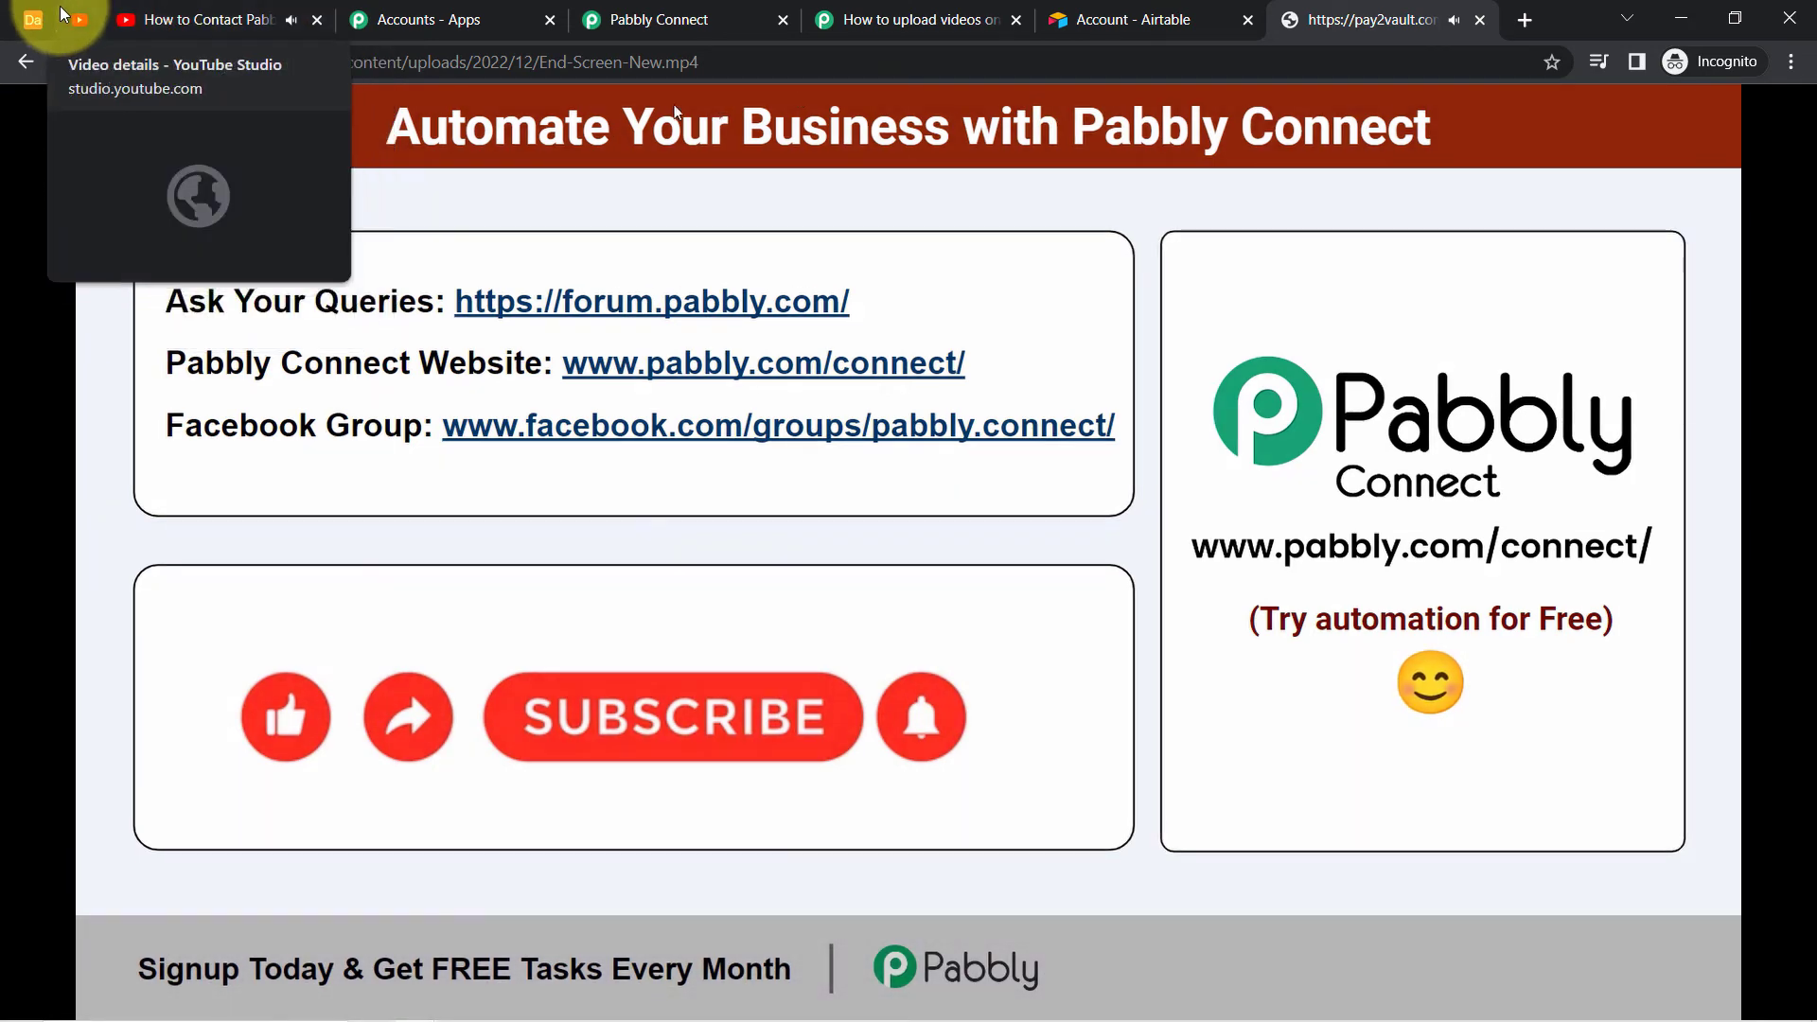
pyautogui.click(34, 19)
pyautogui.click(180, 417)
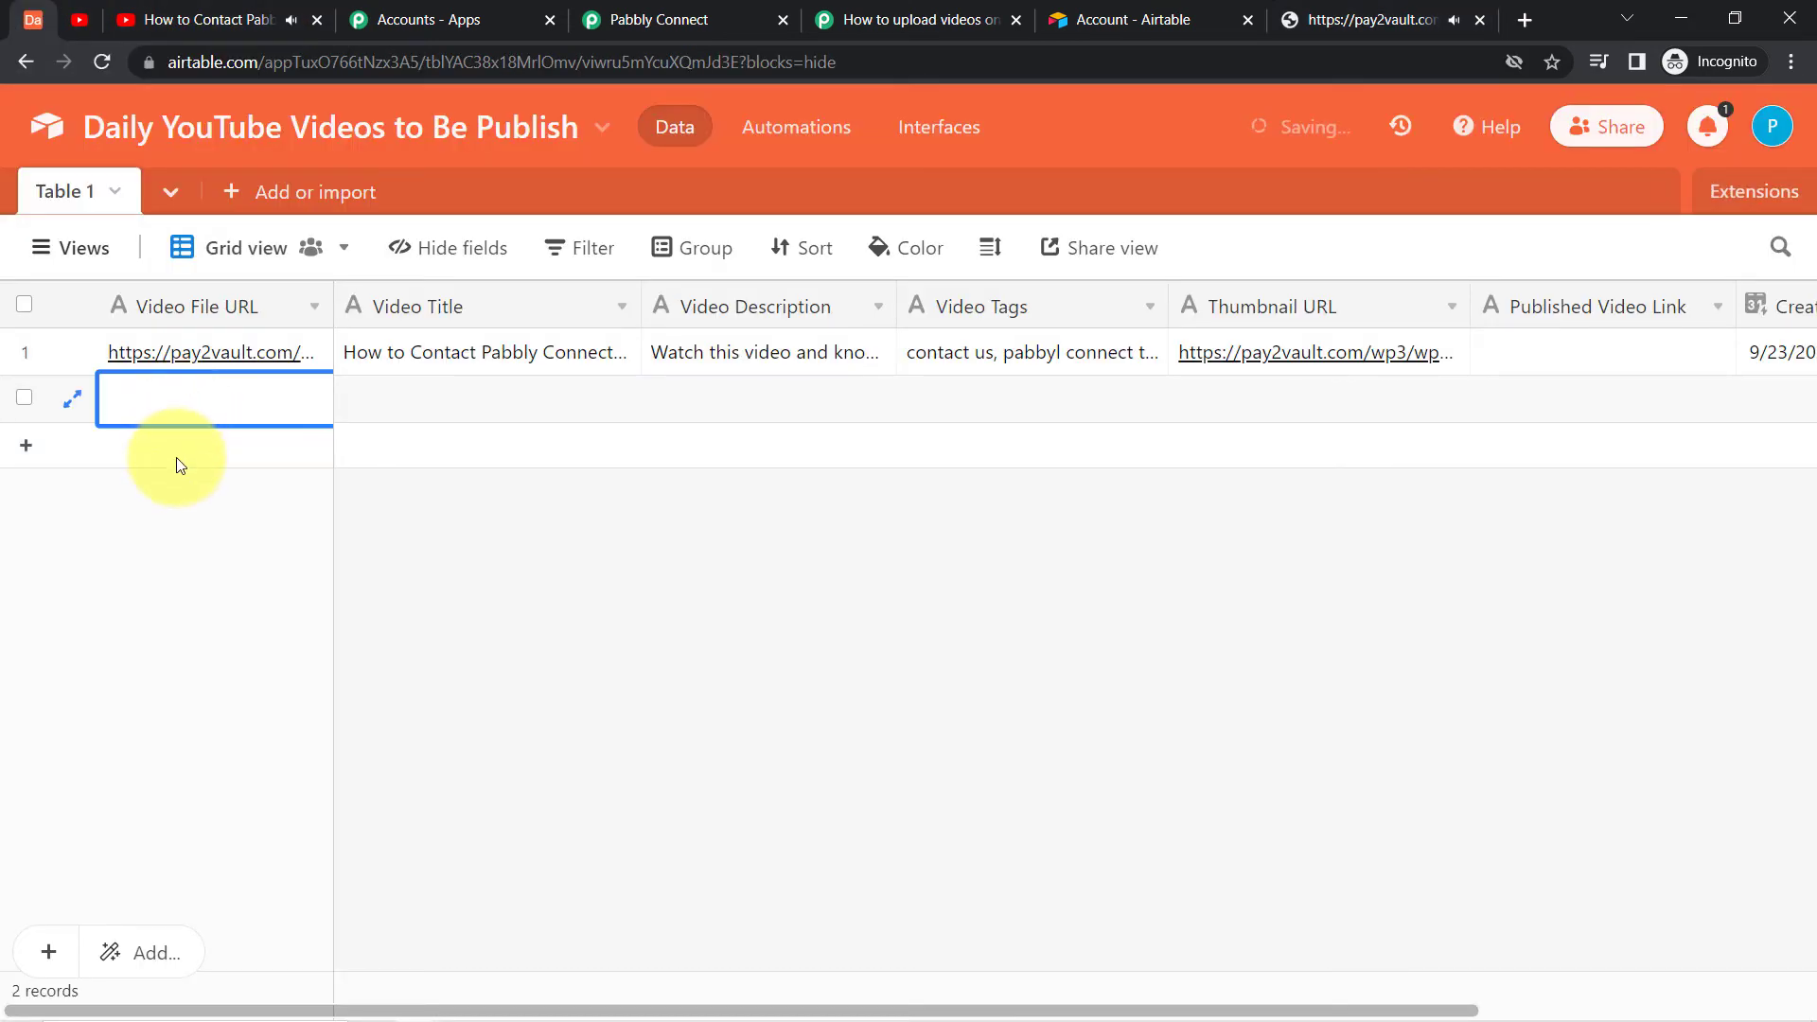
pyautogui.press('Escape')
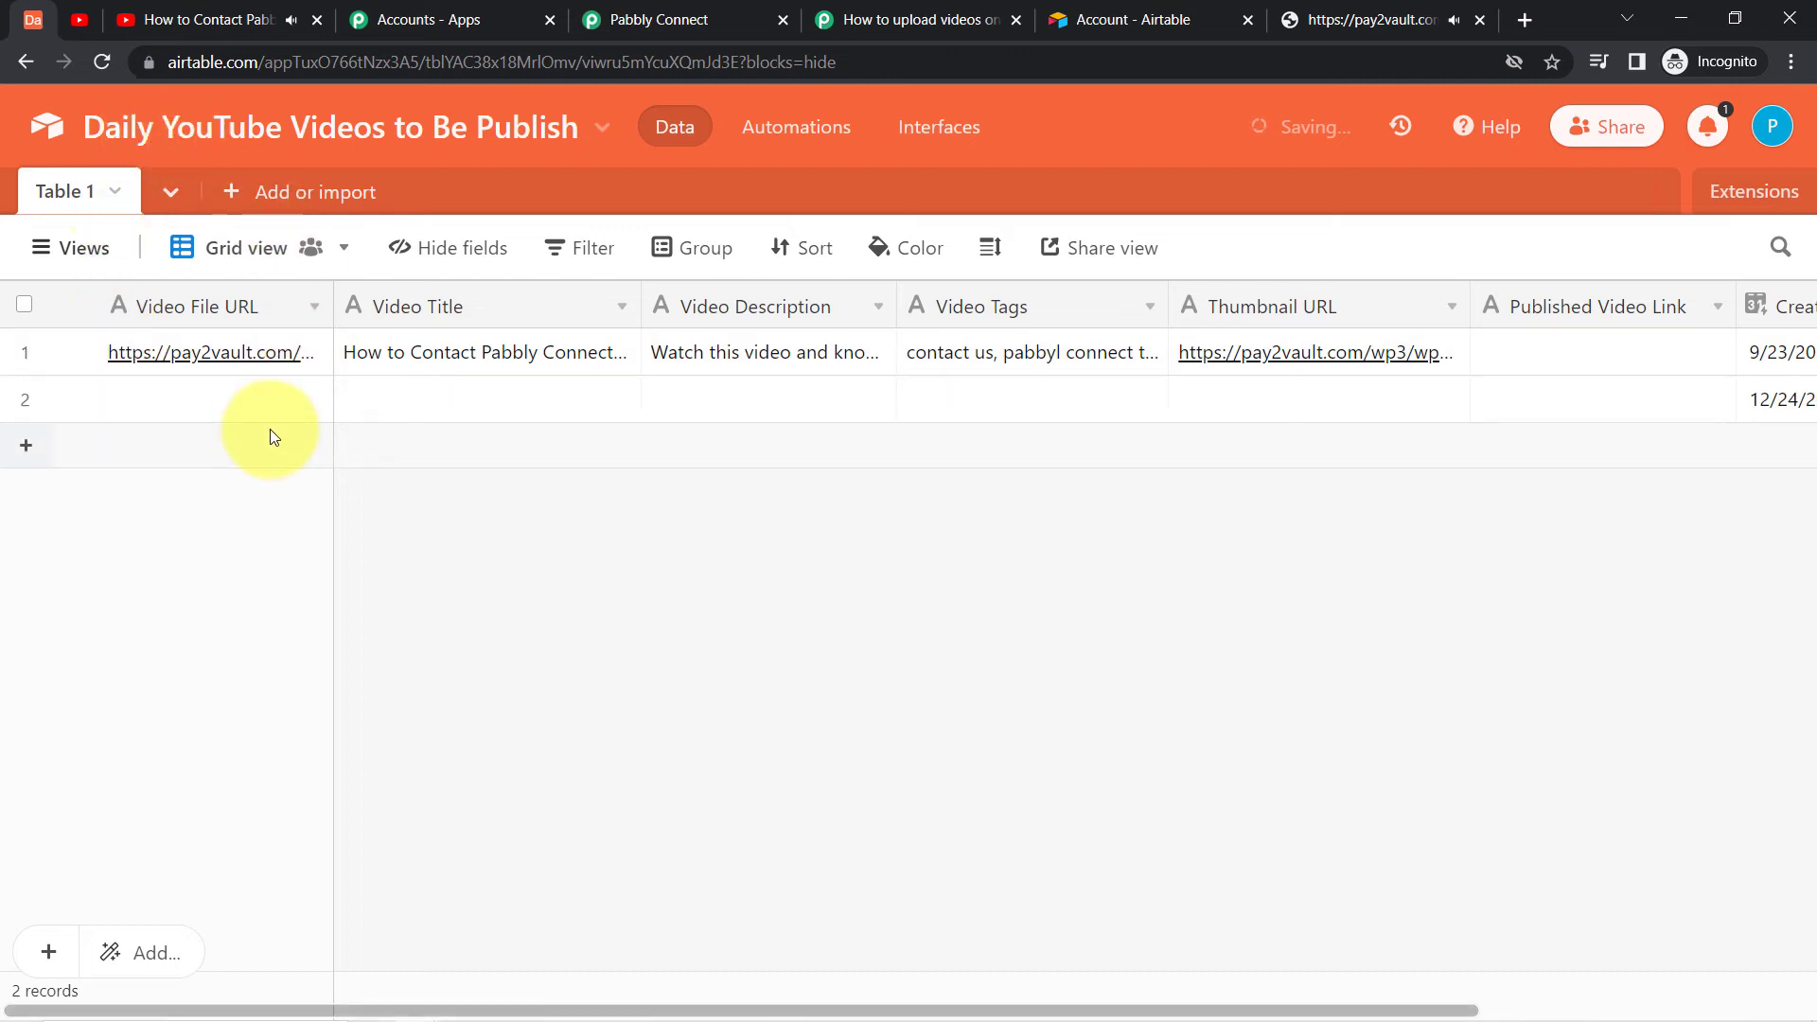
# Review the check interval of the workflow's Airtable trigger and the Published Video Link field in the Airtable table.
pyautogui.click(80, 19)
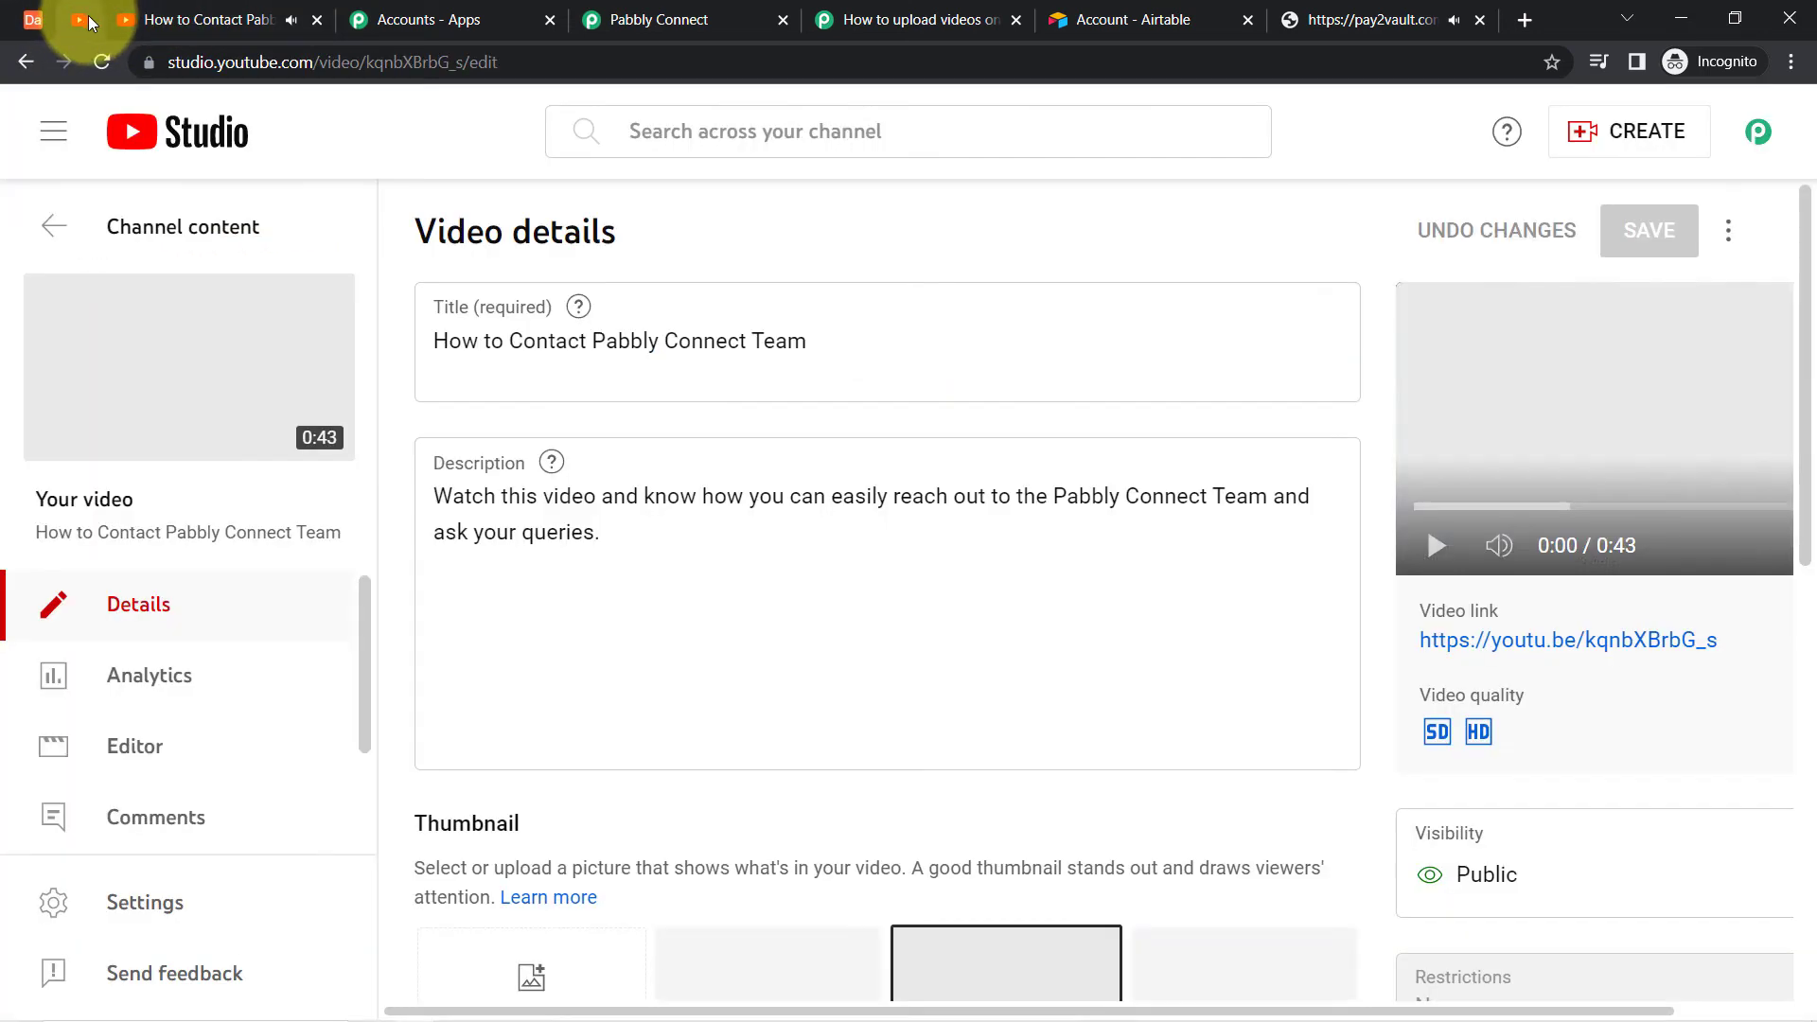
pyautogui.click(606, 19)
pyautogui.moveTo(1810, 688); pyautogui.dragTo(1809, 123)
pyautogui.moveTo(1301, 465)
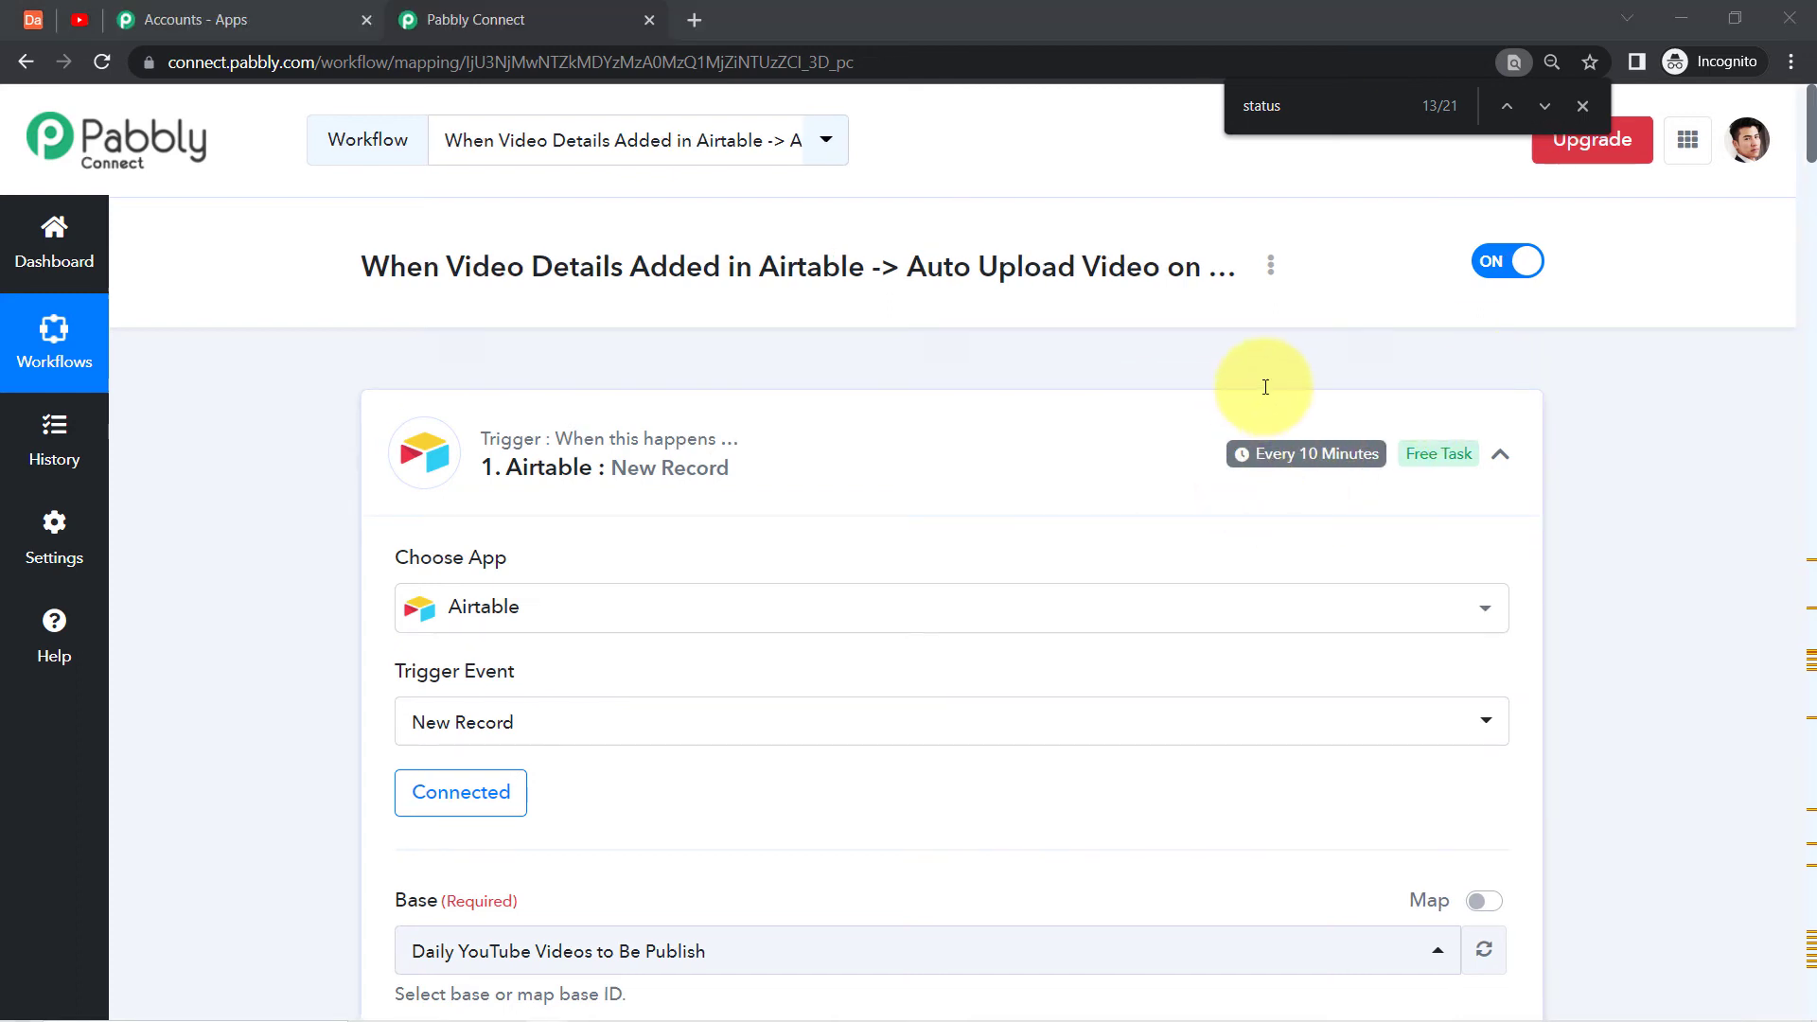
pyautogui.moveTo(1331, 417)
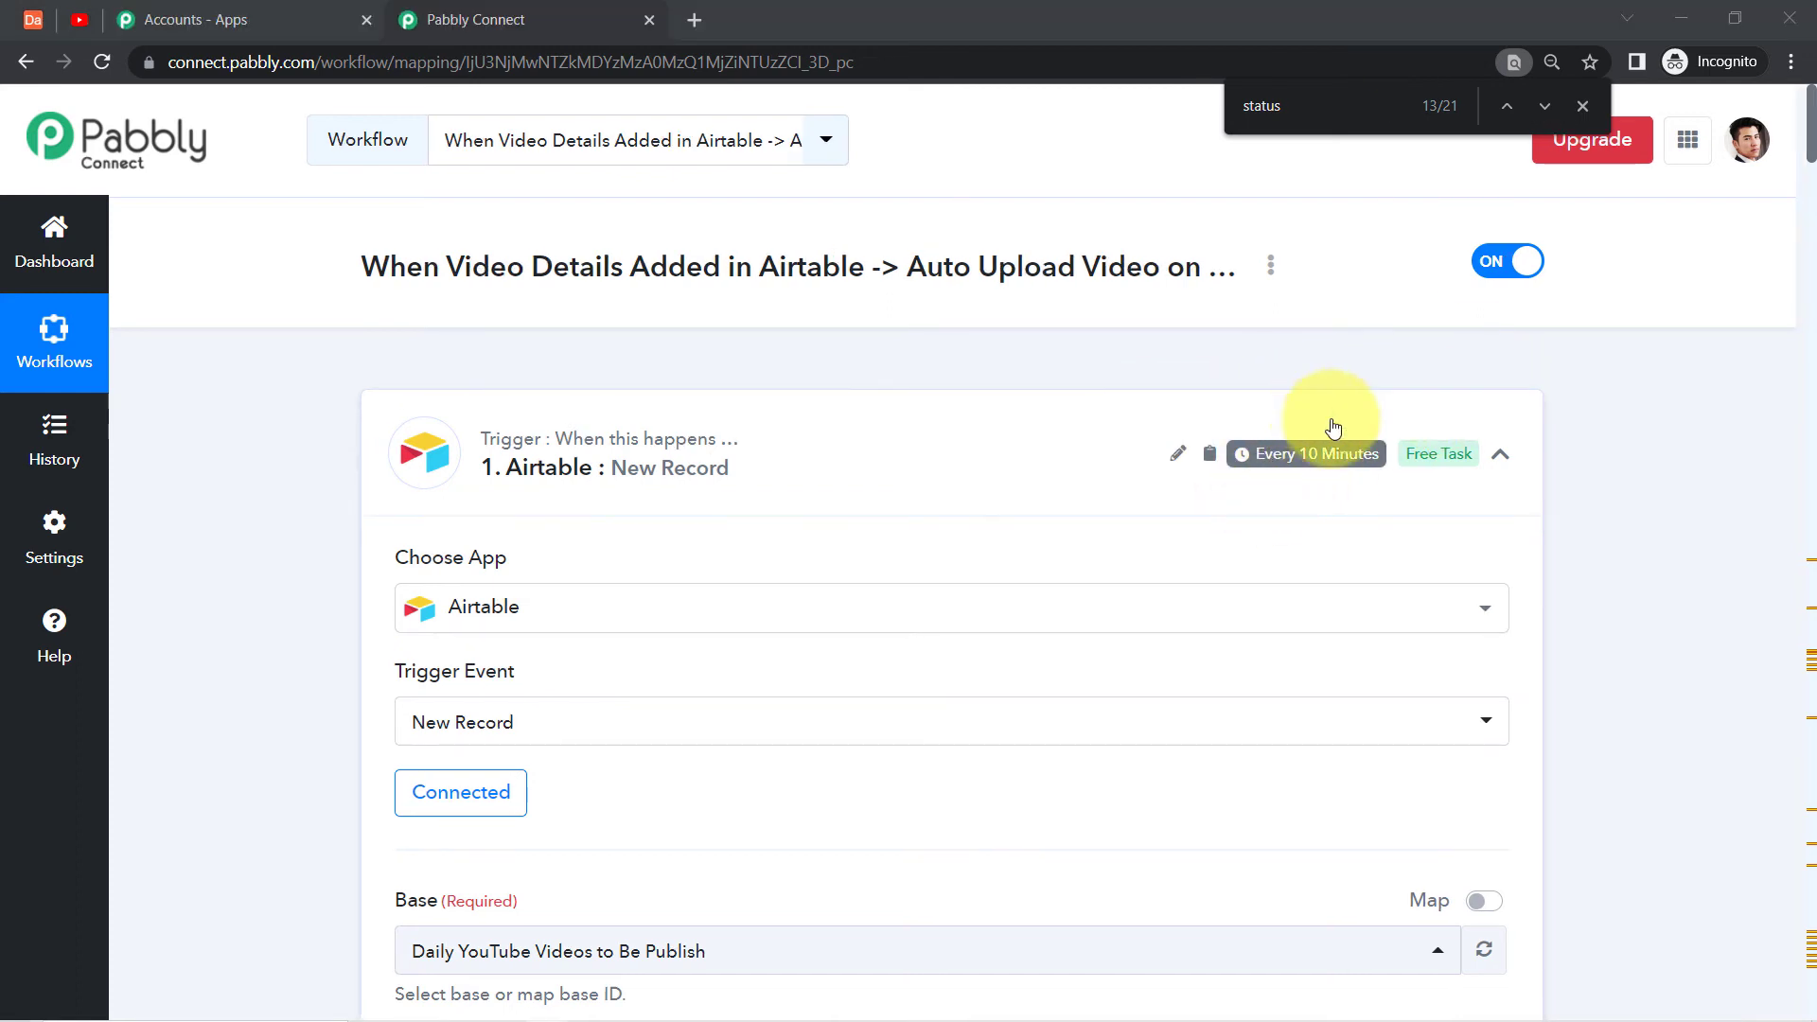
pyautogui.click(34, 19)
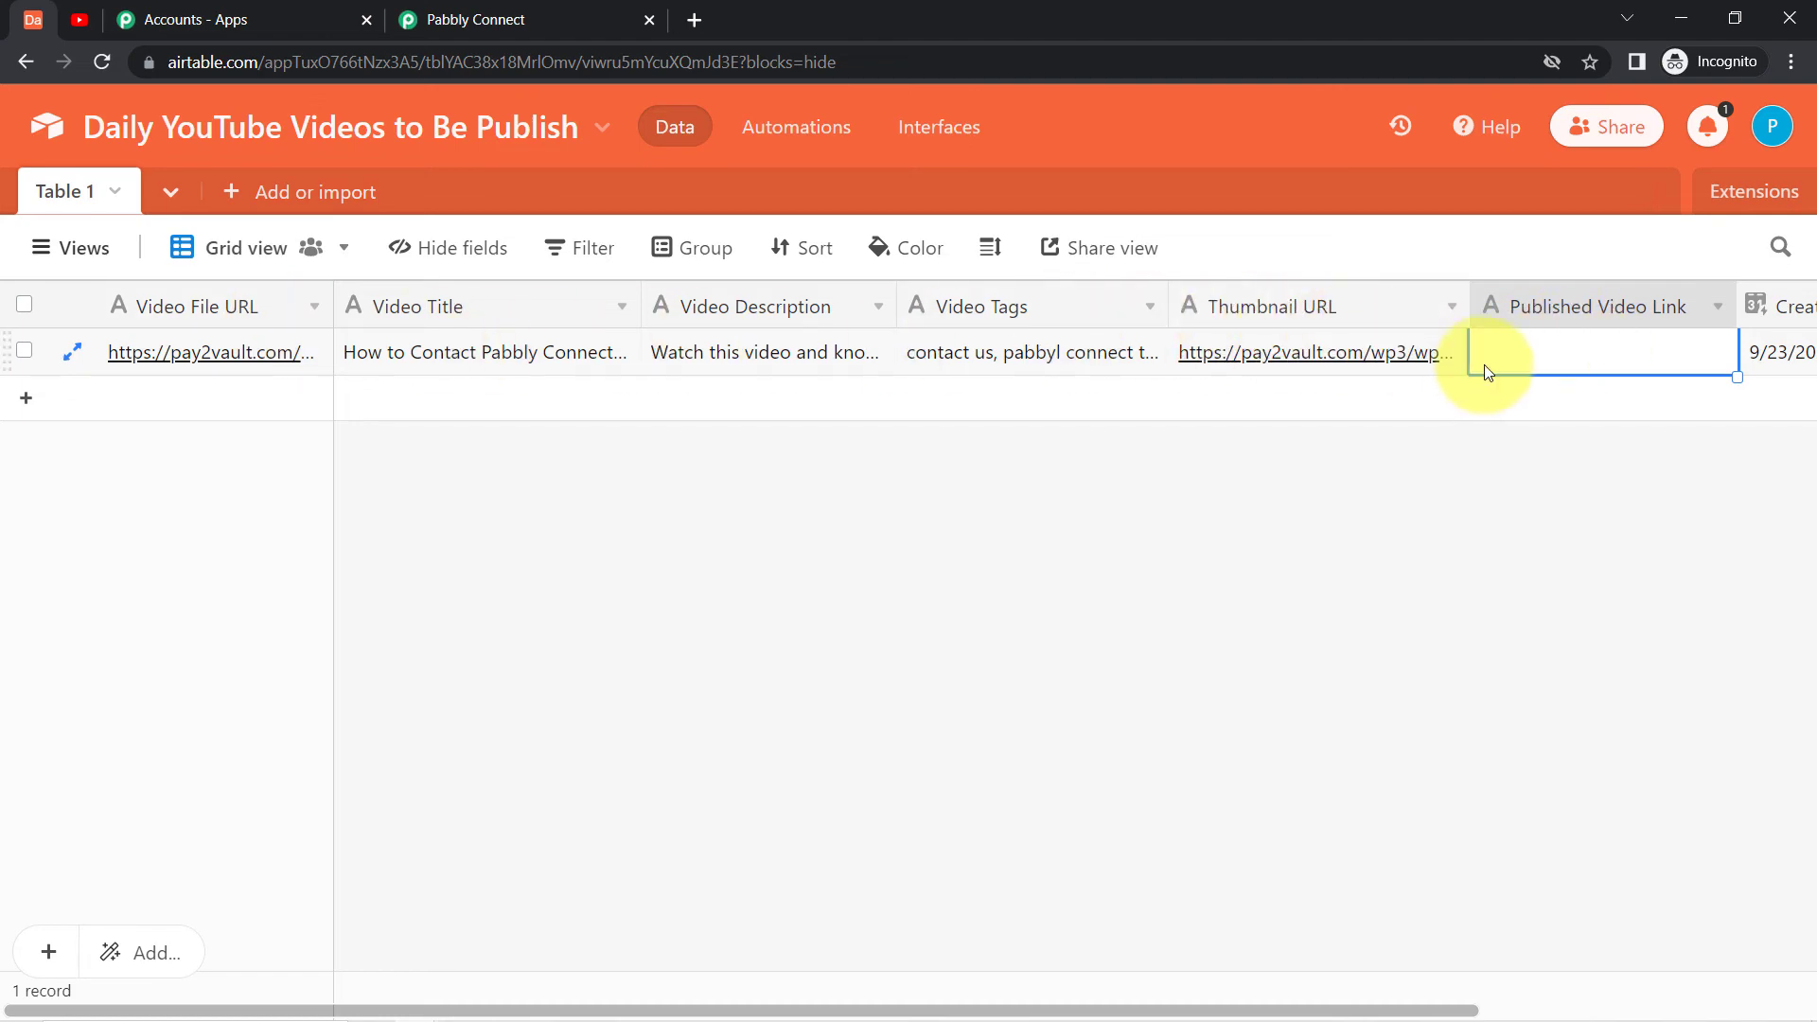
# Return to the workflow, add another action step after the upload status step, and choose Airtable as its app.
pyautogui.click(568, 19)
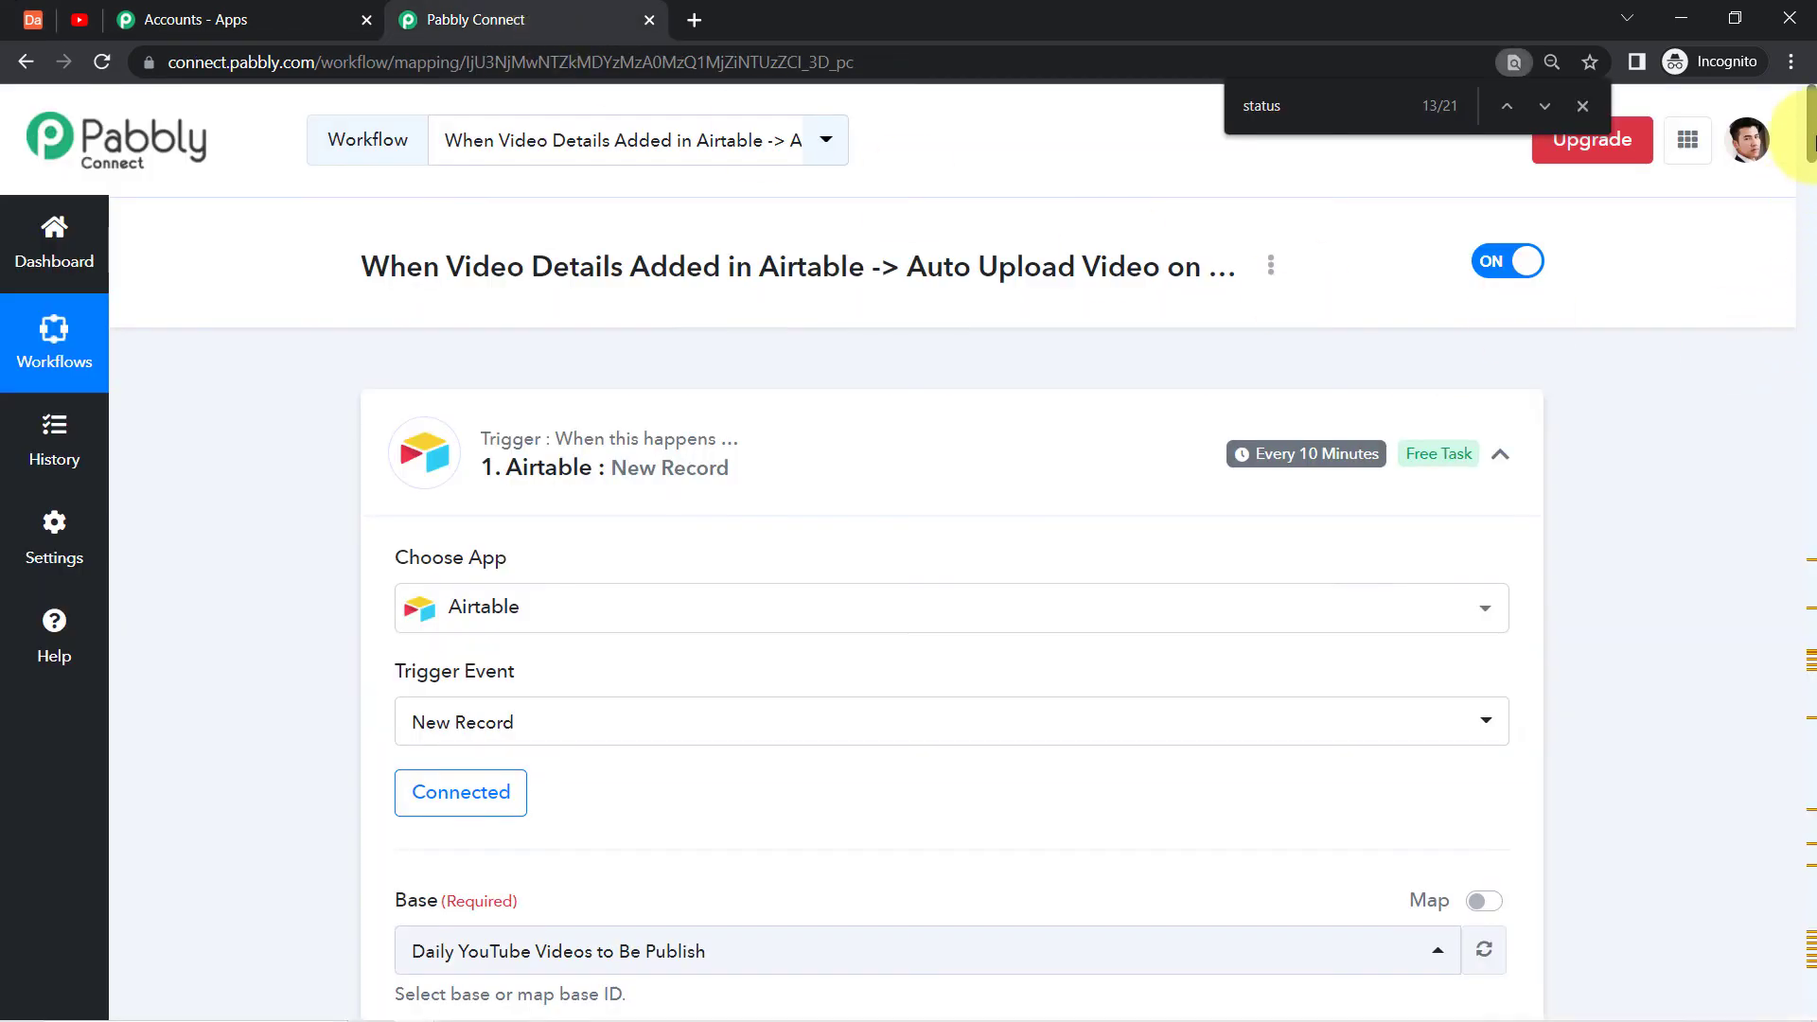
pyautogui.moveTo(1812, 118); pyautogui.dragTo(1803, 1011)
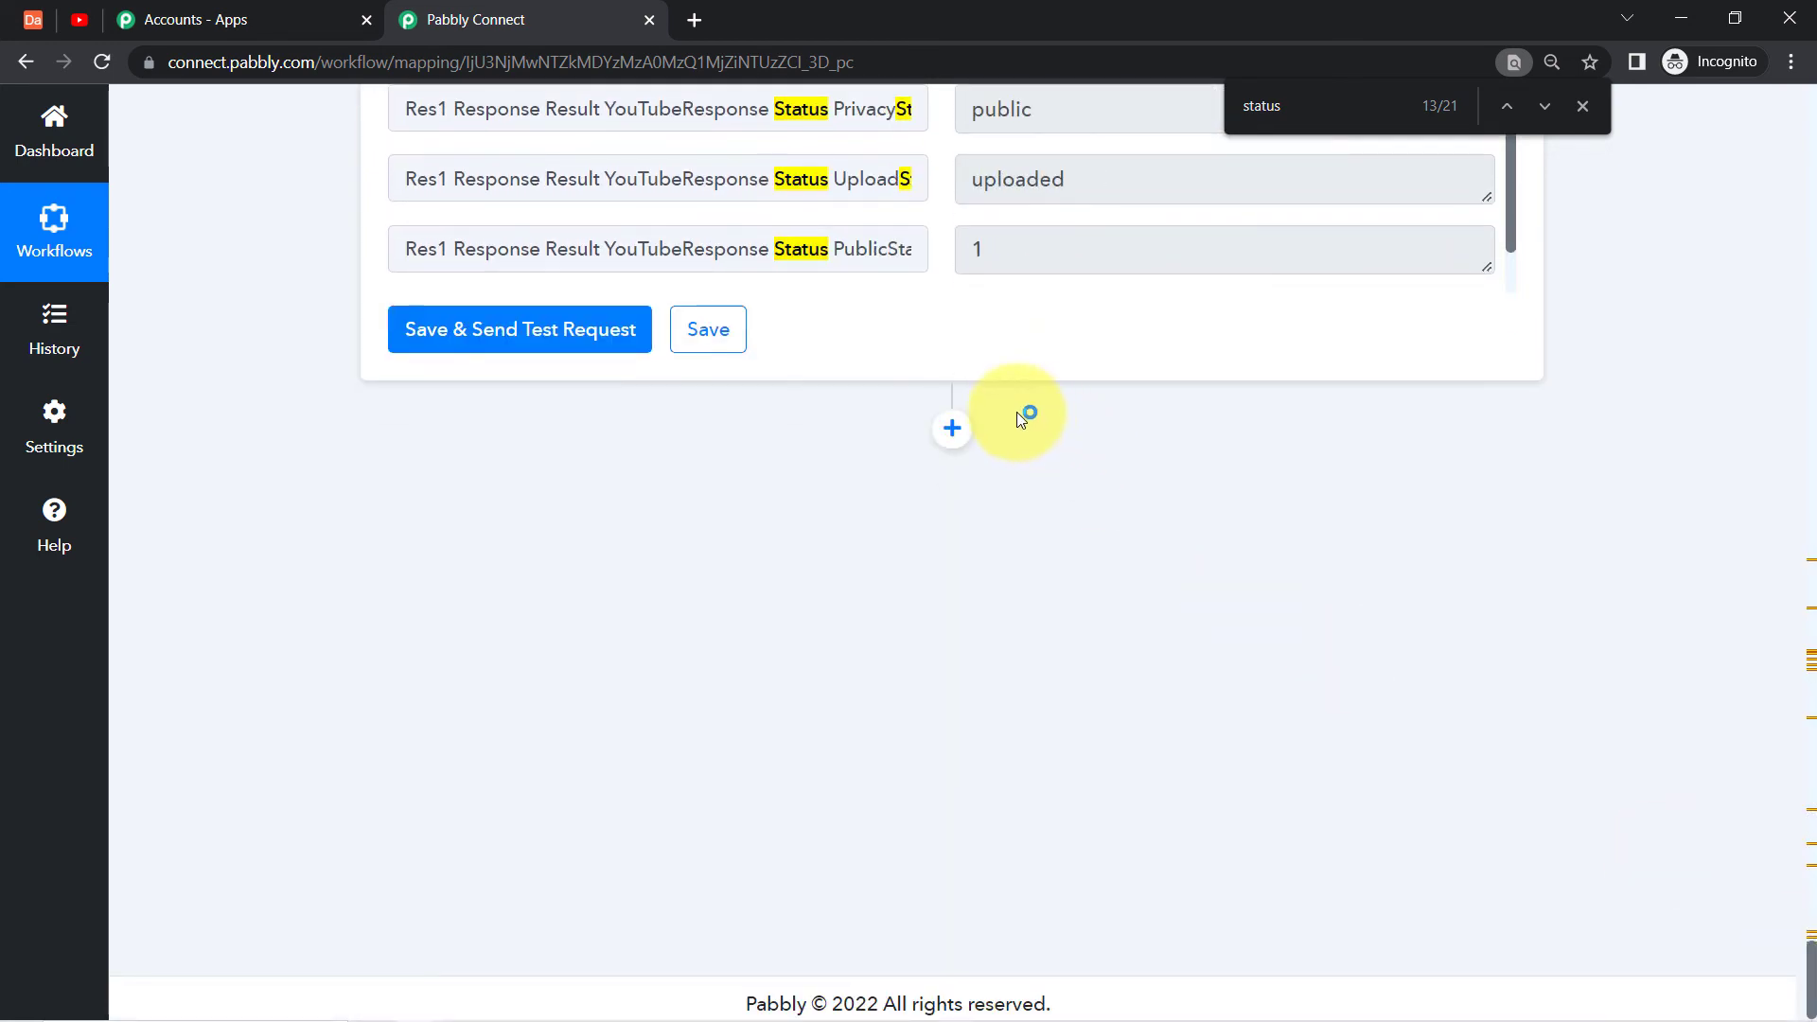
pyautogui.click(953, 434)
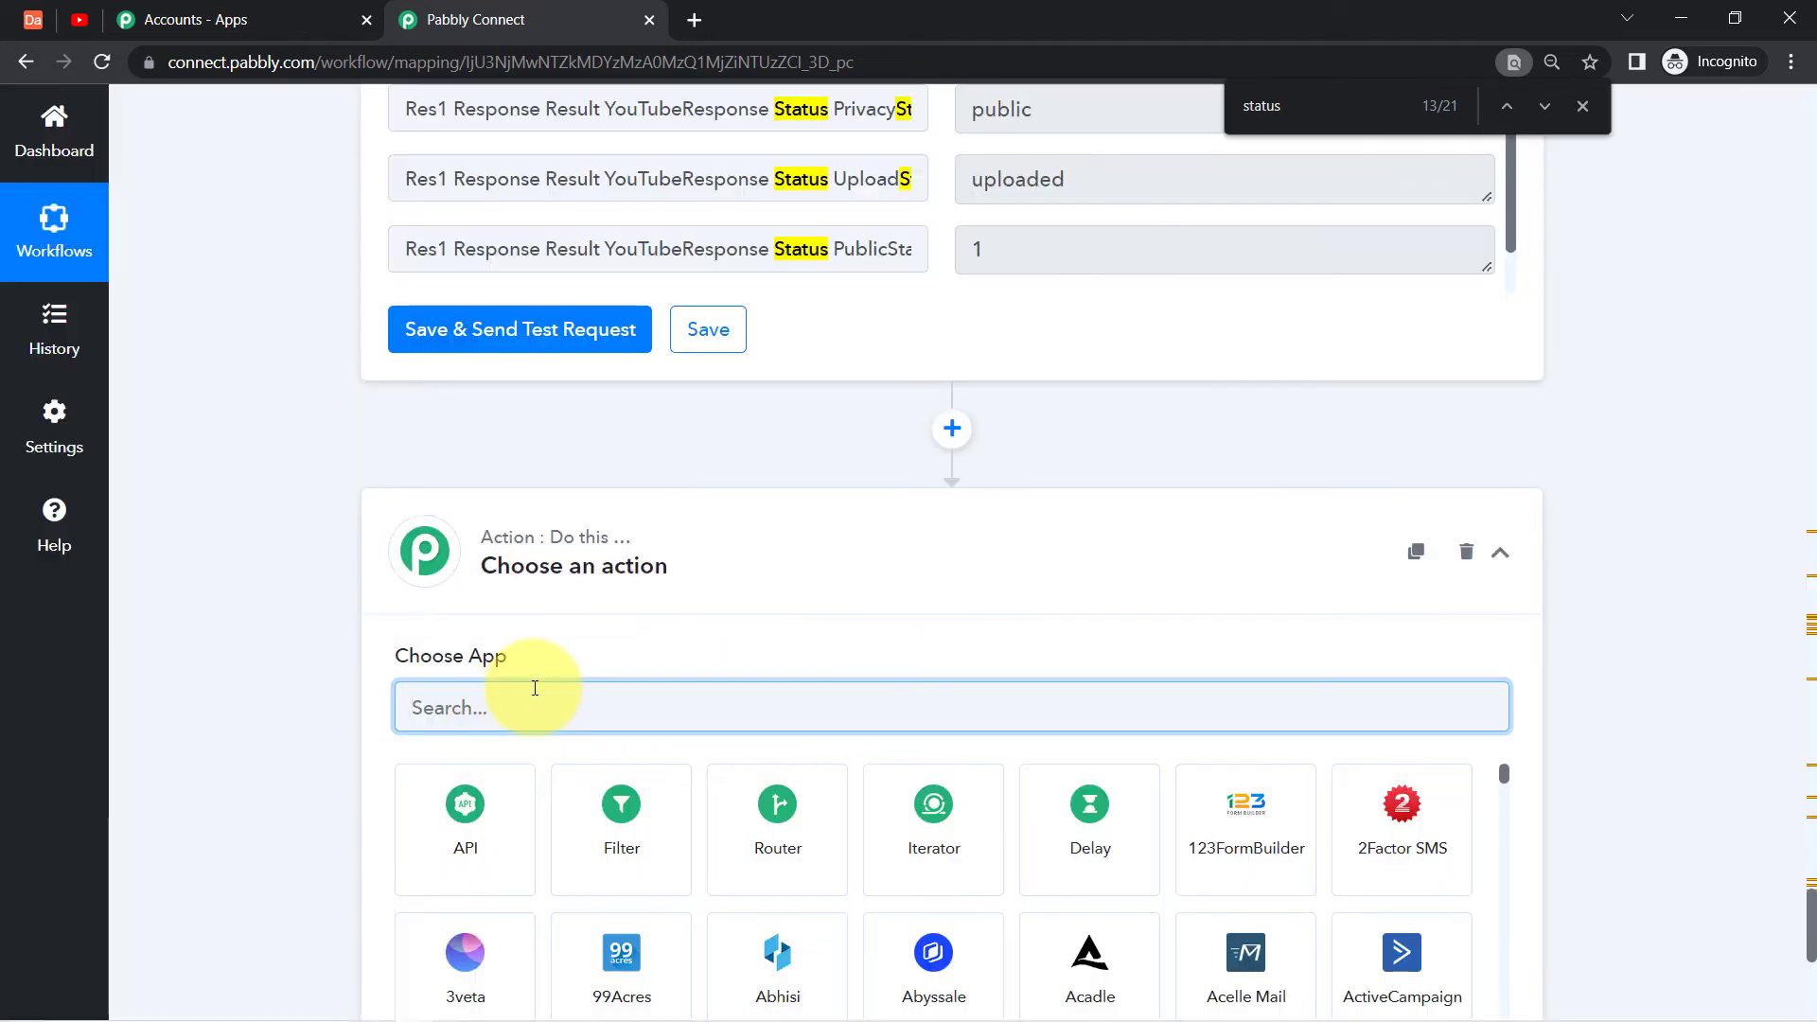
pyautogui.write('airt')
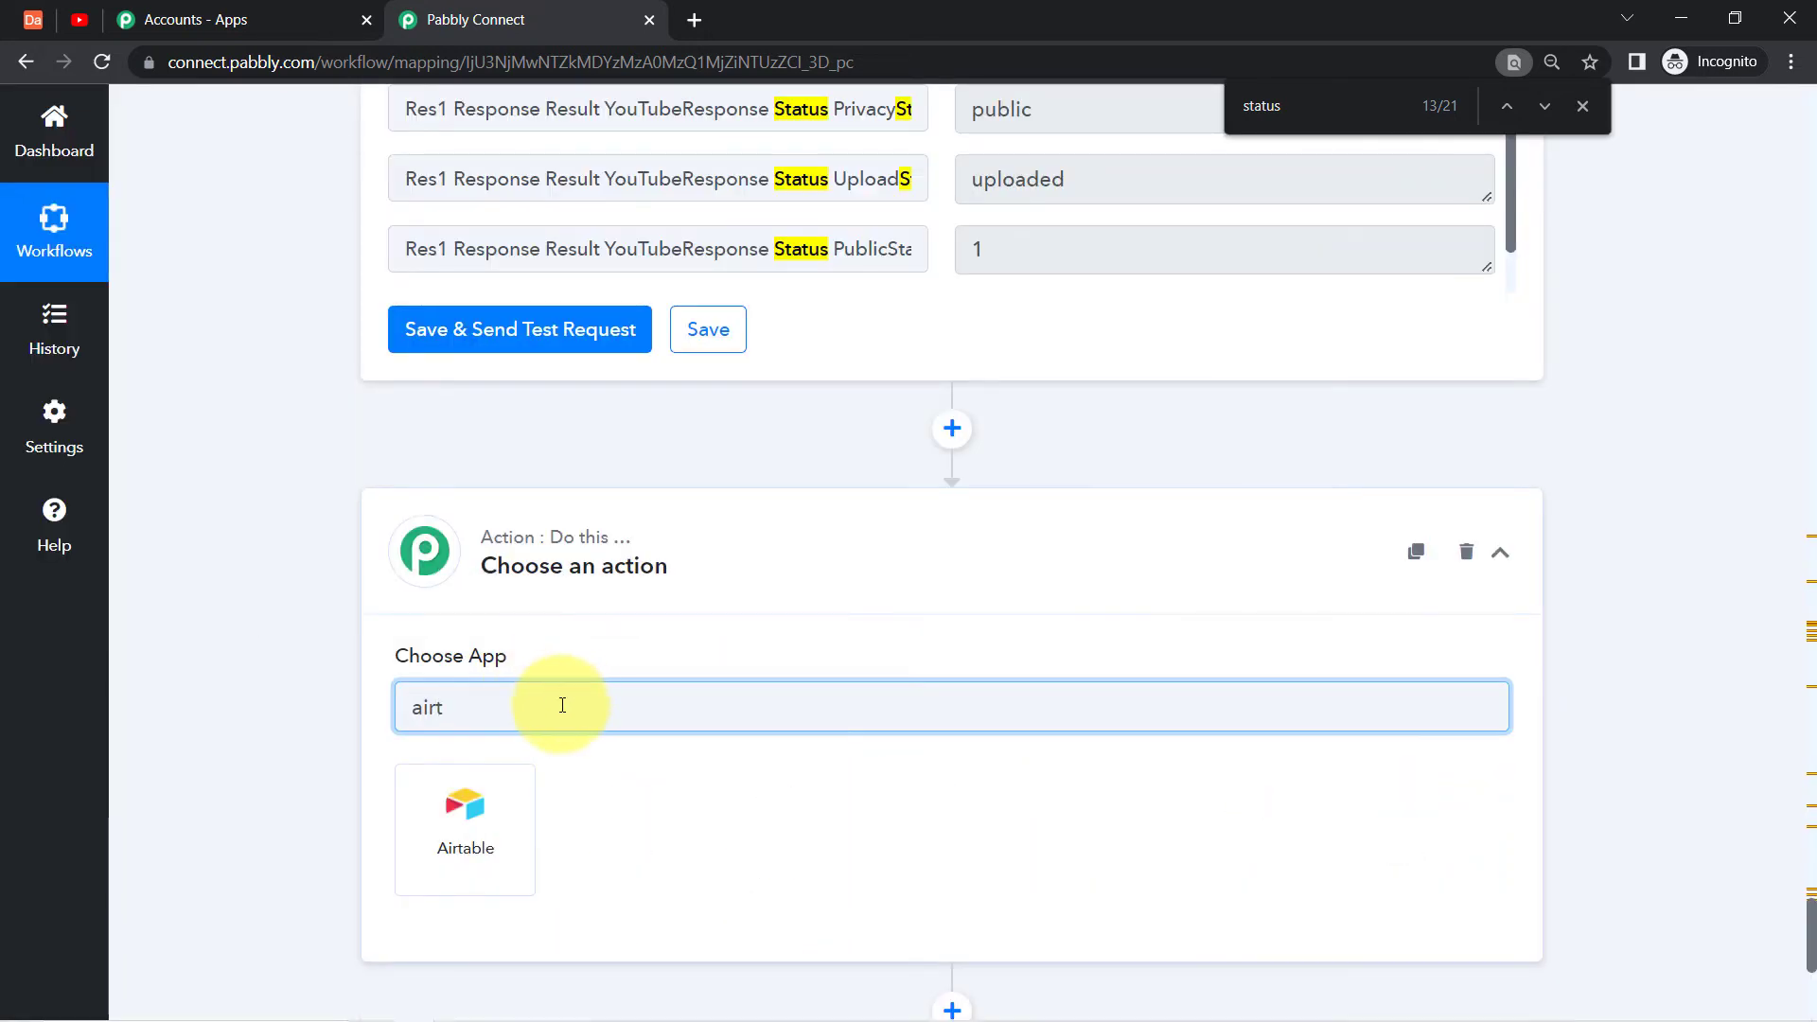
pyautogui.click(452, 840)
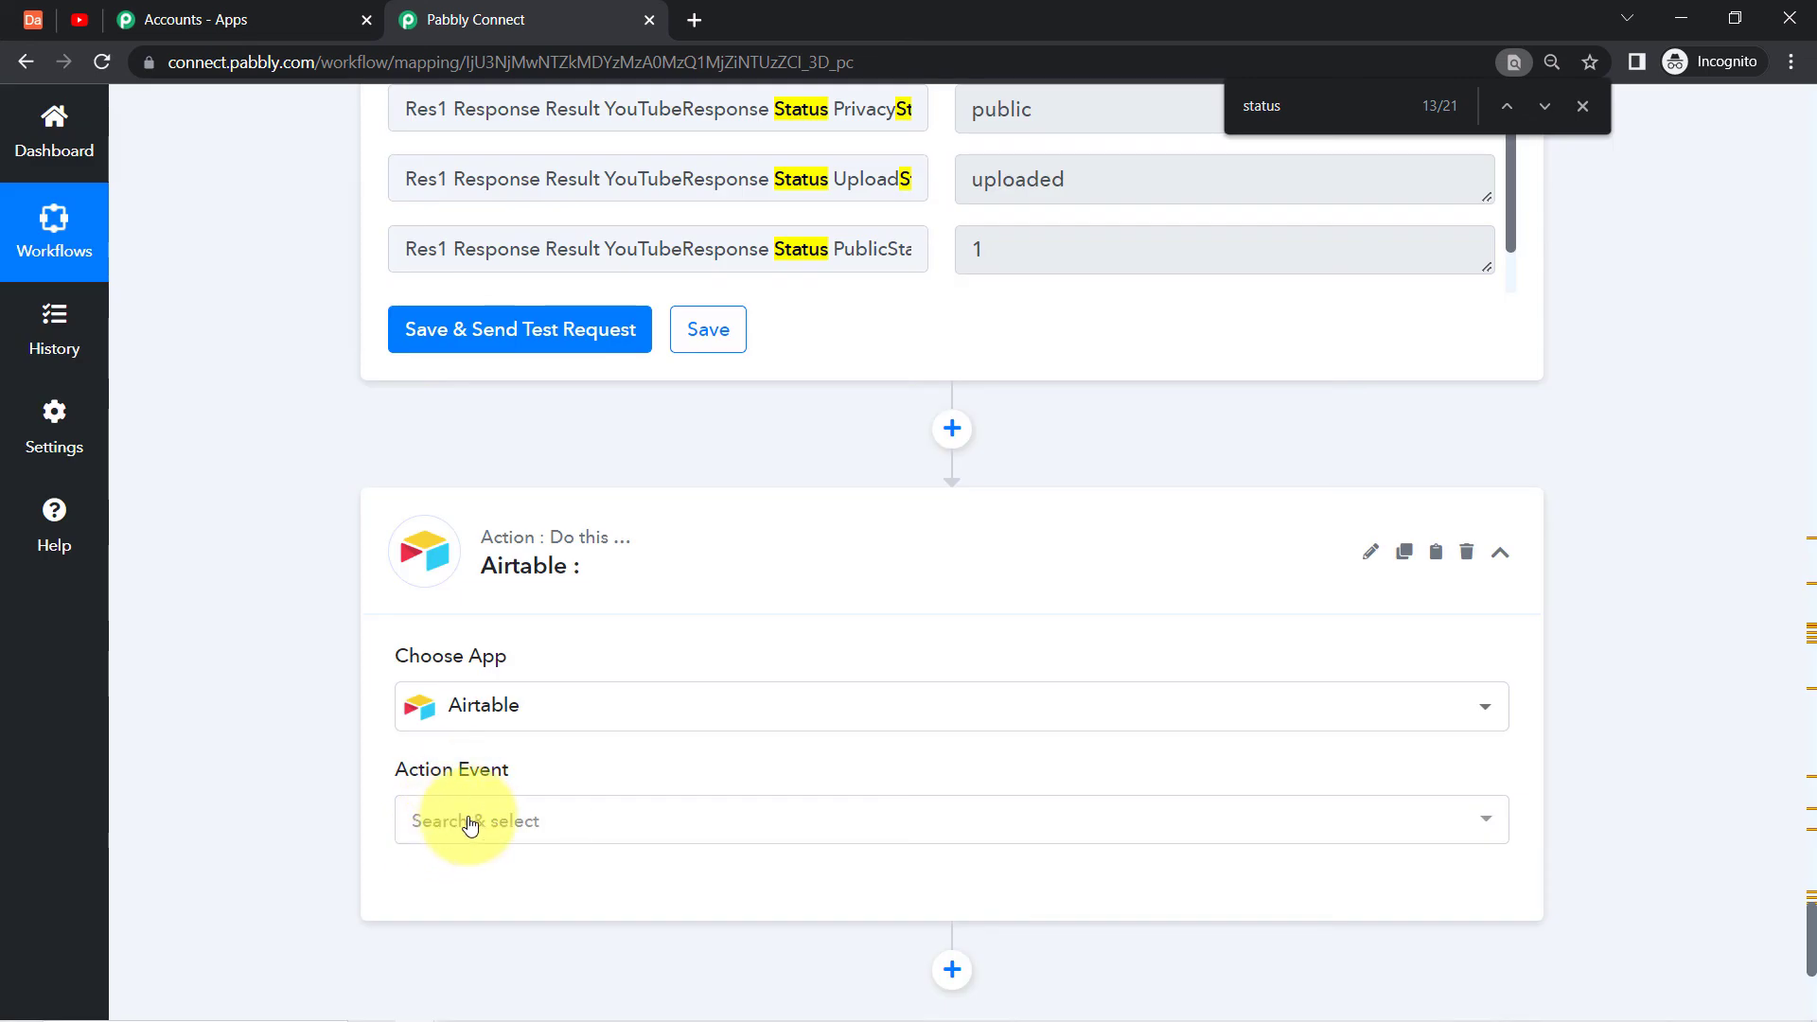
# Set the new Airtable step's action event to Update Record and connect it using the existing connection Airtable #240.
pyautogui.click(470, 823)
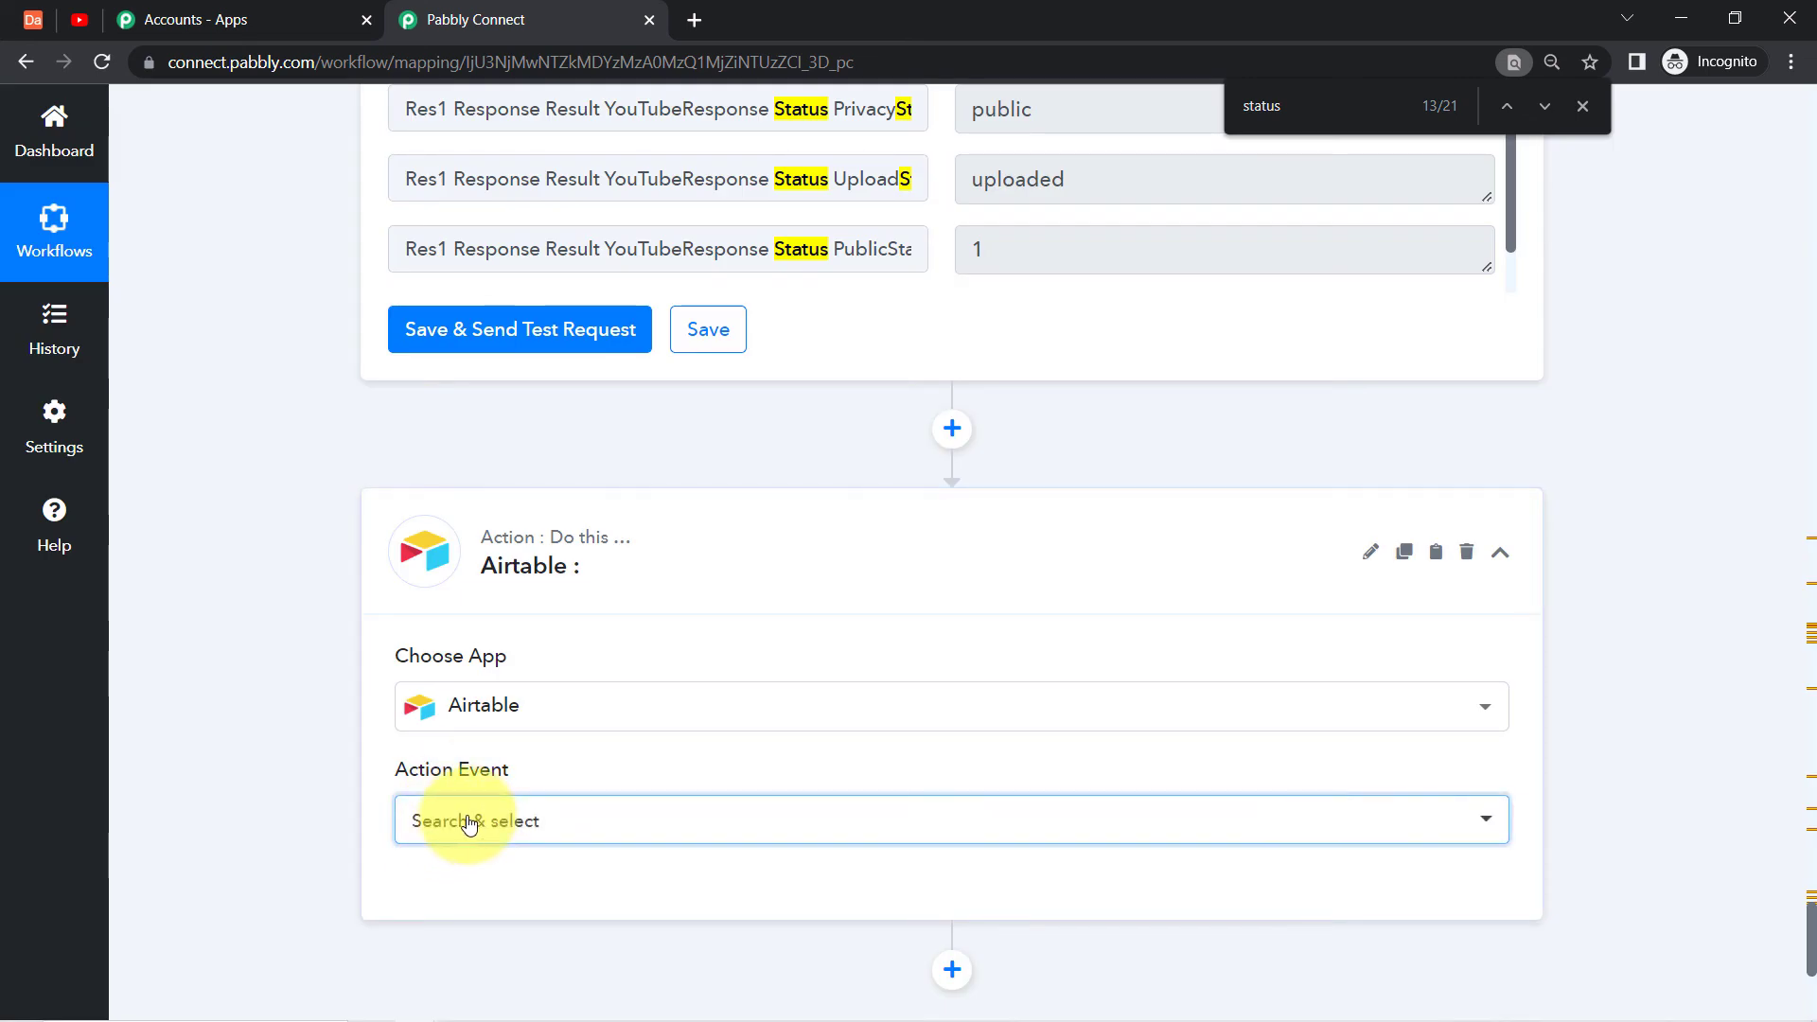
pyautogui.write('upda')
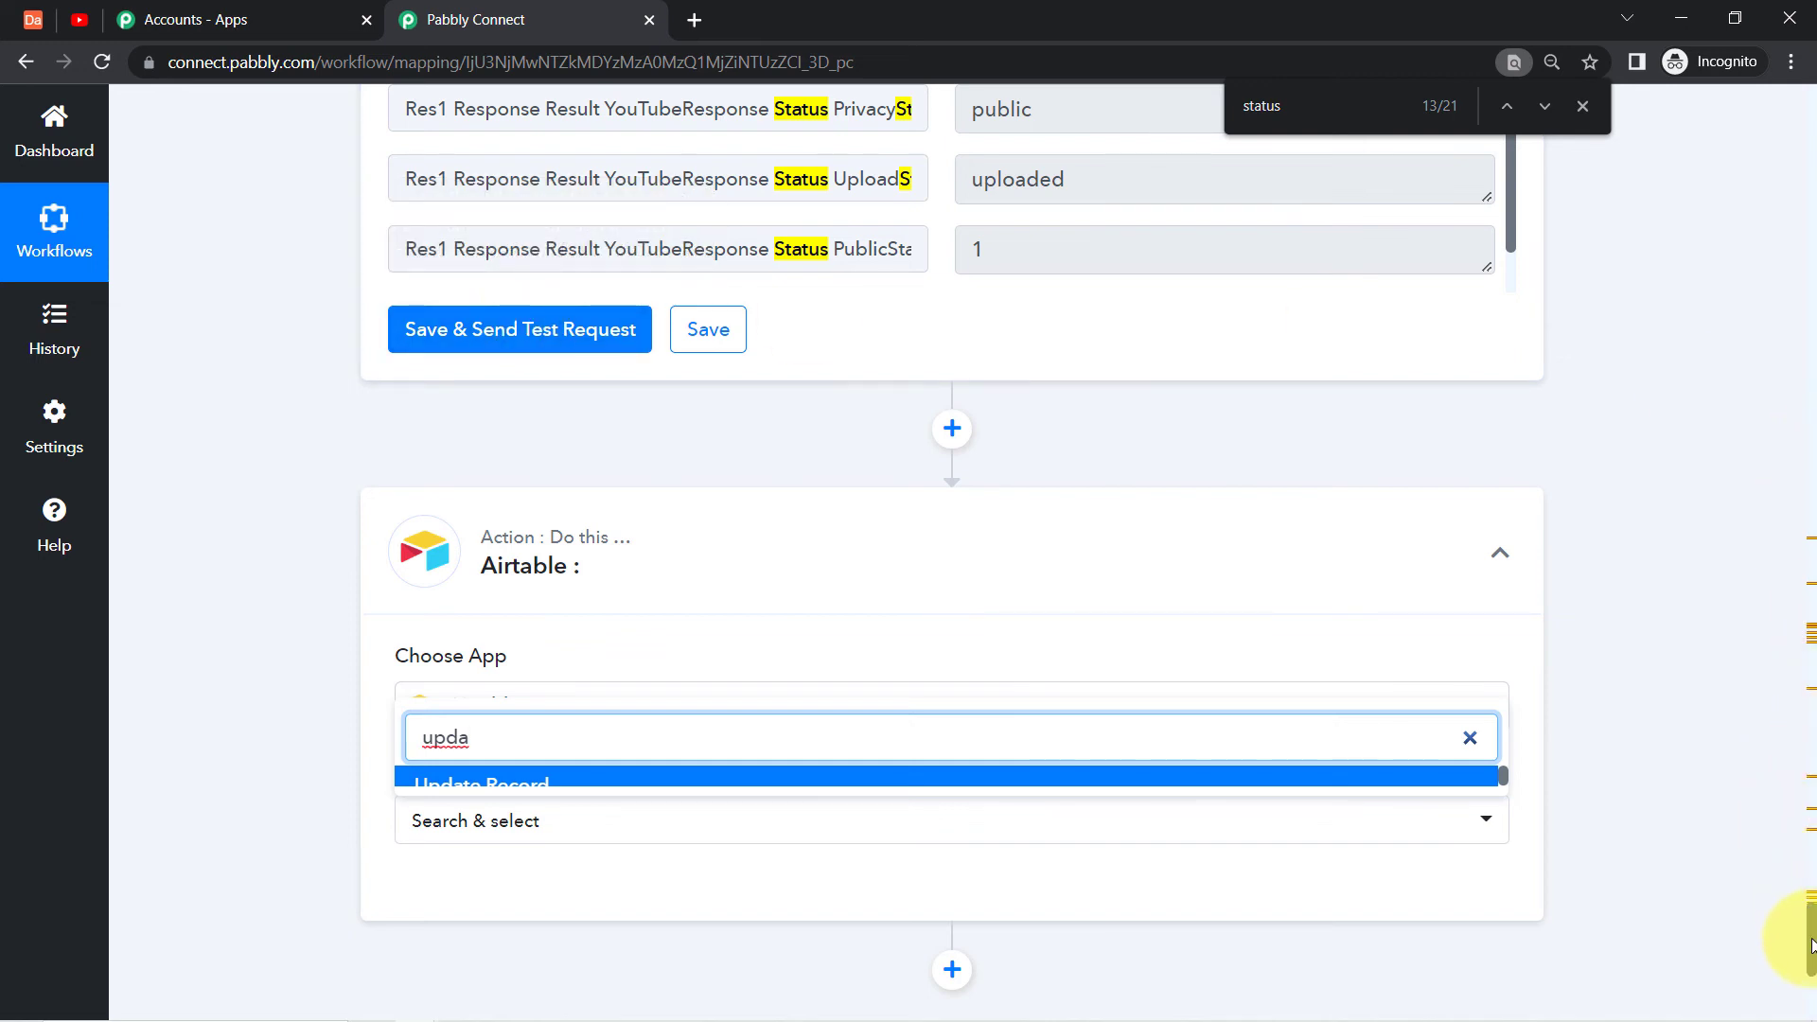
pyautogui.scroll(-3, 1811, 945)
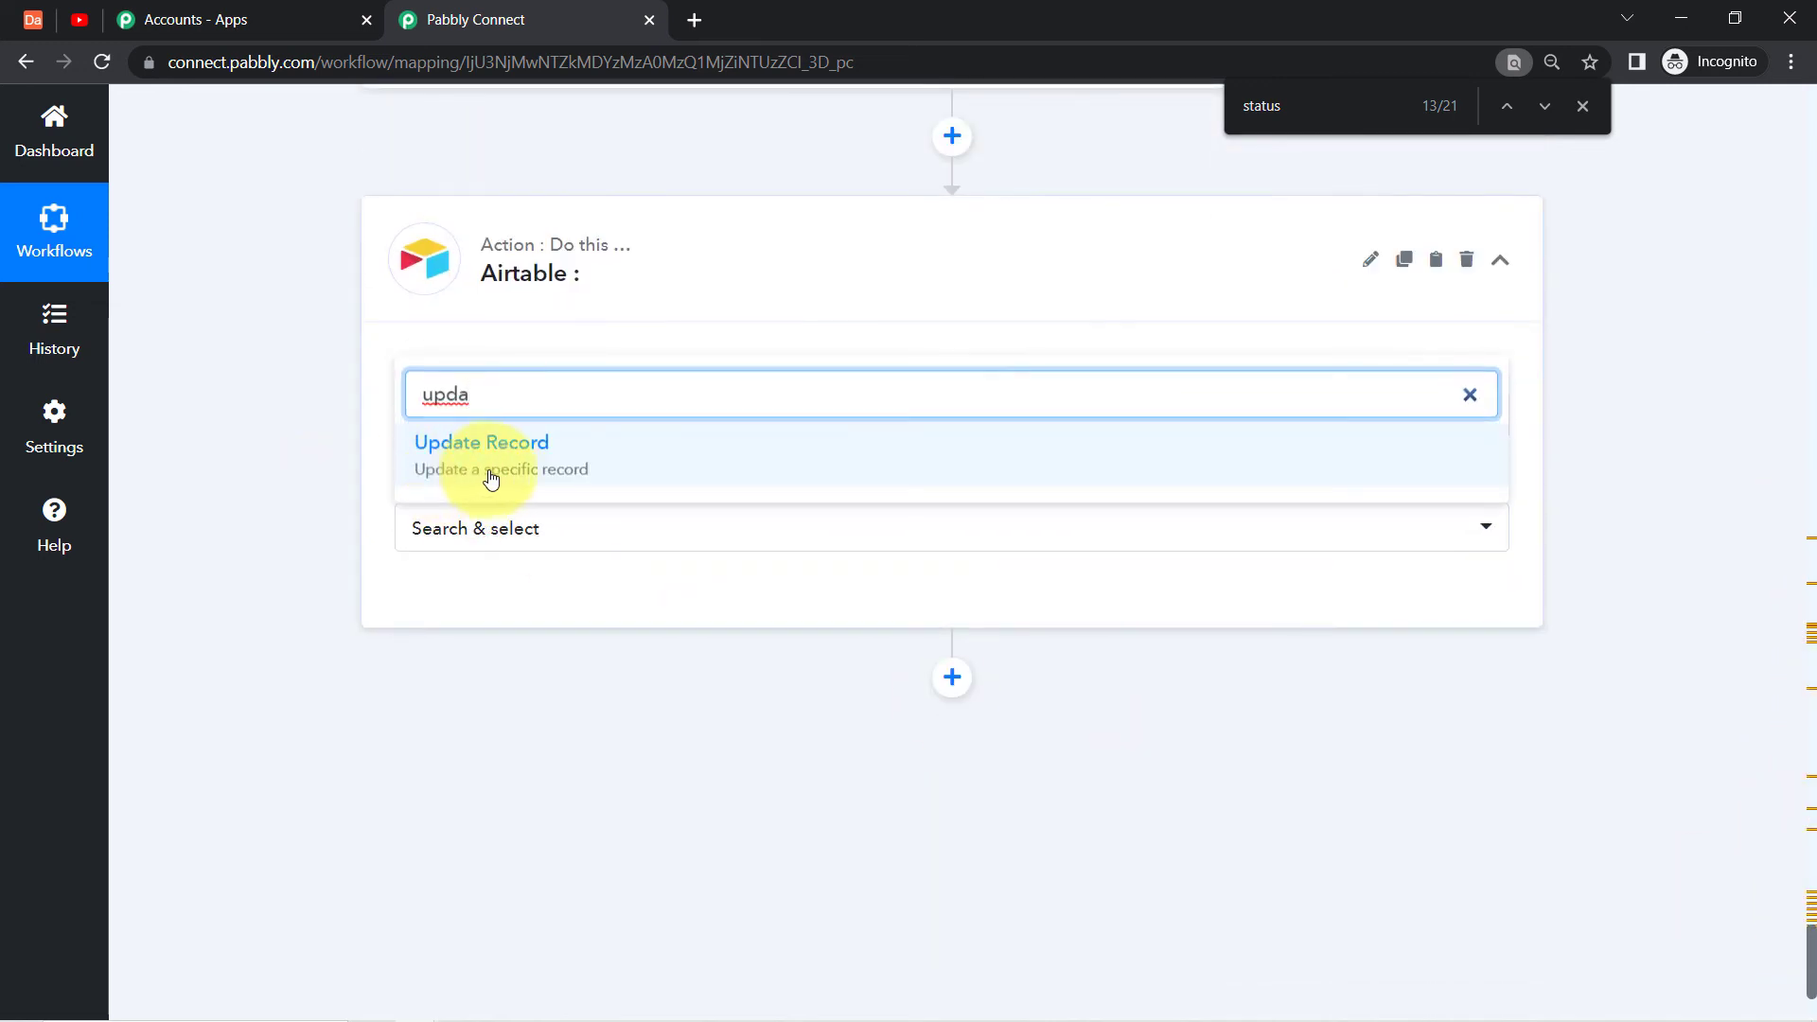
pyautogui.click(473, 459)
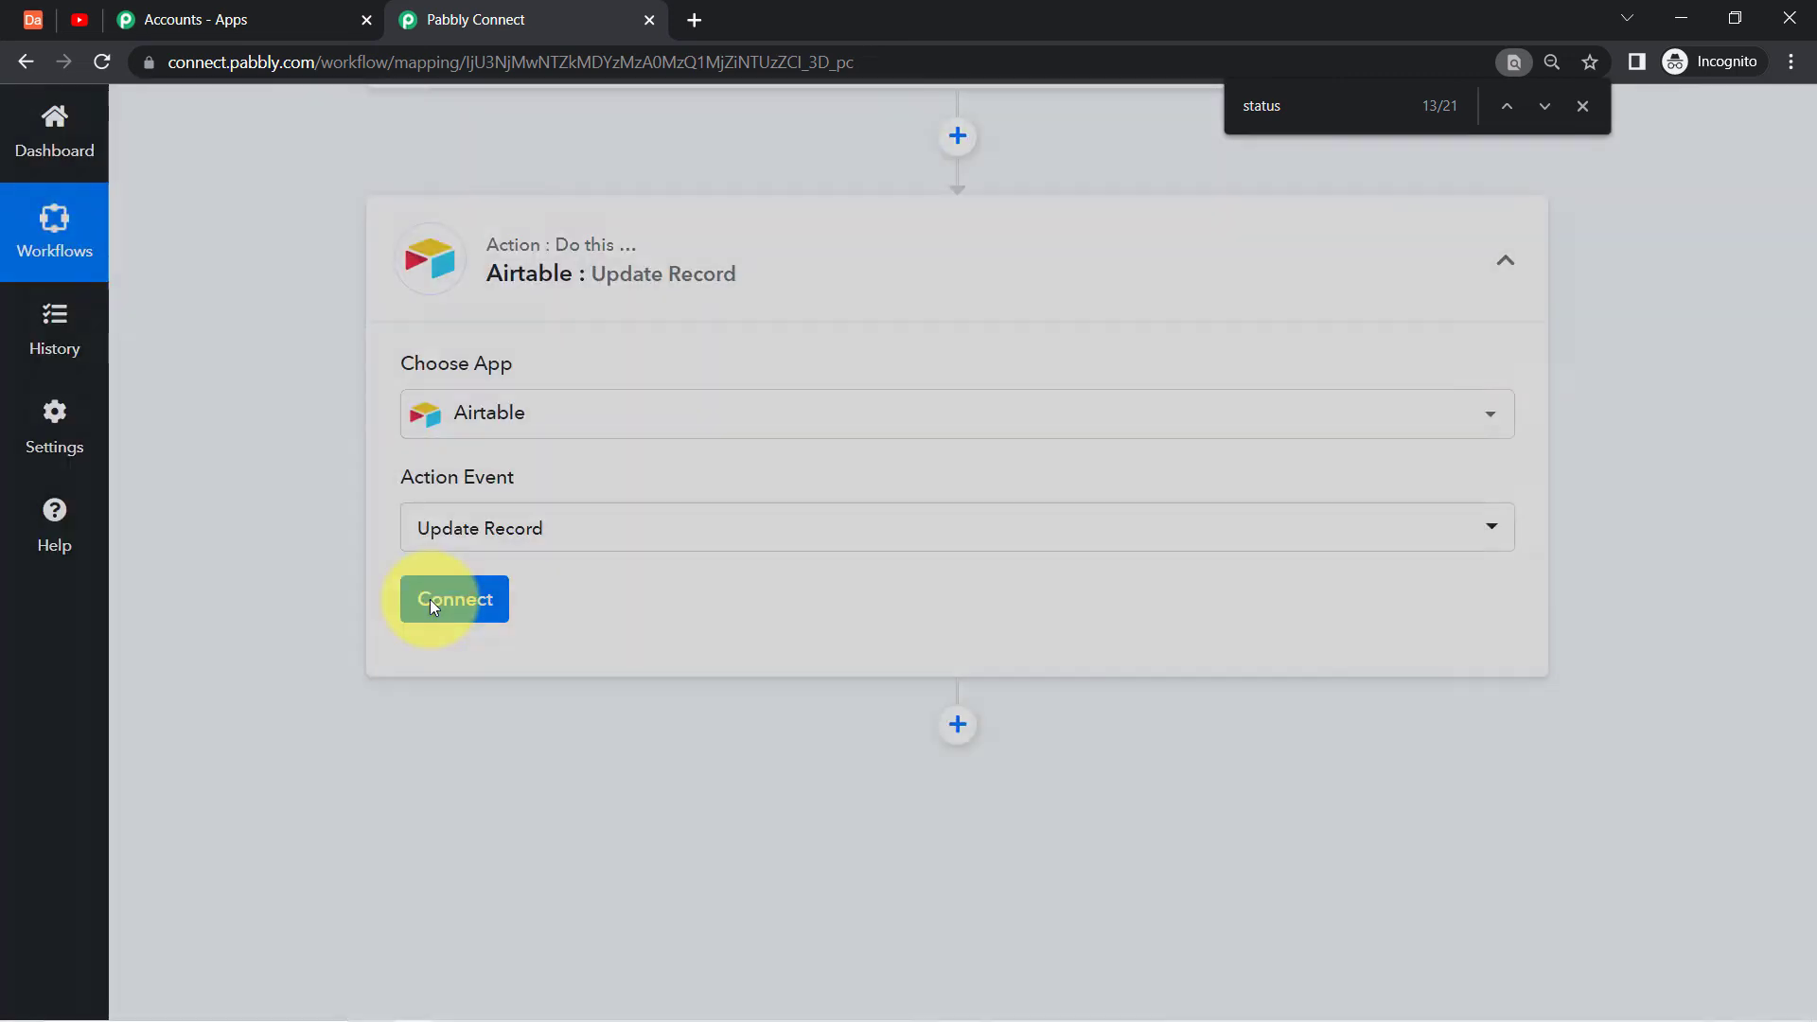
pyautogui.click(429, 605)
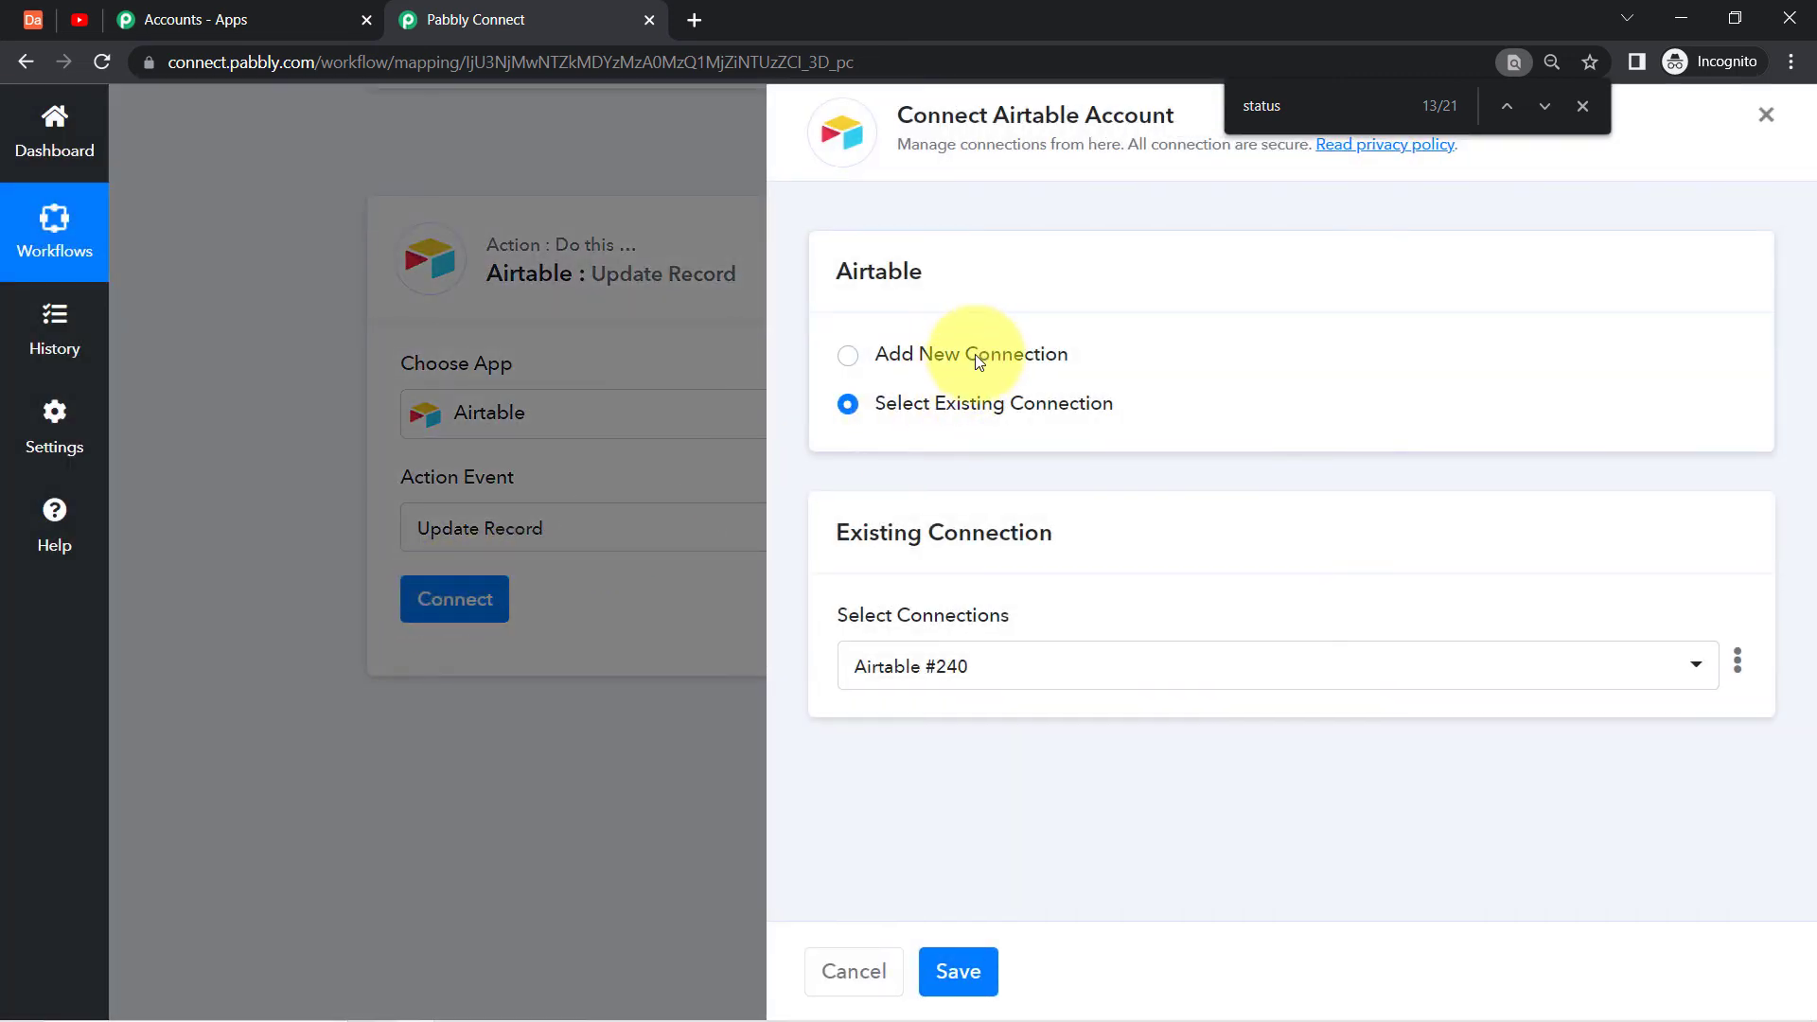
pyautogui.click(1584, 108)
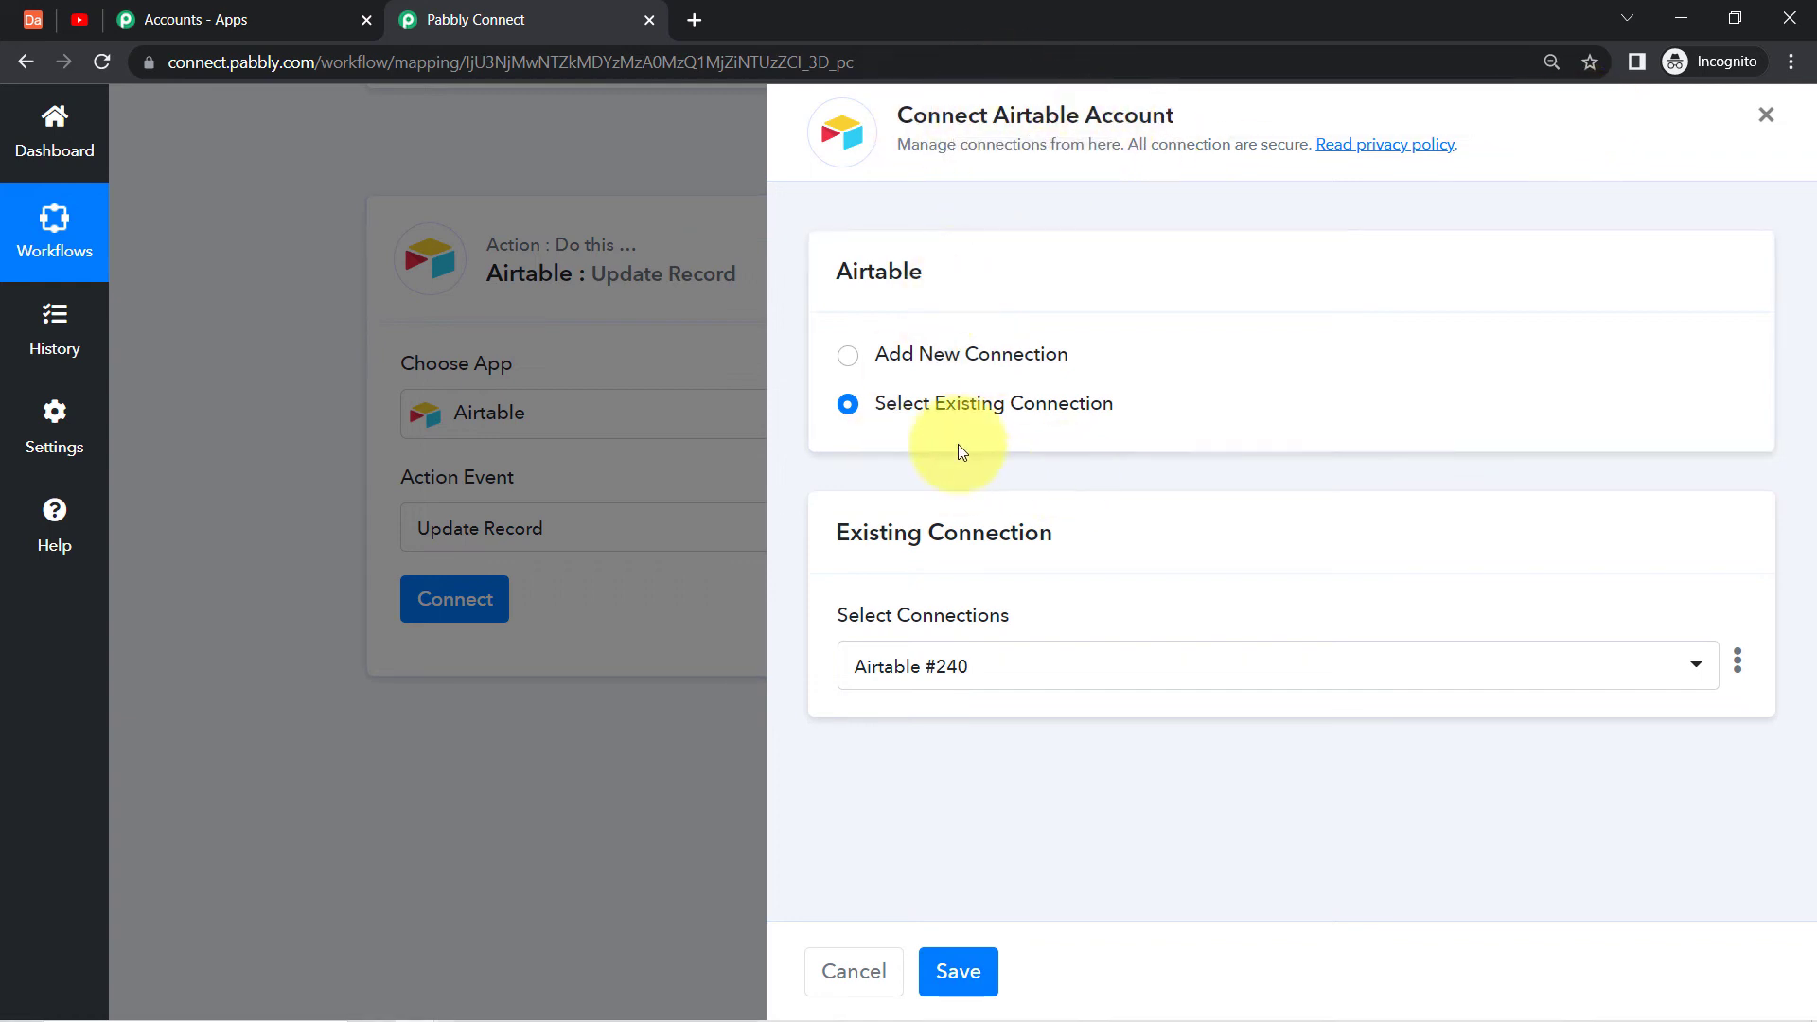
pyautogui.click(959, 972)
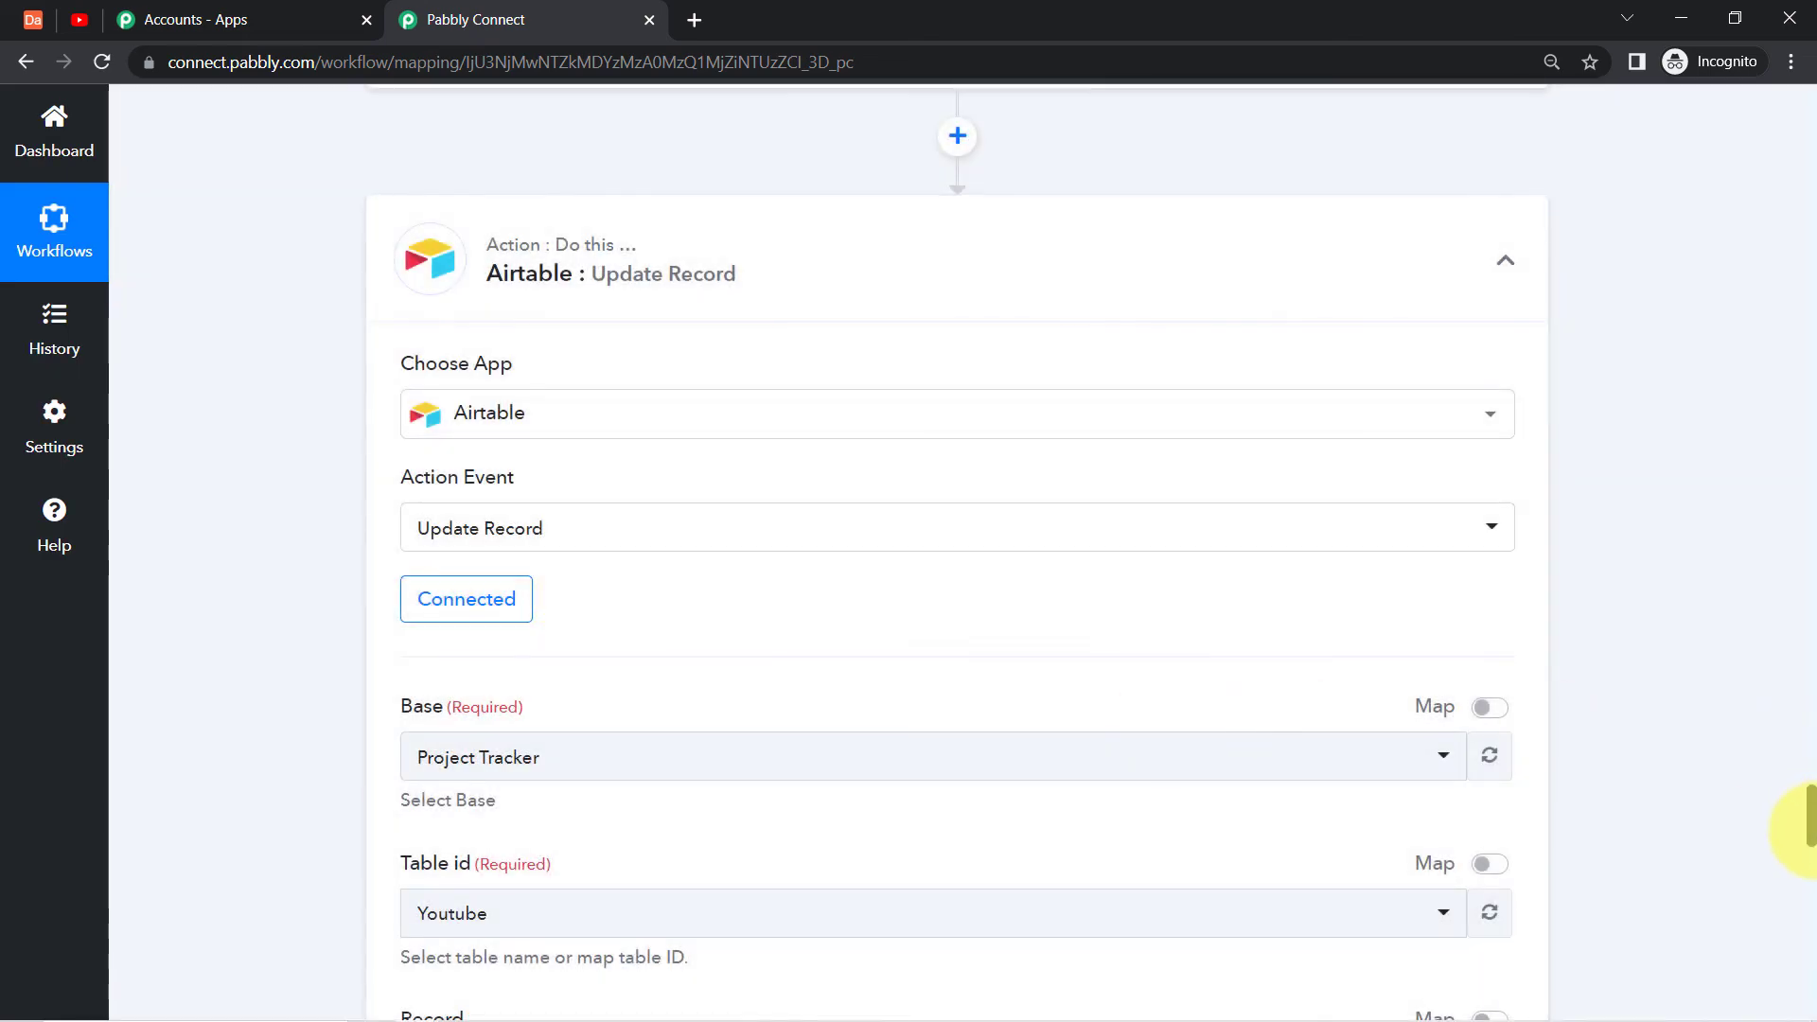
# Choose Daily YouTube Videos to Be Publish as the base for the Update Record step.
pyautogui.moveTo(1810, 828); pyautogui.dragTo(1810, 852)
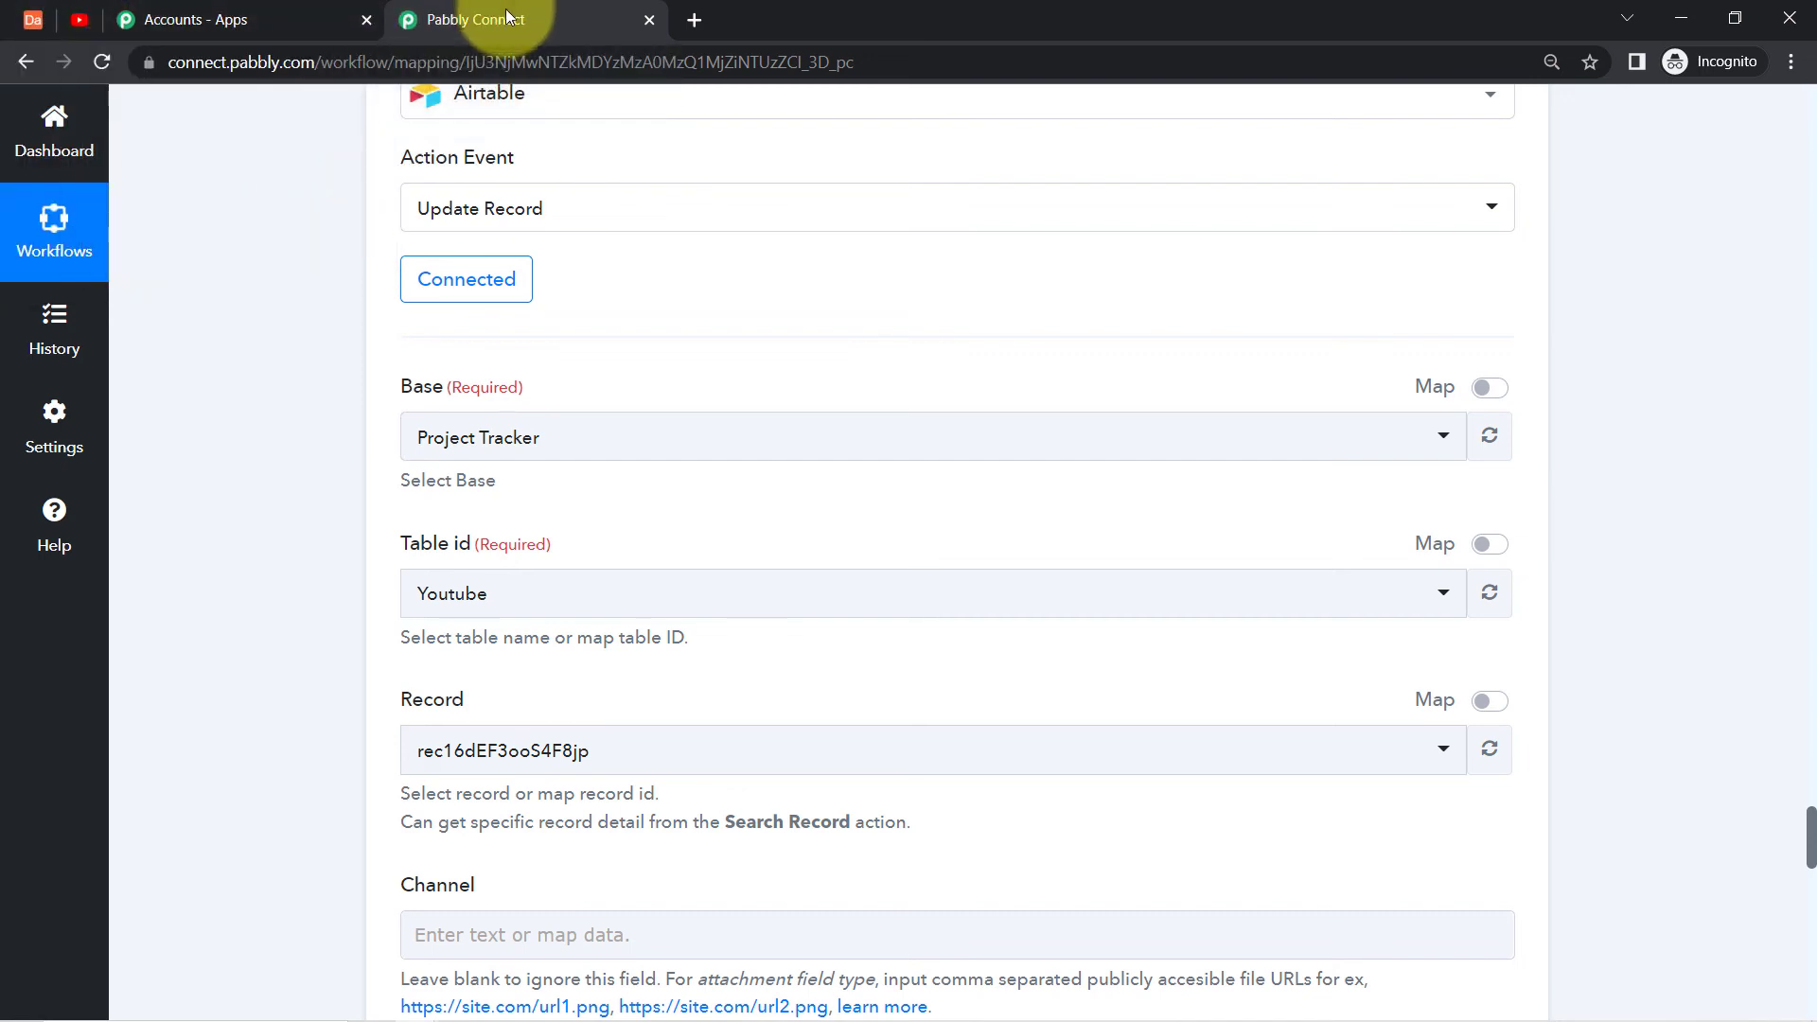
pyautogui.click(438, 452)
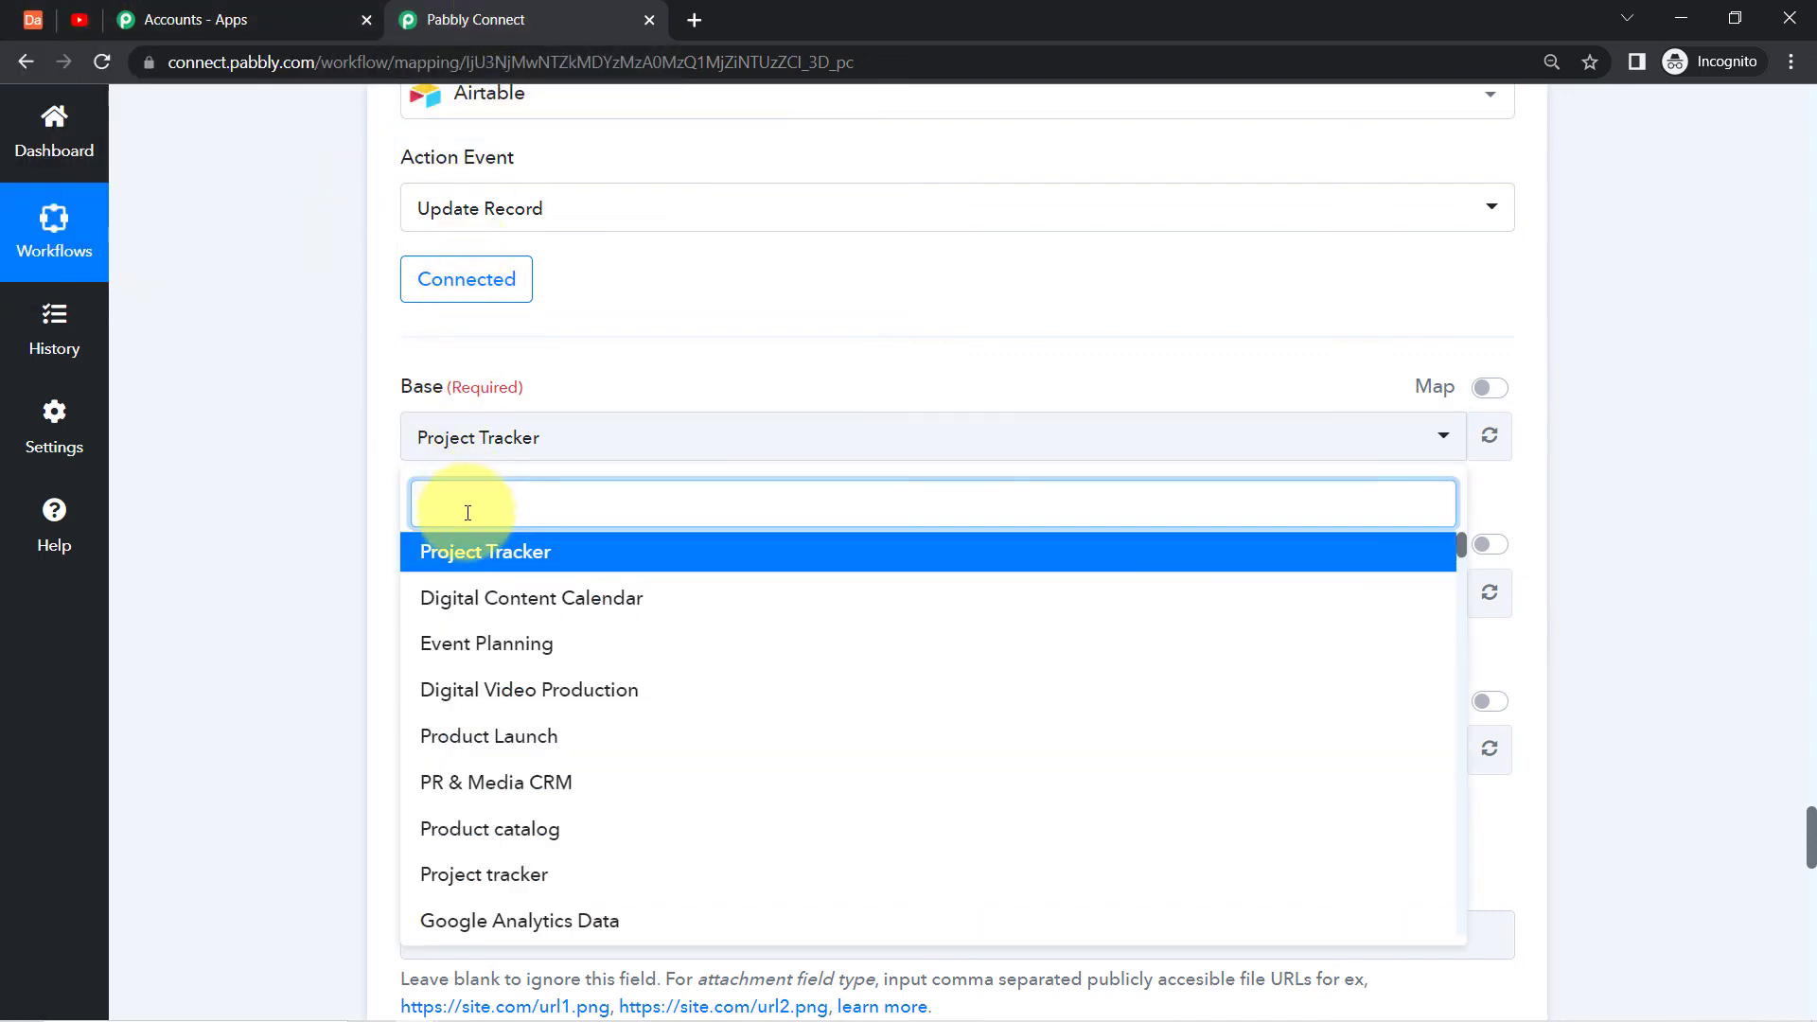
pyautogui.write('dai')
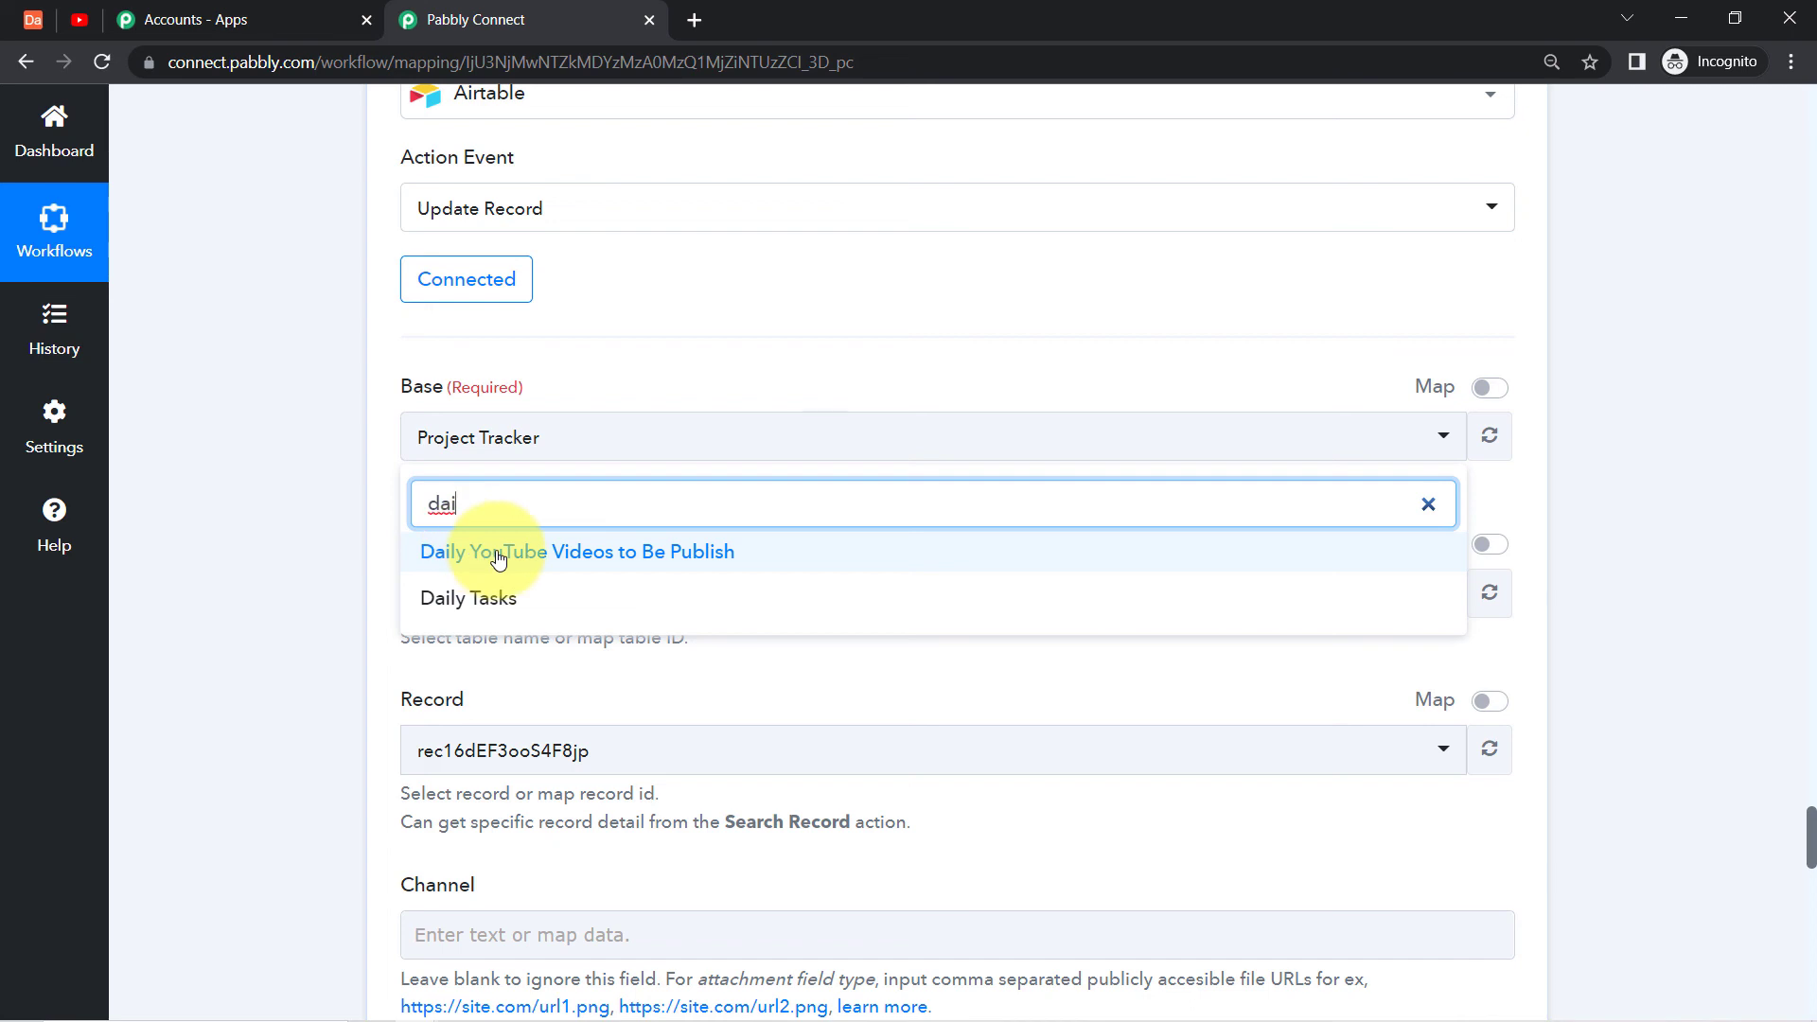
pyautogui.click(499, 558)
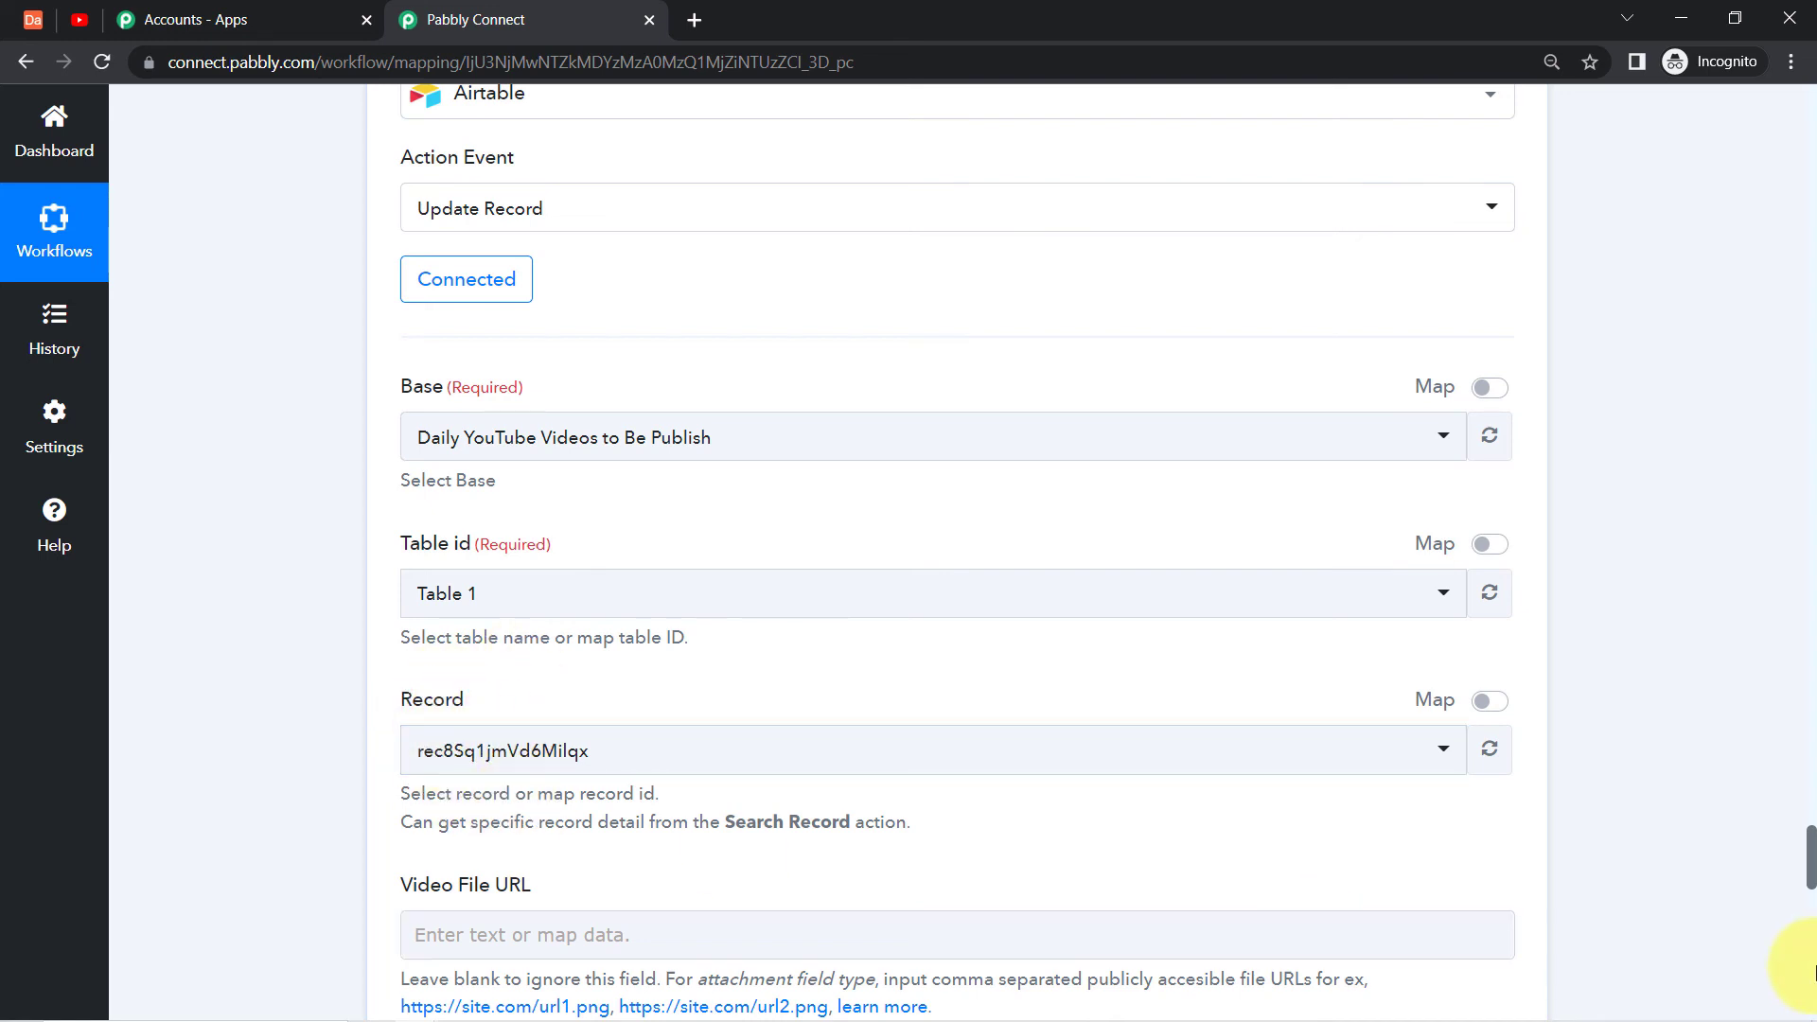
# Enable mapping for the Record field and replace its value with the Id from the Airtable New Record trigger.
pyautogui.moveTo(1810, 866); pyautogui.dragTo(1810, 885)
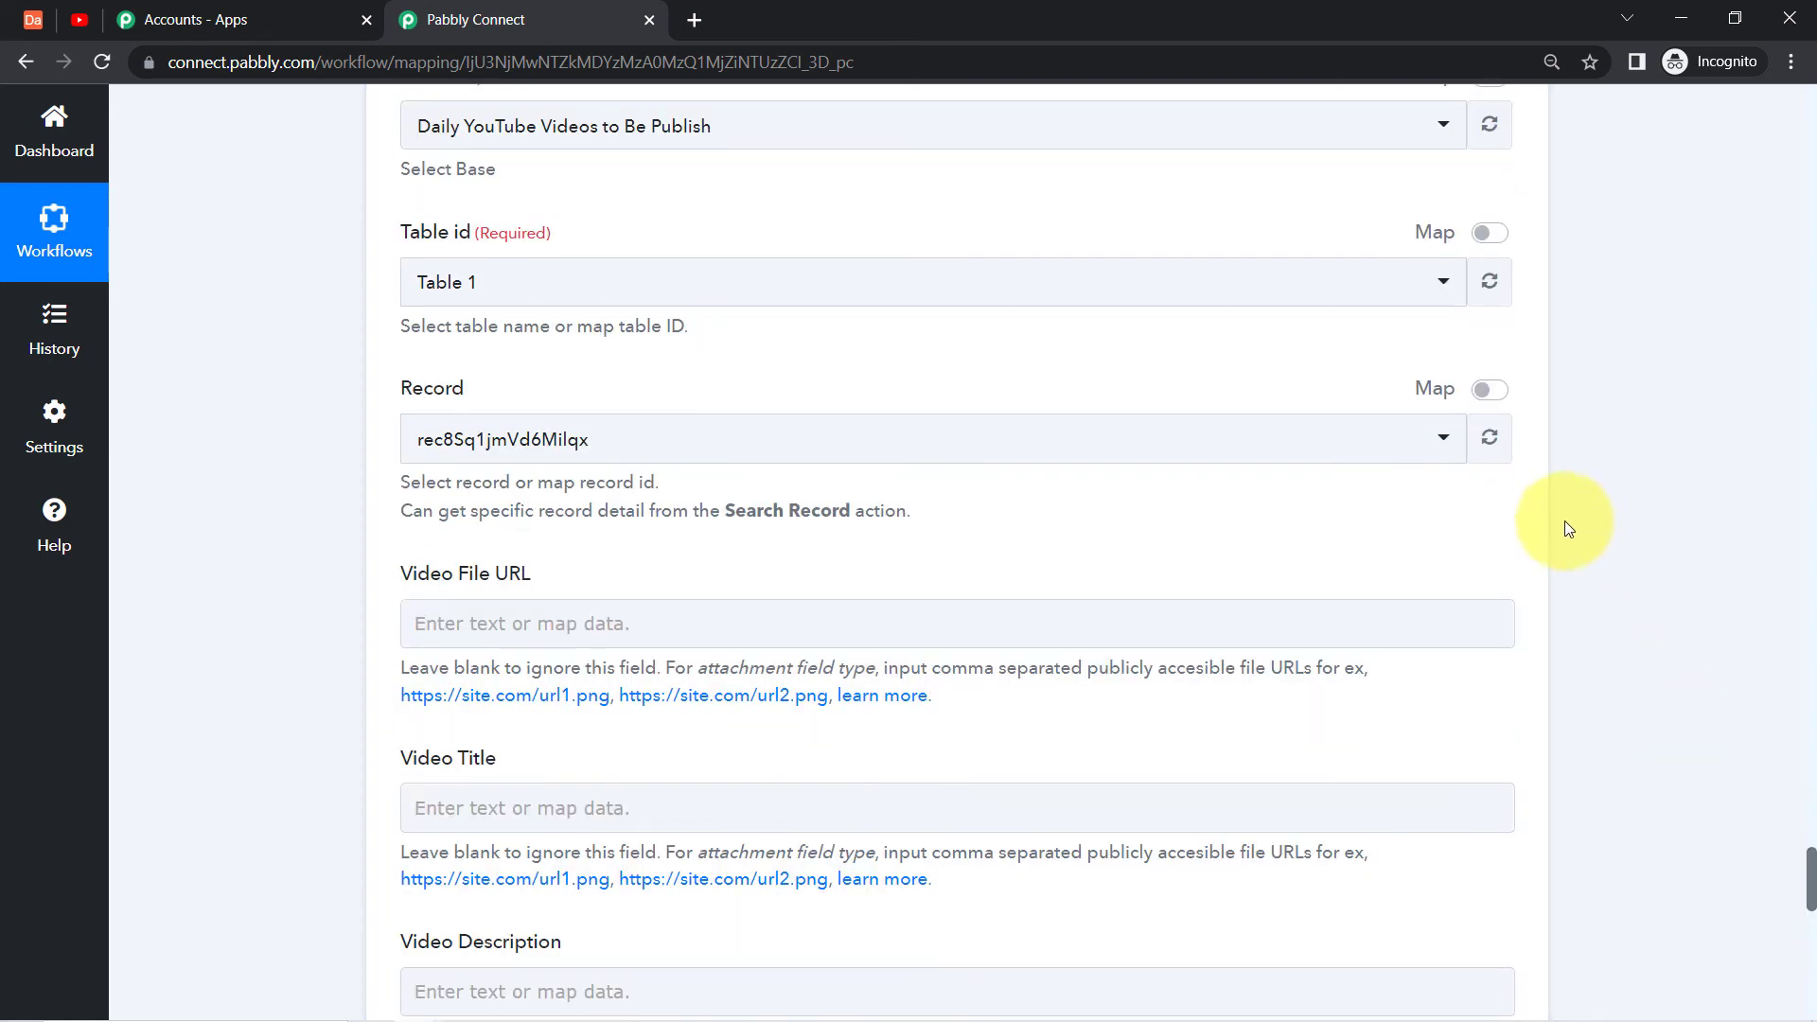
pyautogui.click(1442, 441)
pyautogui.click(1442, 441)
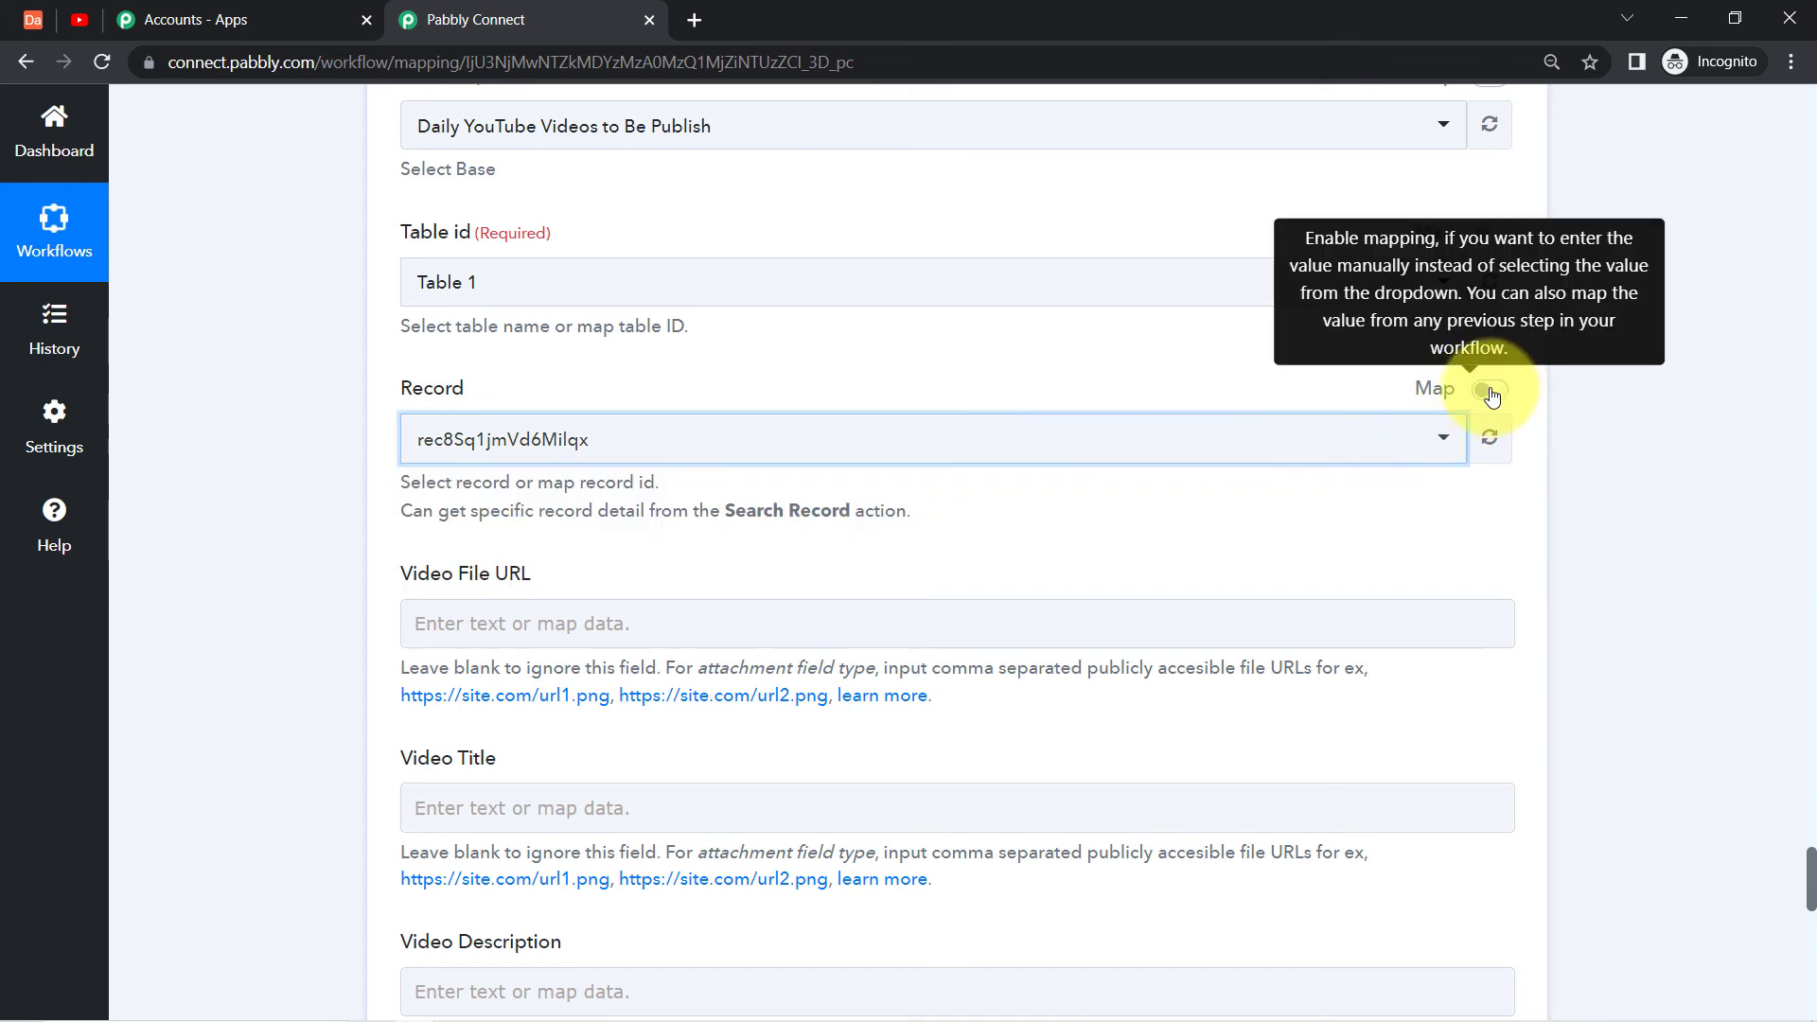
pyautogui.click(1490, 391)
pyautogui.doubleClick(685, 427)
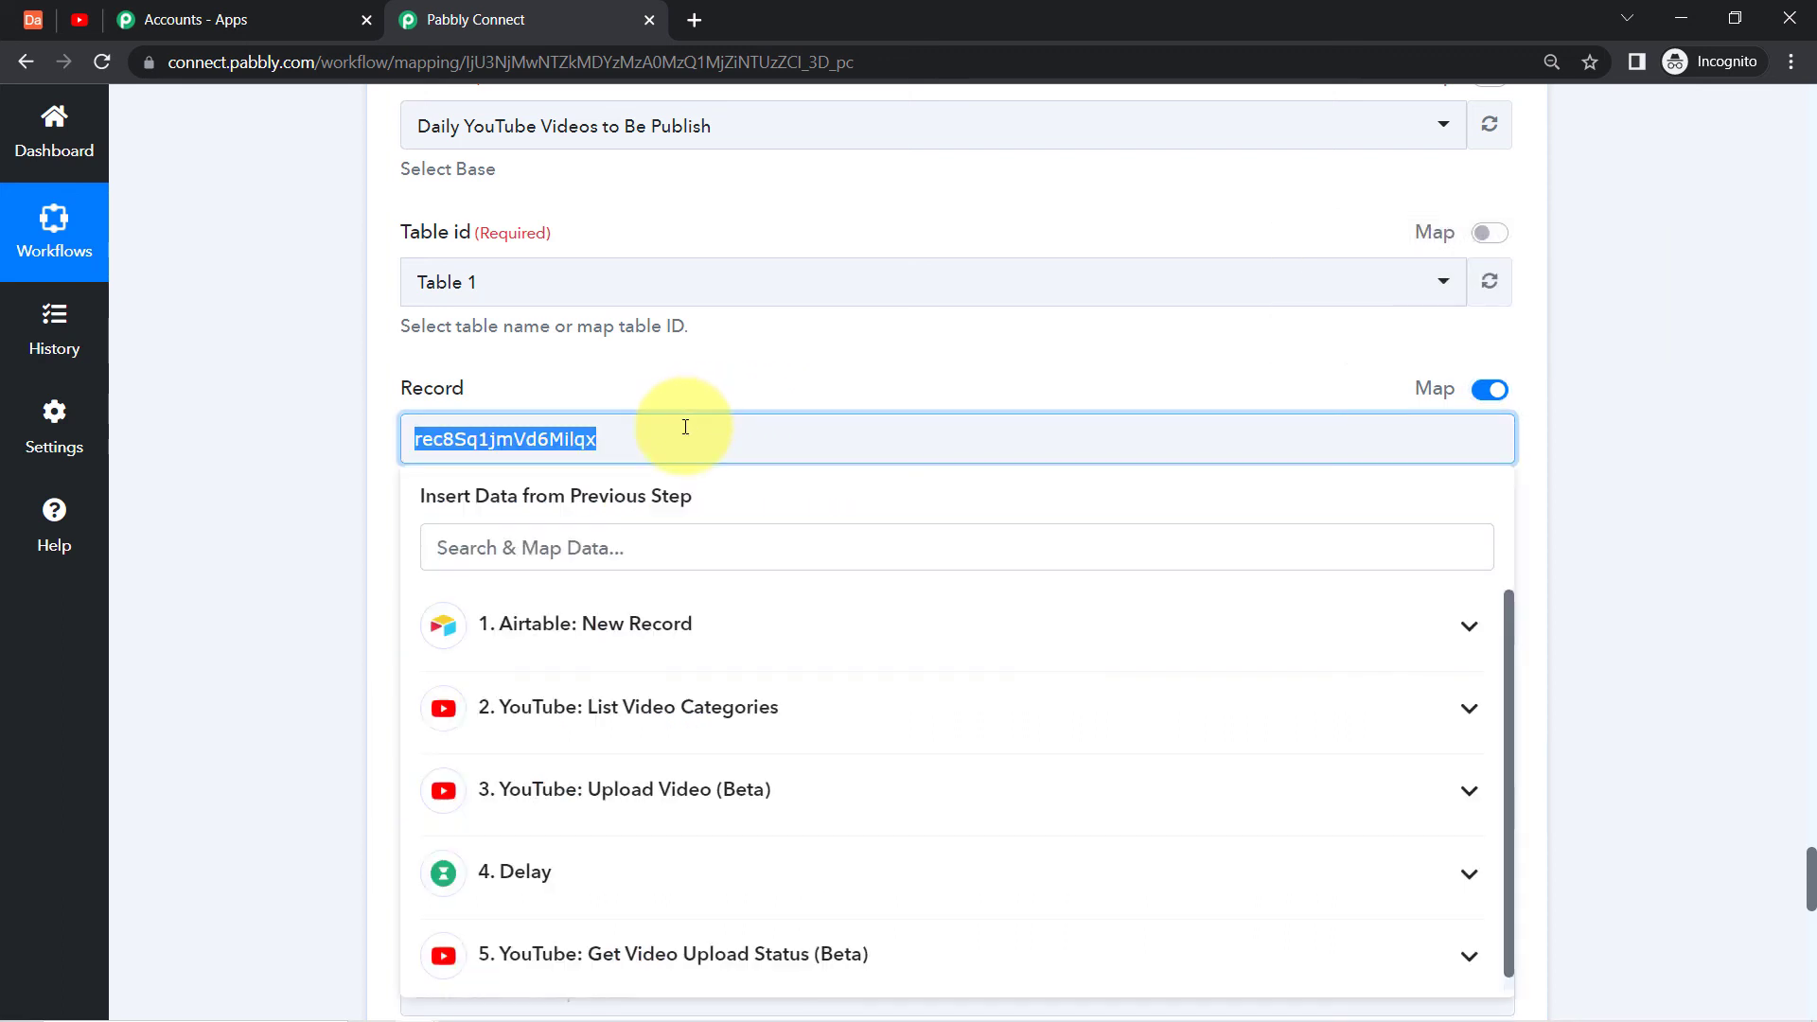
pyautogui.press('BackSpace')
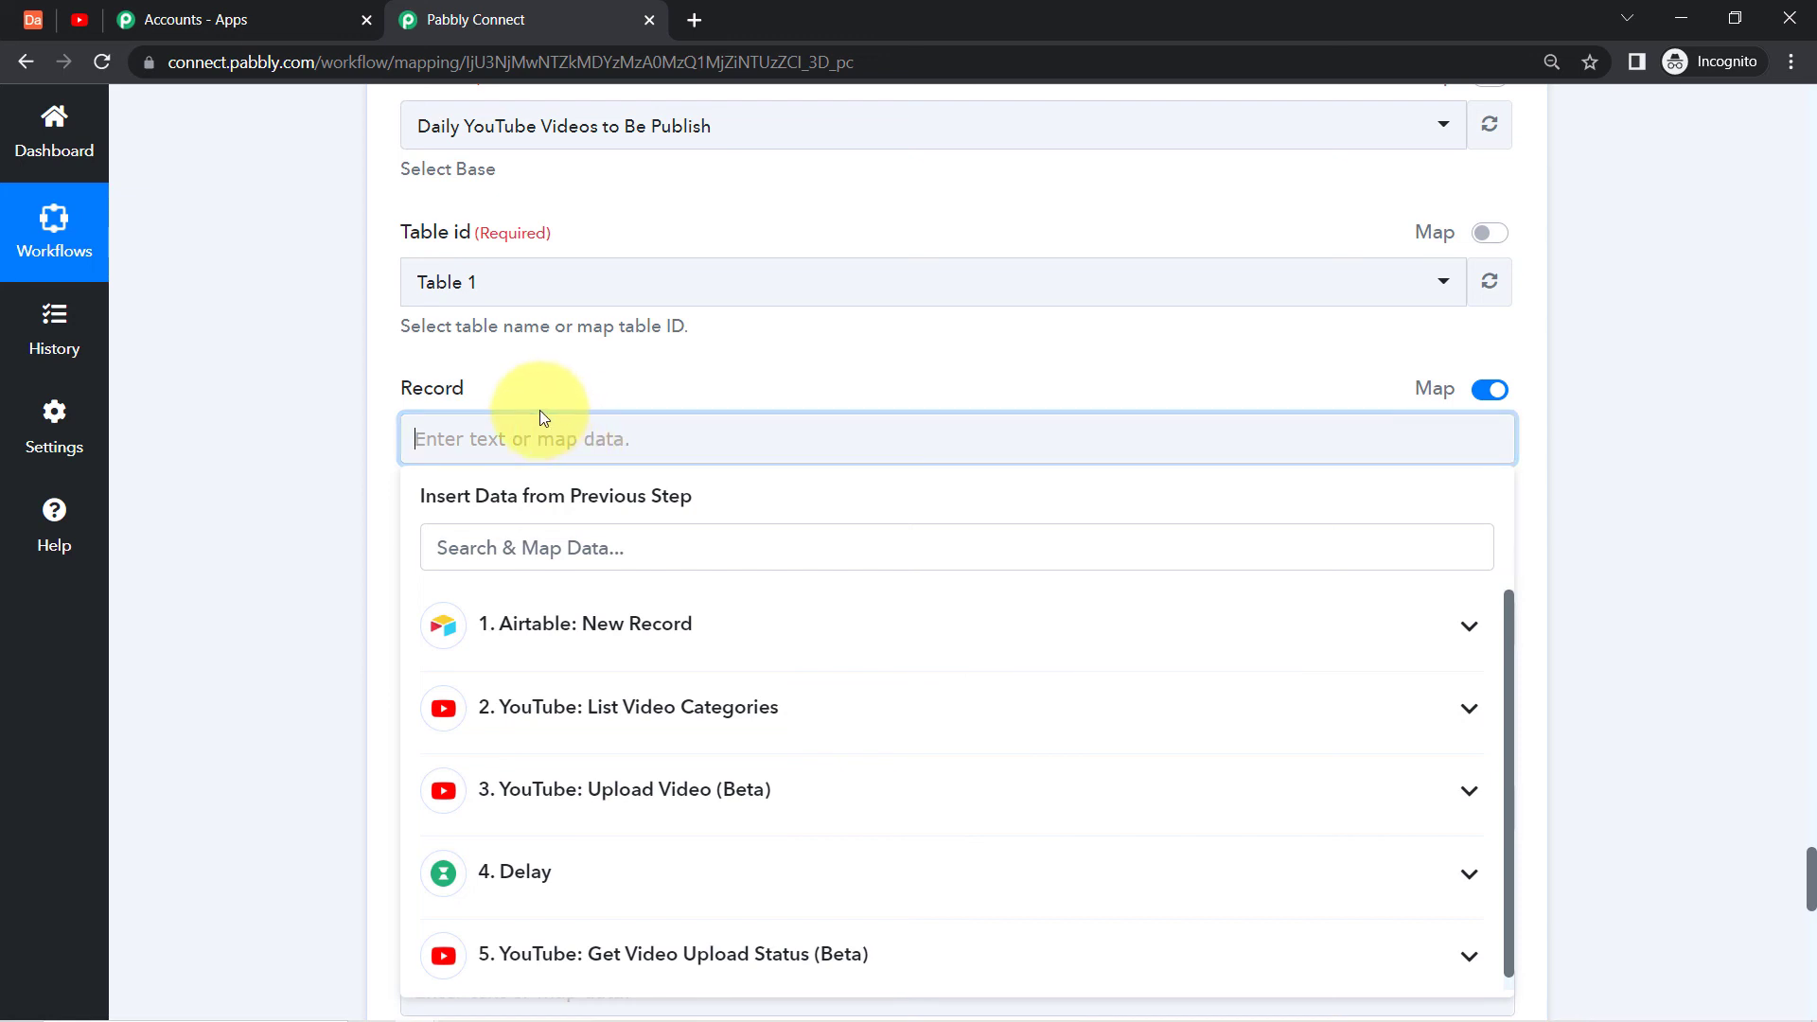
pyautogui.click(34, 19)
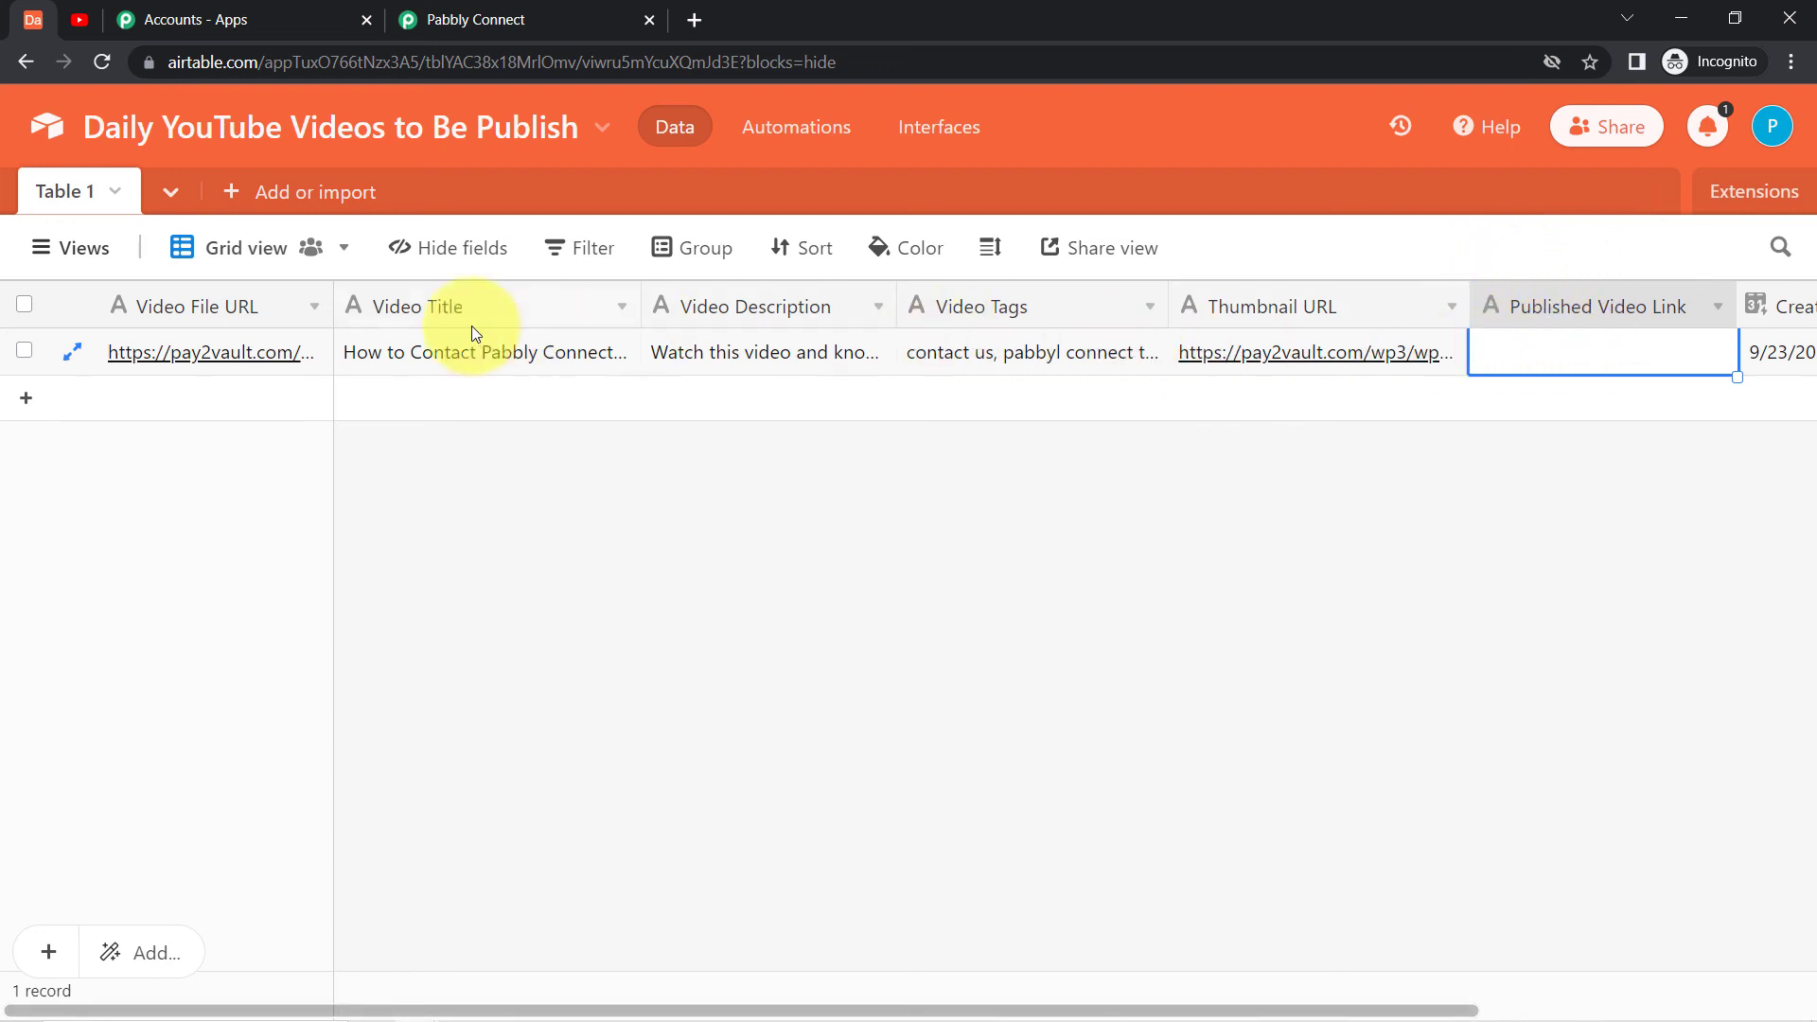
pyautogui.click(539, 13)
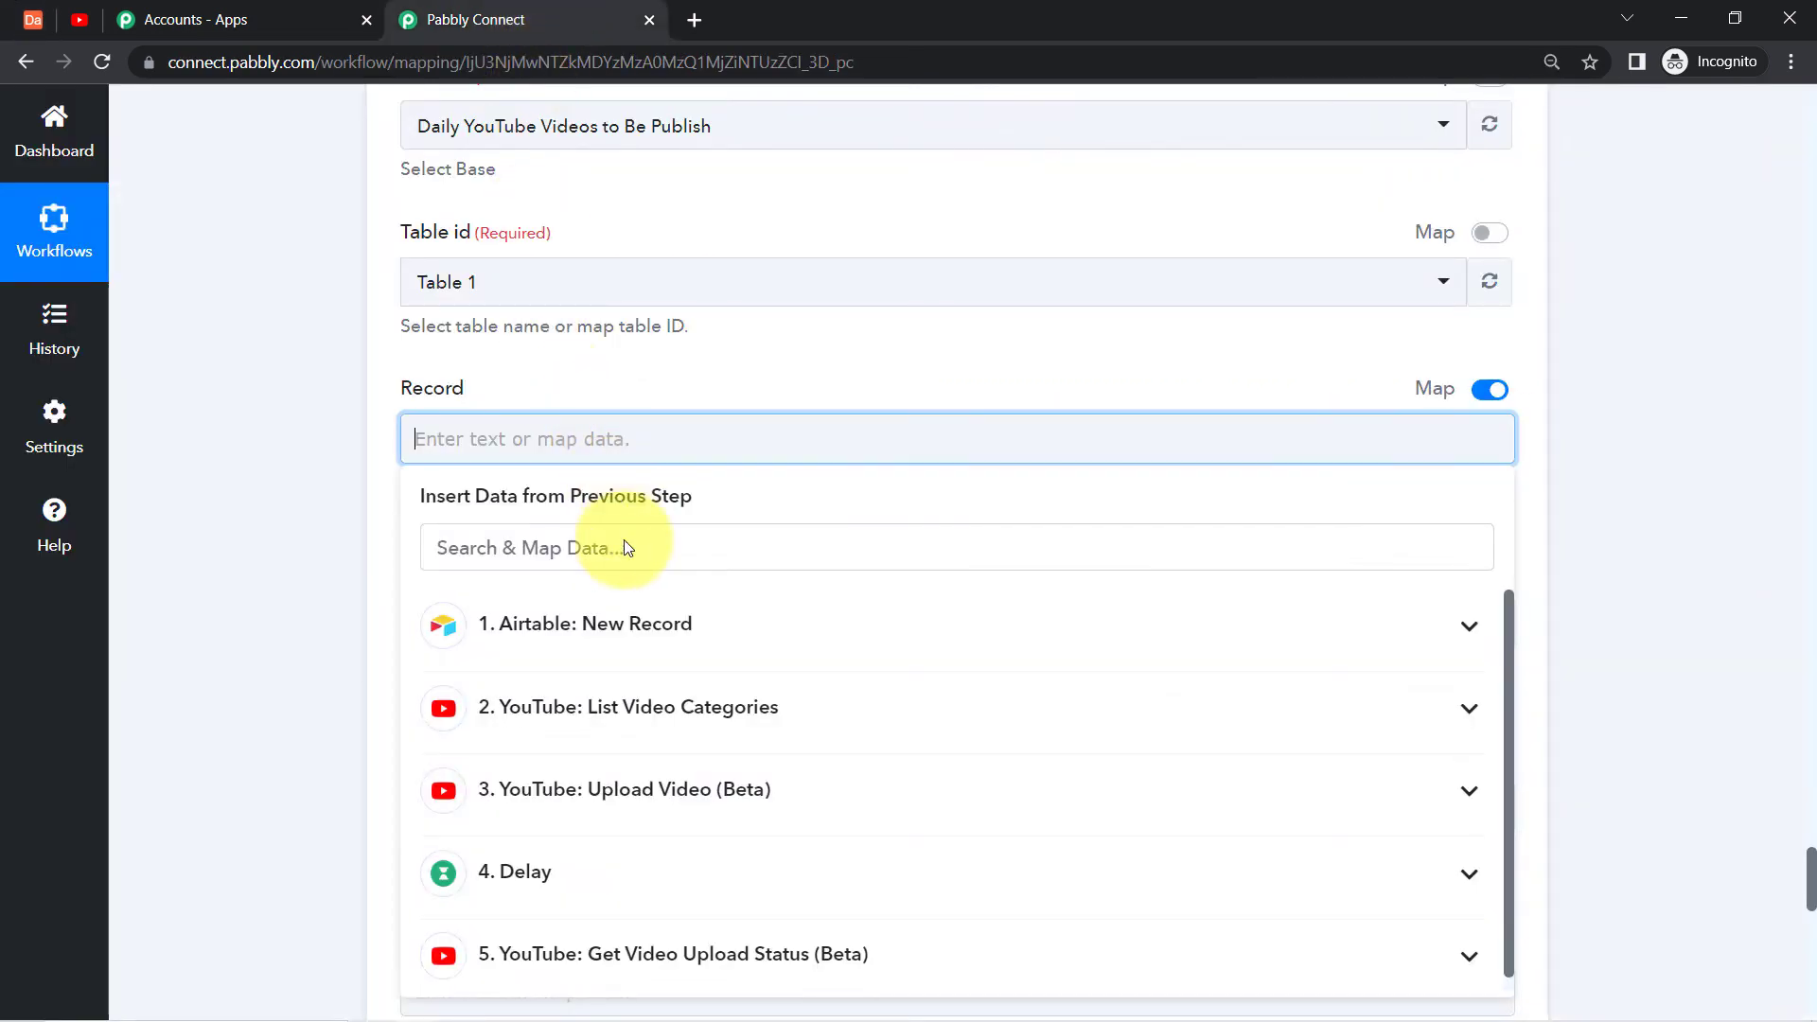
pyautogui.click(617, 652)
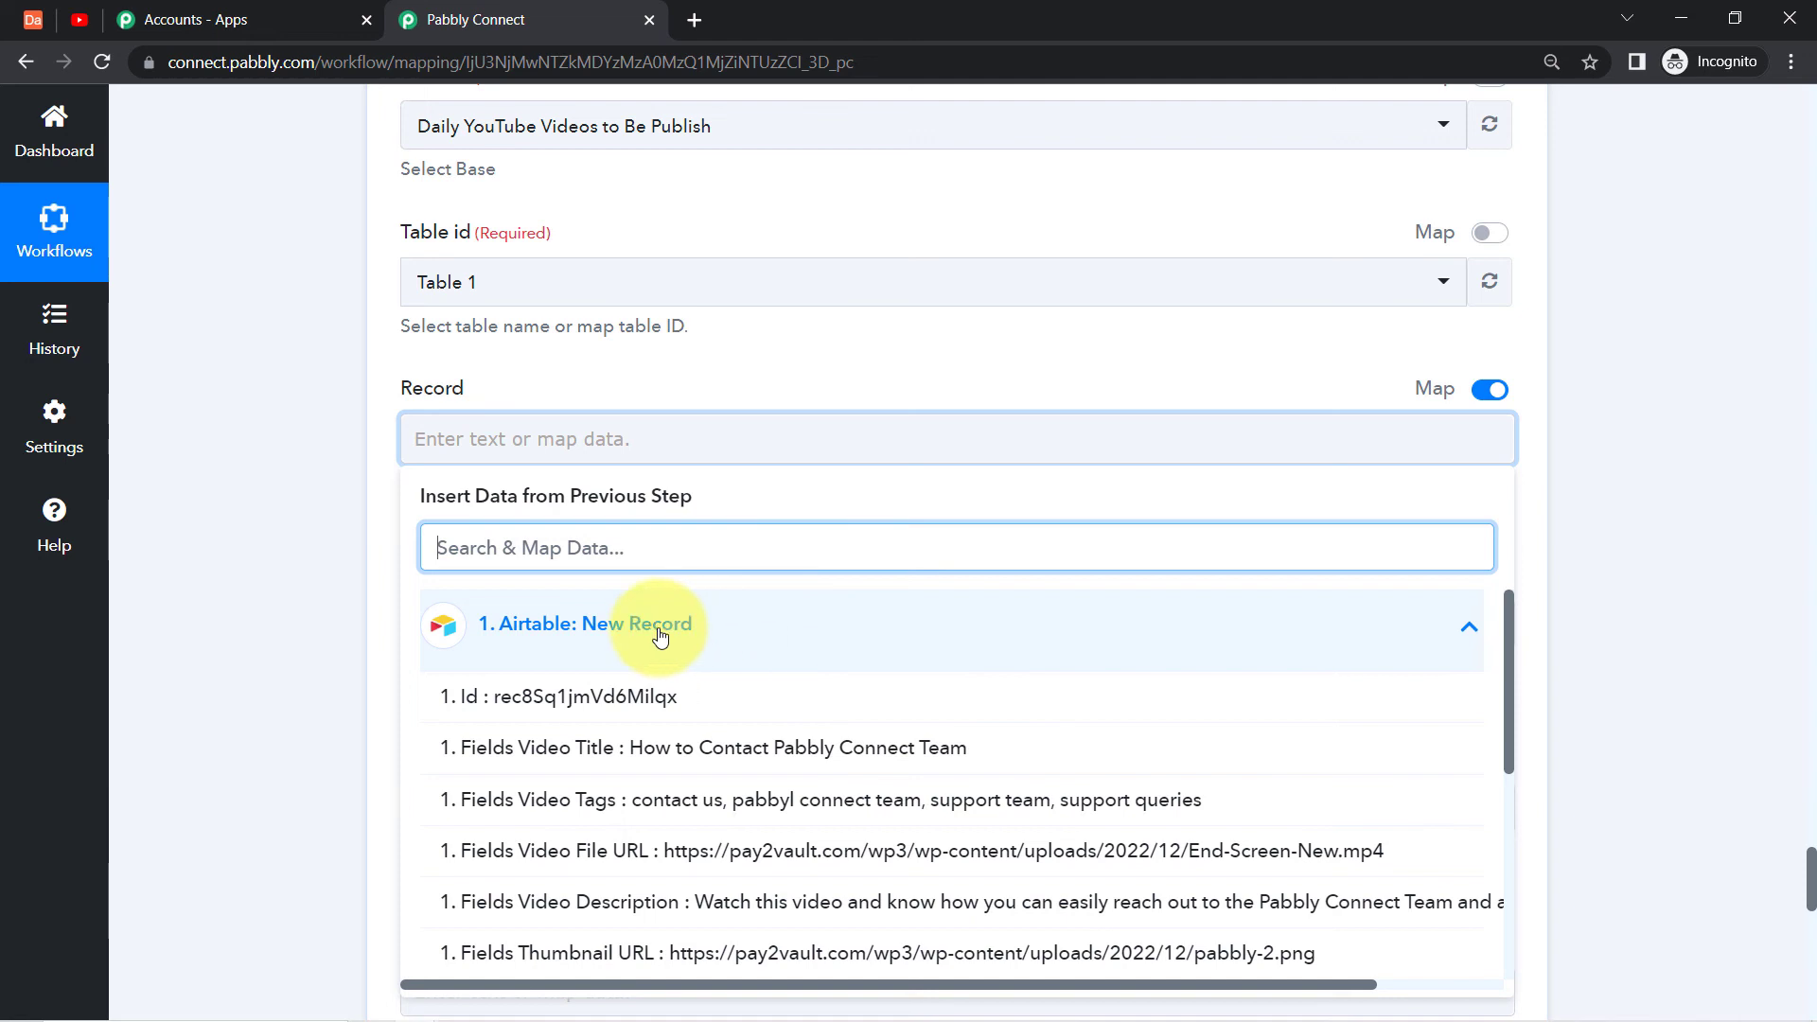
pyautogui.click(580, 715)
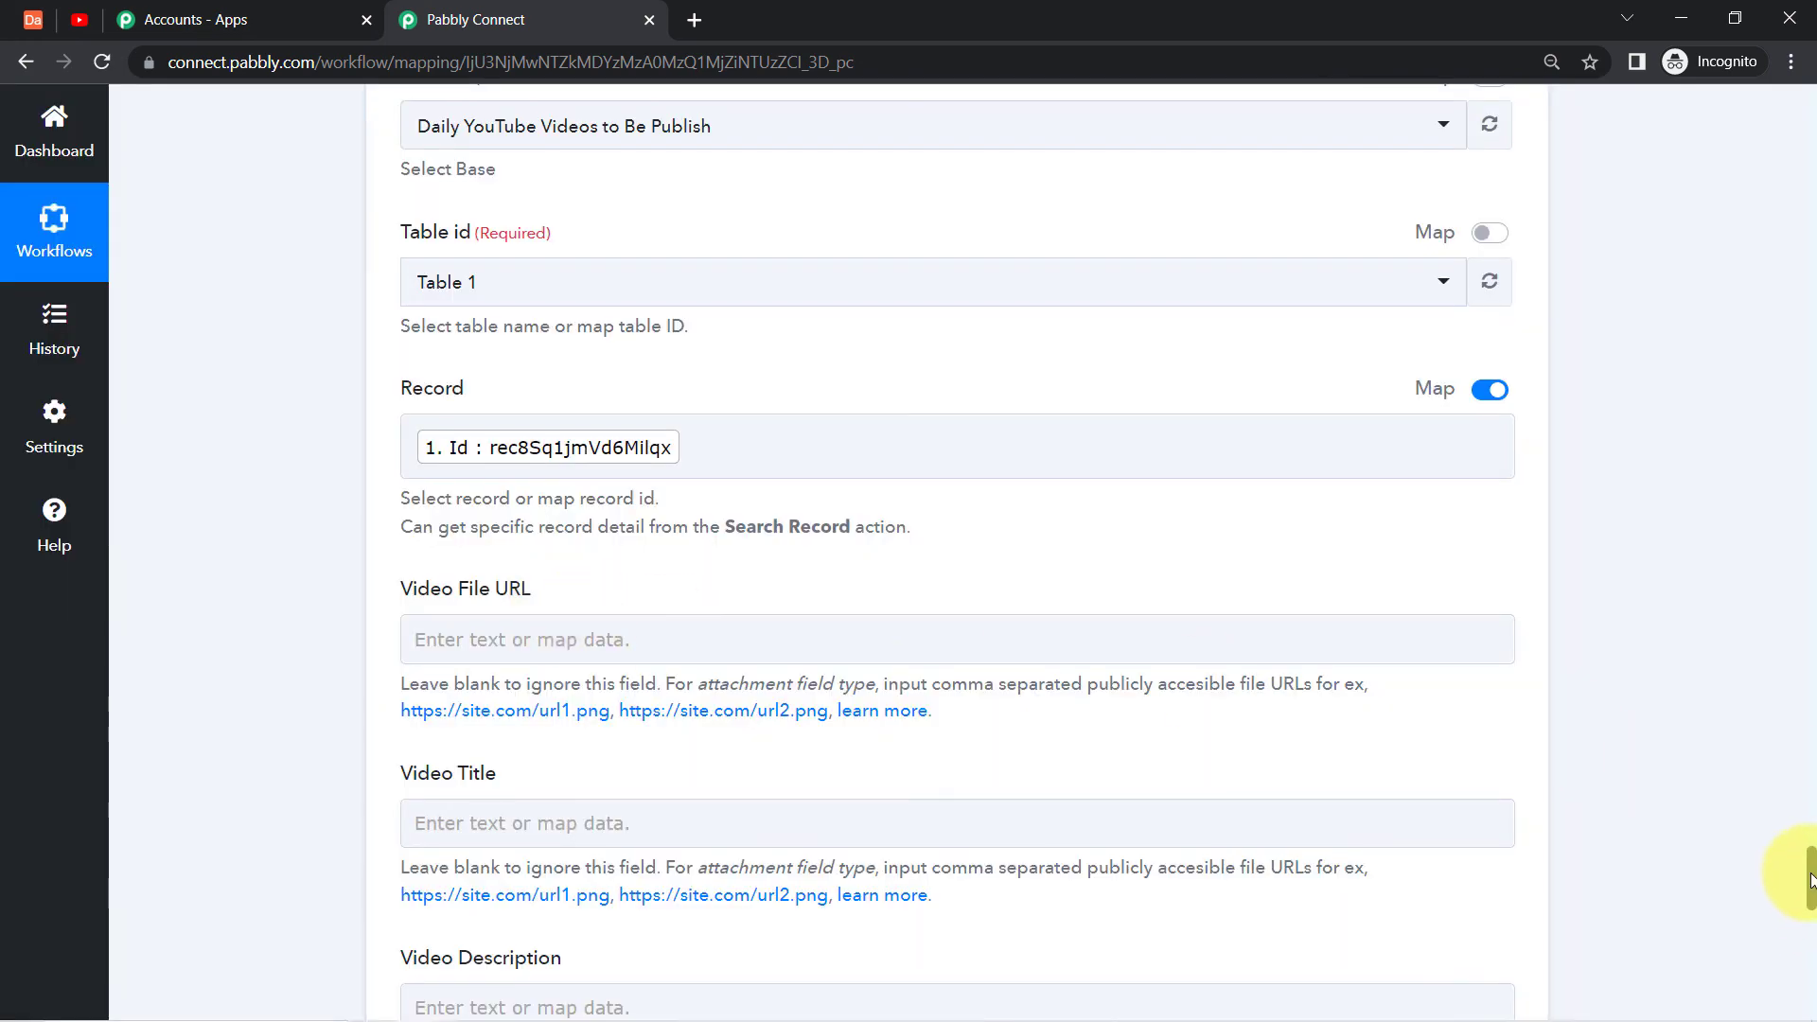
# Map the Published Video Link field to the YouTubeResponse VideoUrl from the Get Video Upload Status step.
pyautogui.moveTo(1811, 880); pyautogui.dragTo(1811, 951)
pyautogui.click(448, 470)
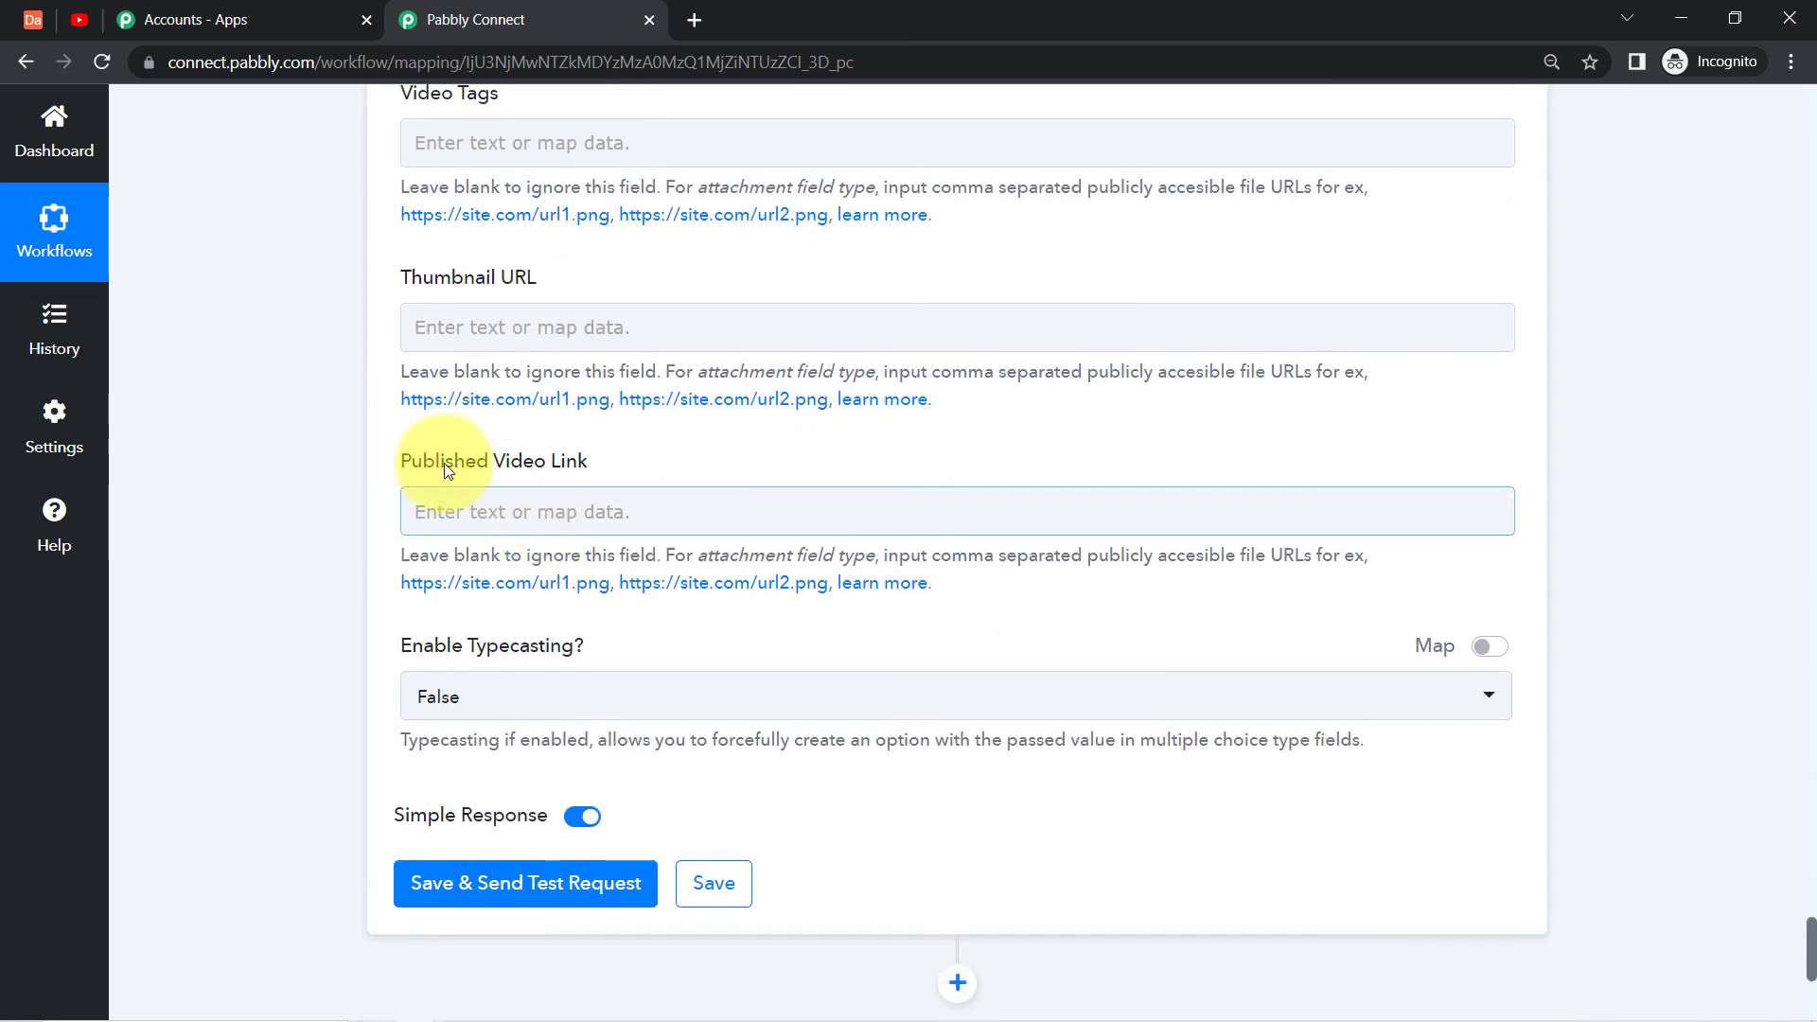
pyautogui.moveTo(411, 464); pyautogui.dragTo(577, 466)
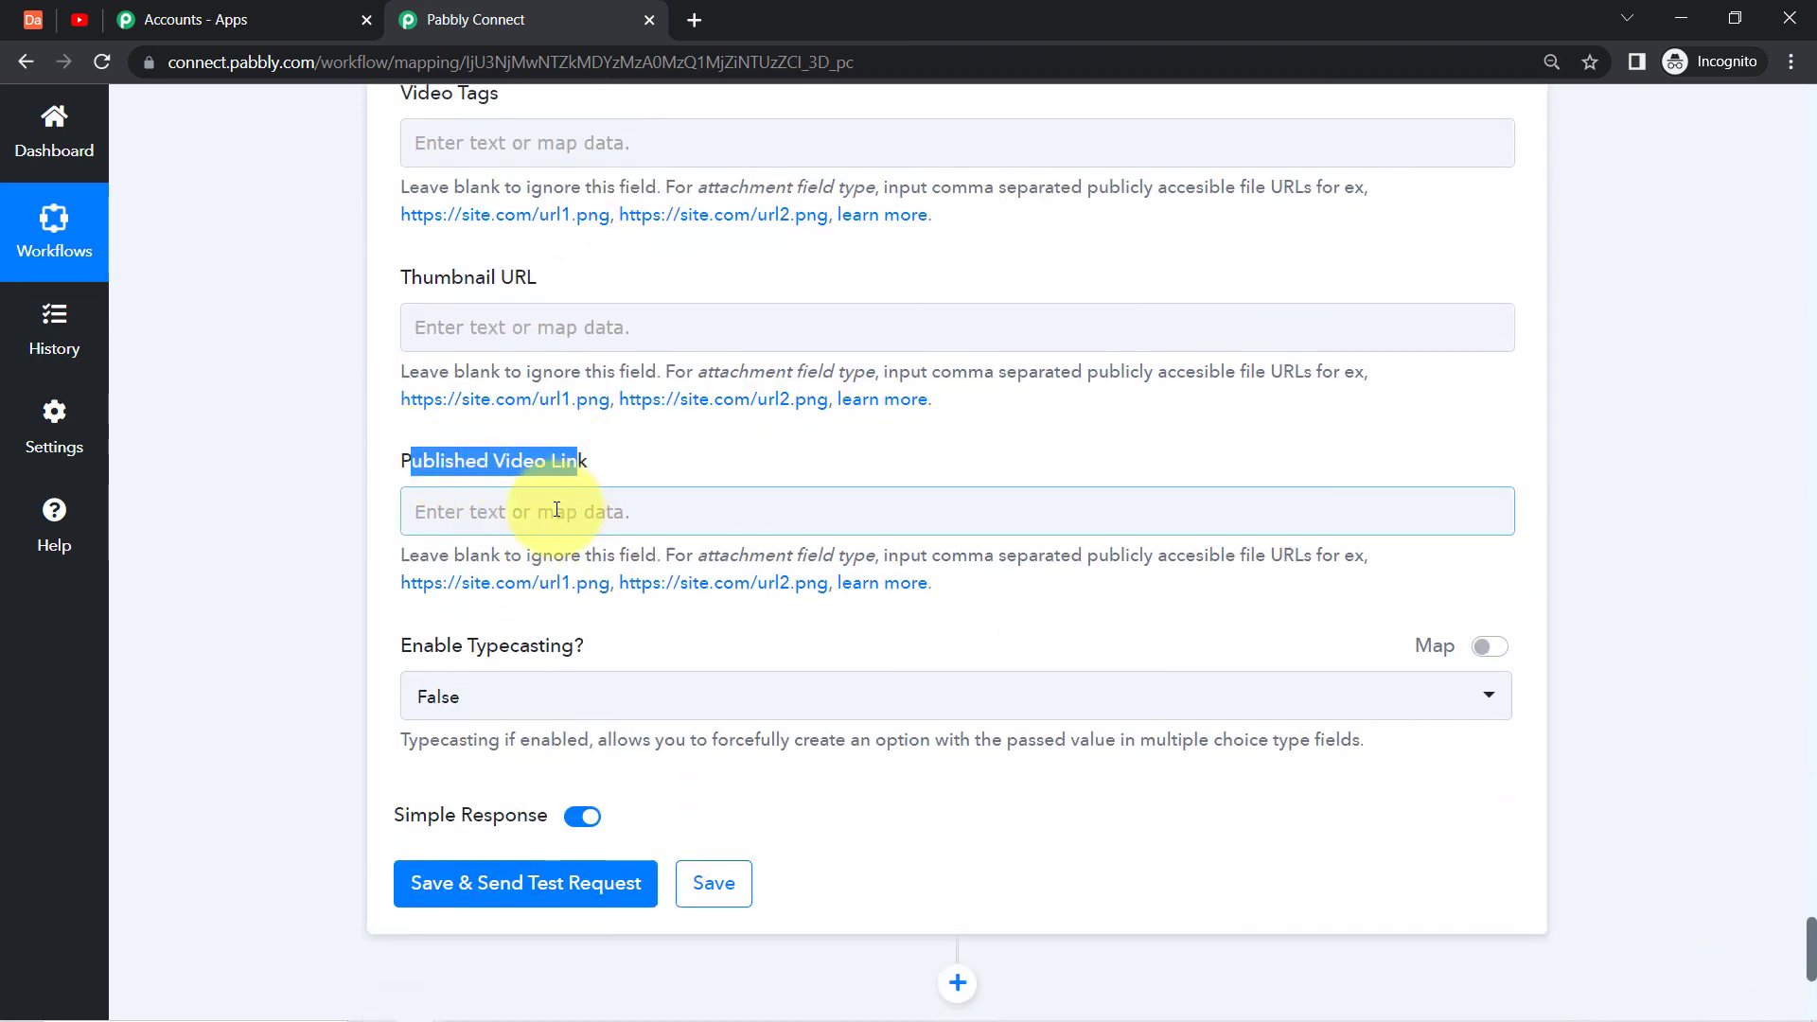
pyautogui.click(553, 515)
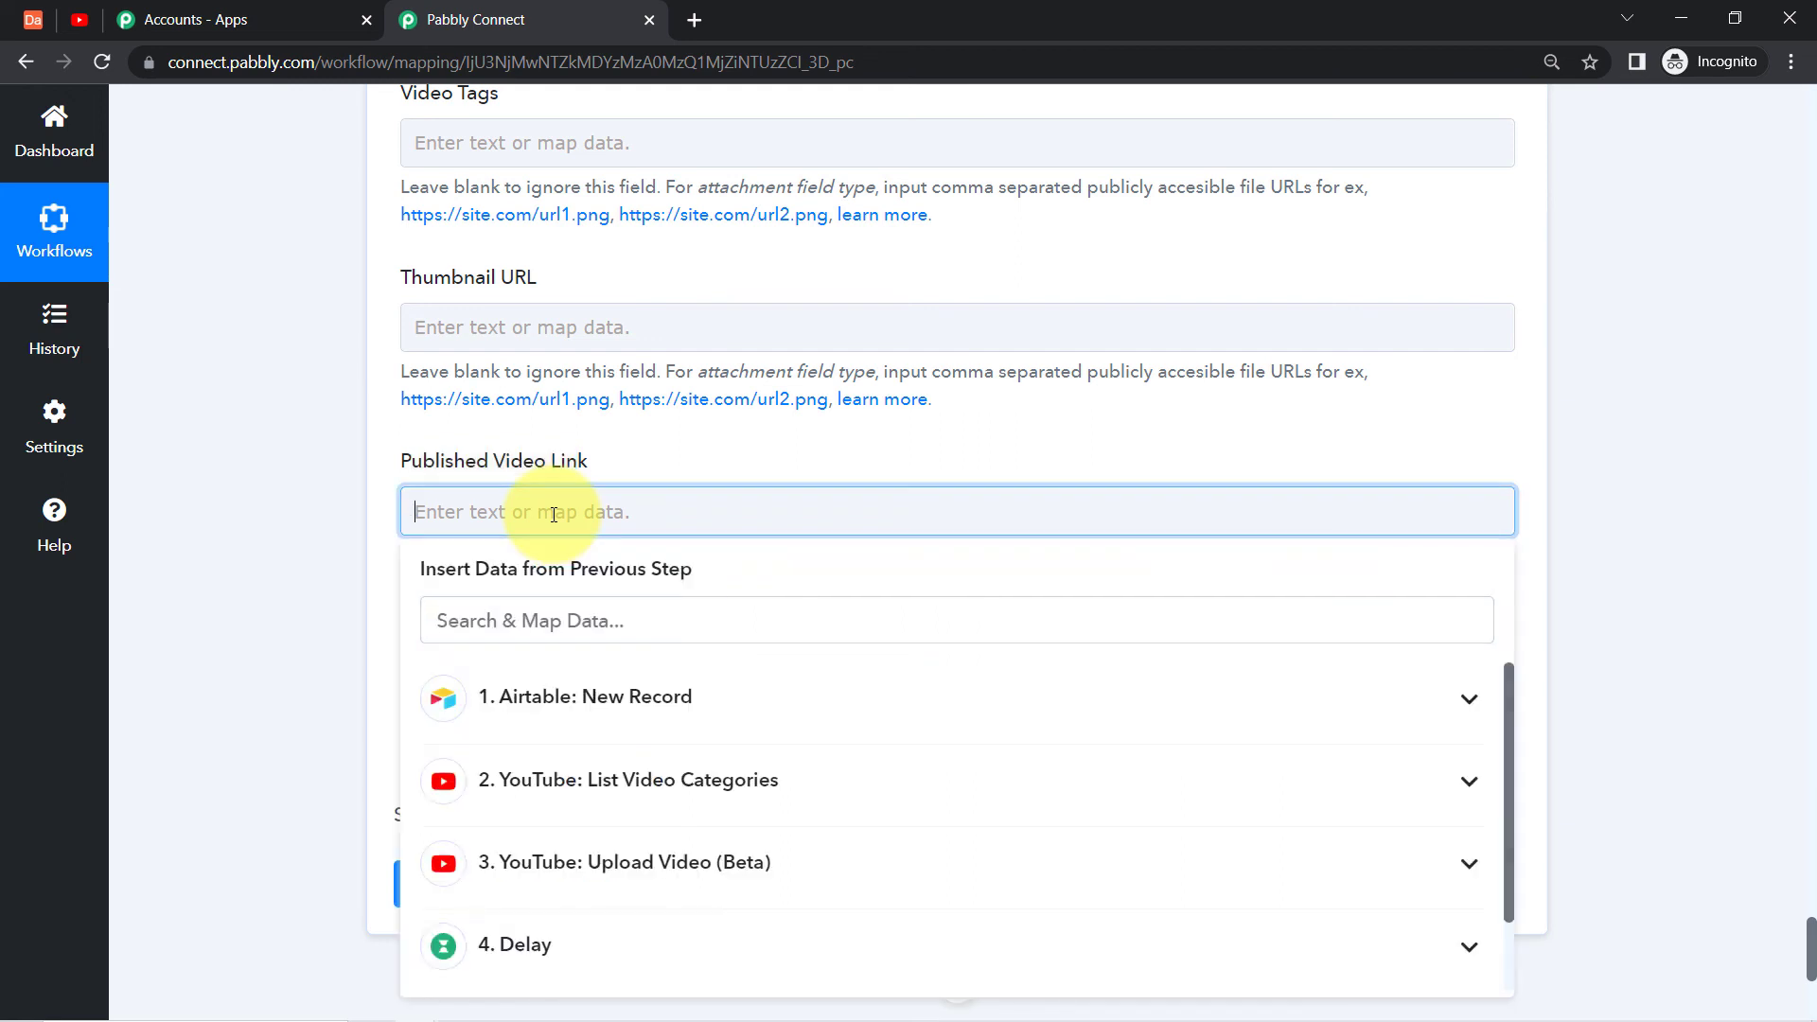
pyautogui.click(653, 861)
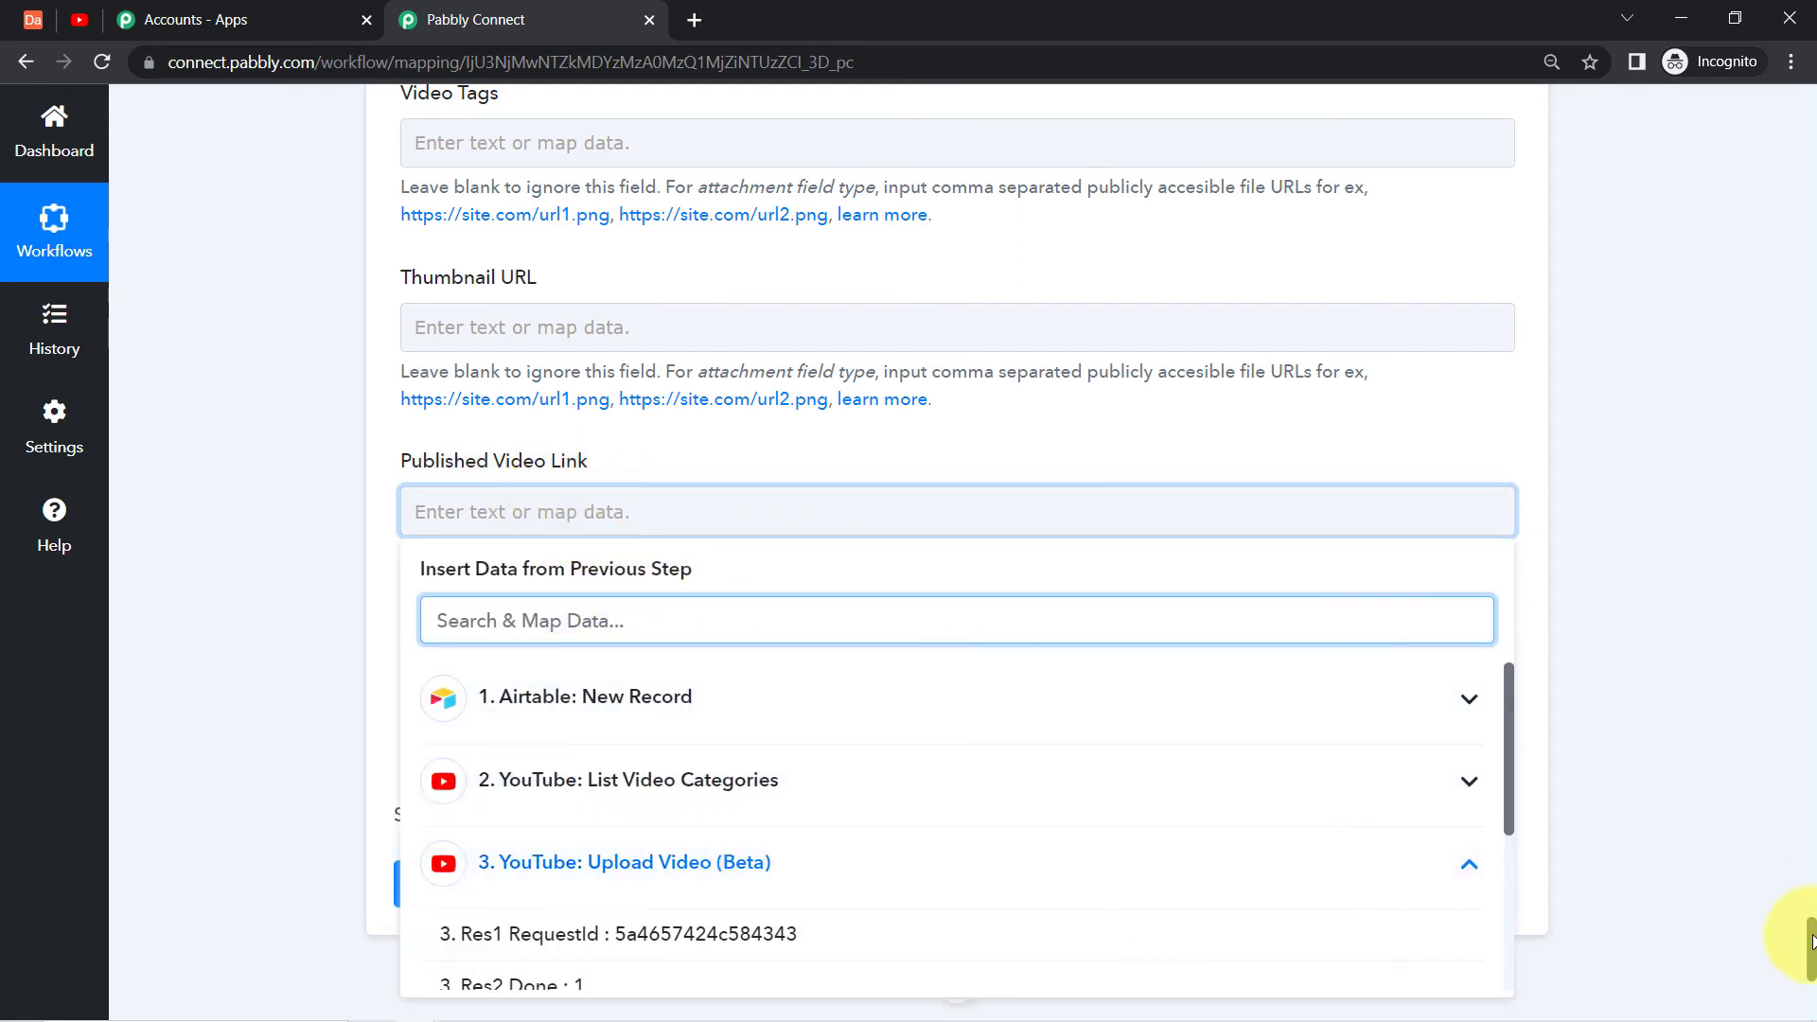
pyautogui.scroll(-1, 1803, 937)
pyautogui.scroll(-5, 1811, 949)
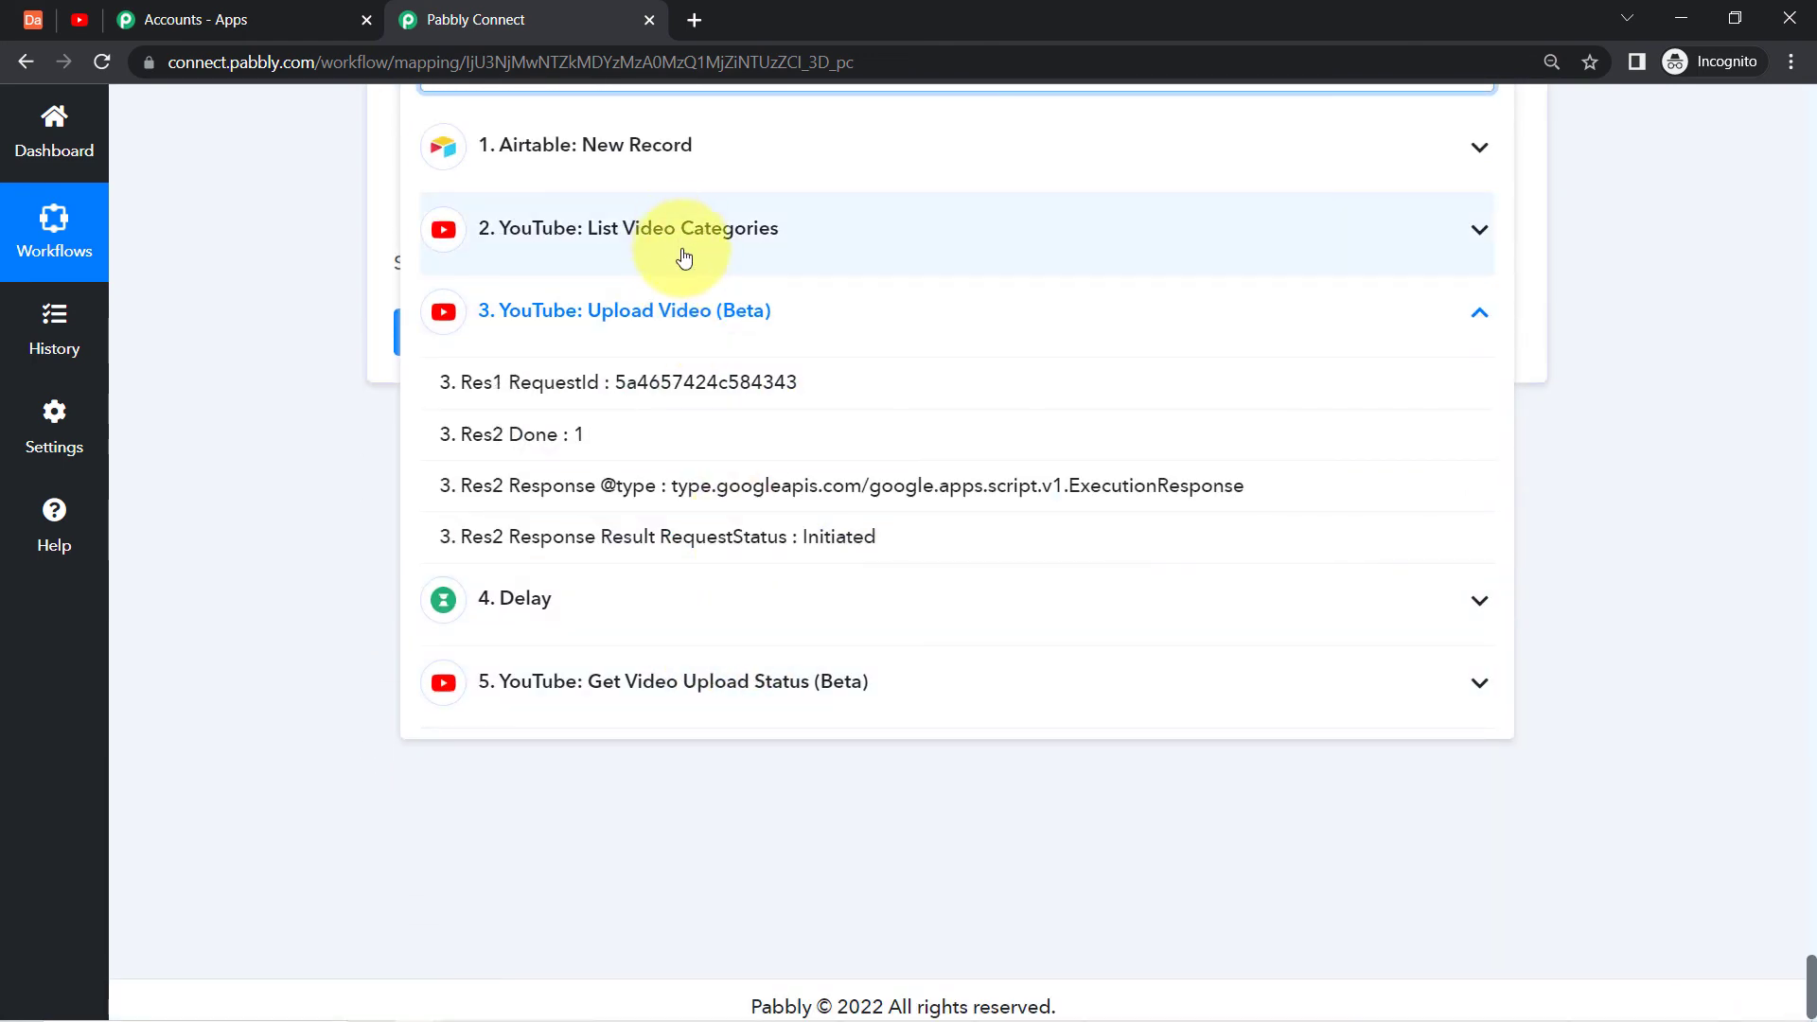
pyautogui.click(807, 691)
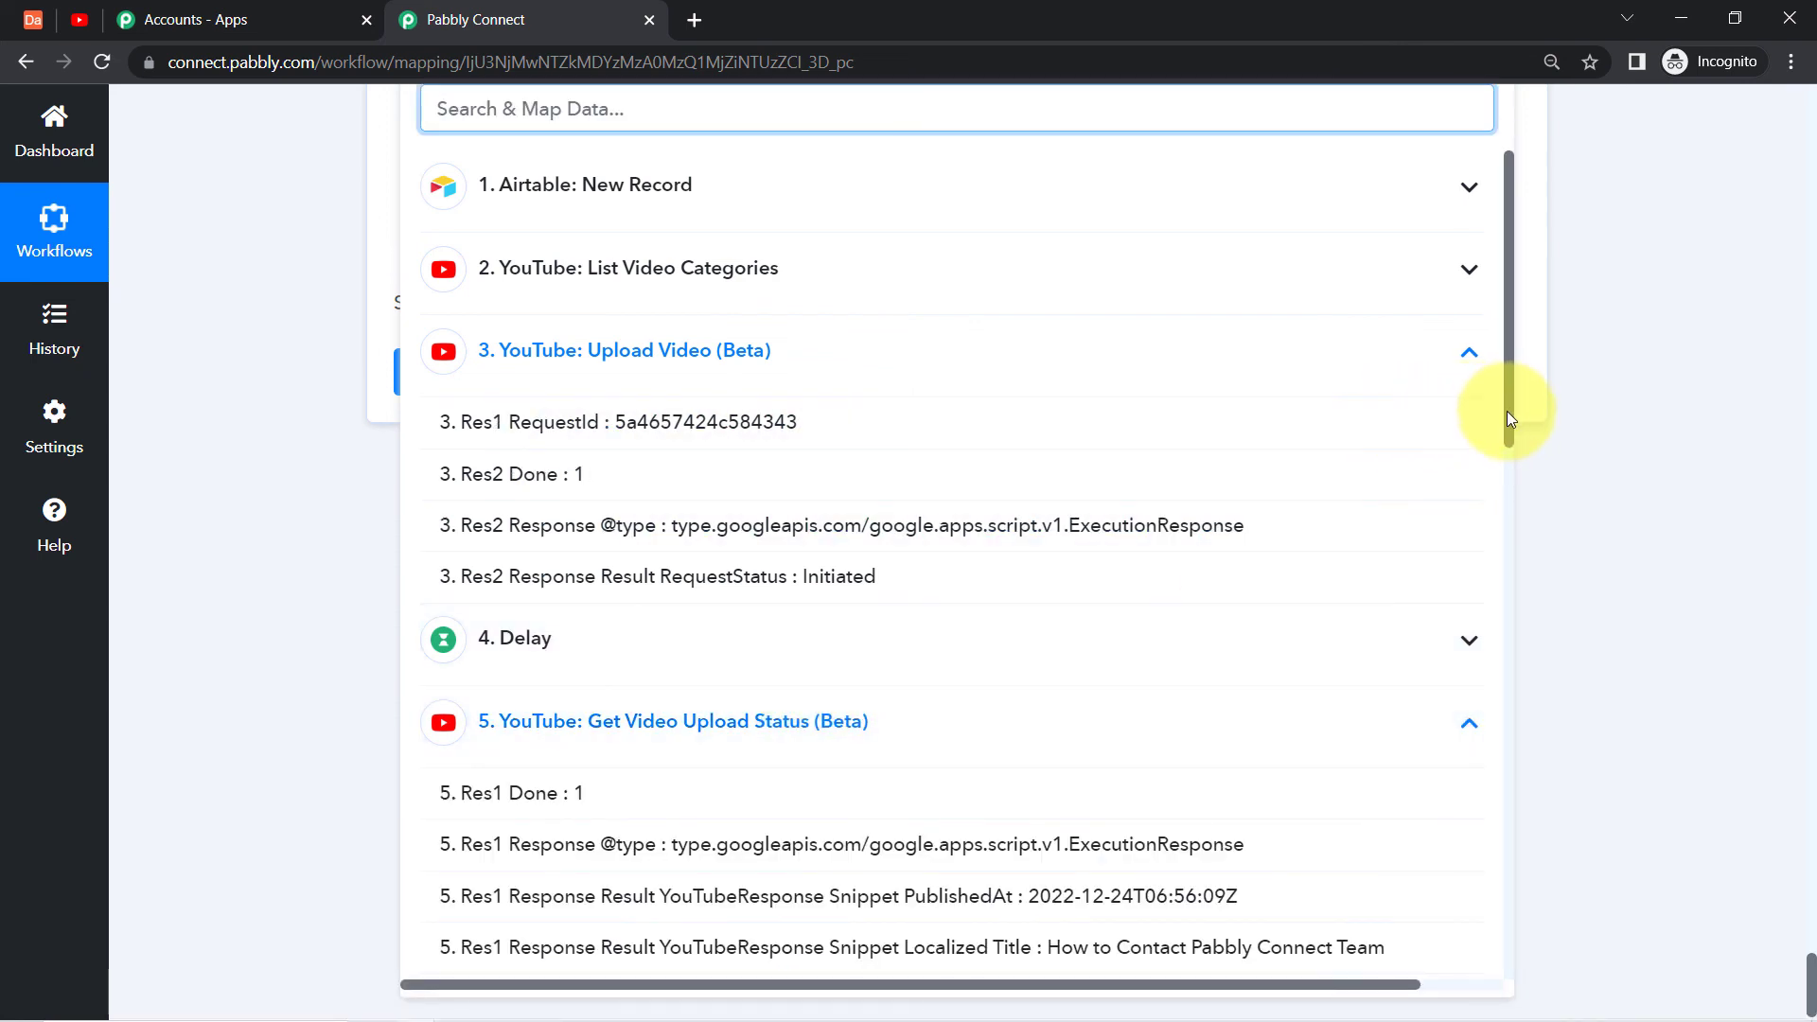
pyautogui.moveTo(1507, 411); pyautogui.dragTo(1542, 860)
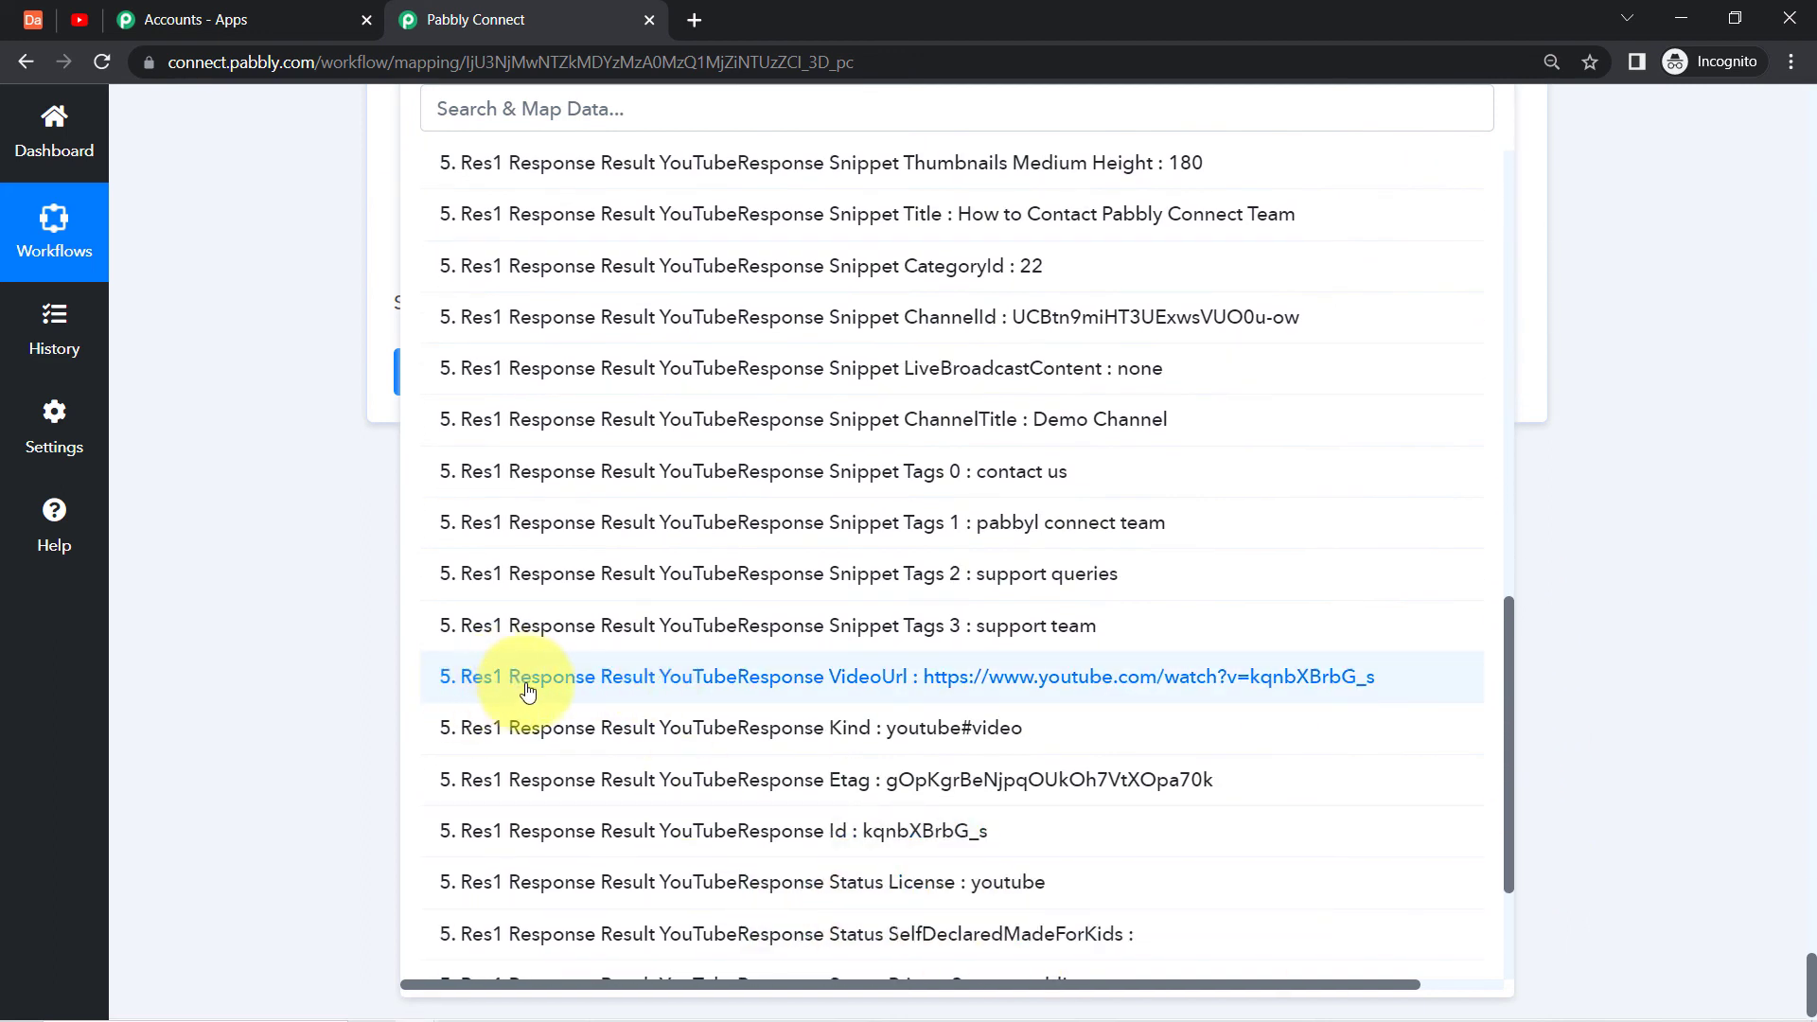
pyautogui.click(891, 678)
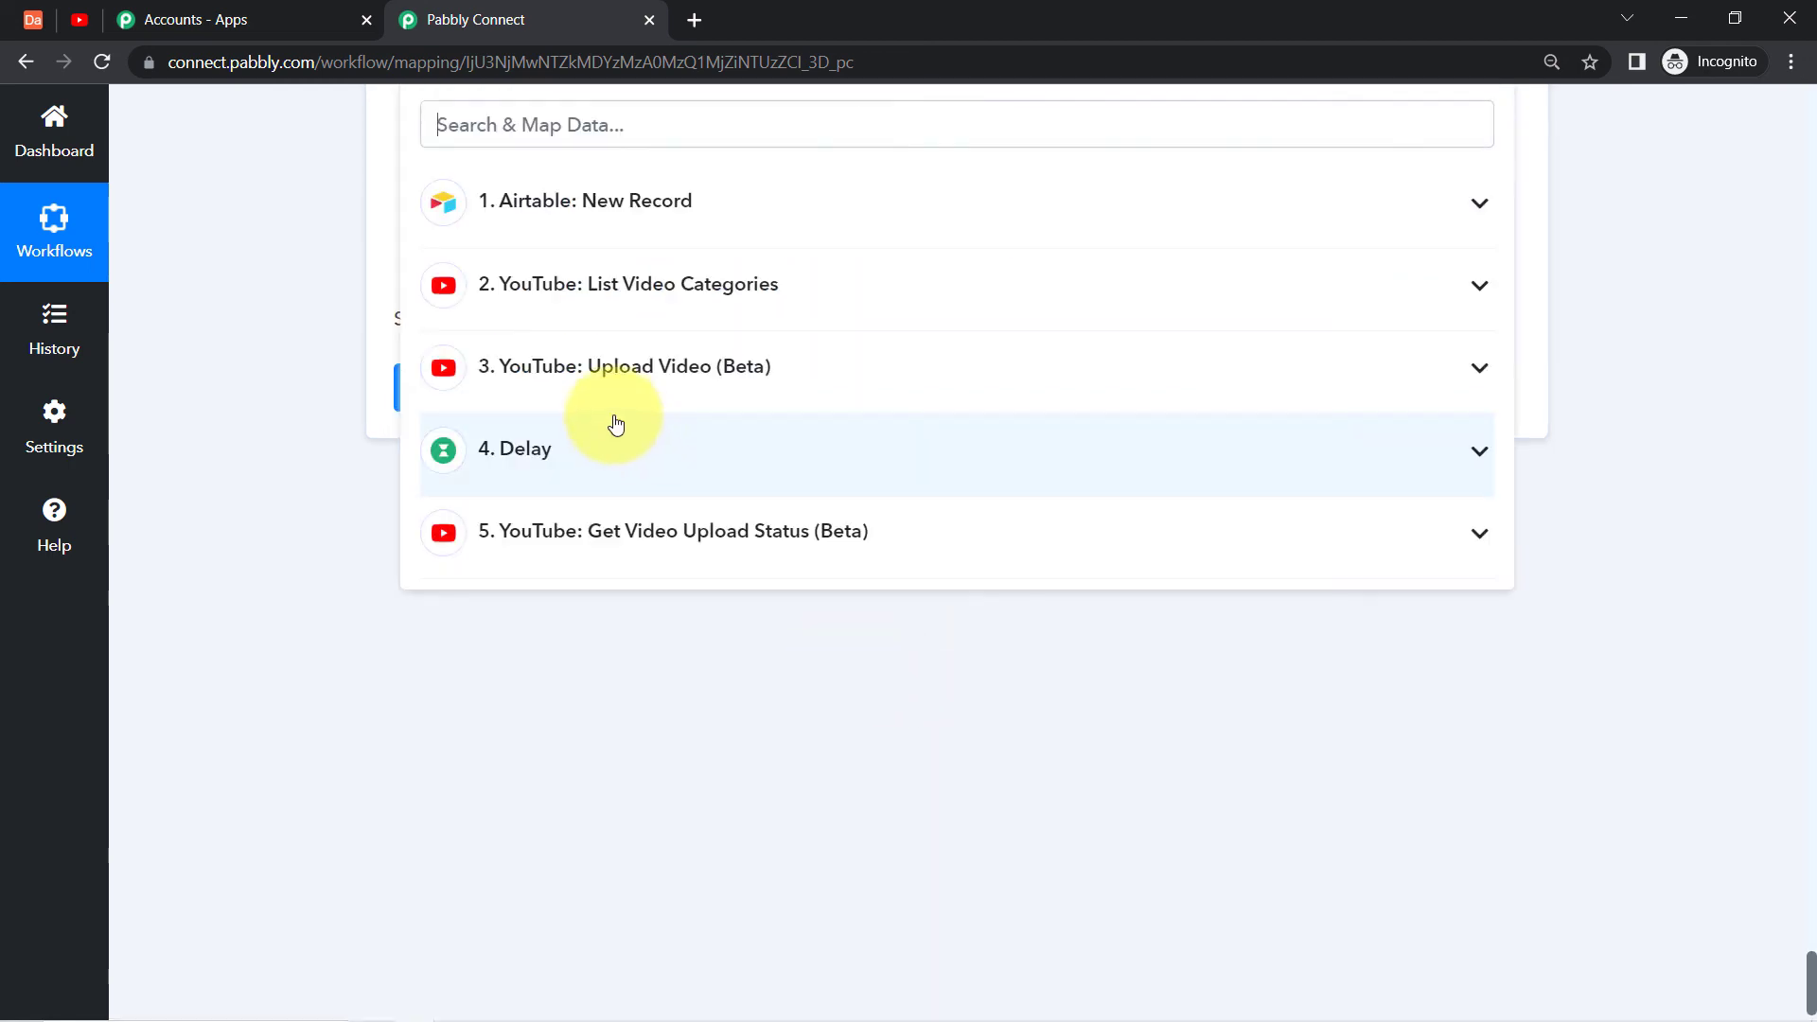
pyautogui.click(242, 547)
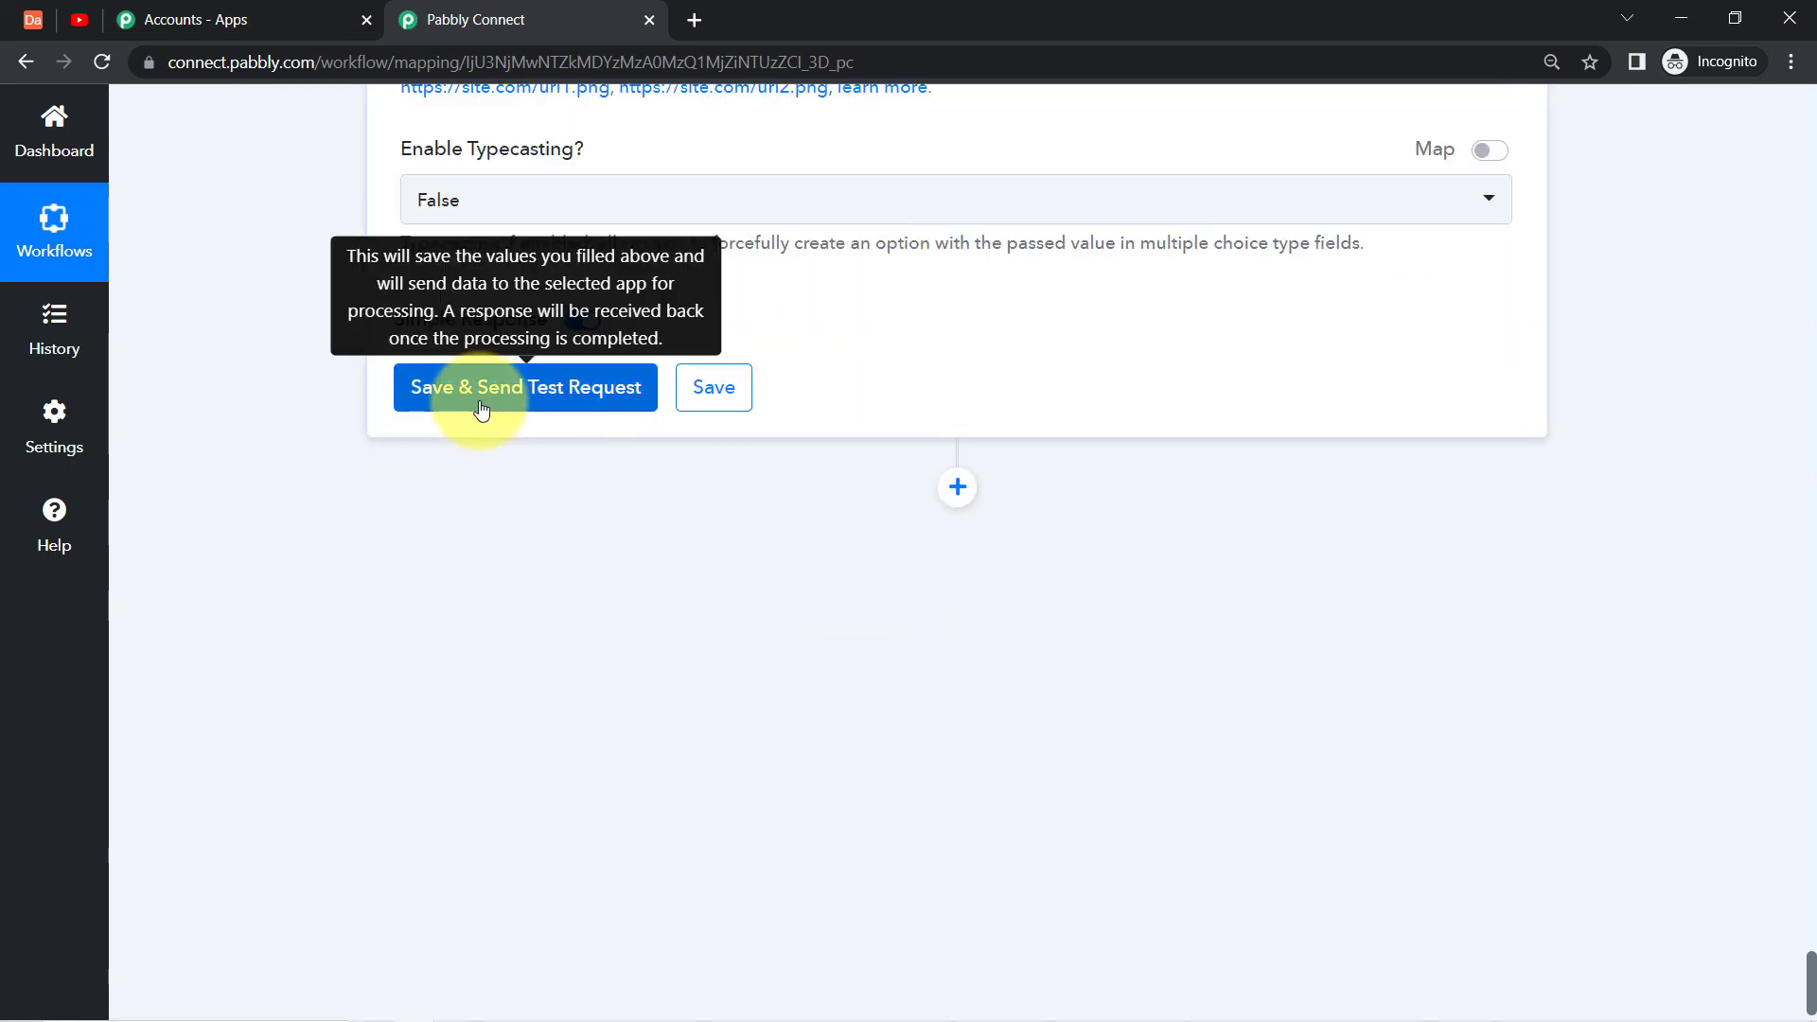
# Save the Update Record step with a test request and open the record's Published Video Link from the Airtable table.
pyautogui.click(528, 398)
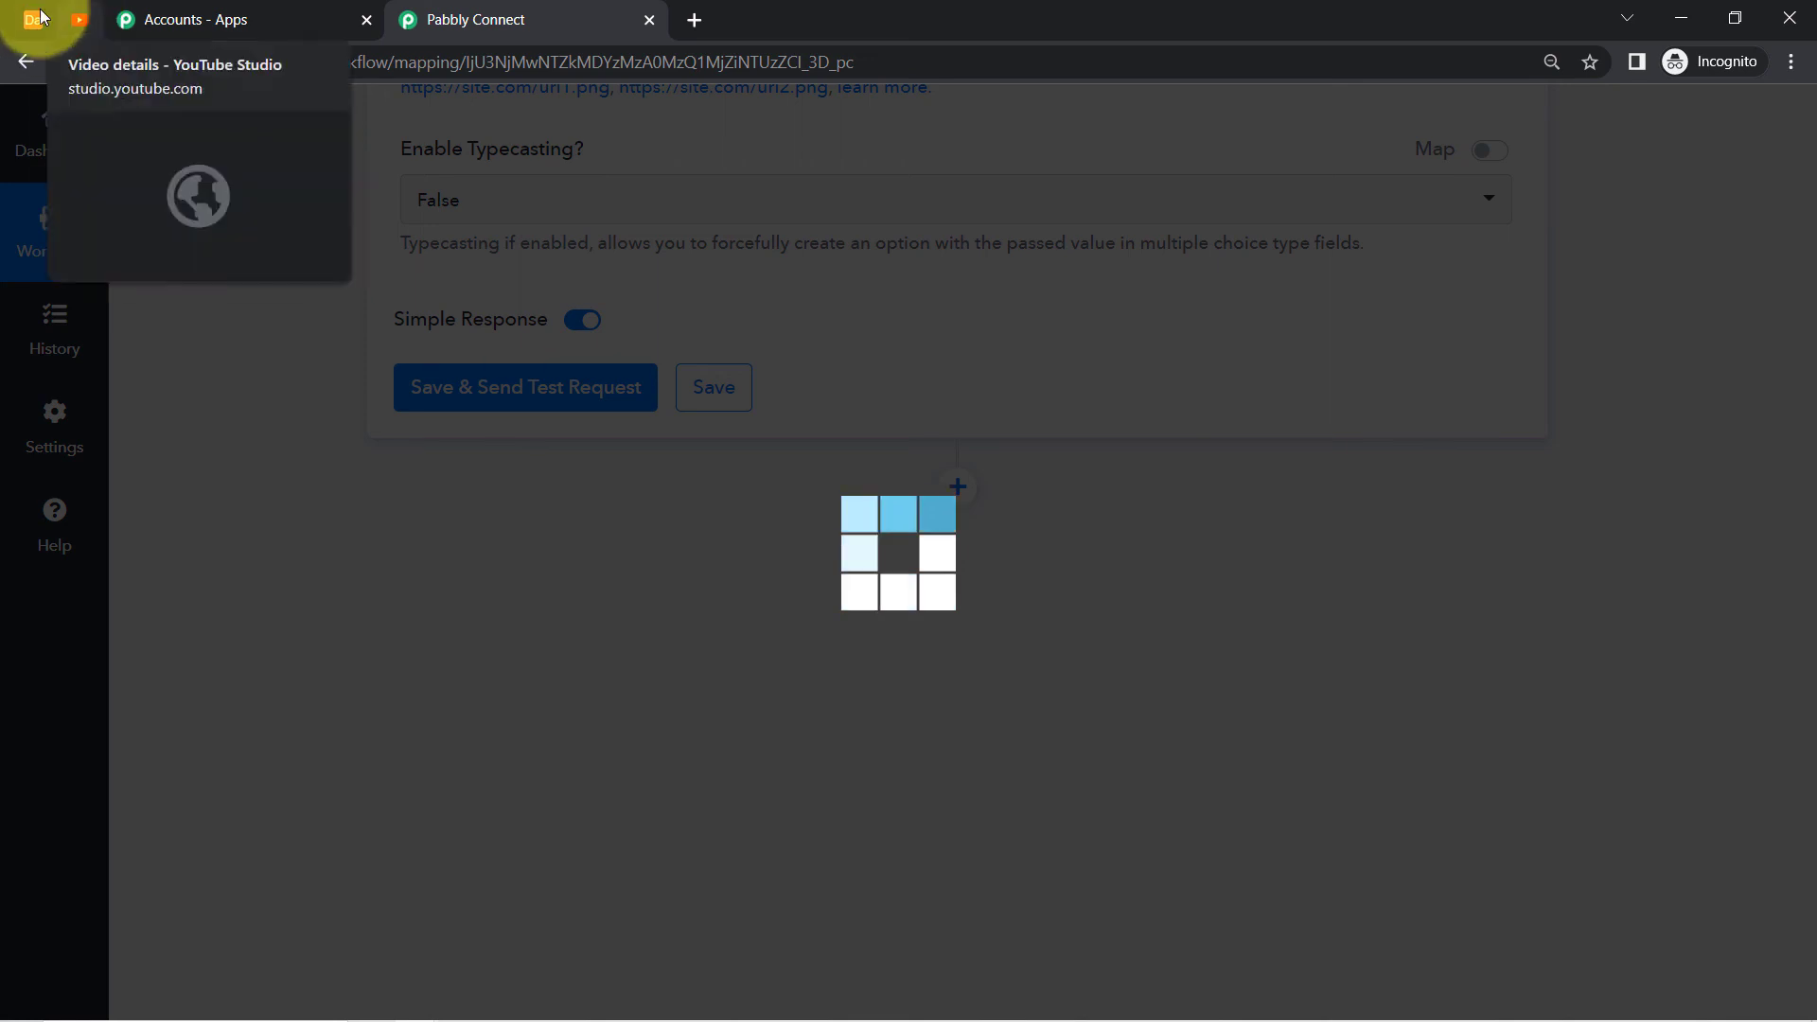
pyautogui.click(33, 19)
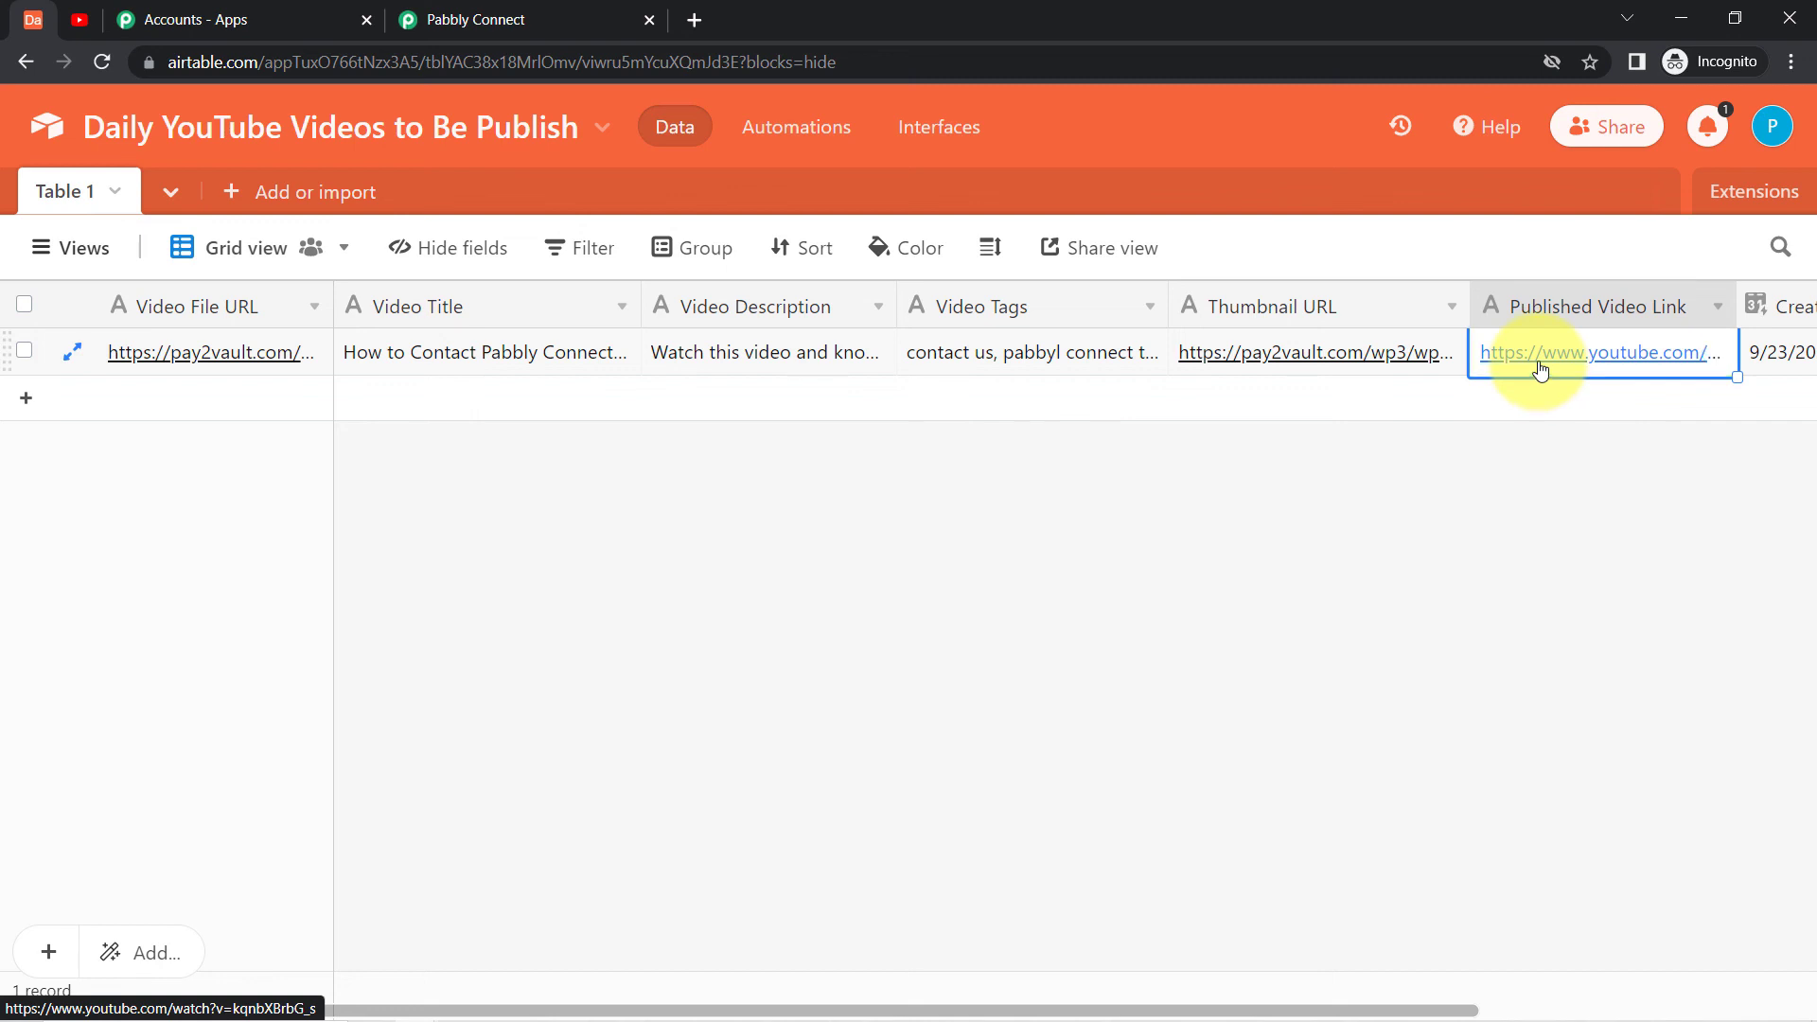
pyautogui.click(1541, 361)
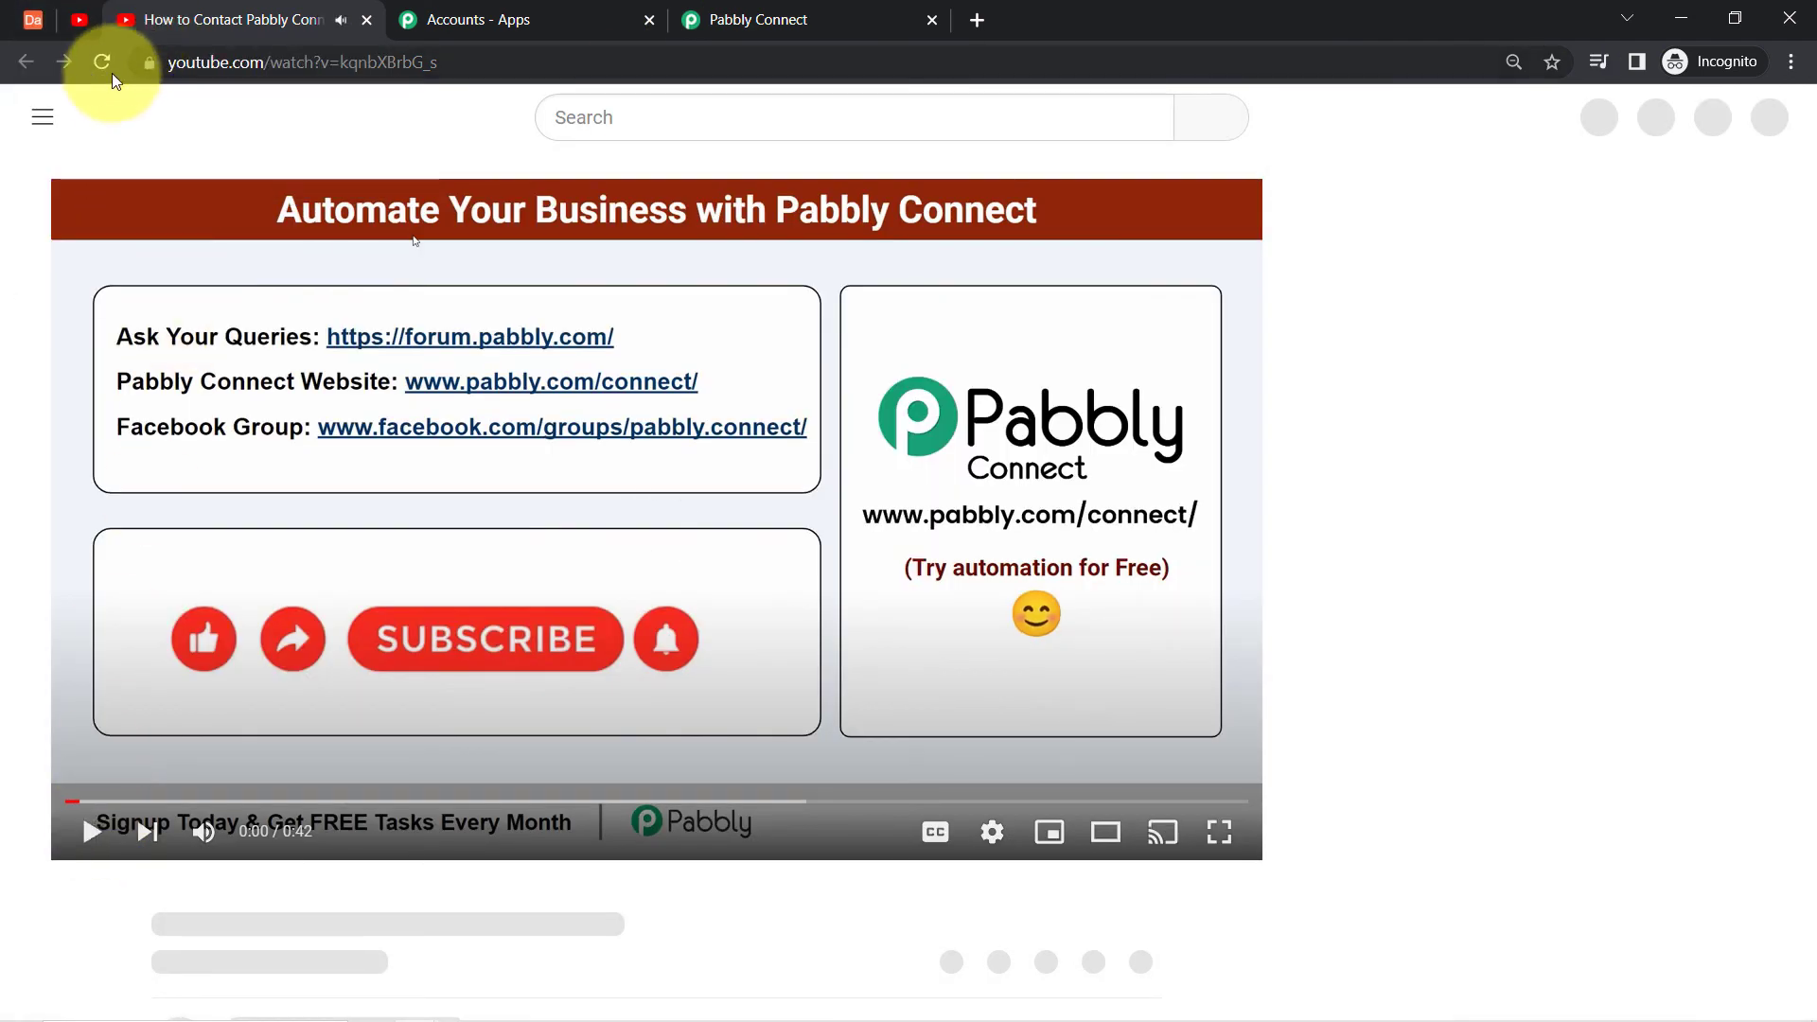
pyautogui.click(33, 19)
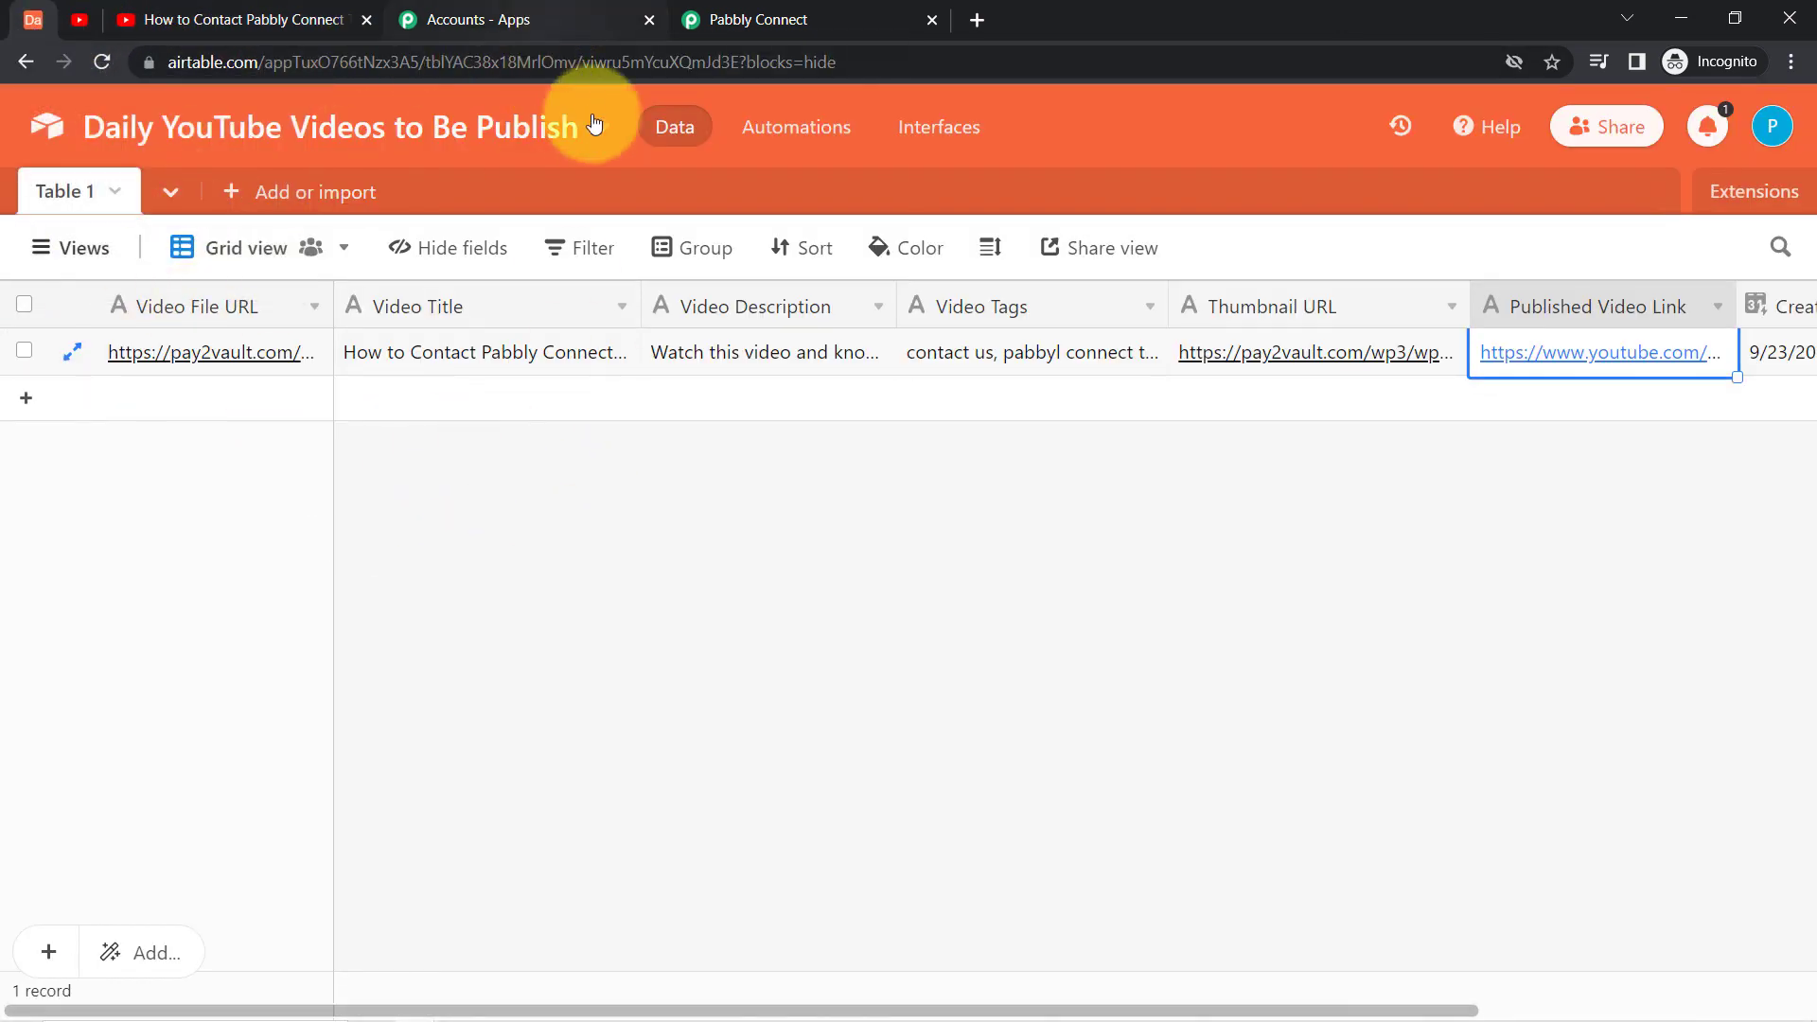
# Return to the Pabbly Connect workflow, generate its share link and select the link text.
pyautogui.click(824, 19)
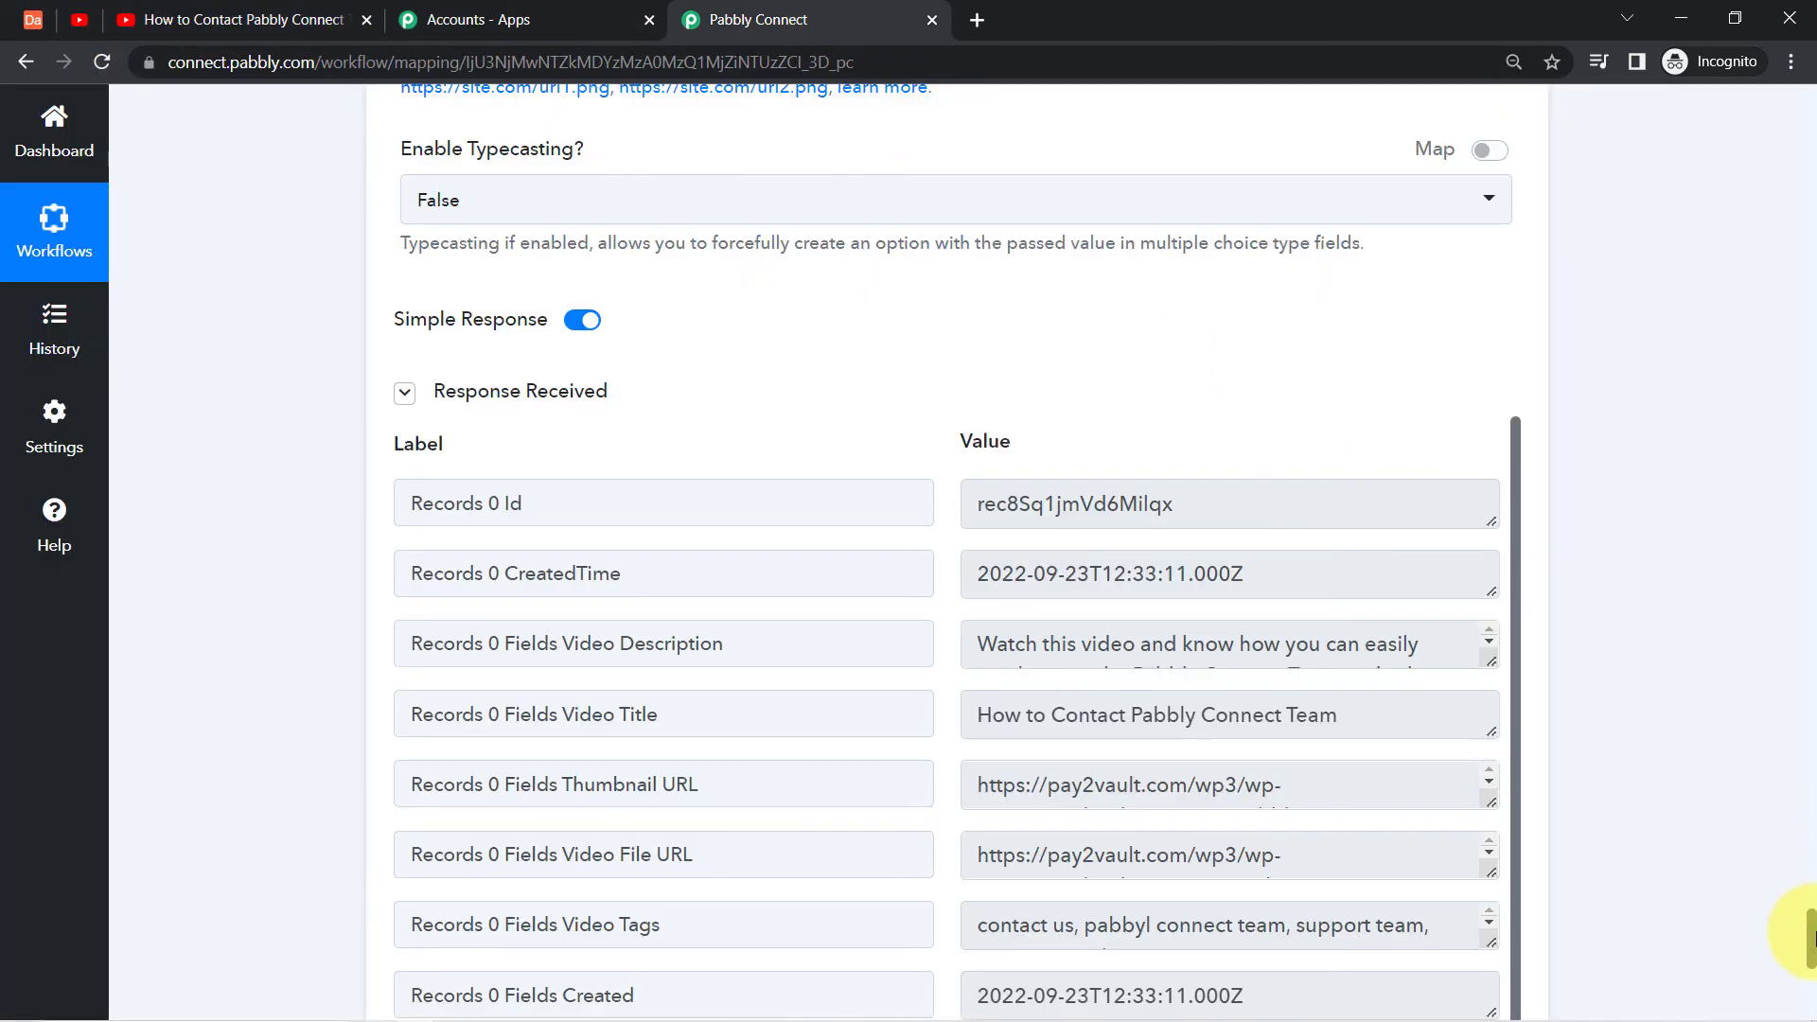
pyautogui.moveTo(1810, 937); pyautogui.dragTo(1809, 90)
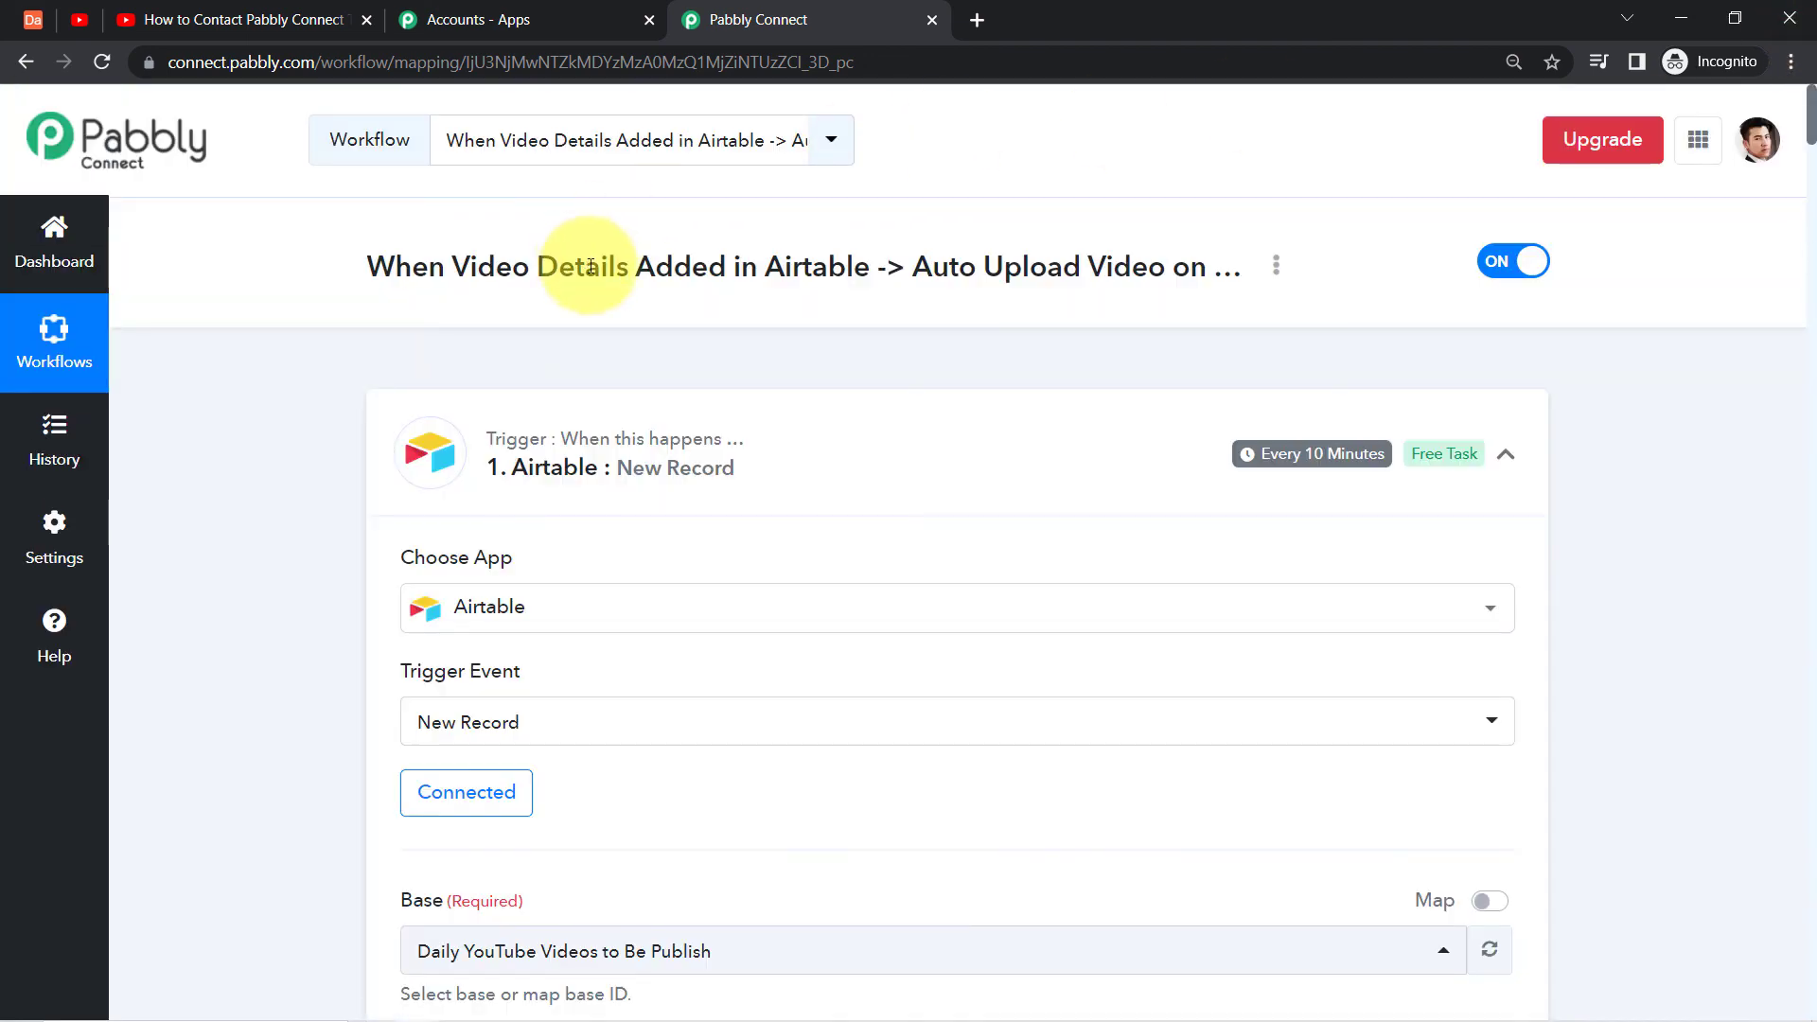
pyautogui.click(1275, 270)
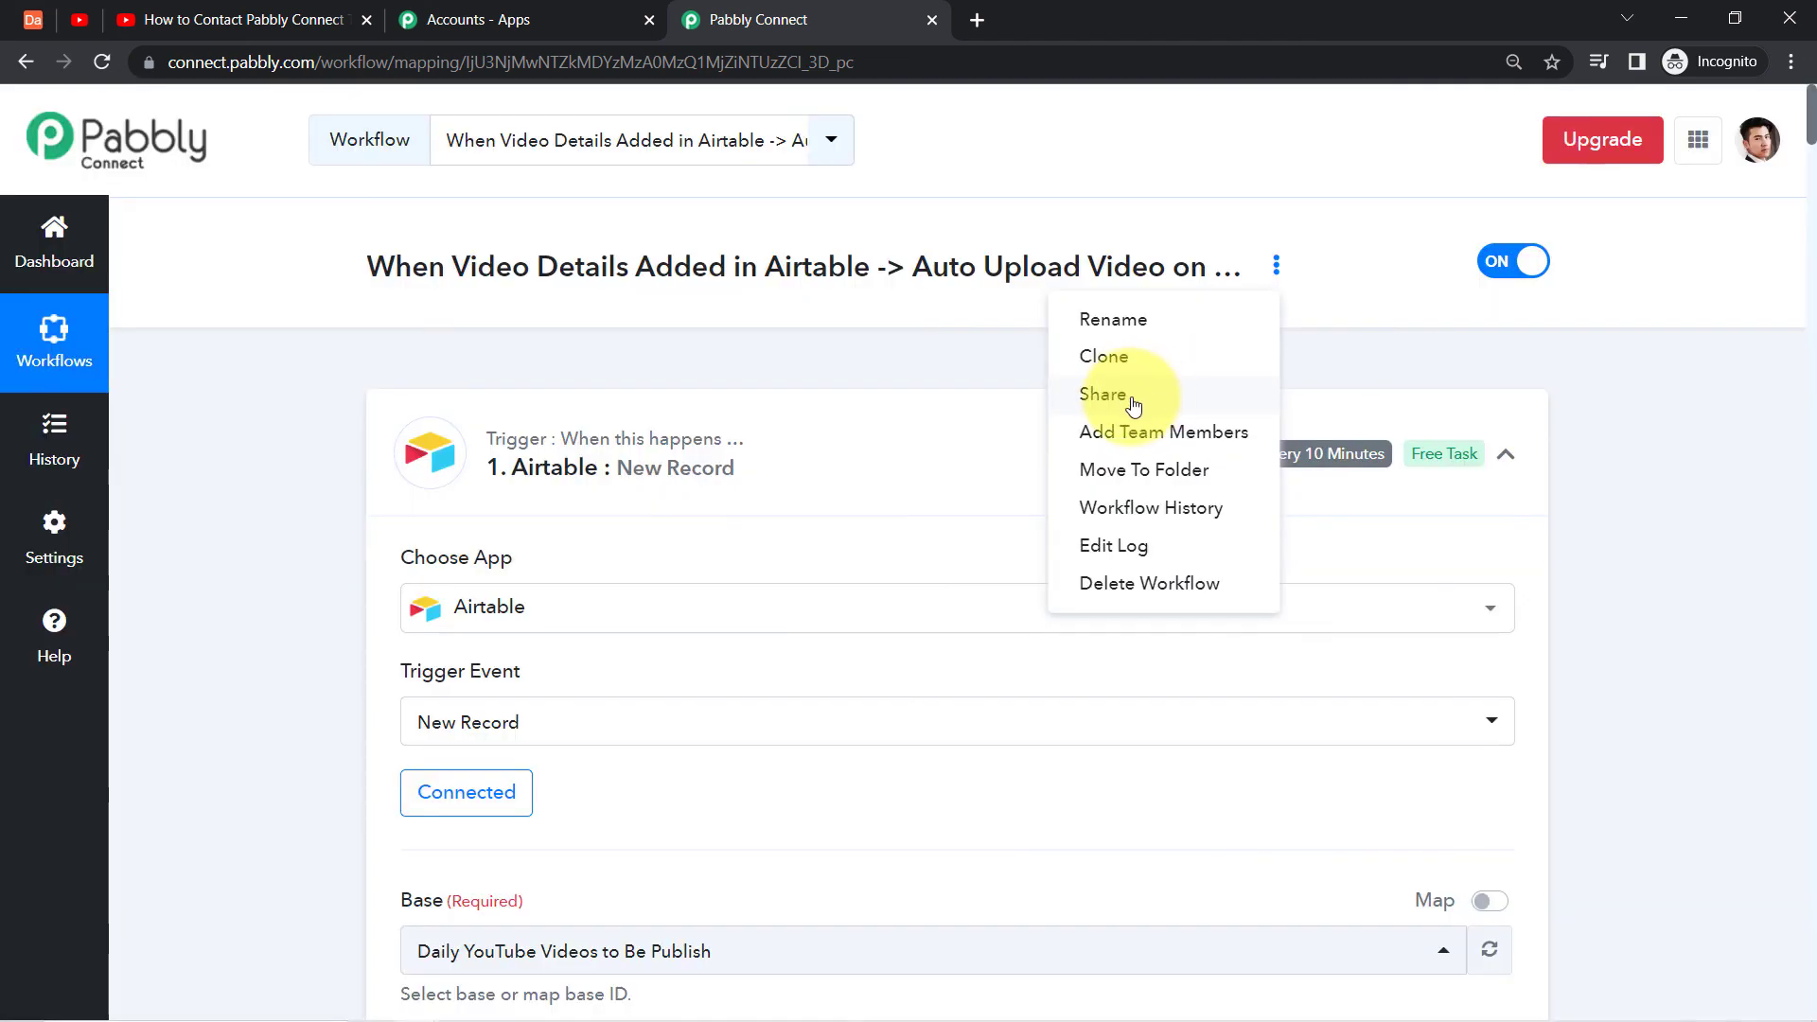
pyautogui.click(1133, 405)
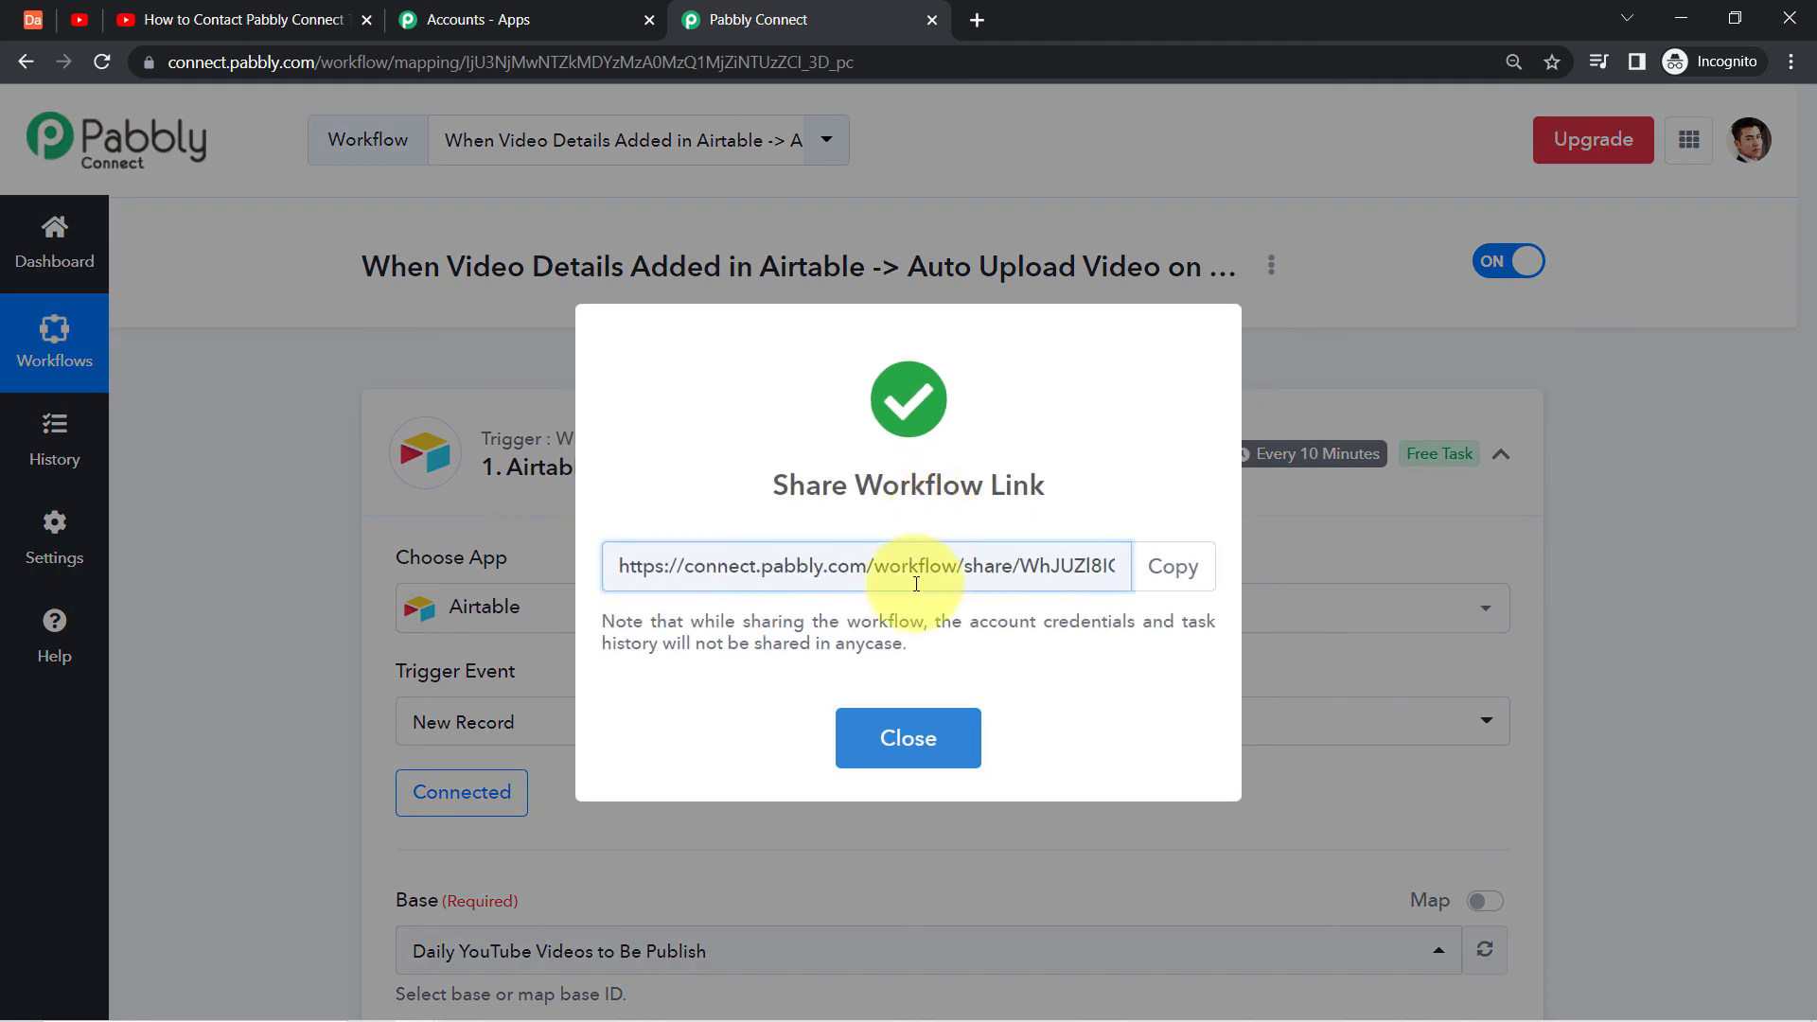
pyautogui.click(916, 584)
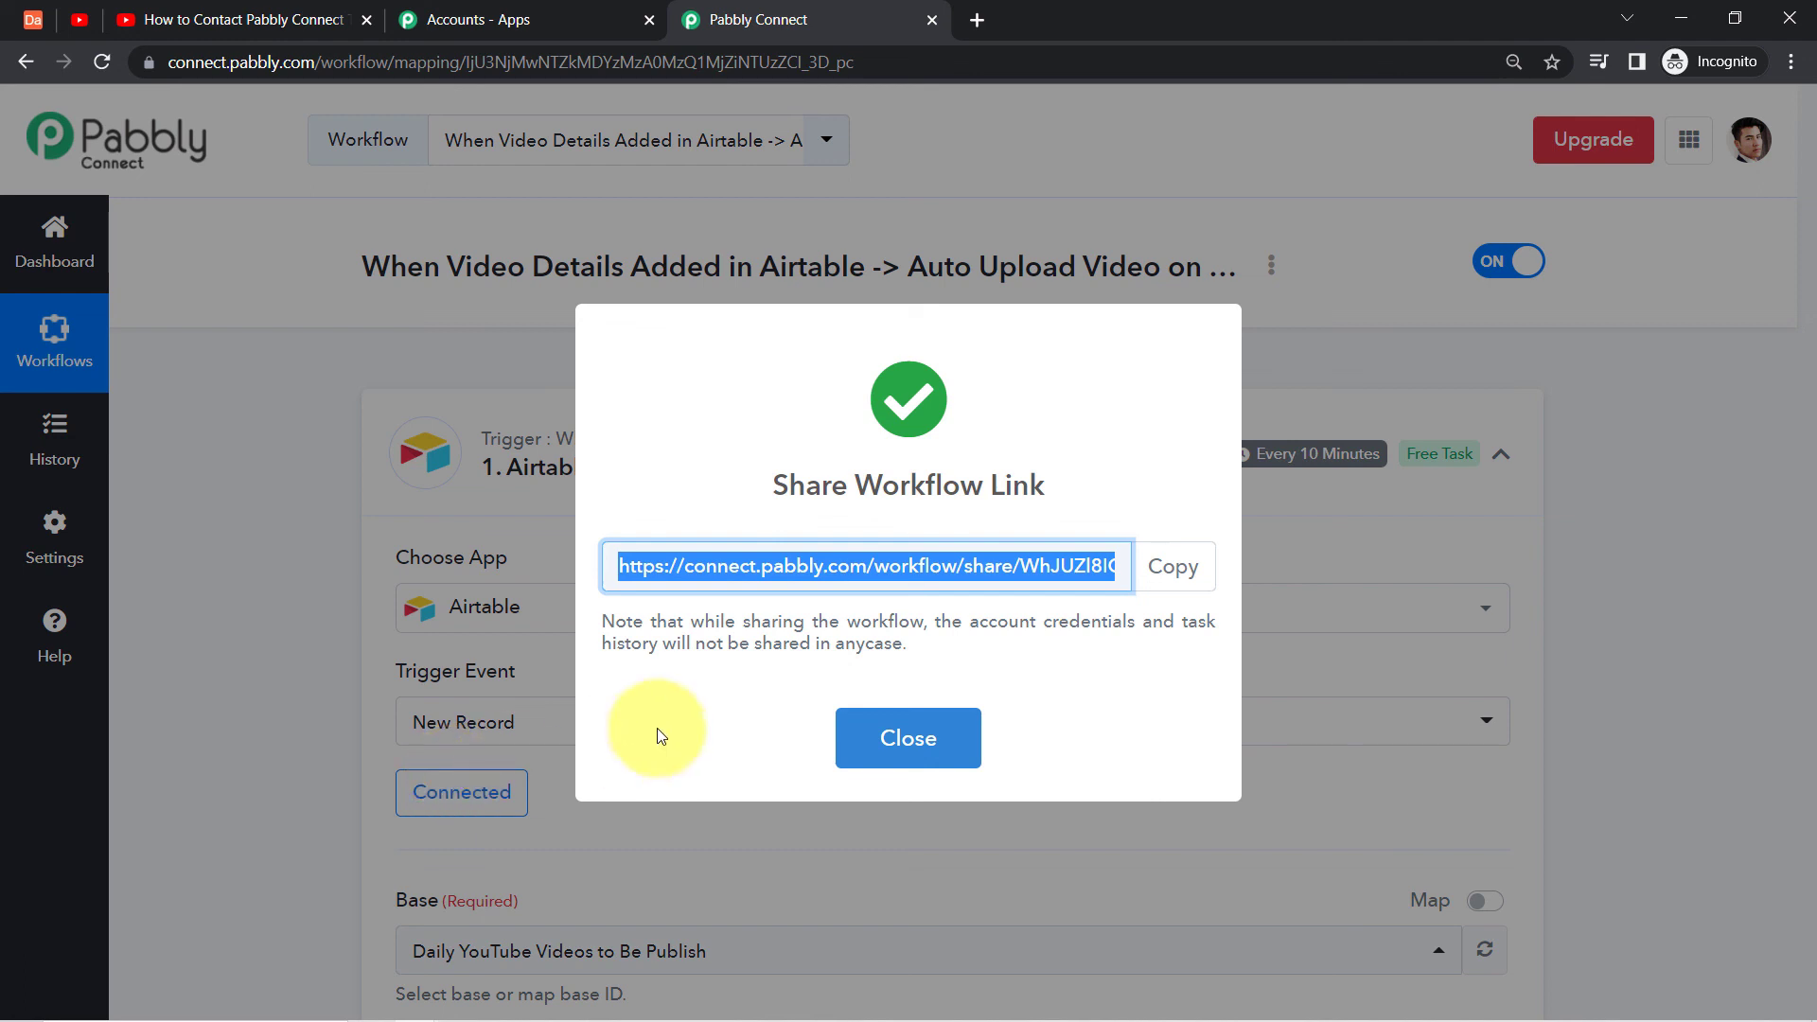
pyautogui.click(800, 565)
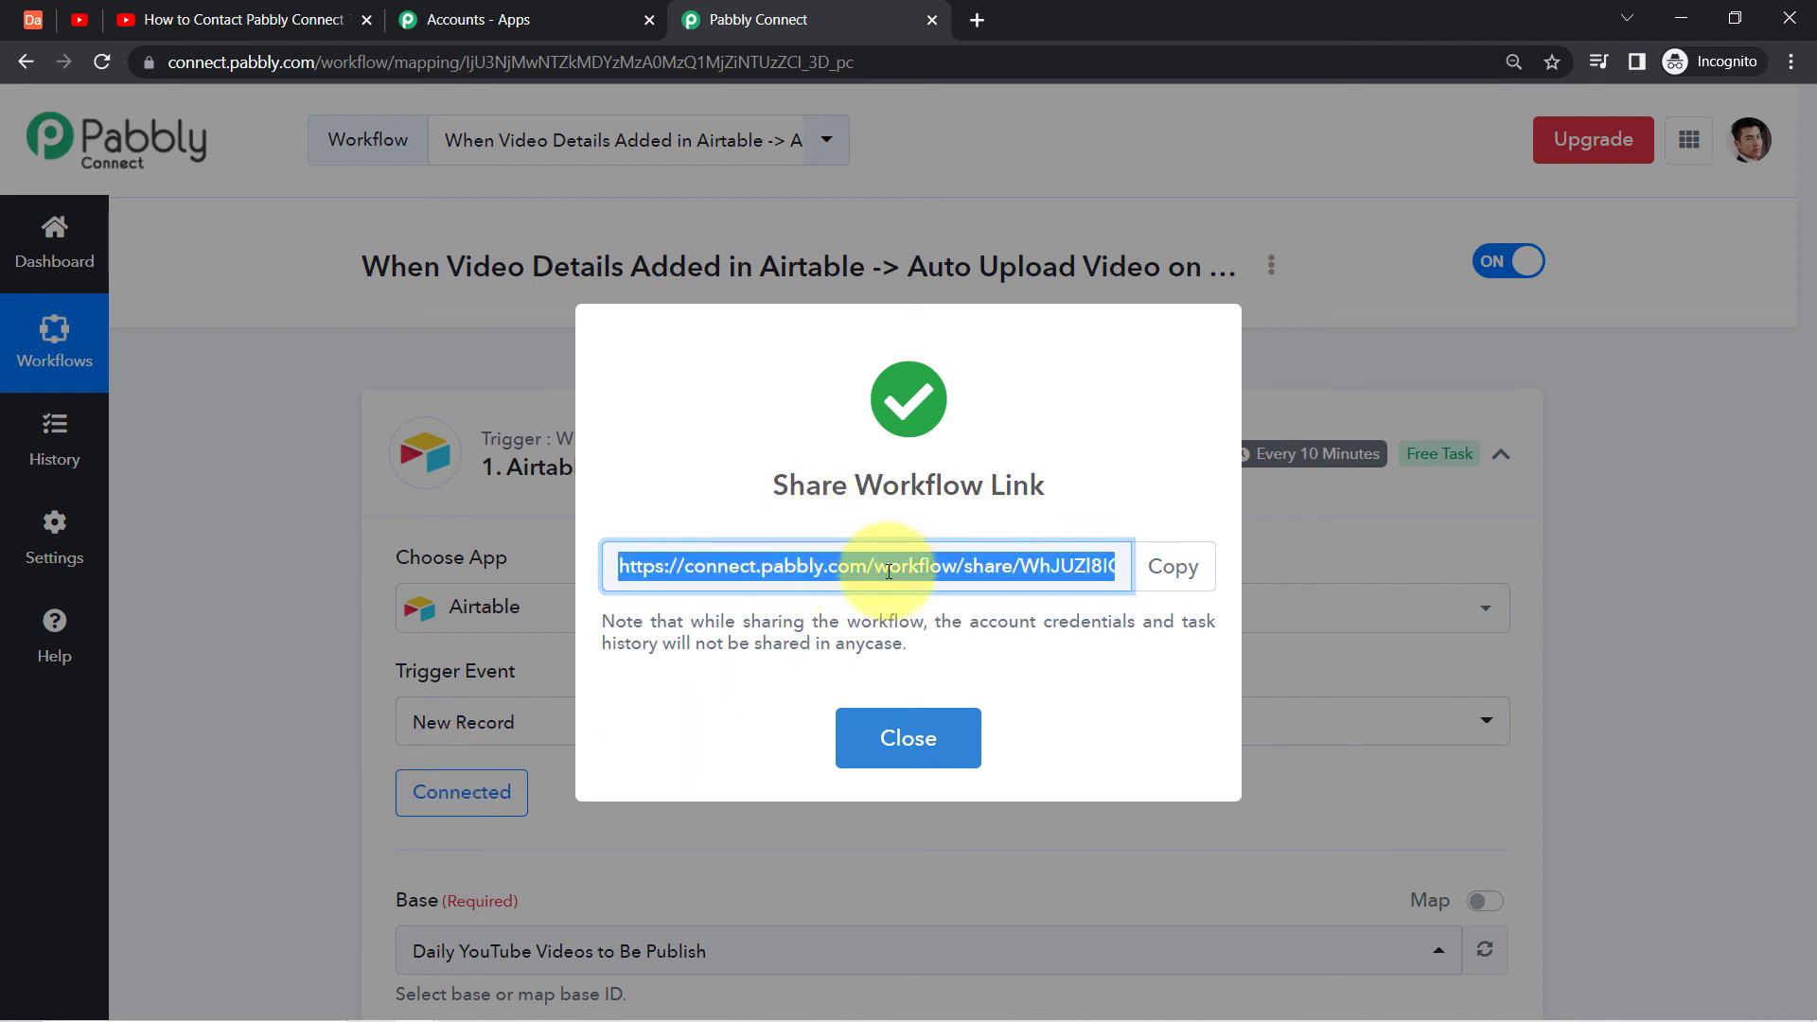